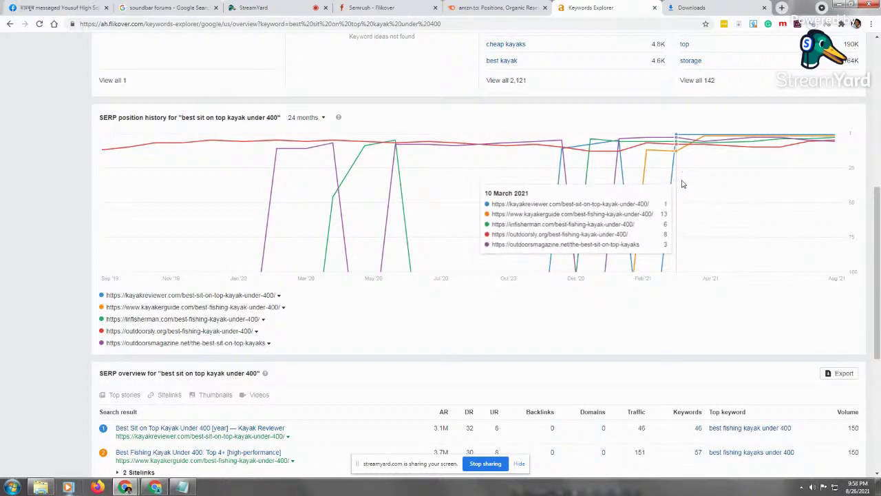
# Open the Soundbar_Bulk_KWs workbook from its folder in Excel and look over its keyword and CPC columns
pyautogui.moveTo(155, 487)
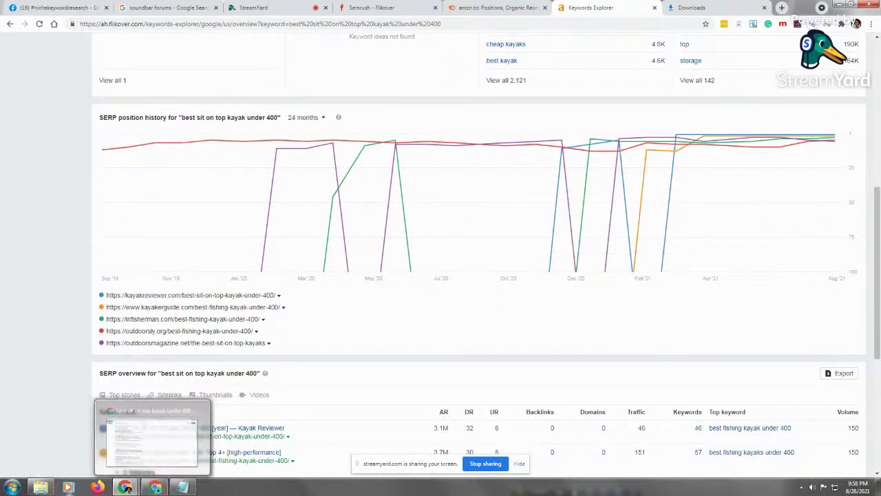
pyautogui.click(62, 431)
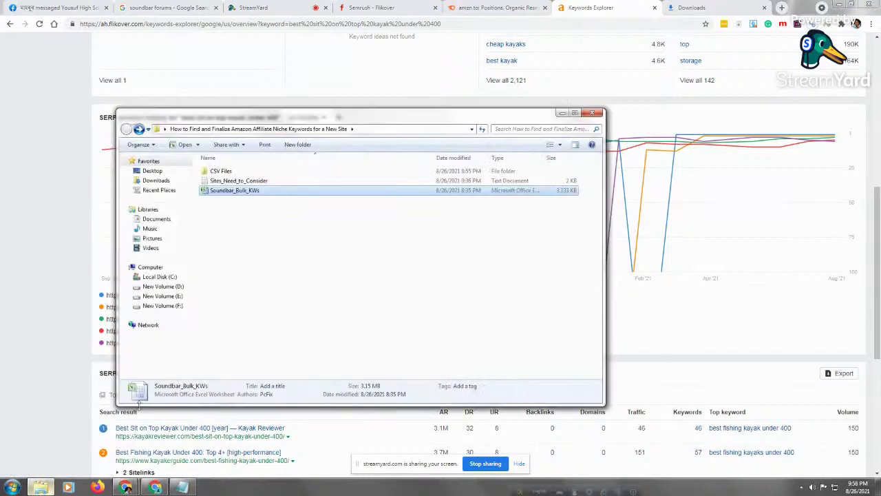
pyautogui.doubleClick(251, 191)
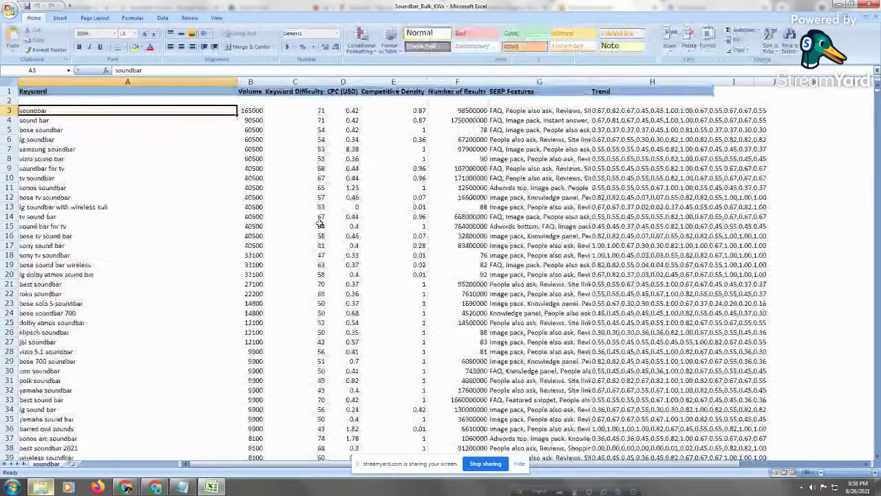
pyautogui.click(129, 217)
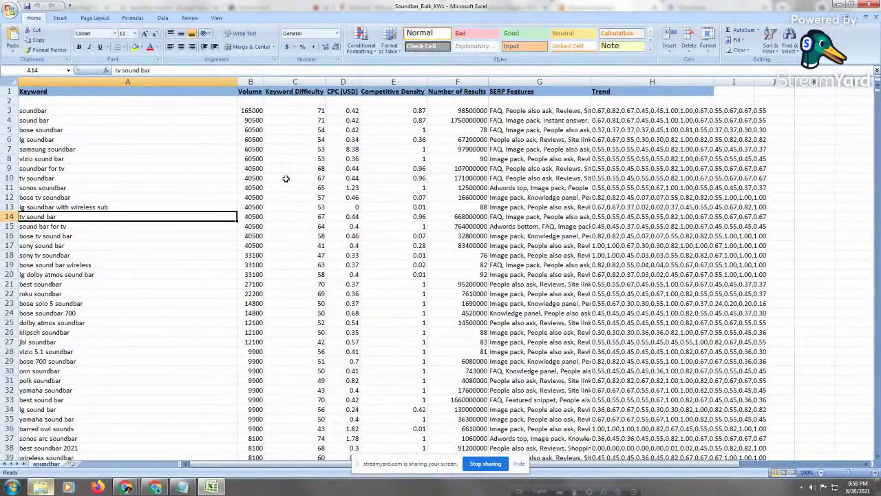
pyautogui.click(148, 303)
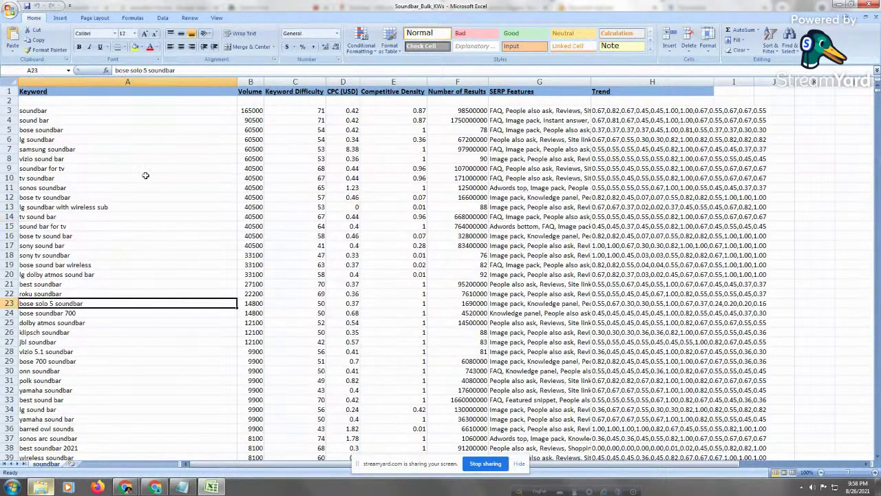
pyautogui.click(134, 113)
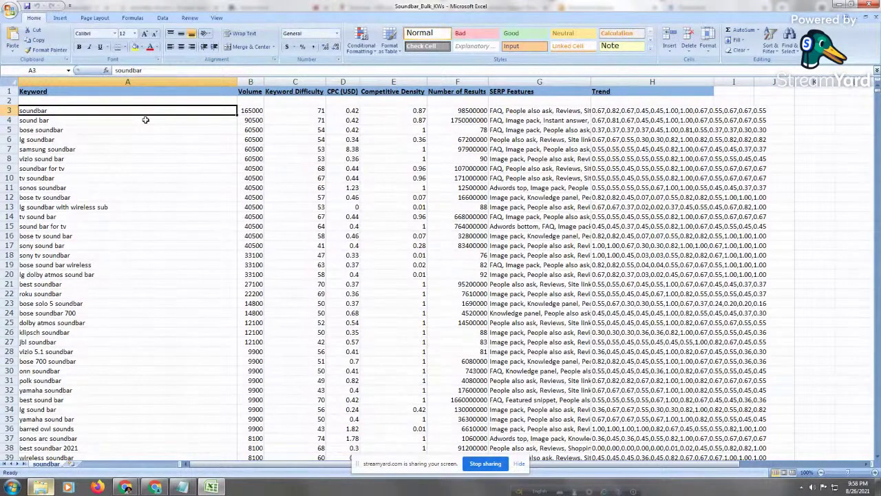
pyautogui.hotkey('ctrl', 'Down')
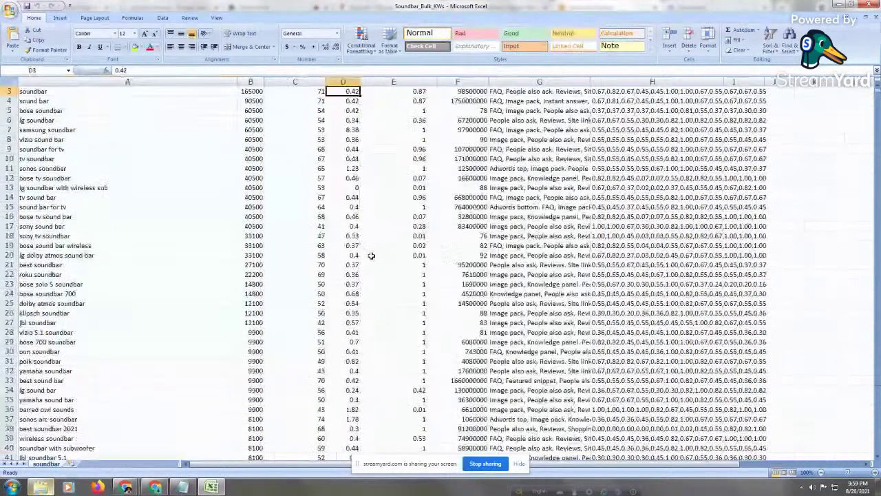
pyautogui.press('Up')
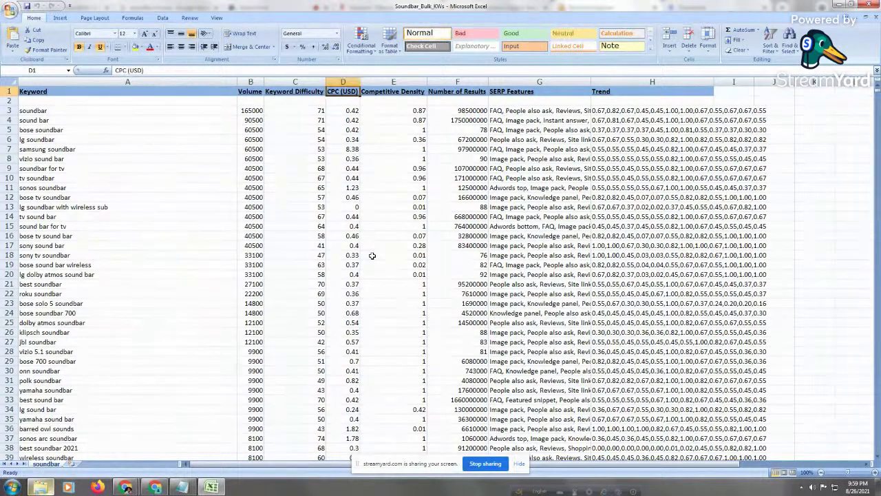
# Sort the keyword table by Keyword Difficulty from smallest to largest, expanding the selection to the adjacent columns
pyautogui.click(303, 168)
pyautogui.moveTo(305, 111); pyautogui.dragTo(310, 446)
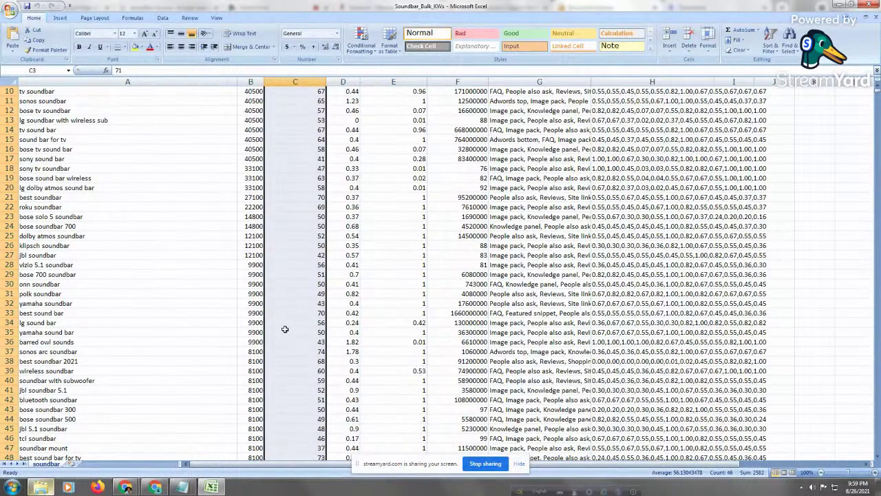
pyautogui.rightClick(285, 329)
pyautogui.moveTo(346, 418)
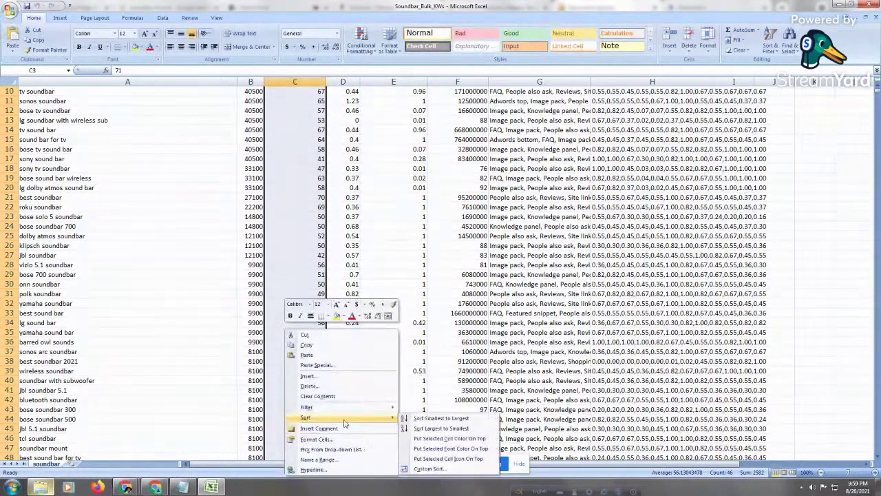
pyautogui.click(472, 422)
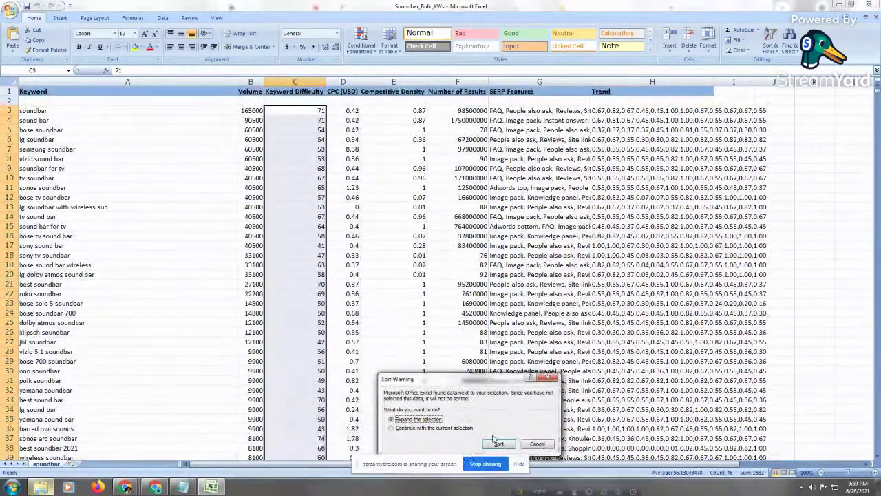
pyautogui.click(508, 441)
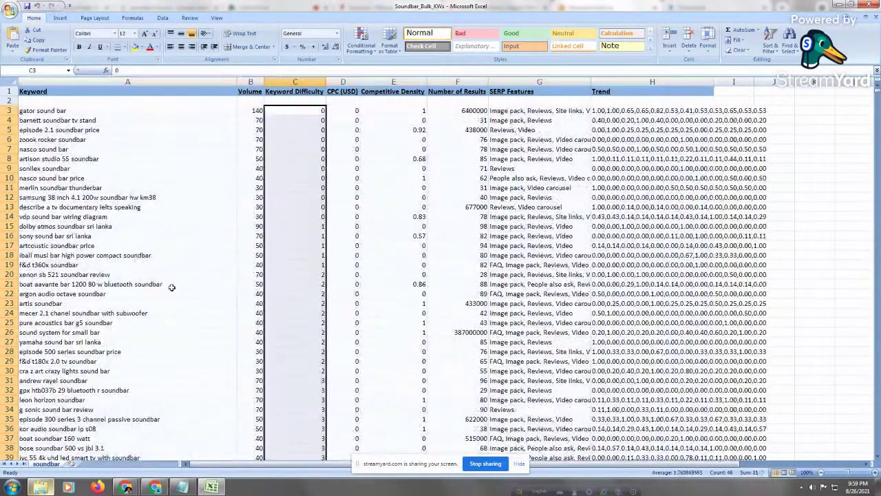
# Examine the lowest-difficulty soundbar keywords, starting with the first rows of the sorted list
pyautogui.click(171, 287)
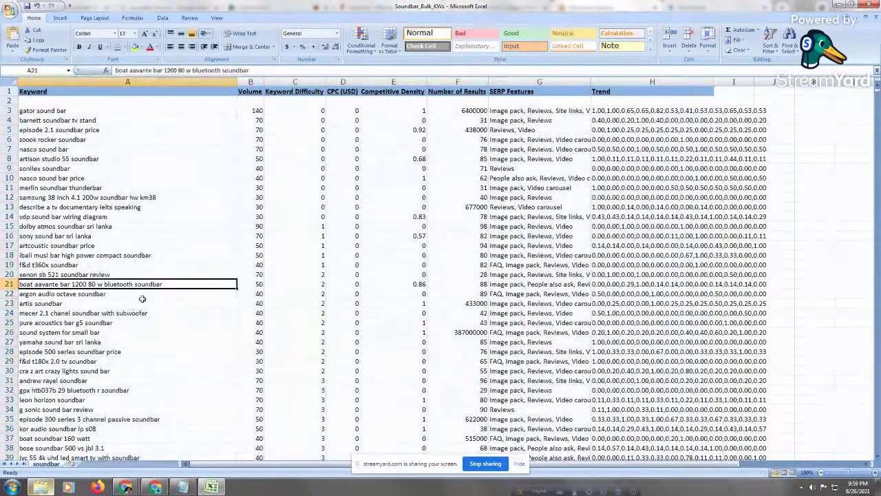
pyautogui.click(99, 111)
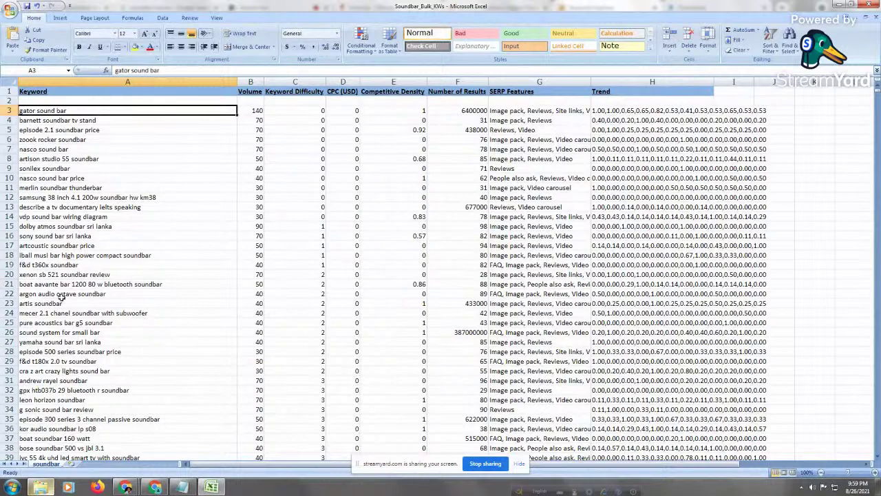
pyautogui.click(314, 254)
pyautogui.click(296, 342)
pyautogui.click(296, 408)
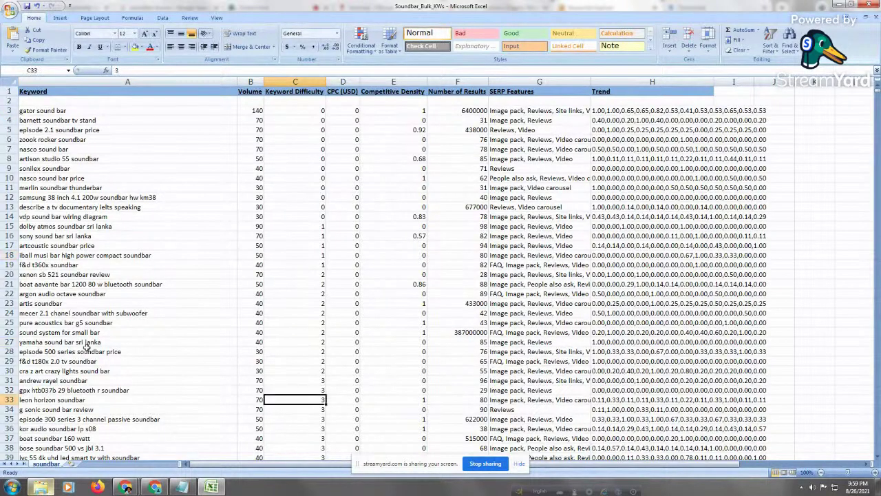
pyautogui.click(82, 409)
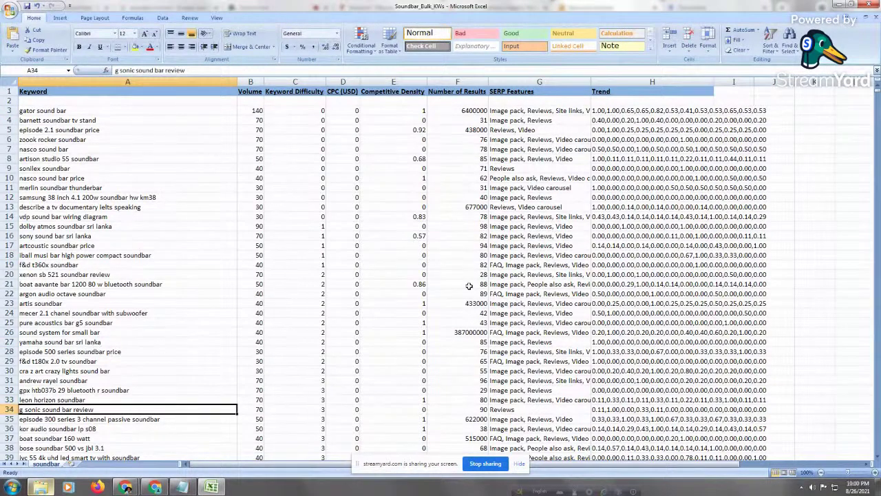
pyautogui.click(83, 352)
pyautogui.press('pagedown')
pyautogui.press('pagedown')
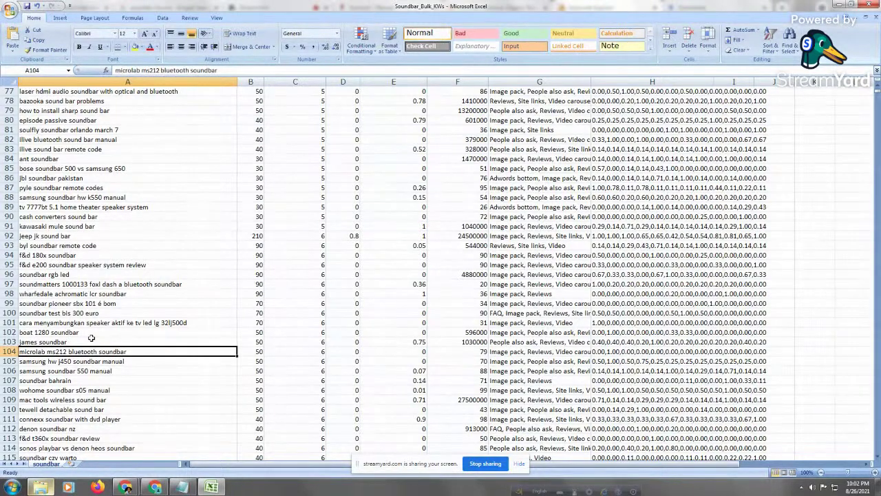
# Examine the keywords with difficulty 5 and 6 around rows 86 to 101 for usable soundbar topics
pyautogui.click(142, 218)
pyautogui.click(171, 285)
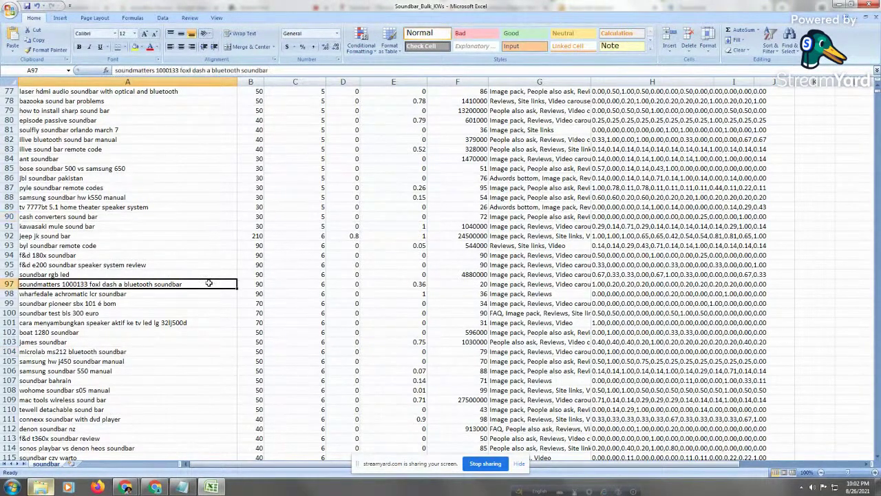
pyautogui.click(173, 322)
pyautogui.click(180, 295)
pyautogui.click(174, 302)
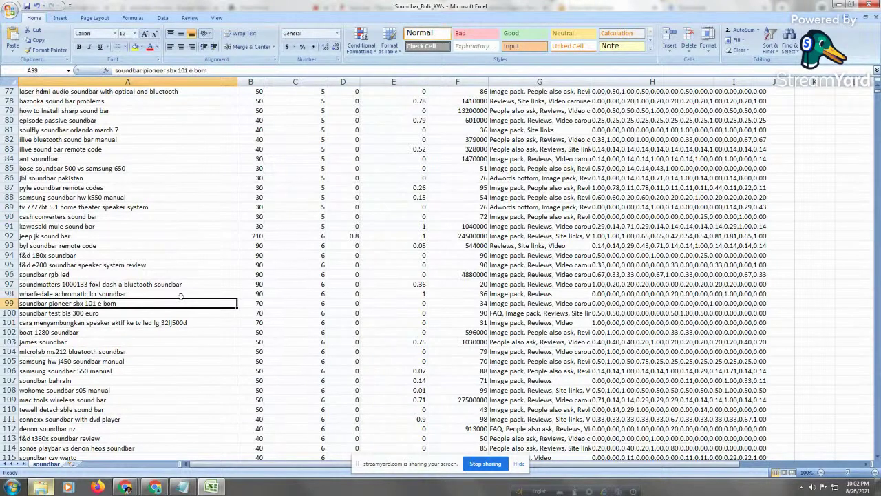
pyautogui.click(191, 283)
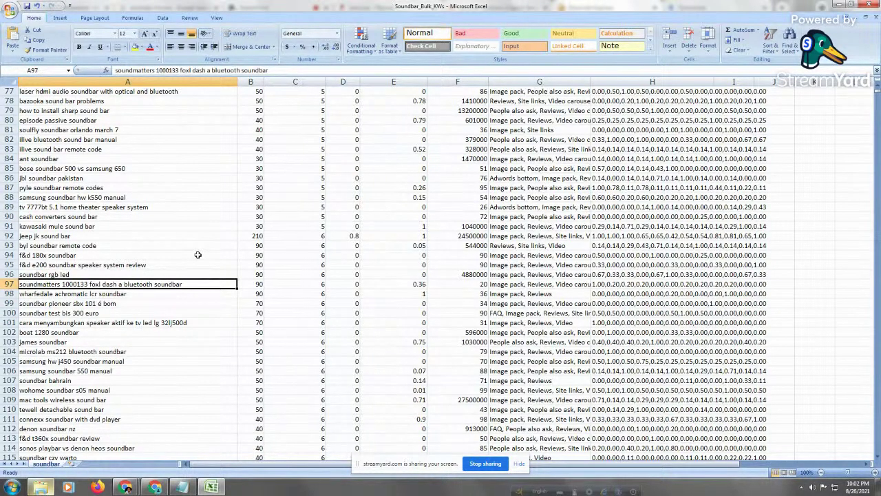
pyautogui.click(186, 209)
pyautogui.click(159, 176)
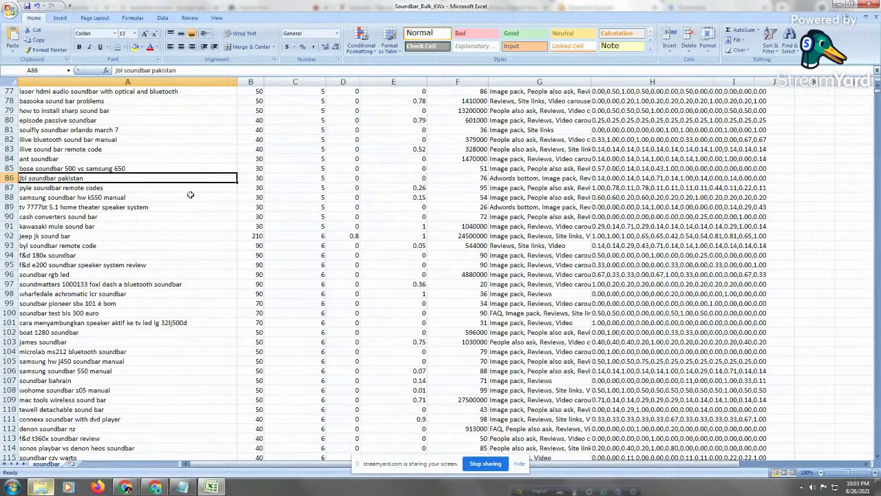
pyautogui.click(143, 285)
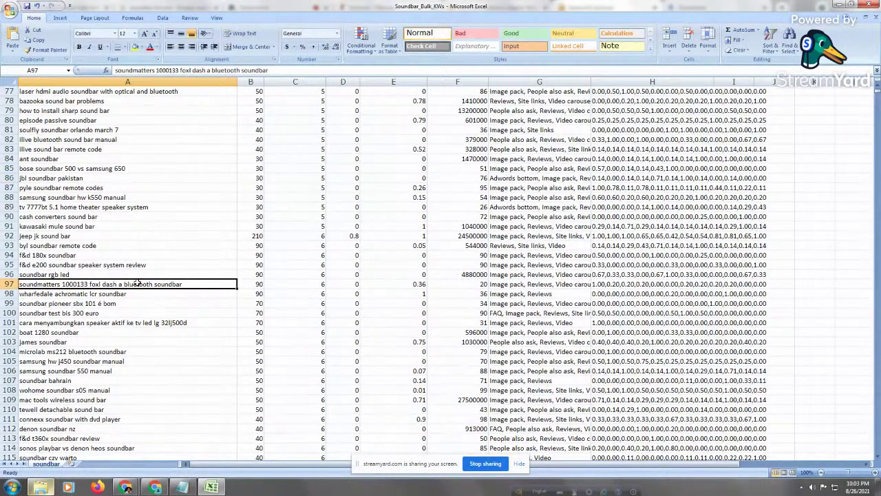
pyautogui.click(137, 322)
pyautogui.click(152, 285)
pyautogui.click(143, 255)
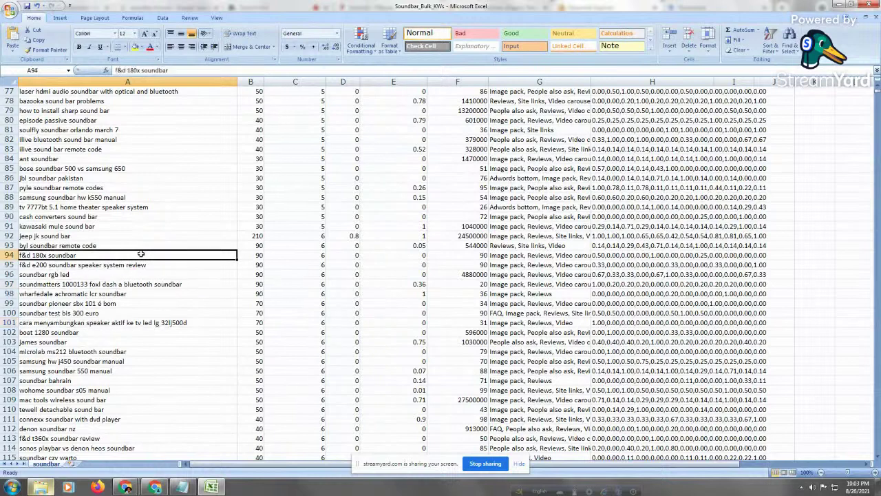
pyautogui.click(155, 217)
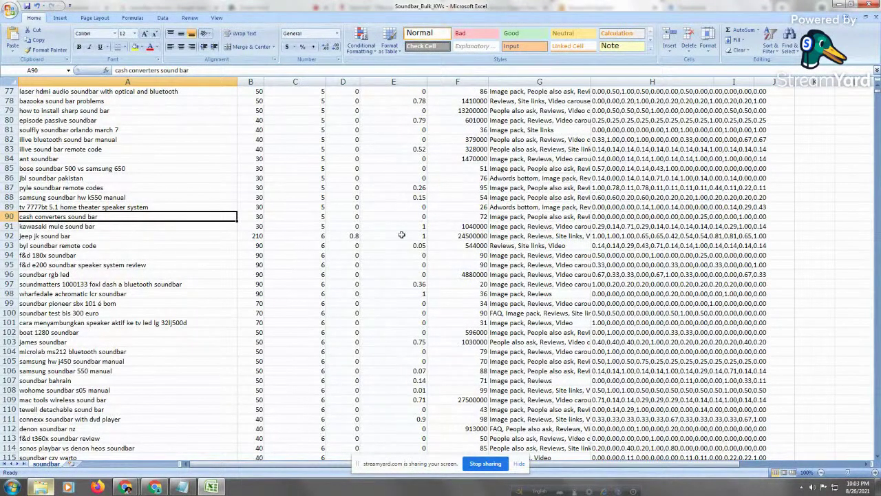
pyautogui.click(137, 292)
pyautogui.click(151, 305)
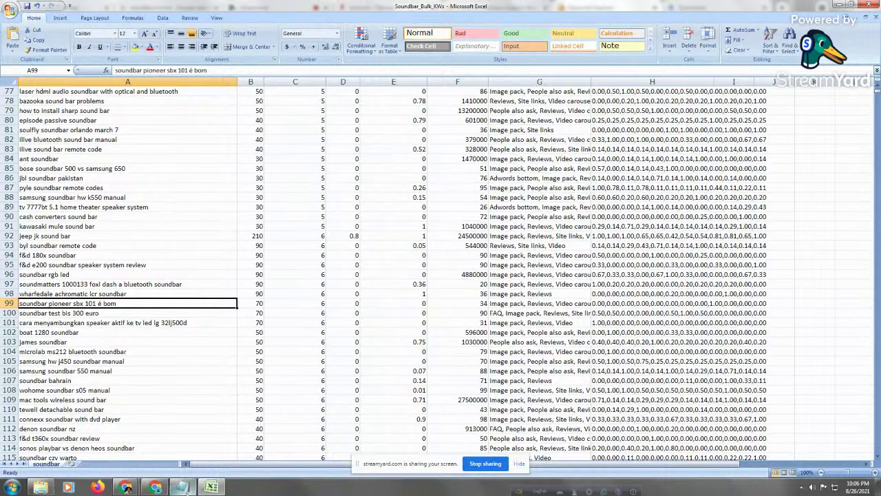
# Switch to the Sites_Need_to_Consider notes in Notepad, then widen the window and move it over the middle of the spreadsheet
pyautogui.click(182, 487)
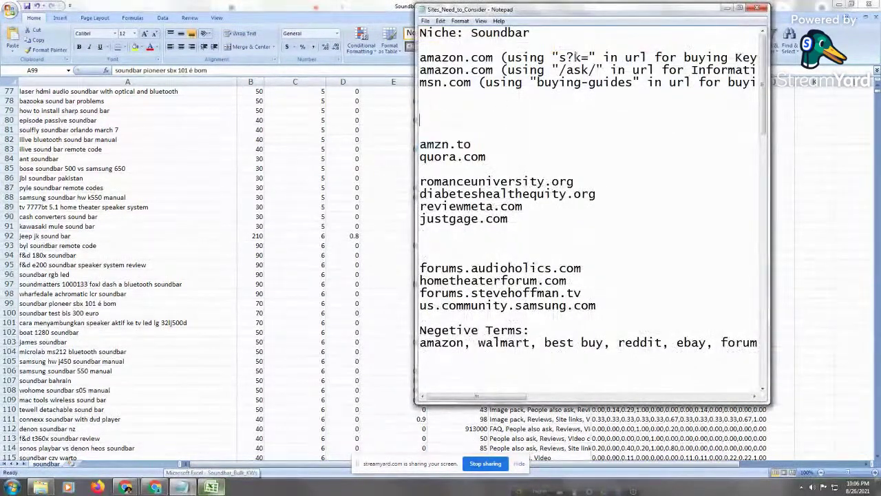
pyautogui.moveTo(763, 83); pyautogui.dragTo(763, 83)
pyautogui.moveTo(420, 58); pyautogui.dragTo(492, 57)
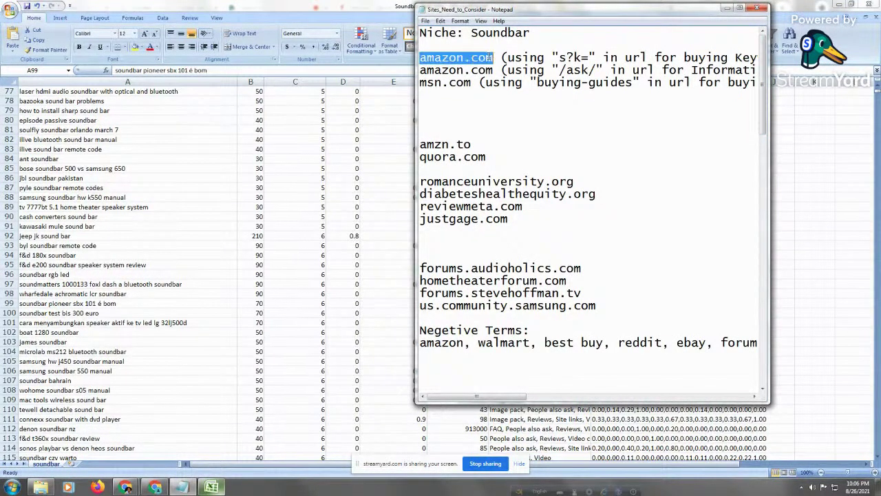
pyautogui.click(448, 58)
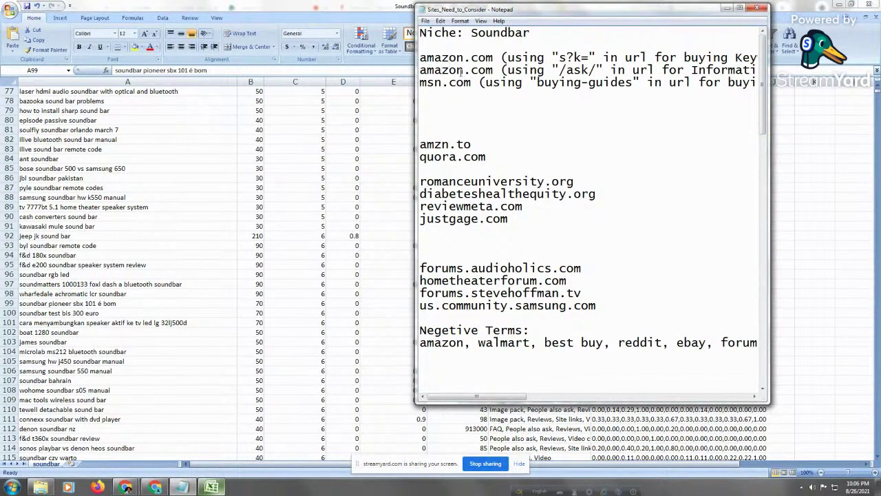
pyautogui.moveTo(416, 84); pyautogui.dragTo(366, 116)
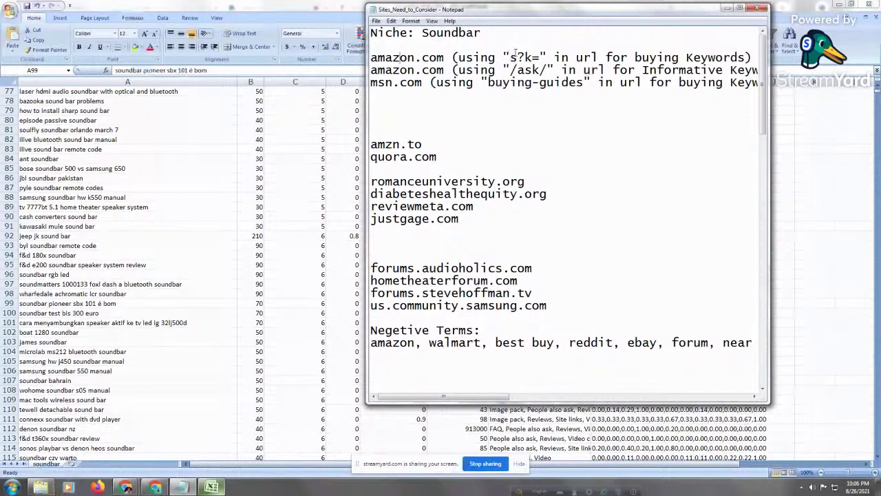
pyautogui.moveTo(371, 81); pyautogui.dragTo(422, 82)
pyautogui.moveTo(516, 9); pyautogui.dragTo(411, 62)
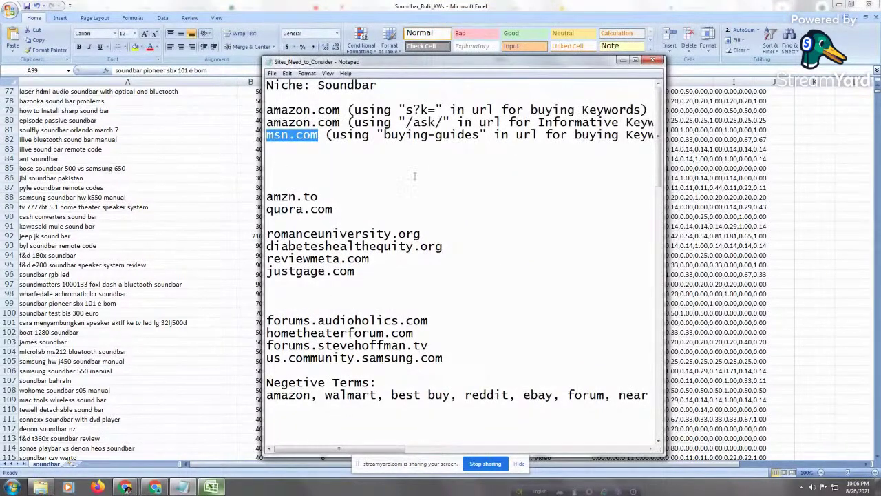
# Read through the listed sites to consider, including the msn.com buying-guides entry and the amazon.com URL filters
pyautogui.moveTo(336, 209); pyautogui.dragTo(274, 210)
pyautogui.click(281, 135)
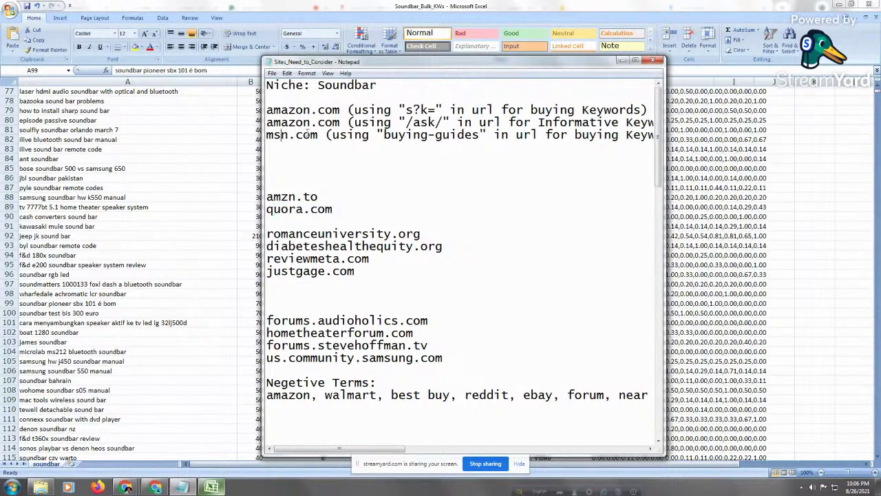
pyautogui.moveTo(320, 136); pyautogui.dragTo(269, 139)
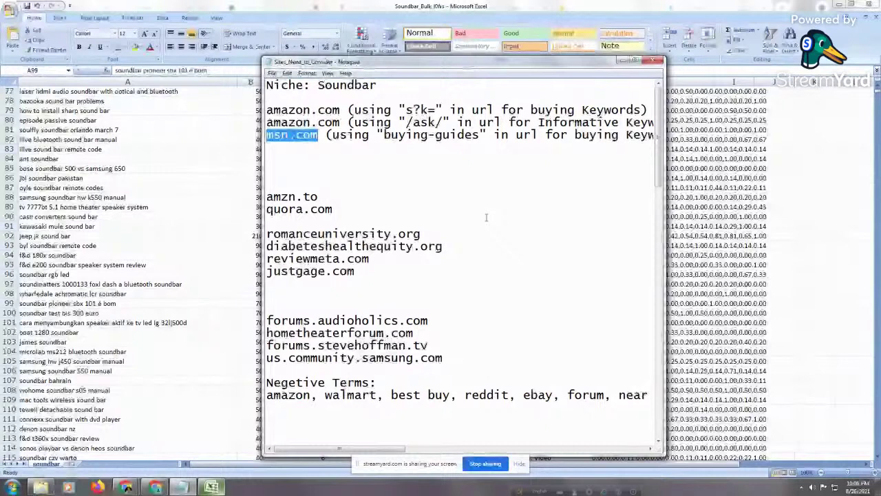
pyautogui.moveTo(659, 168)
pyautogui.mouseDown()
pyautogui.moveTo(675, 318)
pyautogui.moveTo(656, 180)
pyautogui.mouseUp()
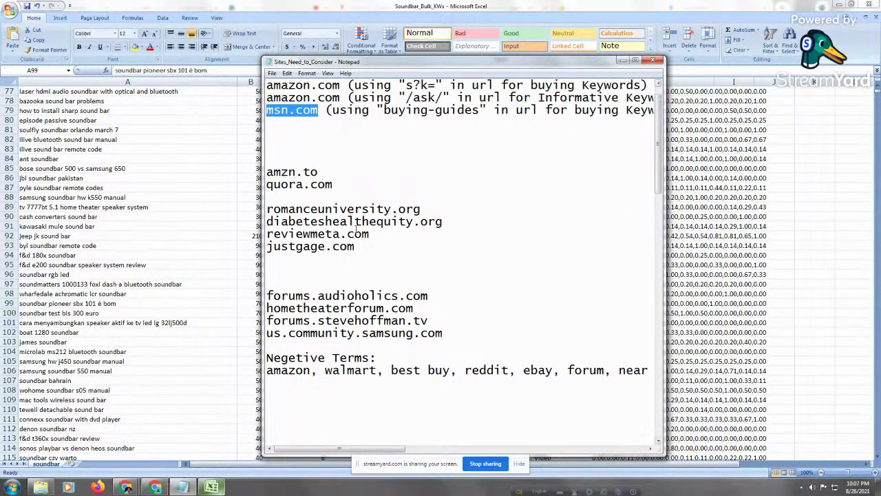
pyautogui.click(333, 144)
pyautogui.press('Up')
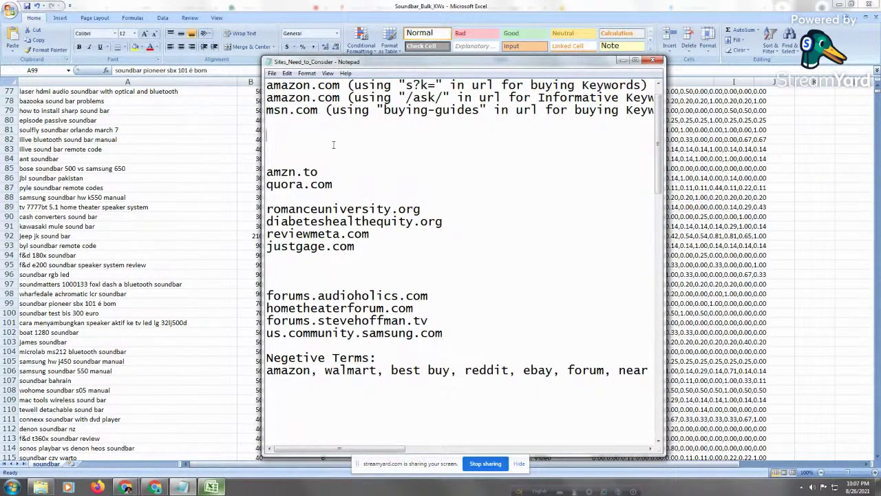
pyautogui.press('Up')
pyautogui.press('Up')
pyautogui.press('Up')
pyautogui.press('Up')
pyautogui.press('Up')
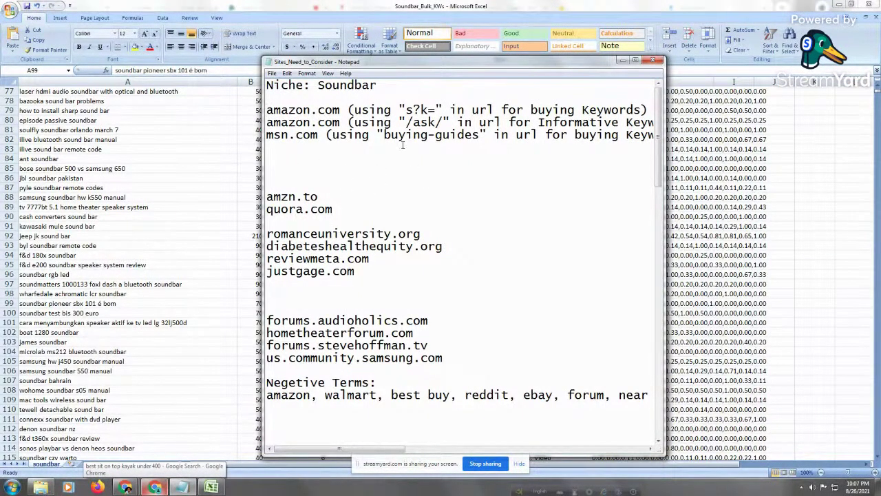
# Examine the two amazon.com entries and the msn.com entry in the notes, including which keyword type each one targets
pyautogui.moveTo(405, 110); pyautogui.dragTo(434, 108)
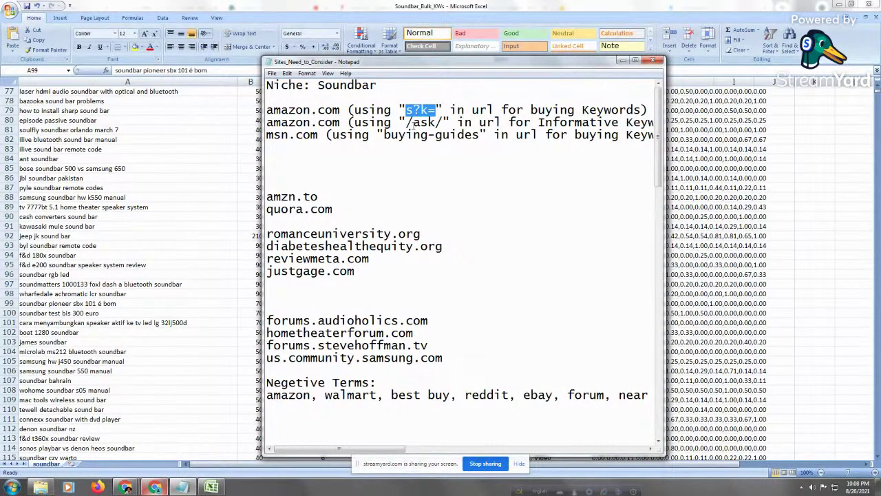
pyautogui.click(416, 124)
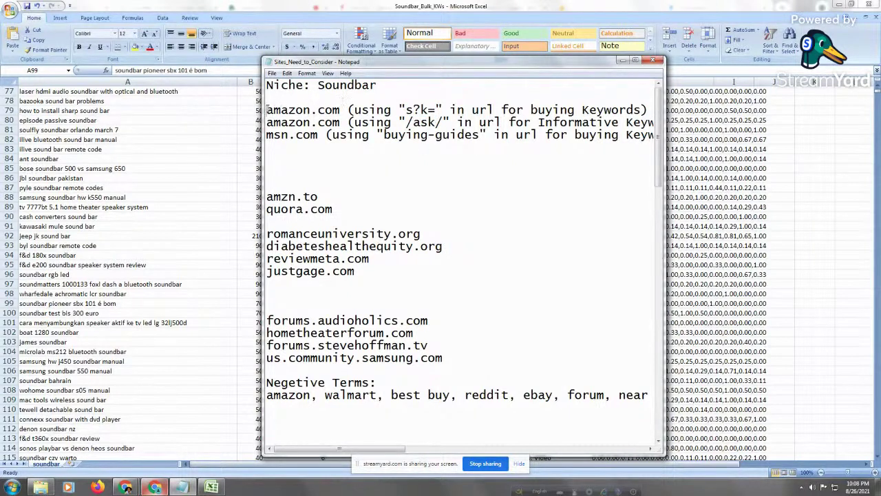
pyautogui.moveTo(266, 110); pyautogui.dragTo(346, 110)
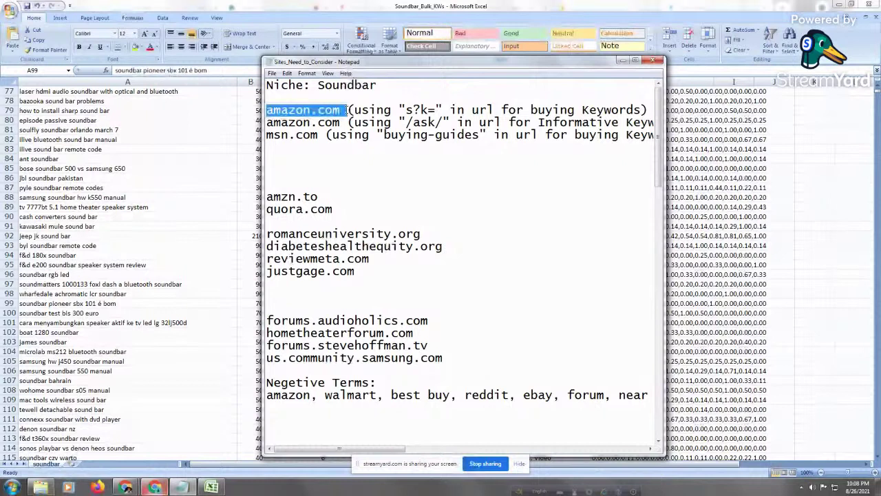
pyautogui.moveTo(346, 110); pyautogui.dragTo(532, 110)
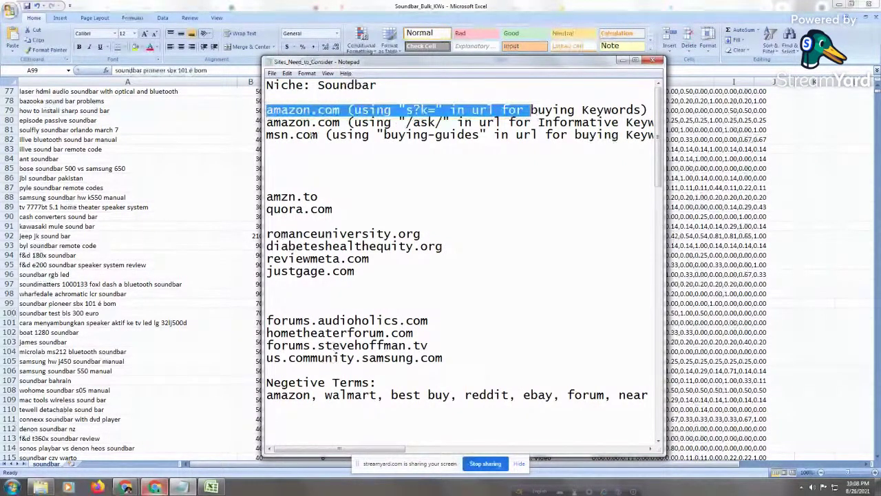
pyautogui.moveTo(267, 122); pyautogui.dragTo(546, 121)
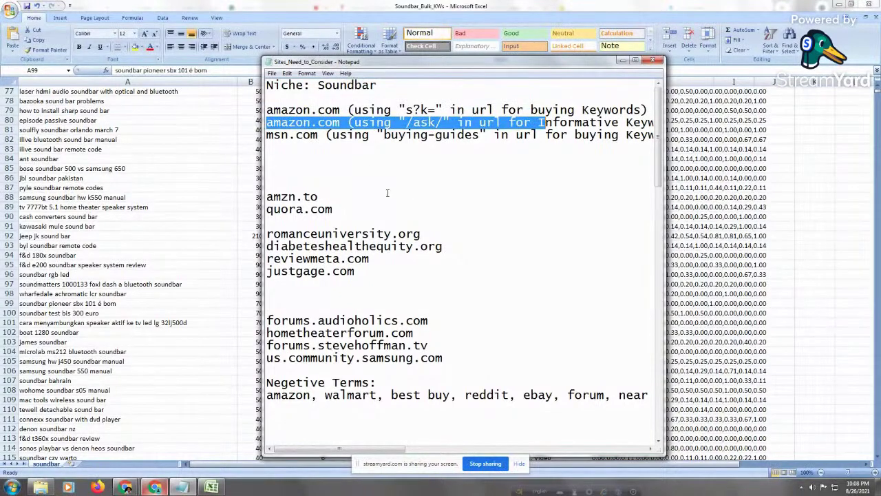
pyautogui.click(378, 122)
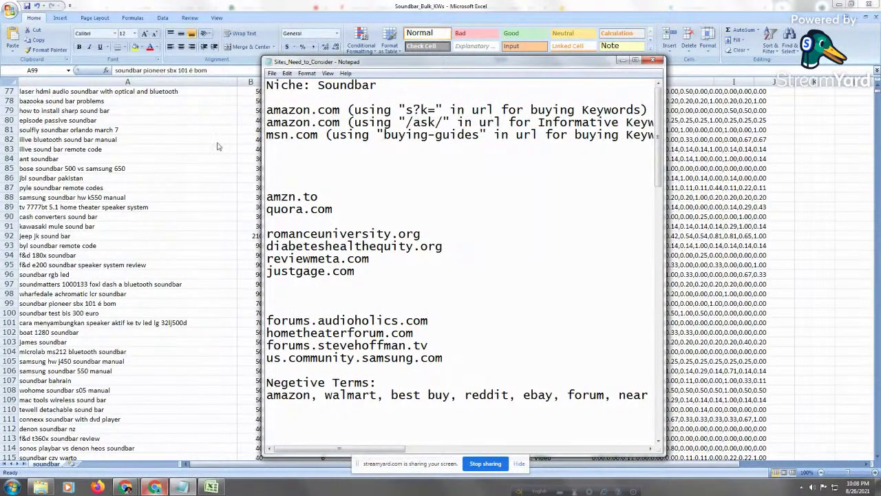
pyautogui.moveTo(267, 134); pyautogui.dragTo(329, 135)
pyautogui.click(331, 133)
# Review the URL fragments "s?k=", "/ask/" and "buying-guides" noted for filtering the amazon.com and msn.com keywords
pyautogui.moveTo(405, 110); pyautogui.dragTo(435, 111)
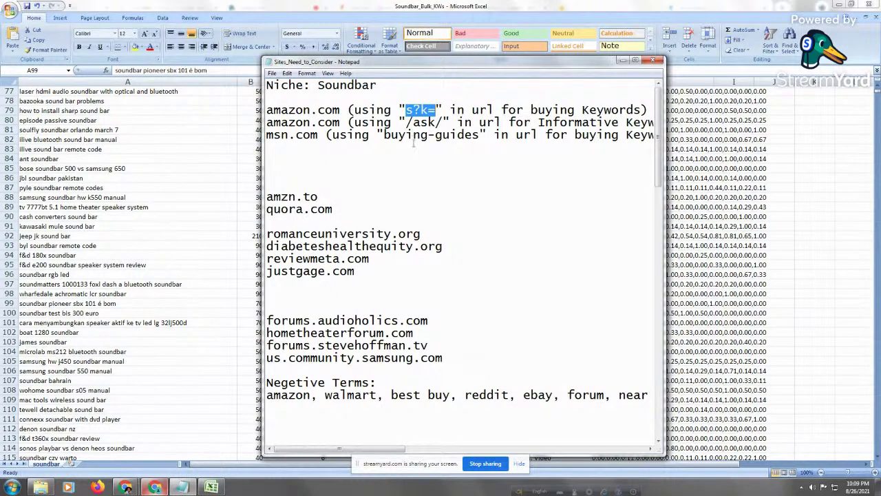
pyautogui.click(416, 111)
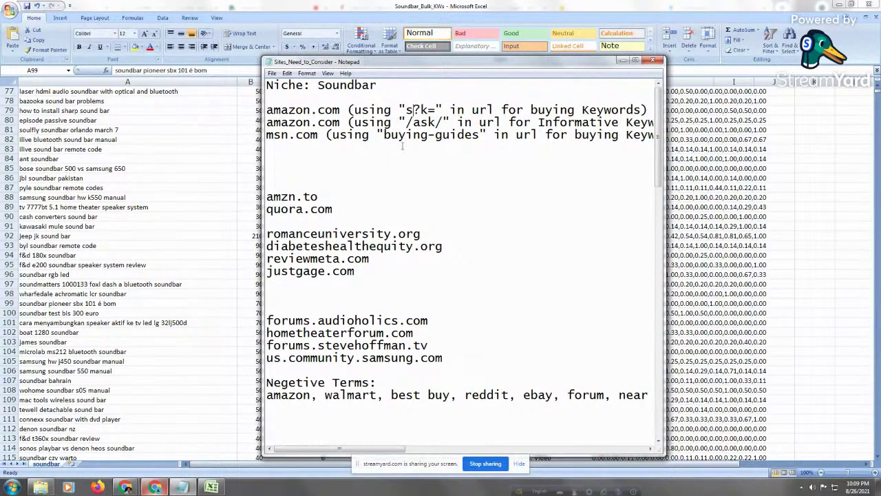
pyautogui.moveTo(406, 110); pyautogui.dragTo(442, 123)
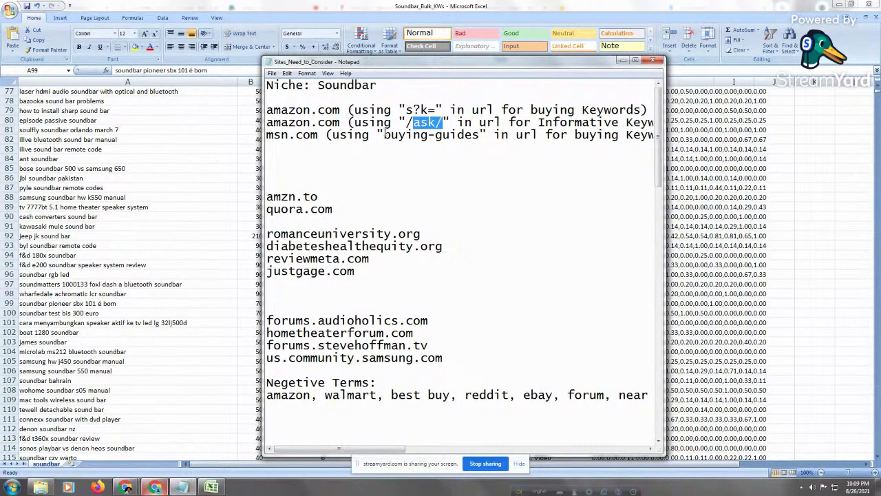
pyautogui.moveTo(383, 135); pyautogui.dragTo(478, 135)
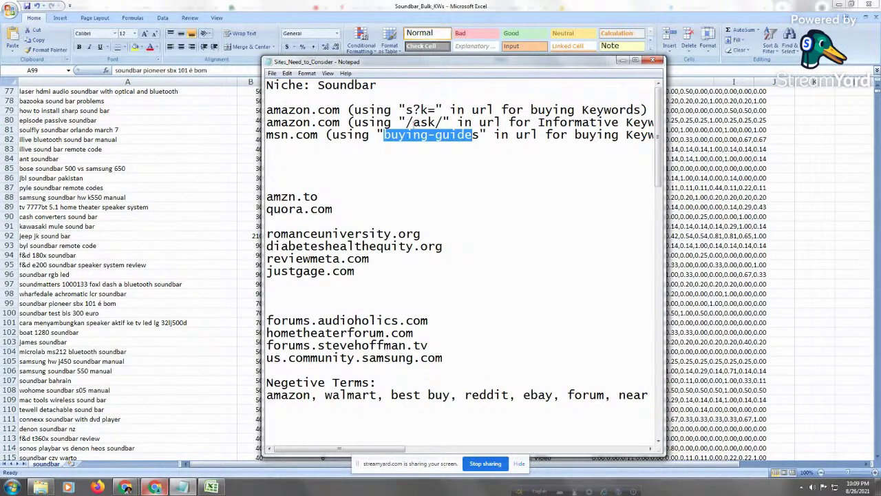
pyautogui.click(416, 137)
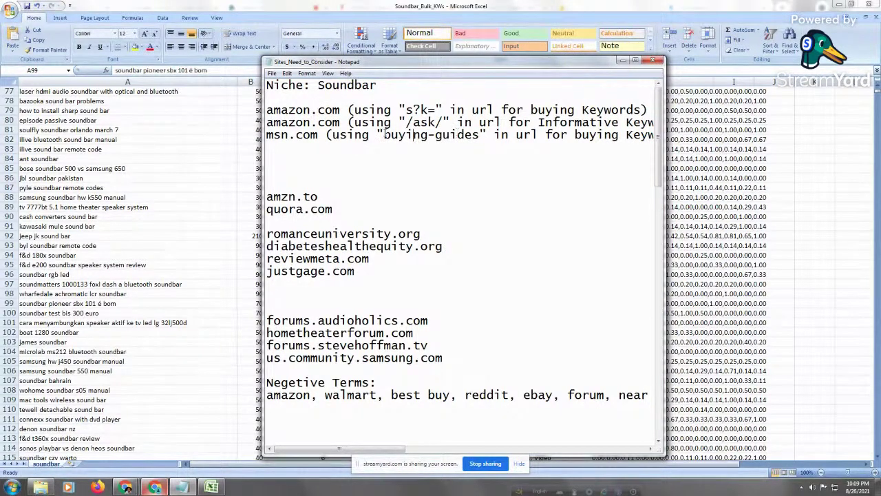
pyautogui.moveTo(383, 135); pyautogui.dragTo(479, 134)
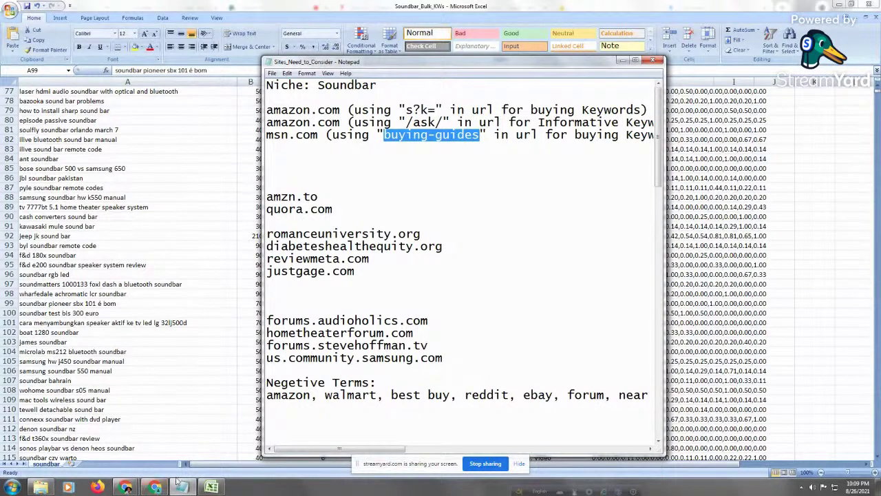
# Switch to the Chrome window and close the Keywords Explorer, Facebook, Google search and Downloads pages, leaving the Semrush amzn.to report in view
pyautogui.click(124, 487)
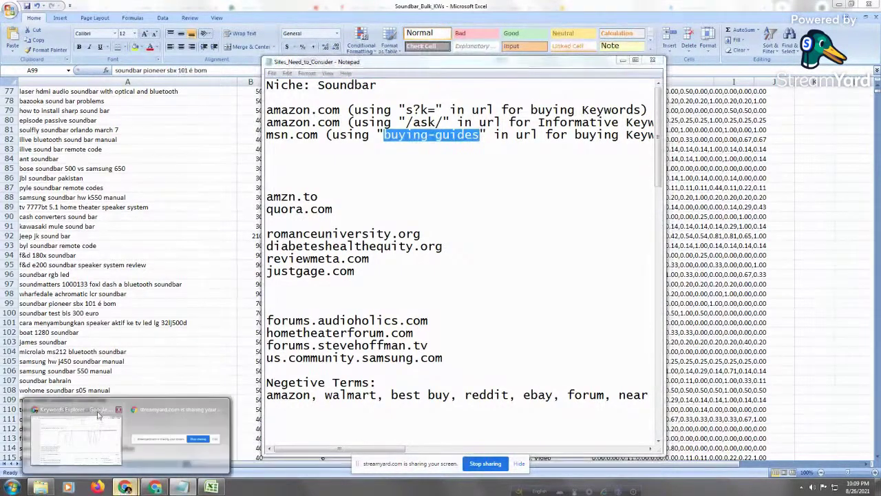
pyautogui.click(98, 415)
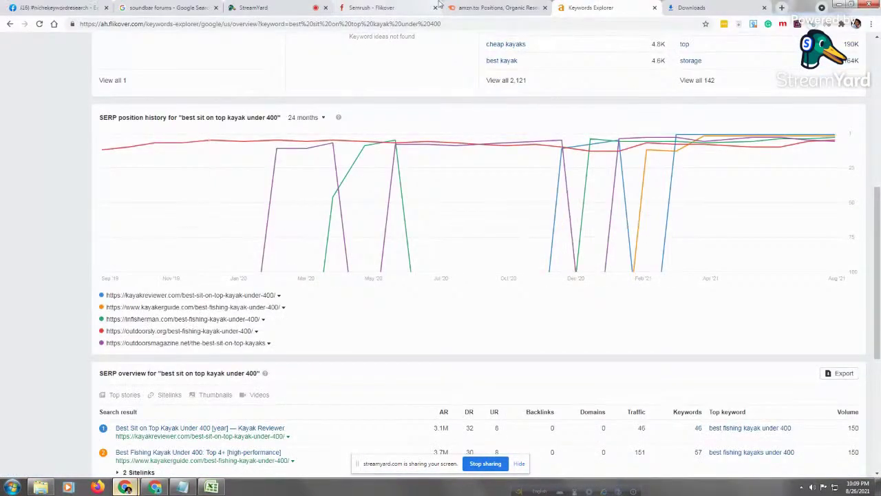
pyautogui.click(654, 8)
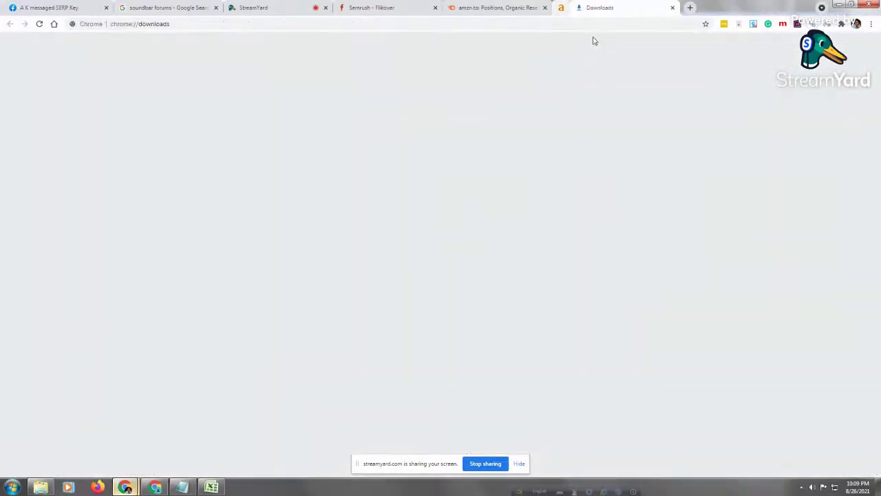
pyautogui.click(106, 8)
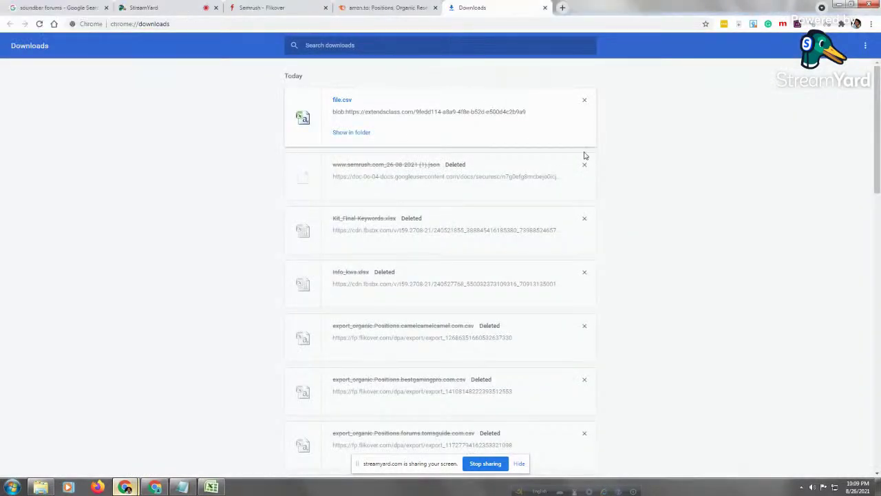
pyautogui.click(106, 8)
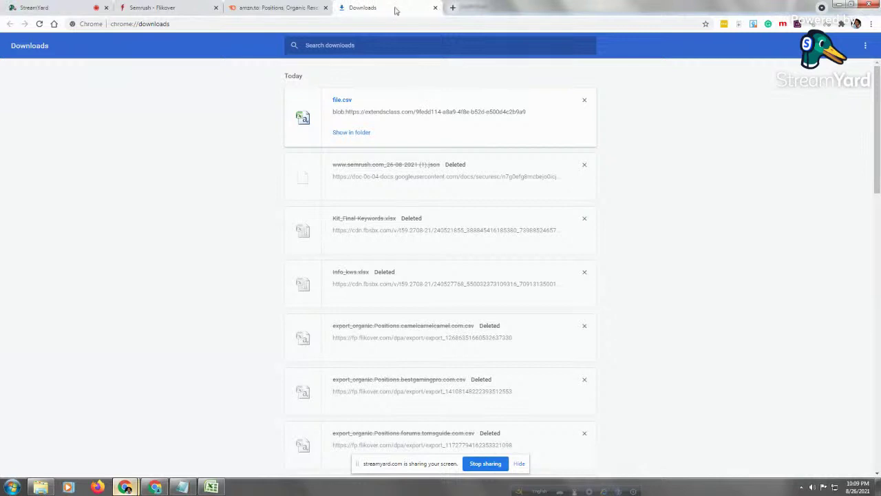
pyautogui.click(435, 8)
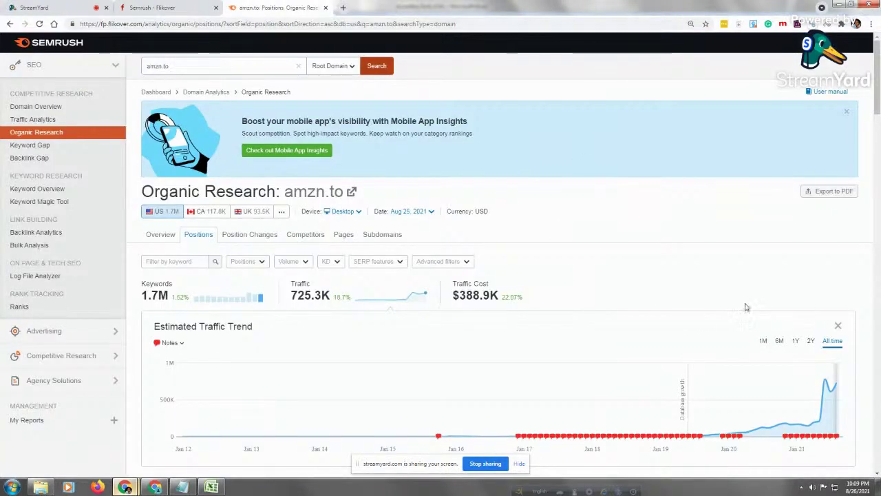
# Run the Semrush Organic Research positions report for the root domain amazon.com
pyautogui.click(171, 67)
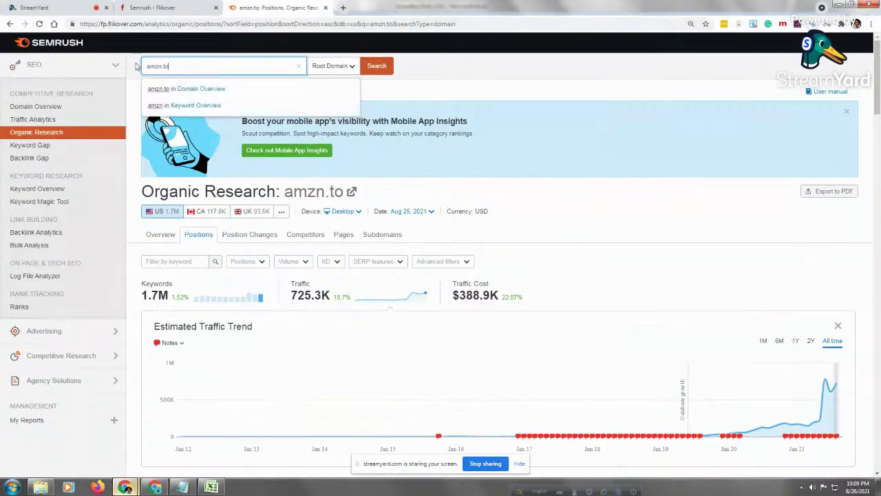
pyautogui.hotkey('ctrl', 'a')
pyautogui.write('ama')
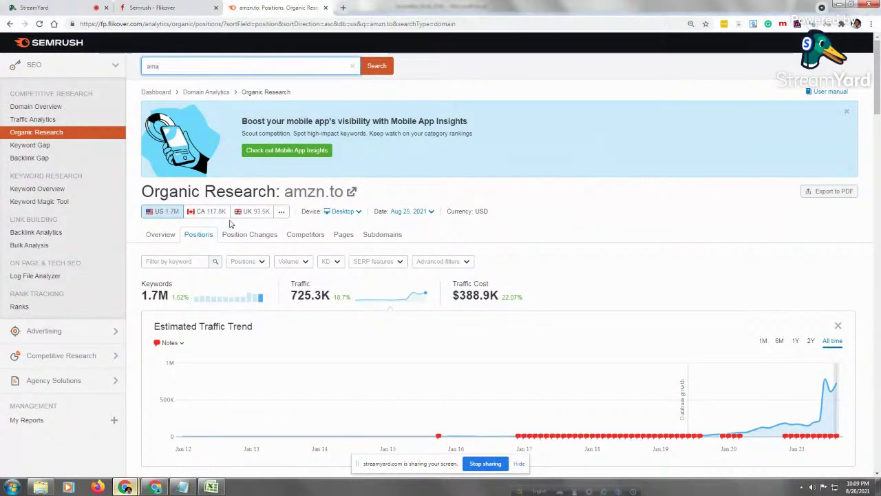
pyautogui.write('zon')
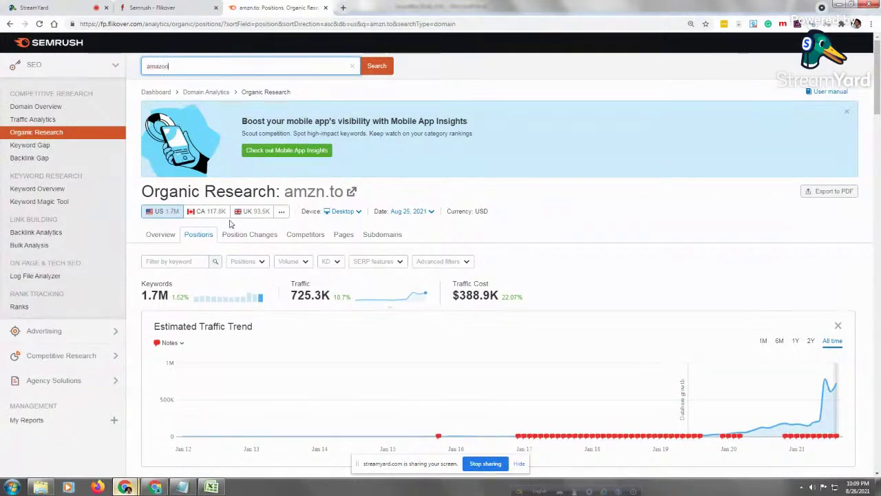
pyautogui.write('.com')
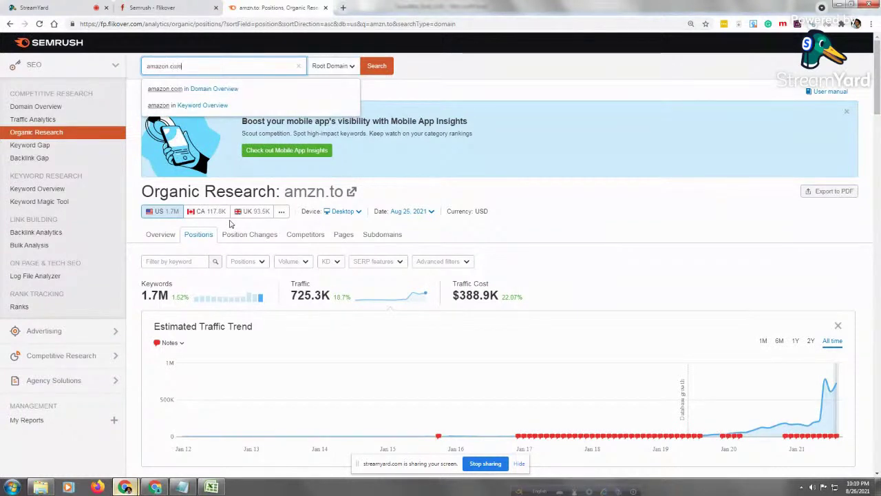
pyautogui.click(375, 65)
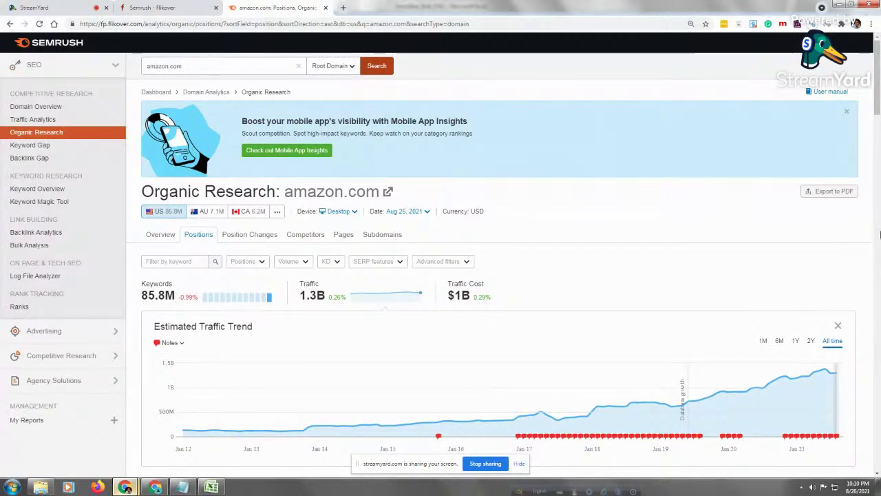
# Examine the amazon.com positions report, including its keyword total, traffic trend and the organic search positions table
pyautogui.moveTo(877, 87); pyautogui.dragTo(878, 117)
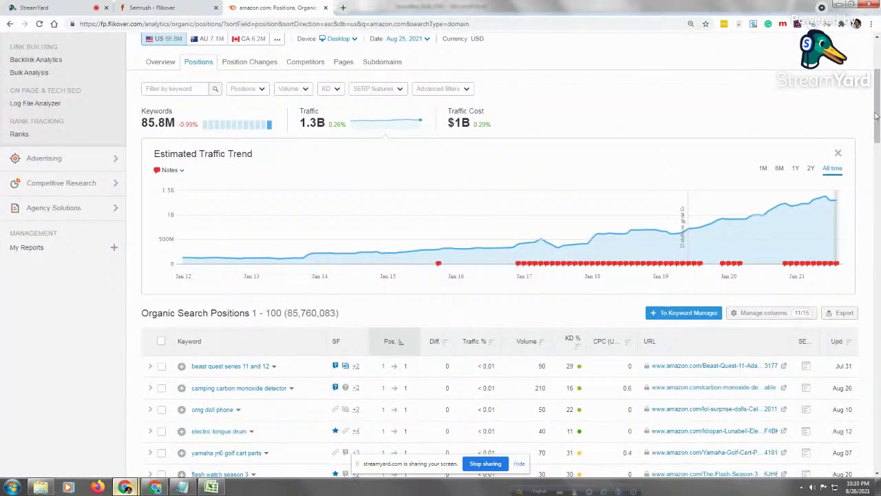
pyautogui.scroll(1, 878, 117)
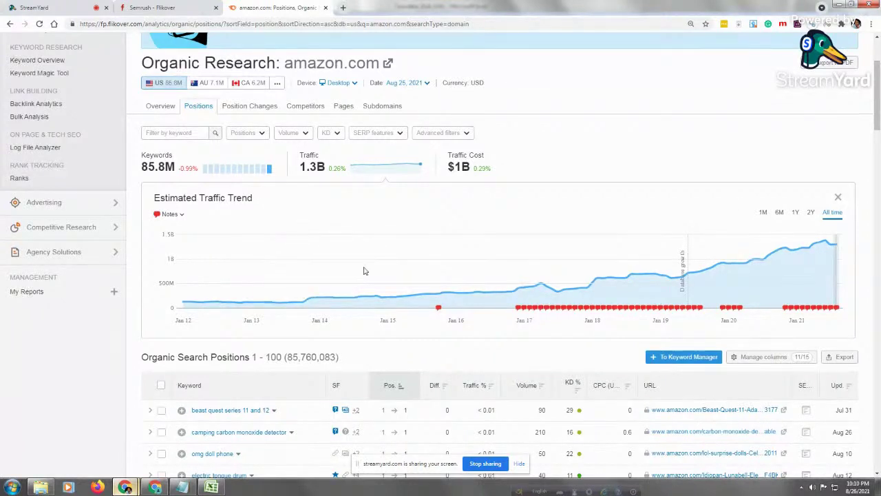
pyautogui.scroll(2, 877, 110)
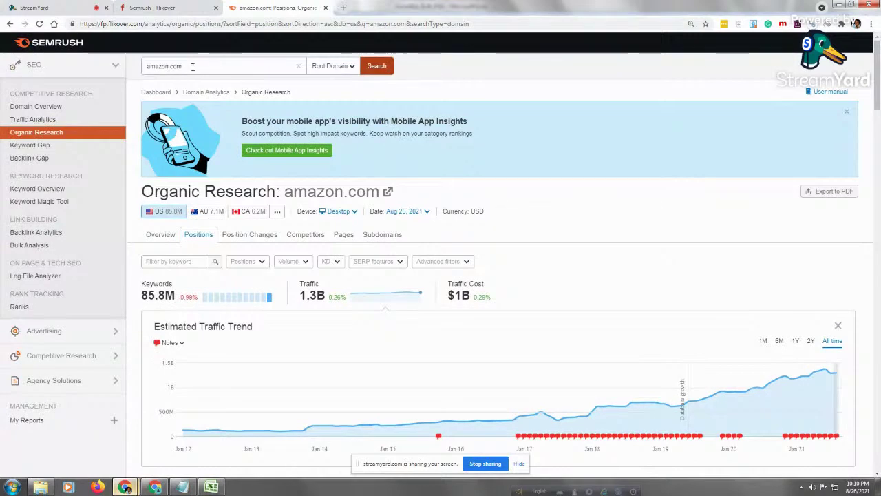
pyautogui.click(168, 67)
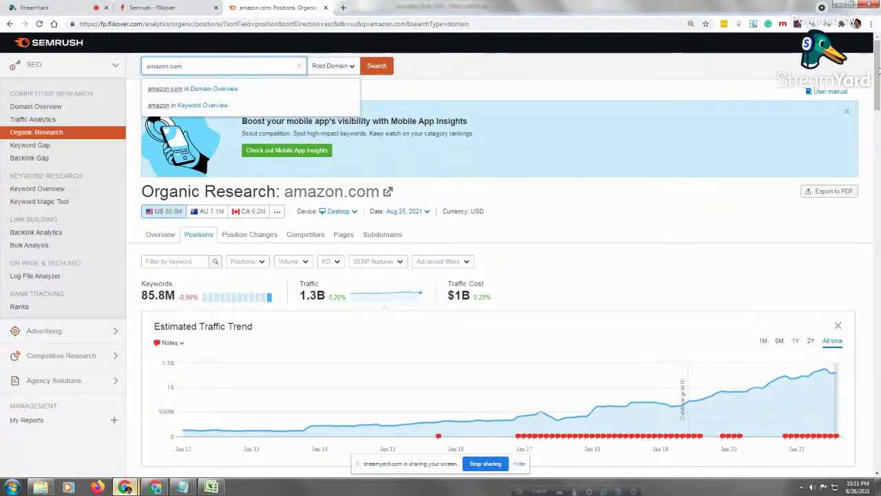
pyautogui.scroll(-1, 874, 86)
pyautogui.moveTo(878, 80); pyautogui.dragTo(879, 101)
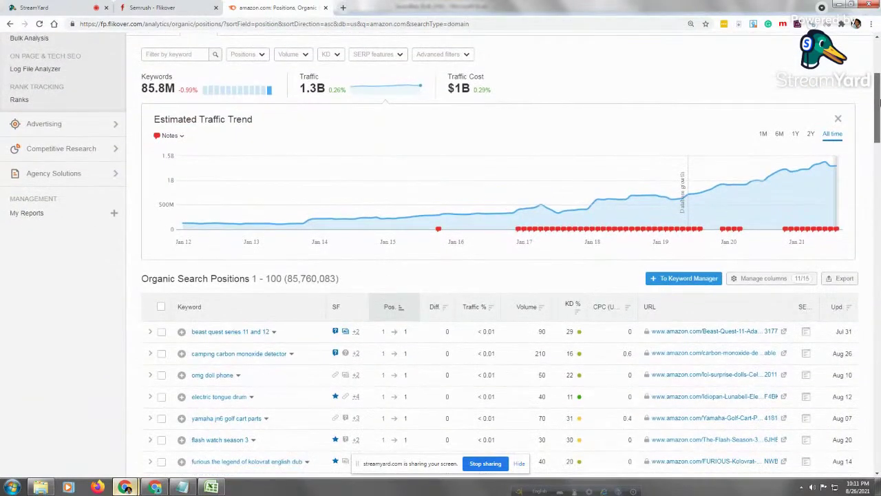
pyautogui.scroll(-2, 878, 101)
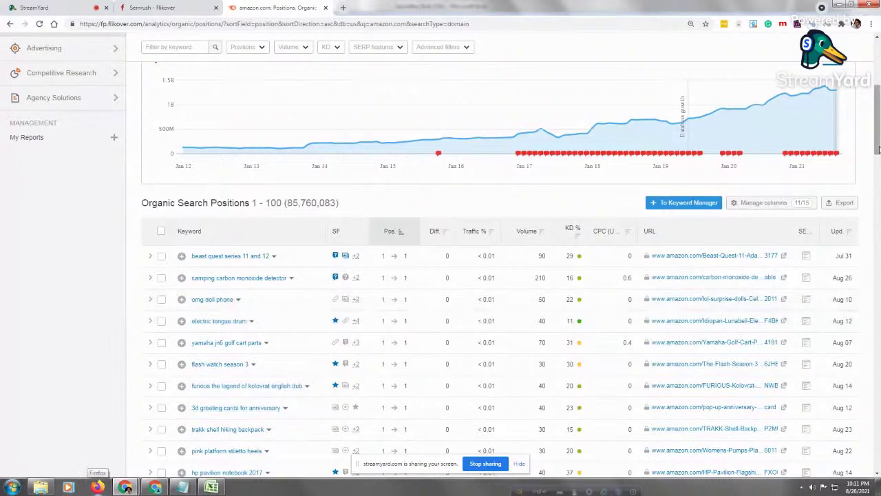
pyautogui.scroll(5, 407, 266)
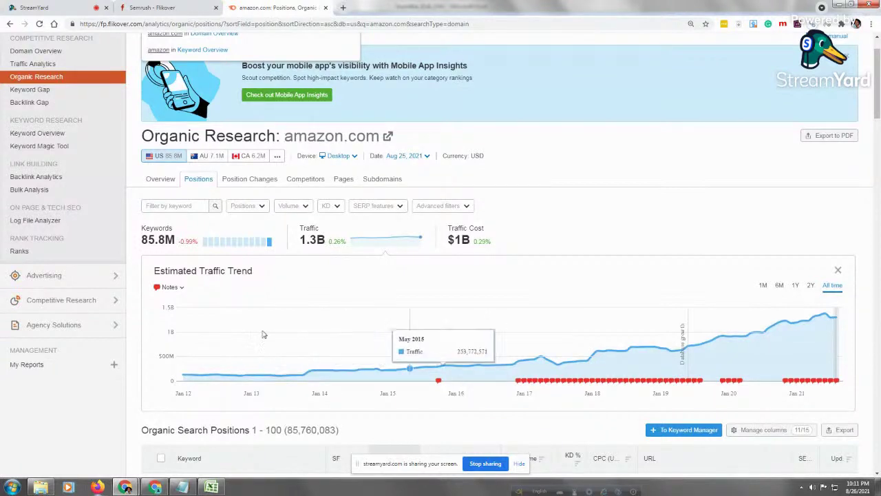
# Filter the amazon.com keywords to a custom position range of 1 to 20
pyautogui.click(261, 212)
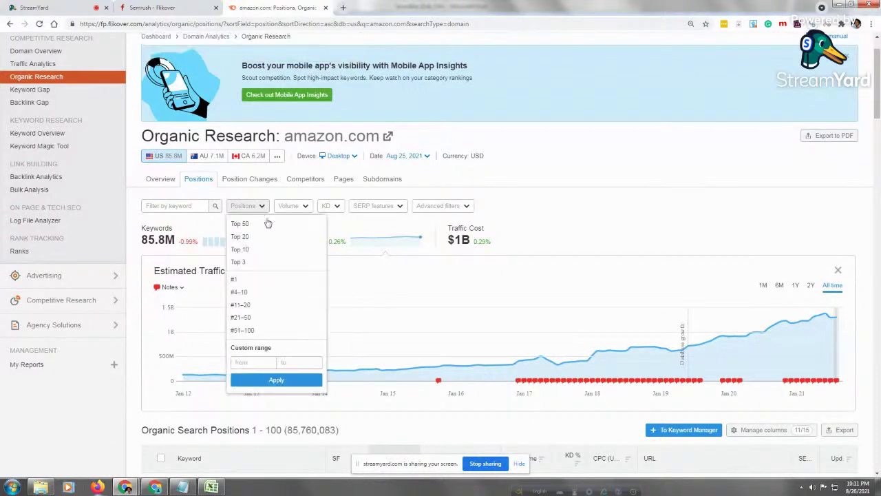
pyautogui.click(250, 363)
pyautogui.write('1')
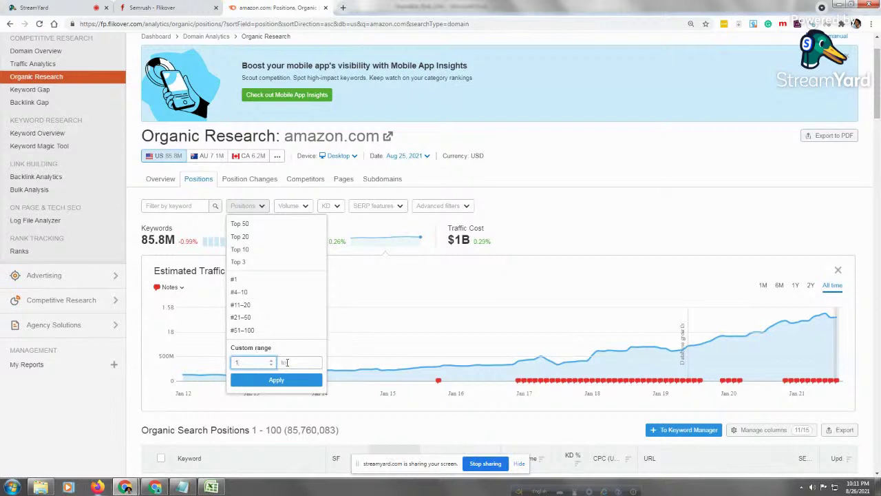
pyautogui.click(290, 361)
pyautogui.write('20')
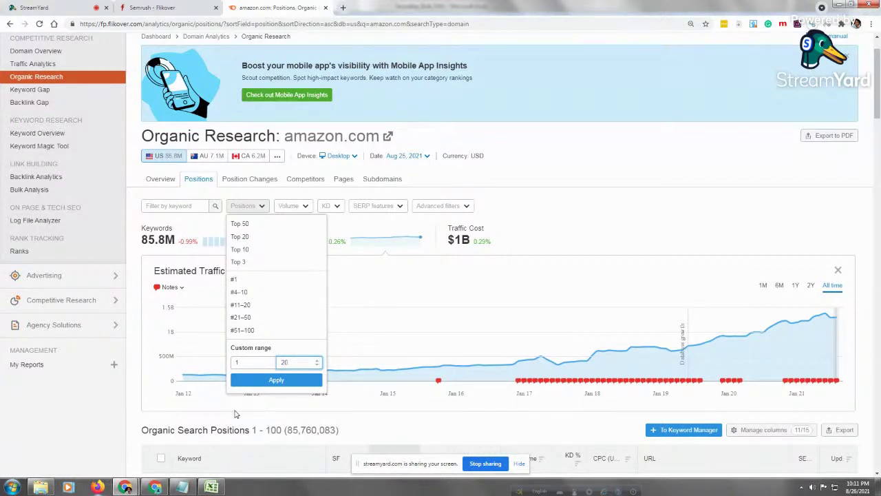
pyautogui.click(274, 381)
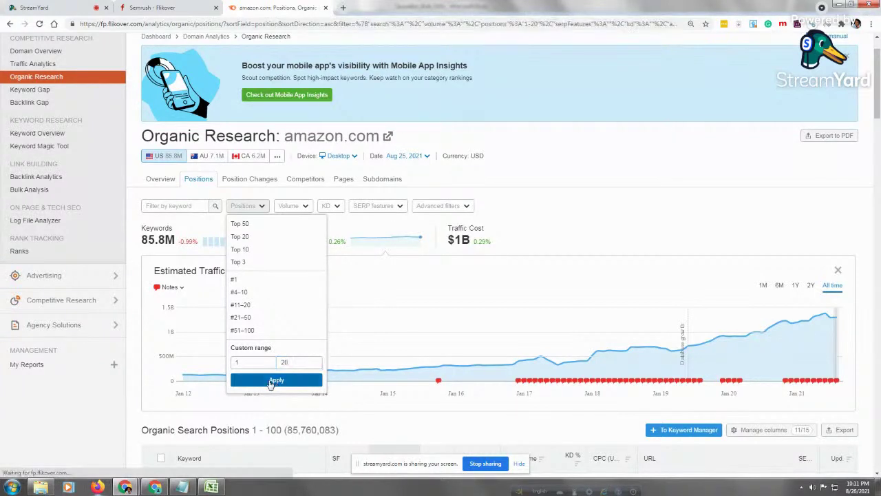
pyautogui.moveTo(158, 437)
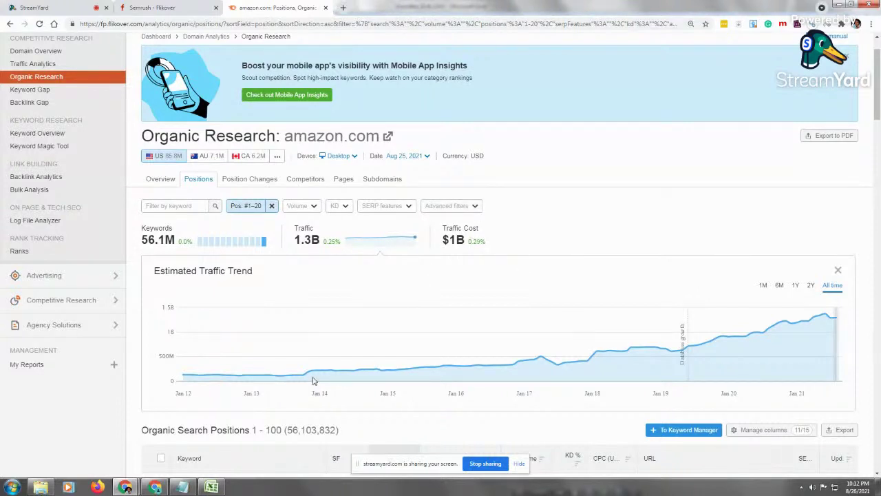
# Open the advanced filters and set the first keyword condition to Exclude
pyautogui.click(472, 206)
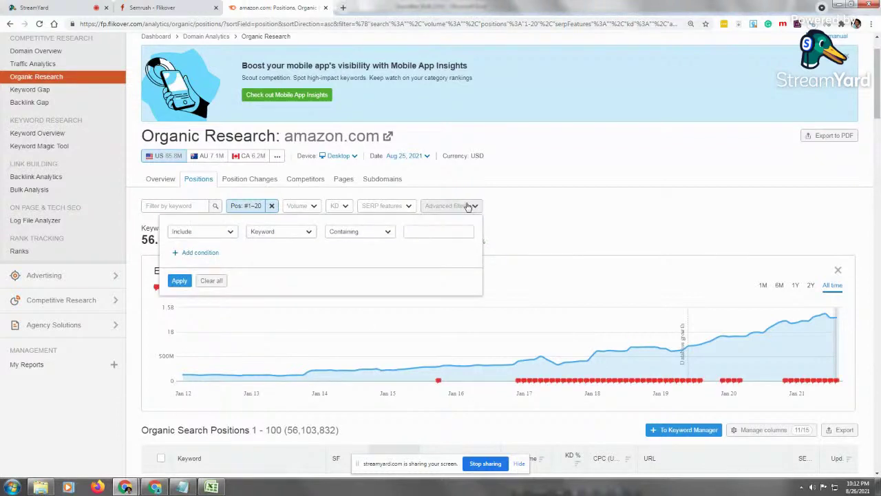
pyautogui.click(468, 207)
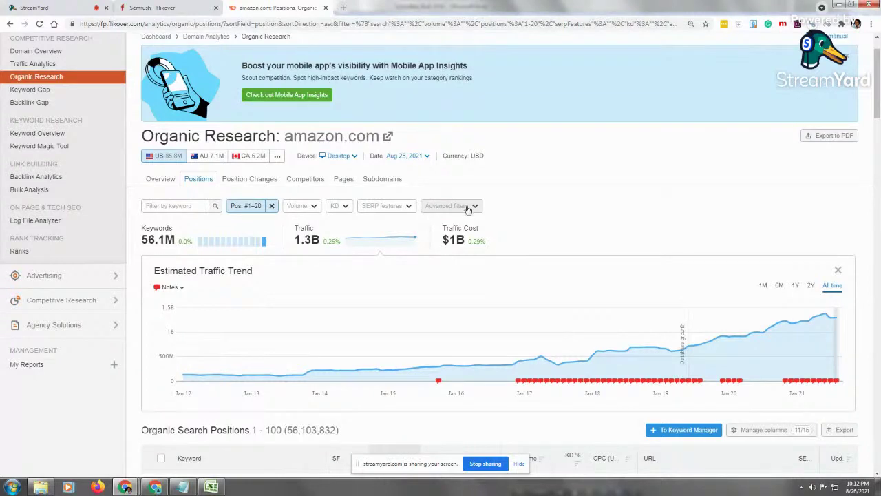
pyautogui.click(468, 206)
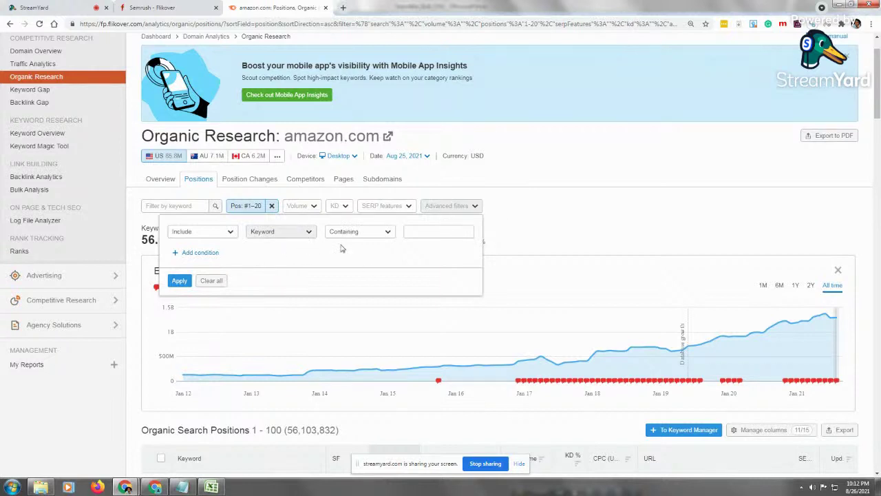
pyautogui.click(232, 232)
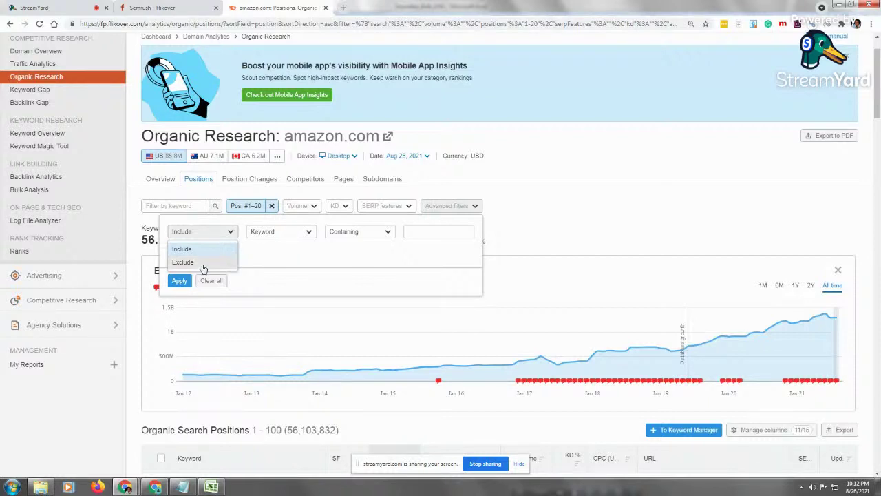
pyautogui.press('Return')
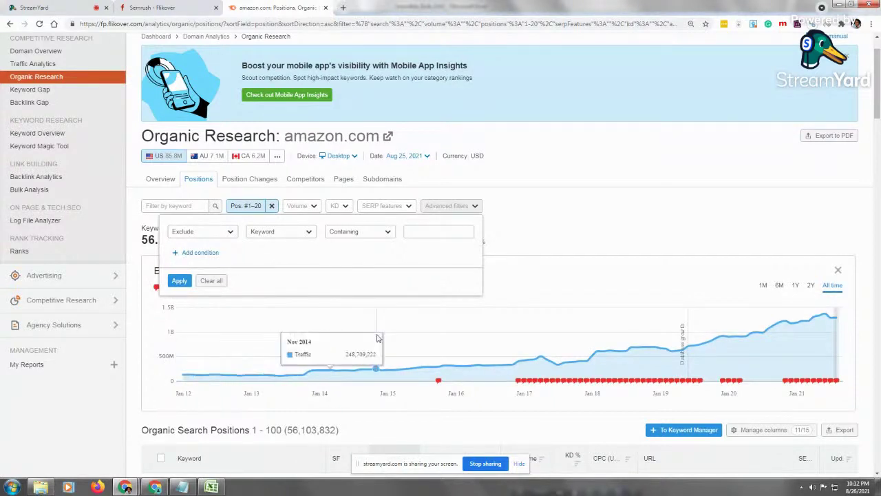
# Add several more keyword conditions below the Exclude condition in the advanced filters
pyautogui.click(202, 253)
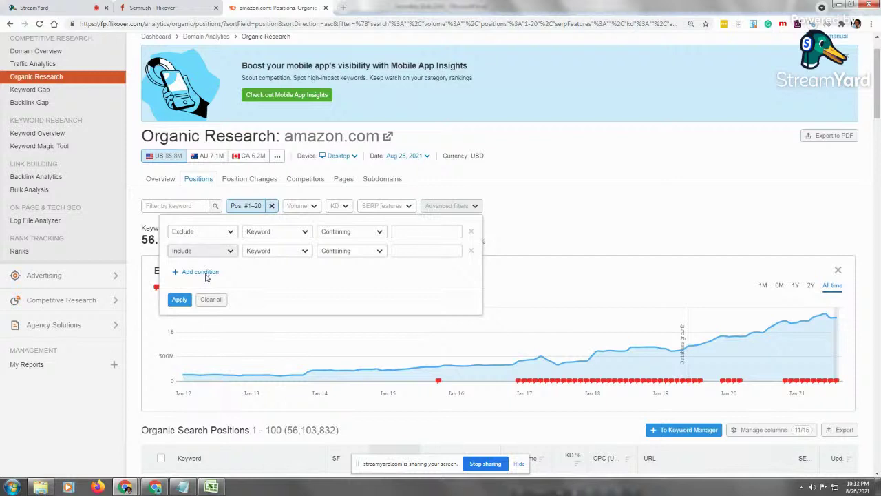
pyautogui.click(205, 275)
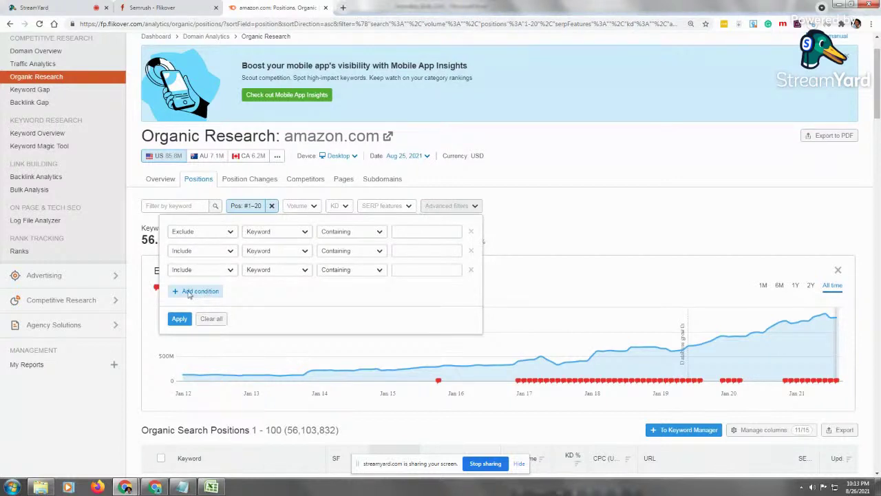
pyautogui.click(190, 291)
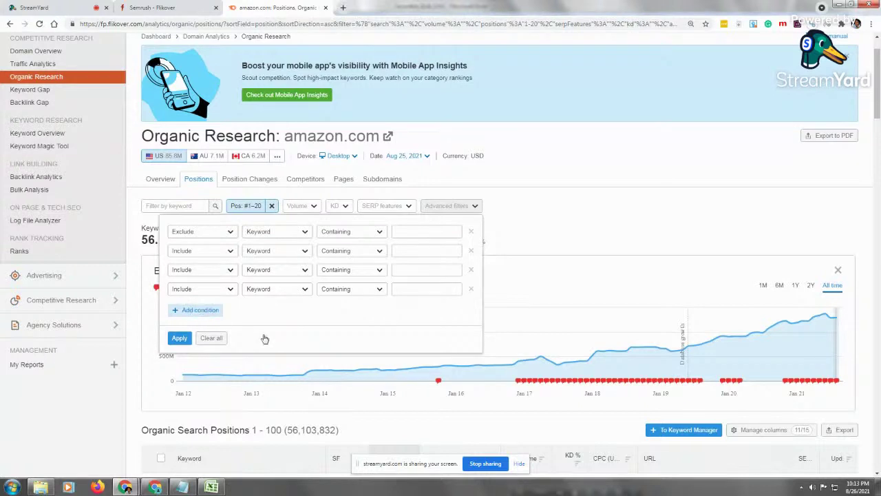
pyautogui.click(196, 309)
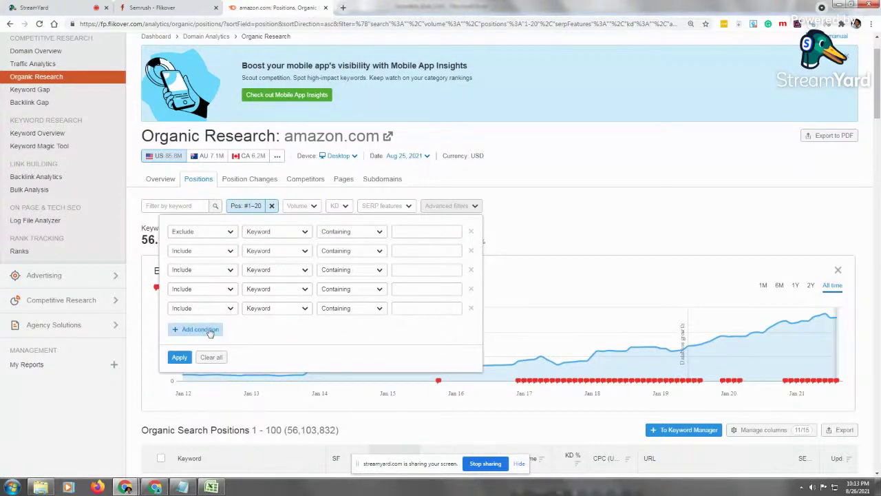
pyautogui.scroll(-1, 413, 237)
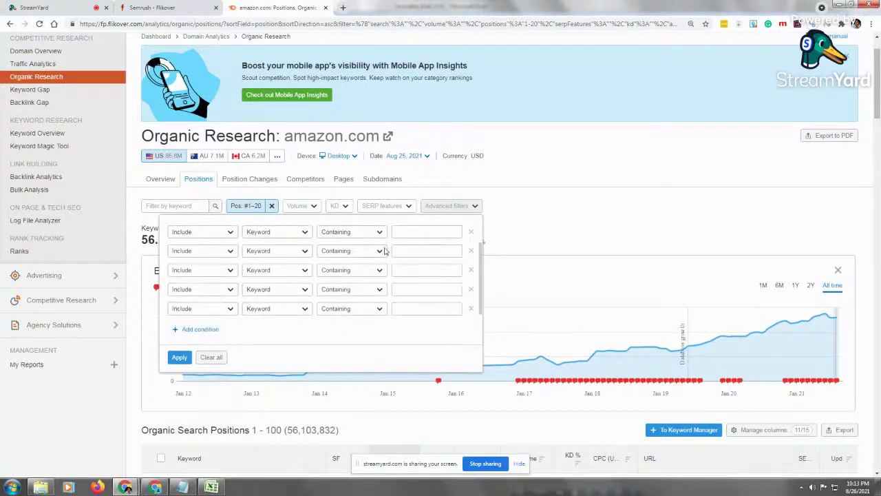
pyautogui.scroll(1, 478, 279)
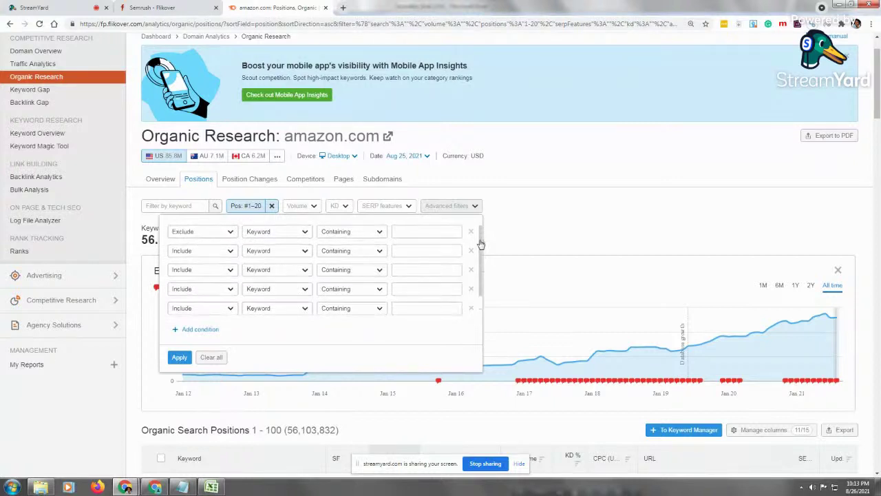
# Fill the first five keyword conditions with amazon, walmart, best buy, ebay and near me
pyautogui.click(408, 230)
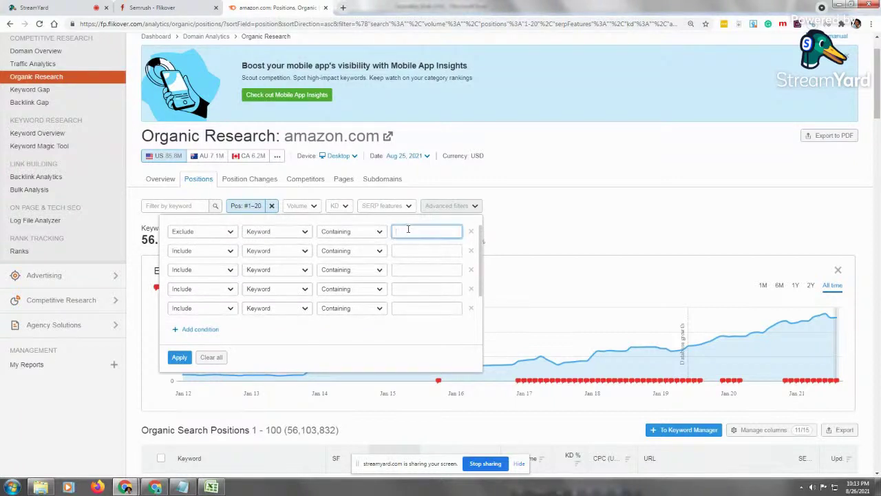
pyautogui.write('amazon')
pyautogui.click(418, 246)
pyautogui.write('wal')
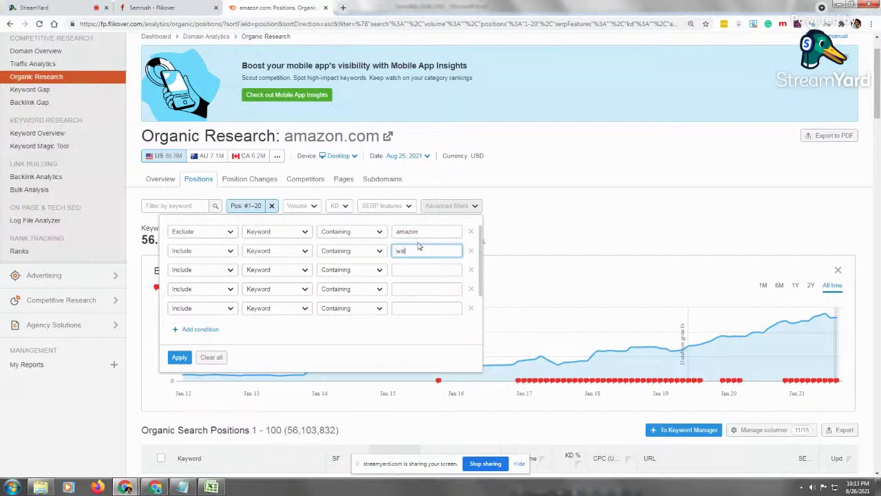
pyautogui.write('mart')
pyautogui.click(416, 269)
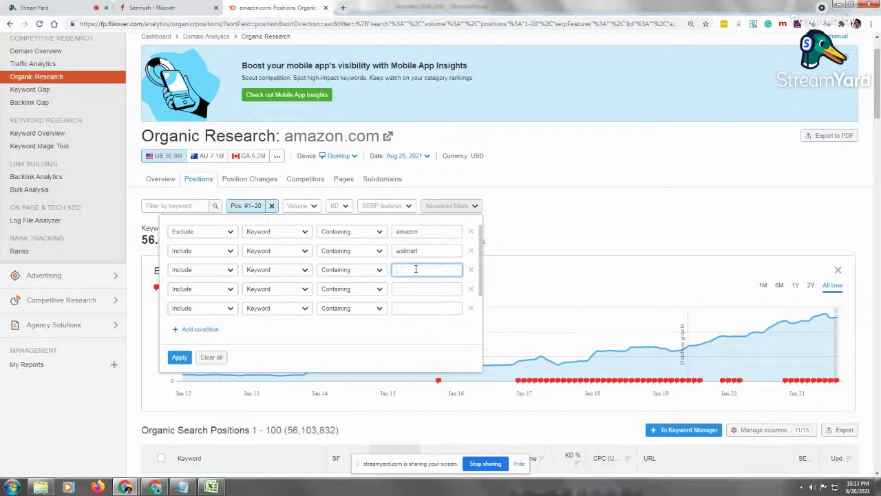
pyautogui.write('best buy')
pyautogui.click(427, 291)
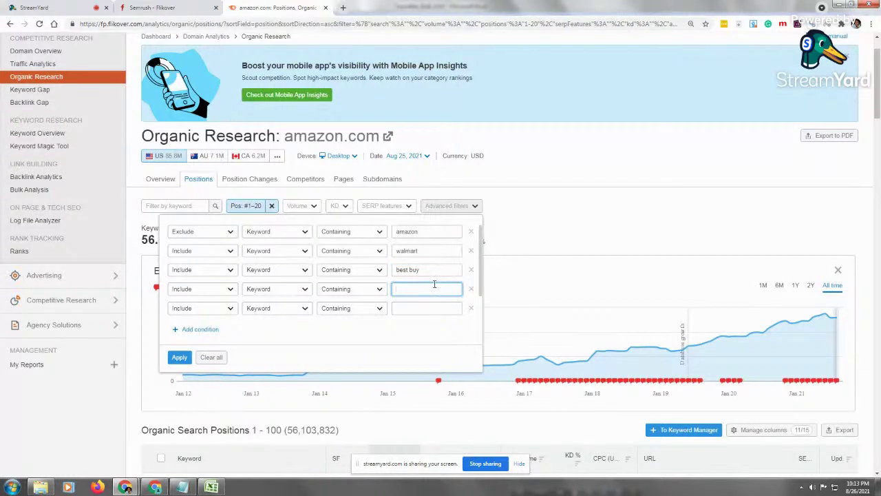
pyautogui.write('ebay')
pyautogui.click(393, 308)
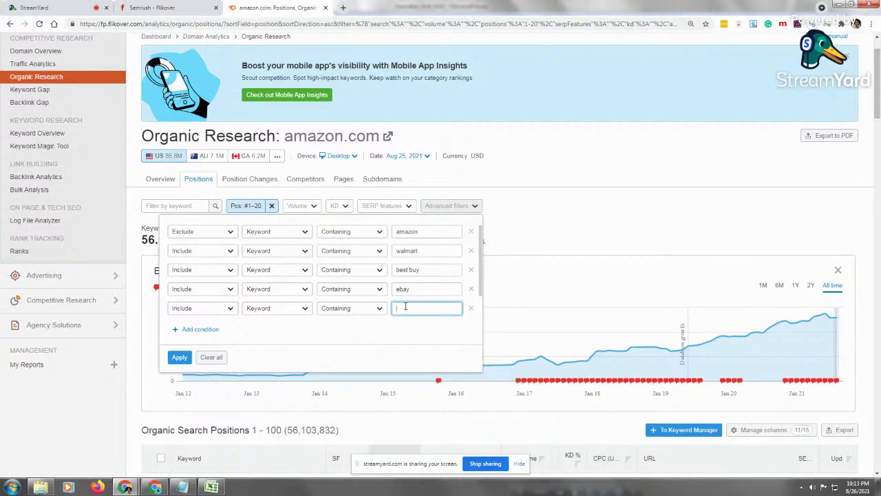
pyautogui.write('near me')
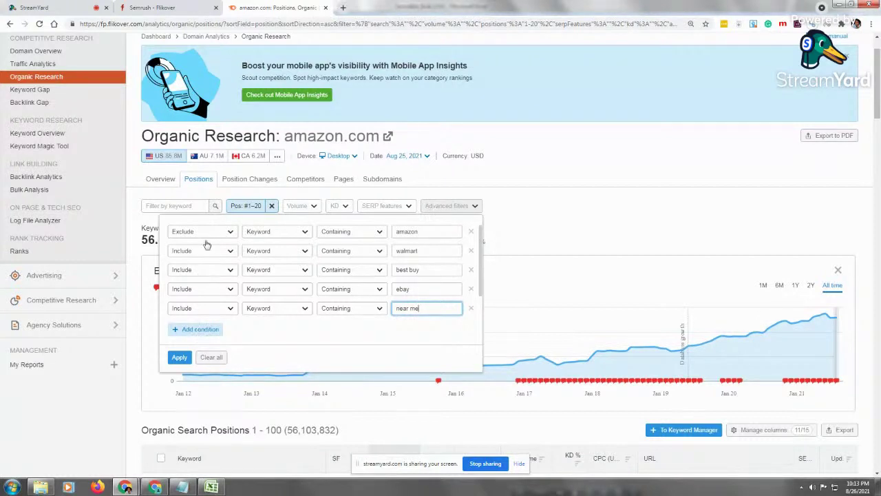
# Add keyword conditions containing reddit and forum, and remove the leftover empty condition
pyautogui.click(215, 340)
pyautogui.click(203, 330)
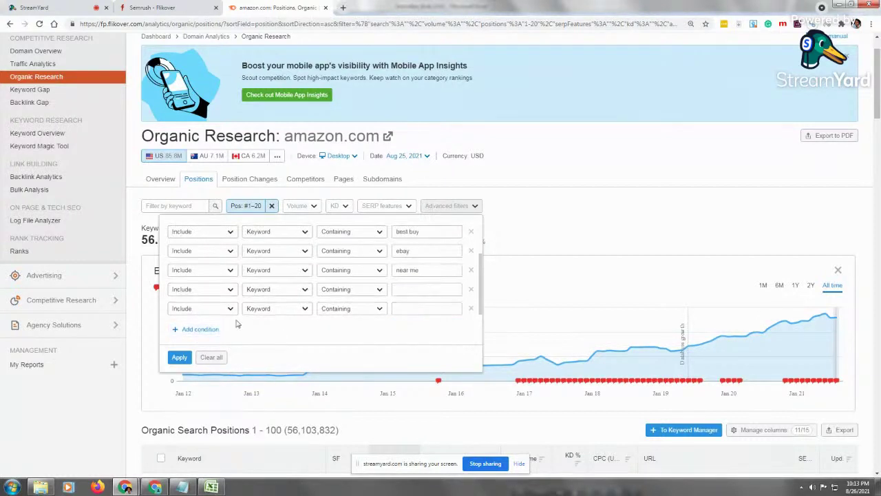
pyautogui.click(191, 329)
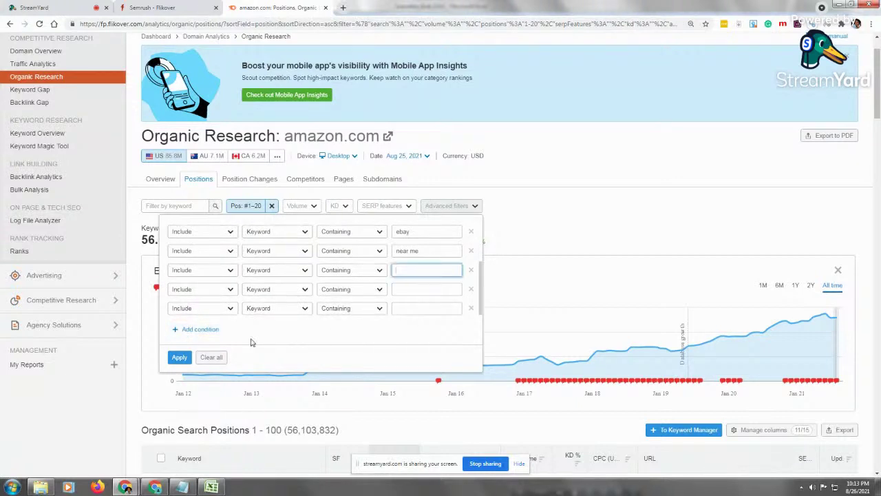
pyautogui.write('ddit')
pyautogui.click(410, 290)
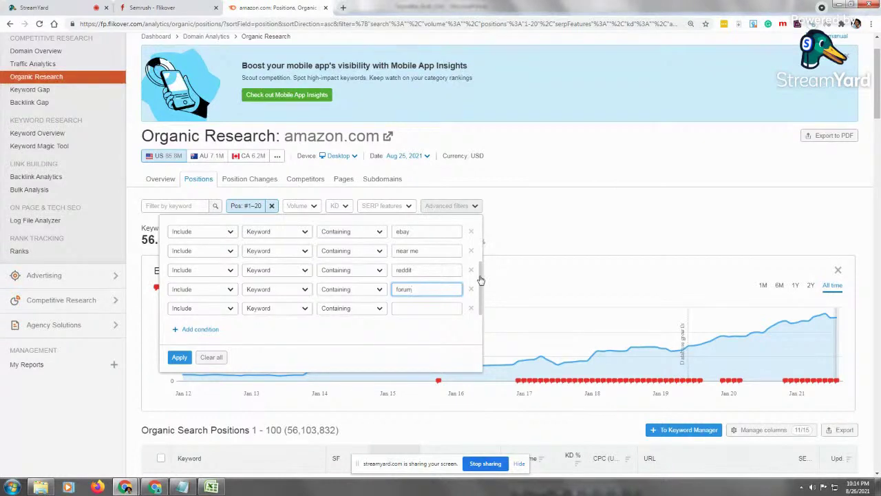
pyautogui.moveTo(481, 280); pyautogui.dragTo(474, 307)
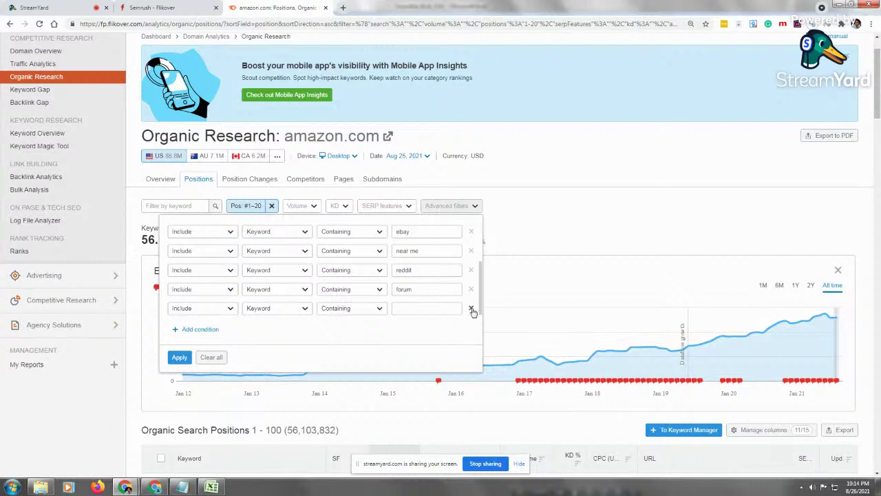
pyautogui.scroll(1, 220, 291)
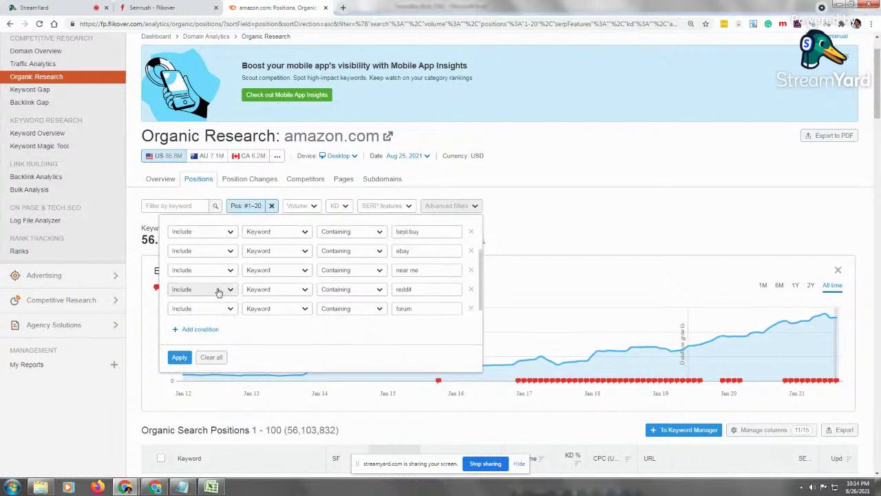
# Switch the forum, reddit, near me, ebay and best buy conditions from Include to Exclude
pyautogui.click(227, 309)
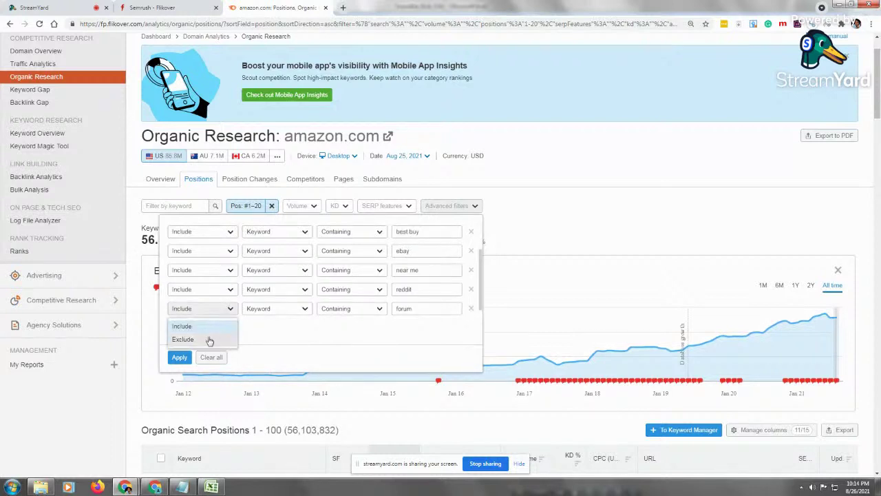
pyautogui.click(229, 290)
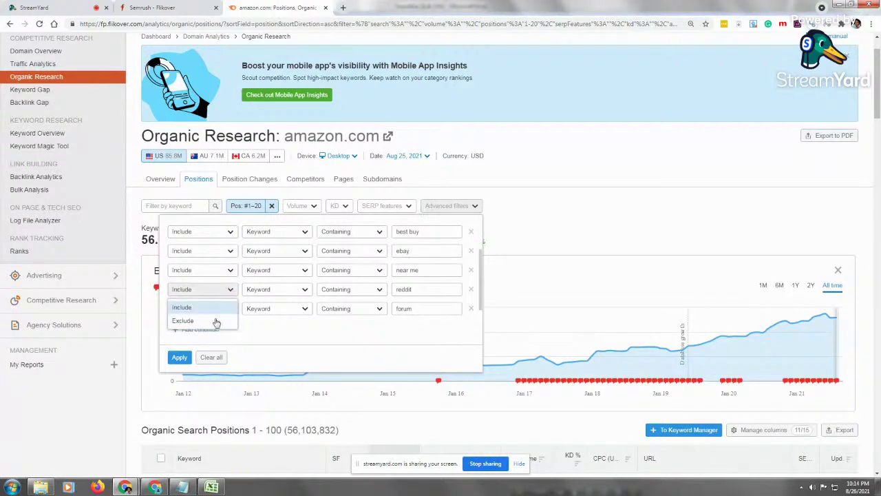
pyautogui.click(228, 273)
pyautogui.click(228, 273)
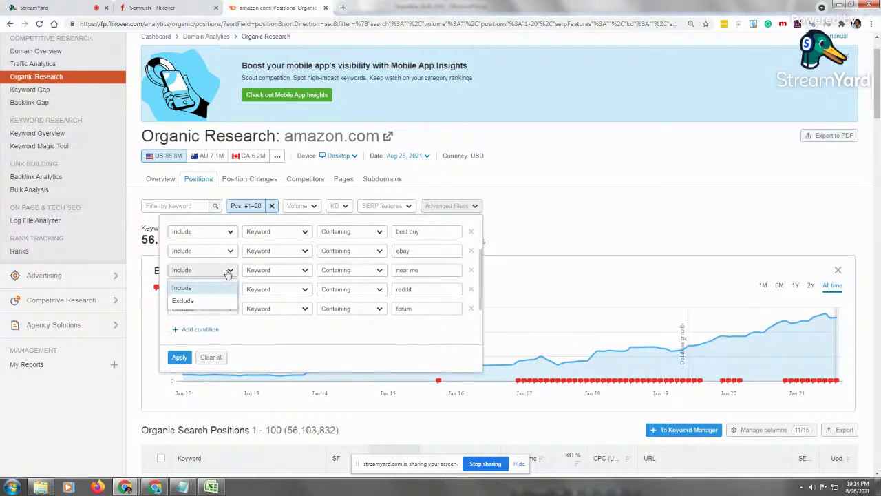
pyautogui.click(197, 301)
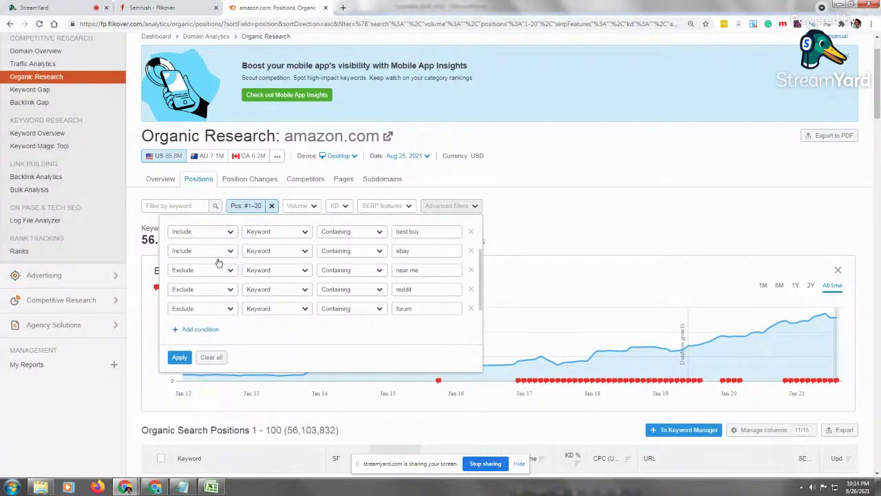
pyautogui.click(228, 251)
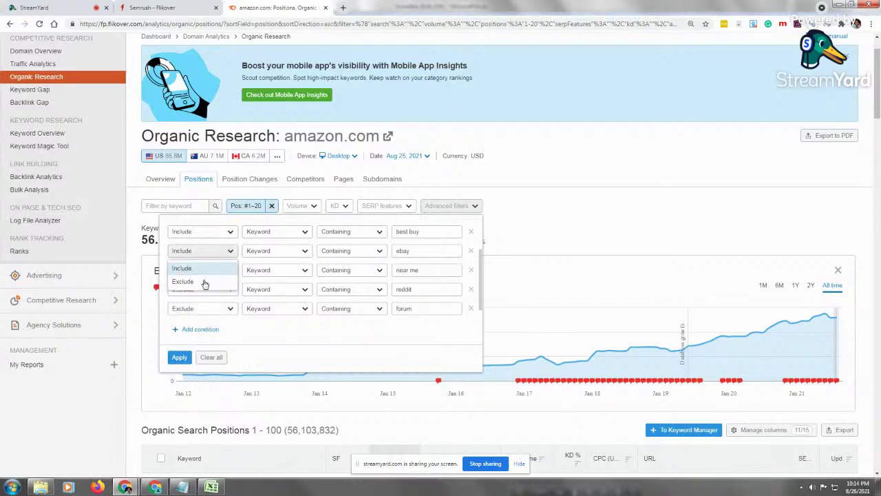
pyautogui.click(204, 282)
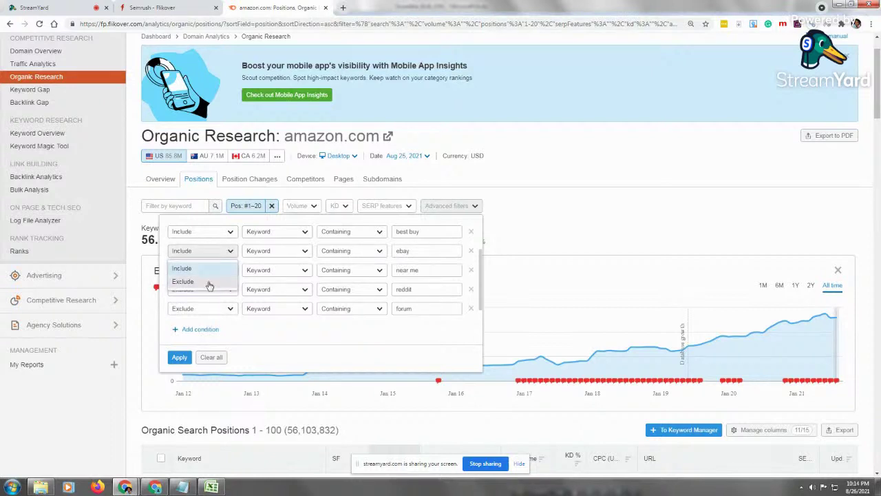
pyautogui.click(230, 232)
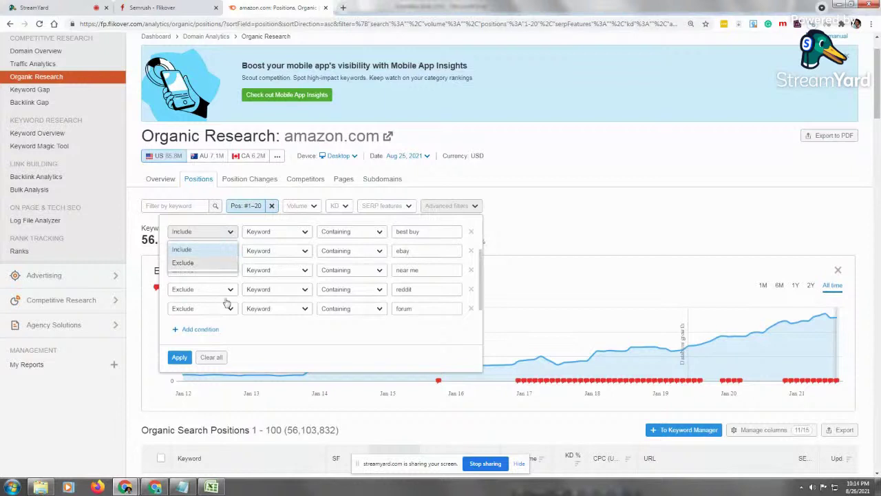
pyautogui.press('Down')
pyautogui.press('Return')
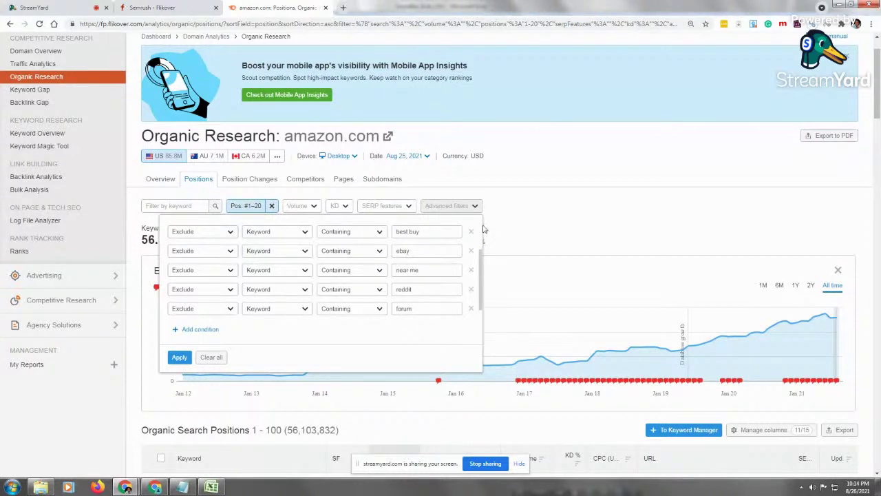
# Switch the walmart condition to Exclude and apply the advanced filters to the amazon.com positions report
pyautogui.scroll(2, 482, 230)
pyautogui.moveTo(481, 229); pyautogui.dragTo(486, 223)
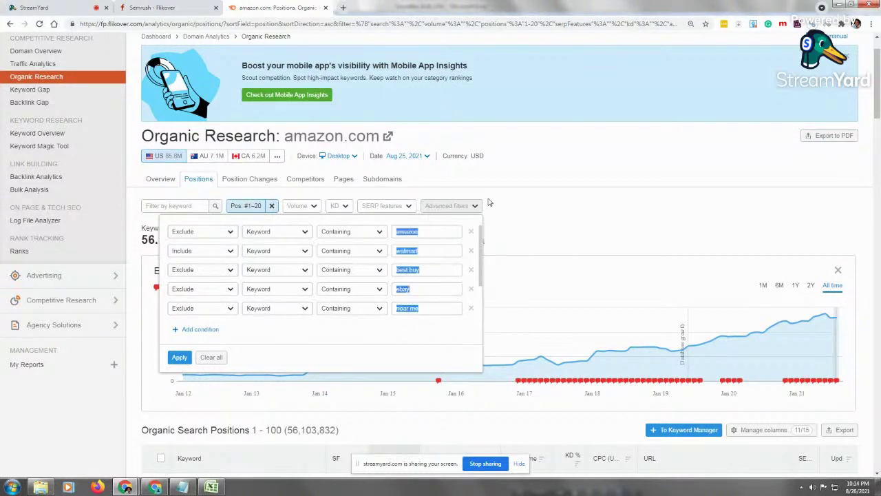
pyautogui.click(197, 251)
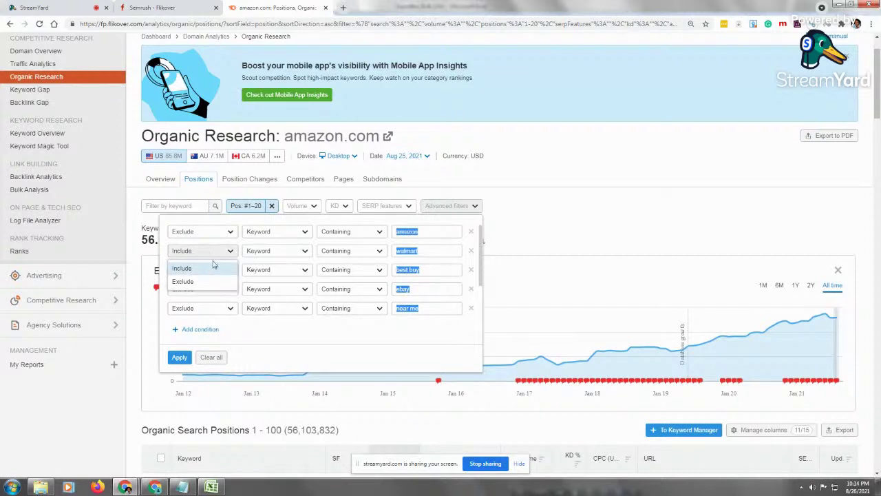
pyautogui.click(185, 288)
pyautogui.click(208, 288)
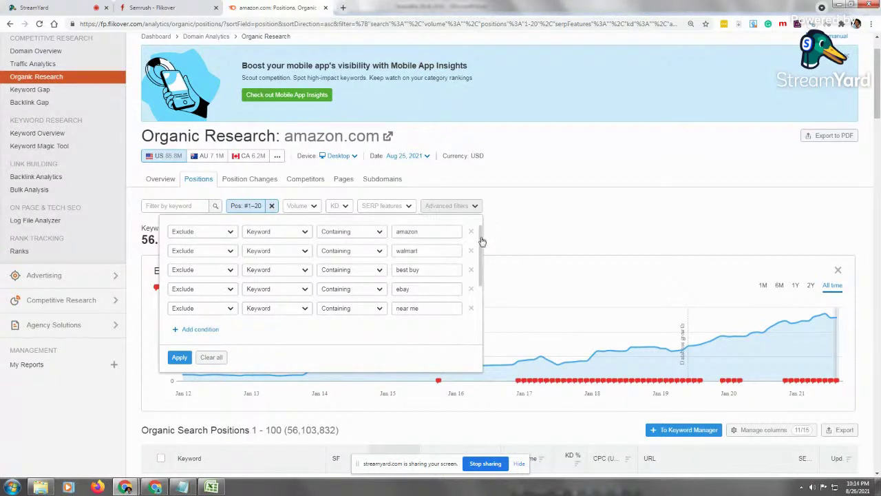
pyautogui.moveTo(482, 240); pyautogui.dragTo(482, 212)
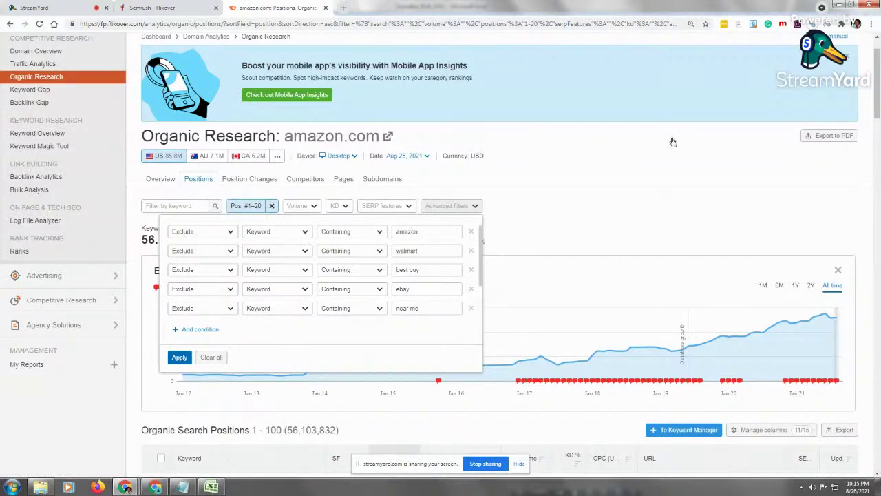
pyautogui.click(673, 161)
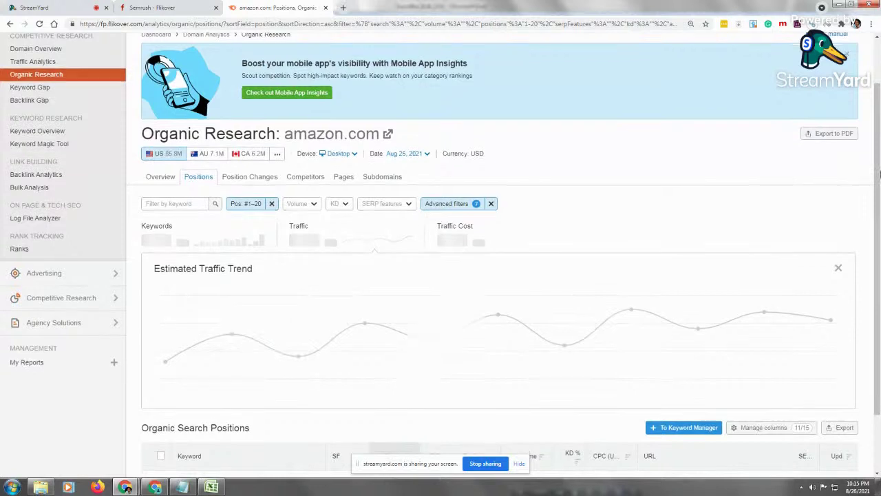
# Filter the amazon.com organic positions by the keywords "soundbar, sound bar"
pyautogui.scroll(-1, 879, 187)
pyautogui.scroll(-1, 879, 187)
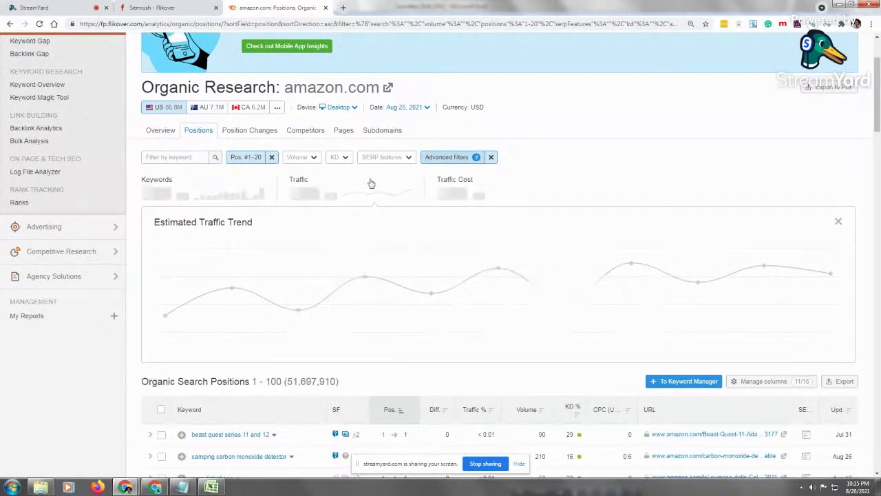
pyautogui.click(179, 157)
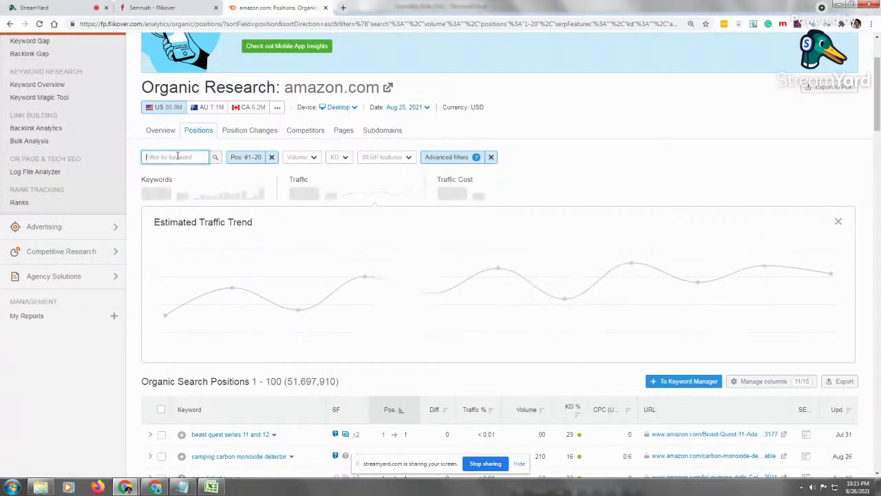
pyautogui.write('so')
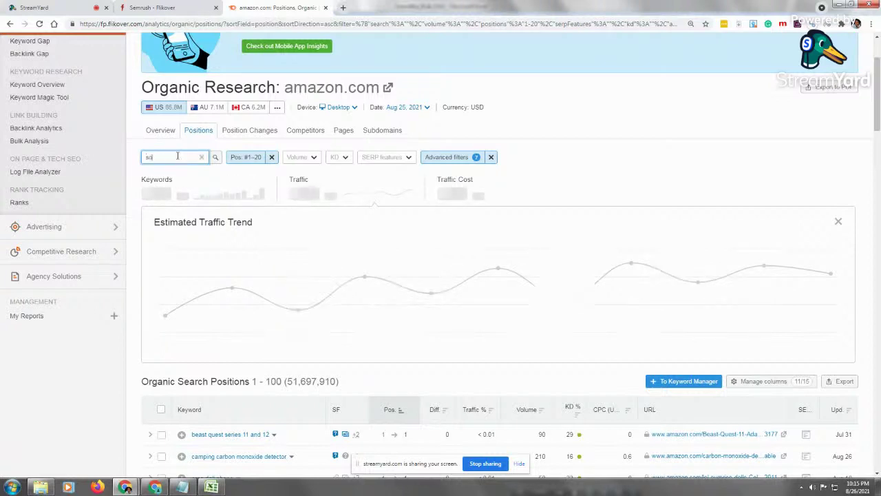
pyautogui.write('und')
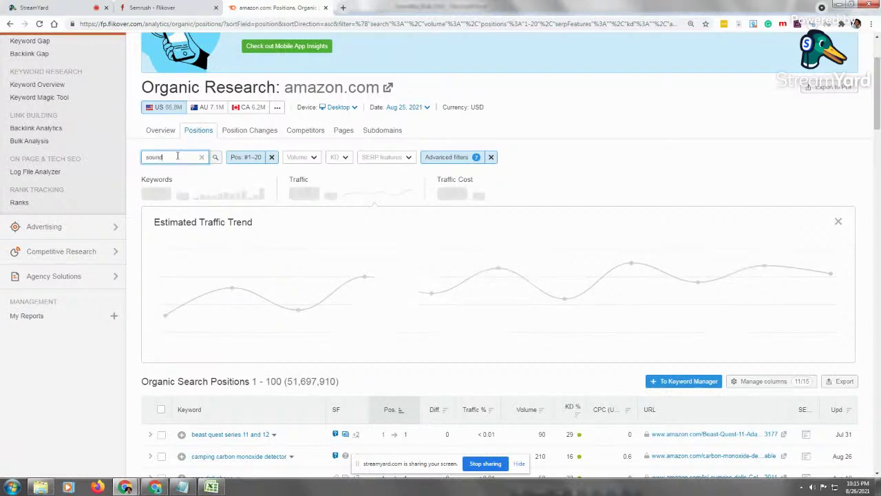
pyautogui.write('bar')
pyautogui.write(', tu')
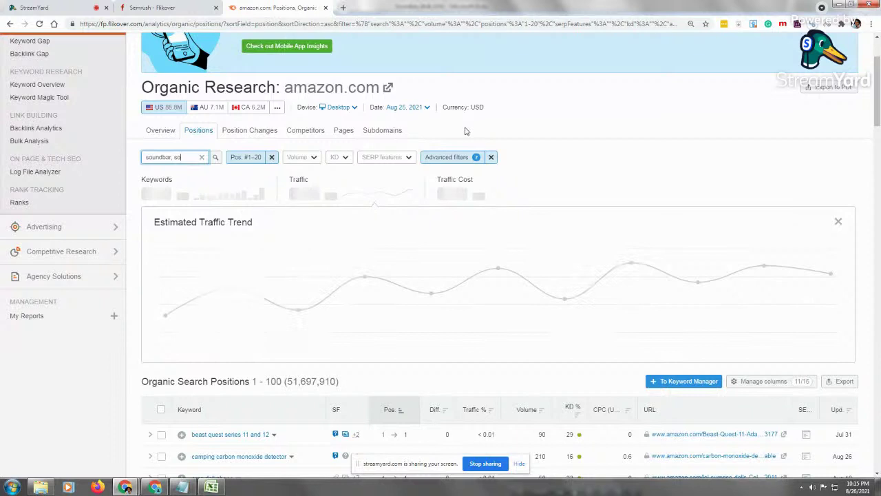
pyautogui.write('und')
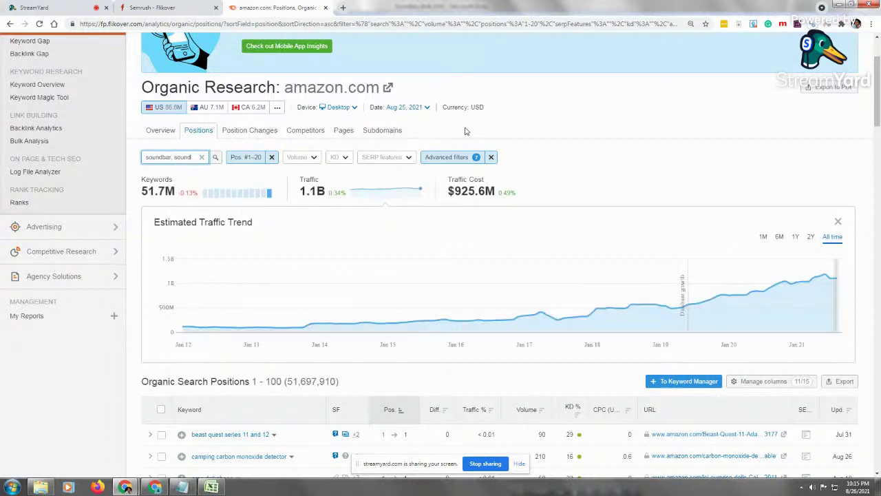
pyautogui.write(' bar')
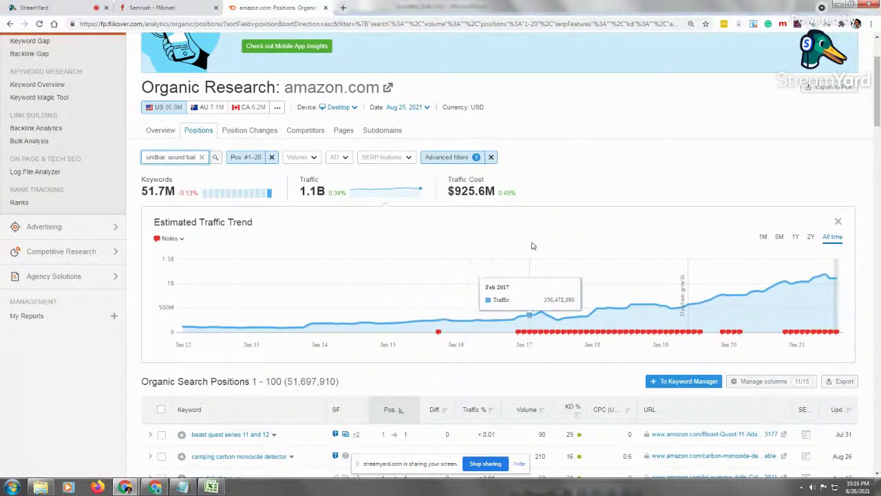
pyautogui.click(215, 158)
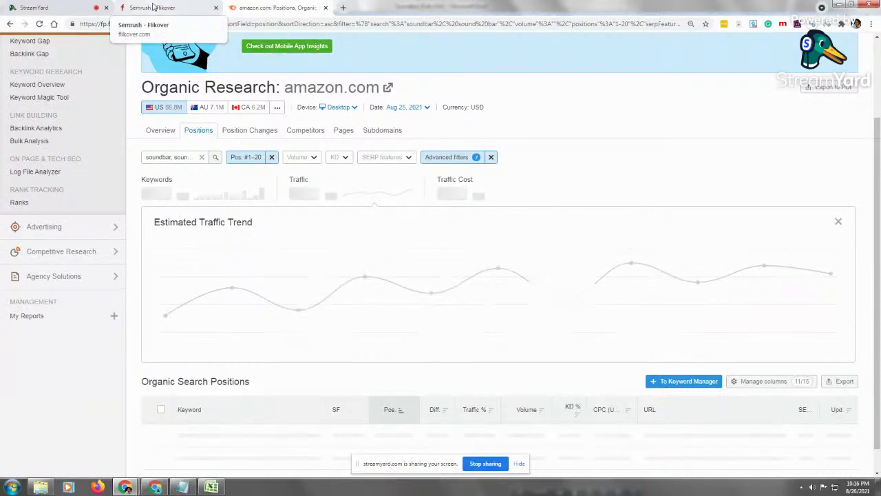
# Switch to StreamYard and copy the line amazon.com (using "s?k=" in url for buying Keywords) from the Sites_Need_to_Consider notes in Notepad
pyautogui.click(55, 10)
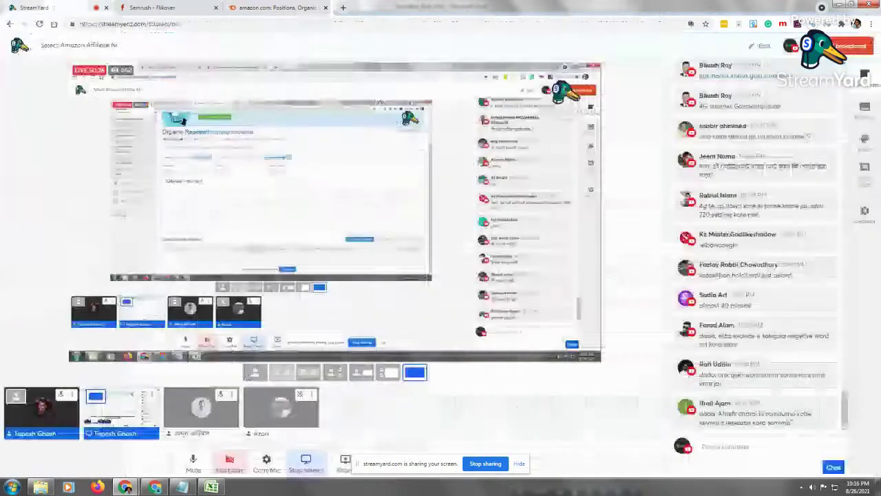
pyautogui.moveTo(212, 487)
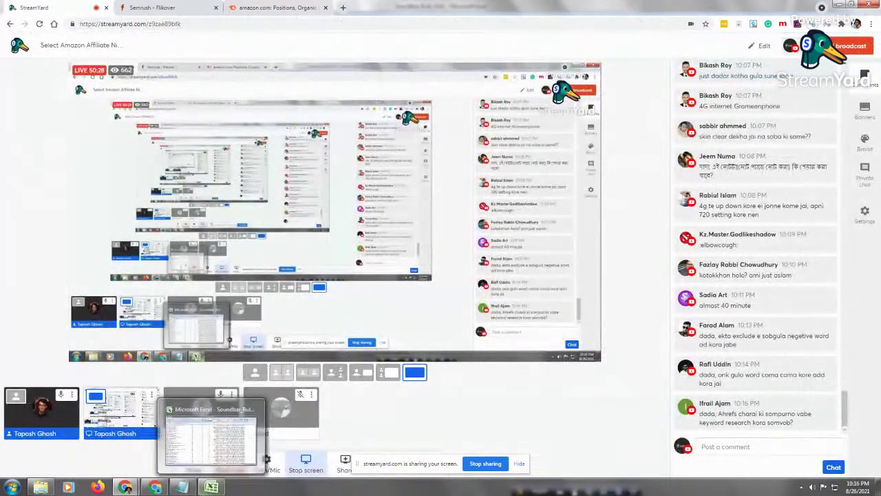
pyautogui.click(183, 488)
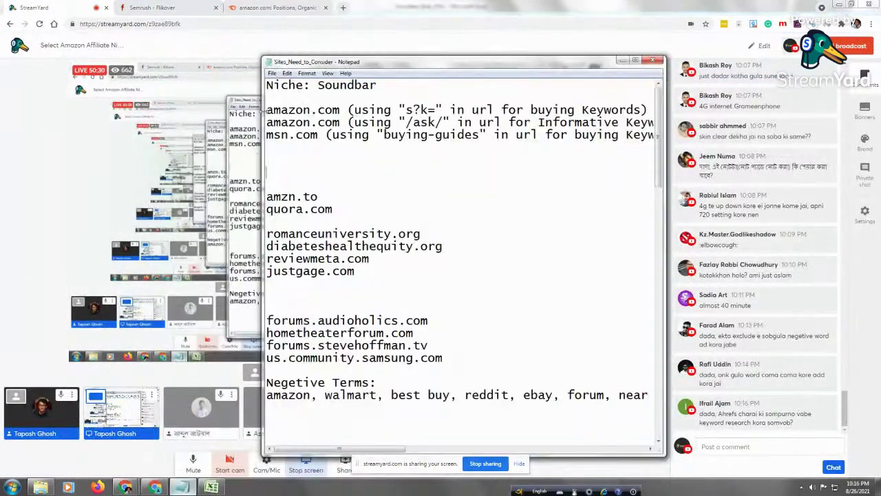
pyautogui.moveTo(267, 110); pyautogui.dragTo(535, 109)
pyautogui.click(610, 104)
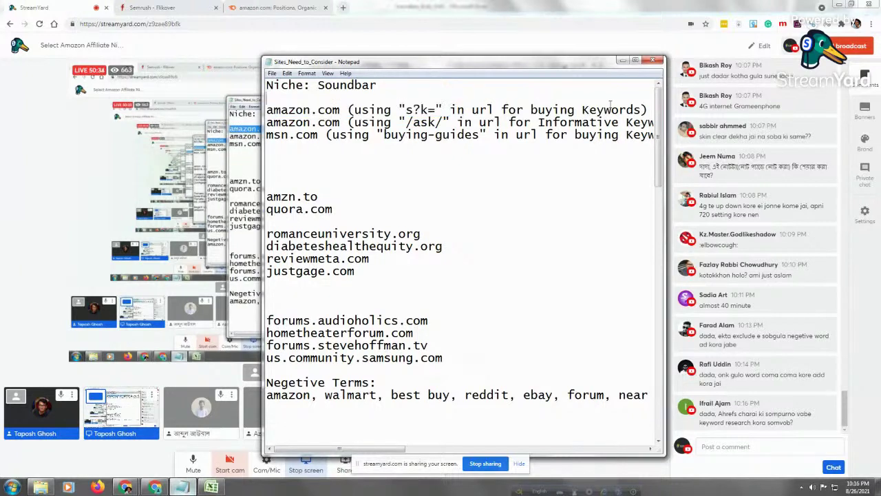
pyautogui.moveTo(648, 110); pyautogui.dragTo(267, 110)
pyautogui.rightClick(573, 108)
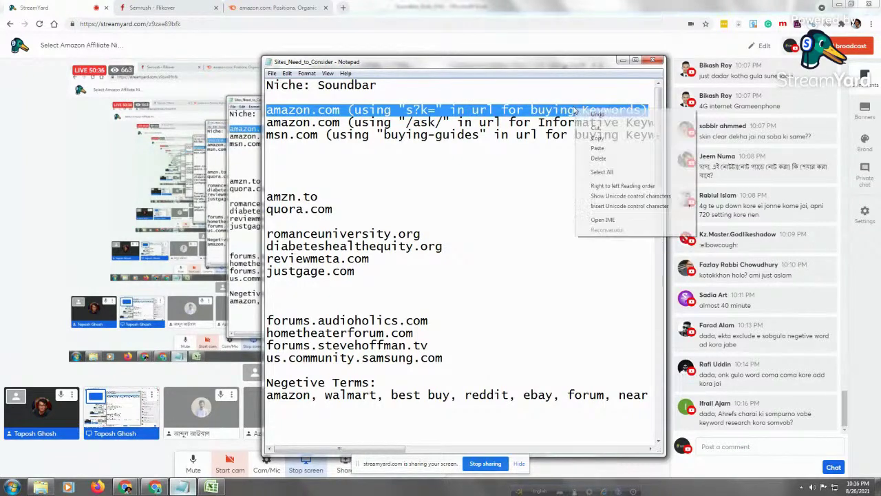
pyautogui.click(594, 139)
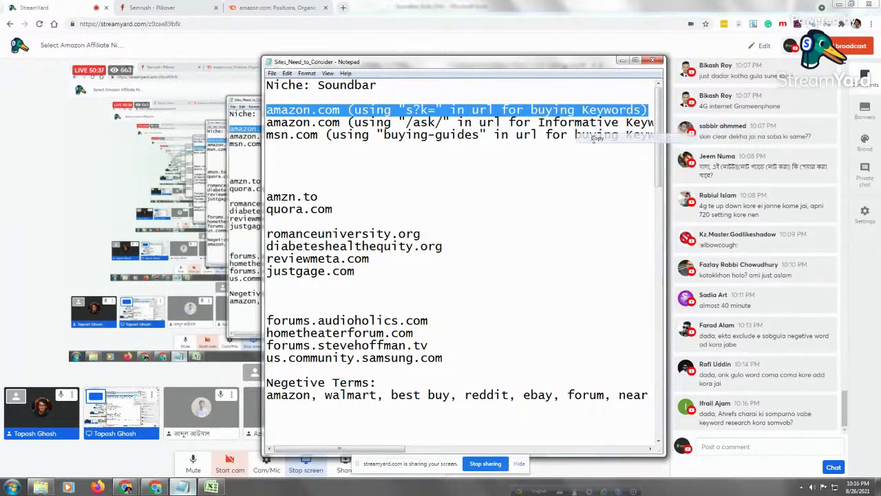
# Post the copied amazon.com buying-keywords line as a comment in the StreamYard live chat
pyautogui.click(731, 429)
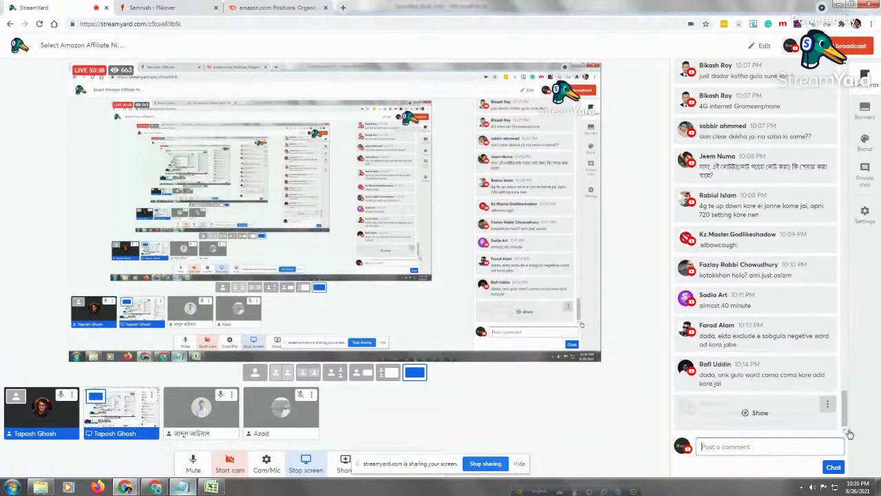
pyautogui.hotkey('ctrl', 'v')
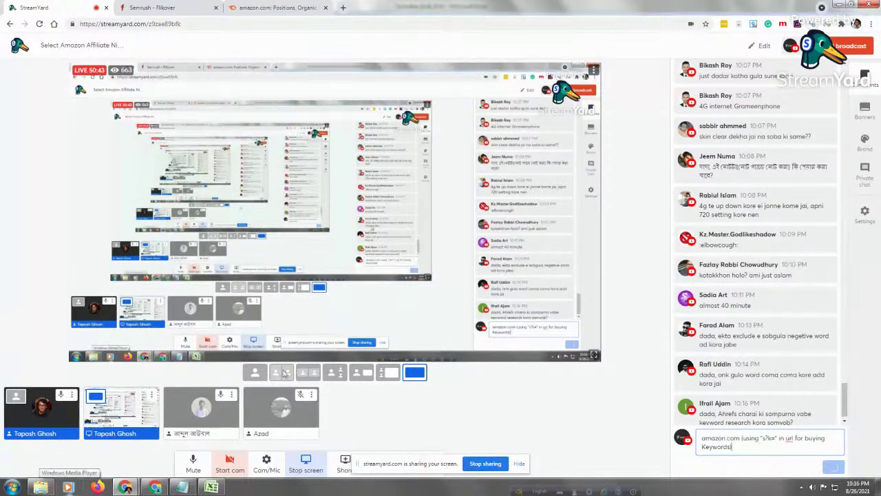
pyautogui.press('Return')
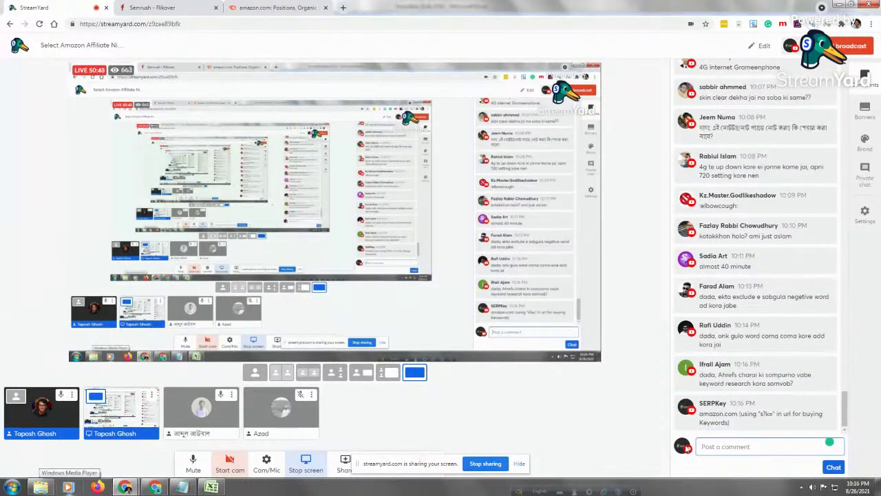
# Post the comment "Filter Keywords: soundbar, sound bar" in the live chat
pyautogui.write('Filter')
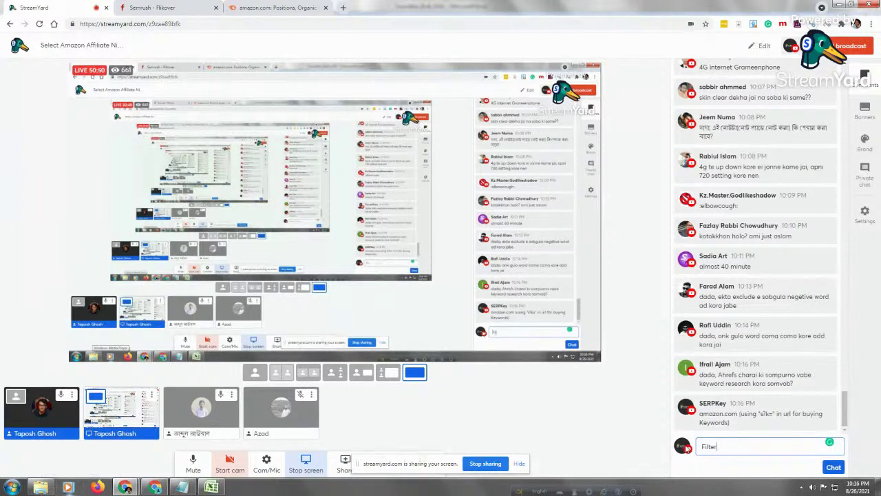
pyautogui.write(' Ke')
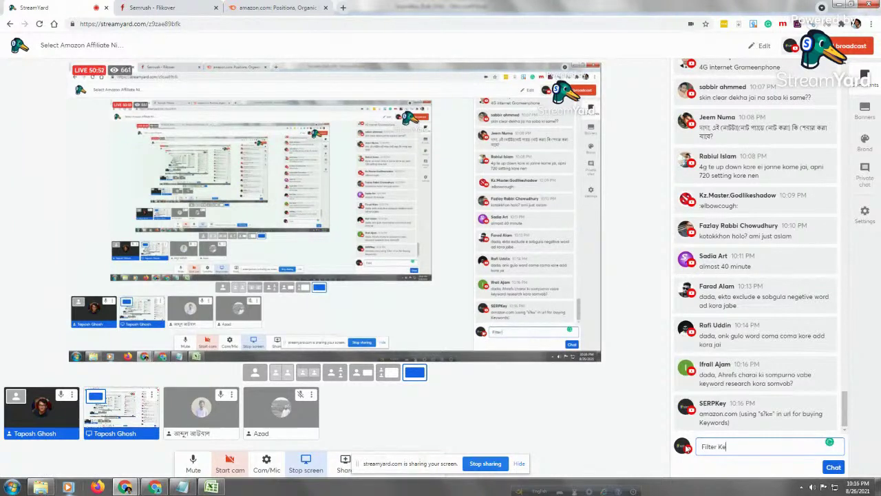
pyautogui.write('ywords')
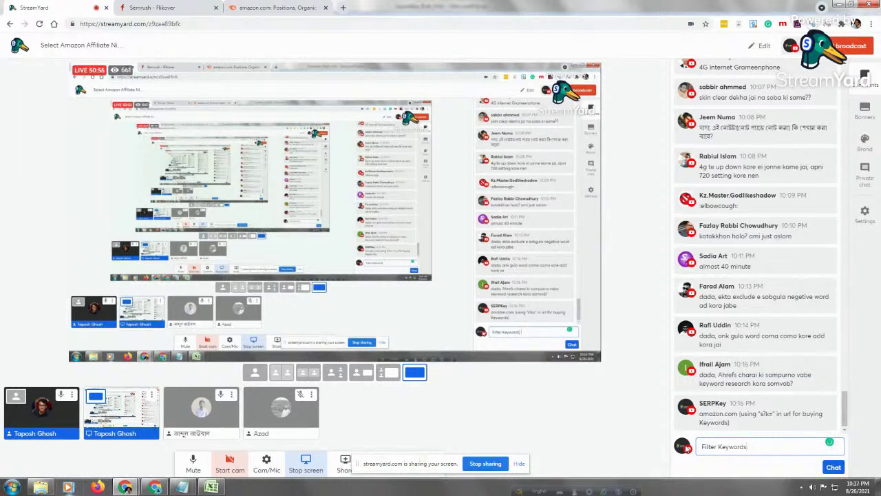
pyautogui.write(': Soundbar')
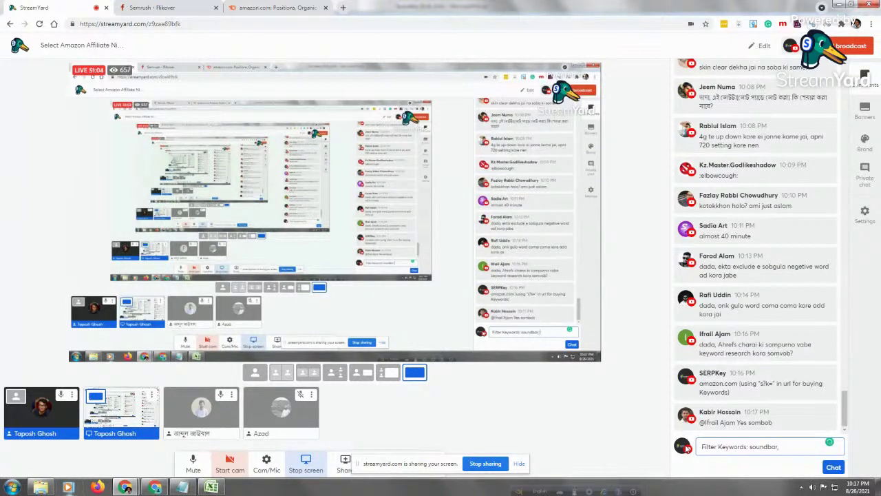
pyautogui.write(', sound bar')
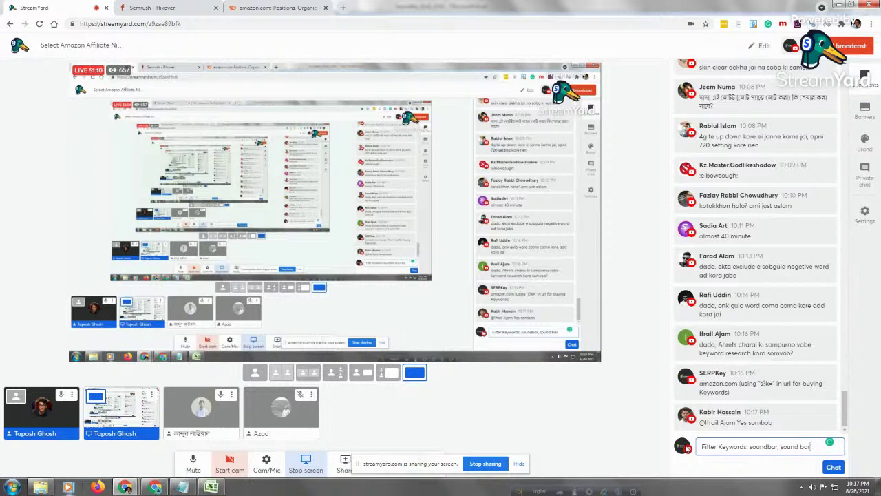
pyautogui.press('Return')
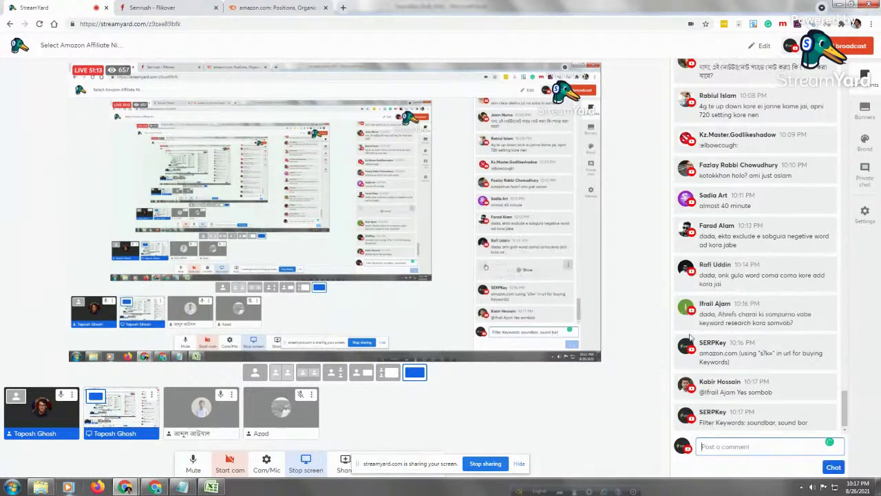
# Write "Excluded terms using Advance Features:" as the start of a new chat comment
pyautogui.write('A')
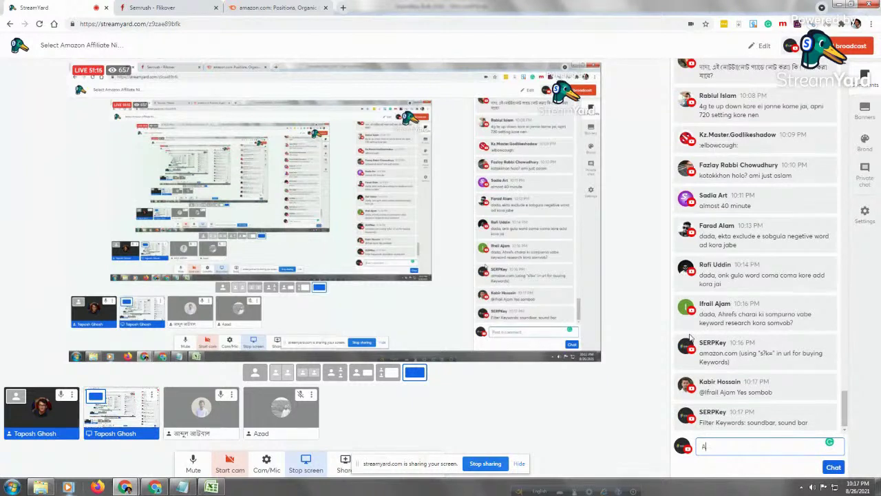
pyautogui.write('d')
pyautogui.press('BackSpace')
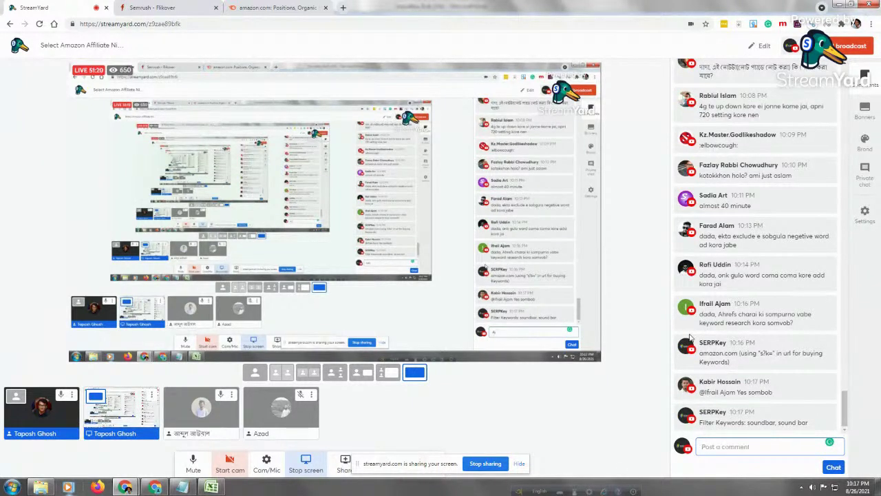
pyautogui.write('Excluded')
pyautogui.write('terms')
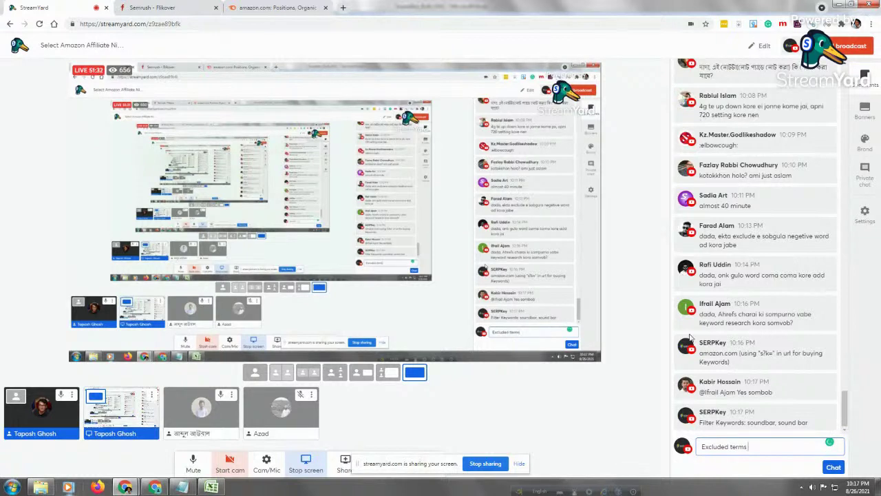
pyautogui.write(' using Advance Features')
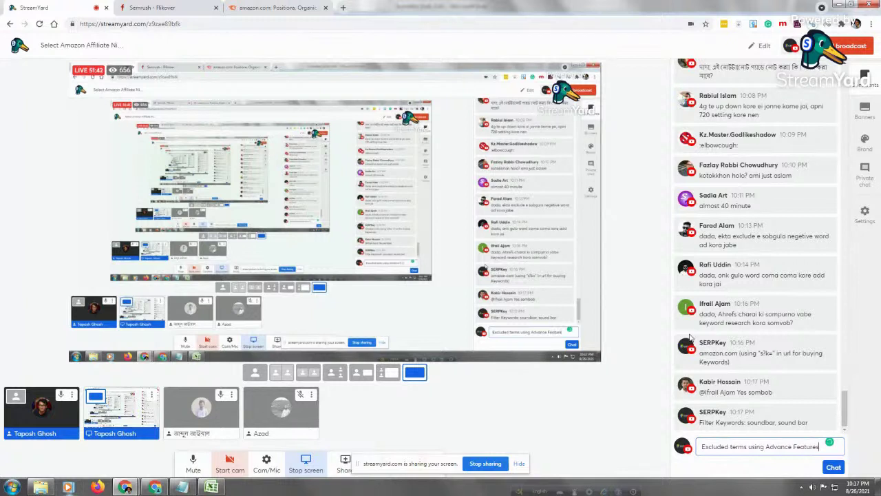
pyautogui.write(':')
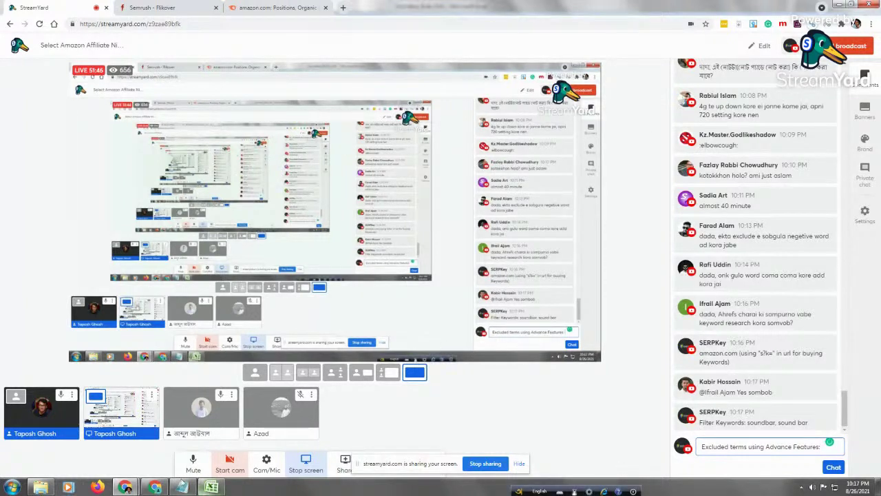
# Add the negative terms line from the Notepad notes, amazon through near me, to the drafted comment and post it
pyautogui.click(181, 489)
pyautogui.hotkey('shift', 'End')
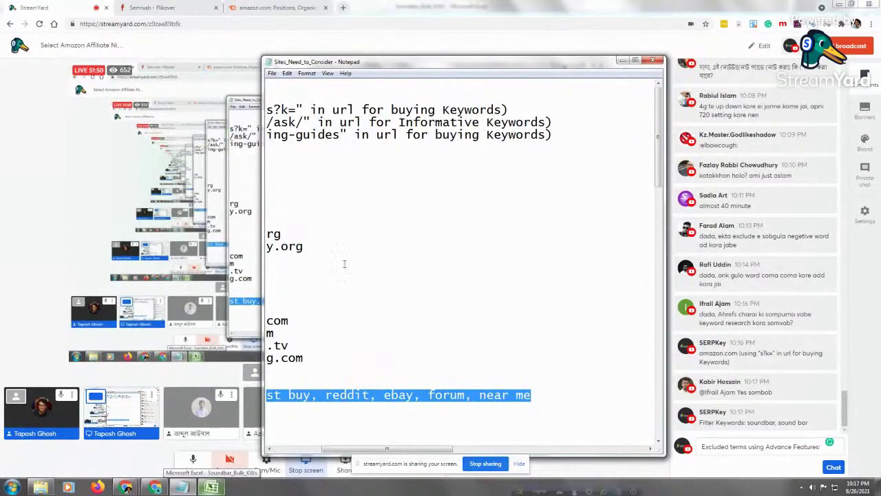
pyautogui.click(762, 440)
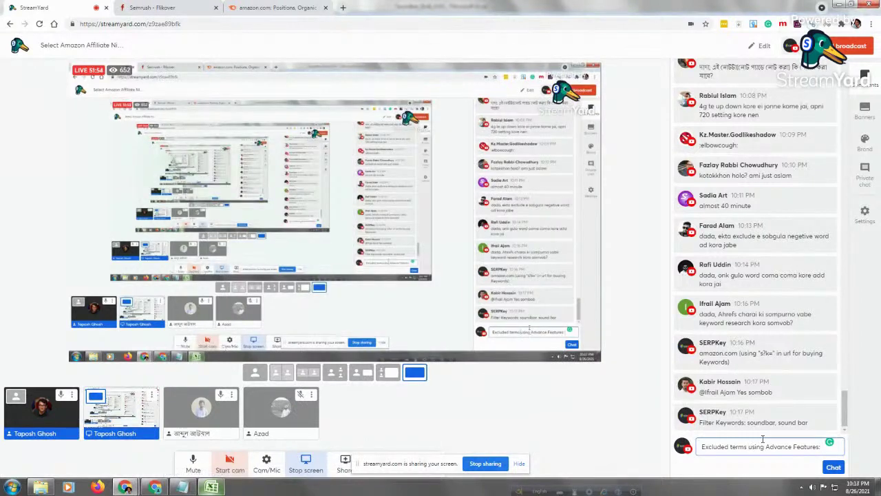
pyautogui.hotkey('ctrl', 'v')
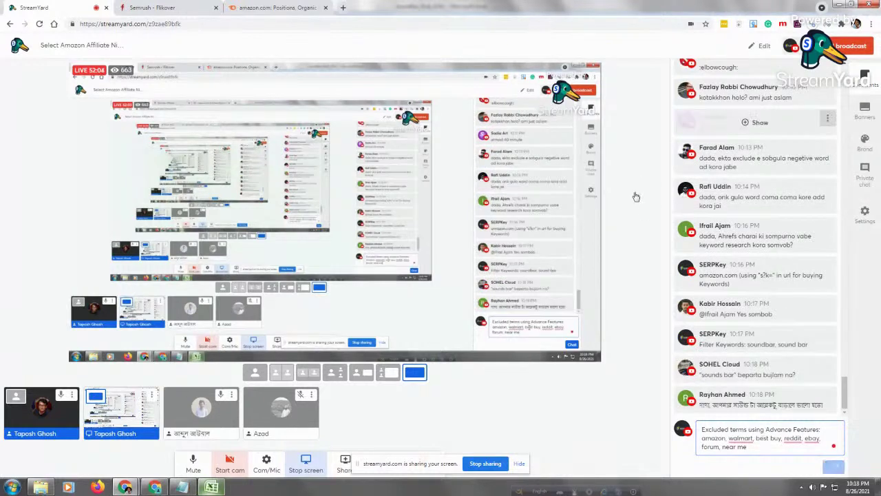
pyautogui.press('Return')
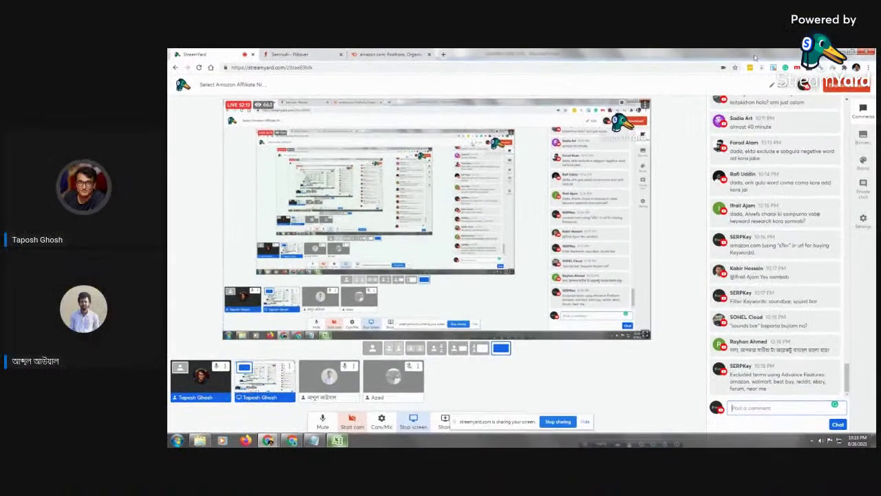
# Set the broadcast layout to show participants beside the shared screen, and switch to the browser window with the kayak Google results
pyautogui.click(479, 348)
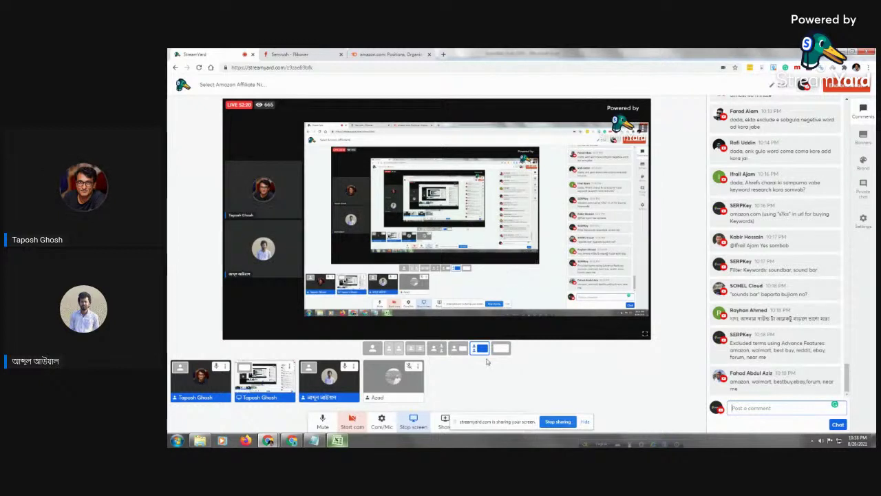
pyautogui.moveTo(782, 363)
pyautogui.click(776, 346)
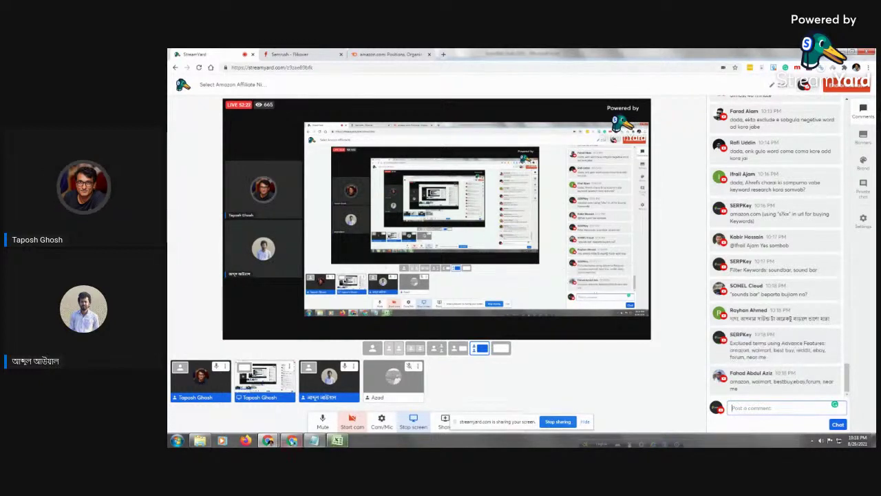
pyautogui.hotkey('alt', 'Tab')
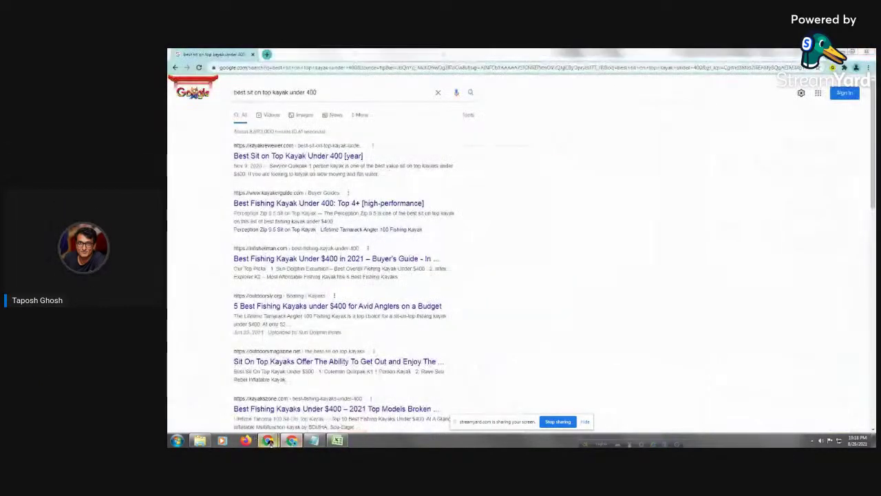
# Switch to the browser window holding the amazon.com organic positions report filtered for soundbar keywords
pyautogui.moveTo(268, 440)
pyautogui.click(259, 394)
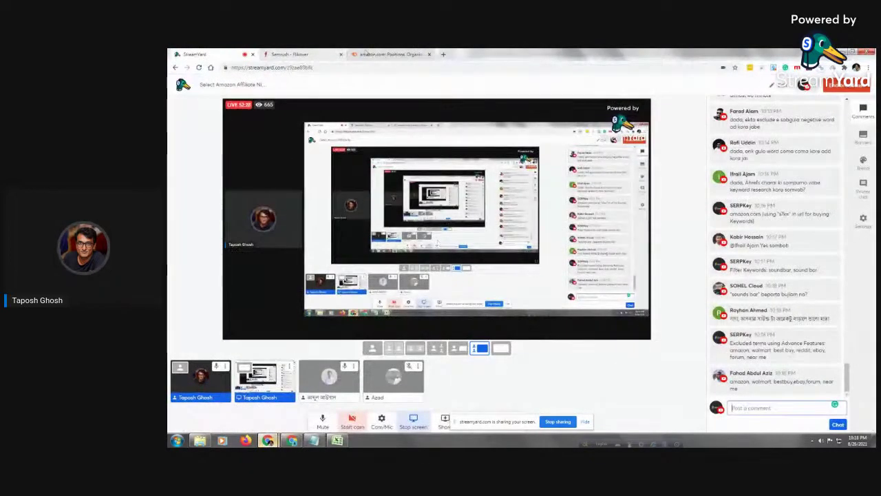
pyautogui.hotkey('ctrl', '3')
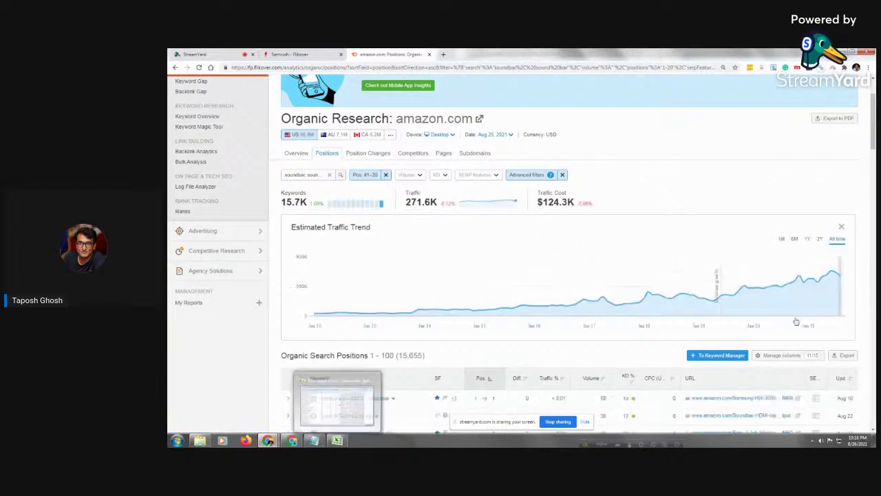
pyautogui.scroll(-1, 522, 261)
pyautogui.scroll(-1, 522, 262)
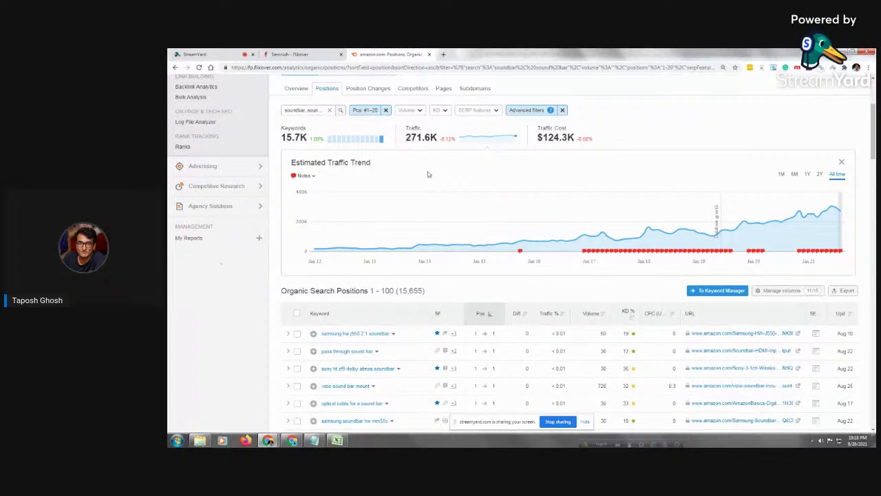
# Add an advanced filter condition that includes URLs containing "s?k=" and apply it to the amazon.com positions
pyautogui.click(517, 111)
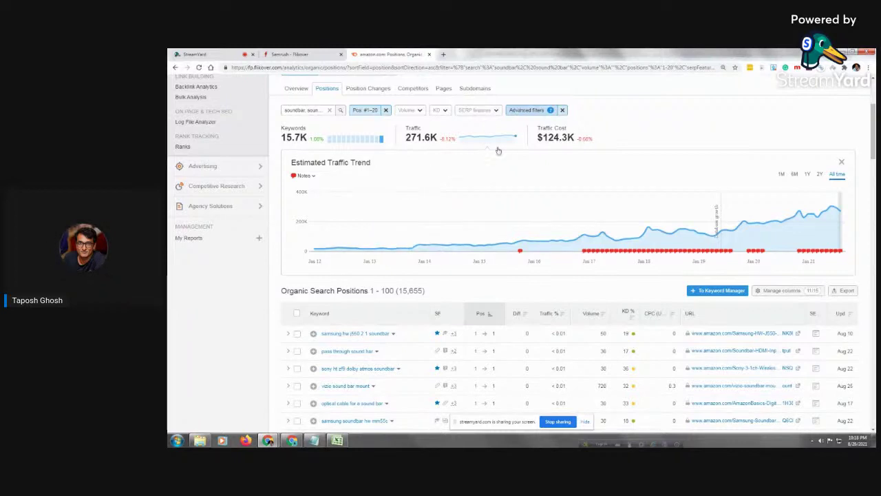
pyautogui.scroll(-2, 431, 212)
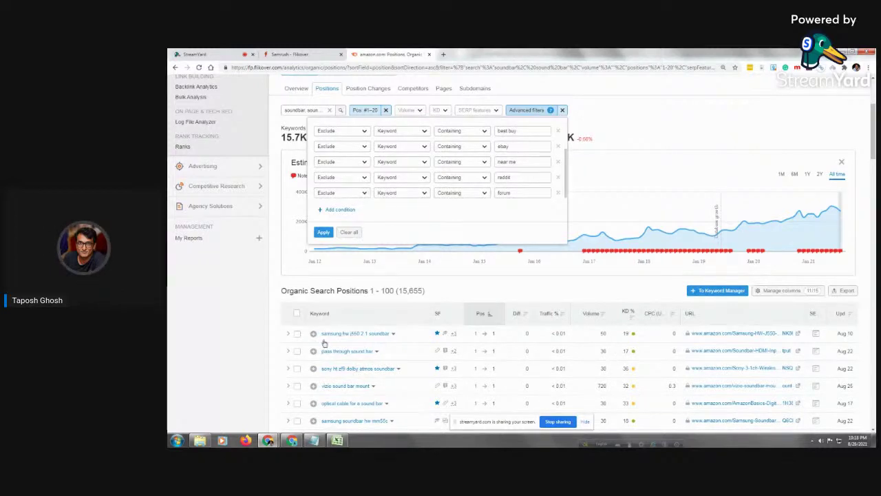
pyautogui.scroll(-1, 431, 206)
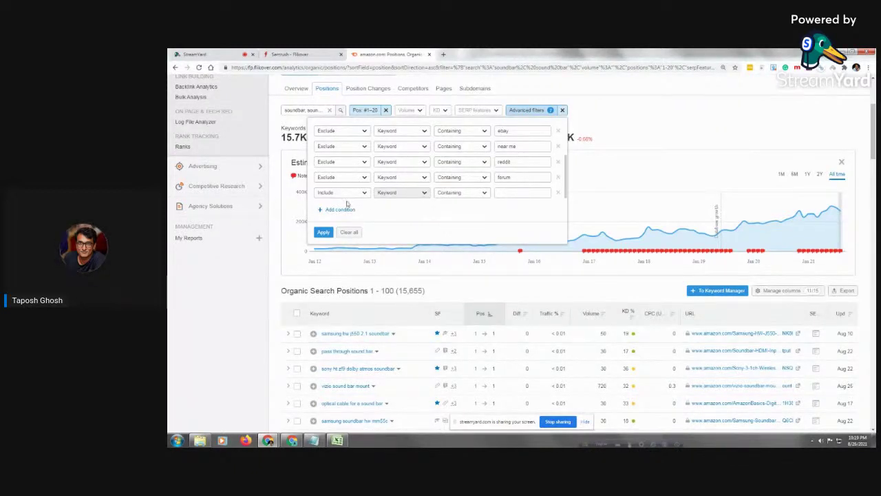
pyautogui.click(421, 196)
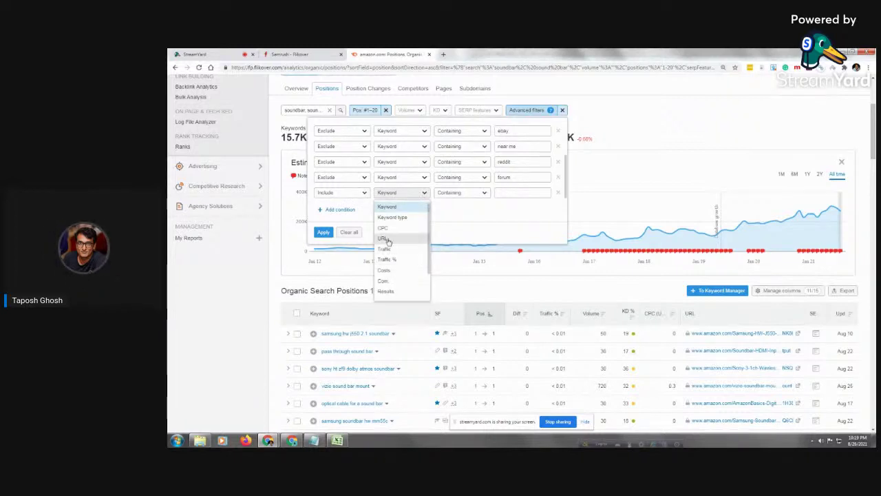
pyautogui.click(471, 197)
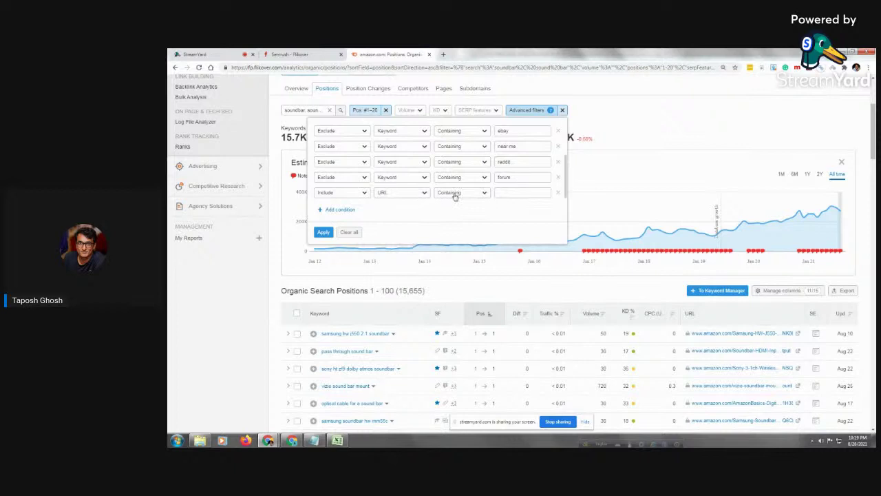
pyautogui.click(501, 193)
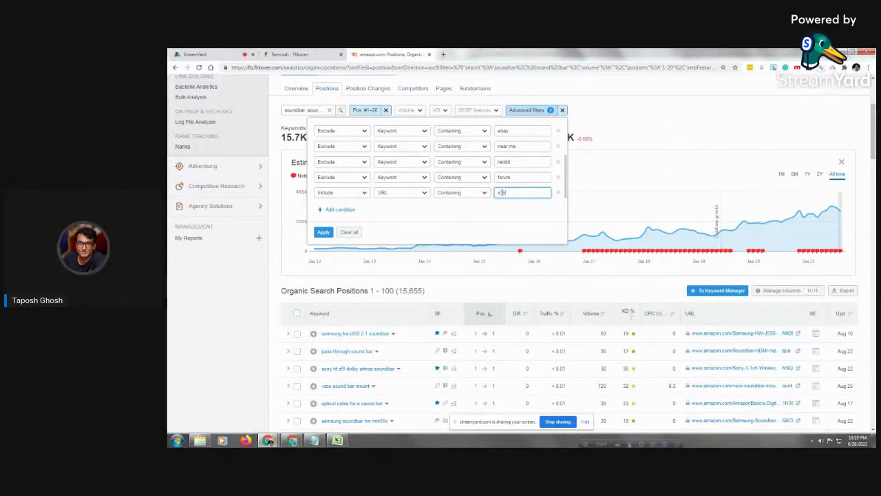
pyautogui.write('/')
pyautogui.write('k')
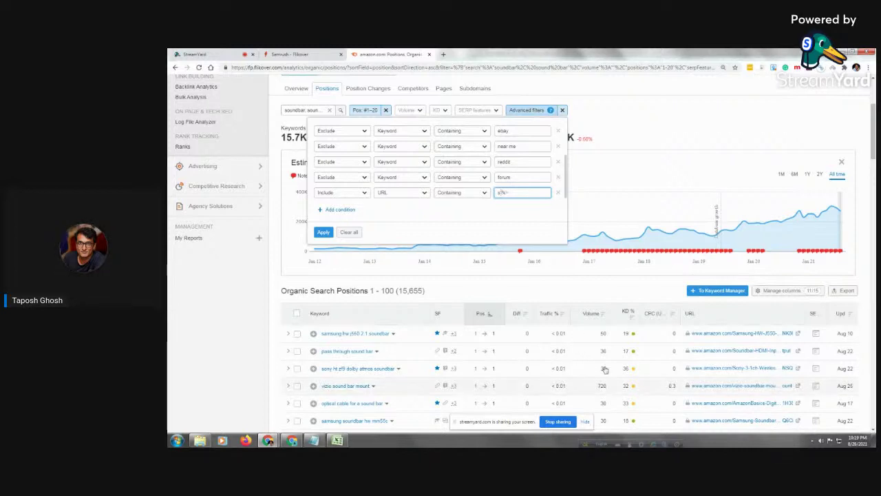
pyautogui.write('=')
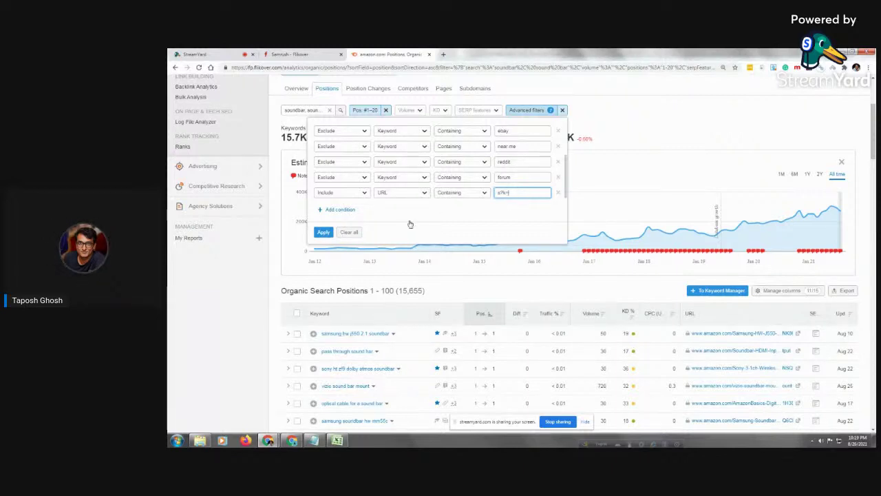
pyautogui.click(323, 233)
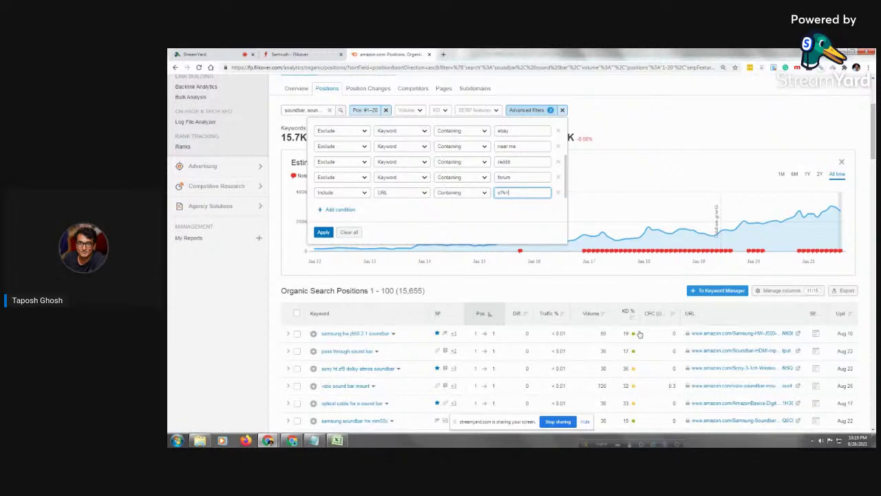
pyautogui.press('Return')
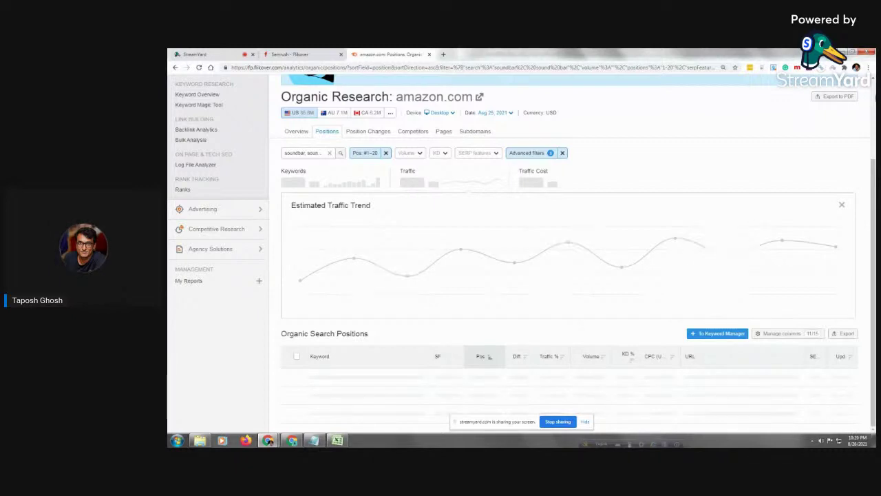
# Export all of the filtered organic search positions as a CSV file
pyautogui.scroll(-1, 846, 103)
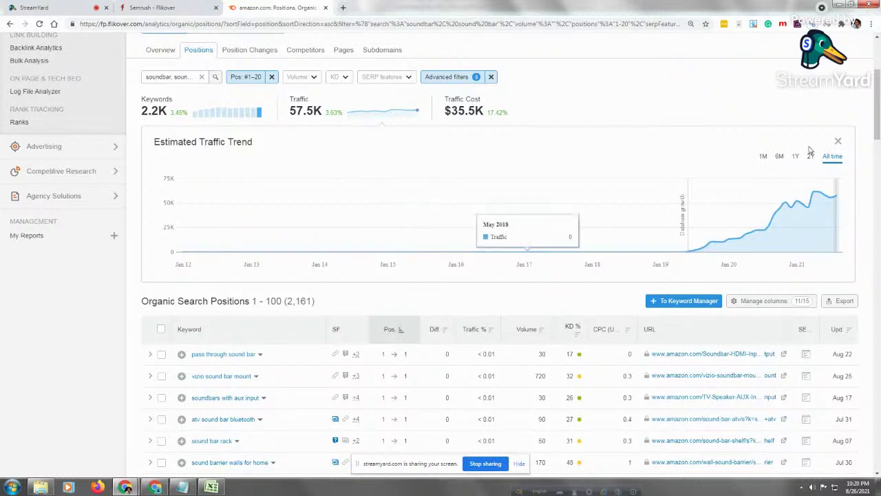
pyautogui.moveTo(878, 103); pyautogui.dragTo(879, 133)
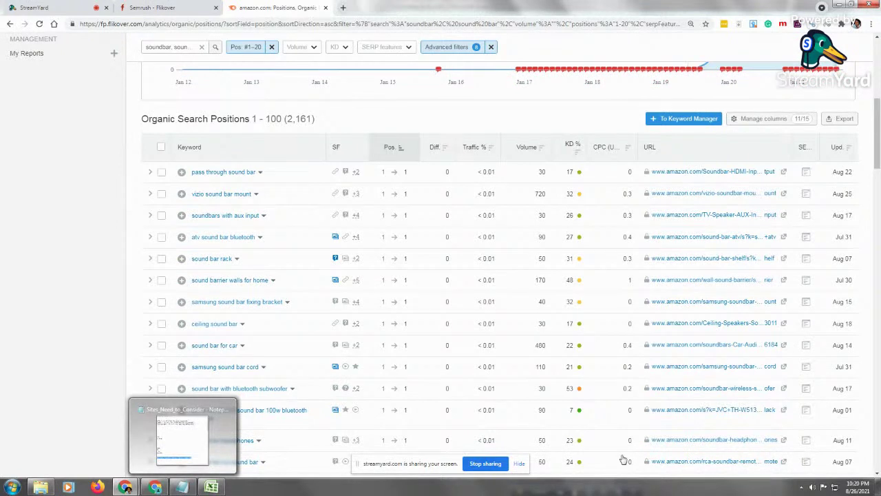
pyautogui.scroll(1, 878, 147)
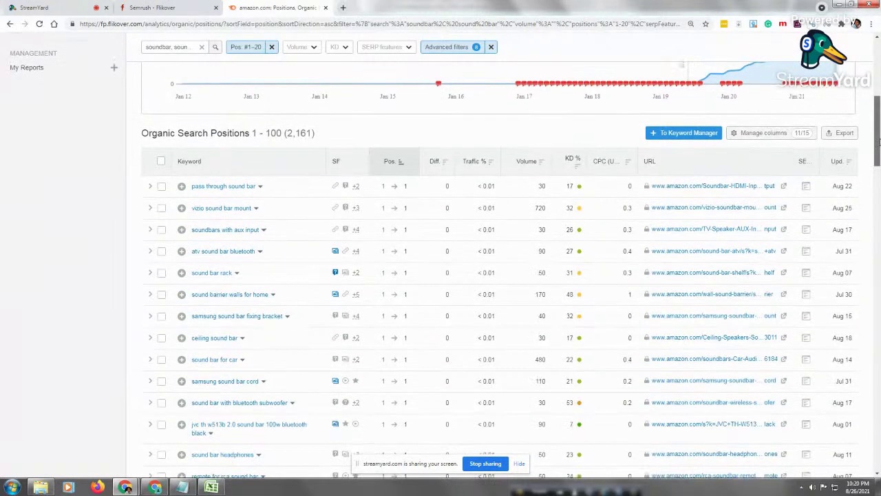
pyautogui.click(842, 162)
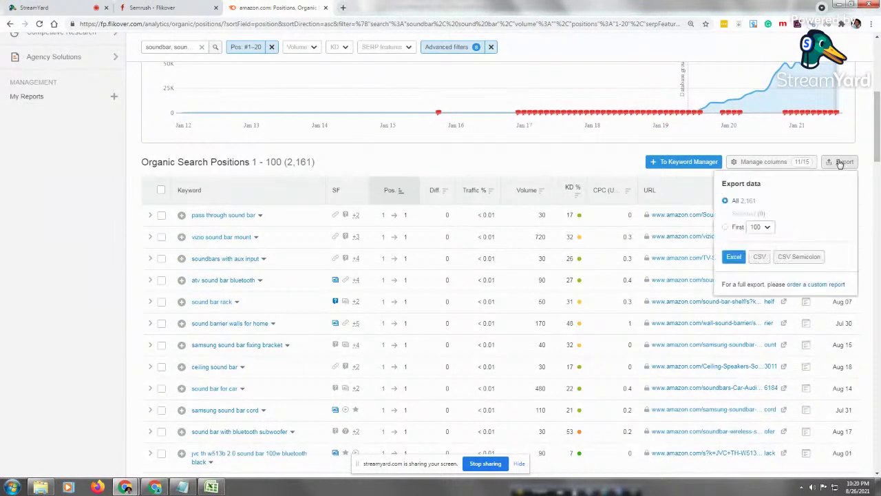
pyautogui.click(760, 257)
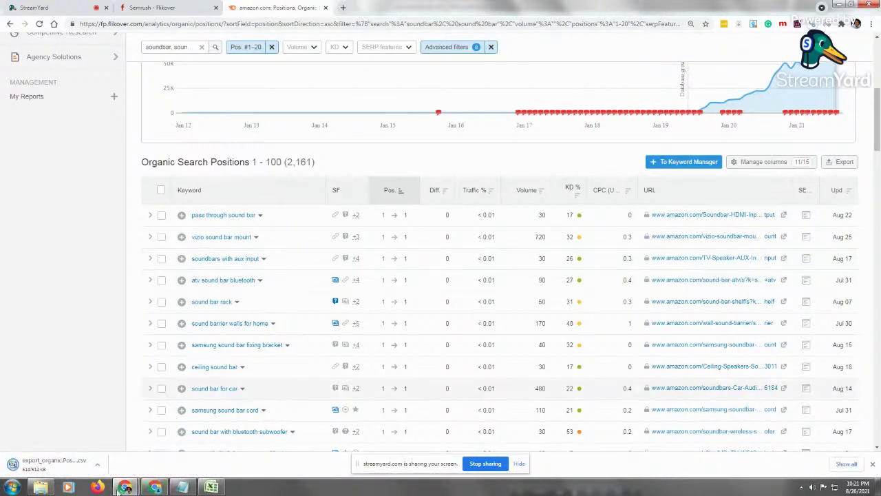
# Show the downloaded export in its folder and open export_organic.Positions.amazon.com in Excel
pyautogui.moveTo(126, 487)
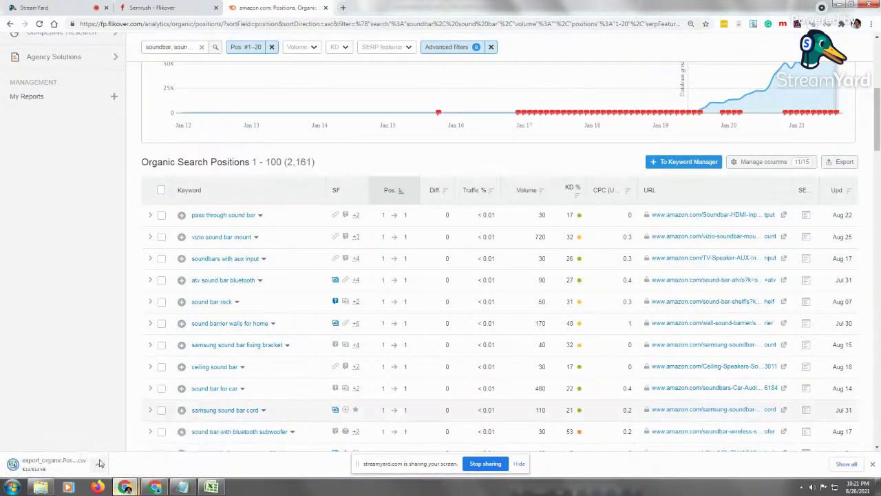
pyautogui.click(99, 469)
pyautogui.click(89, 433)
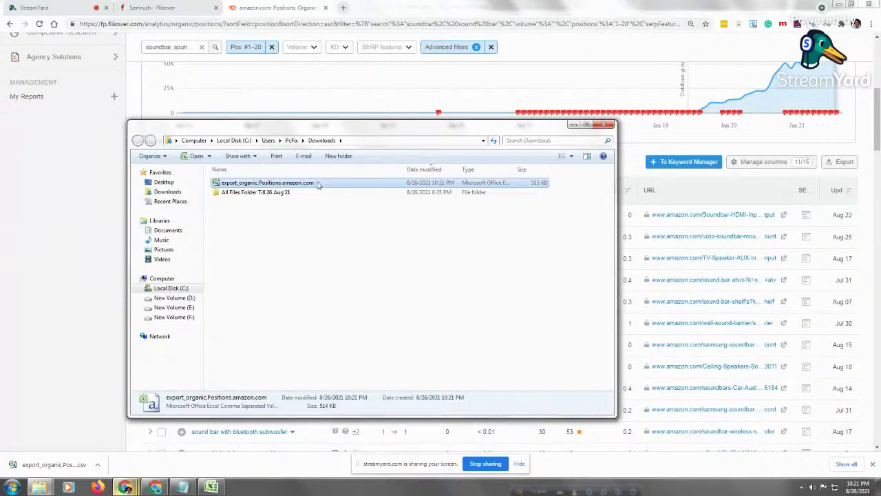
pyautogui.doubleClick(317, 184)
# Widen the Keyword column to fit its contents and look through the exported keywords
pyautogui.click(85, 191)
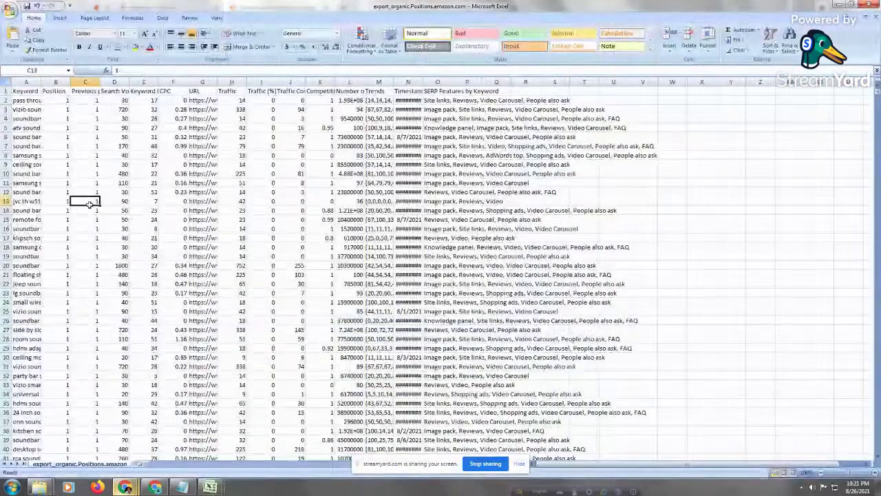
pyautogui.click(85, 182)
pyautogui.doubleClick(40, 81)
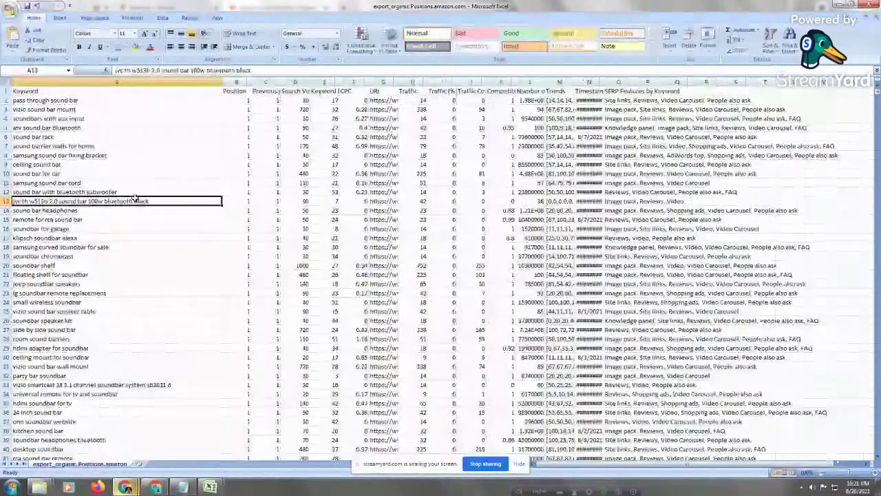
pyautogui.click(90, 102)
pyautogui.click(84, 145)
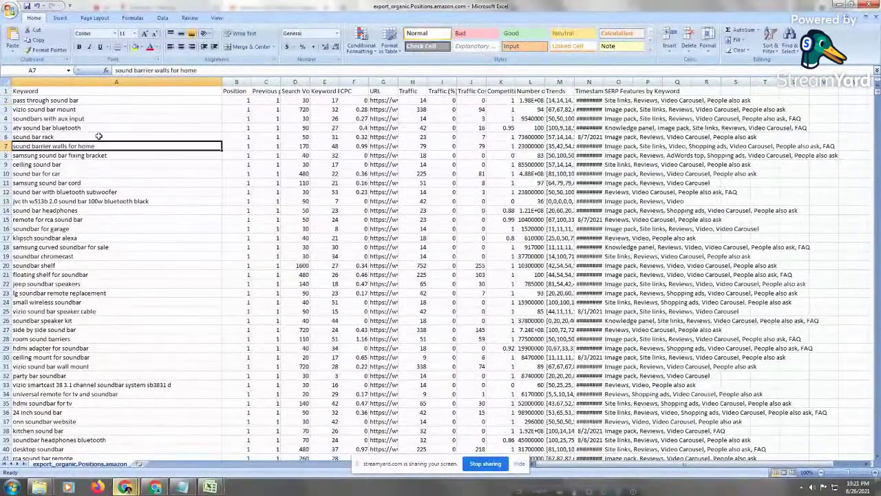
pyautogui.press('pagedown')
pyautogui.press('pagedown')
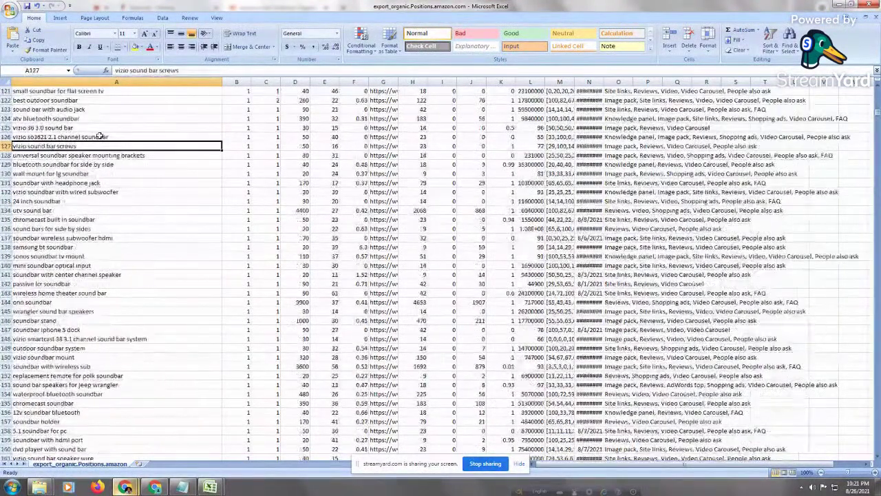
pyautogui.click(145, 247)
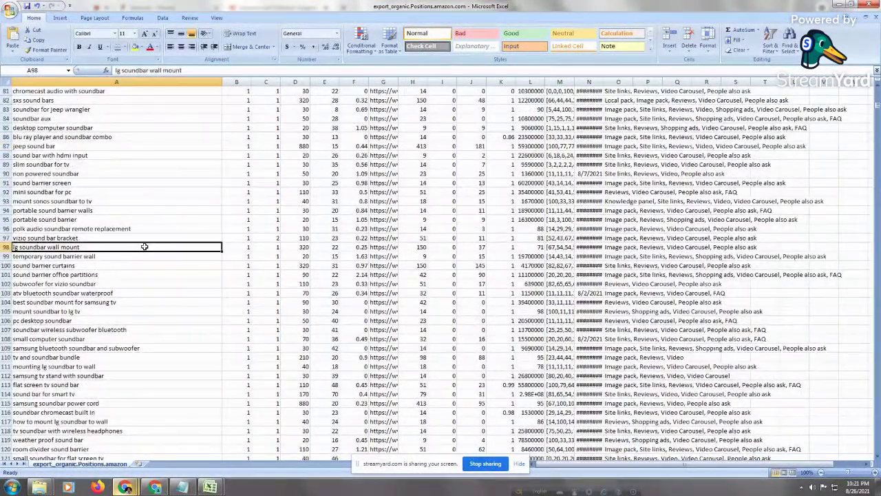
pyautogui.hotkey('ctrl', 'Home')
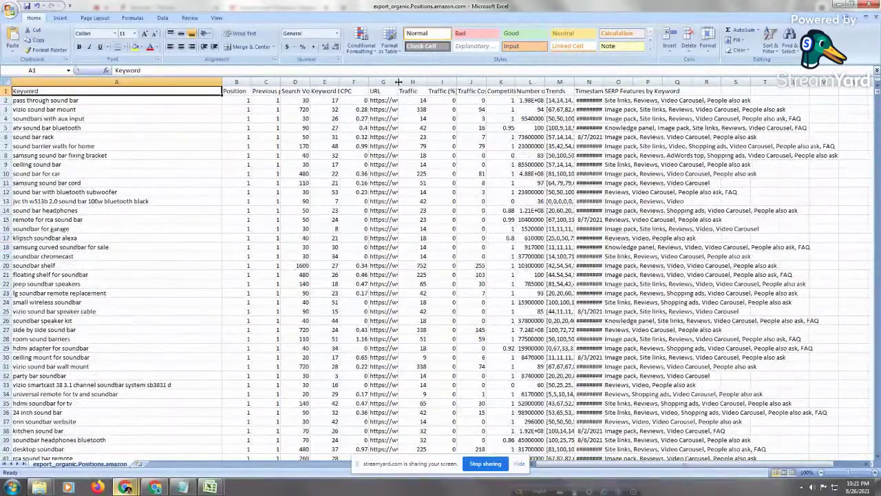
# Widen the URL column to show the full addresses and examine the Amazon search URLs alongside their keywords
pyautogui.moveTo(398, 82); pyautogui.dragTo(634, 81)
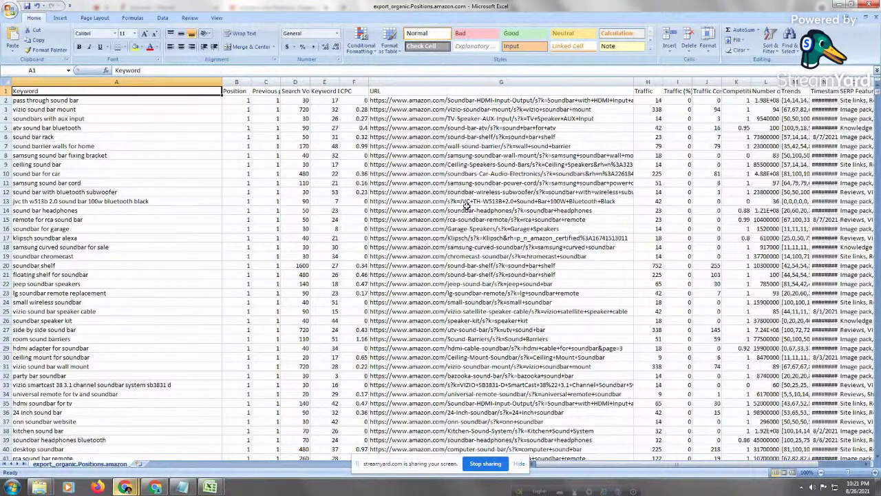
pyautogui.moveTo(633, 82); pyautogui.dragTo(728, 82)
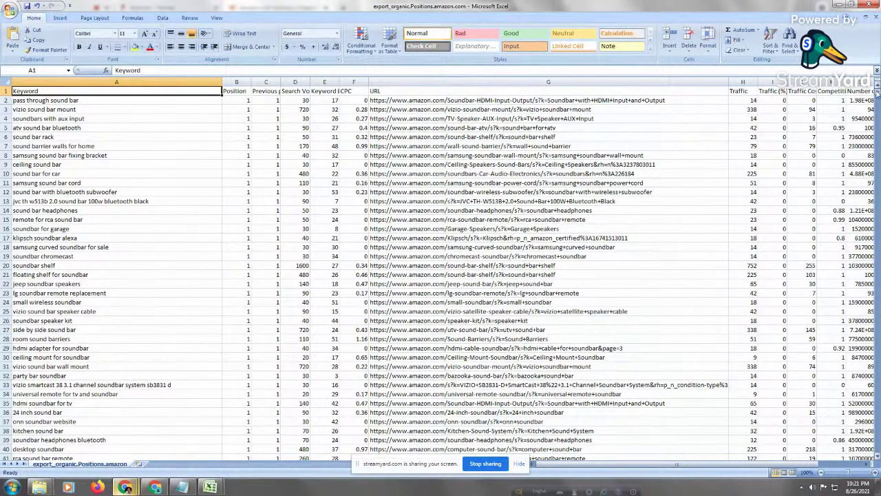
pyautogui.moveTo(877, 94); pyautogui.dragTo(878, 100)
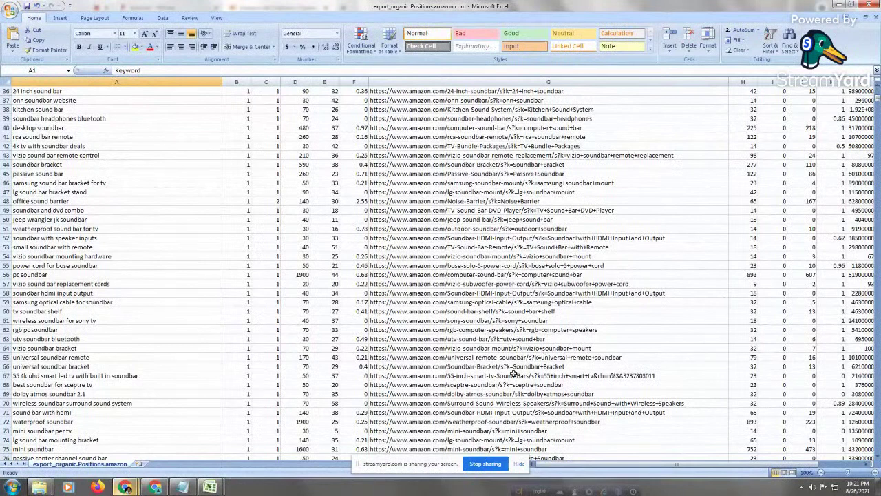
pyautogui.click(576, 369)
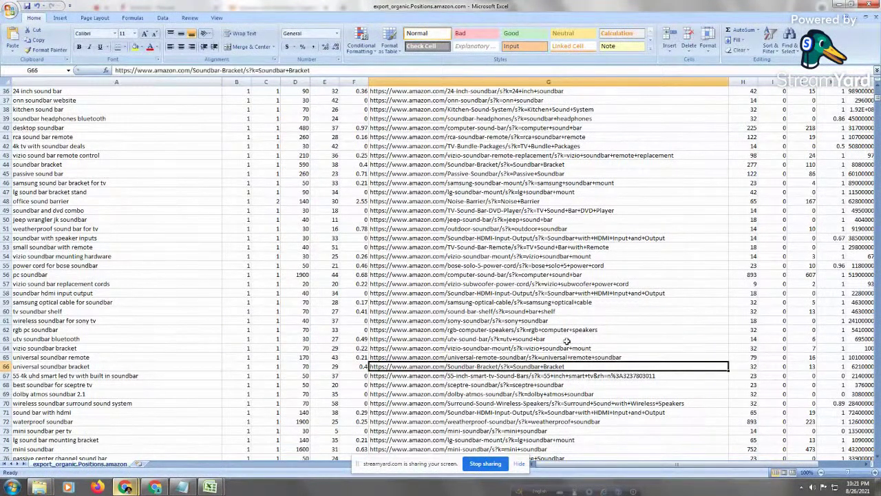
pyautogui.click(532, 312)
pyautogui.click(558, 246)
pyautogui.click(550, 184)
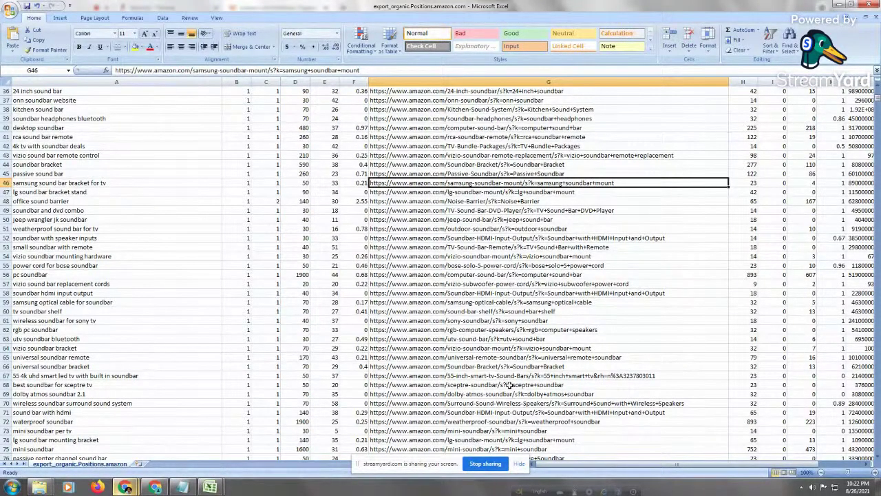
pyautogui.click(159, 210)
pyautogui.click(157, 165)
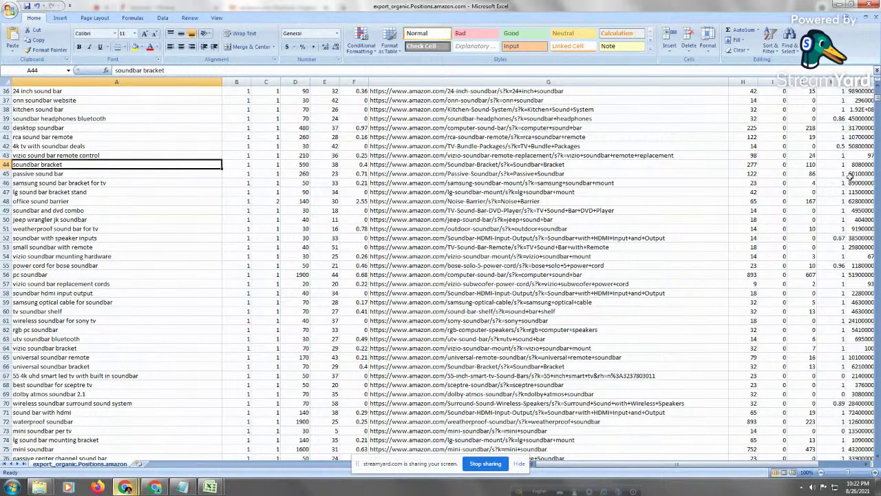
# Close the exported CSV without saving the changes and return to the Soundbar_Bulk_KWs workbook
pyautogui.click(873, 5)
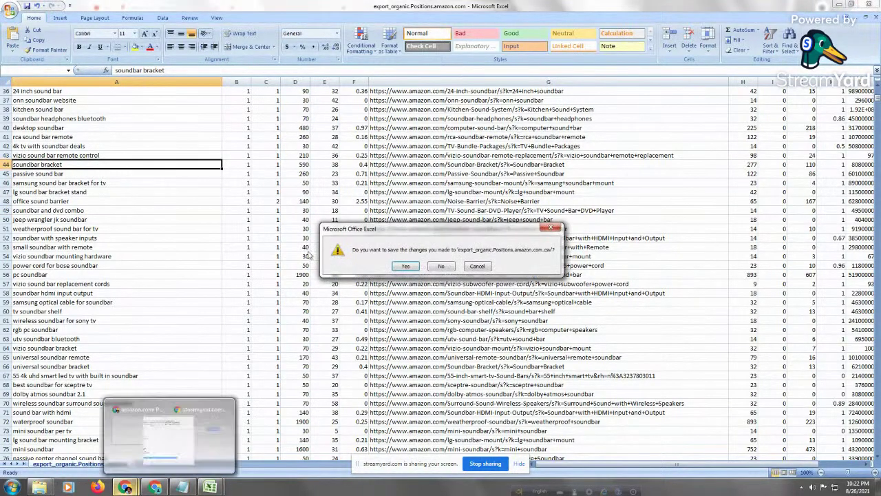
pyautogui.click(441, 266)
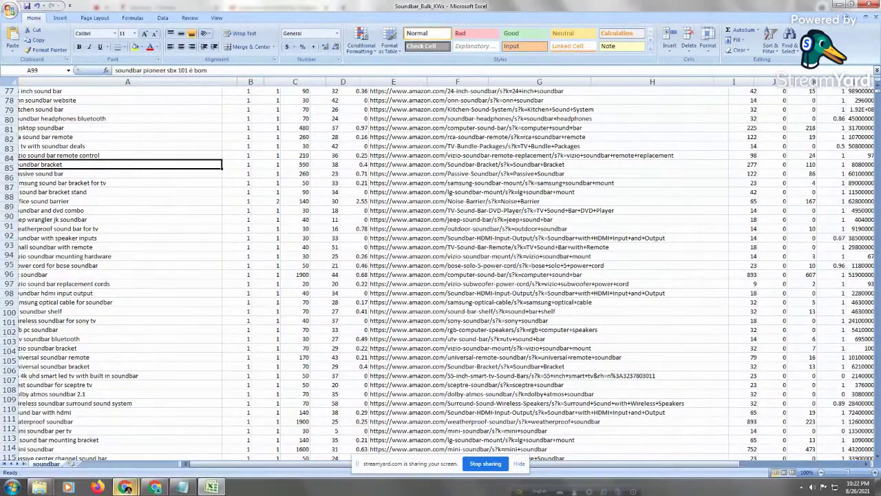
pyautogui.press('Up')
pyautogui.press('Up')
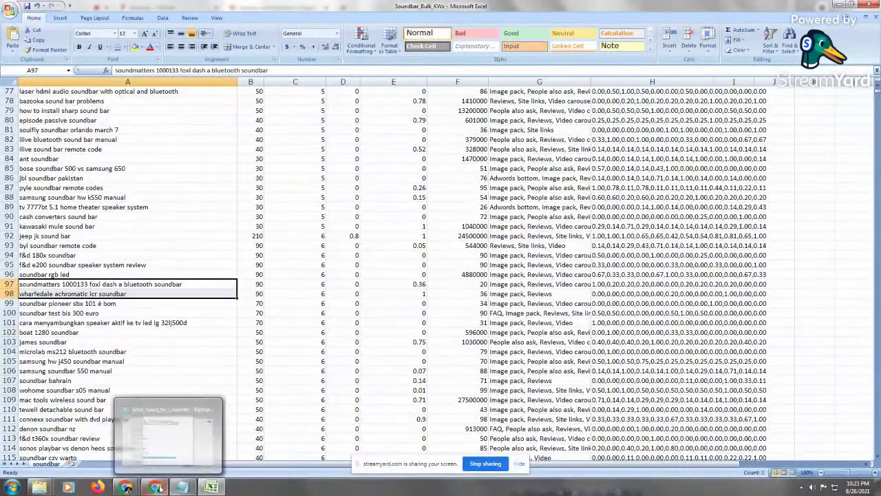
# Switch from the Soundbar_Bulk_KWs workbook back to the amazon.com organic positions page in Semrush
pyautogui.click(157, 487)
pyautogui.click(211, 488)
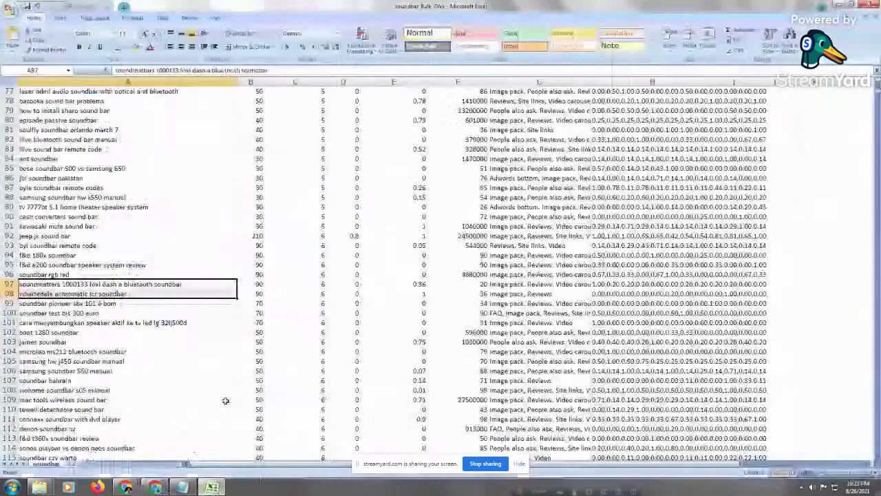
pyautogui.click(225, 400)
pyautogui.moveTo(126, 488)
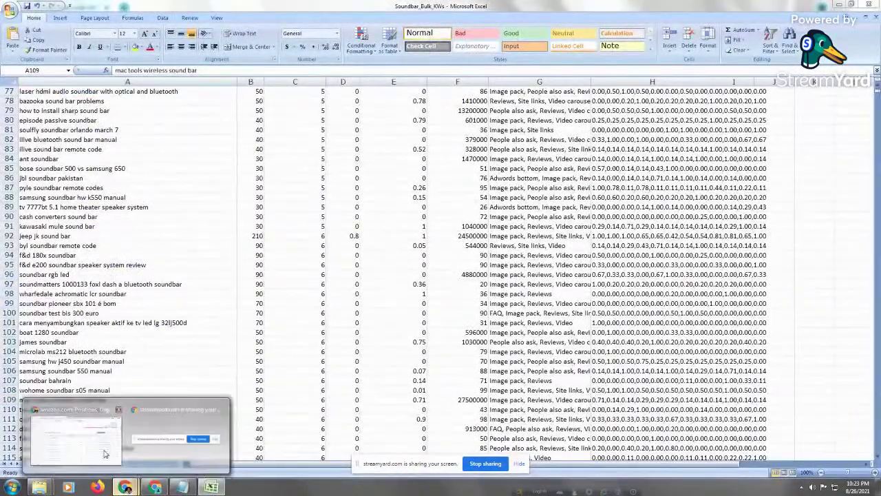
pyautogui.click(72, 449)
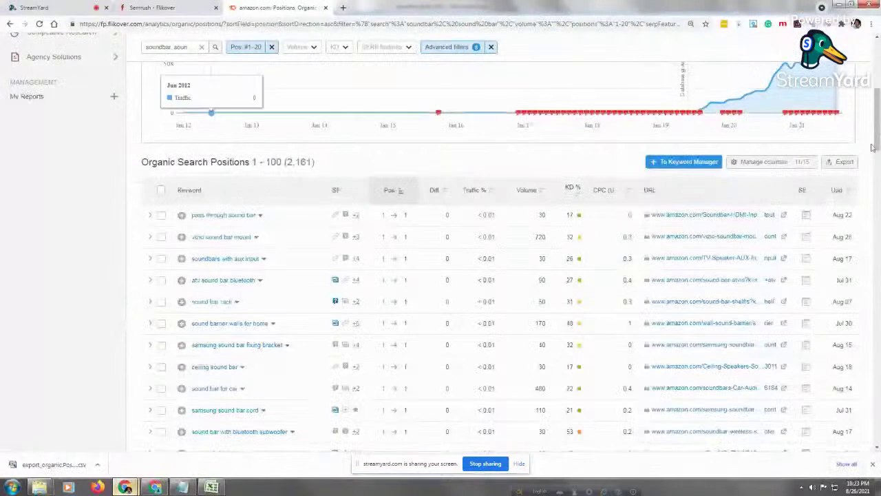
# Change the URL condition in the advanced filters to contain "/ask/", apply it, and look through the resulting keywords
pyautogui.moveTo(876, 145); pyautogui.dragTo(878, 69)
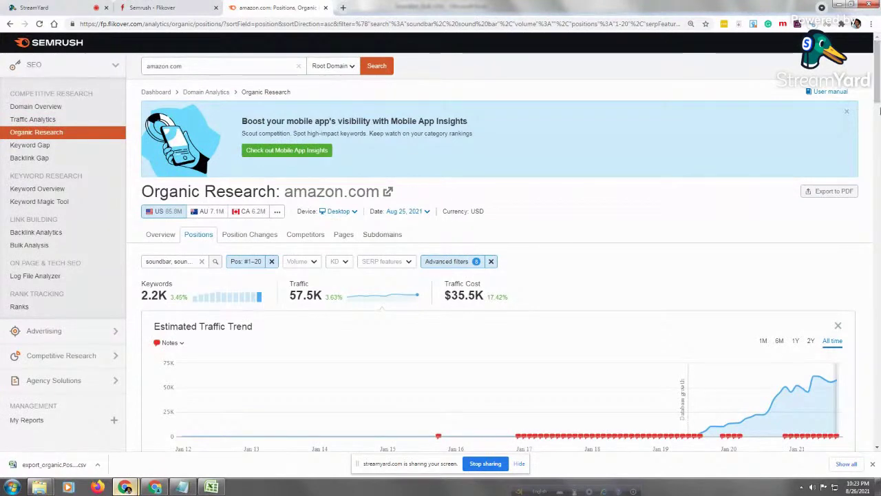
pyautogui.moveTo(878, 92); pyautogui.dragTo(878, 111)
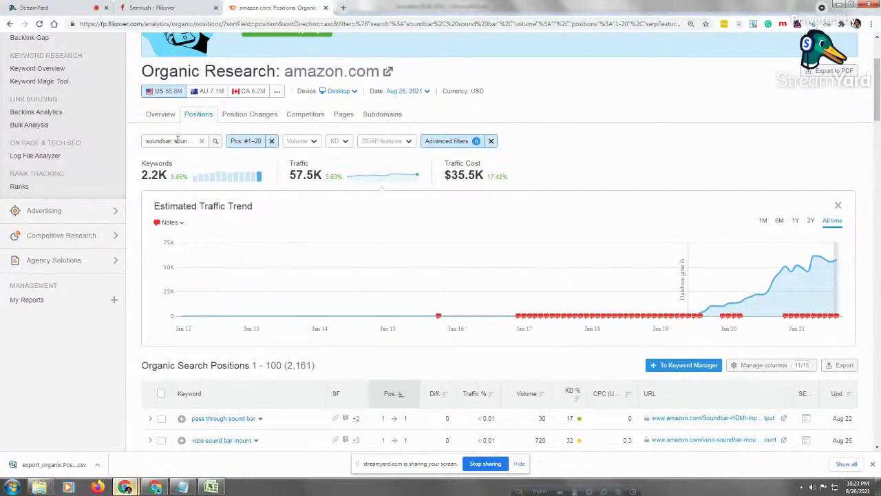
pyautogui.click(448, 141)
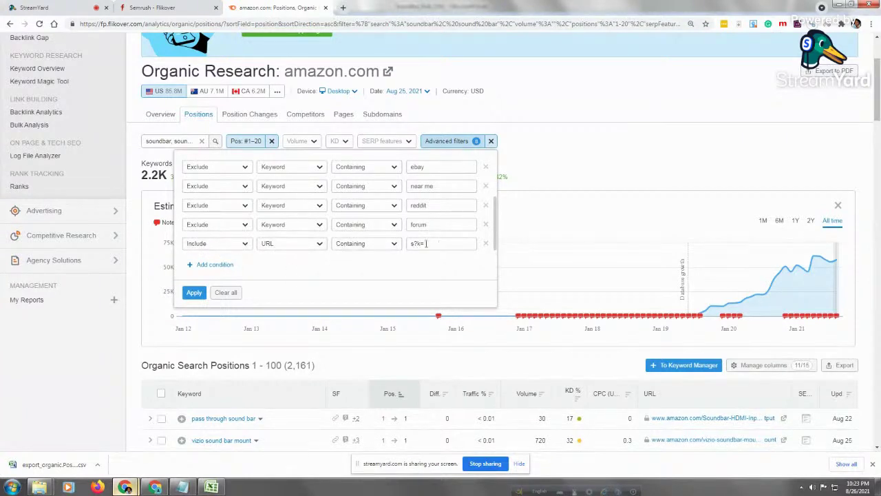
pyautogui.click(441, 239)
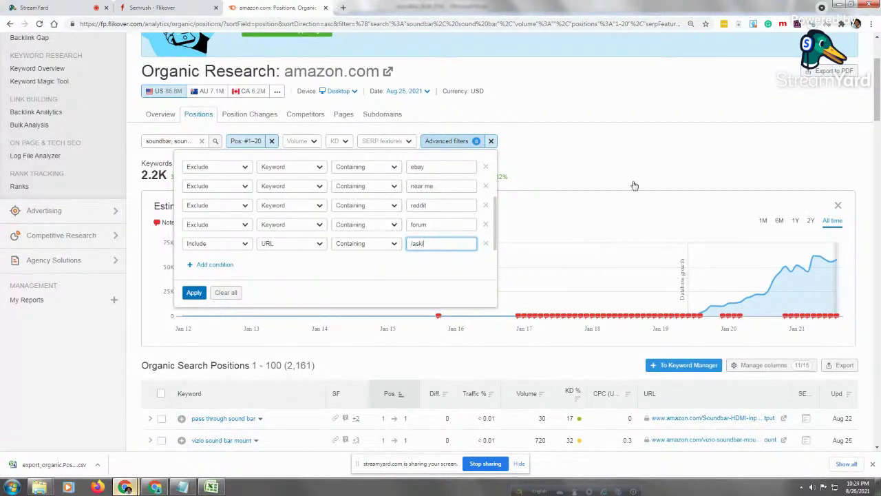
pyautogui.press('Return')
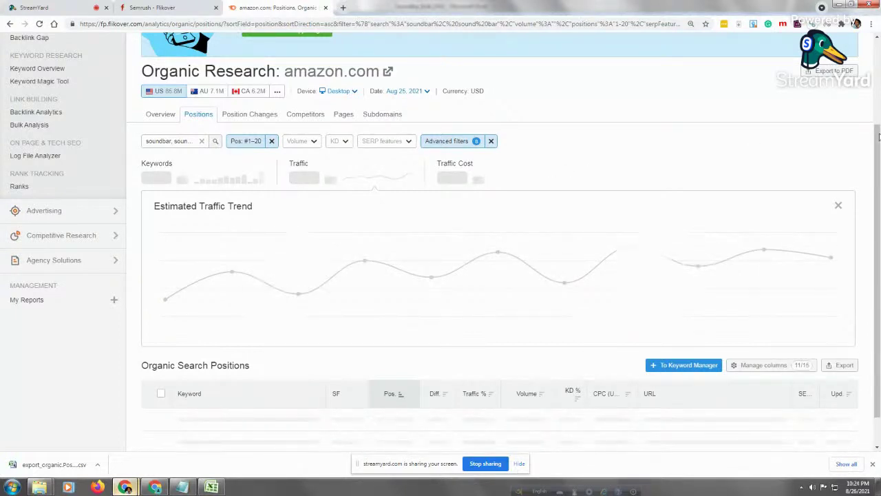
pyautogui.moveTo(879, 136); pyautogui.dragTo(879, 224)
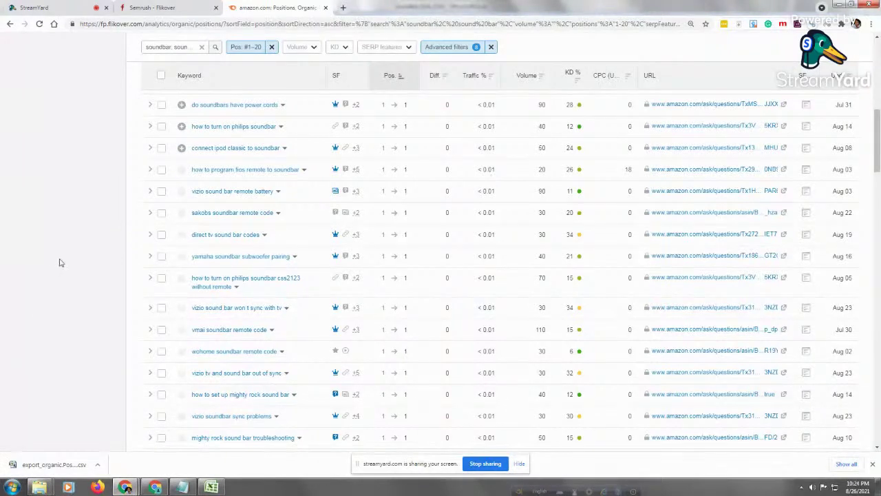
pyautogui.moveTo(878, 166)
pyautogui.mouseDown()
pyautogui.moveTo(878, 139)
pyautogui.moveTo(877, 160)
pyautogui.mouseUp()
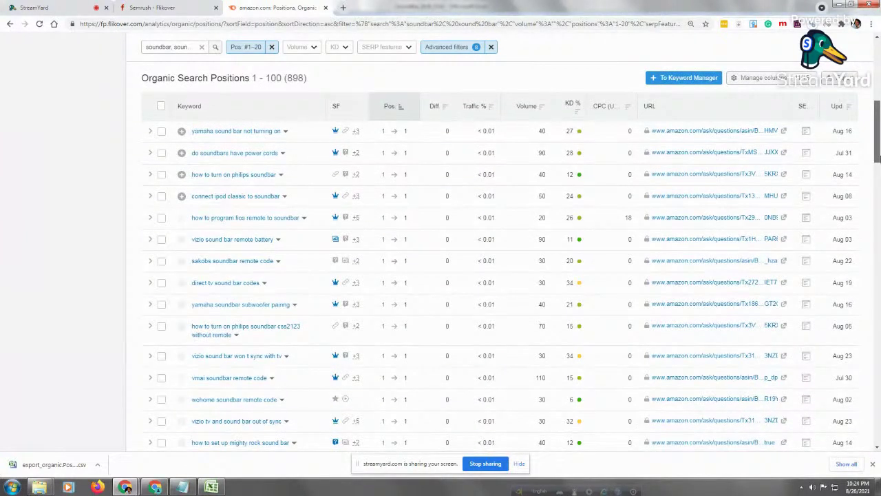
pyautogui.moveTo(878, 160); pyautogui.dragTo(877, 146)
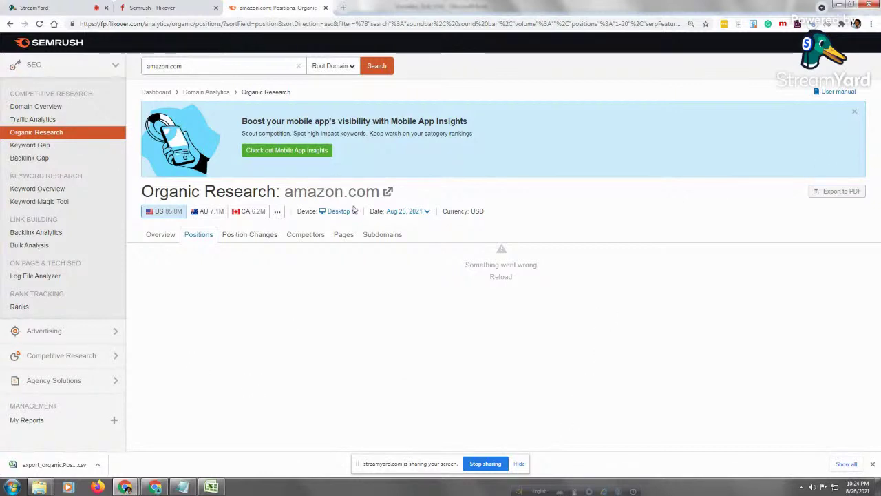
# Switch to the StreamYard studio, stop the screen share, and bring a waiting guest onto the live stream
pyautogui.click(50, 8)
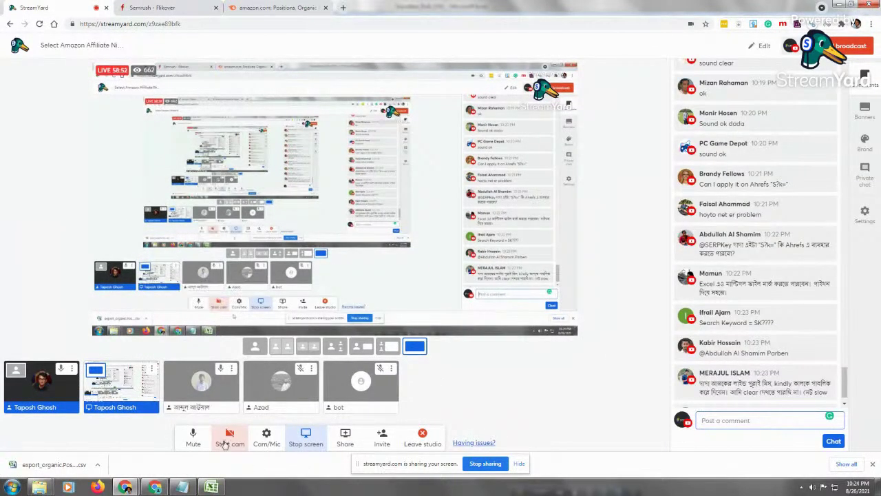
pyautogui.click(305, 448)
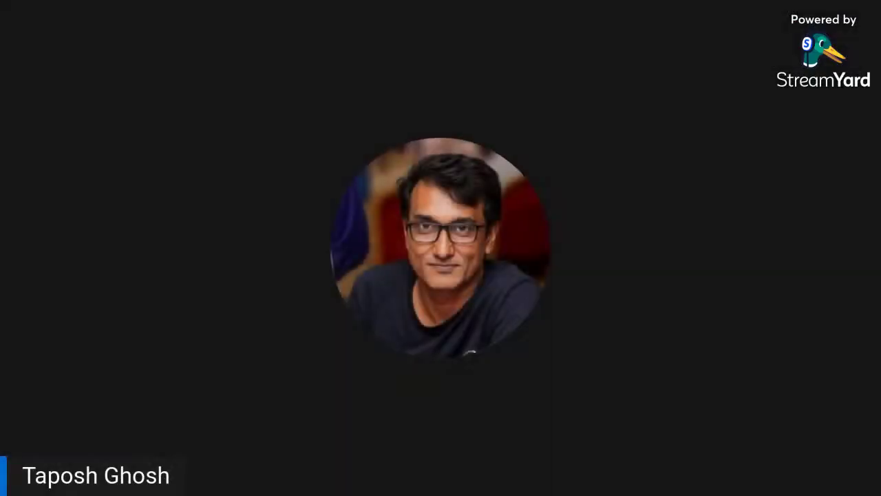
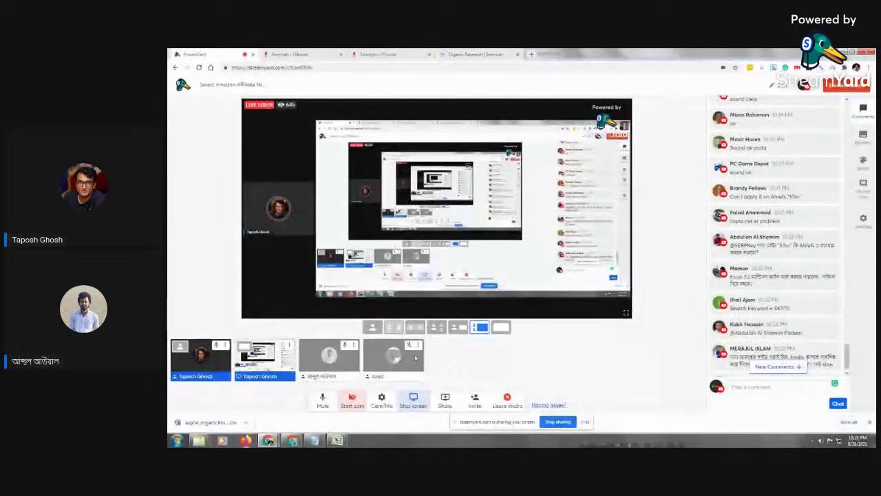
pyautogui.click(329, 364)
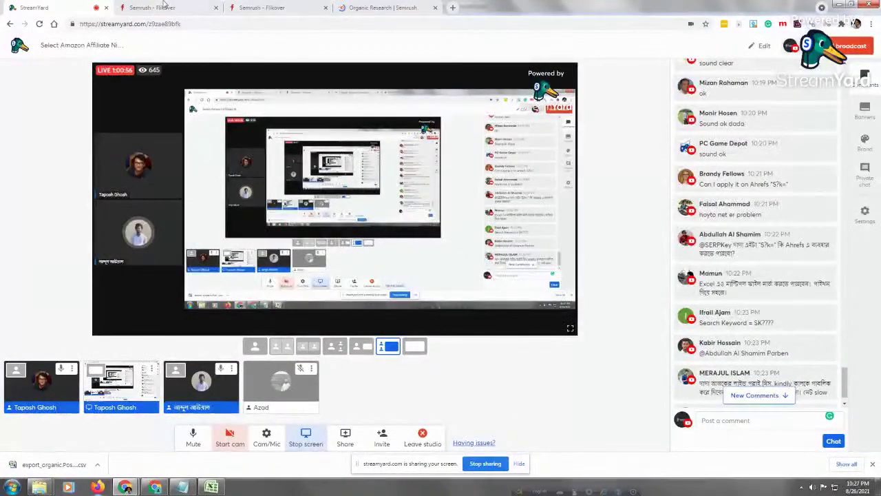
# Return to the amazon.com organic positions page and check the URL patterns and exclusion words in the Sites_Need_to_Consider notes
pyautogui.click(379, 7)
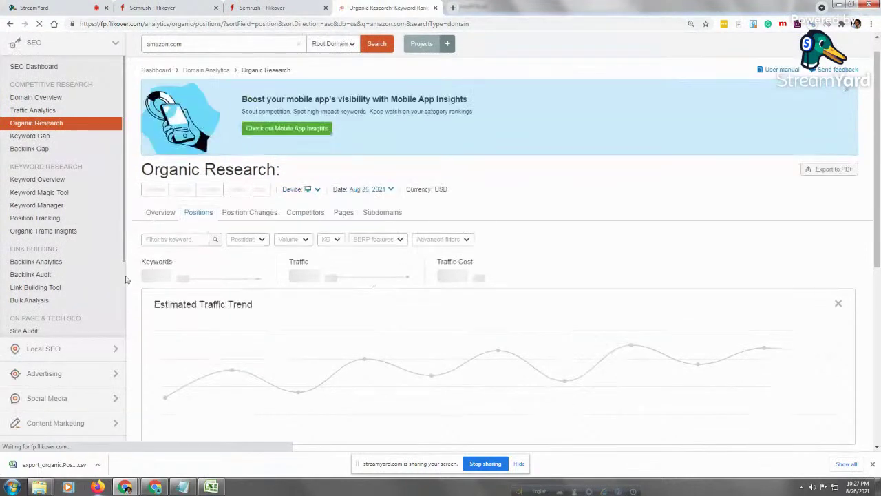
pyautogui.click(183, 489)
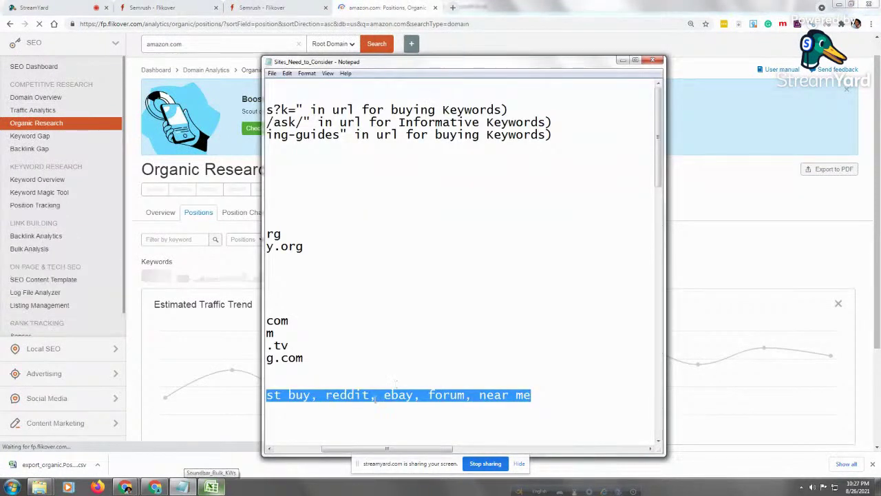
pyautogui.click(659, 13)
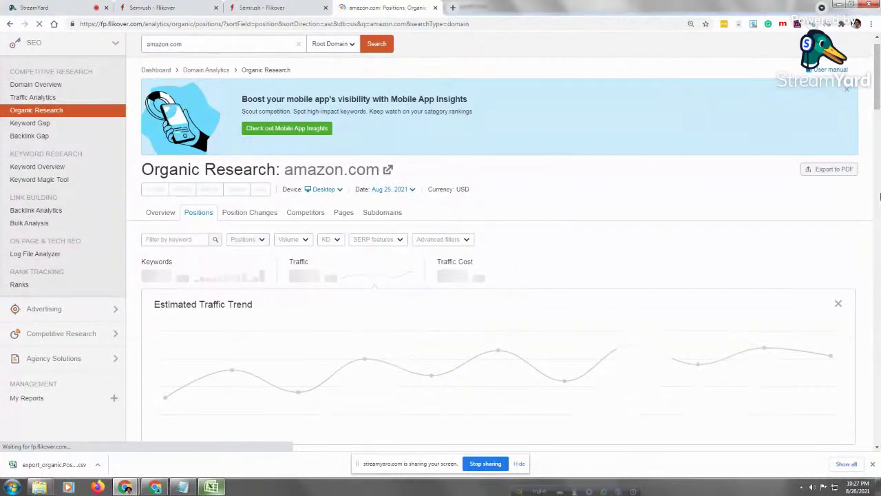
# Filter the amazon.com positions to a custom range from 1 to 20
pyautogui.click(260, 240)
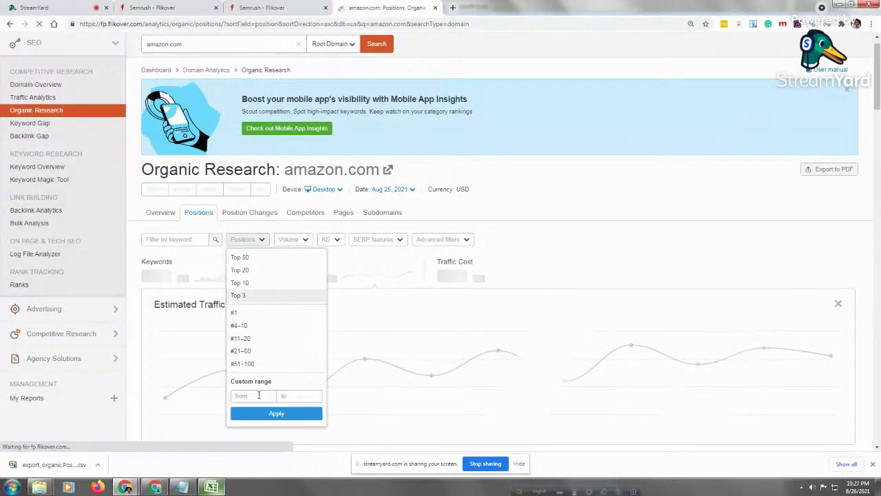
pyautogui.click(256, 396)
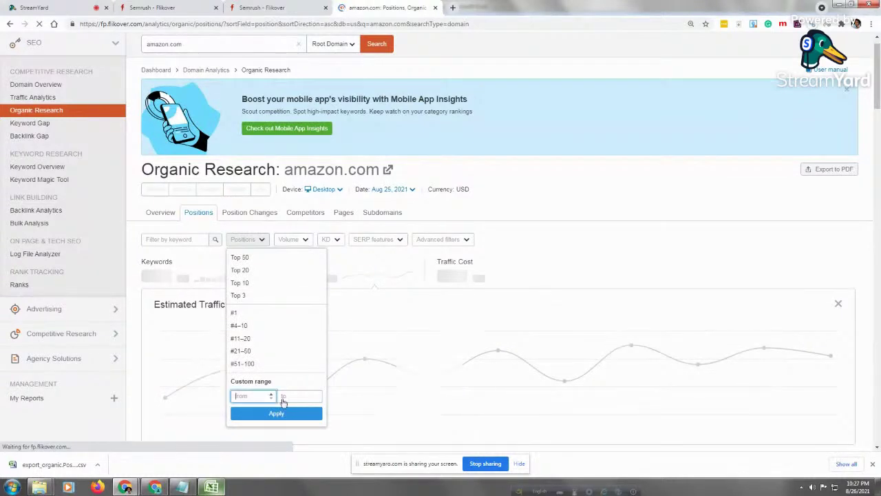
pyautogui.write('1')
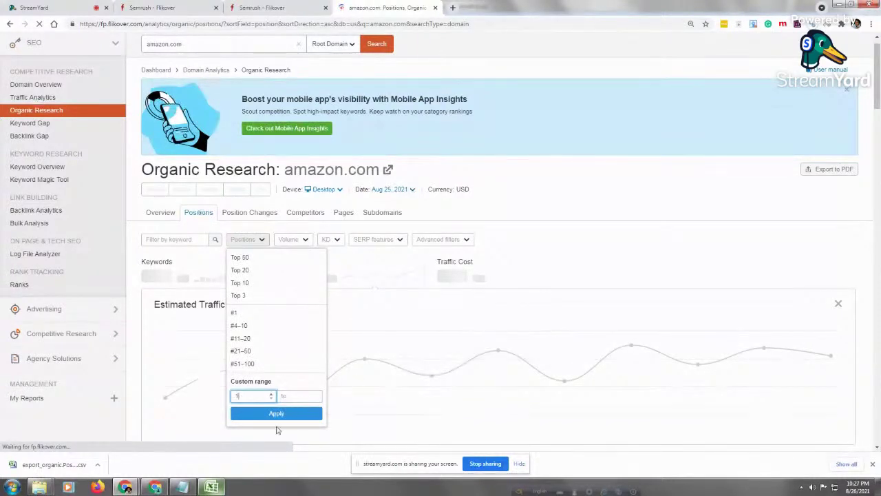
pyautogui.click(292, 395)
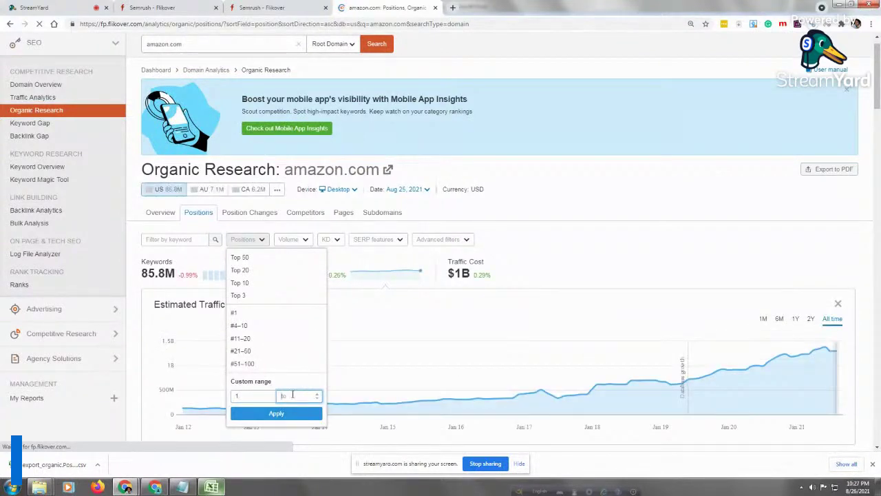
pyautogui.write('20')
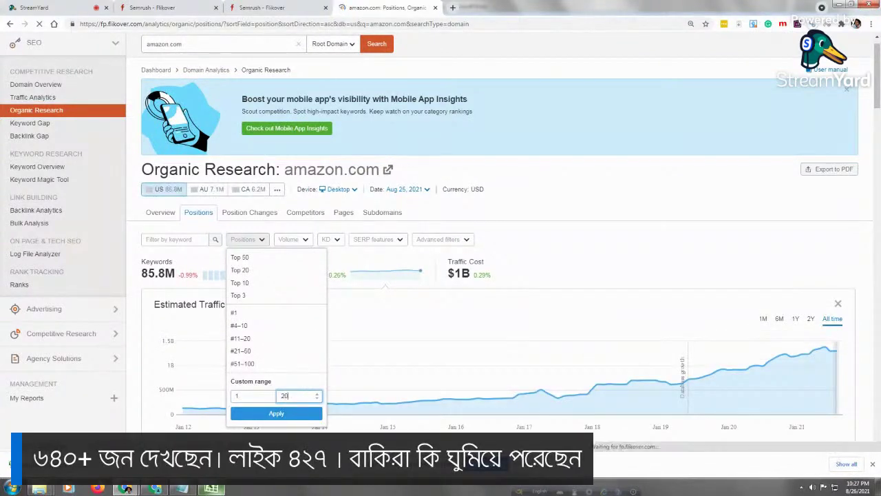
pyautogui.click(276, 415)
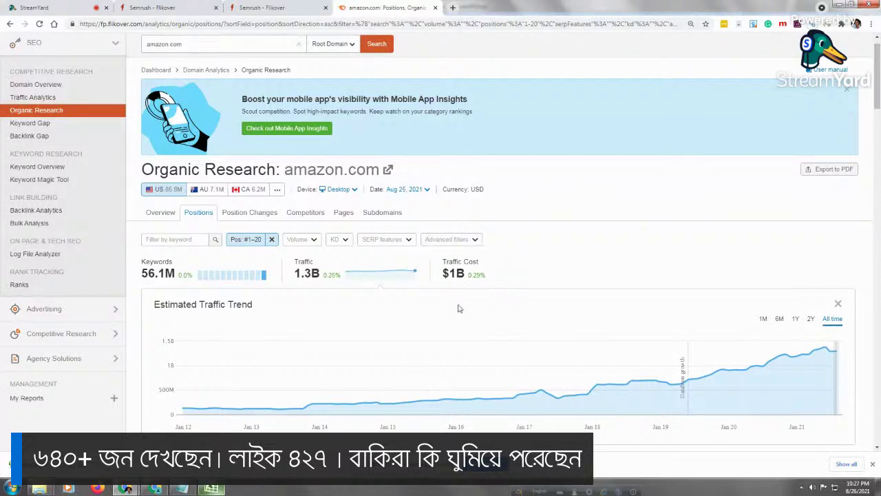
# Set the first advanced filter condition to include URLs containing "/ask/"
pyautogui.click(473, 245)
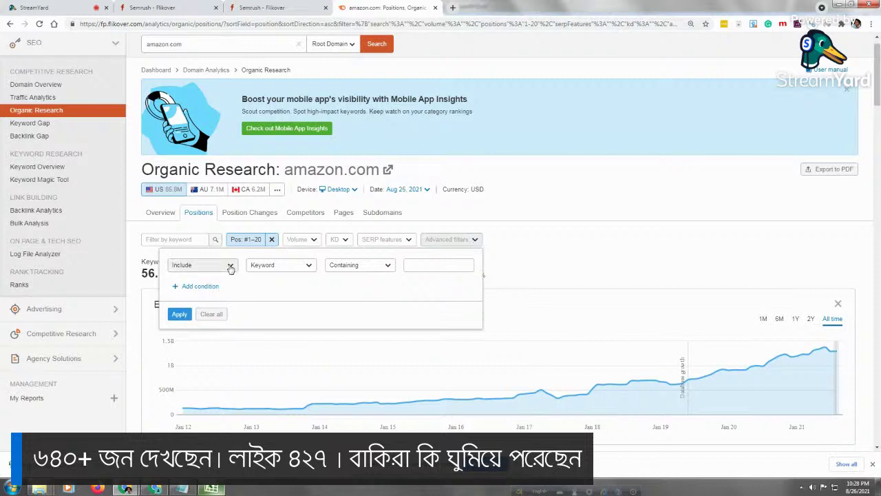
pyautogui.click(294, 267)
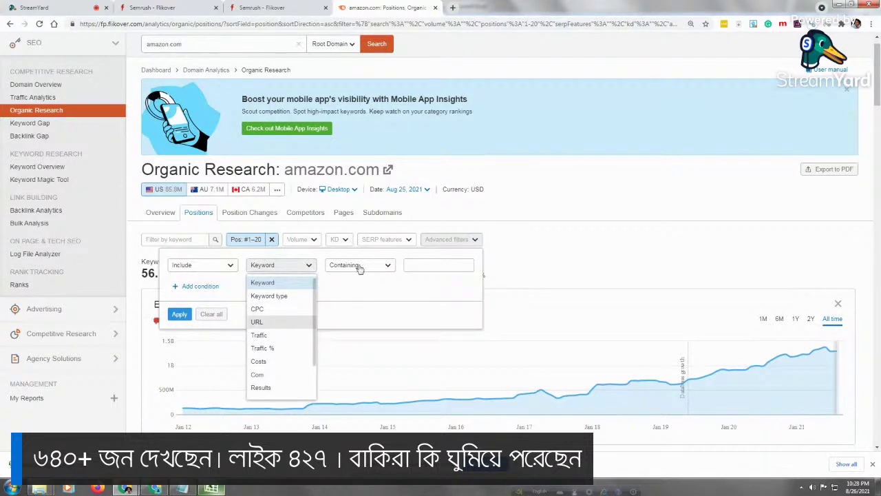
pyautogui.click(425, 264)
pyautogui.click(420, 264)
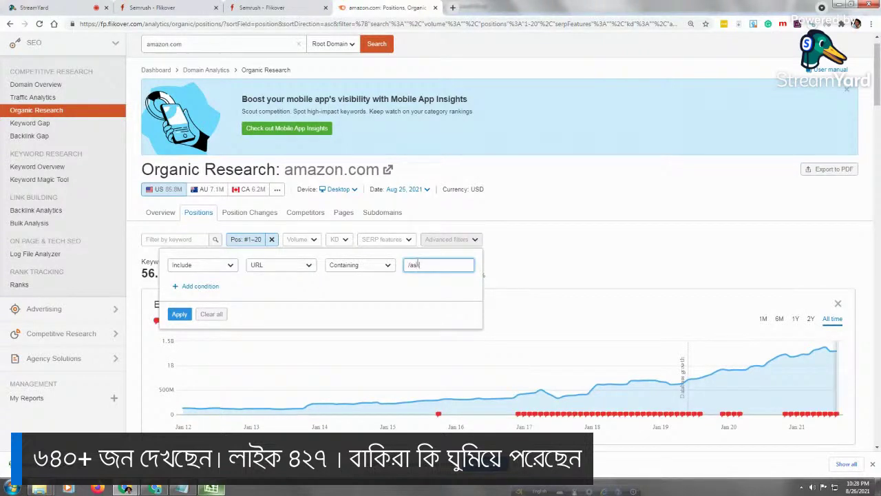
pyautogui.write('/ask/')
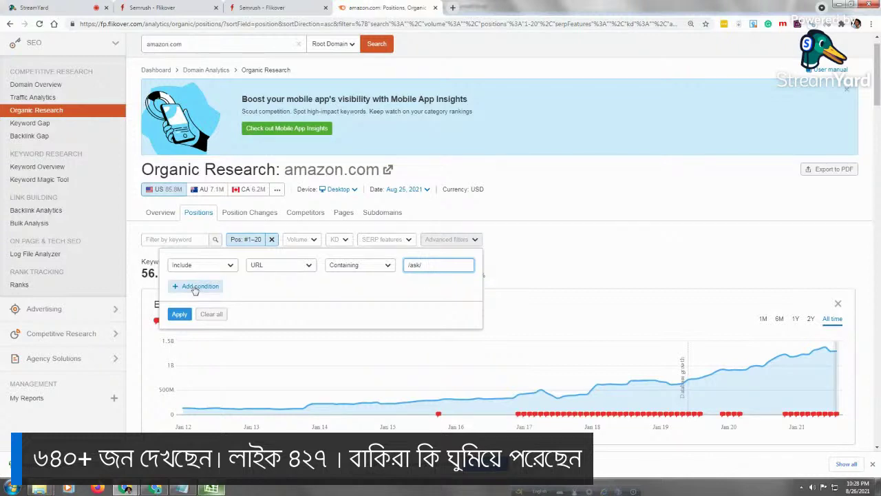
# Add five more blank conditions to the advanced filters
pyautogui.click(196, 286)
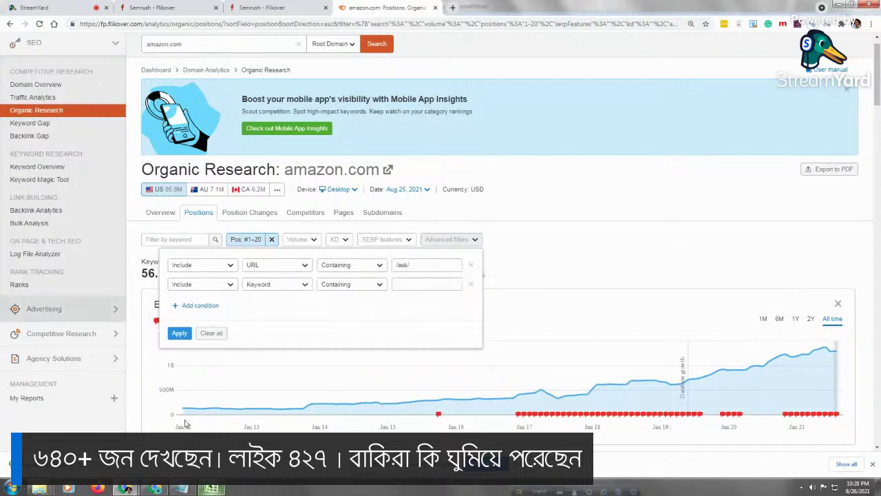
pyautogui.click(198, 307)
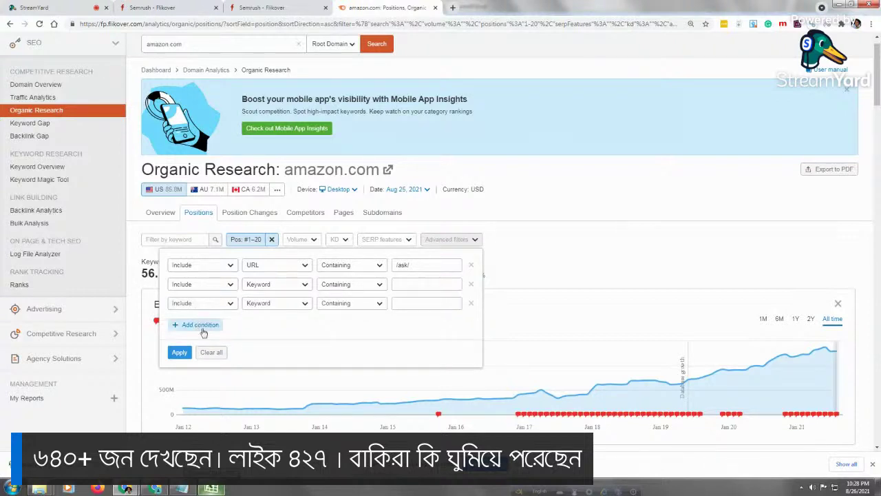
pyautogui.click(202, 326)
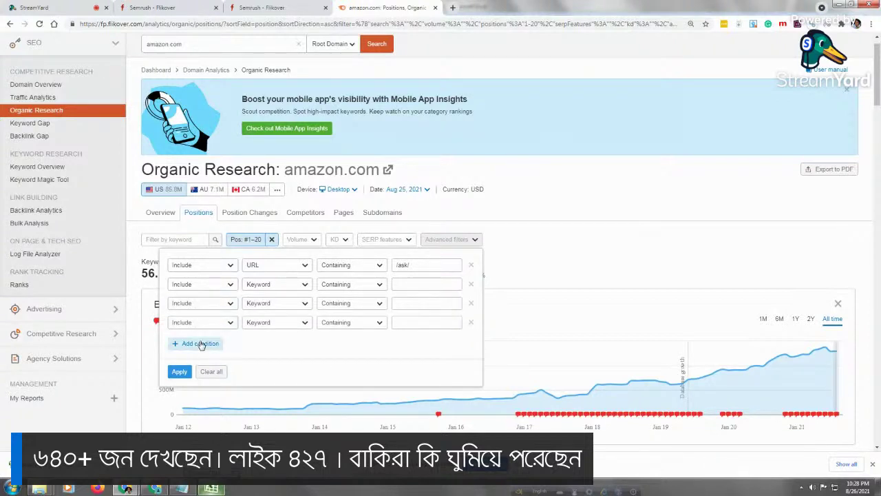
pyautogui.click(197, 344)
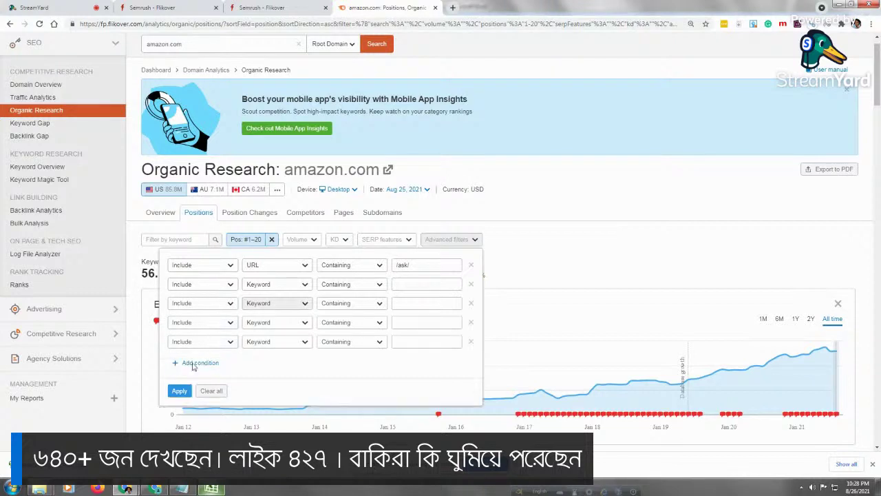
pyautogui.click(206, 362)
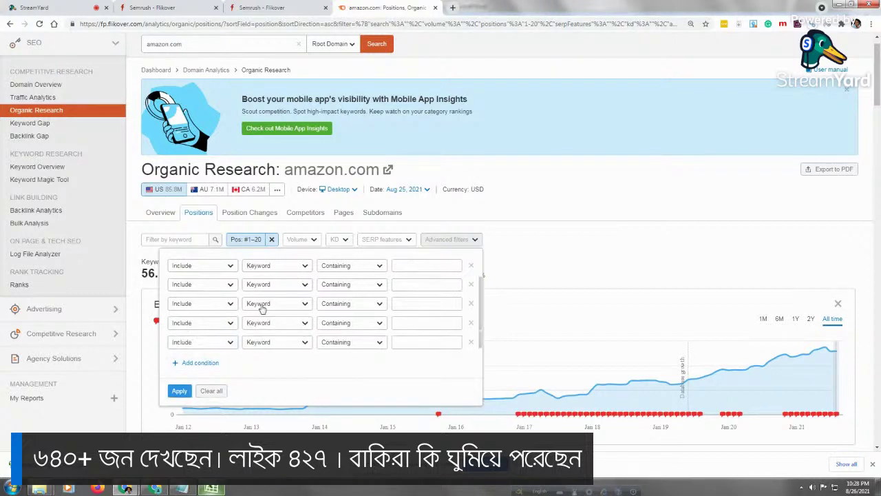
# Change the five blank keyword conditions in the advanced filters from Include to Exclude
pyautogui.click(230, 268)
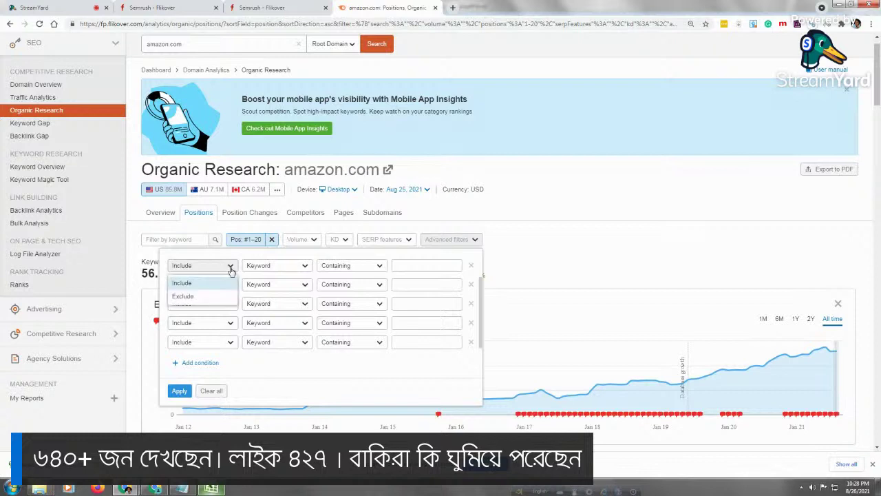
pyautogui.click(209, 297)
pyautogui.click(217, 285)
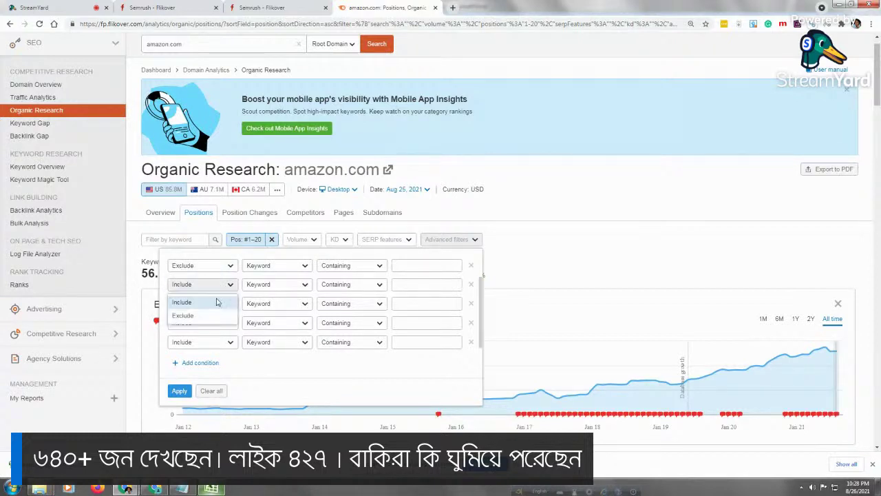
pyautogui.click(233, 311)
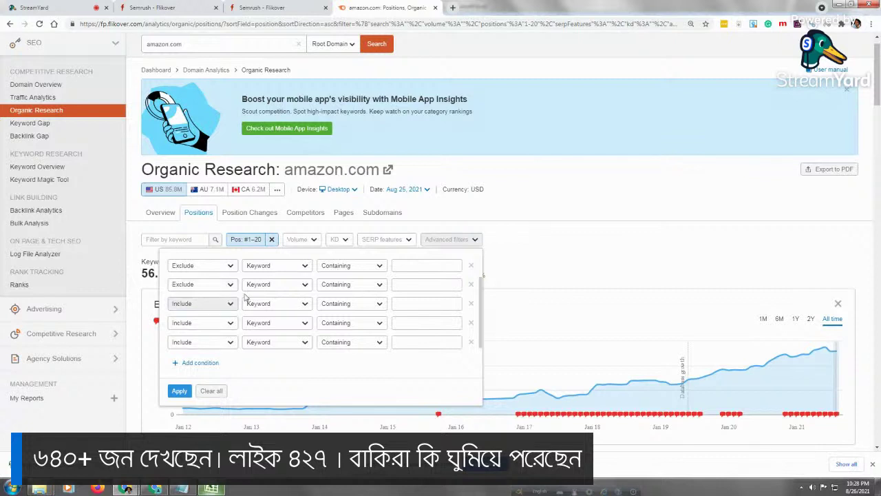
pyautogui.click(226, 304)
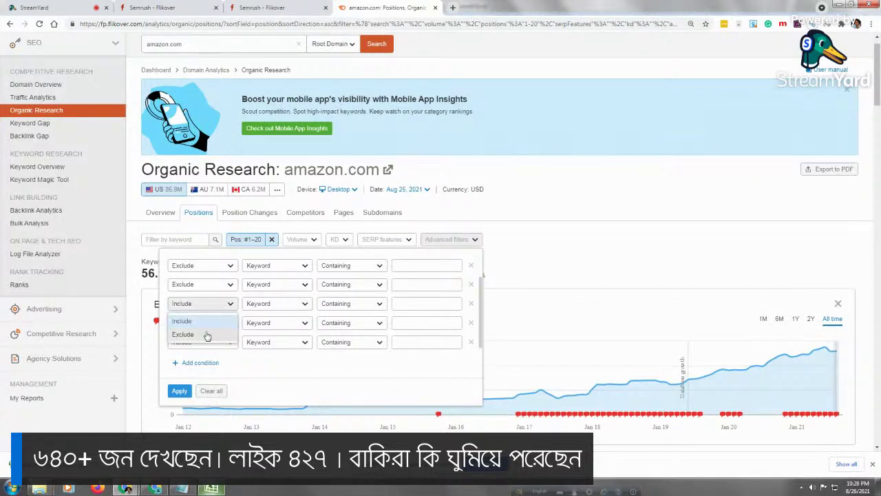
pyautogui.click(219, 336)
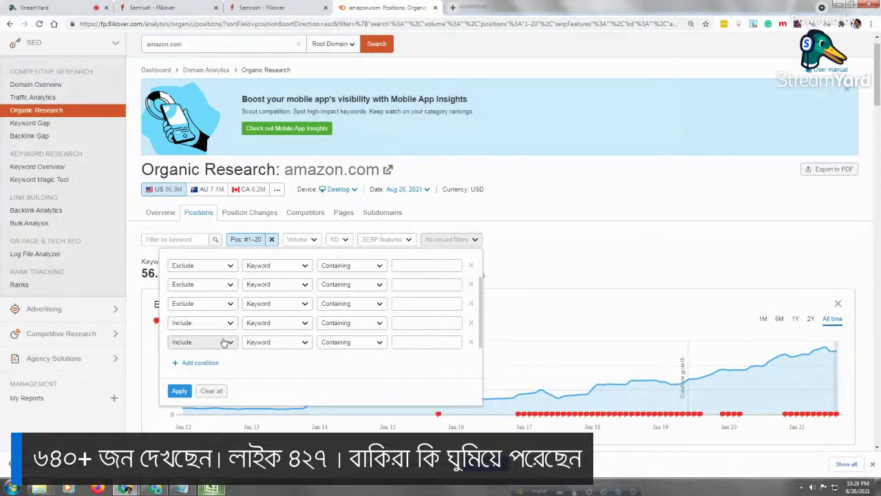
pyautogui.click(229, 326)
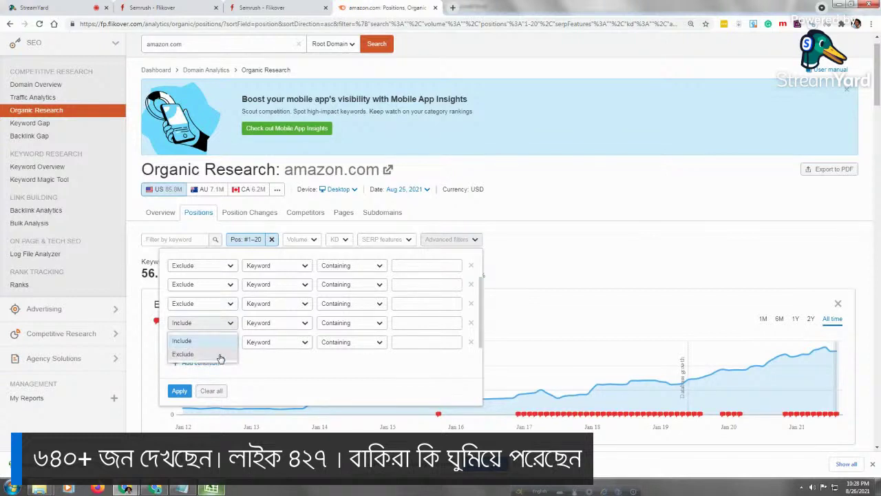
pyautogui.click(218, 353)
pyautogui.click(228, 344)
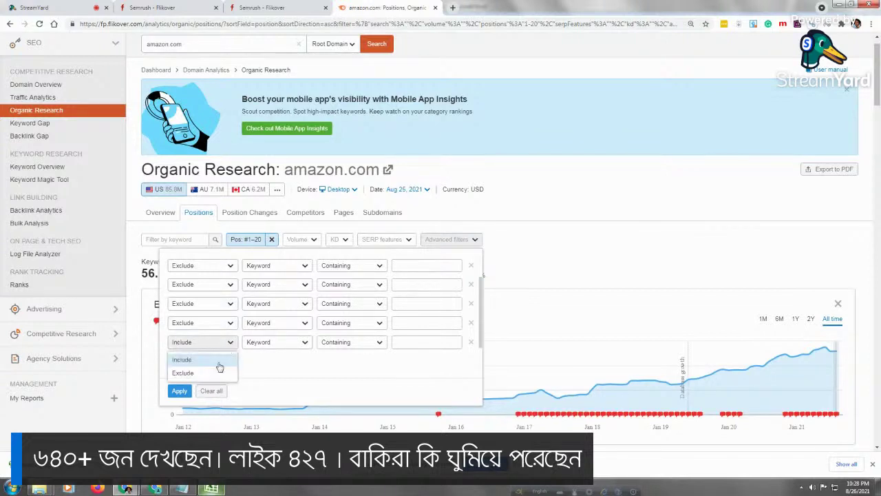
pyautogui.click(444, 301)
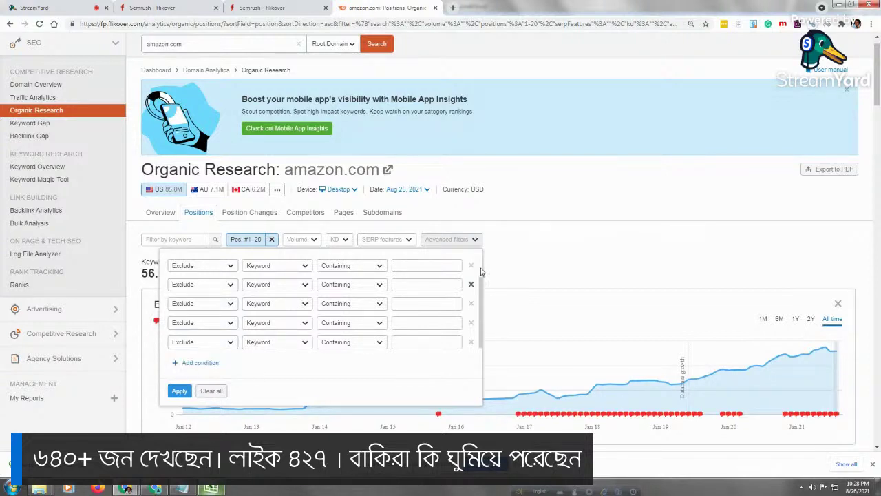
# Fill the five exclude conditions with the keywords "amazon", "best buy", "walmart", "ebay" and "near me"
pyautogui.scroll(2, 471, 283)
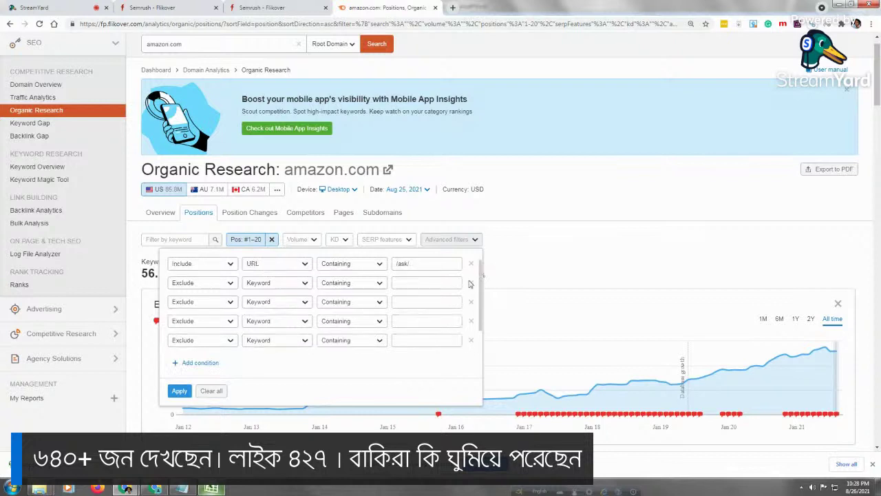
pyautogui.click(434, 284)
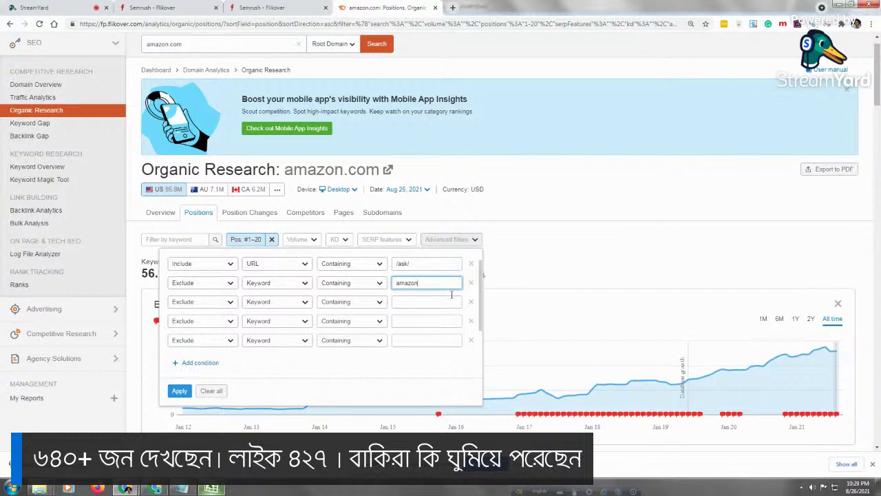
pyautogui.click(452, 298)
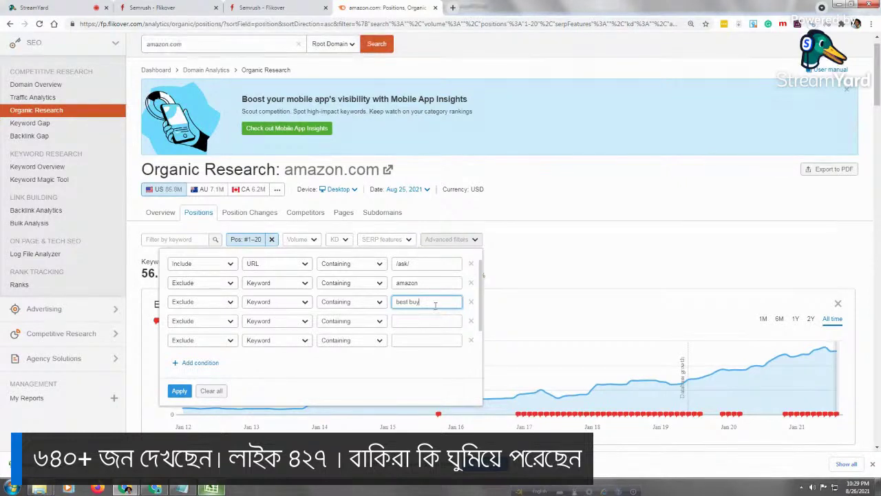
pyautogui.press('Tab')
pyautogui.write('wal')
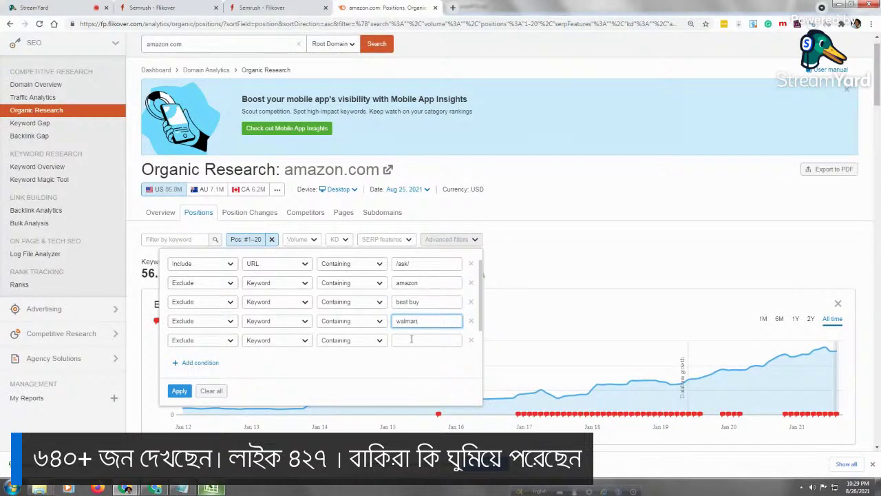
pyautogui.press('Tab')
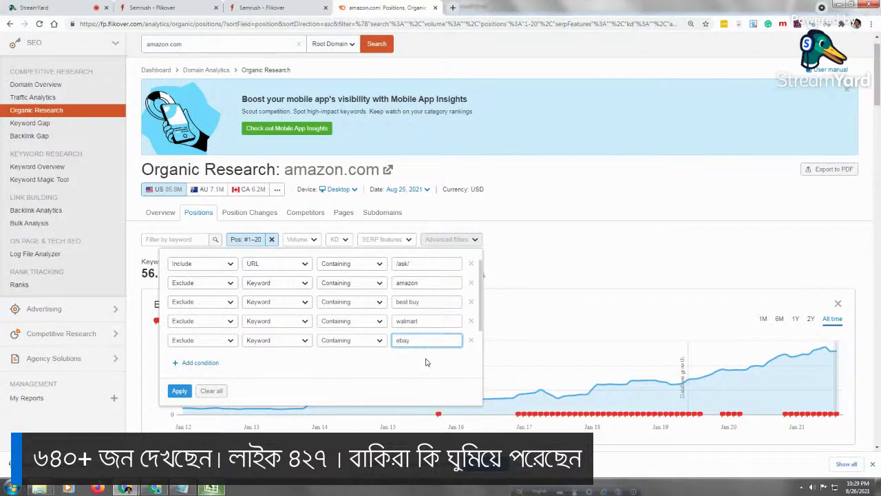
pyautogui.write('ebay')
pyautogui.scroll(-1, 481, 336)
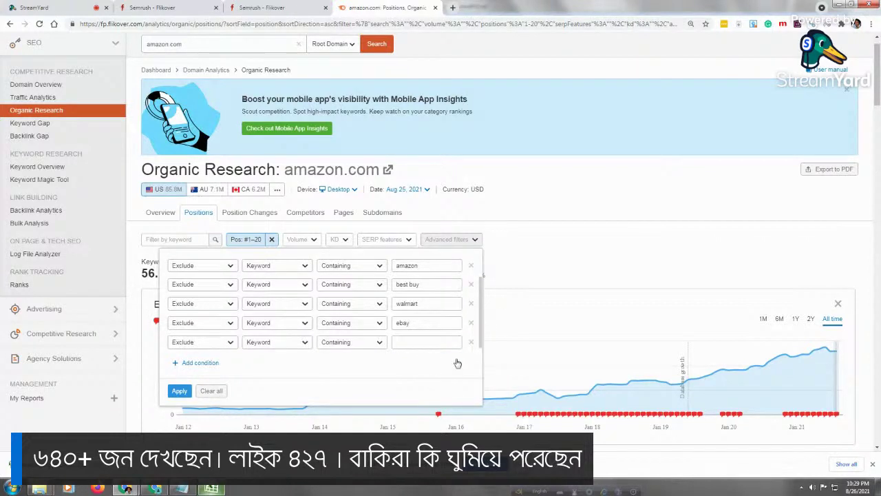
pyautogui.click(424, 344)
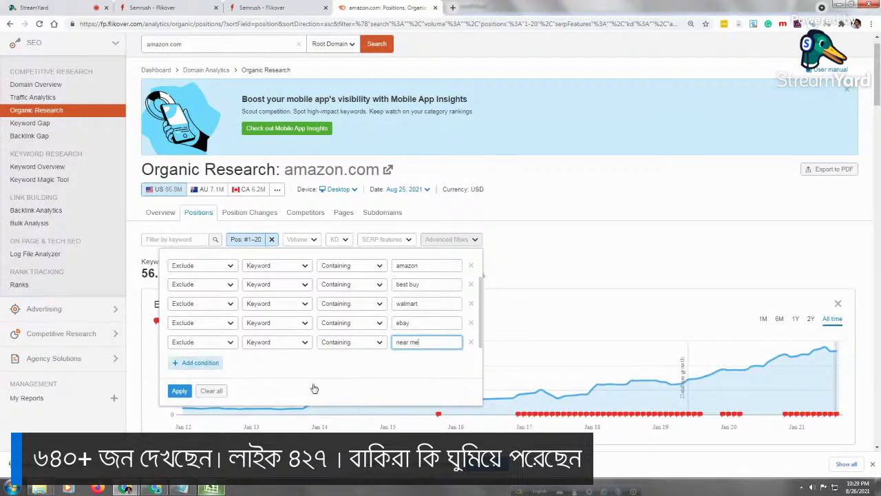
# Add another advanced filter condition that excludes keywords containing "forum"
pyautogui.click(255, 344)
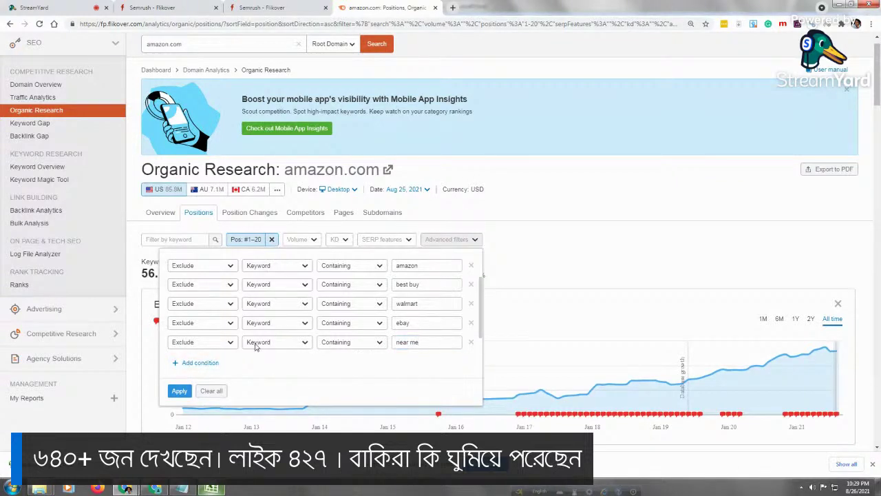
pyautogui.scroll(-1, 258, 344)
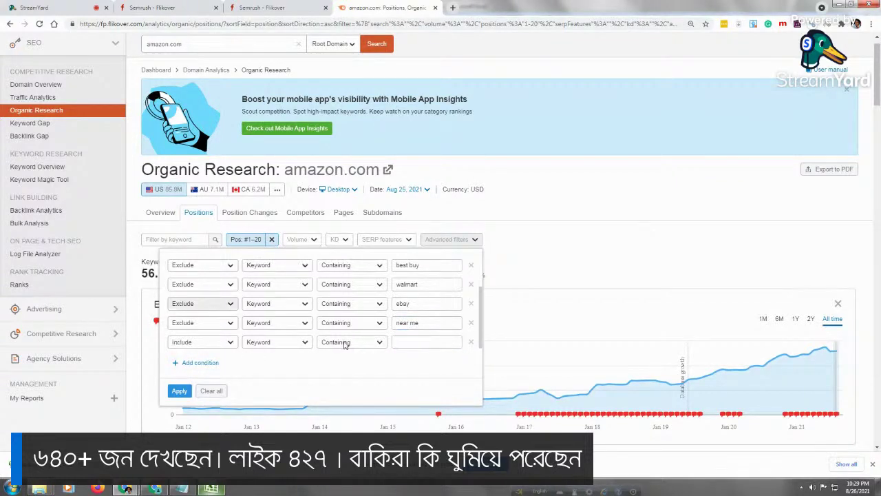
pyautogui.click(230, 343)
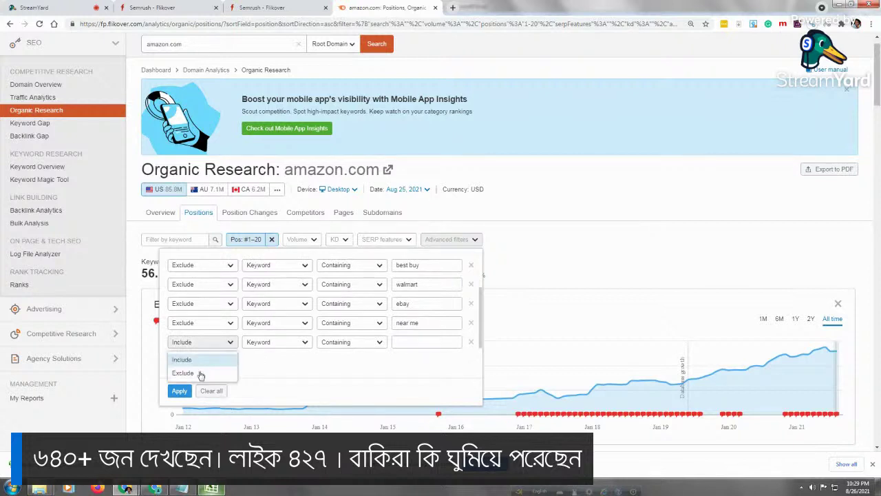
pyautogui.click(200, 375)
pyautogui.click(416, 344)
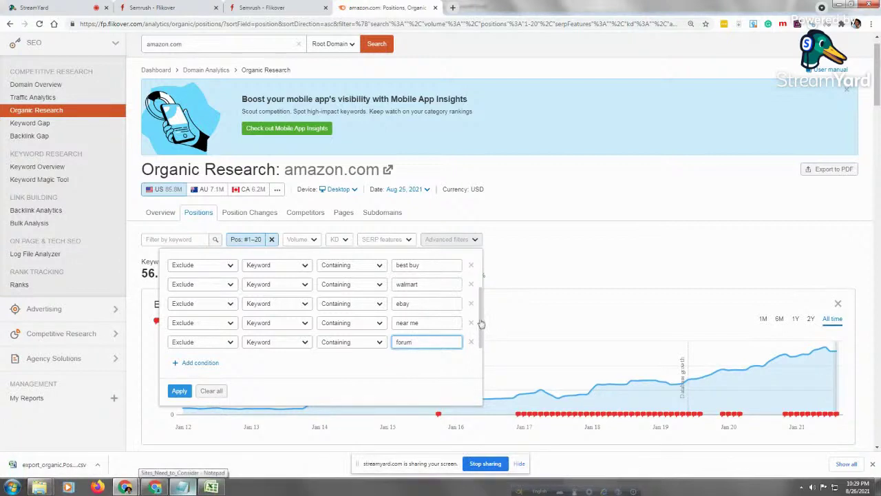
# Add a condition excluding keywords containing "reddit" and apply the advanced filters to the amazon.com positions
pyautogui.scroll(1, 295, 368)
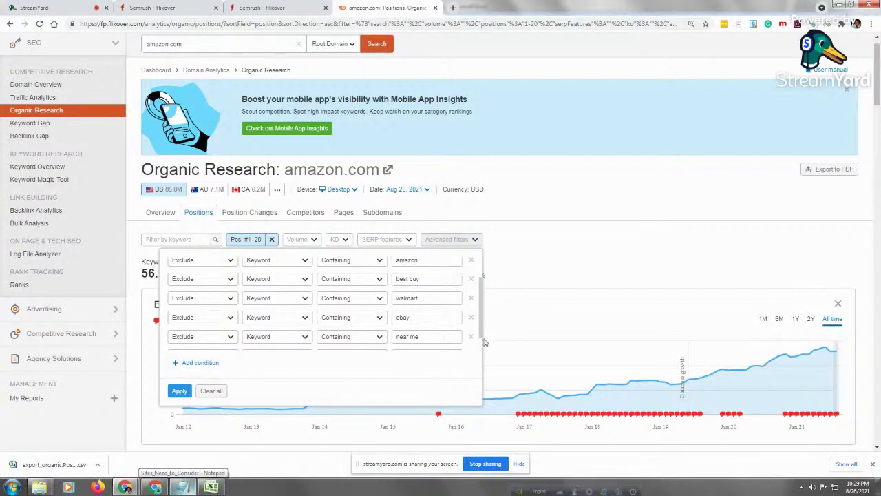
pyautogui.moveTo(481, 338); pyautogui.dragTo(480, 349)
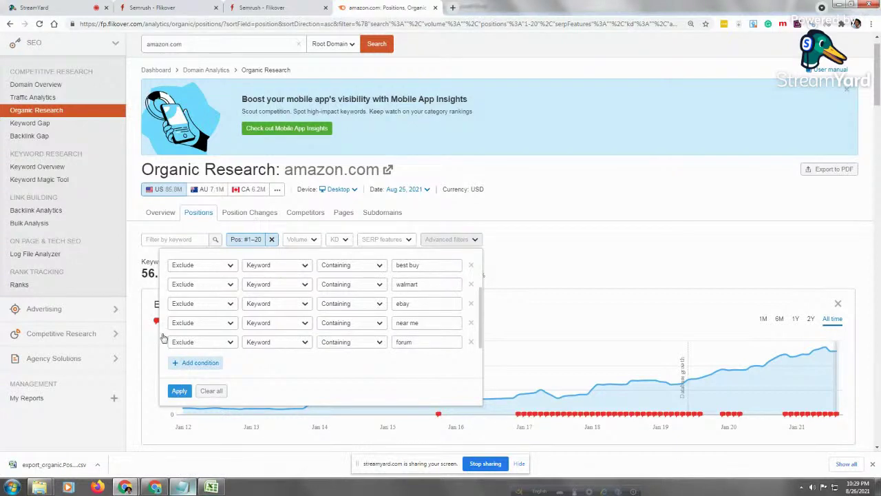
pyautogui.click(196, 362)
pyautogui.click(210, 347)
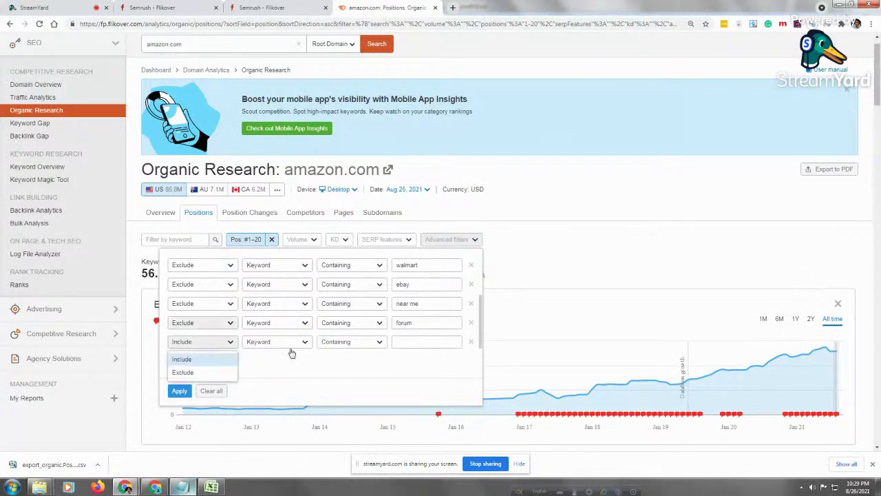
pyautogui.click(418, 342)
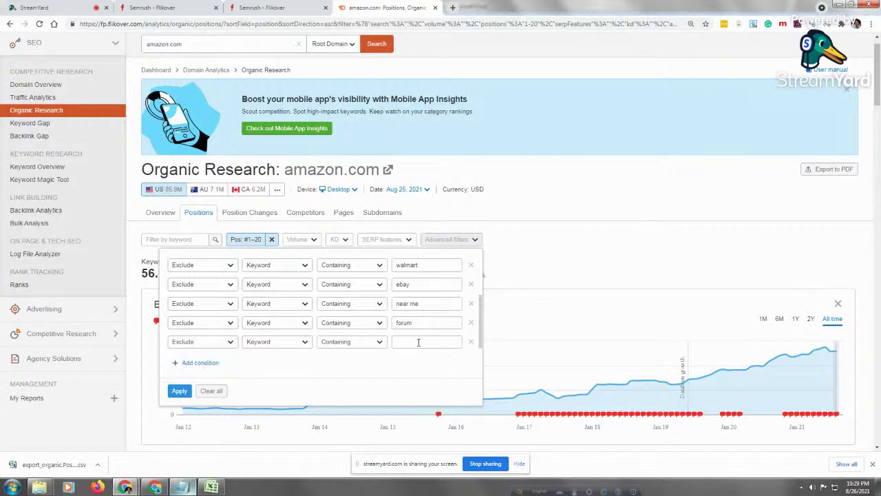
pyautogui.click(406, 340)
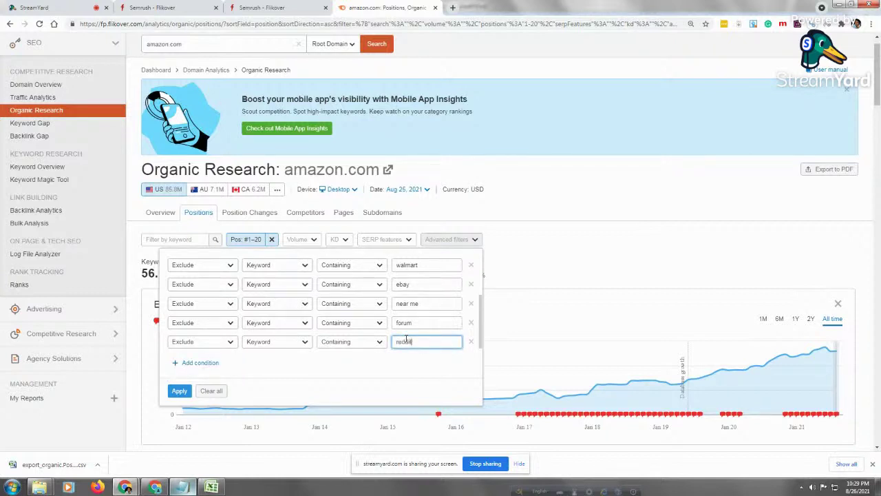
pyautogui.write('reddit')
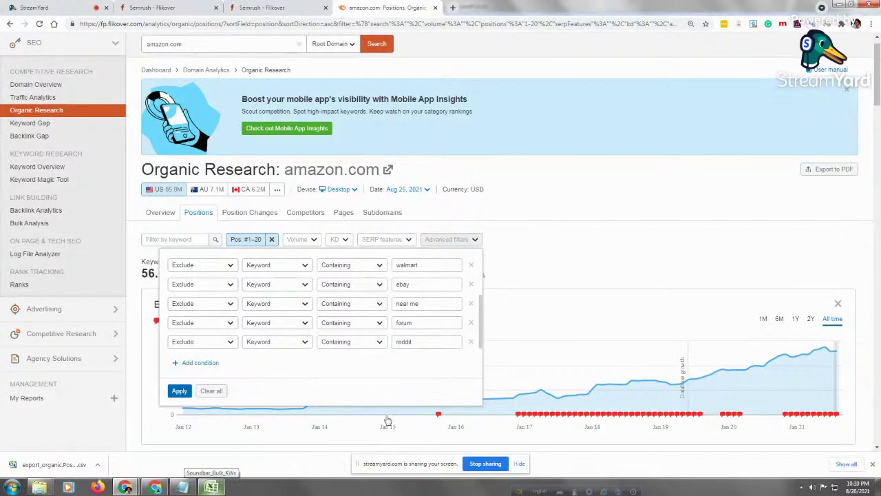
pyautogui.click(179, 390)
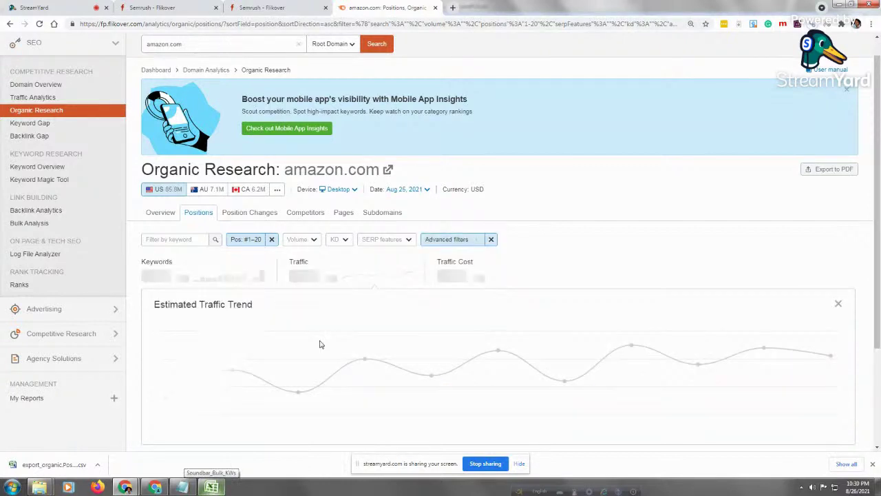
# Filter the amazon.com positions by the keywords "soundbar, sound bar"
pyautogui.click(178, 241)
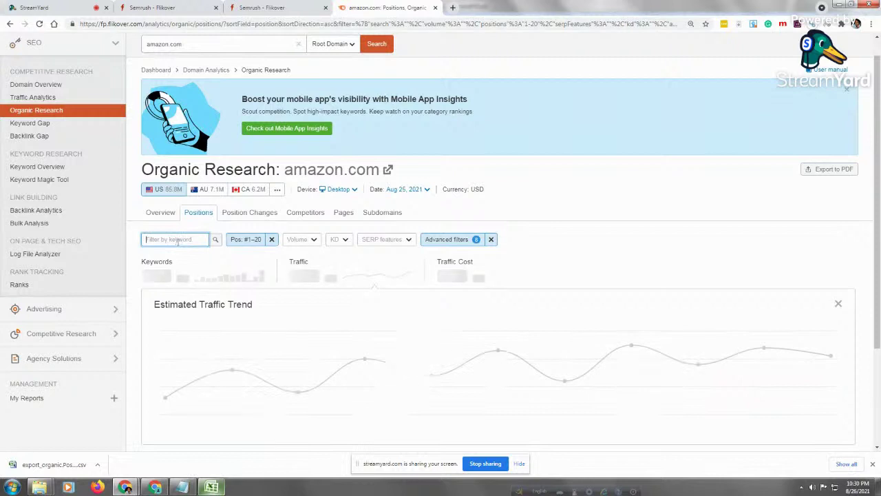
pyautogui.write('sou')
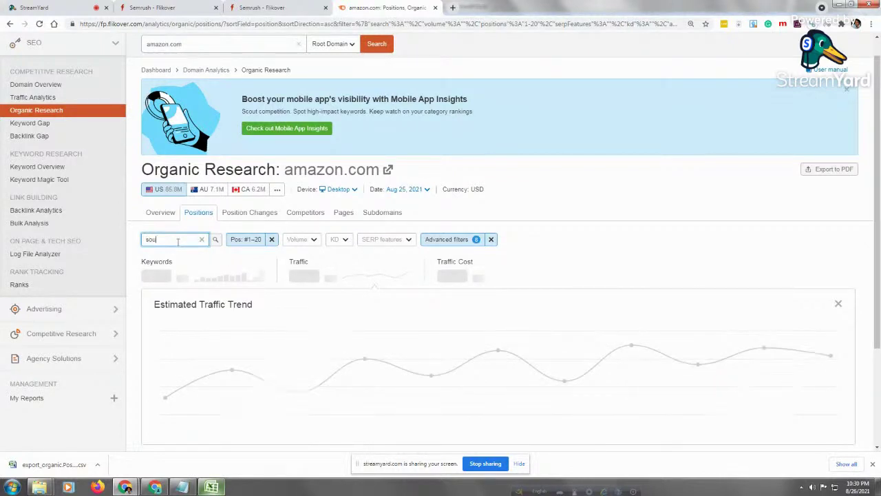
pyautogui.write('ndbar')
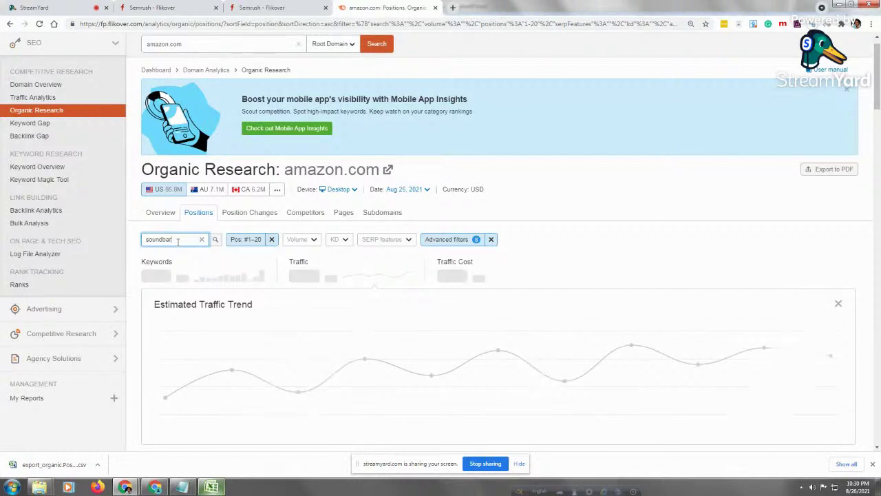
pyautogui.write(', sound bat')
pyautogui.press('BackSpace')
pyautogui.write('r')
pyautogui.press('Home')
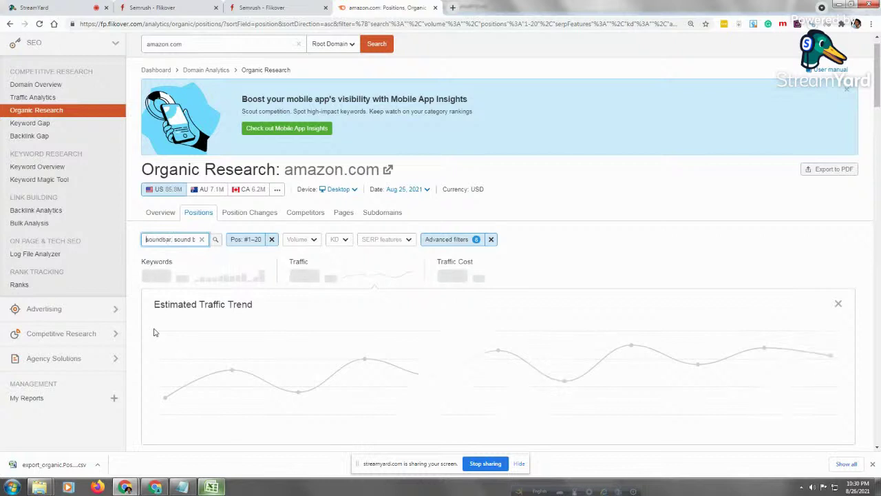
pyautogui.click(214, 240)
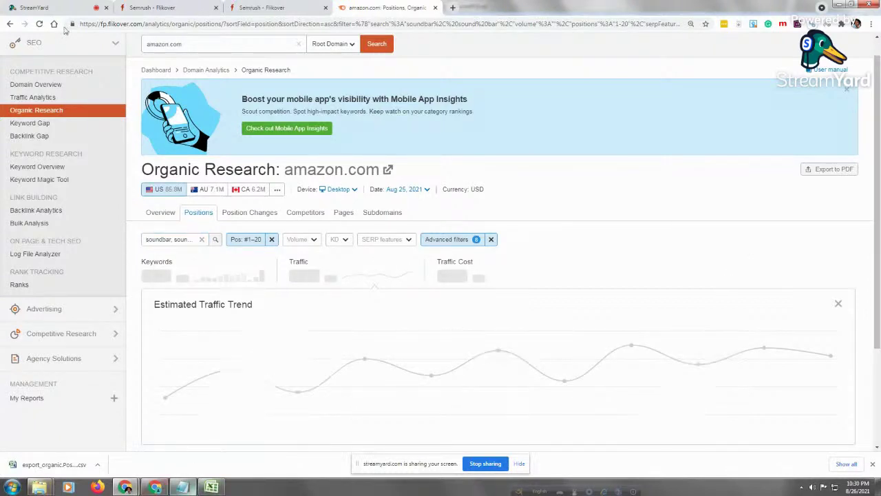
# Copy the notes line 'amazon.com (using "/ask/" in url for Informative Keywords)' and paste it into the StreamYard comment box
pyautogui.click(186, 489)
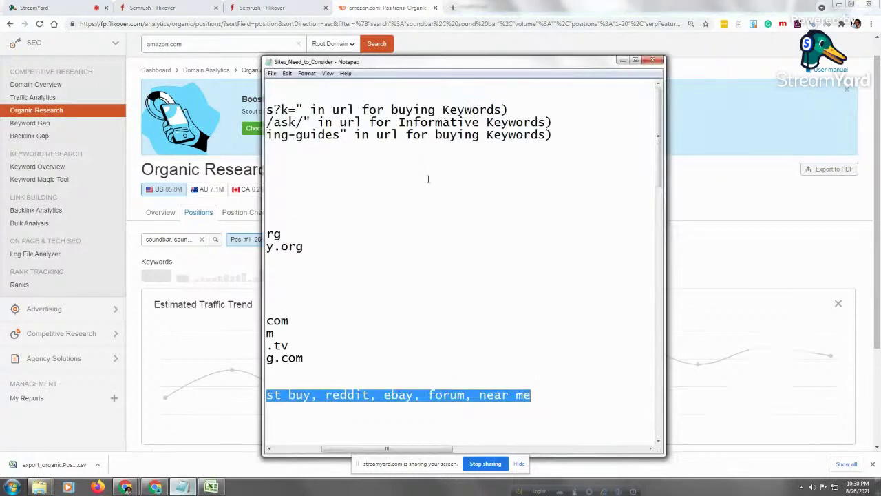
pyautogui.click(563, 123)
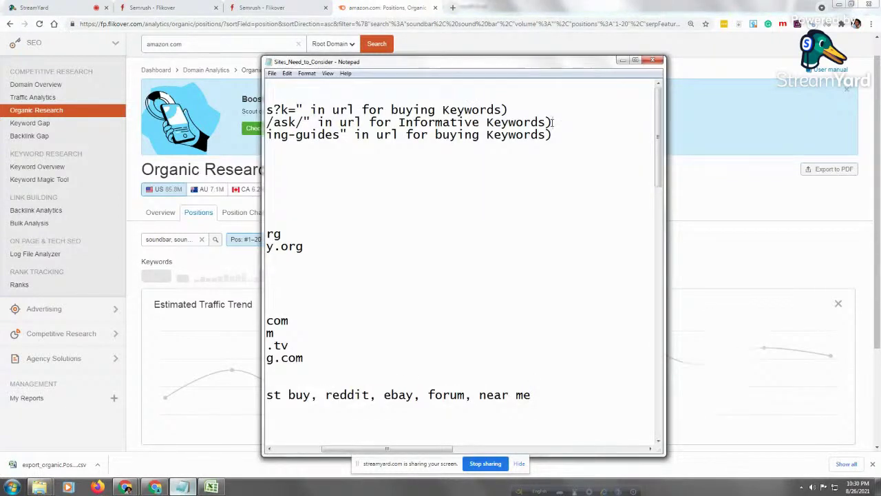
pyautogui.hotkey('shift', 'Home')
pyautogui.hotkey('ctrl', 'c')
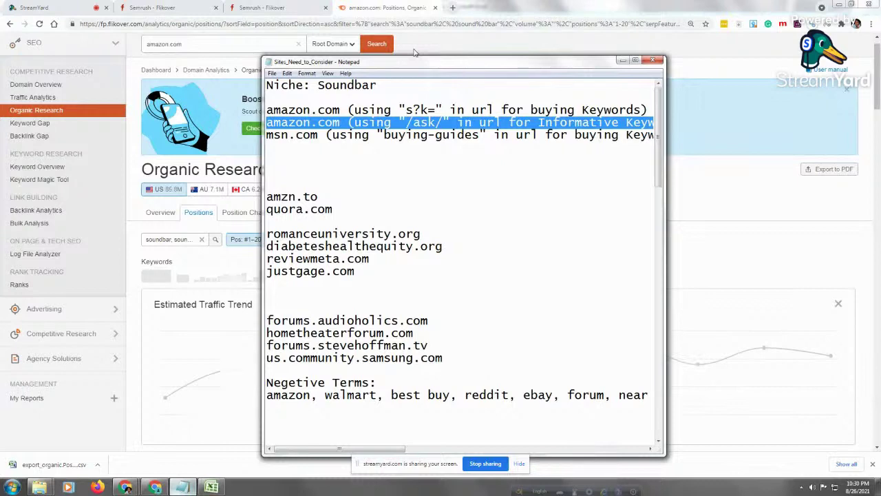
pyautogui.click(95, 7)
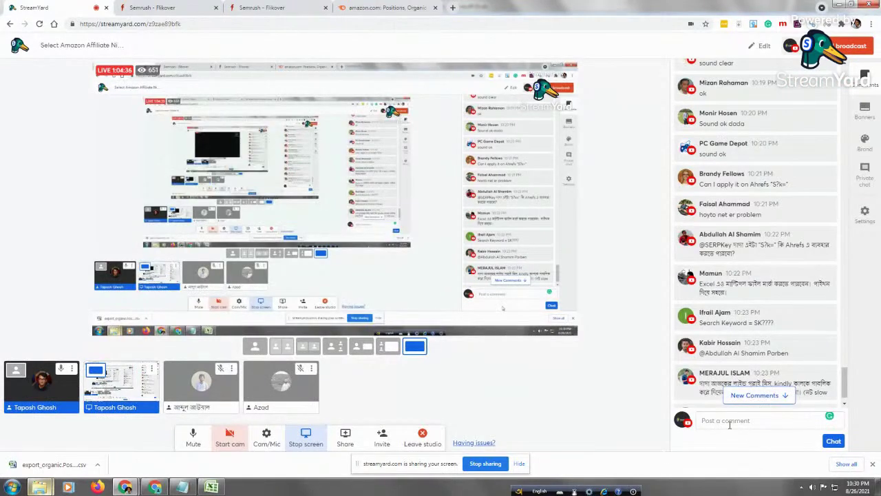
pyautogui.click(729, 422)
pyautogui.hotkey('ctrl', 'v')
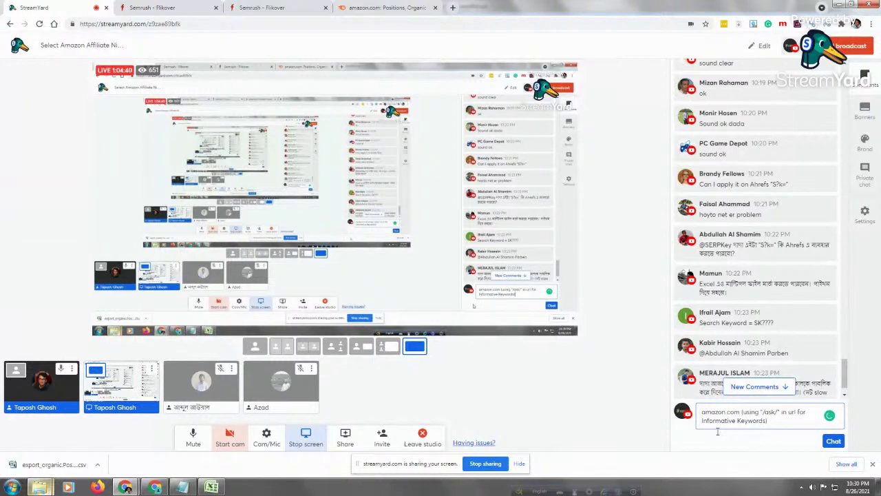
# Switch back to Semrush and export all filtered amazon.com organic search positions as CSV
pyautogui.hotkey('ctrl', 'shift', 'Tab')
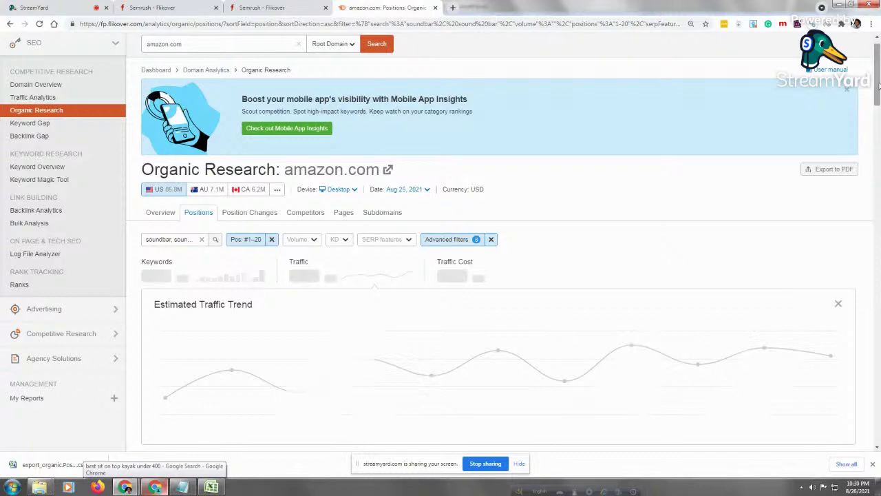
pyautogui.scroll(-1, 877, 93)
pyautogui.scroll(-1, 877, 95)
pyautogui.scroll(-2, 877, 102)
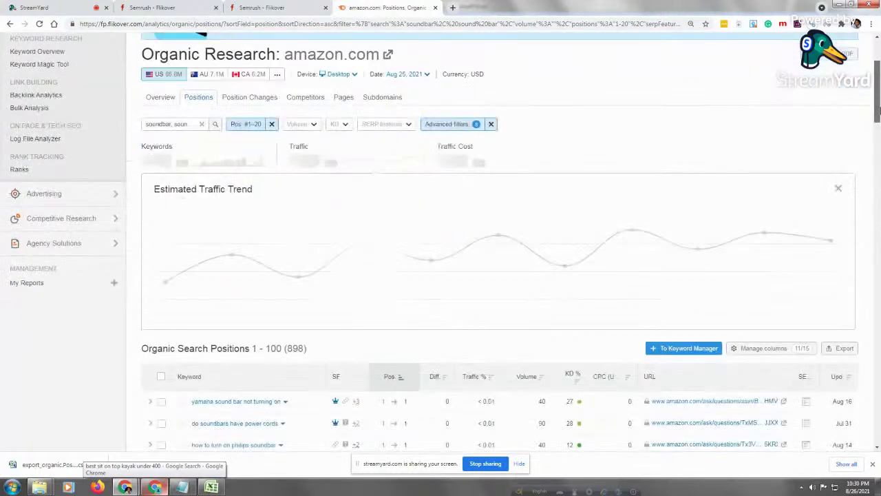
pyautogui.moveTo(877, 109); pyautogui.dragTo(878, 141)
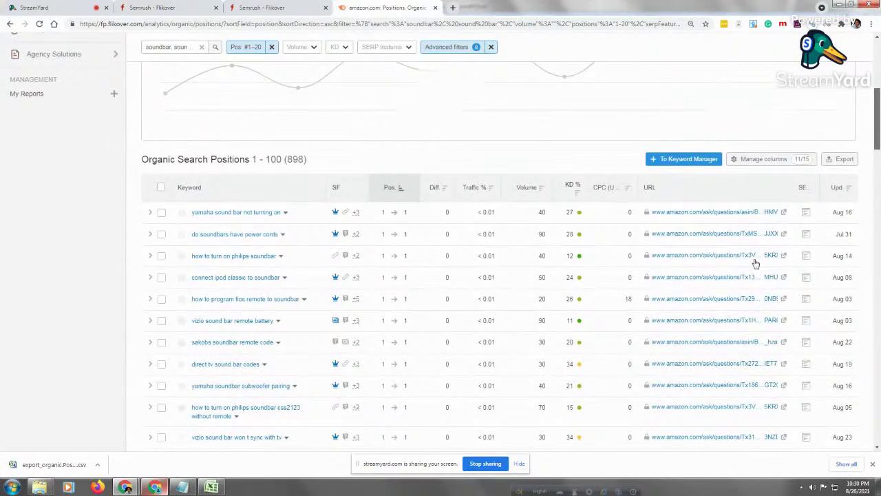
pyautogui.click(834, 162)
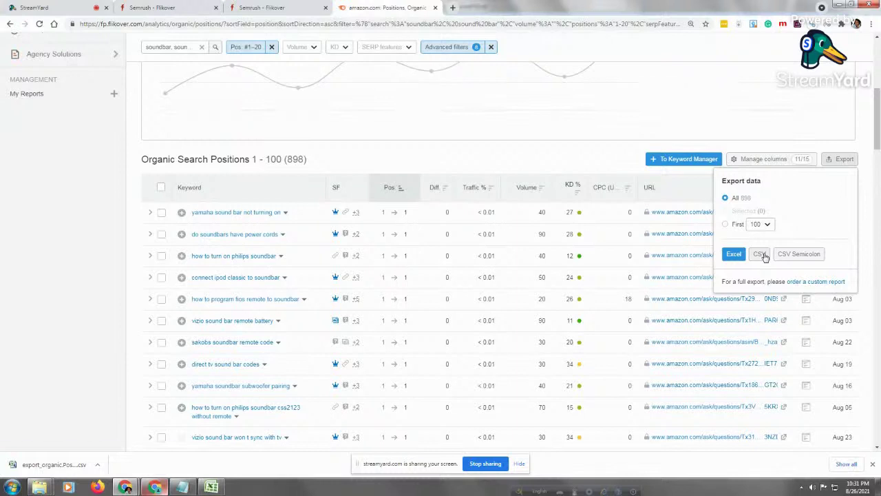
pyautogui.click(759, 254)
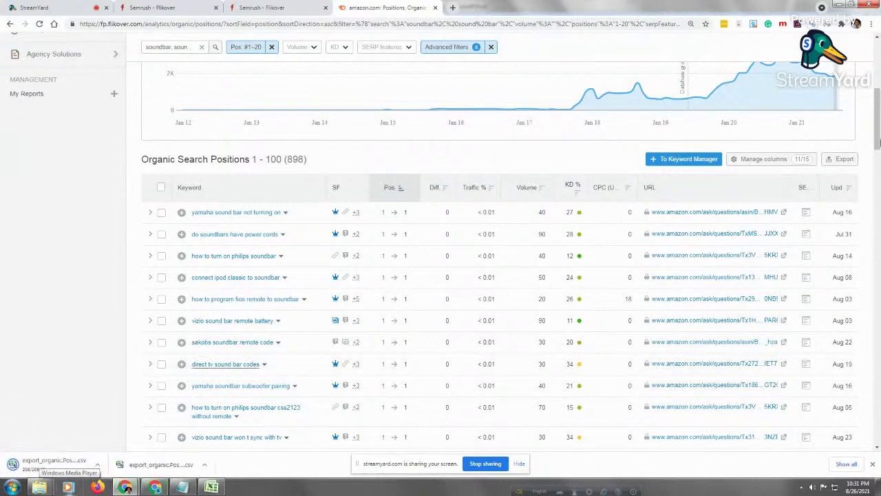
# Switch to the Notepad site list and highlight the msn.com entry to present it as the next site
pyautogui.scroll(5, 877, 142)
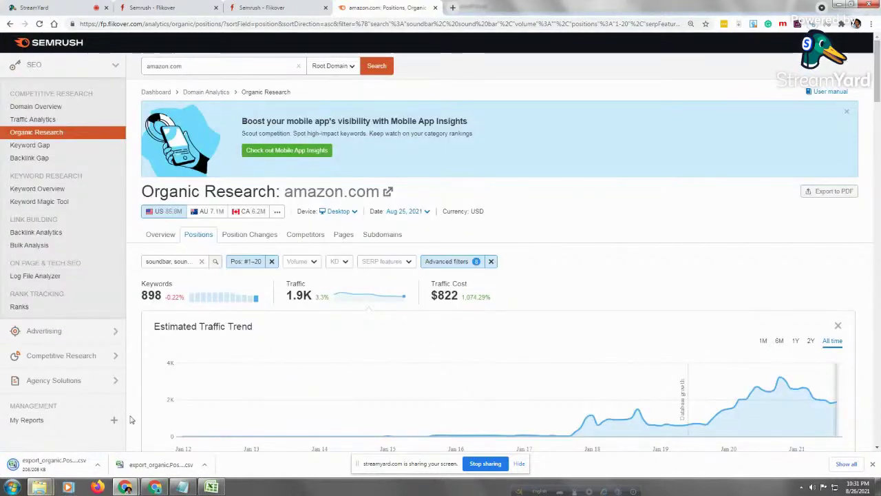
pyautogui.click(182, 486)
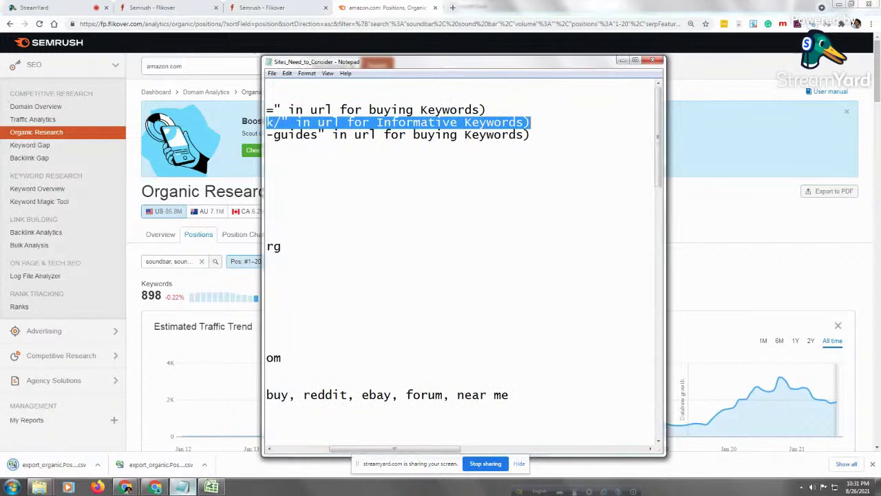
pyautogui.click(370, 165)
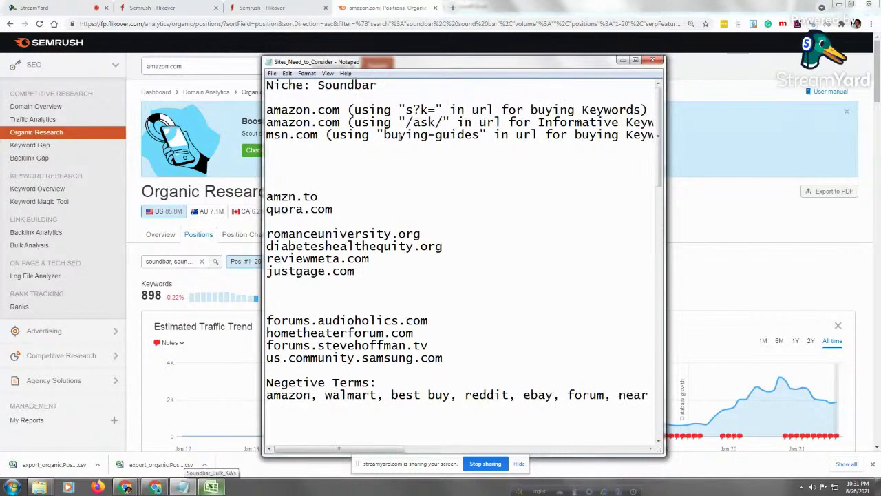
pyautogui.hotkey('shift', 'Right')
pyautogui.hotkey('shift', 'Right')
pyautogui.hotkey('shift', 'Right')
pyautogui.hotkey('shift', 'Right')
pyautogui.hotkey('shift', 'Right')
pyautogui.hotkey('shift', 'Right')
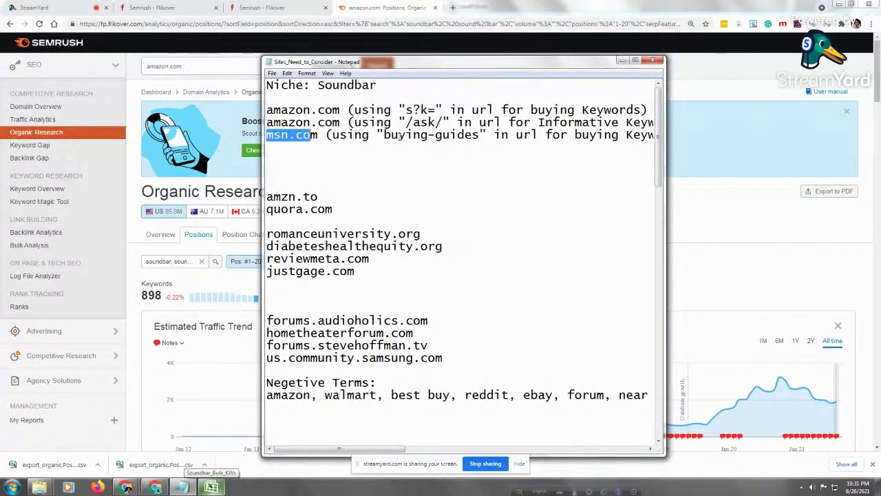
pyautogui.hotkey('shift', 'Right')
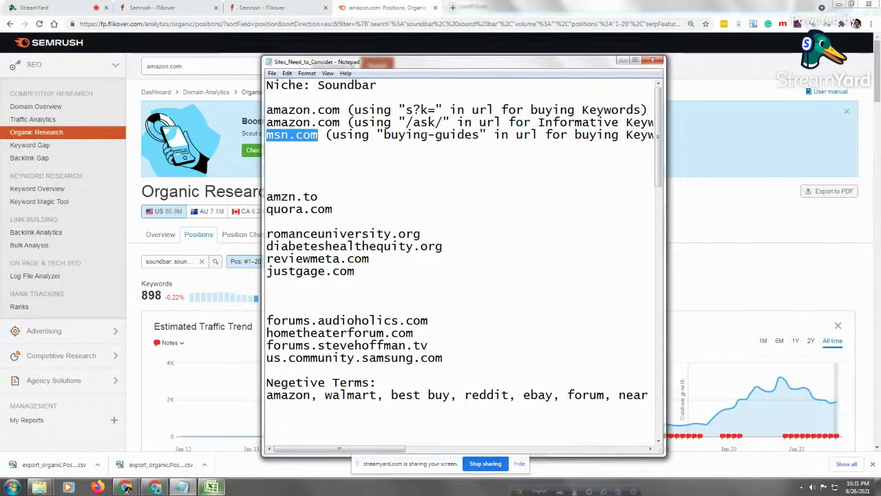
pyautogui.click(417, 167)
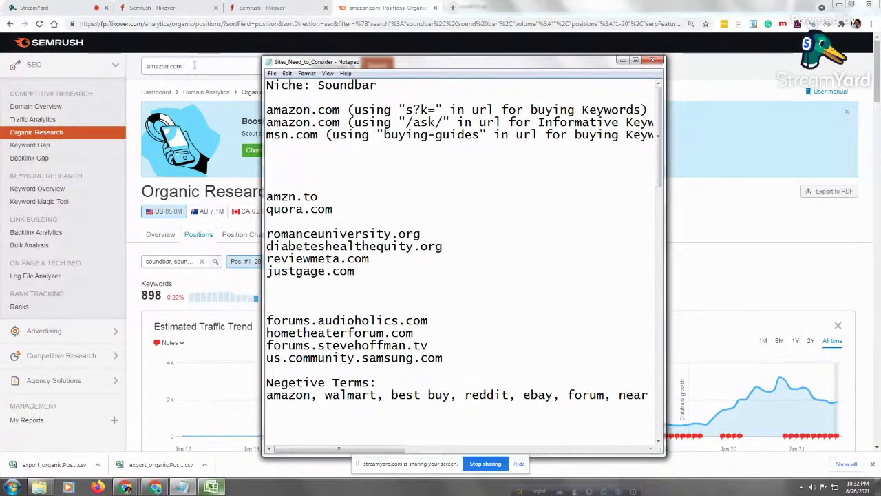
# Copy "msn.com" from the notes and search for it in Semrush Organic Research in place of amazon.com
pyautogui.moveTo(317, 135); pyautogui.dragTo(267, 136)
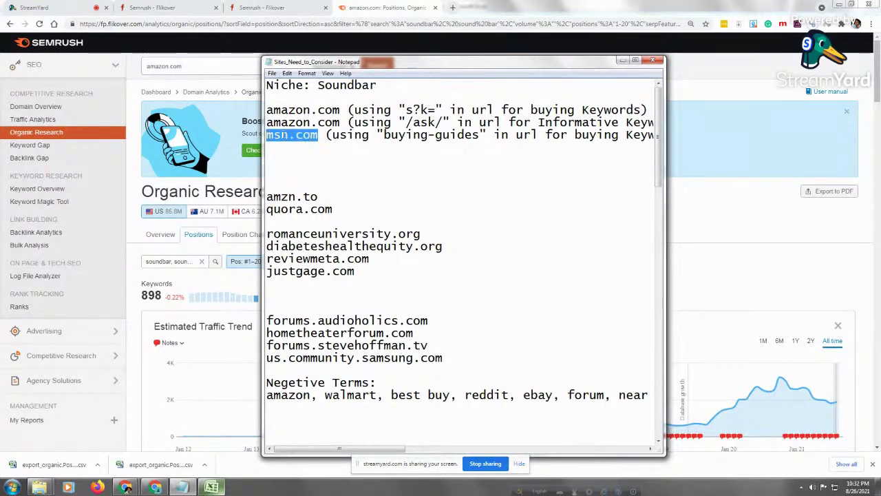
pyautogui.rightClick(297, 136)
pyautogui.click(305, 163)
pyautogui.click(232, 78)
pyautogui.moveTo(183, 67); pyautogui.dragTo(144, 66)
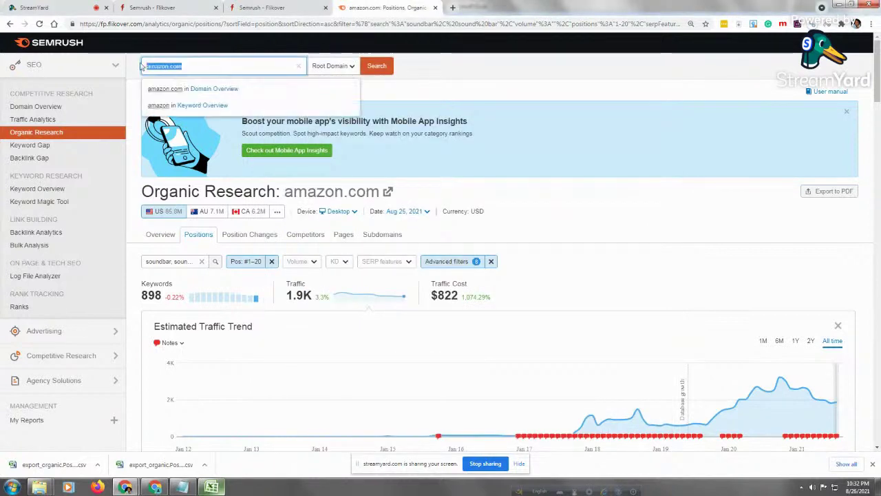
pyautogui.rightClick(154, 67)
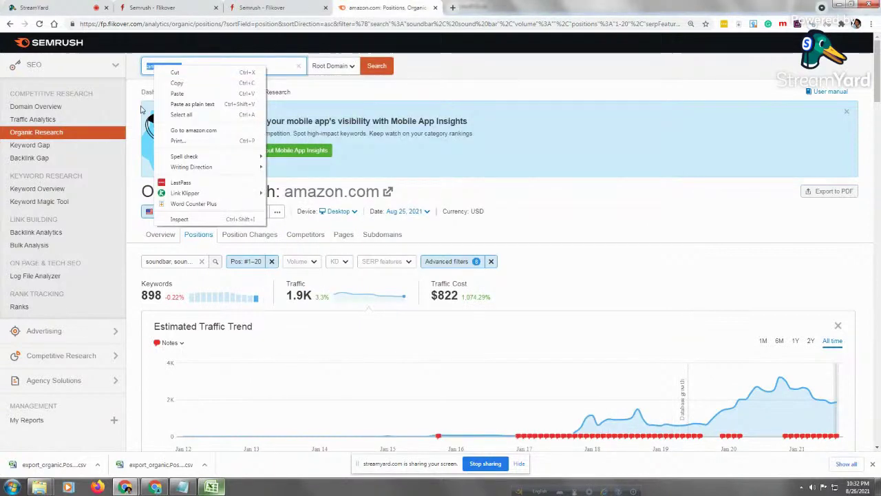
pyautogui.click(194, 94)
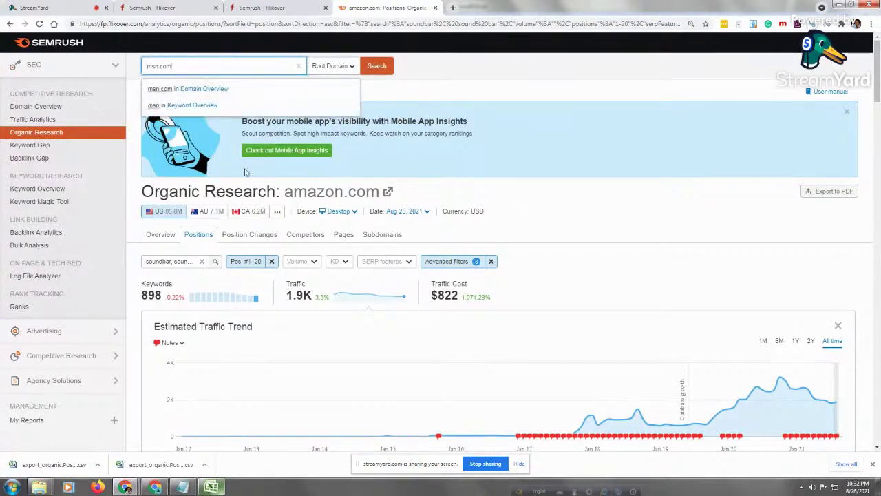
pyautogui.click(377, 65)
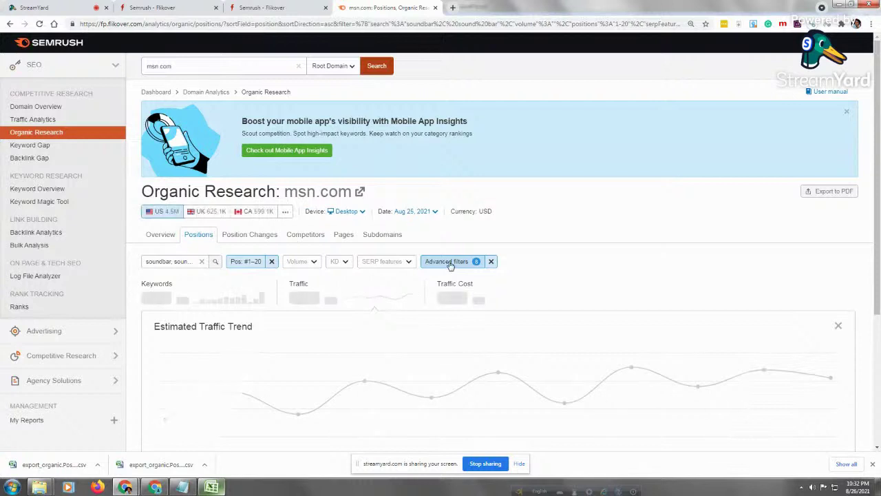
# Change the included URL condition to "buying-guides", copied from the notes, and apply the advanced filters to the msn.com positions
pyautogui.click(448, 262)
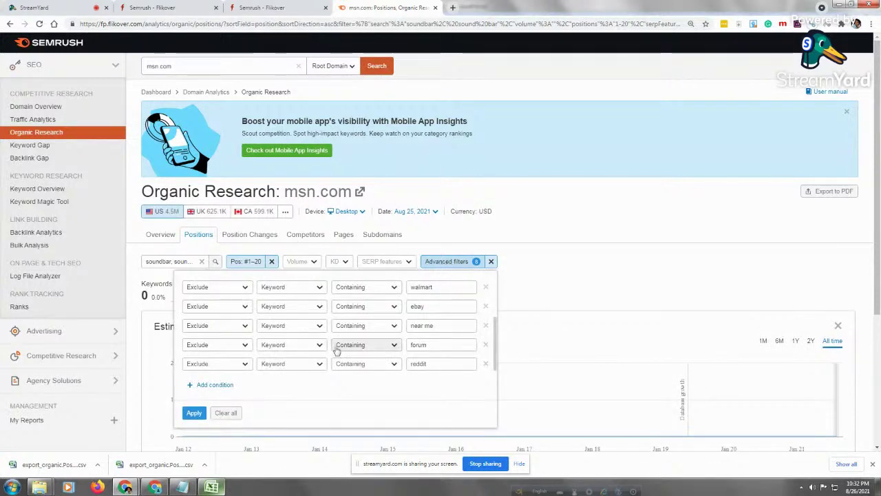
pyautogui.moveTo(493, 342); pyautogui.dragTo(492, 303)
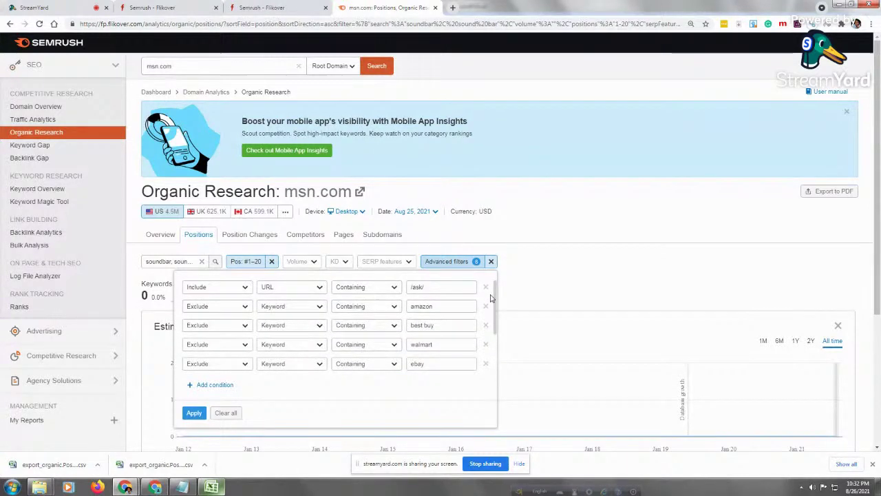
pyautogui.tripleClick(416, 287)
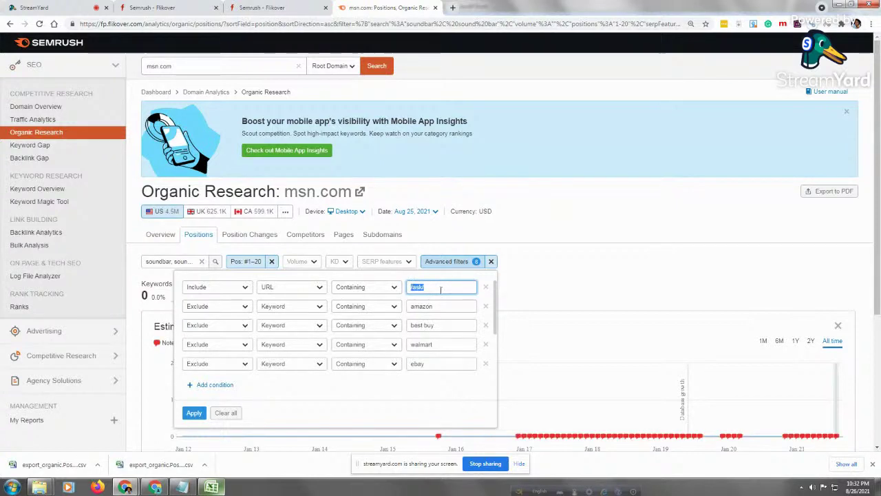
pyautogui.click(181, 486)
pyautogui.moveTo(384, 134); pyautogui.dragTo(480, 134)
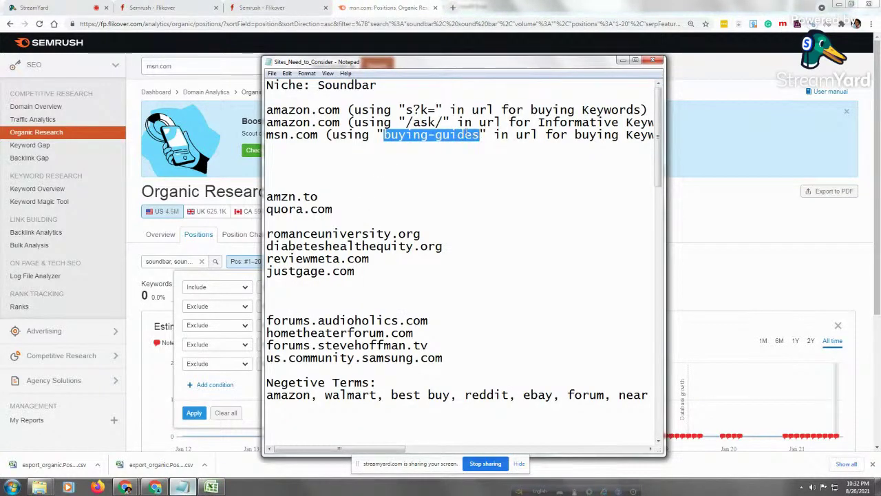
pyautogui.rightClick(466, 133)
pyautogui.click(489, 164)
pyautogui.hotkey('alt', 'Tab')
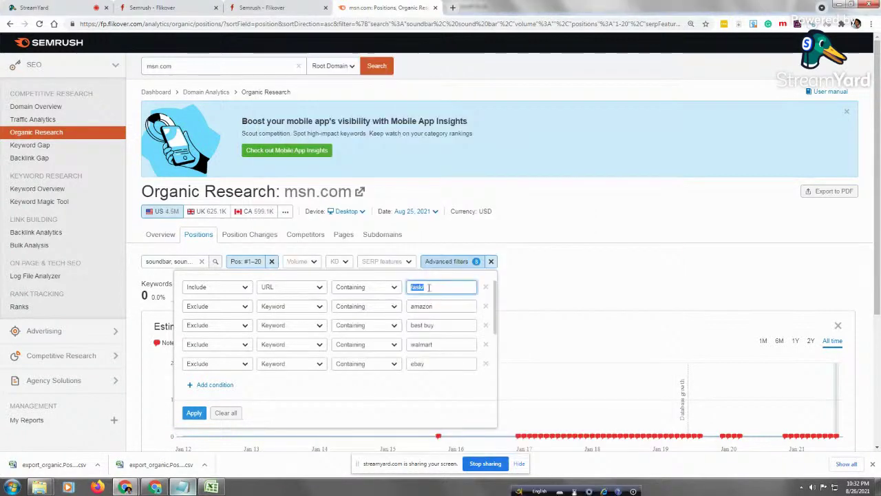
pyautogui.rightClick(423, 284)
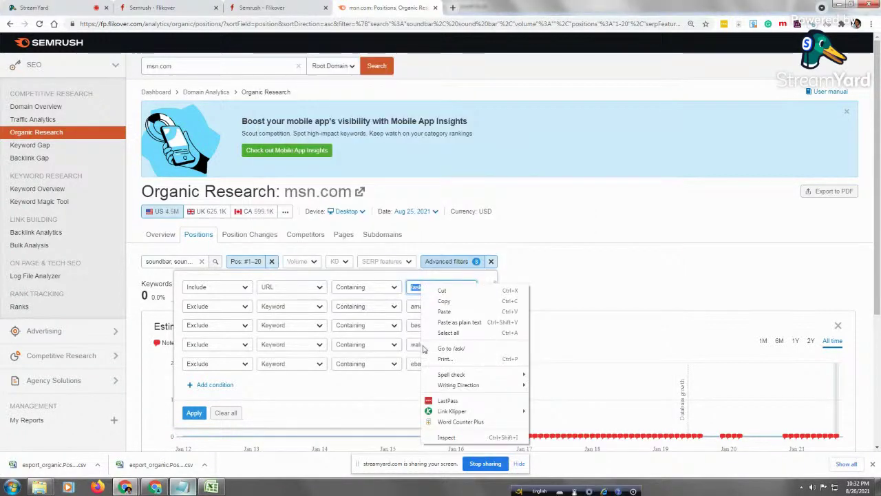
pyautogui.click(449, 313)
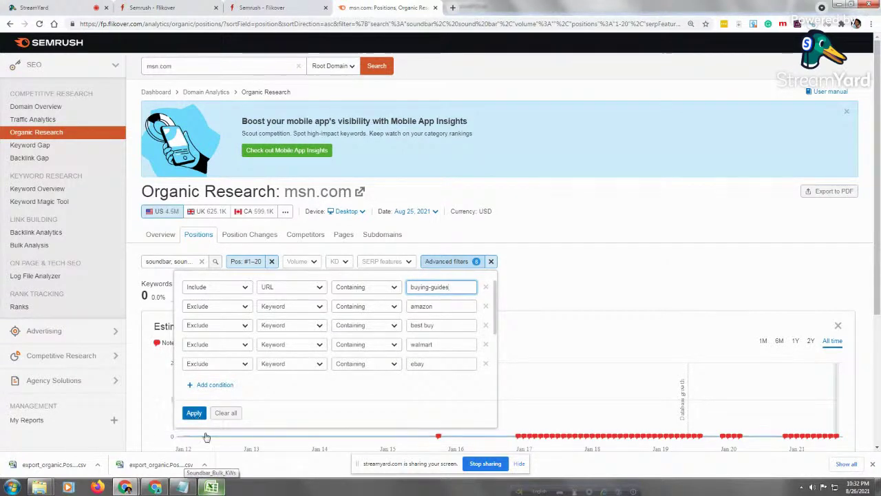
pyautogui.click(193, 412)
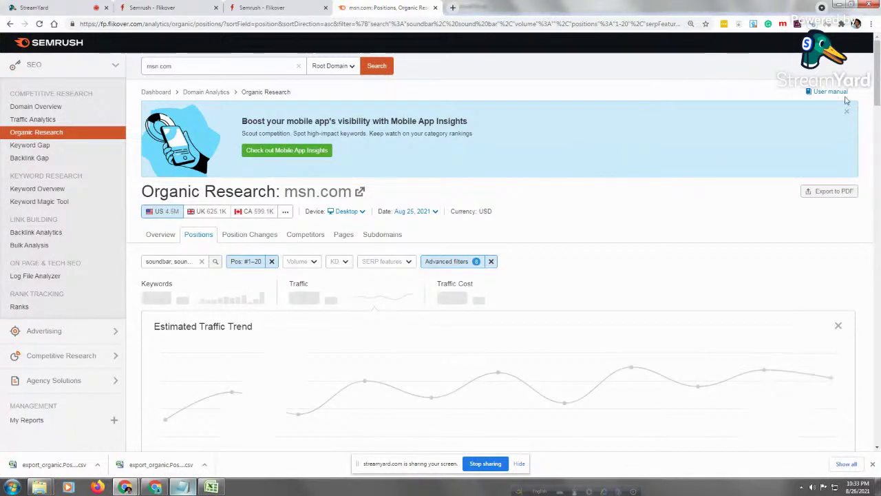
# Copy the keyword filter text "soundbar, sound bar" into the notes on the blank line above amzn.to
pyautogui.moveTo(878, 66); pyautogui.dragTo(873, 102)
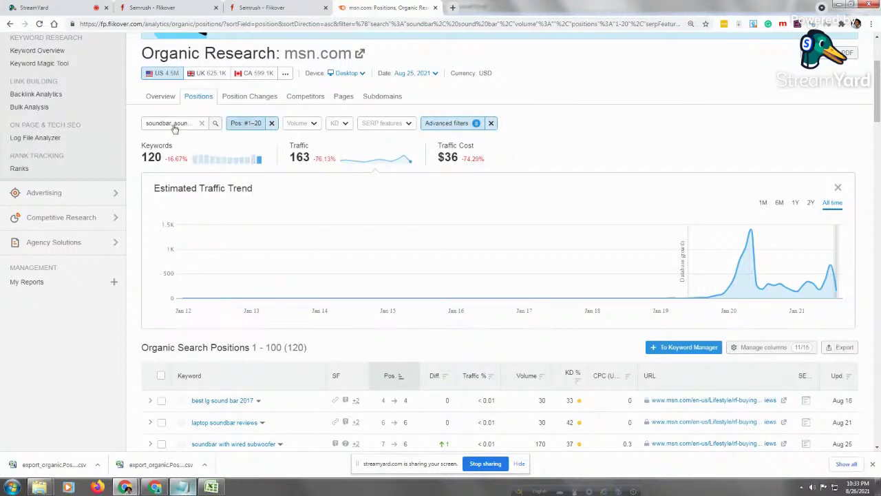
pyautogui.click(156, 124)
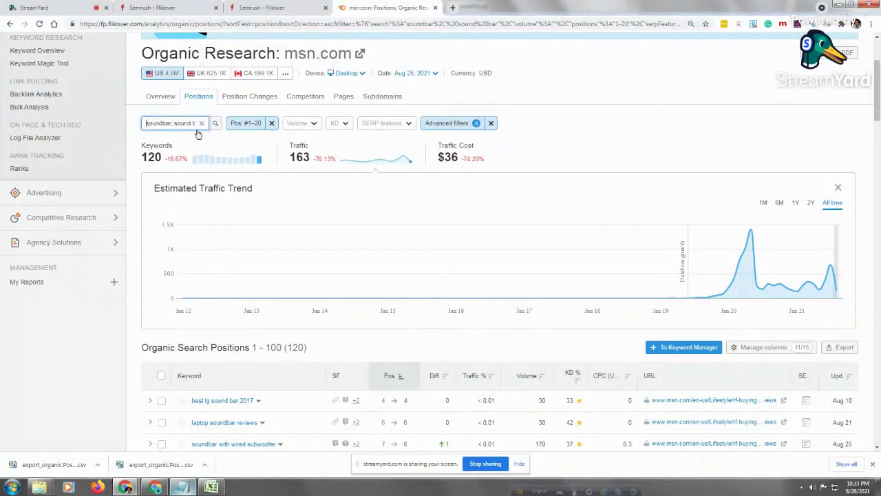
pyautogui.hotkey('ctrl', 'a')
pyautogui.click(181, 486)
pyautogui.click(307, 171)
pyautogui.rightClick(306, 172)
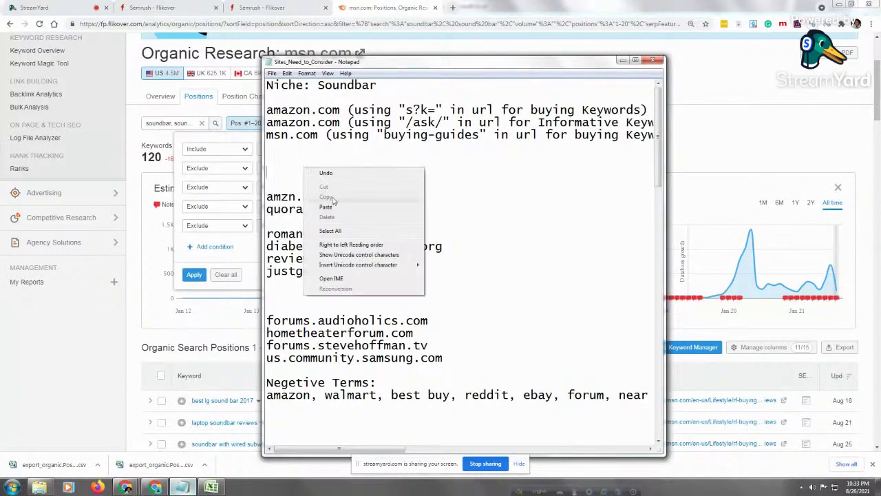
pyautogui.click(317, 209)
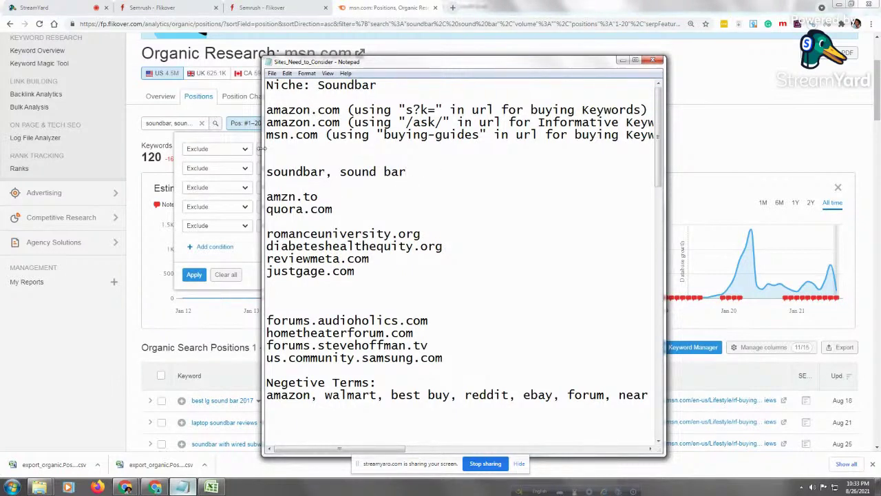
# Export all filtered msn.com organic positions as a CSV file
pyautogui.click(693, 4)
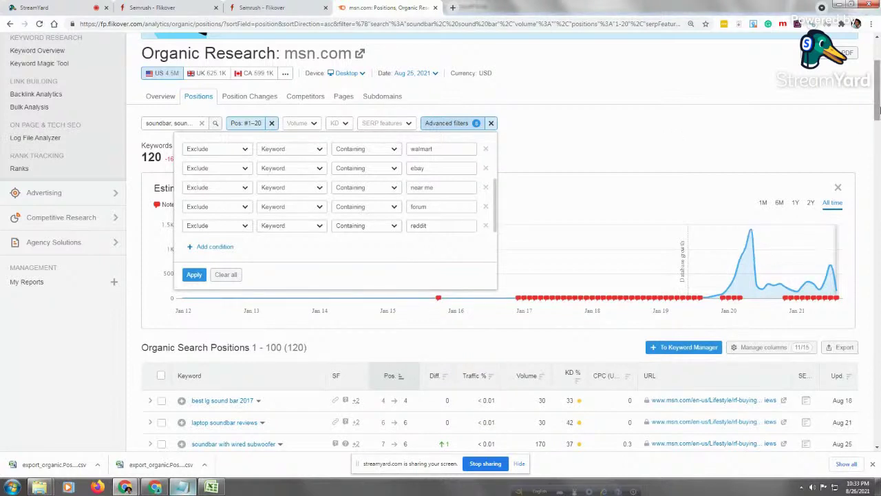
pyautogui.scroll(-1, 878, 110)
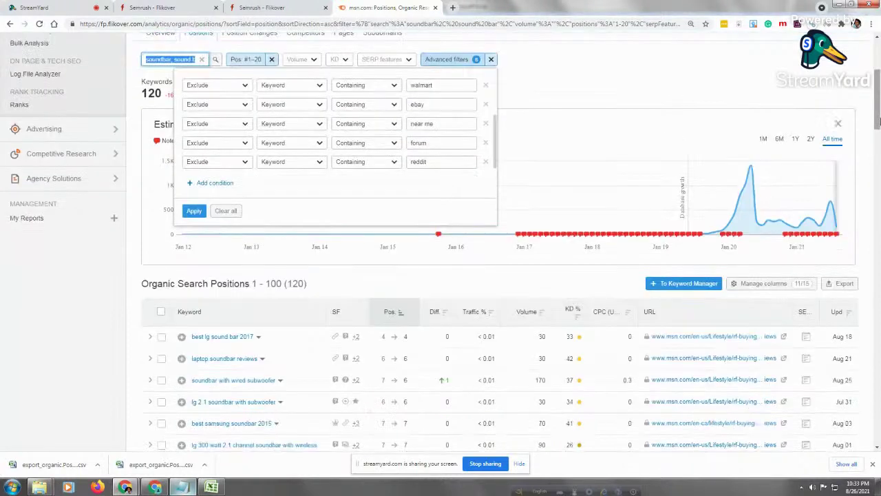
pyautogui.click(840, 284)
pyautogui.click(838, 284)
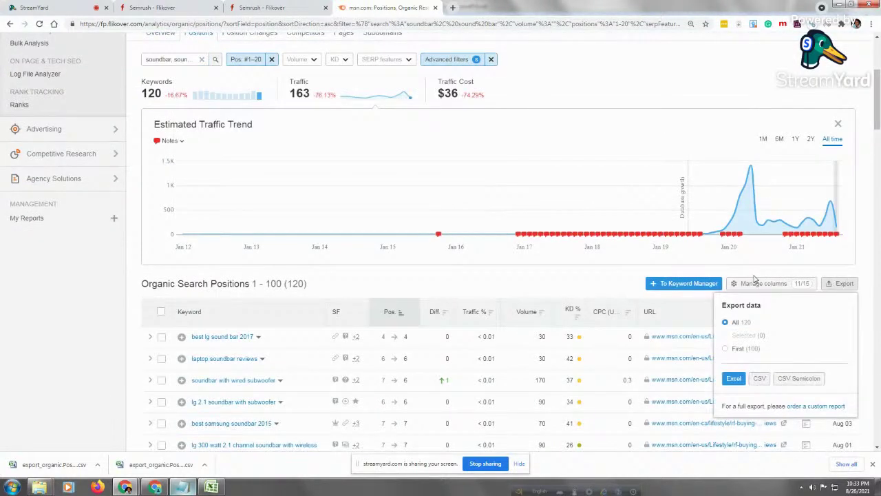
pyautogui.click(760, 379)
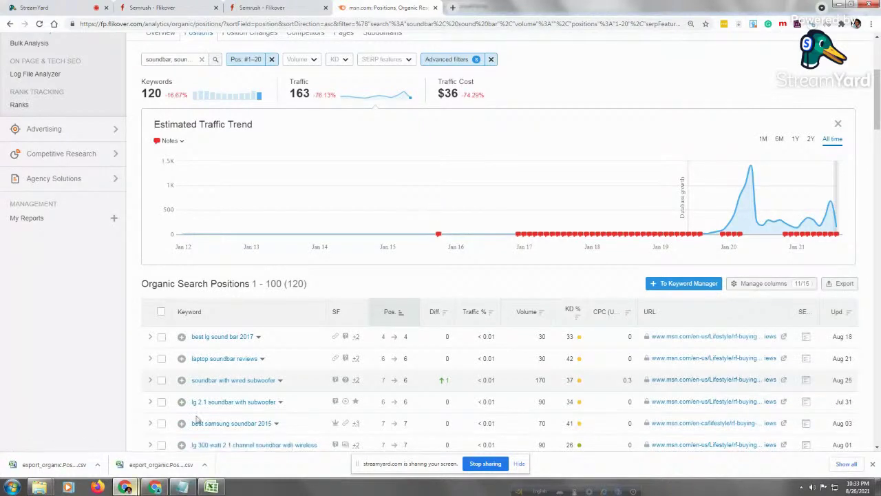
# Copy the full msn.com "buying-guides" line from the notes into the StreamYard live comment box, and return to Semrush
pyautogui.click(183, 488)
pyautogui.click(274, 140)
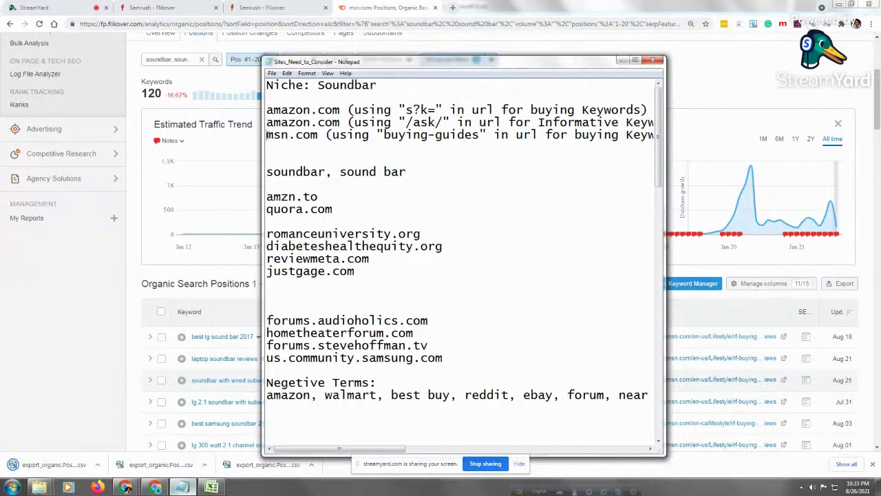
pyautogui.hotkey('shift', 'End')
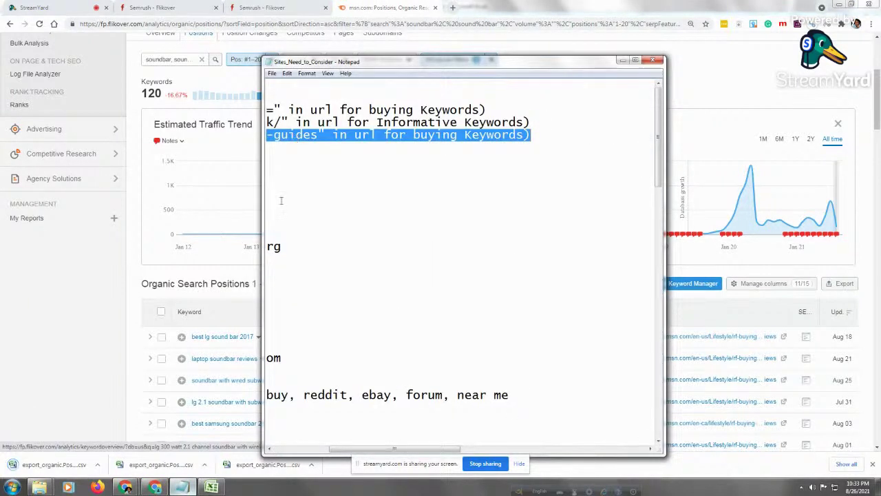
pyautogui.click(33, 7)
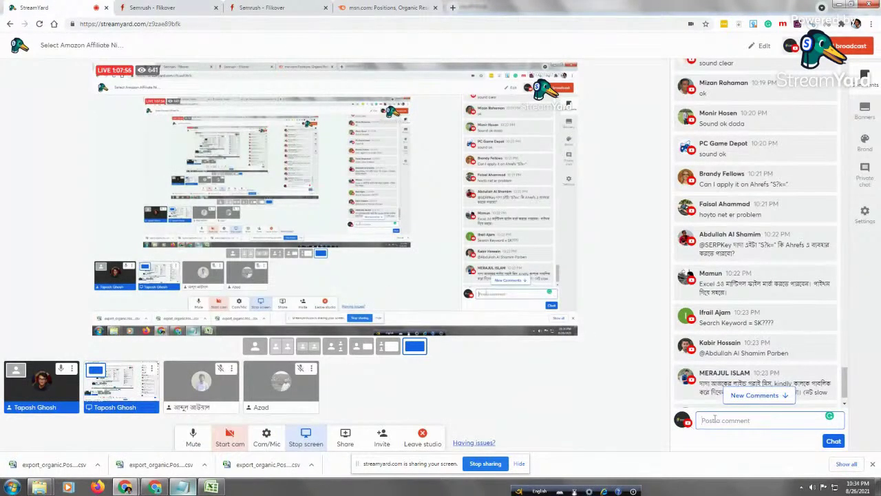
pyautogui.hotkey('ctrl', 'v')
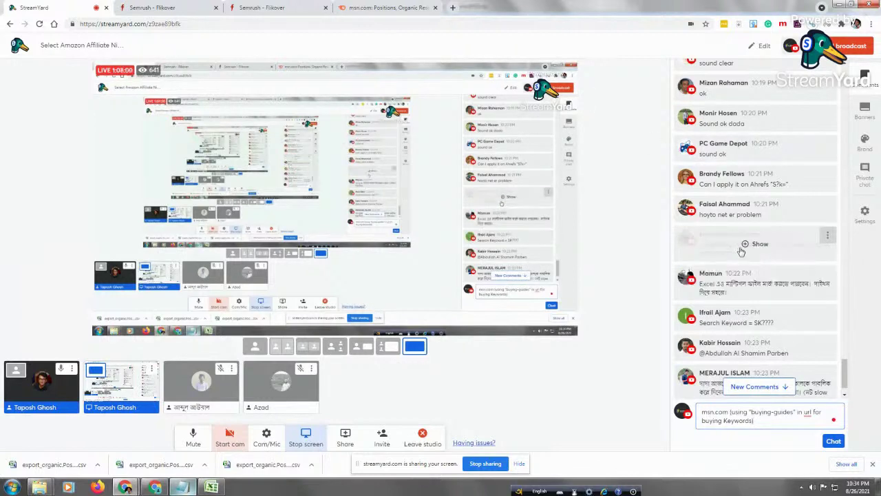
pyautogui.click(387, 7)
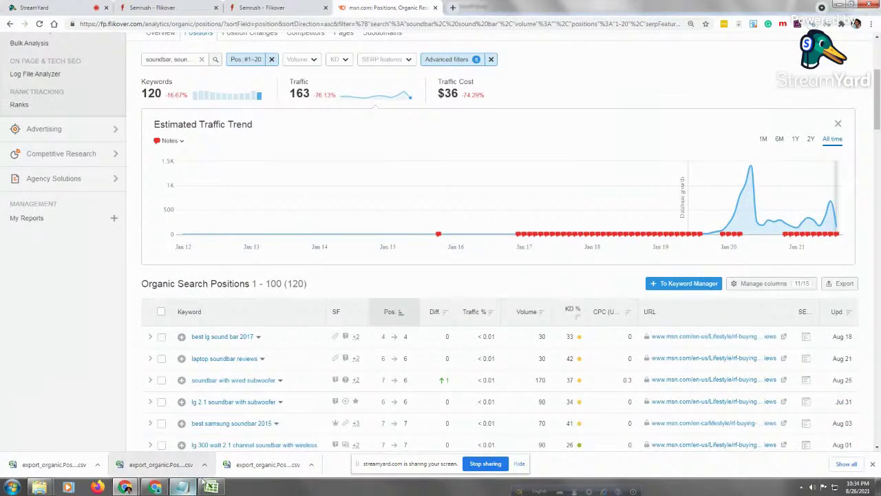
# Remove the "soundbar, sound bar" line and its extra blank line from the Notepad site list
pyautogui.click(181, 486)
pyautogui.click(342, 134)
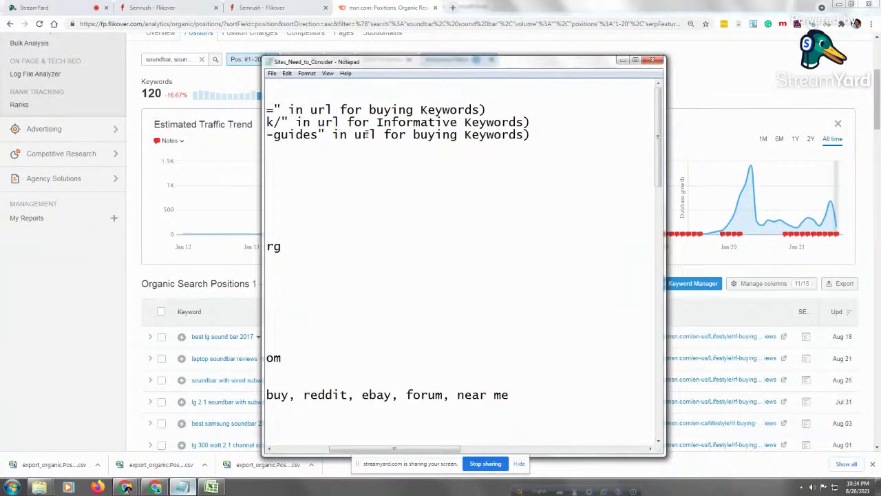
pyautogui.press('Down')
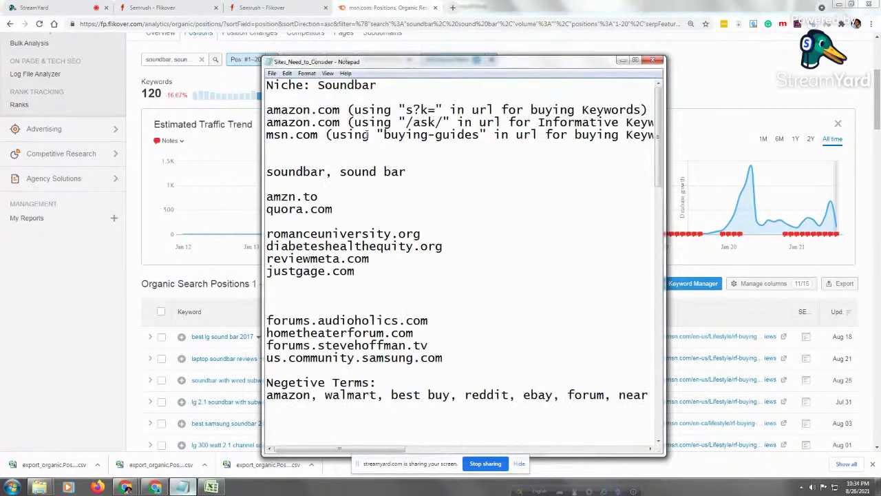
pyautogui.hotkey('shift', 'End')
pyautogui.hotkey('ctrl', 'x')
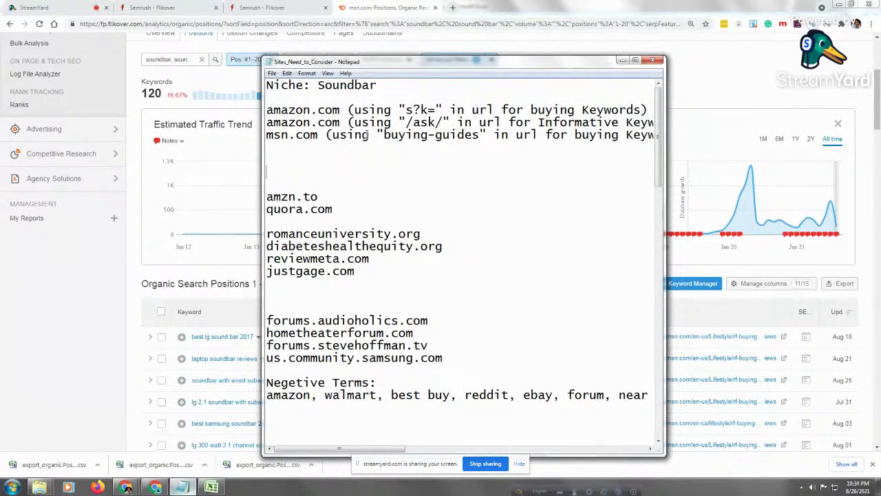
pyautogui.press('Delete')
pyautogui.press('Delete')
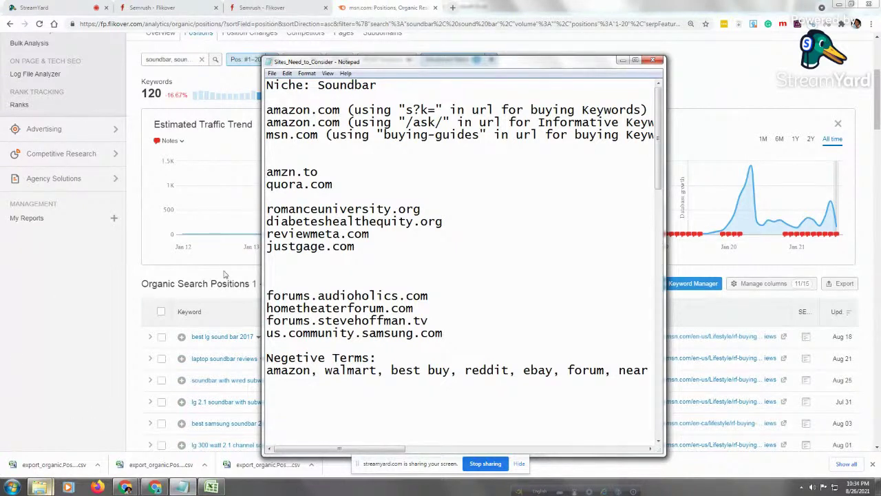
# Highlight "amzn.to" in the notes to present it as the next site, copy it, and return to Semrush
pyautogui.moveTo(320, 171); pyautogui.dragTo(266, 172)
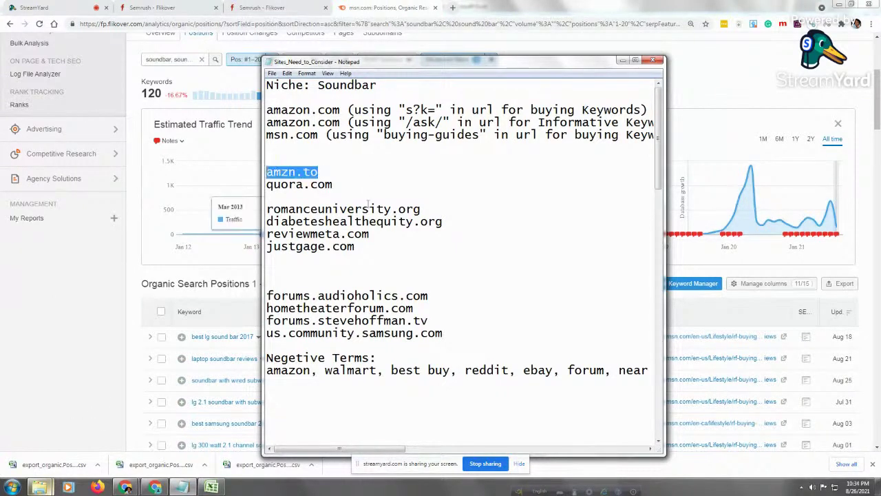
pyautogui.click(339, 177)
pyautogui.moveTo(318, 172); pyautogui.dragTo(265, 172)
pyautogui.click(322, 172)
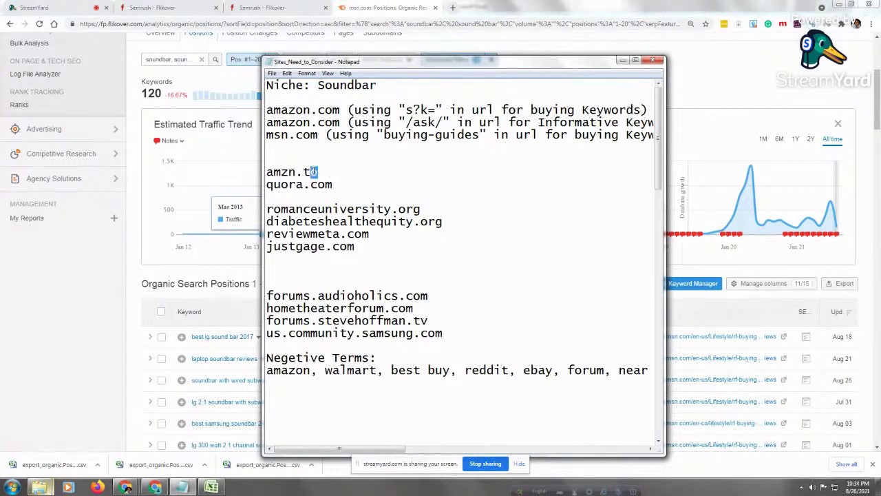
pyautogui.moveTo(313, 172)
pyautogui.mouseDown()
pyautogui.moveTo(273, 172)
pyautogui.moveTo(318, 172)
pyautogui.mouseUp()
pyautogui.click(273, 172)
pyautogui.rightClick(317, 173)
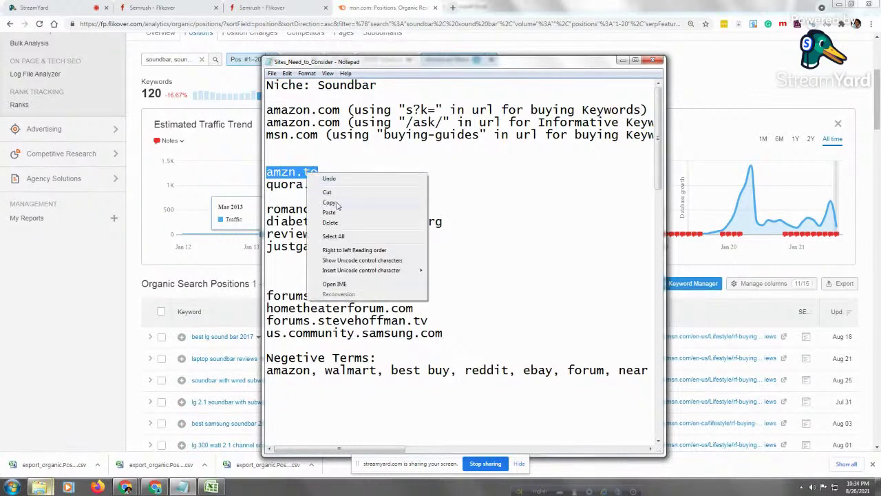
pyautogui.click(330, 202)
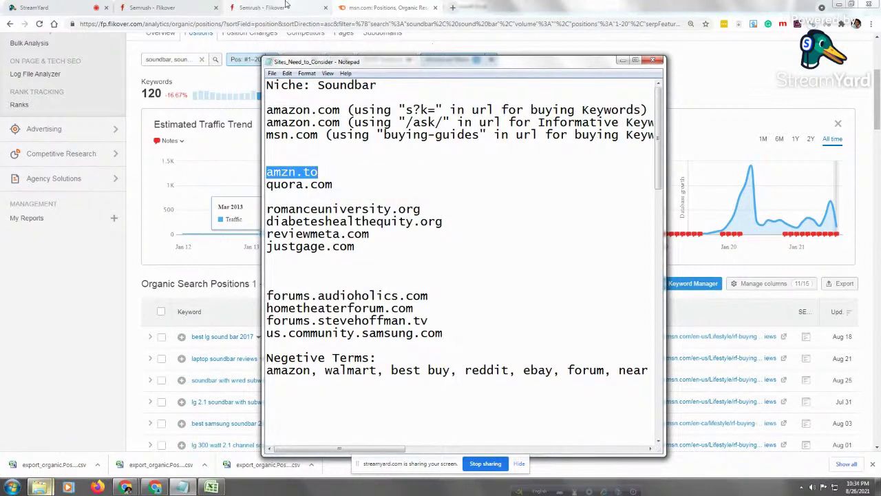
pyautogui.click(386, 7)
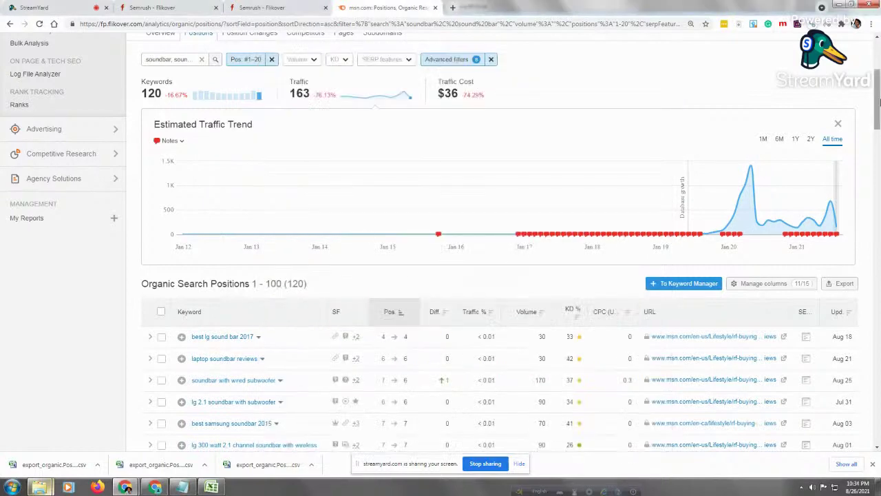
# Delete the included URL condition "buying-guides" from the advanced filters and apply the remaining exclusions
pyautogui.moveTo(876, 75); pyautogui.dragTo(876, 44)
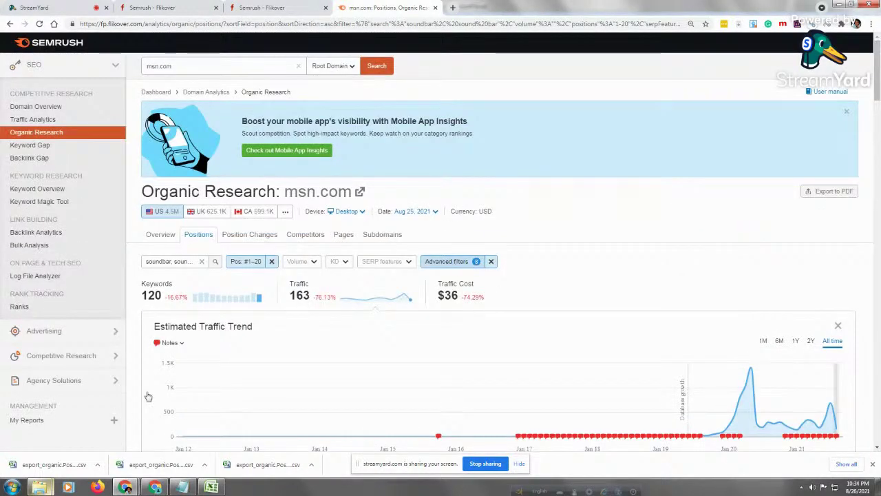
pyautogui.click(451, 262)
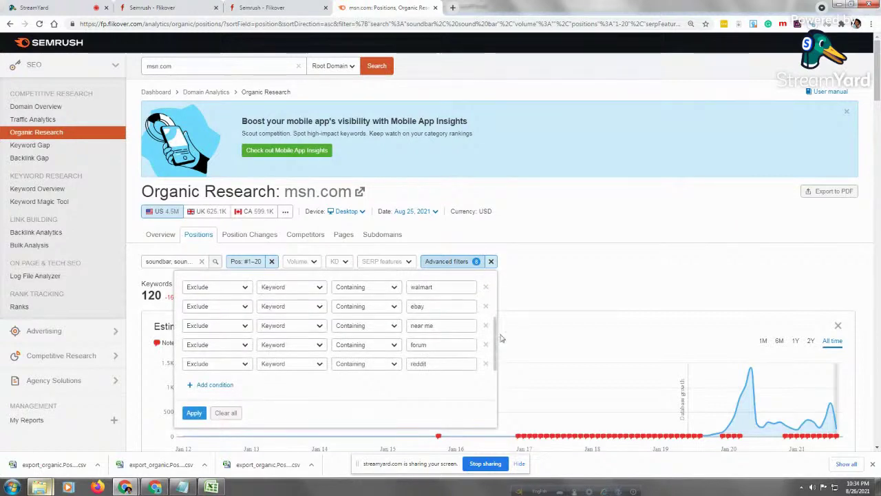
pyautogui.moveTo(497, 340); pyautogui.dragTo(496, 291)
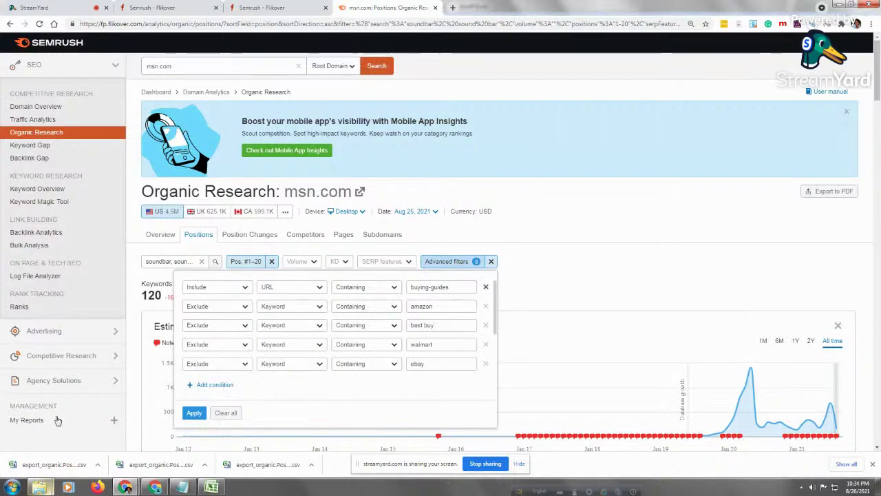
pyautogui.scroll(-1, 231, 412)
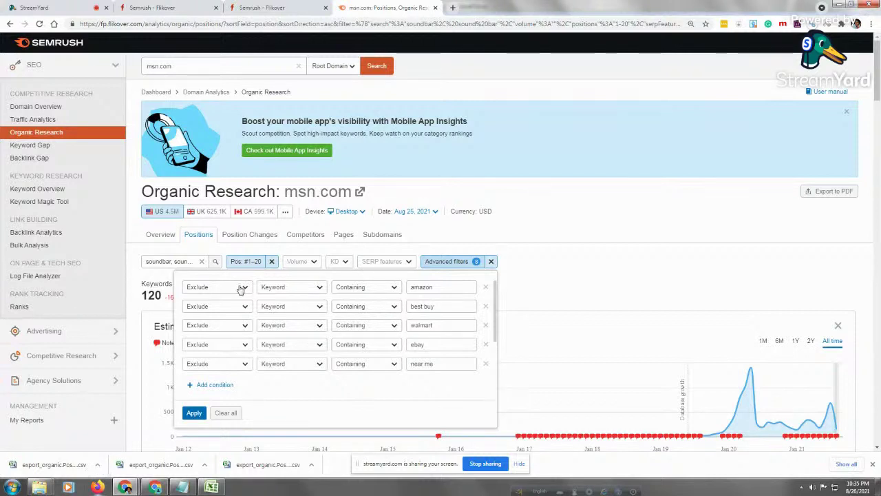
pyautogui.press('Return')
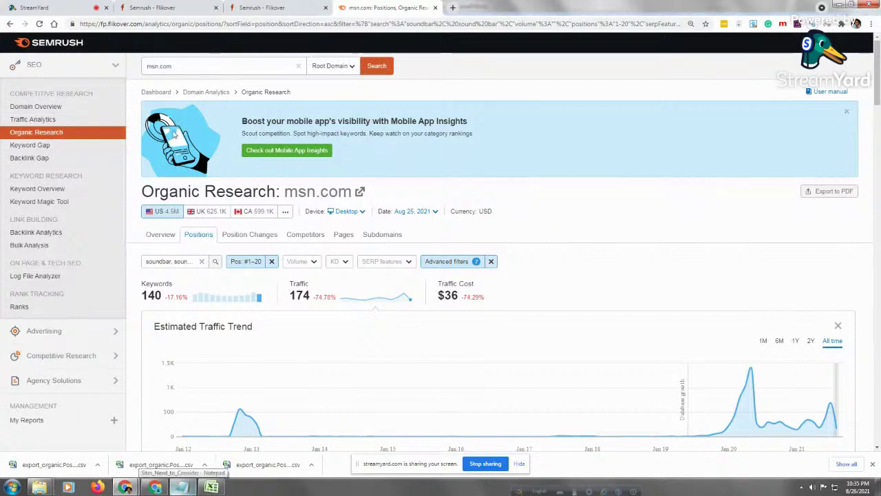
# Search Organic Research for "amzn.to" in place of msn.com
pyautogui.click(191, 71)
pyautogui.hotkey('ctrl', 'a')
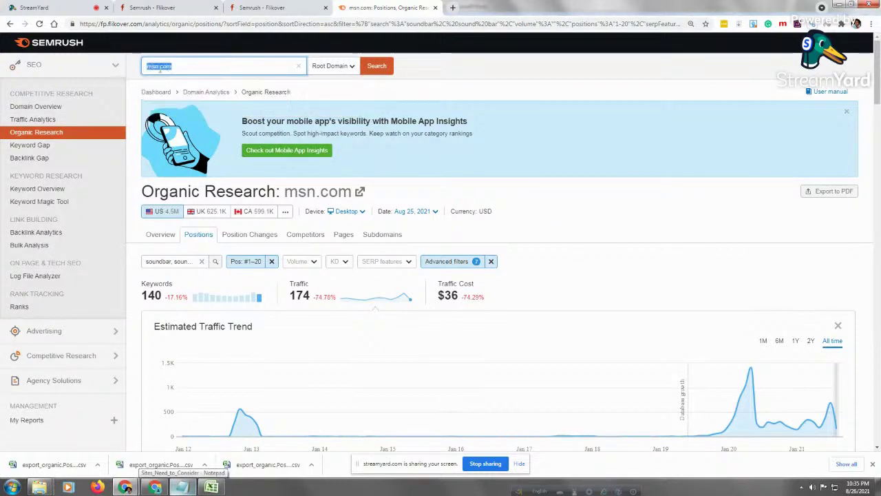
pyautogui.rightClick(160, 70)
pyautogui.press('Escape')
pyautogui.write('amzn.to')
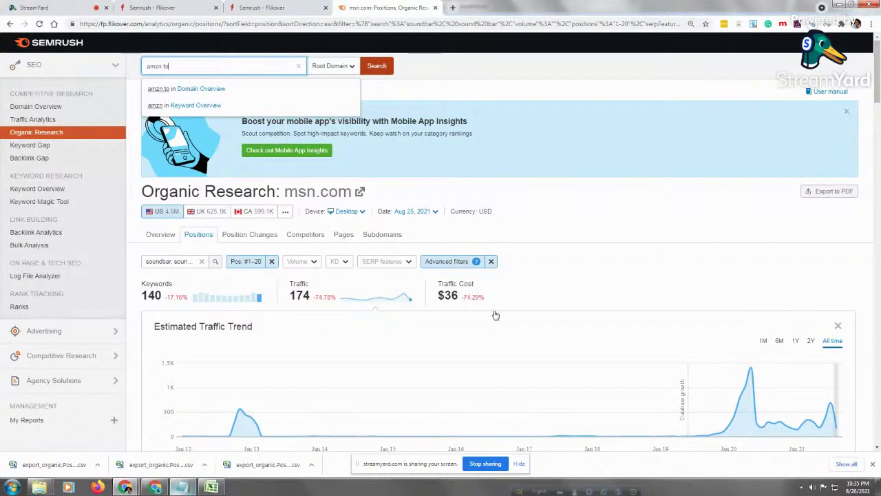
pyautogui.press('Return')
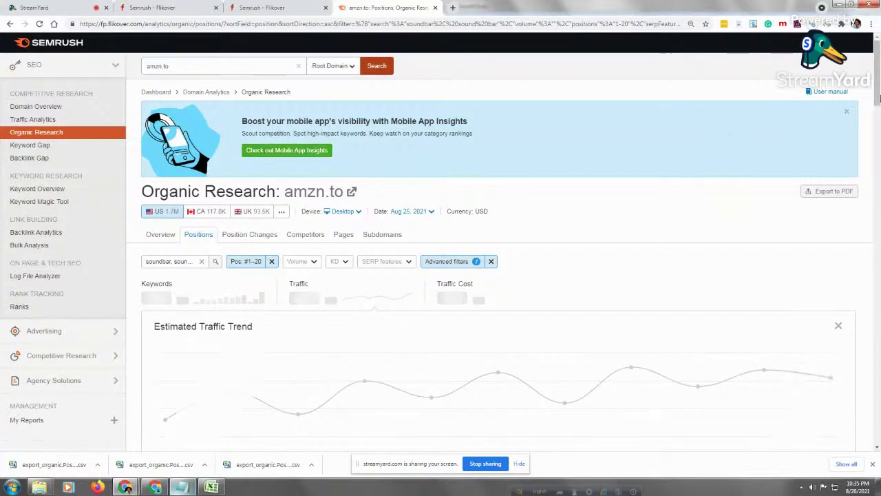
# Look through the filtered amzn.to soundbar keywords, checking their positions, volumes and keyword difficulty
pyautogui.scroll(-3, 879, 98)
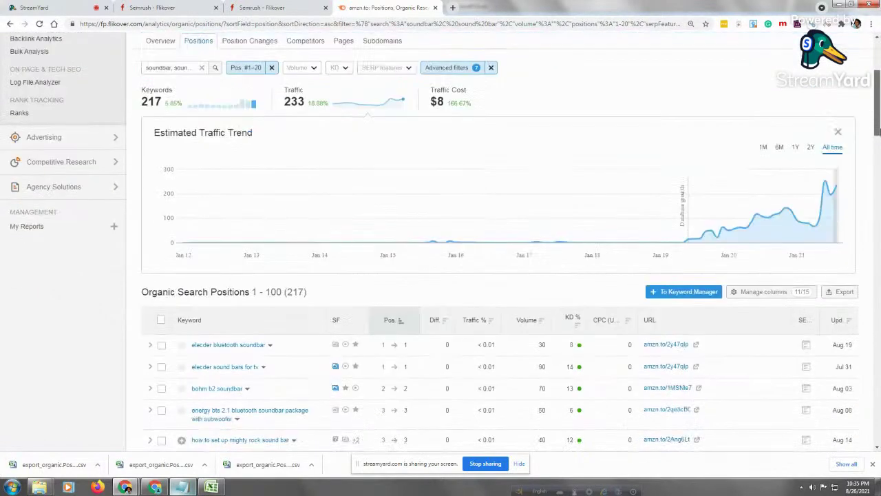
pyautogui.moveTo(877, 134); pyautogui.dragTo(877, 137)
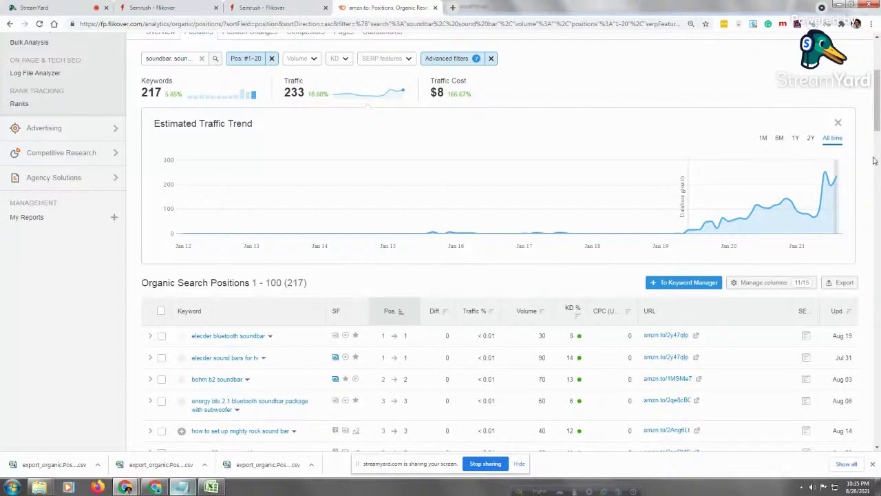
pyautogui.moveTo(877, 126); pyautogui.dragTo(877, 146)
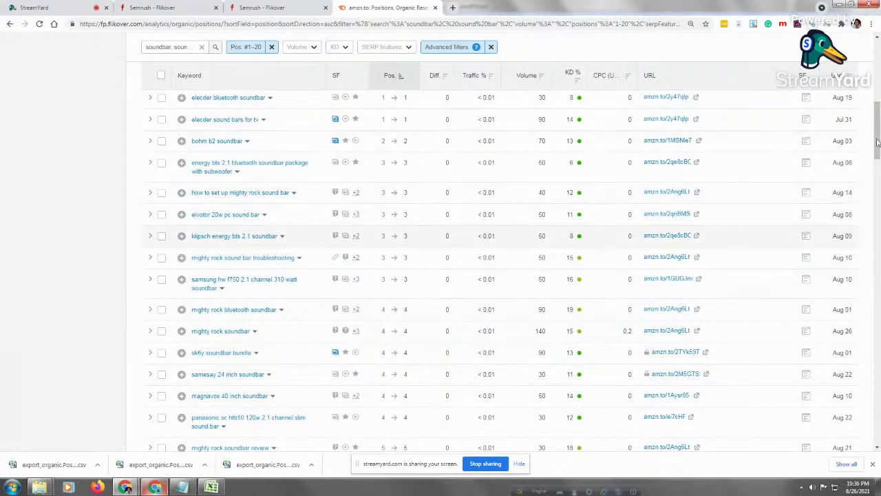
pyautogui.moveTo(877, 143); pyautogui.dragTo(879, 216)
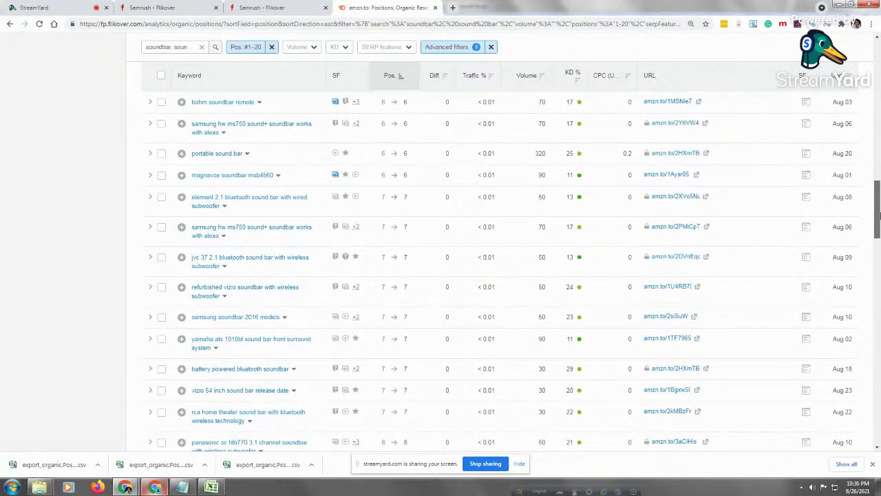
pyautogui.moveTo(878, 215); pyautogui.dragTo(877, 58)
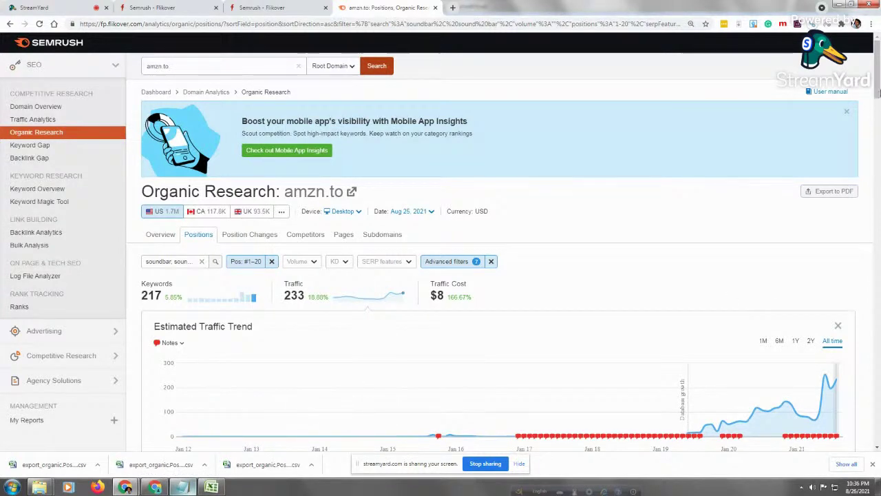
# Export all filtered amzn.to organic positions as a CSV file
pyautogui.scroll(-3, 879, 92)
pyautogui.scroll(1, 878, 96)
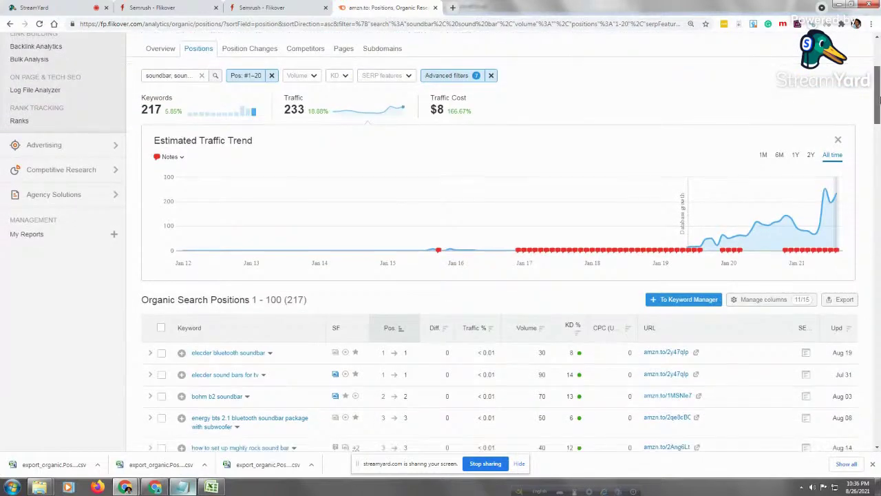
pyautogui.scroll(-2, 878, 100)
pyautogui.click(846, 208)
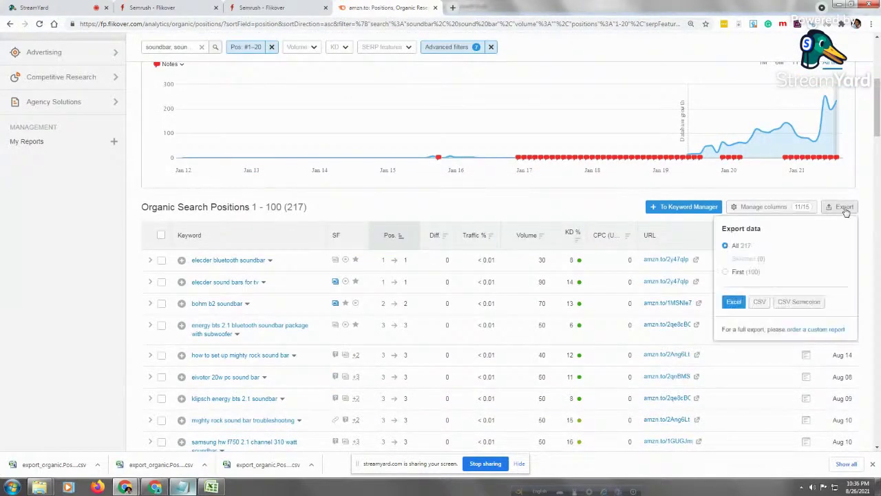
pyautogui.click(758, 303)
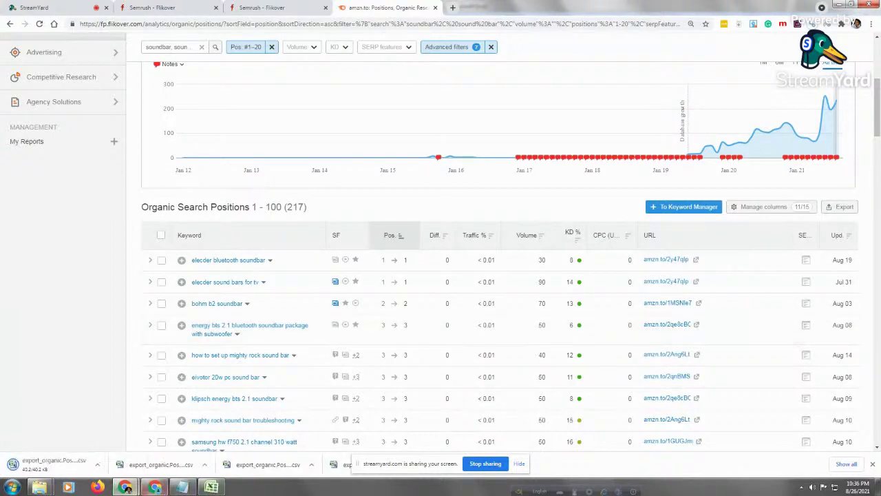
# Move the "amzn.to" entry in the Notepad site list to the line directly below msn.com
pyautogui.click(182, 487)
pyautogui.click(367, 184)
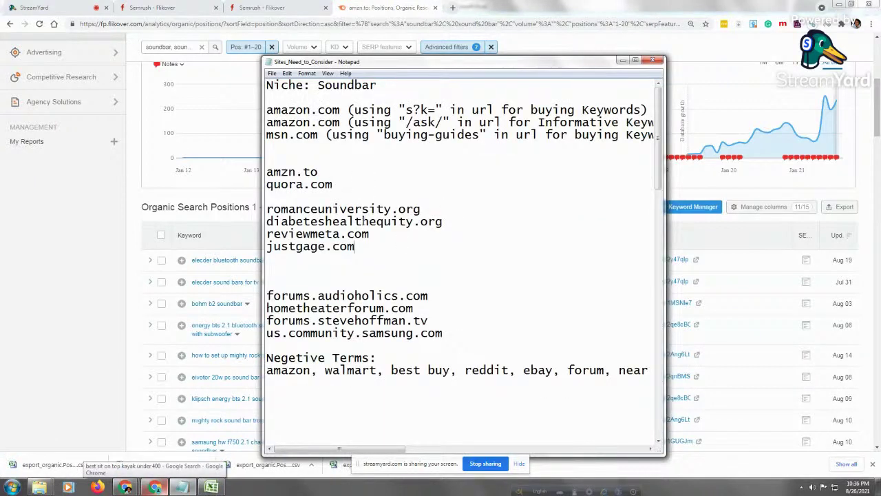
pyautogui.moveTo(267, 174); pyautogui.dragTo(317, 173)
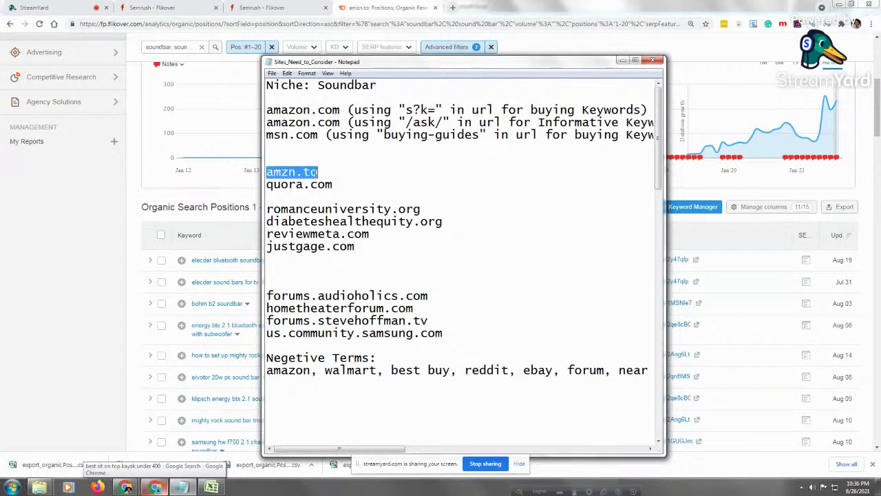
pyautogui.rightClick(318, 174)
pyautogui.click(327, 191)
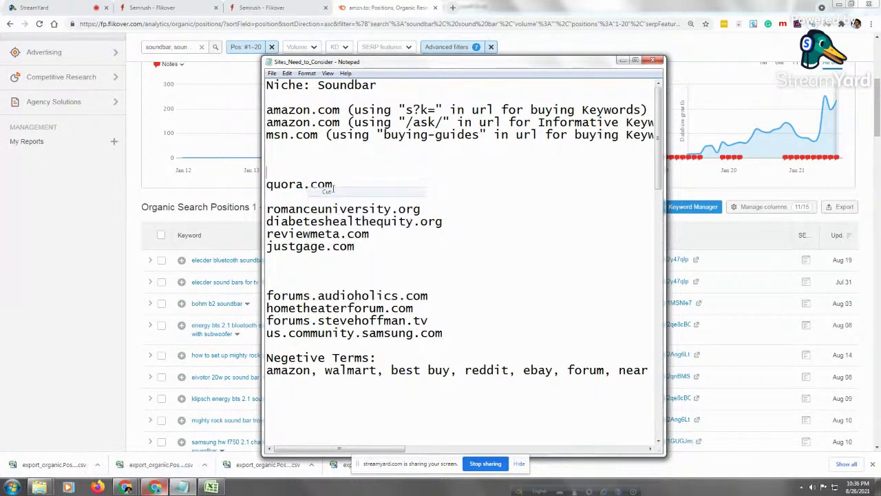
pyautogui.rightClick(302, 146)
pyautogui.click(332, 191)
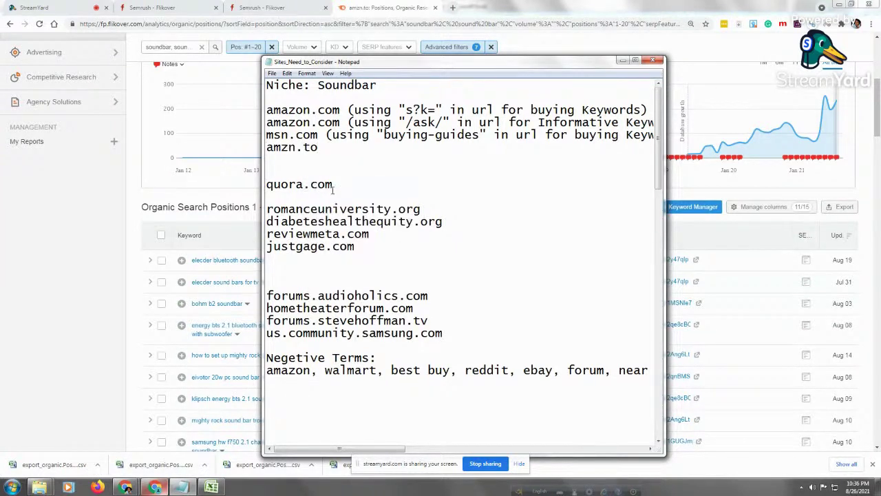
# Copy "quora.com" from the notes as the next site and return to the Semrush positions page
pyautogui.moveTo(268, 184); pyautogui.dragTo(330, 188)
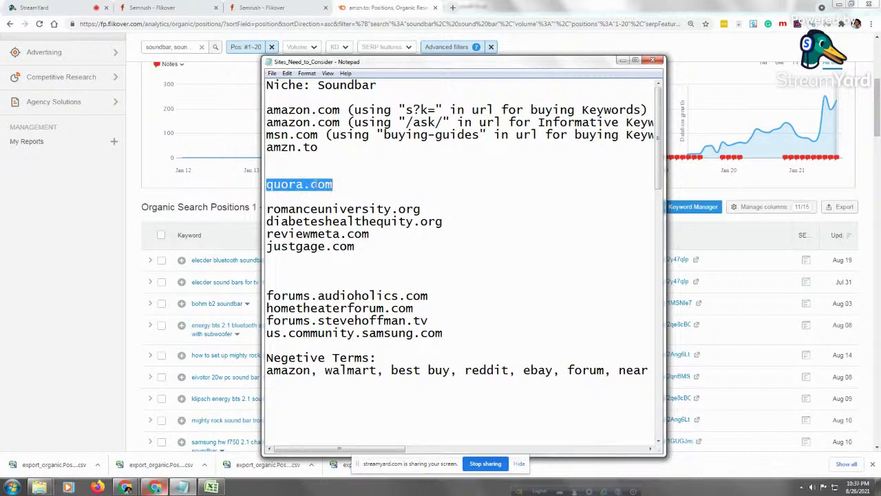
pyautogui.rightClick(313, 184)
pyautogui.click(358, 217)
pyautogui.click(716, 106)
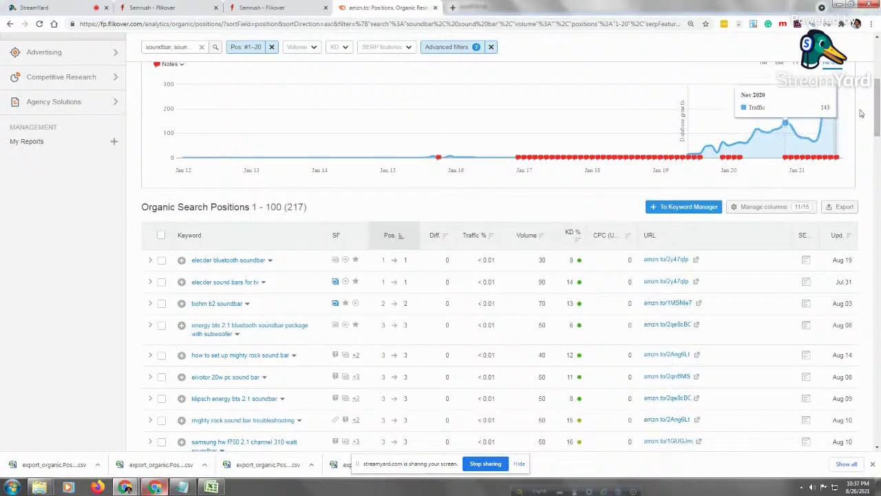
# Run the Organic Research positions report for the root domain quora.com
pyautogui.scroll(4, 207, 138)
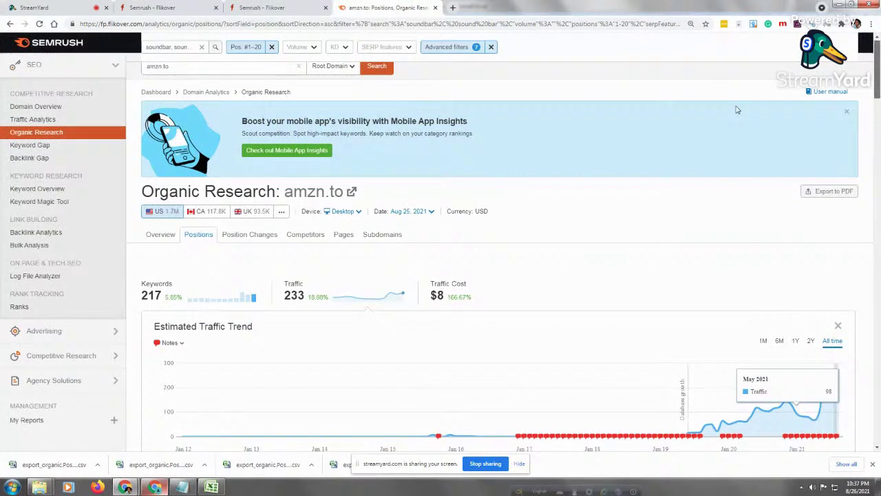
pyautogui.doubleClick(159, 66)
pyautogui.rightClick(161, 68)
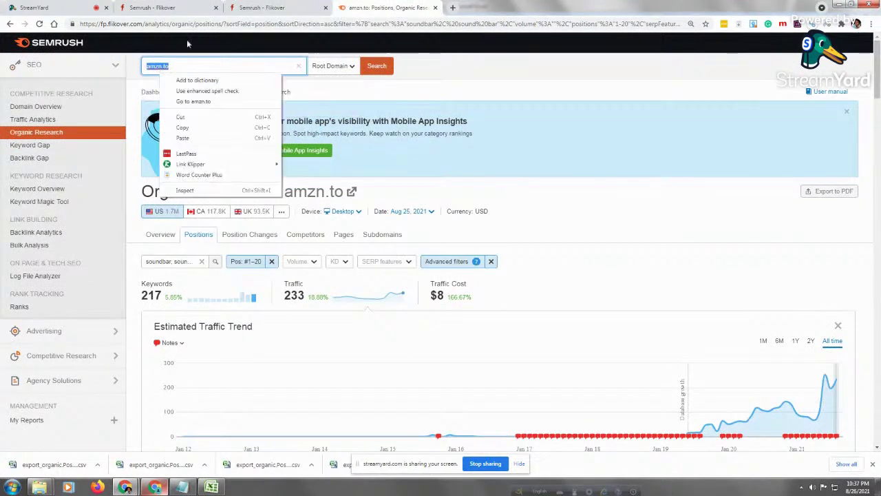
pyautogui.click(183, 137)
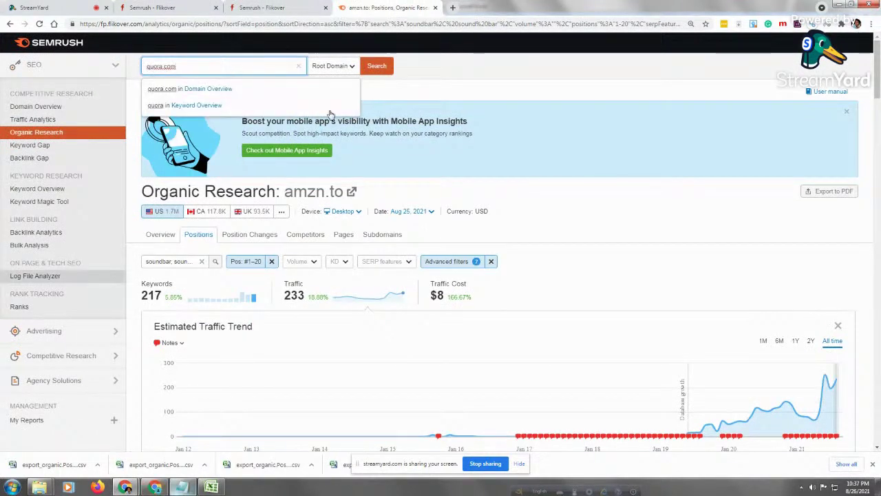
pyautogui.click(376, 65)
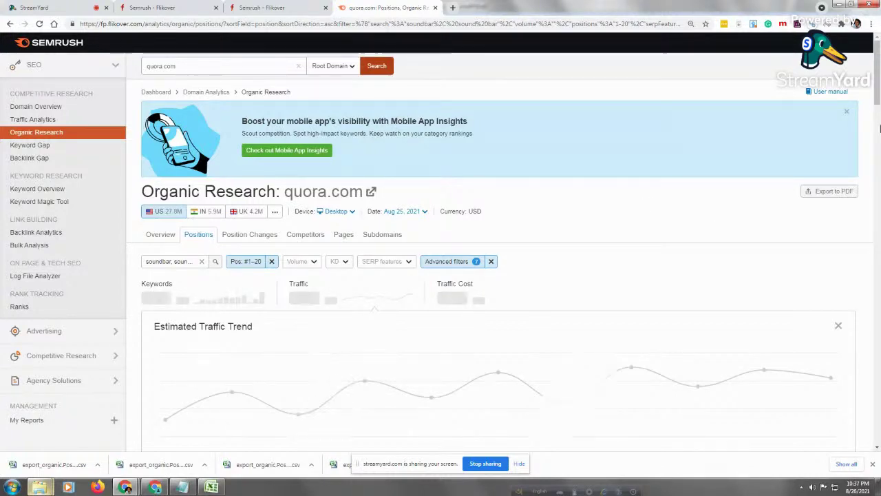
# Export all of quora.com's organic search positions as a CSV file
pyautogui.moveTo(878, 102); pyautogui.dragTo(878, 125)
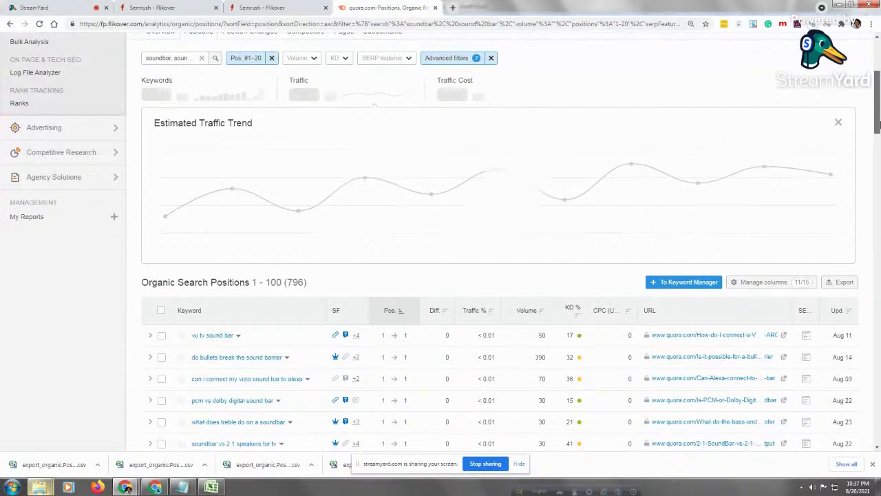
pyautogui.scroll(-1, 878, 123)
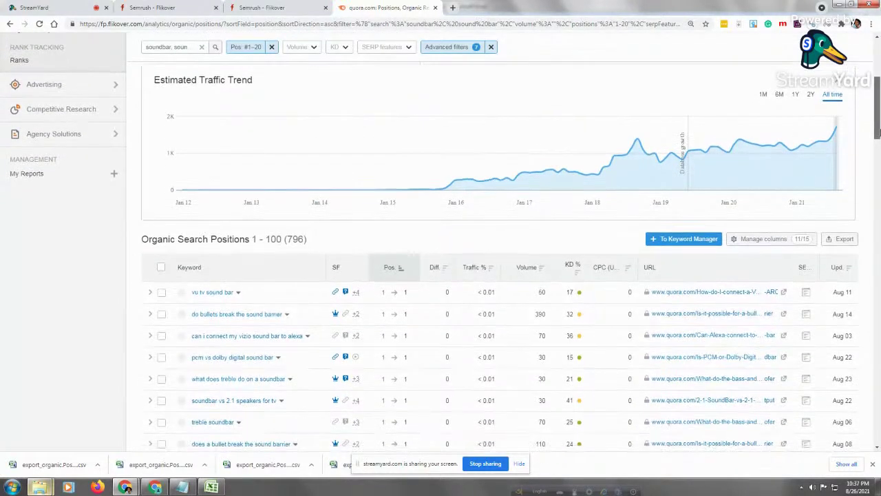
pyautogui.scroll(-1, 877, 131)
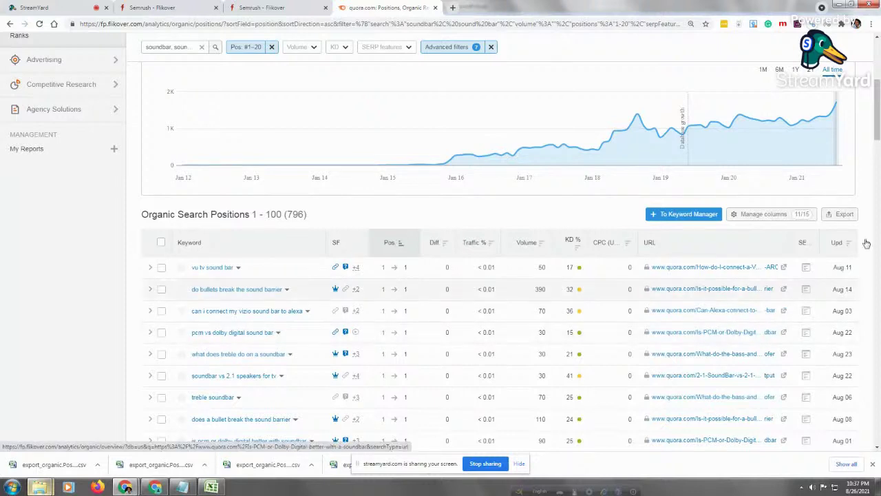
pyautogui.click(835, 219)
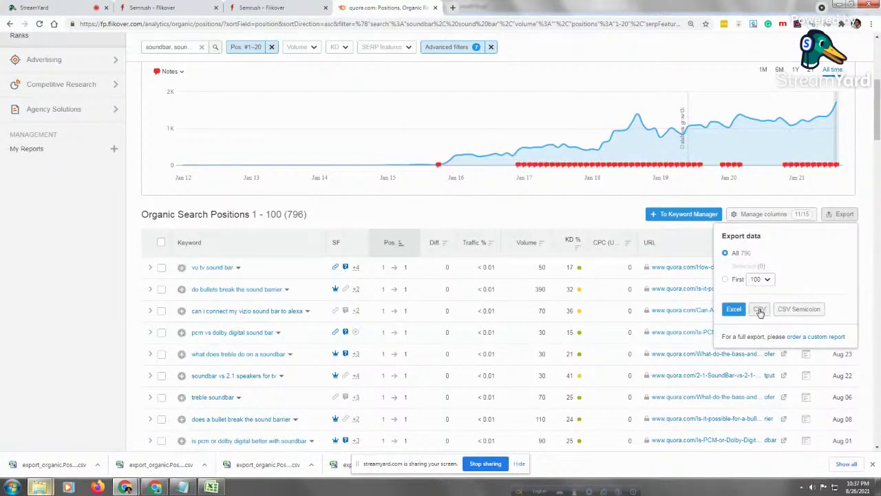
pyautogui.click(760, 310)
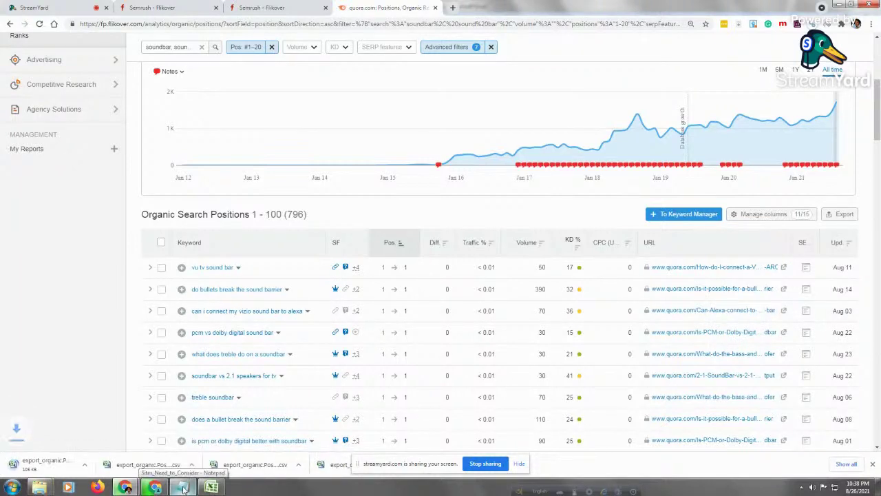
# Switch to the Sites_Need_to_Consider list in Notepad and review the group of sites from romanceuniversity.org to justgage.com
pyautogui.click(182, 488)
pyautogui.click(370, 203)
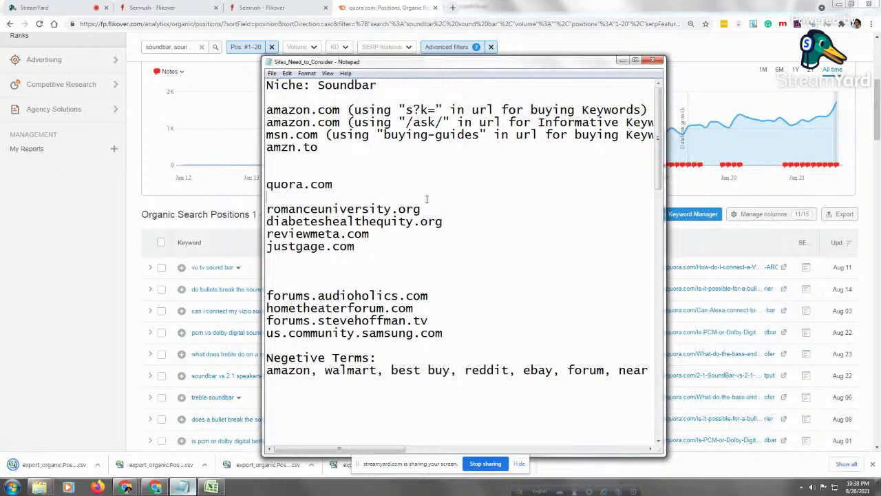
pyautogui.moveTo(267, 210); pyautogui.dragTo(354, 221)
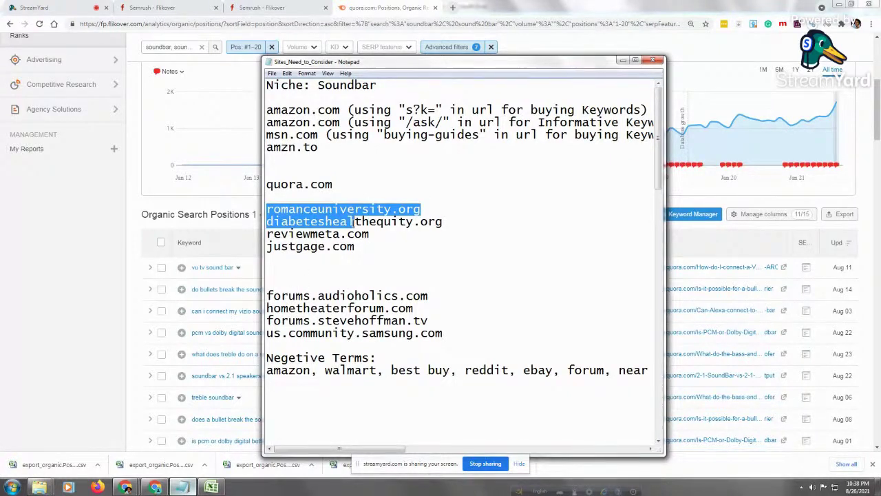
pyautogui.moveTo(354, 222); pyautogui.dragTo(355, 246)
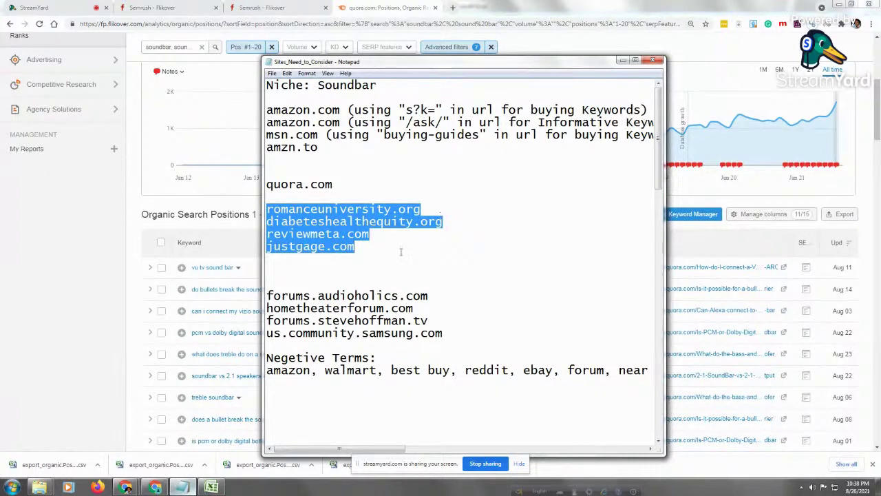
pyautogui.click(371, 249)
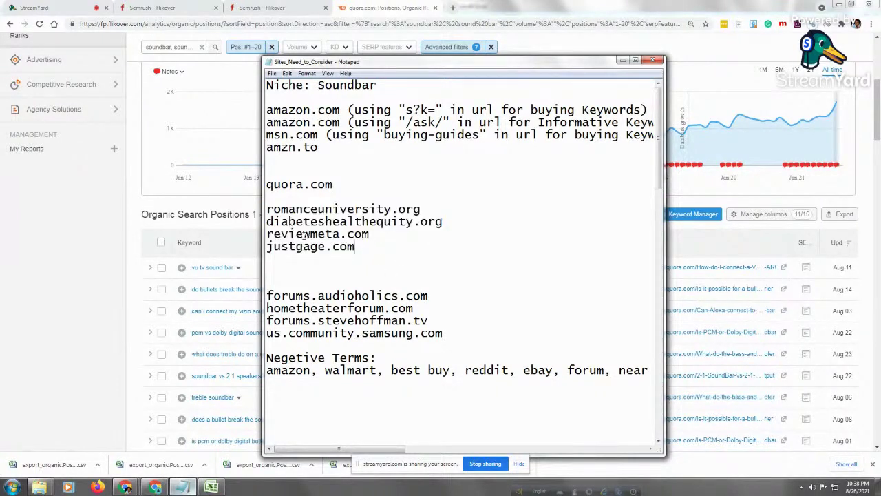
pyautogui.doubleClick(339, 234)
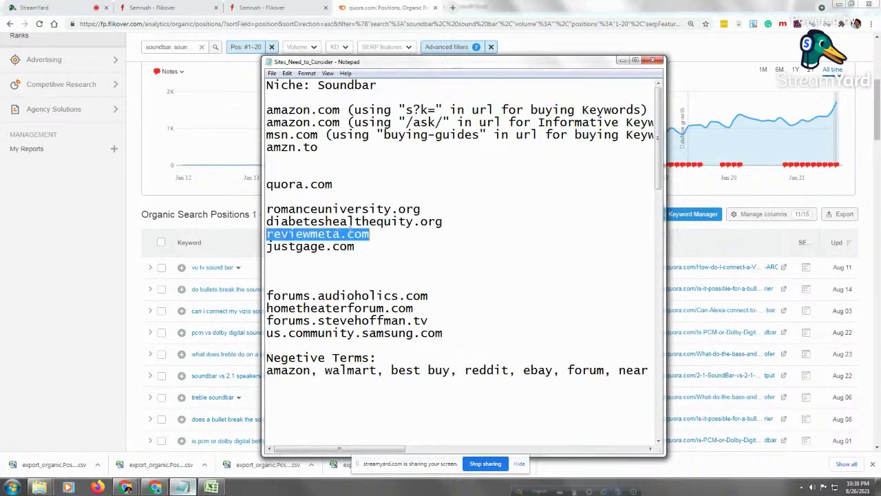
pyautogui.click(360, 245)
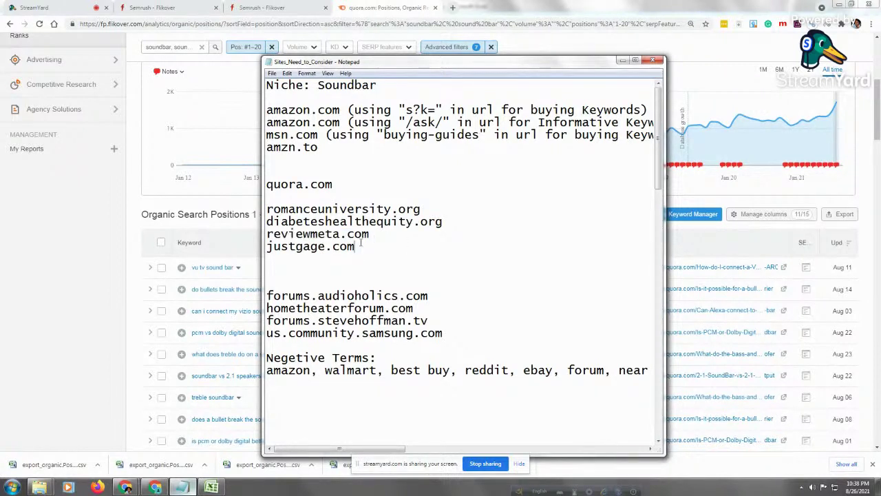
pyautogui.click(304, 209)
# Review the group of candidate sites from bestgamingpro.com to thereviewindex.com further down the list
pyautogui.moveTo(660, 178); pyautogui.dragTo(663, 265)
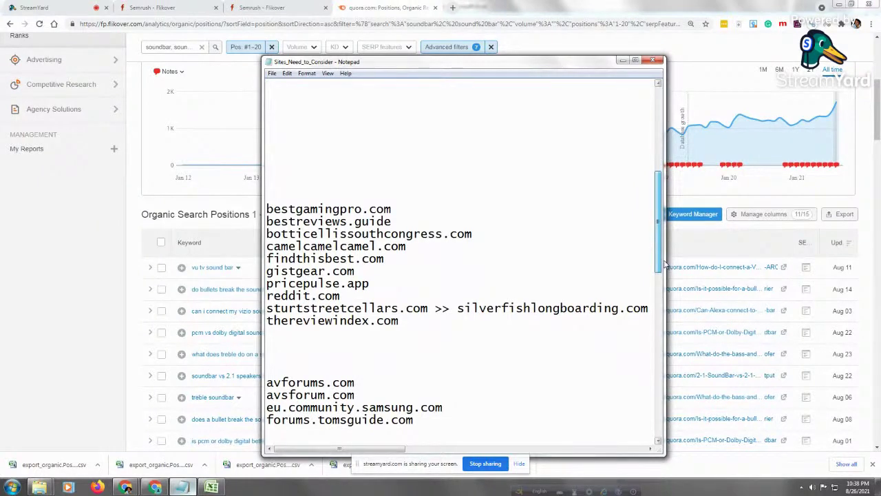
pyautogui.moveTo(268, 209); pyautogui.dragTo(450, 309)
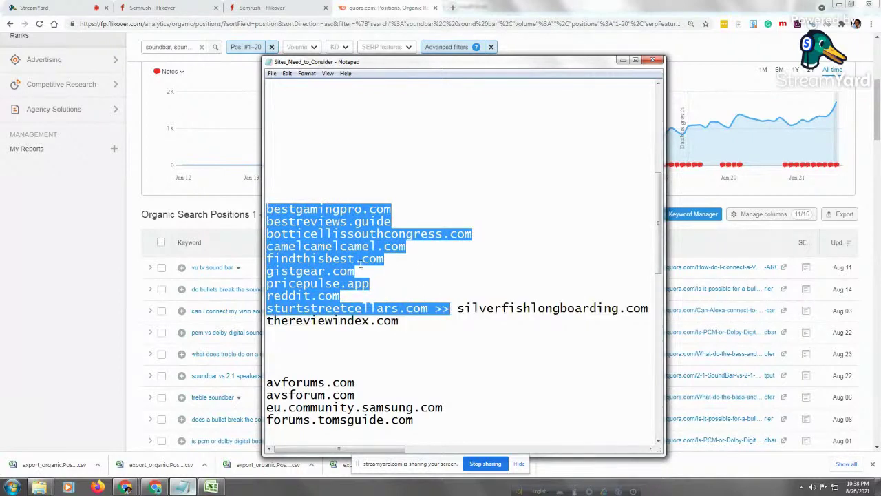
pyautogui.click(453, 243)
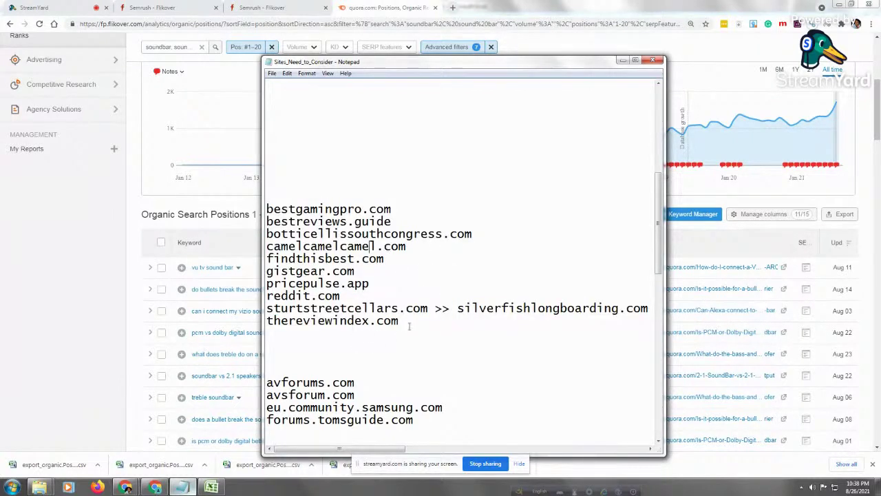
pyautogui.moveTo(398, 320); pyautogui.dragTo(265, 322)
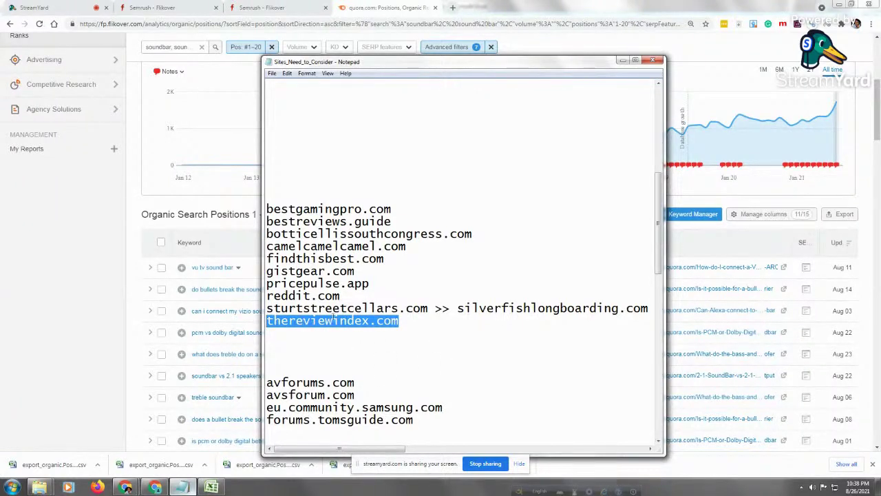
pyautogui.moveTo(377, 287); pyautogui.dragTo(268, 284)
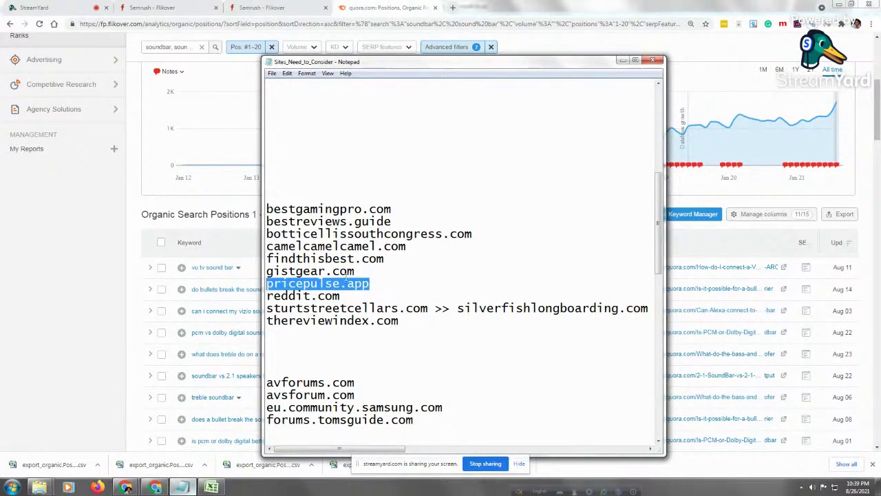
pyautogui.moveTo(267, 209); pyautogui.dragTo(482, 256)
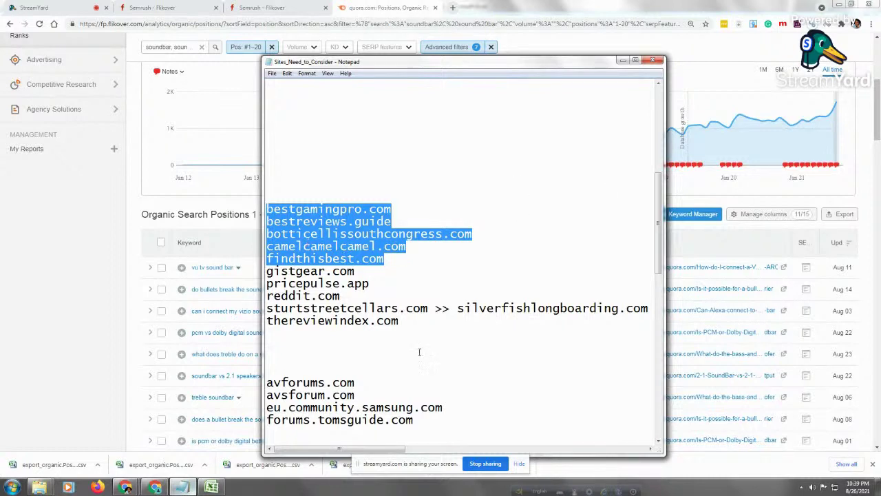
pyautogui.moveTo(267, 309); pyautogui.dragTo(518, 307)
pyautogui.press('Up')
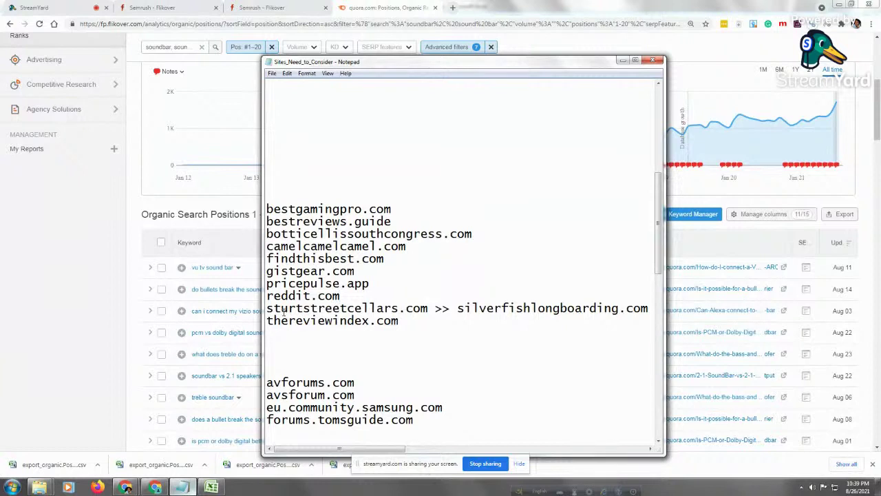
# Examine the list entry that pairs sturtstreetcellars.com with silverfishlongboarding.com
pyautogui.moveTo(428, 309); pyautogui.dragTo(267, 309)
pyautogui.click(282, 309)
pyautogui.moveTo(376, 450); pyautogui.dragTo(380, 450)
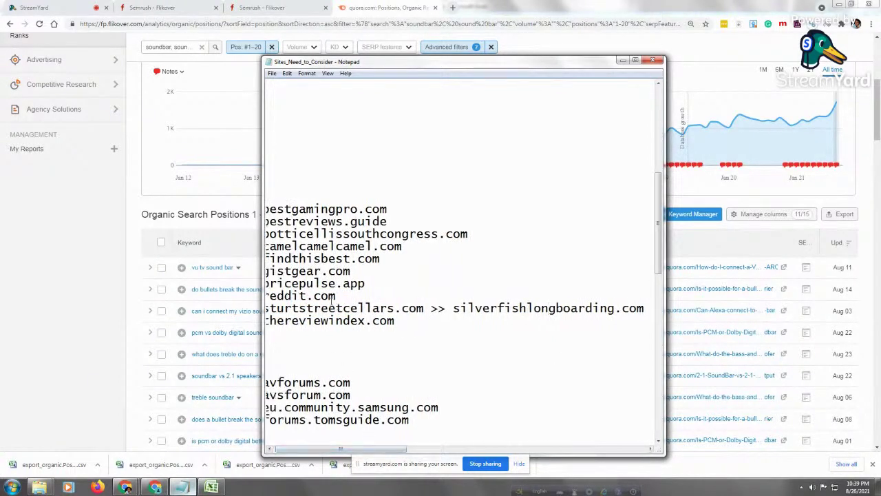
pyautogui.moveTo(526, 308); pyautogui.dragTo(535, 308)
pyautogui.click(547, 314)
pyautogui.click(424, 309)
pyautogui.press('Home')
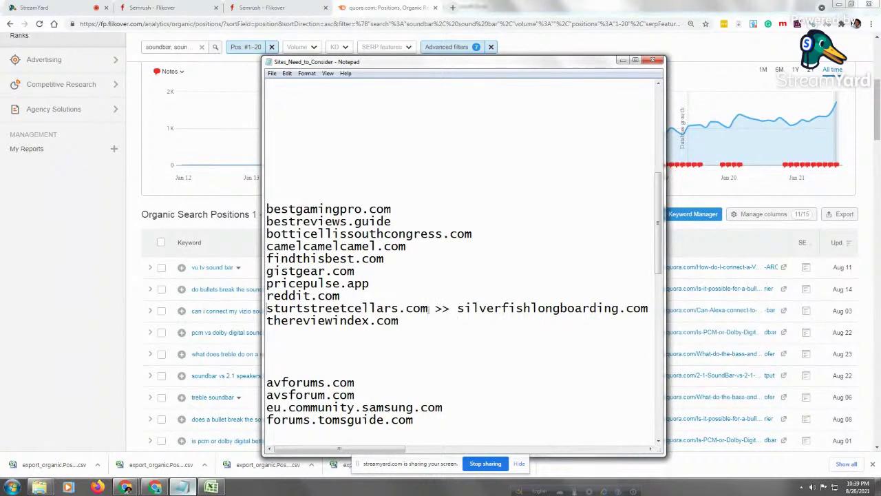
pyautogui.moveTo(428, 308); pyautogui.dragTo(269, 308)
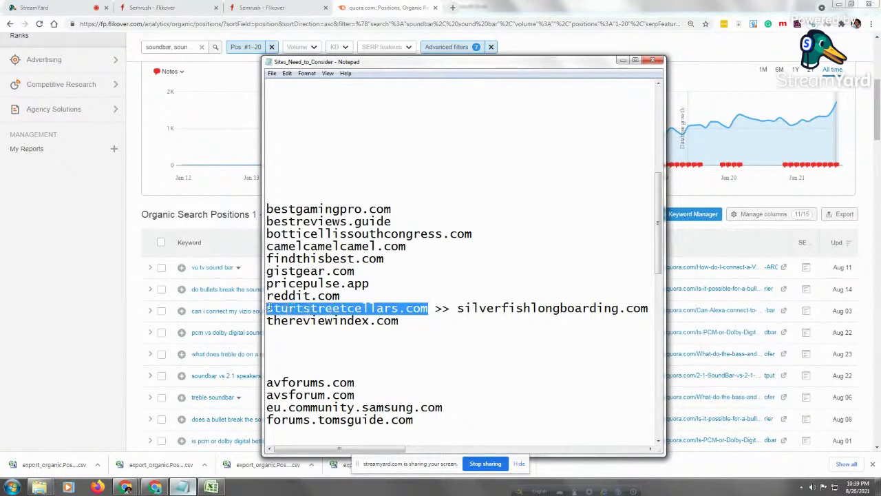
pyautogui.click(298, 308)
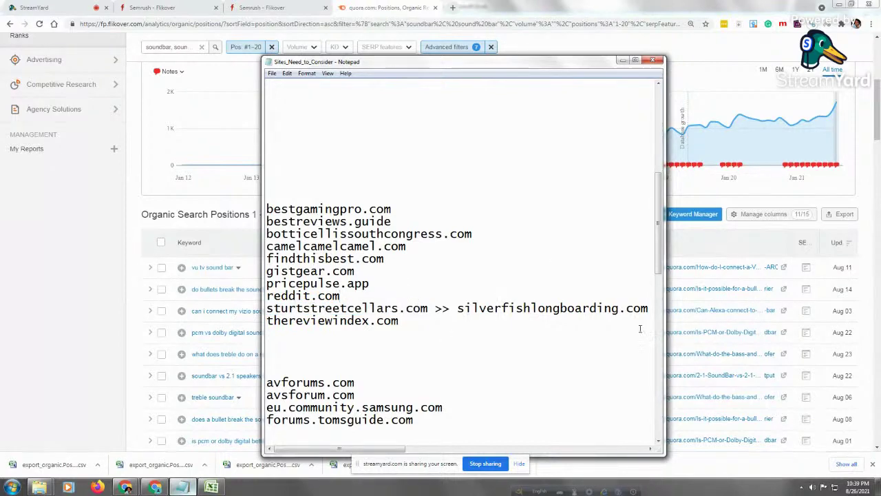
# Copy romanceuniversity.org from the group of sites below quora.com in the list
pyautogui.moveTo(658, 261); pyautogui.dragTo(630, 175)
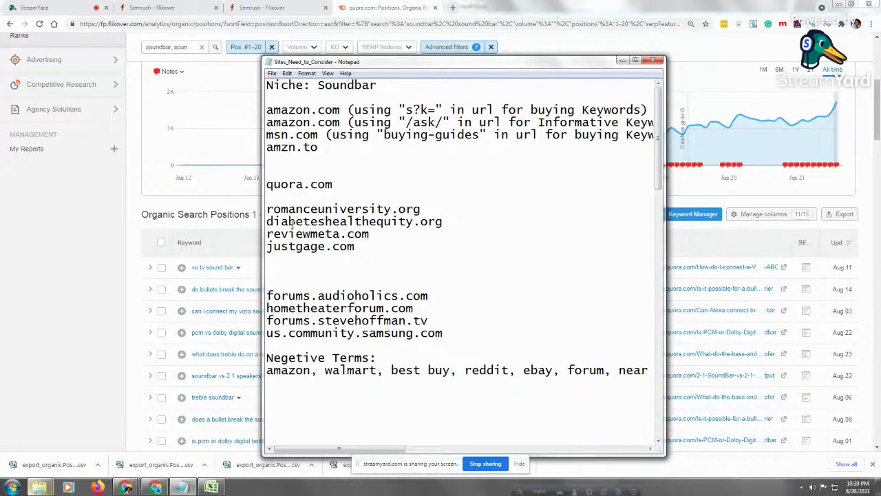
pyautogui.moveTo(441, 210)
pyautogui.mouseDown()
pyautogui.moveTo(409, 221)
pyautogui.moveTo(367, 209)
pyautogui.moveTo(427, 210)
pyautogui.mouseUp()
pyautogui.doubleClick(408, 210)
pyautogui.rightClick(400, 200)
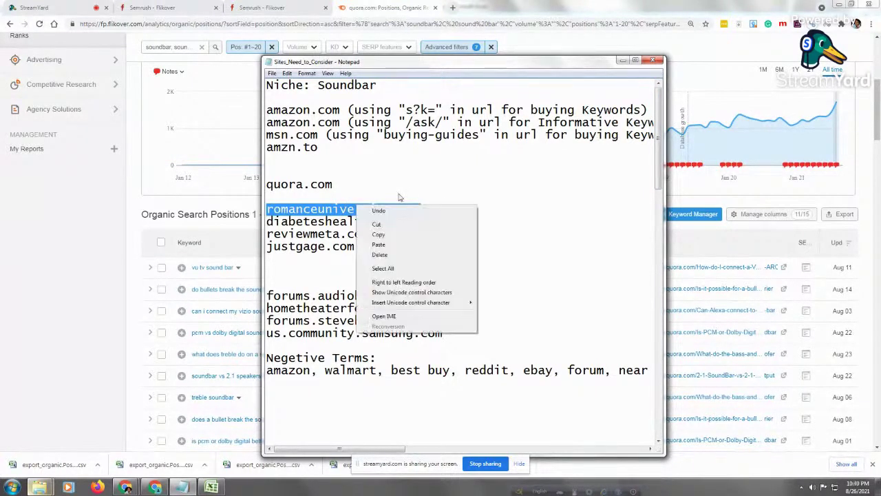
pyautogui.click(387, 231)
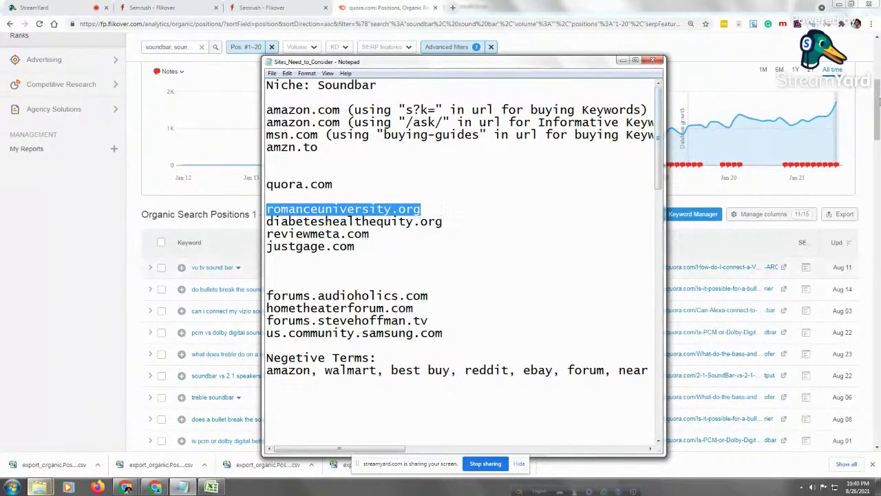
# Switch back to Semrush and run the organic positions report for the root domain romanceuniversity.org
pyautogui.click(876, 102)
pyautogui.scroll(4, 877, 101)
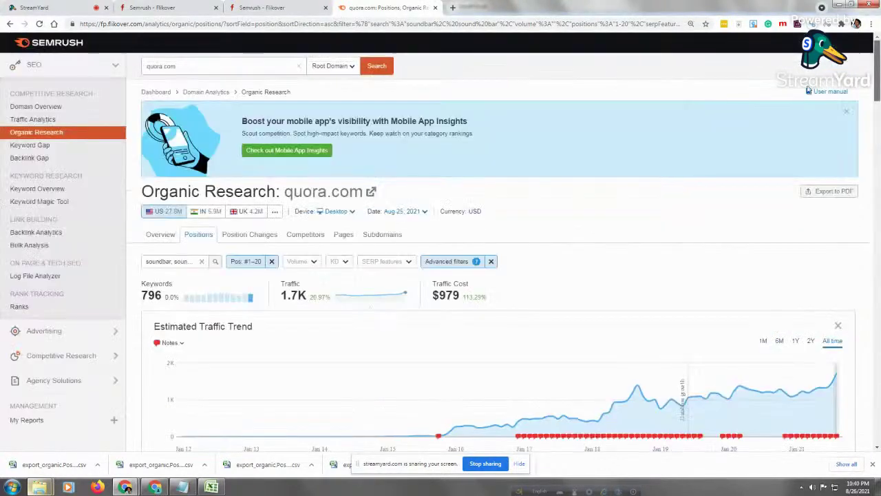
pyautogui.doubleClick(150, 64)
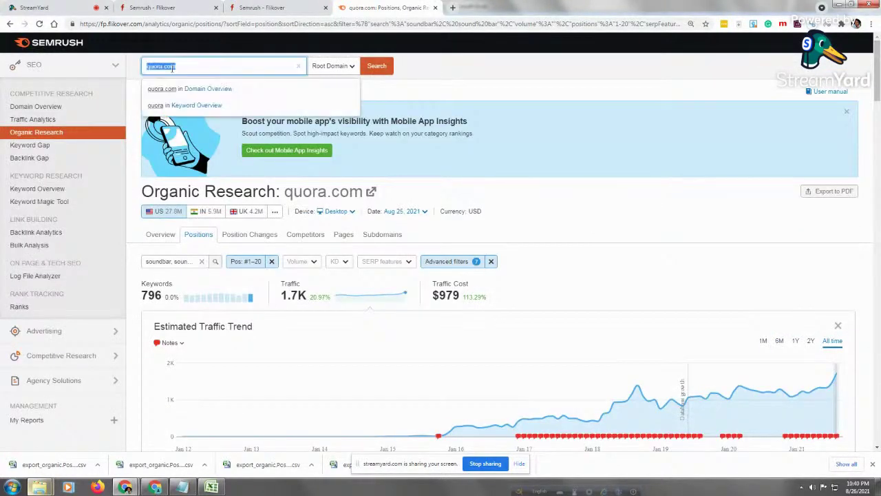
pyautogui.rightClick(164, 66)
pyautogui.click(189, 146)
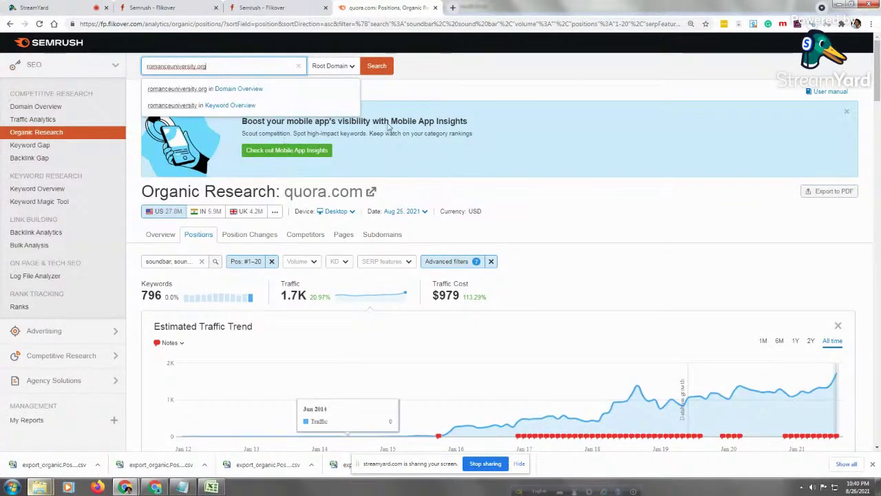
pyautogui.click(377, 67)
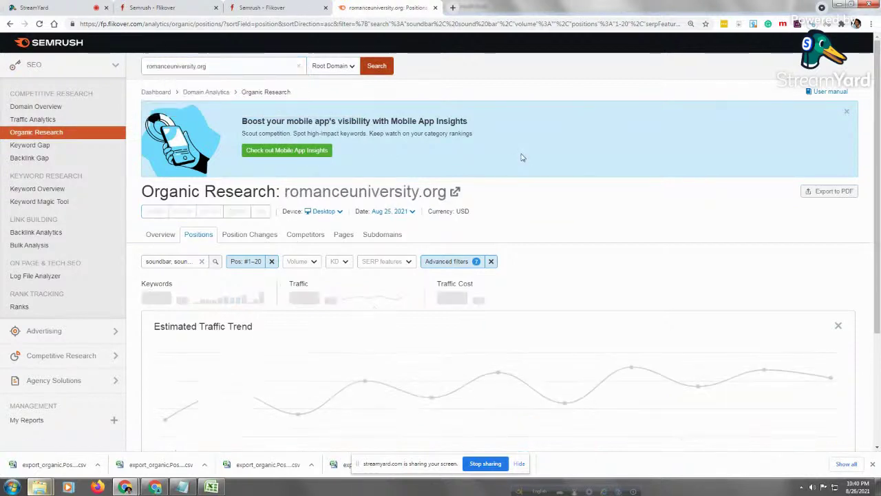
# Show the most recently downloaded quora.com export file in the Downloads folder
pyautogui.click(97, 464)
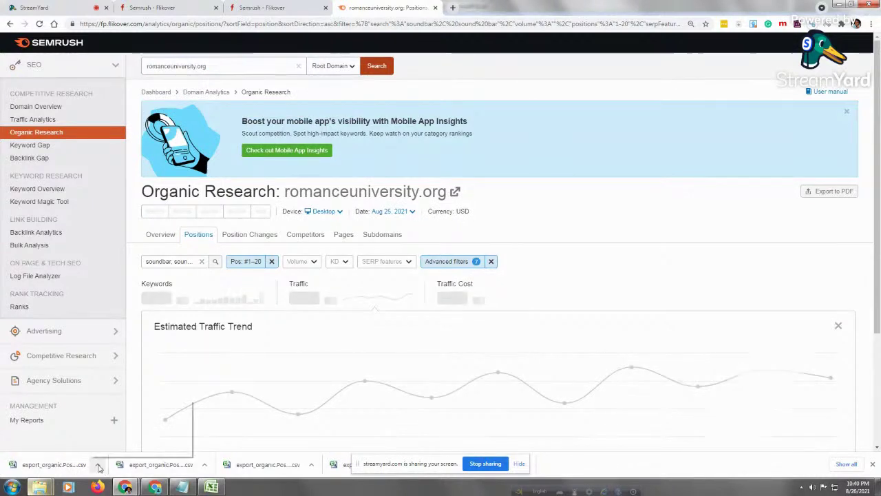
pyautogui.click(122, 430)
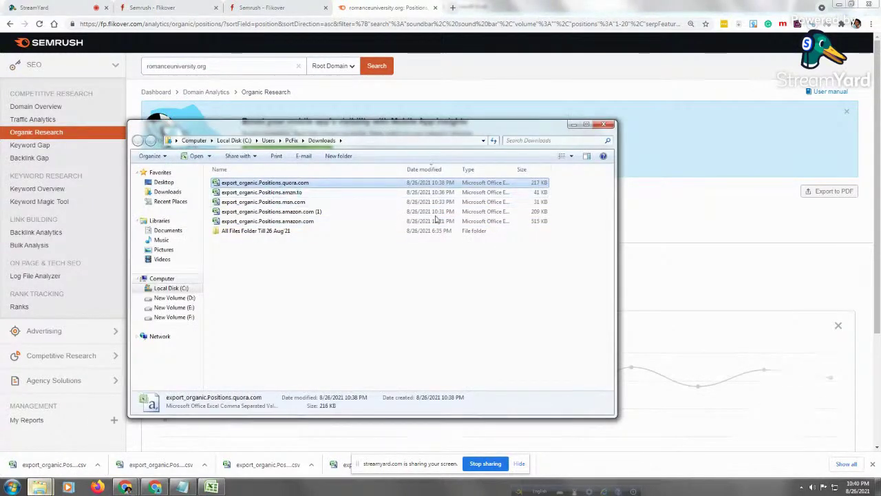
# Return to the Semrush report and export all romanceuniversity.org organic search positions as CSV
pyautogui.click(128, 487)
pyautogui.click(76, 419)
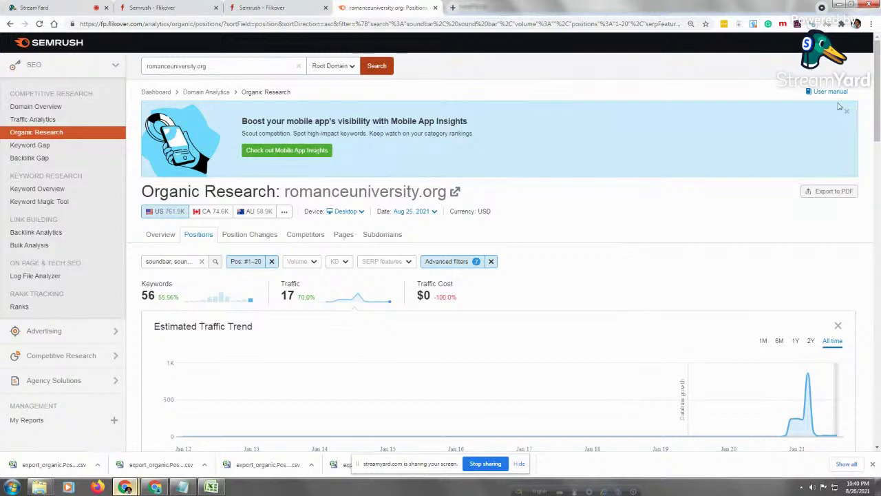
pyautogui.scroll(-1, 868, 124)
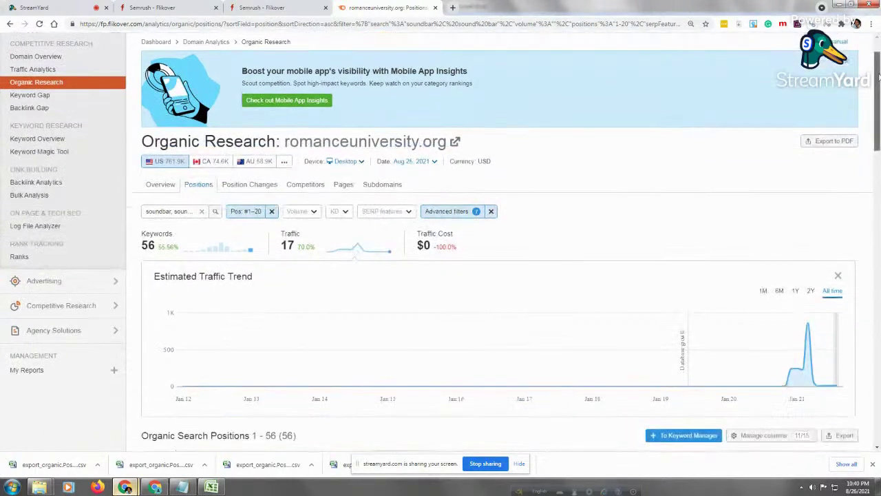
pyautogui.scroll(-1, 879, 126)
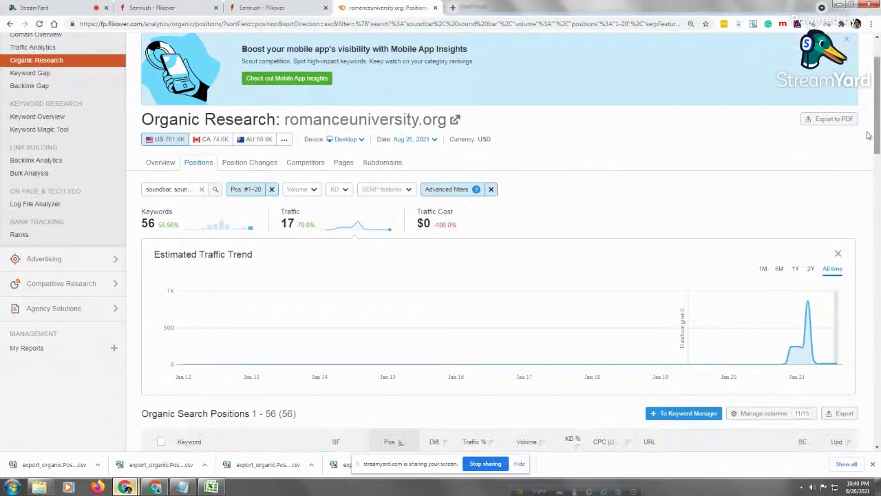
pyautogui.scroll(-3, 879, 112)
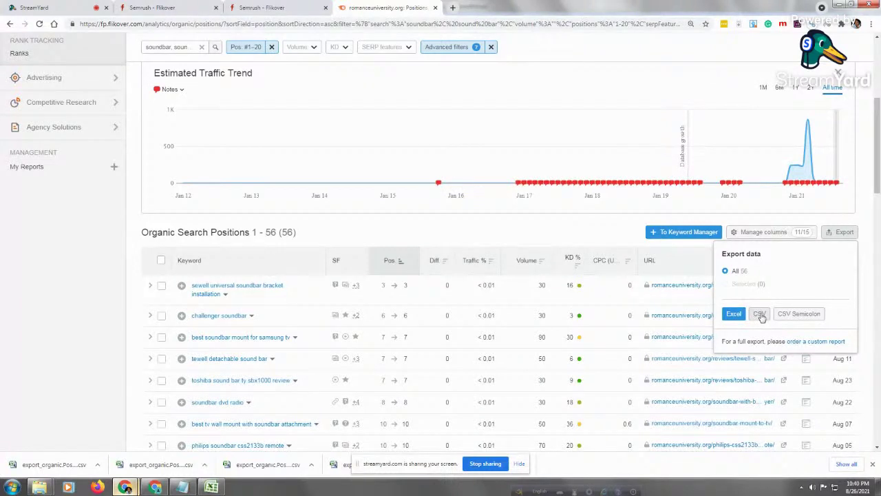
pyautogui.click(760, 315)
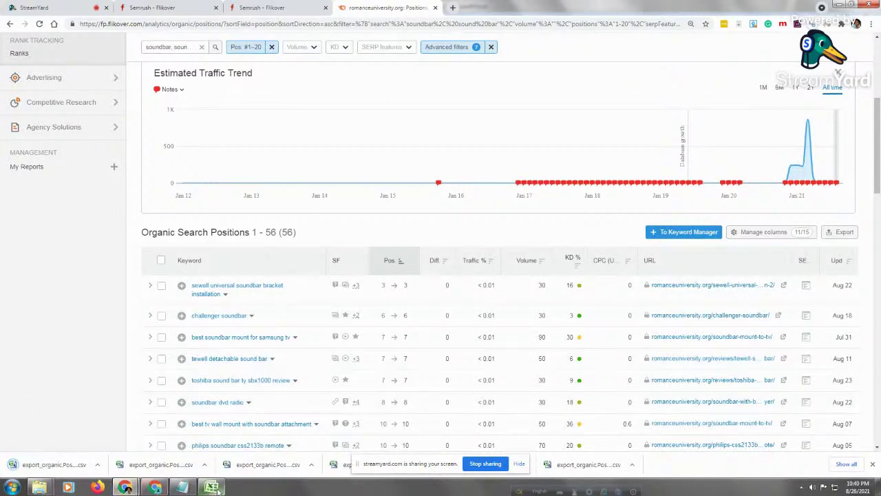
# Switch to the Sites_Need_to_Consider list in Notepad and copy diabeteshealthequity.org
pyautogui.click(182, 487)
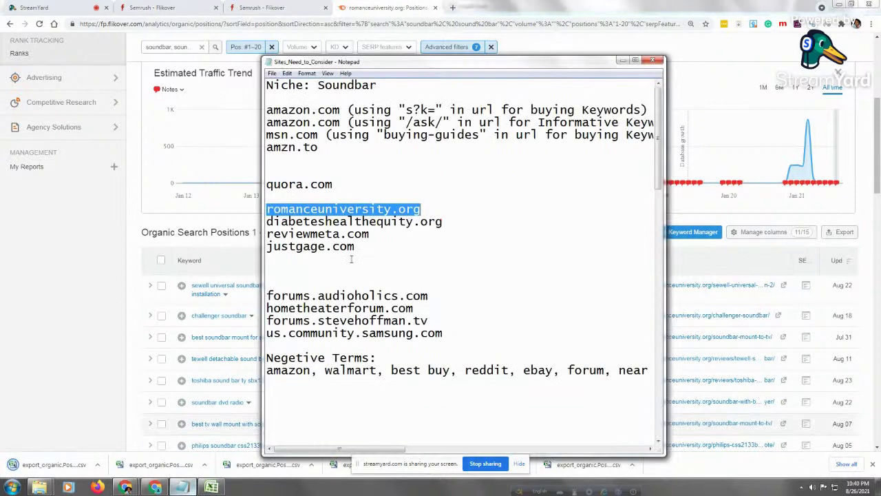
pyautogui.click(459, 218)
pyautogui.moveTo(459, 219); pyautogui.dragTo(266, 221)
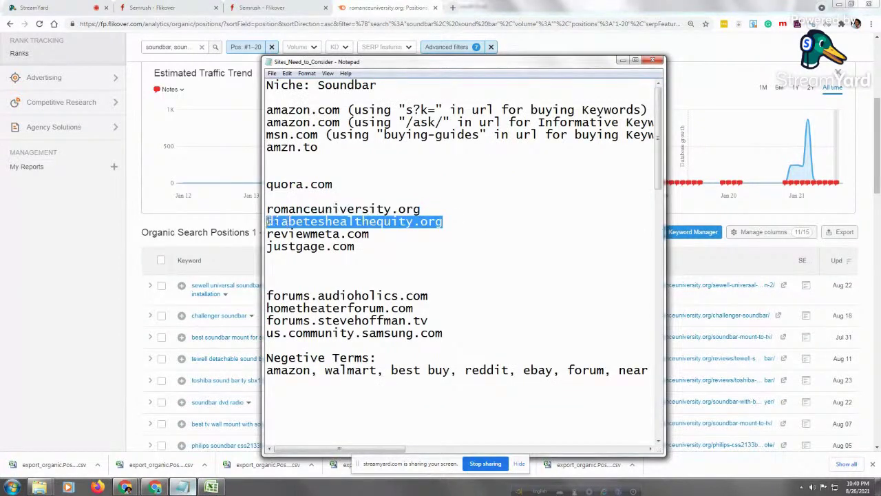
pyautogui.click(303, 210)
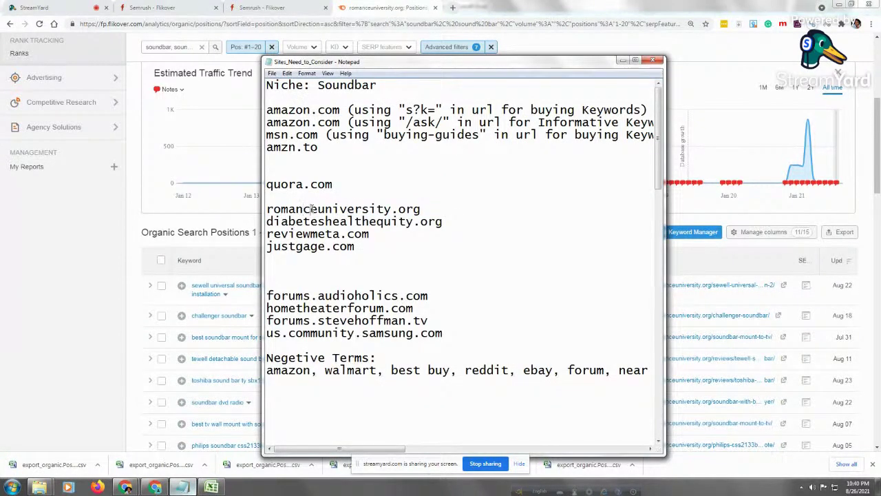
pyautogui.moveTo(413, 210); pyautogui.dragTo(420, 209)
pyautogui.click(349, 221)
pyautogui.moveTo(451, 221); pyautogui.dragTo(268, 220)
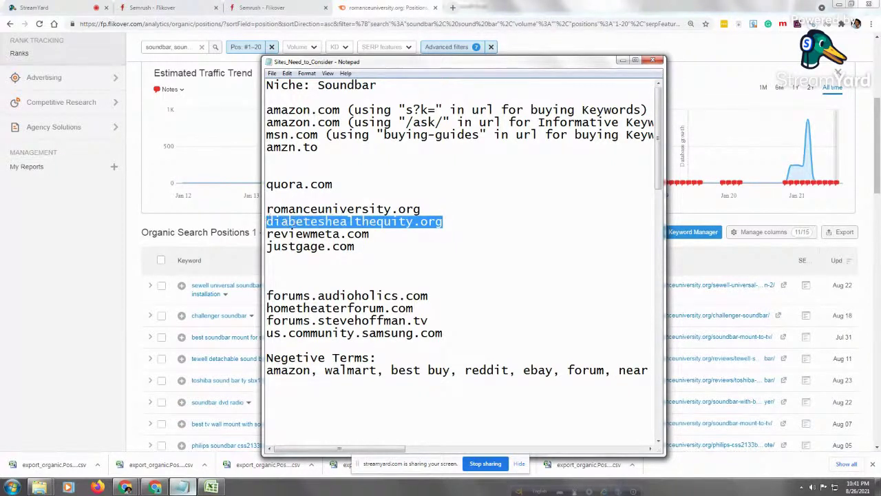
pyautogui.rightClick(293, 225)
pyautogui.click(318, 254)
# Switch back to Semrush and run the organic positions report for the root domain diabeteshealthequity.org
pyautogui.click(878, 160)
pyautogui.moveTo(878, 159); pyautogui.dragTo(878, 31)
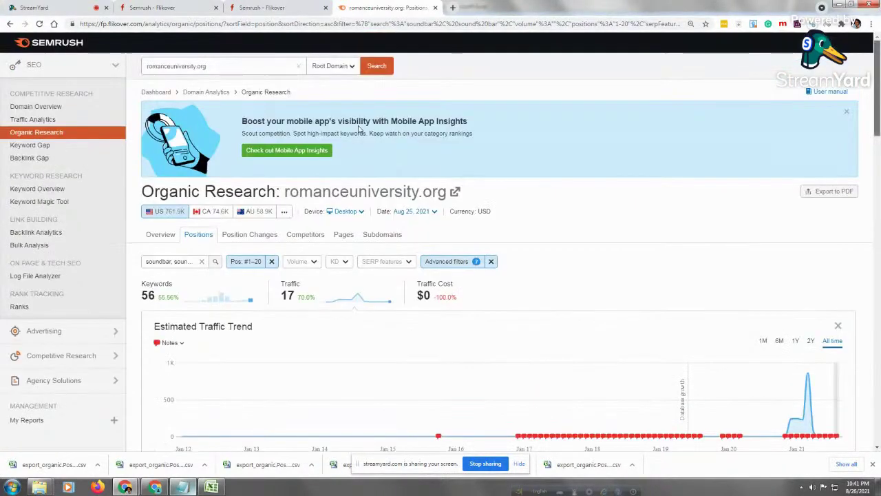
pyautogui.tripleClick(181, 66)
pyautogui.rightClick(174, 66)
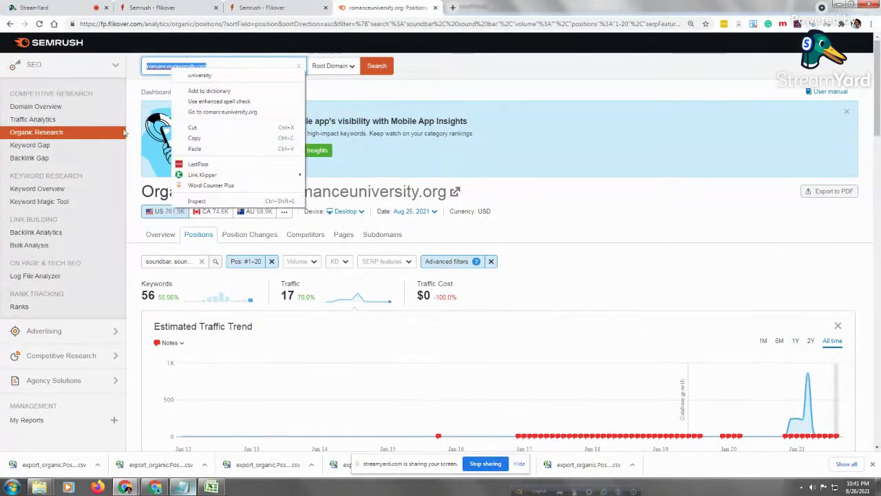
pyautogui.click(210, 150)
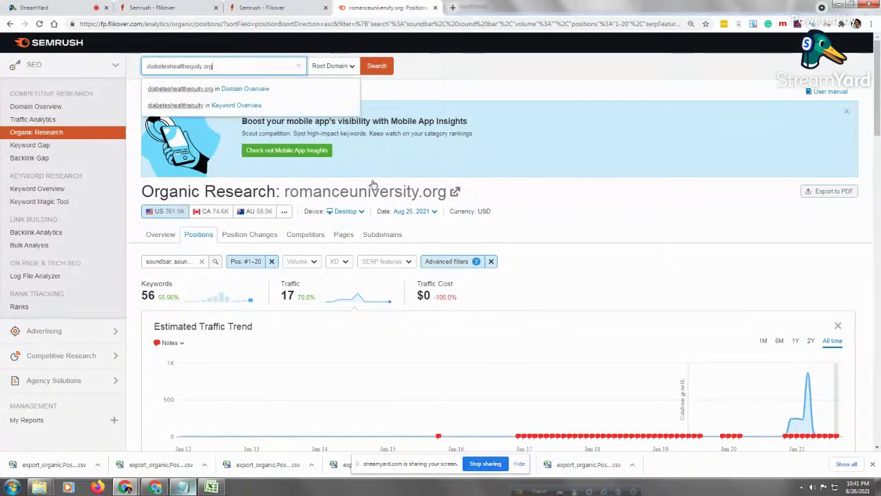
pyautogui.click(378, 67)
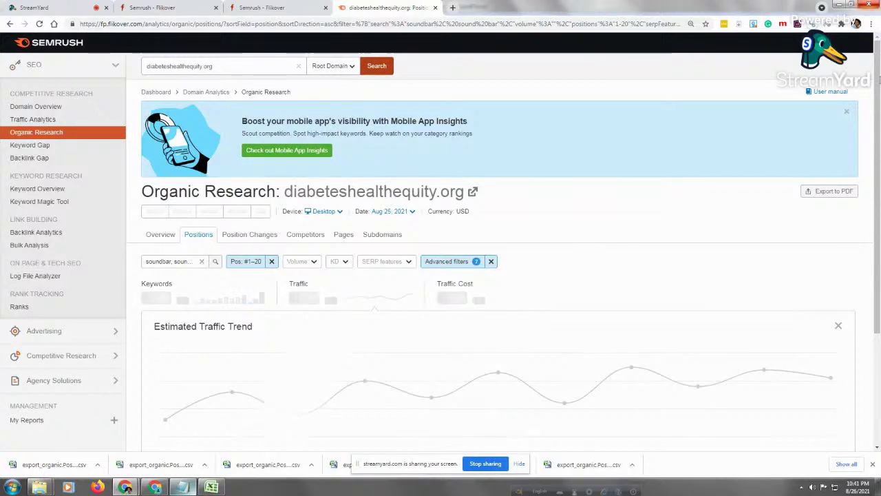
# Open the diabeteshealthequity.org page that ranks for the keyword "best soundbar for panasonic viera tv"
pyautogui.moveTo(878, 80); pyautogui.dragTo(878, 148)
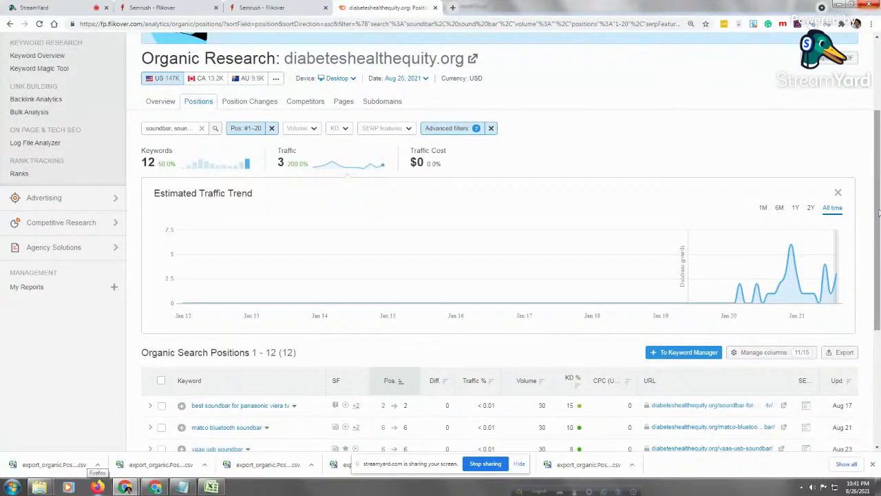
pyautogui.scroll(-1, 879, 186)
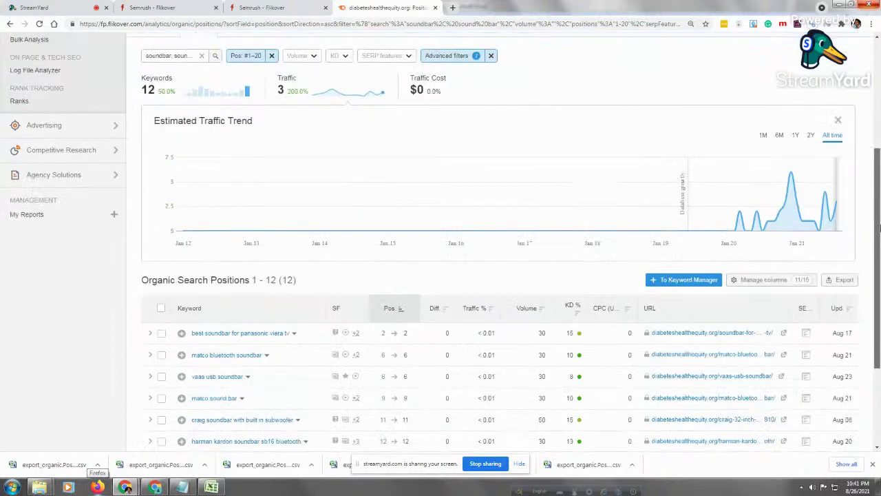
pyautogui.scroll(-1, 879, 234)
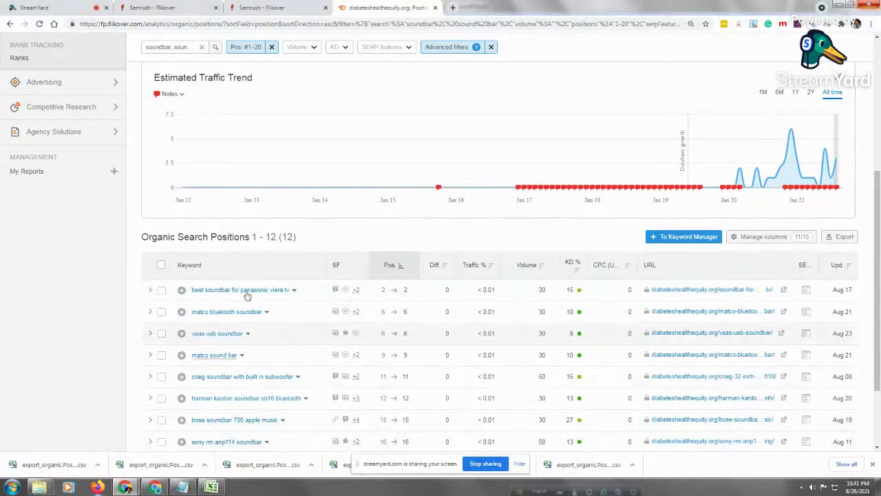
pyautogui.click(784, 290)
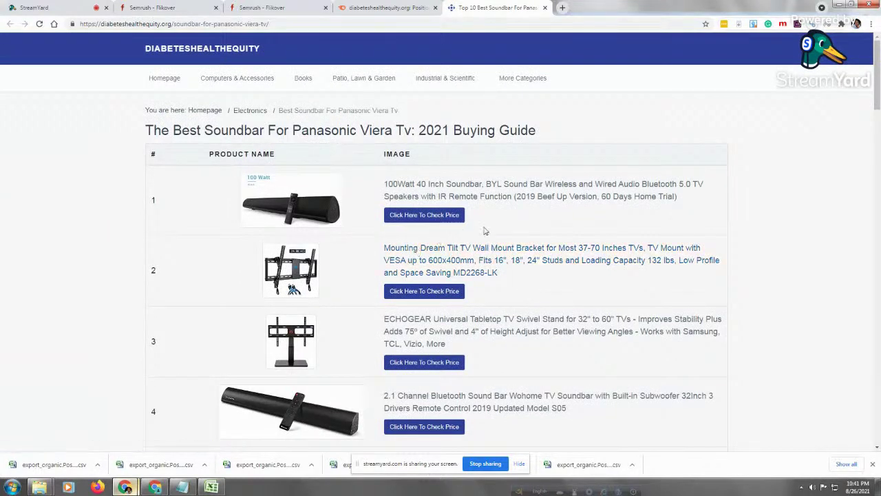
# Examine the article's "Quick Buying Tips - Features to Consider" section below the product table
pyautogui.moveTo(873, 112); pyautogui.dragTo(877, 198)
pyautogui.moveTo(146, 174); pyautogui.dragTo(424, 417)
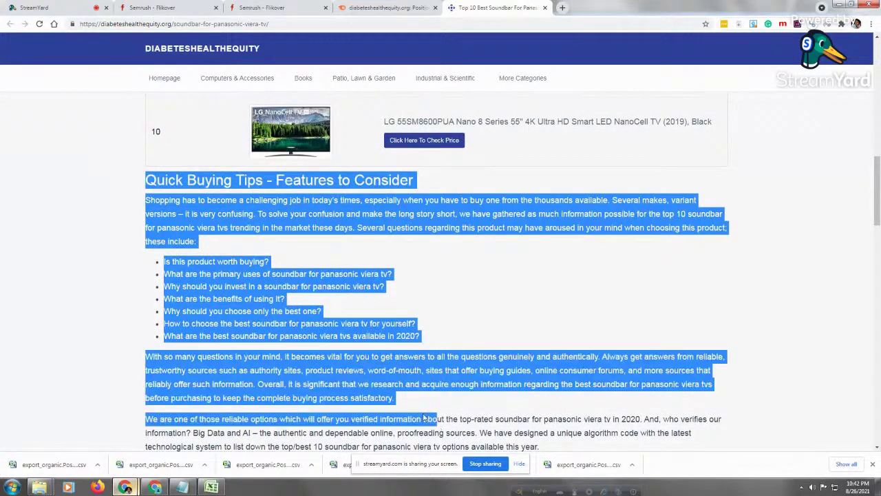
pyautogui.click(356, 396)
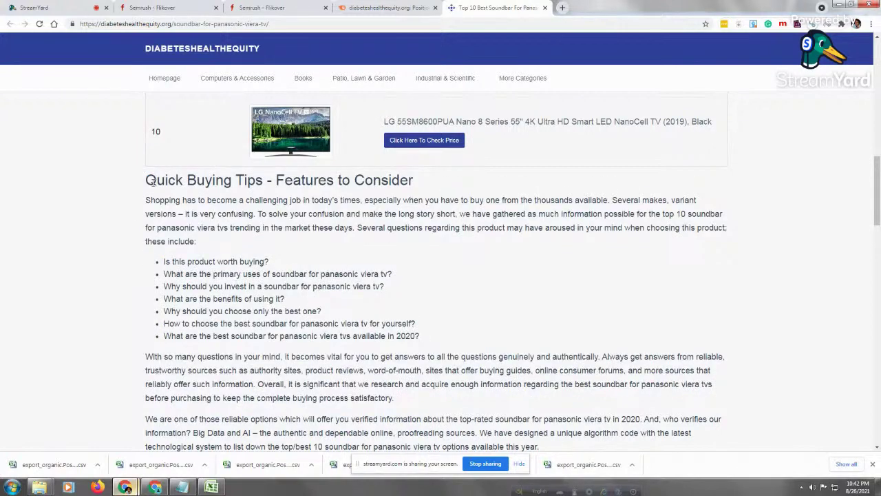
pyautogui.moveTo(154, 182); pyautogui.dragTo(530, 379)
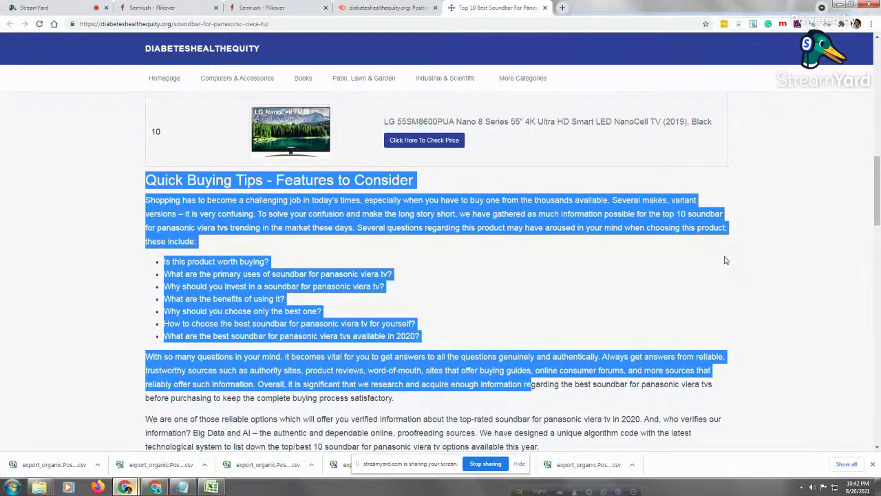
# Search the article for its heading phrase "Best Soundbar For Panasonic Viera Tv" and examine where it occurs in the text
pyautogui.scroll(10, 725, 260)
pyautogui.moveTo(173, 130); pyautogui.dragTo(412, 131)
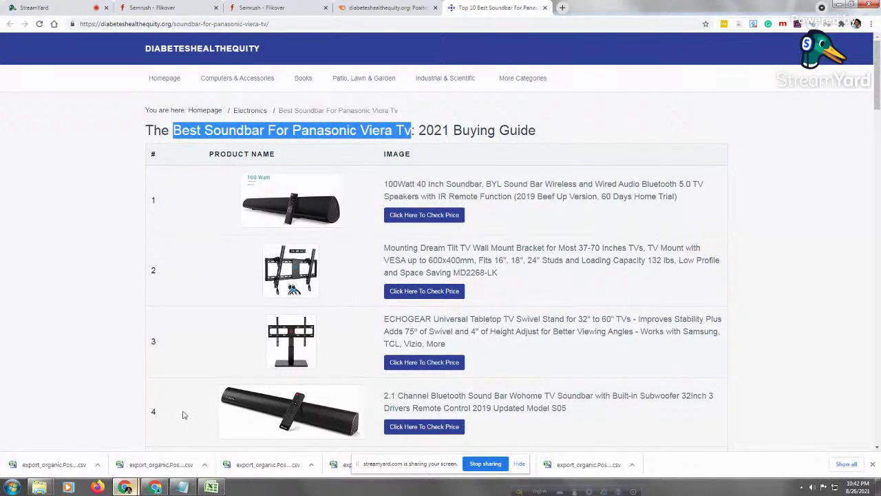
pyautogui.rightClick(341, 128)
pyautogui.click(364, 137)
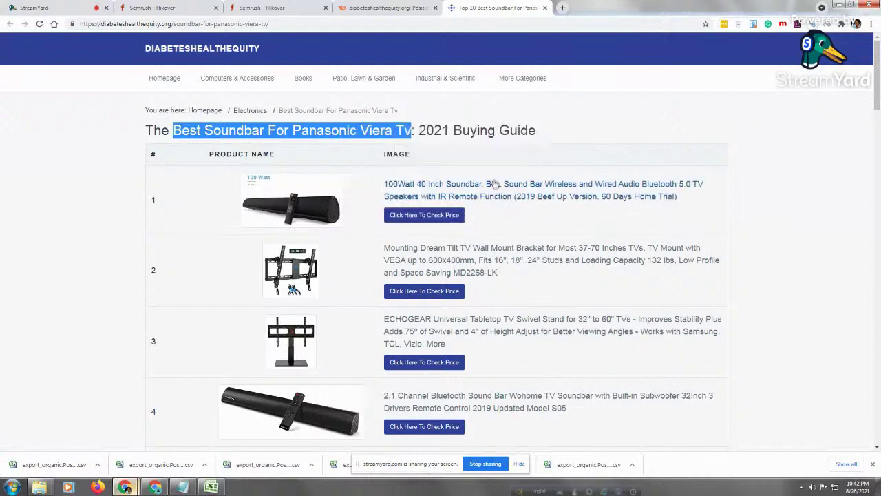
pyautogui.click(871, 23)
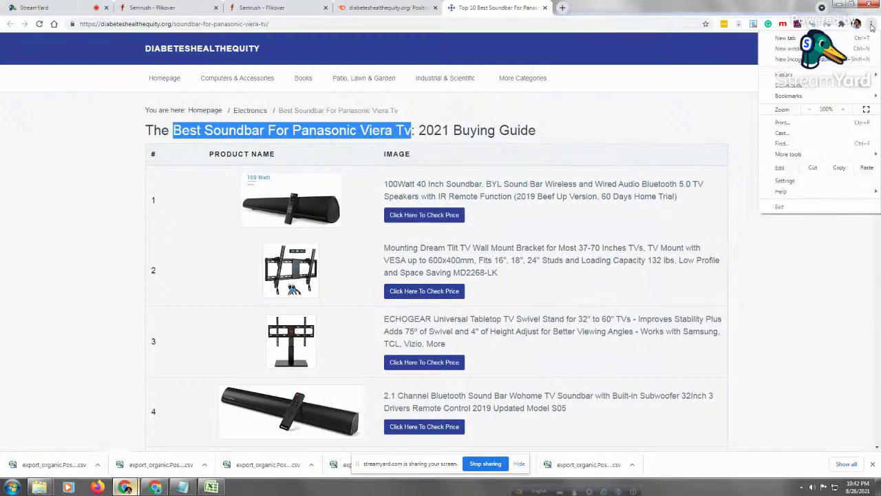
pyautogui.click(780, 144)
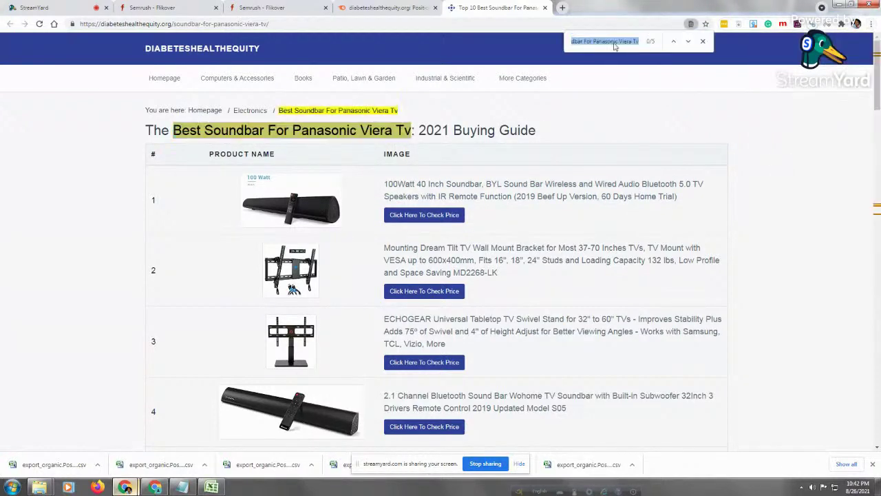
pyautogui.moveTo(571, 77)
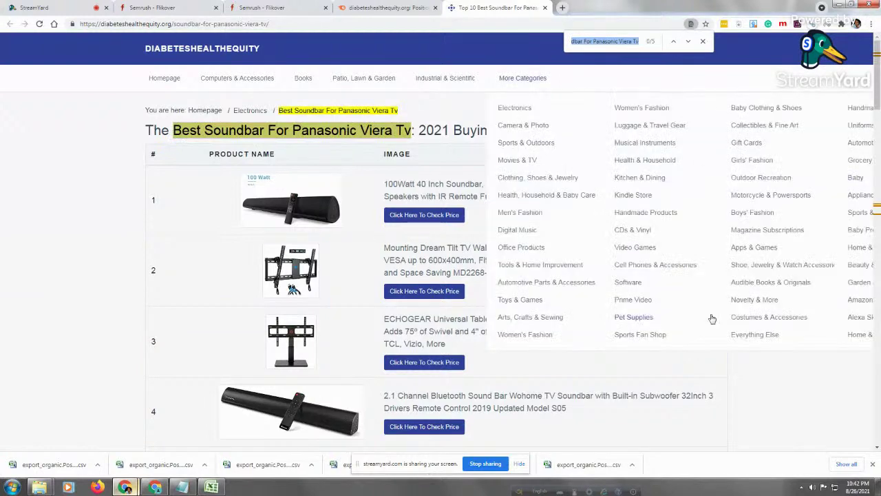
pyautogui.scroll(-5, 441, 276)
pyautogui.scroll(-5, 440, 275)
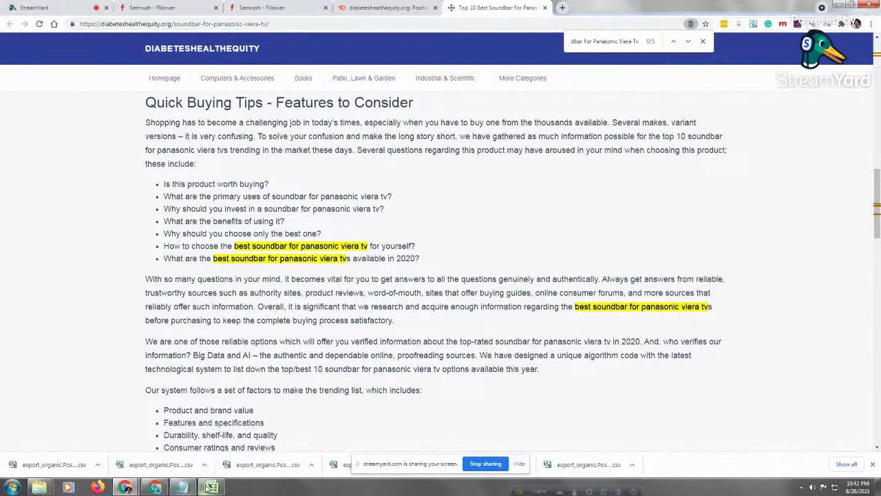
# Close the article and export all diabeteshealthequity.org organic search positions as CSV
pyautogui.click(544, 8)
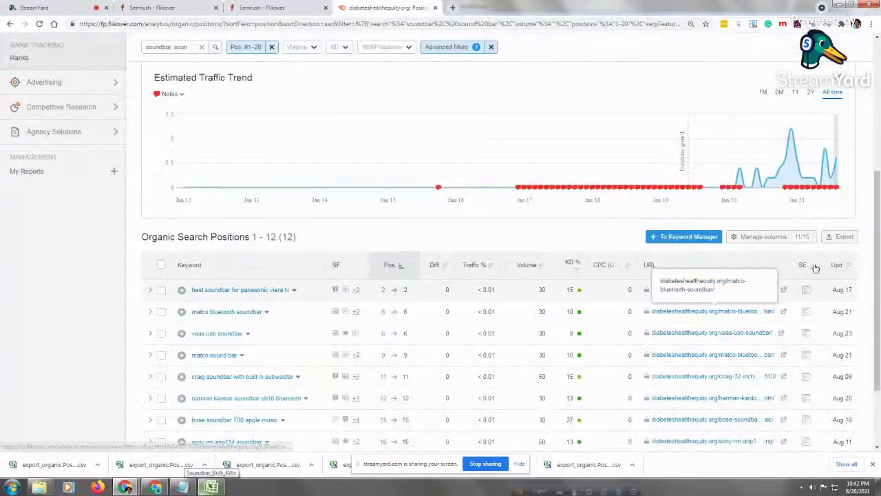
pyautogui.scroll(-1, 816, 218)
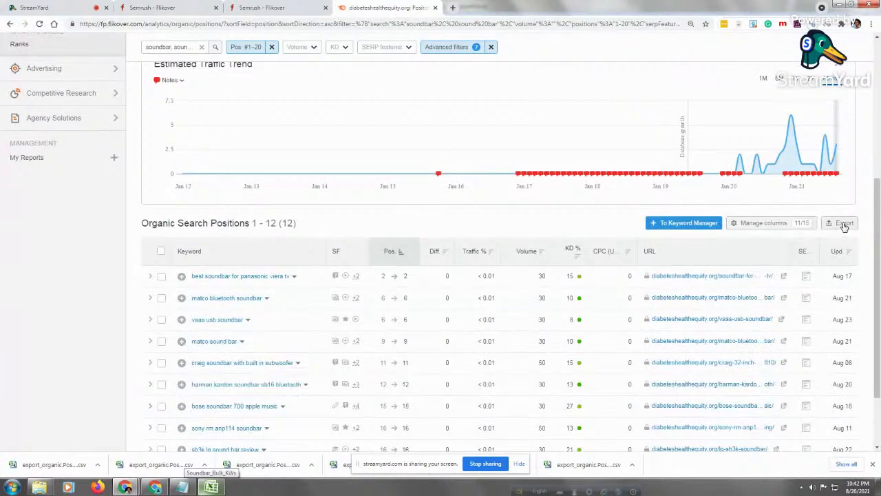
pyautogui.click(844, 226)
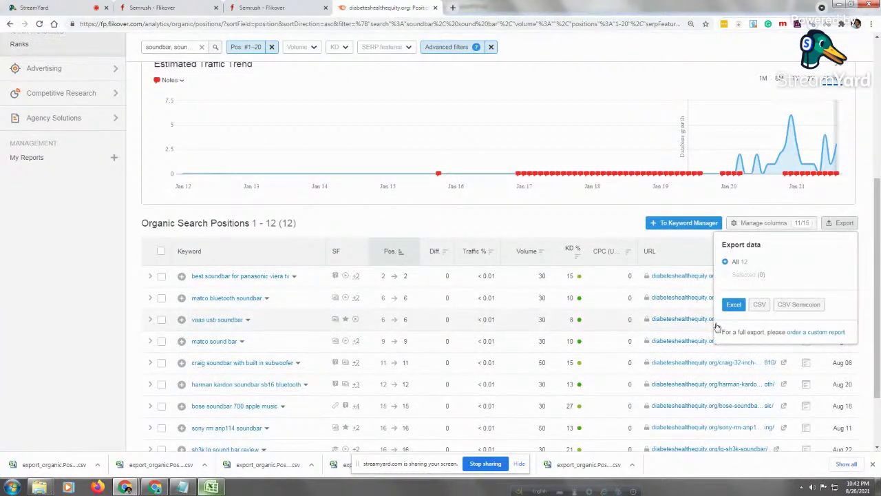
pyautogui.click(760, 306)
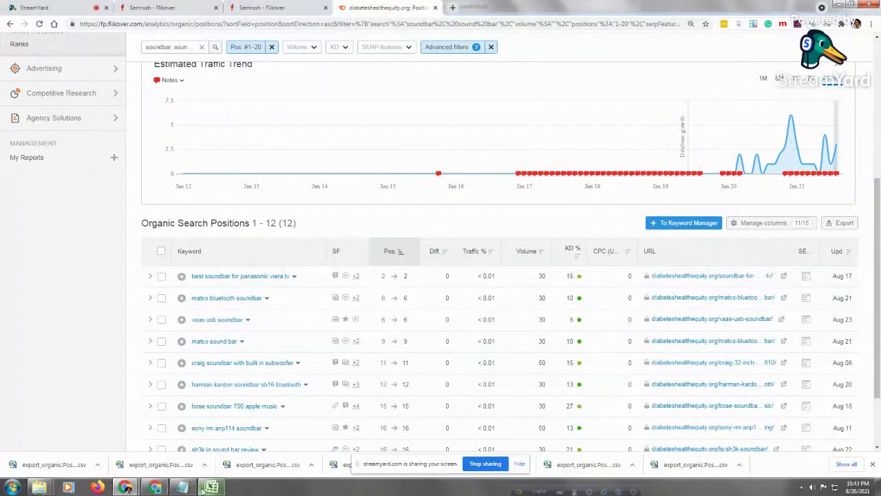
# Switch to the Sites_Need_to_Consider list in Notepad and copy reviewmeta.com
pyautogui.click(182, 487)
pyautogui.moveTo(369, 234); pyautogui.dragTo(267, 235)
pyautogui.rightClick(291, 234)
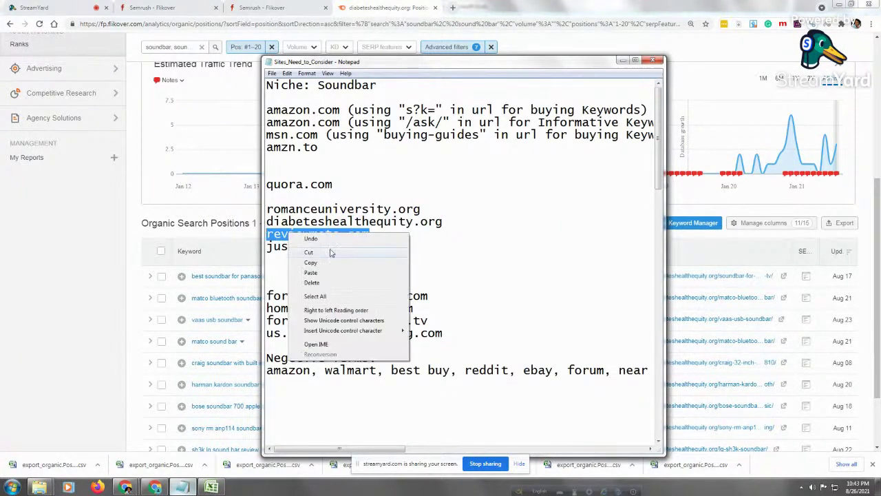
pyautogui.click(326, 261)
# Return to Semrush and run Organic Research for reviewmeta.com with the current soundbar filters
pyautogui.click(877, 172)
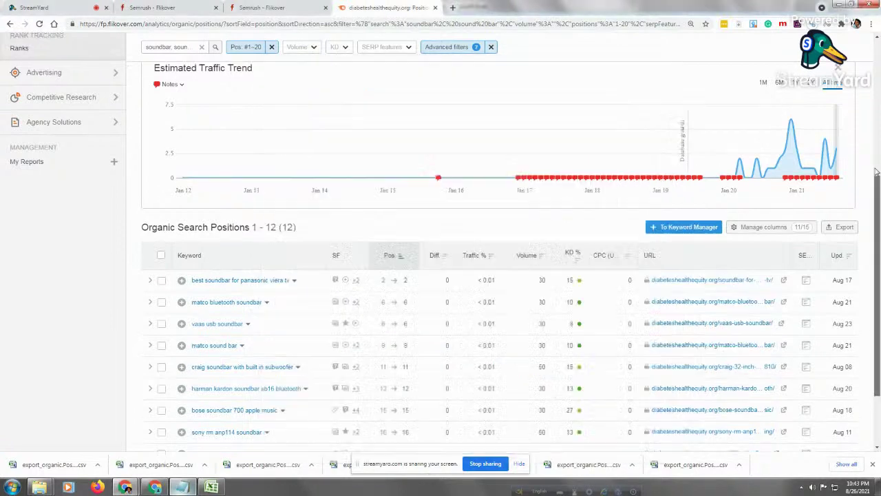
pyautogui.scroll(1, 227, 75)
pyautogui.scroll(2, 227, 75)
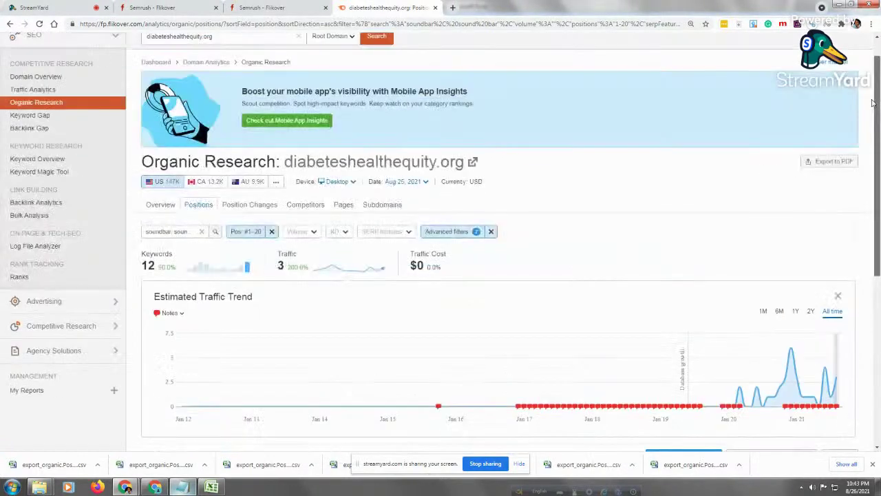
pyautogui.scroll(1, 229, 40)
pyautogui.moveTo(230, 44); pyautogui.dragTo(159, 46)
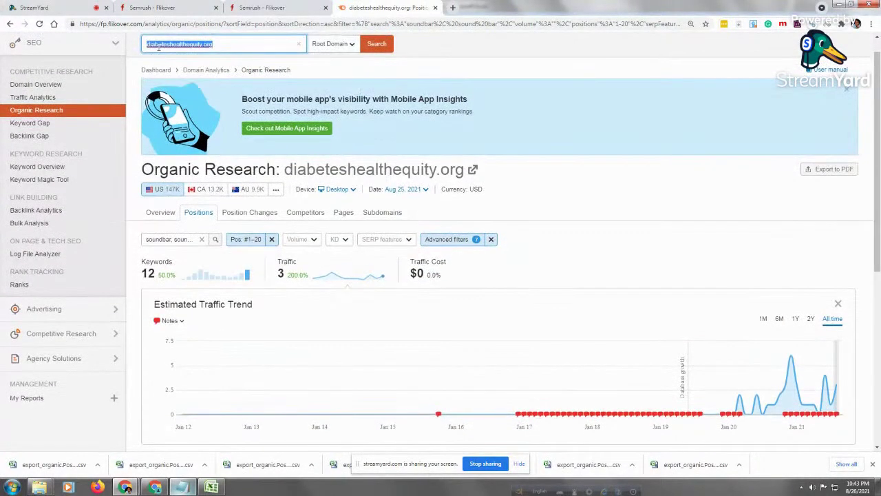
pyautogui.rightClick(158, 48)
pyautogui.click(180, 112)
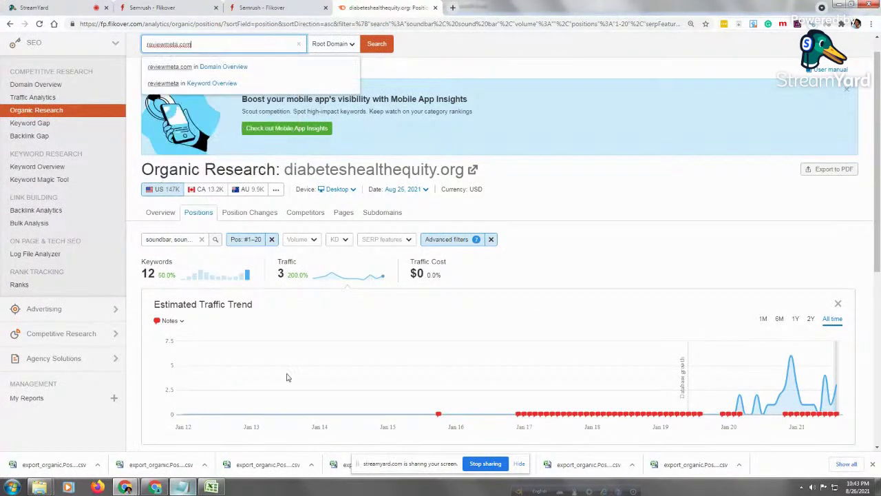
pyautogui.click(382, 46)
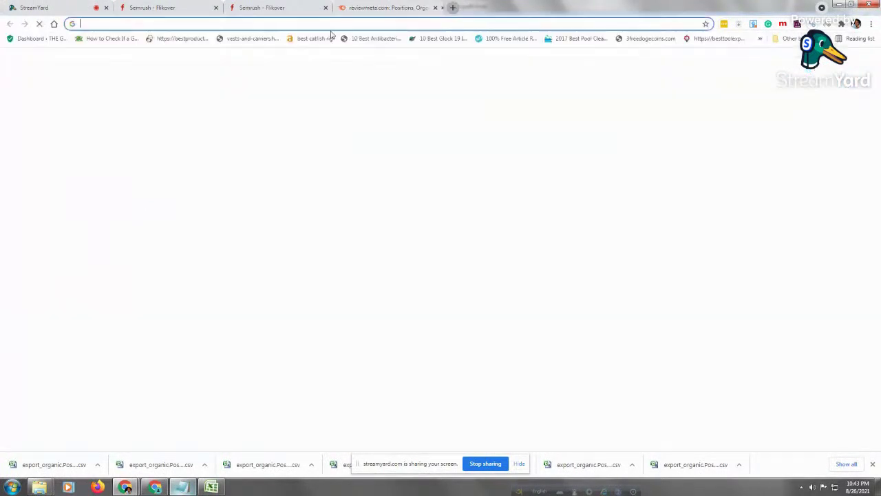
# Open the reviewmeta.com website in a new browser tab
pyautogui.hotkey('ctrl', 't')
pyautogui.rightClick(363, 25)
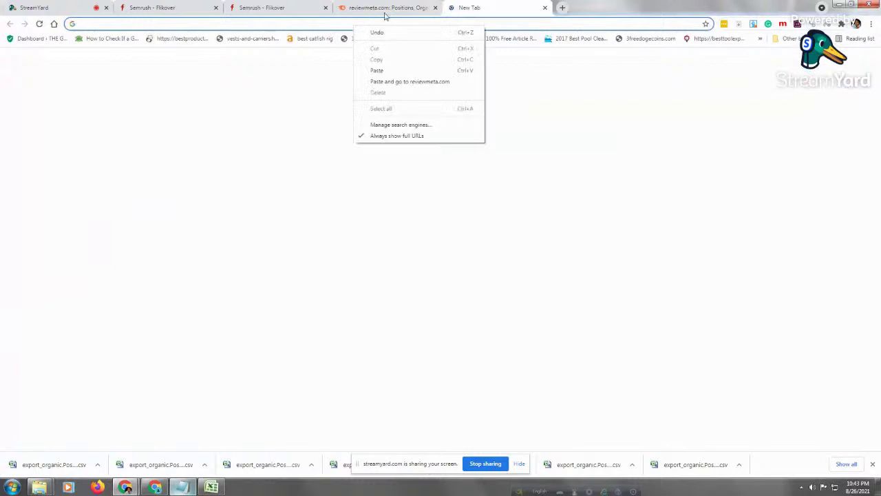
pyautogui.click(399, 73)
pyautogui.press('Return')
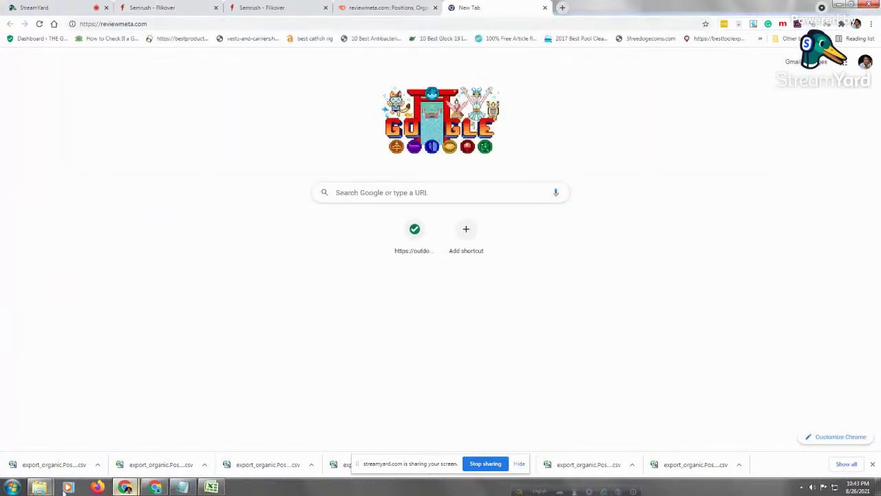
# Return to the Semrush report and examine reviewmeta.com's organic search positions, including keywords, difficulty and ranking URLs
pyautogui.click(398, 10)
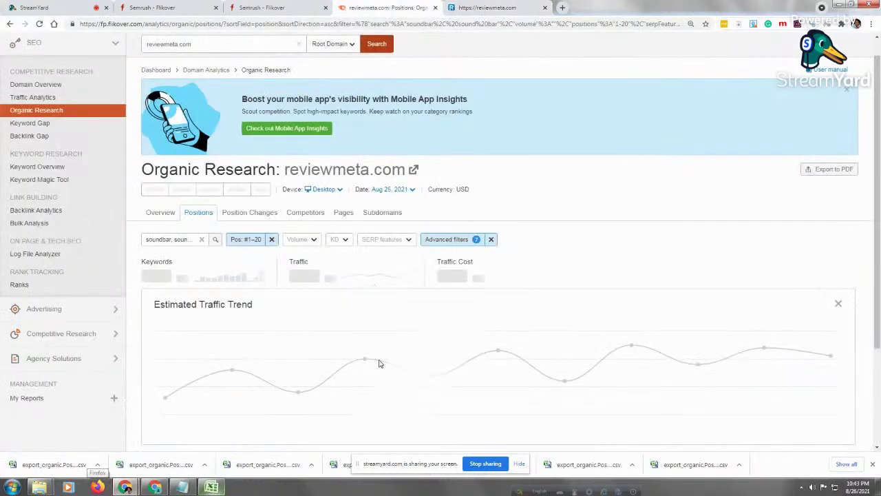
pyautogui.scroll(-1, 879, 184)
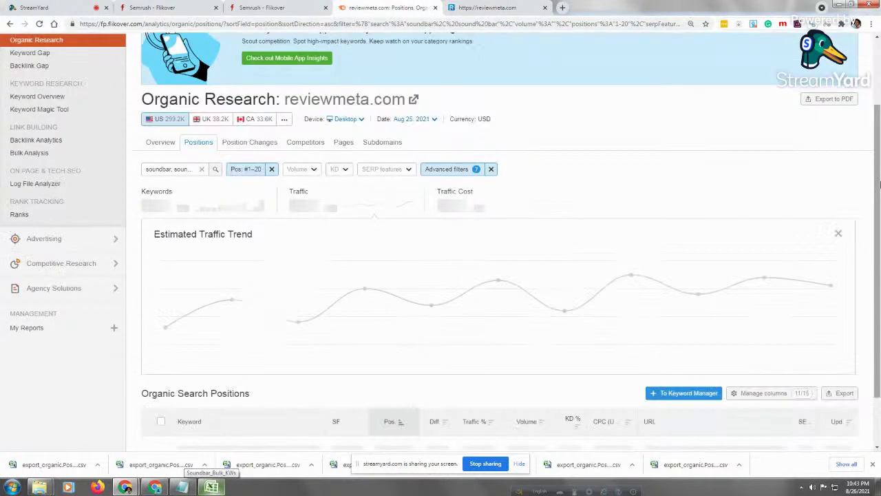
pyautogui.moveTo(879, 184); pyautogui.dragTo(879, 234)
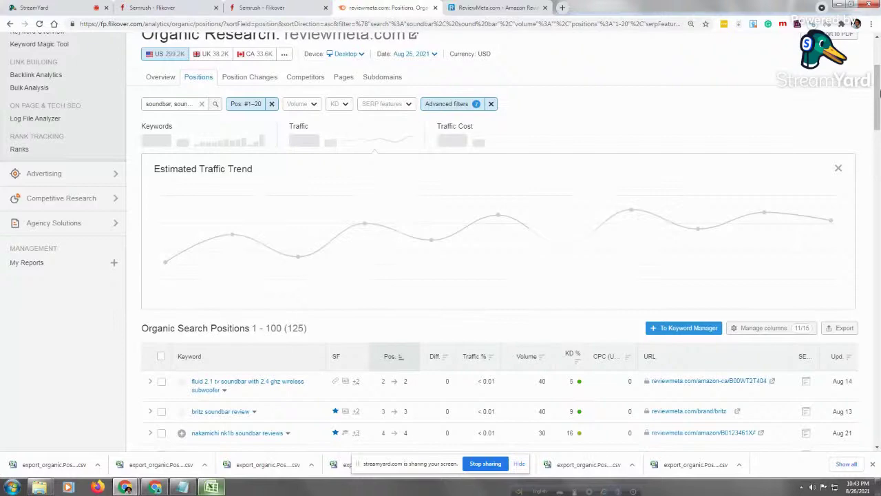
pyautogui.scroll(-1, 879, 164)
pyautogui.moveTo(879, 103); pyautogui.dragTo(879, 128)
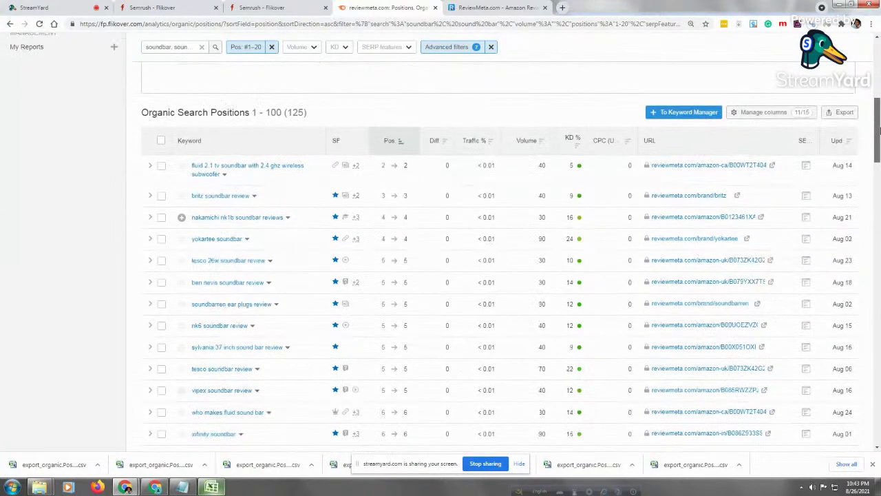
pyautogui.scroll(-1, 867, 126)
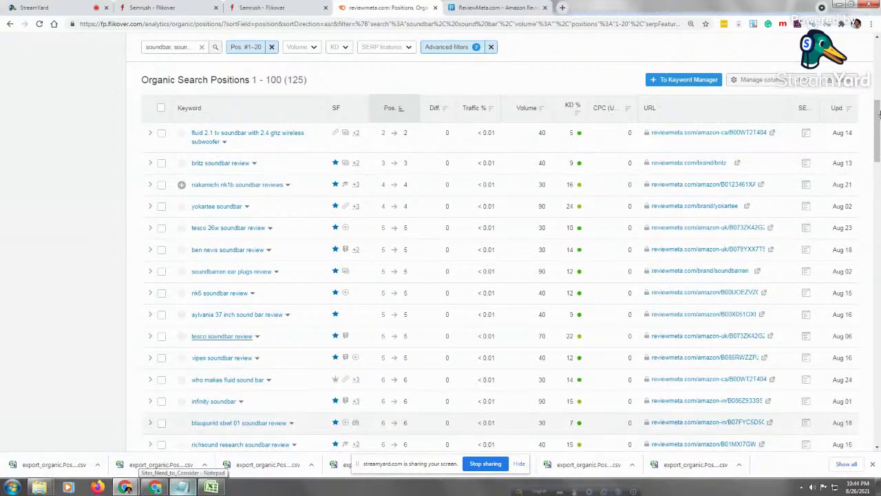
pyautogui.moveTo(878, 122); pyautogui.dragTo(879, 150)
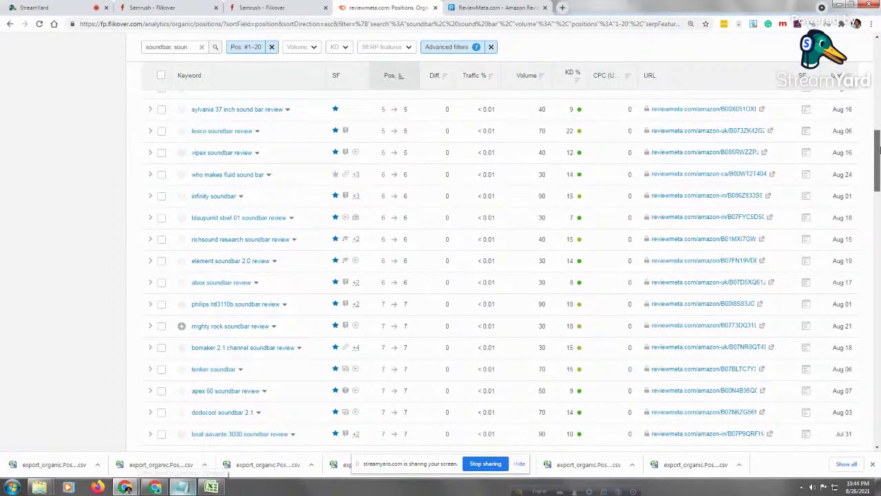
# Examine the ReviewMeta home page and close the website
pyautogui.hotkey('ctrl', 'Tab')
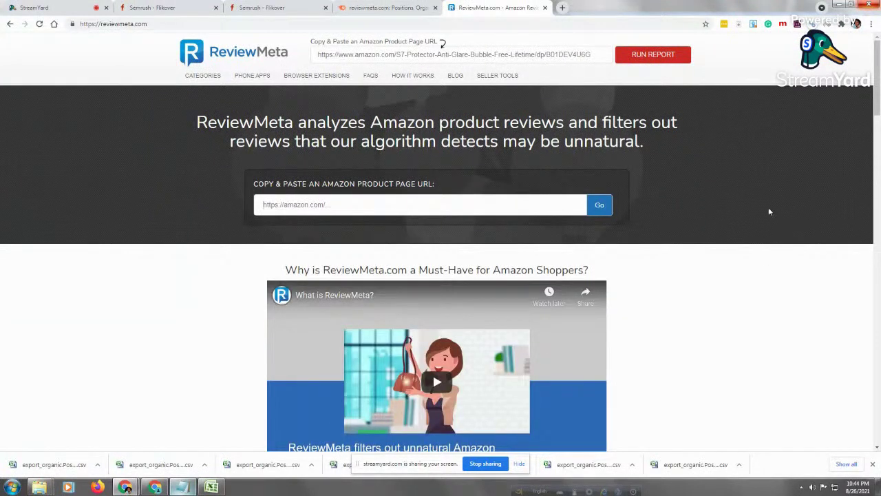
pyautogui.moveTo(878, 94); pyautogui.dragTo(878, 42)
pyautogui.click(544, 7)
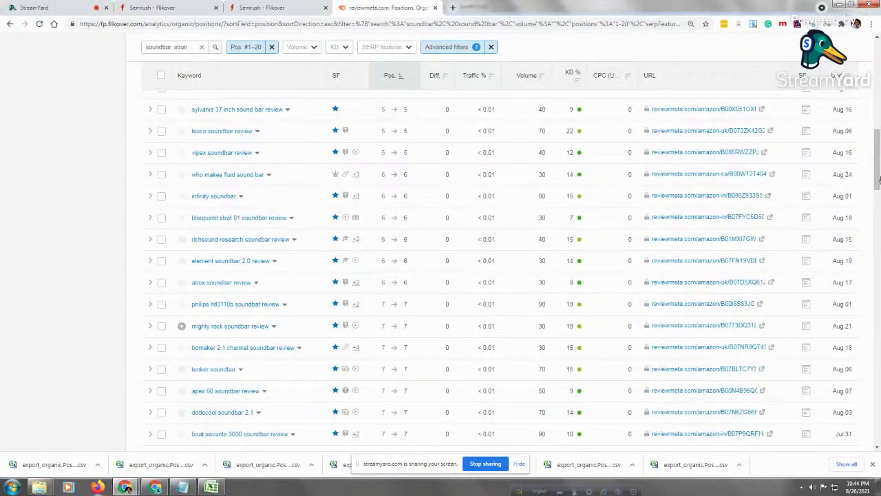
# Export all reviewmeta.com organic search positions as CSV
pyautogui.press('Home')
pyautogui.scroll(-3, 854, 134)
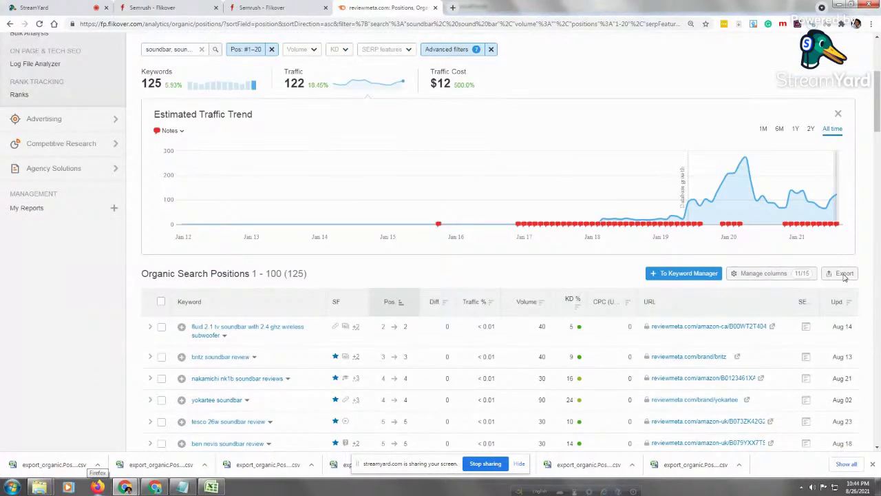
pyautogui.click(852, 276)
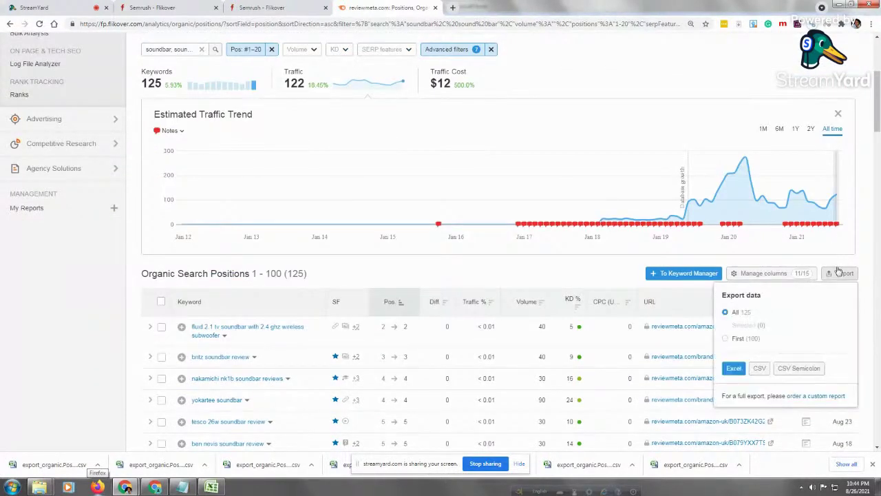
pyautogui.click(759, 369)
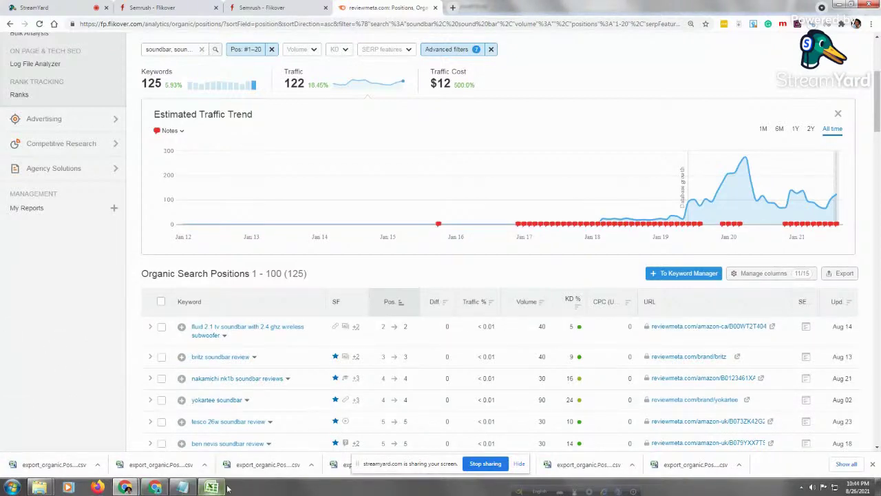
# Switch to the Sites_Need_to_Consider list in Notepad and copy justgage.com
pyautogui.click(187, 487)
pyautogui.moveTo(362, 246); pyautogui.dragTo(270, 250)
pyautogui.rightClick(278, 250)
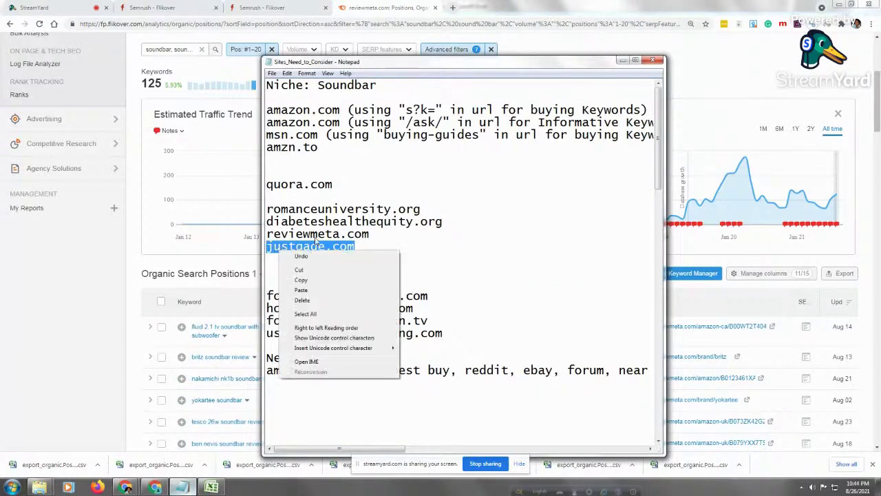
pyautogui.click(314, 281)
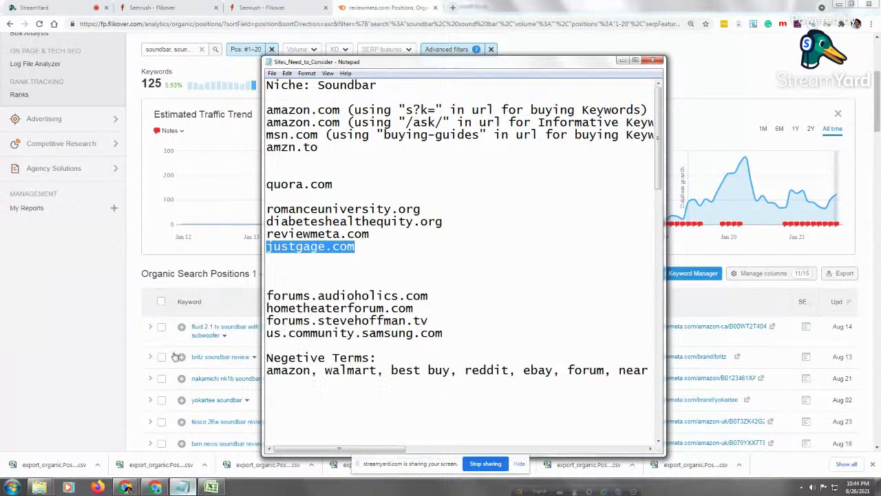
# Return to Semrush and run Organic Research for justgage.com in place of reviewmeta.com
pyautogui.moveTo(878, 103); pyautogui.dragTo(878, 42)
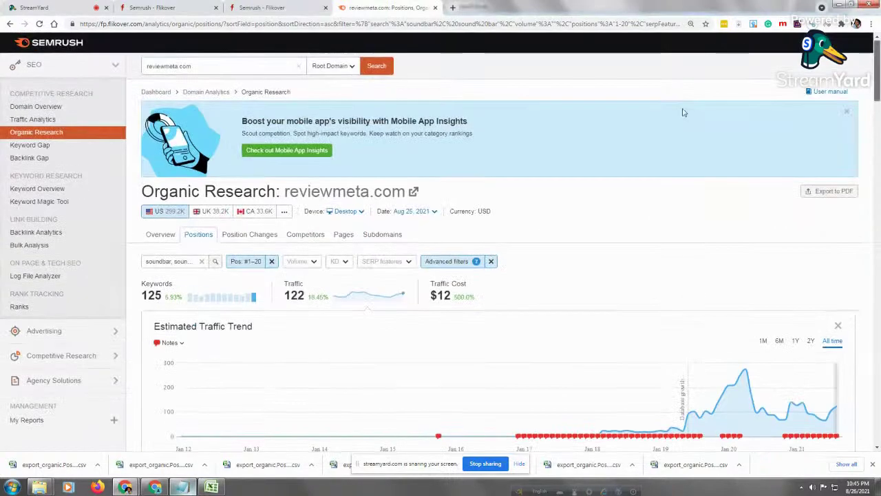
pyautogui.click(152, 67)
pyautogui.rightClick(151, 67)
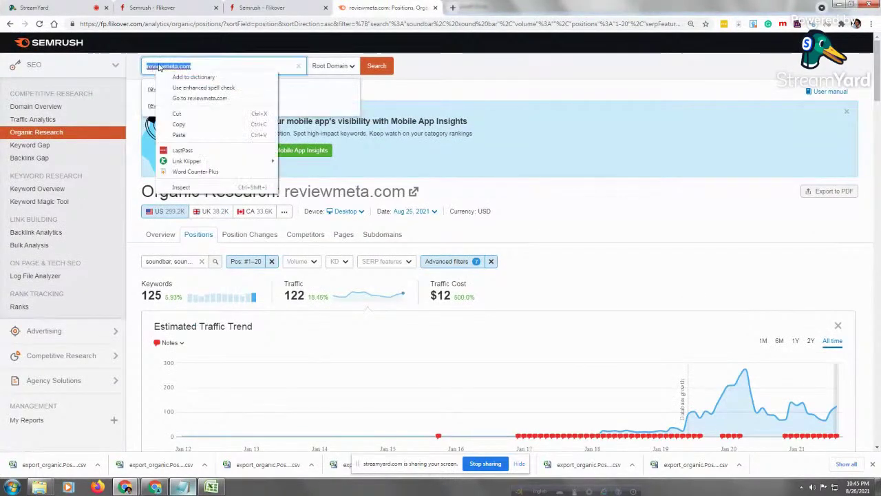
pyautogui.click(172, 134)
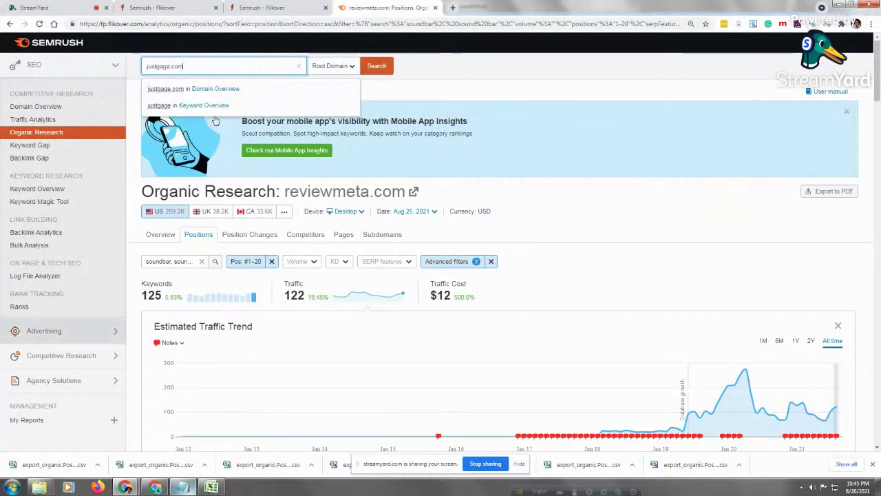
pyautogui.click(383, 67)
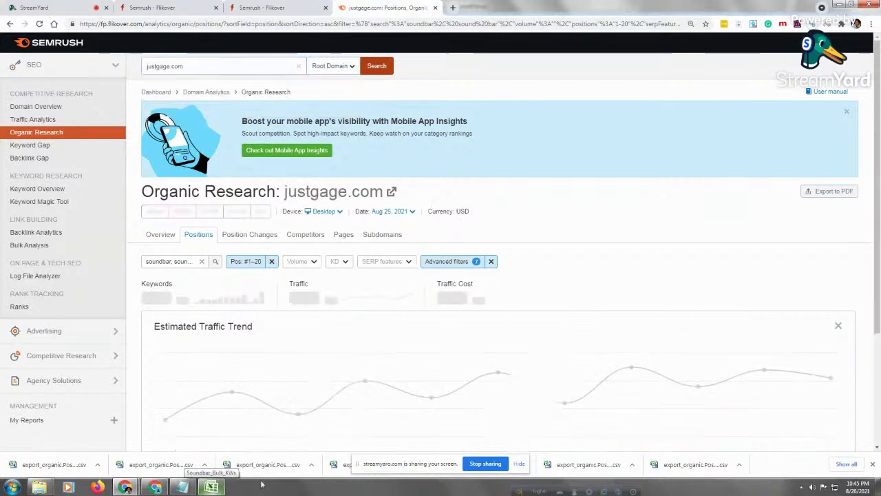
# Review the Sites_Need_to_Consider list in Notepad and examine justgage.com's organic search positions in Semrush
pyautogui.click(181, 486)
pyautogui.click(482, 271)
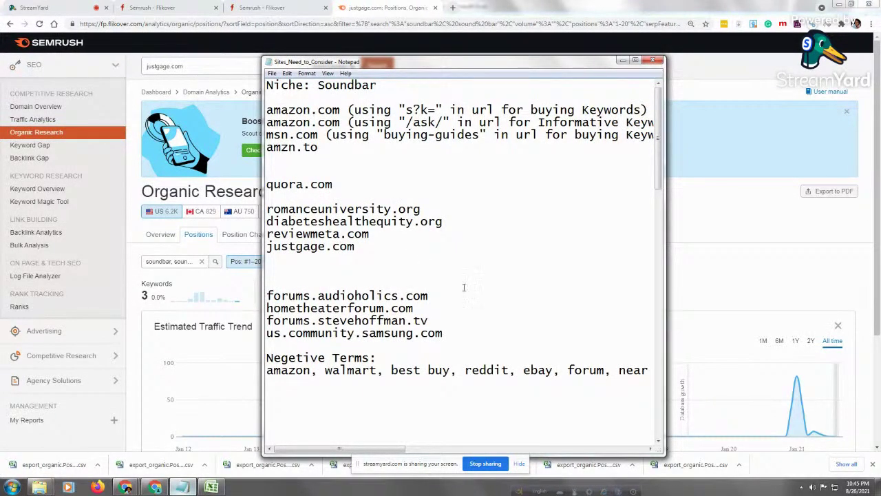
pyautogui.moveTo(659, 132)
pyautogui.mouseDown()
pyautogui.moveTo(665, 181)
pyautogui.moveTo(666, 131)
pyautogui.mouseUp()
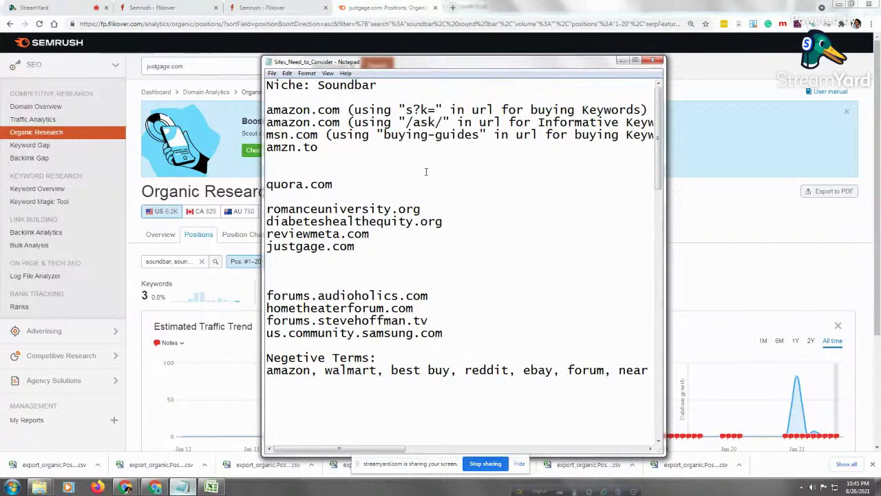
pyautogui.click(879, 180)
pyautogui.moveTo(879, 181); pyautogui.dragTo(879, 287)
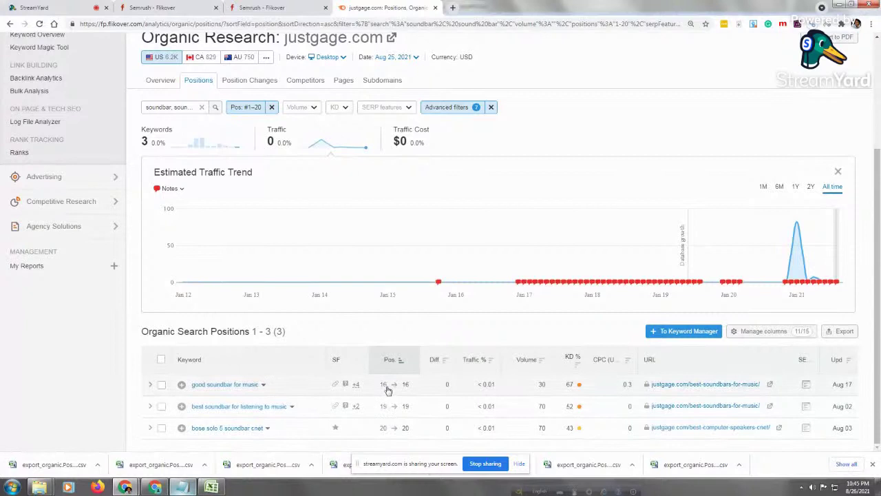
# Switch to the Sites_Need_to_Consider list in Notepad and delete justgage.com together with its empty line
pyautogui.rightClick(180, 486)
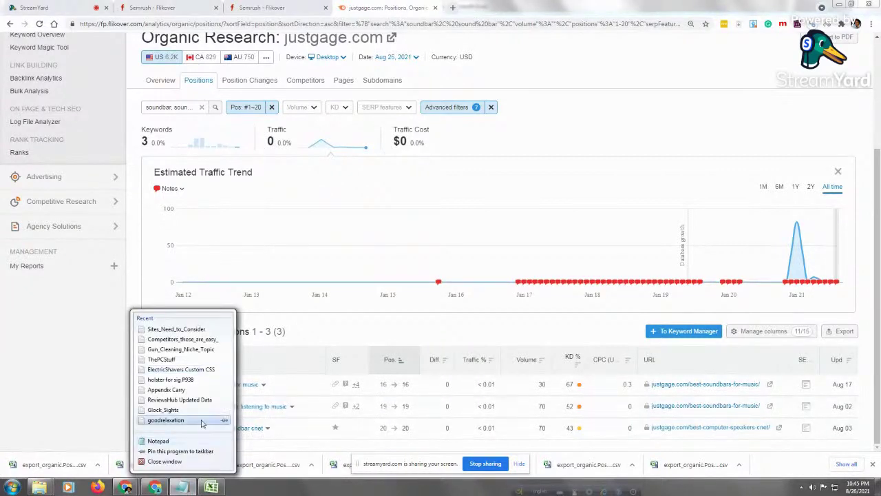
pyautogui.click(195, 490)
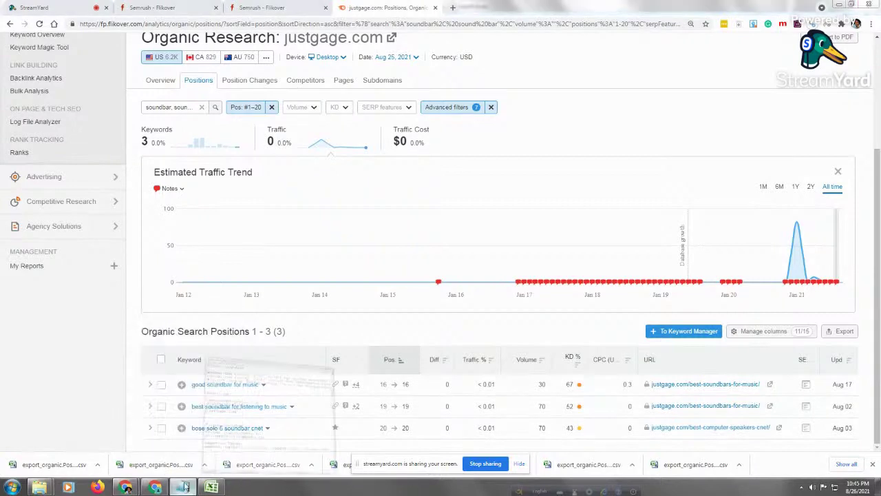
pyautogui.click(182, 486)
pyautogui.moveTo(355, 256); pyautogui.dragTo(266, 252)
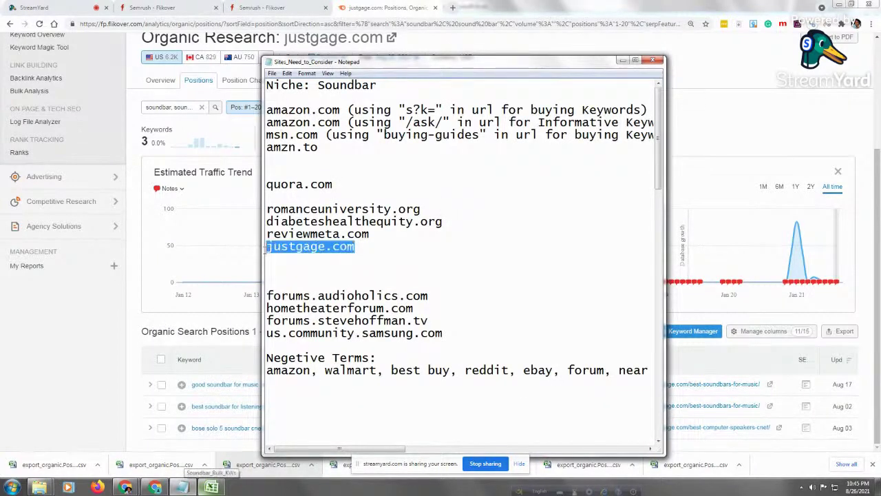
pyautogui.press('Delete')
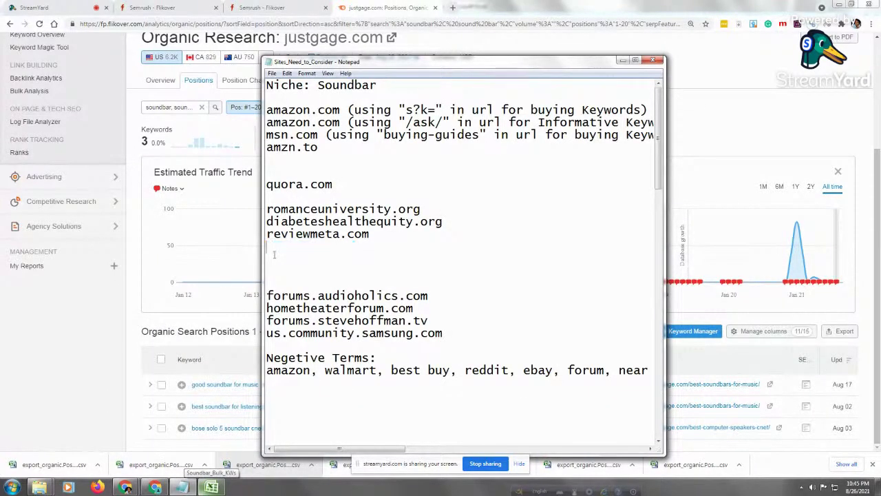
pyautogui.press('Delete')
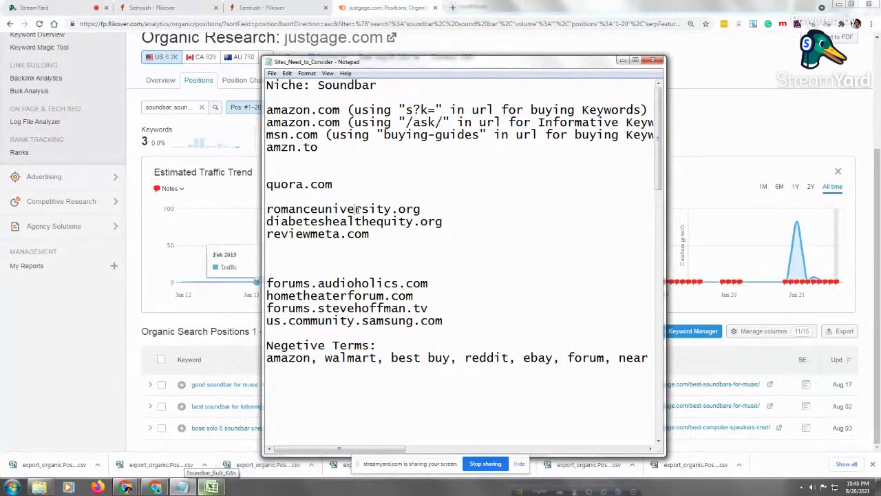
# Highlight amzn.to in the site list and switch to the StreamYard broadcast to view the live comments
pyautogui.click(405, 163)
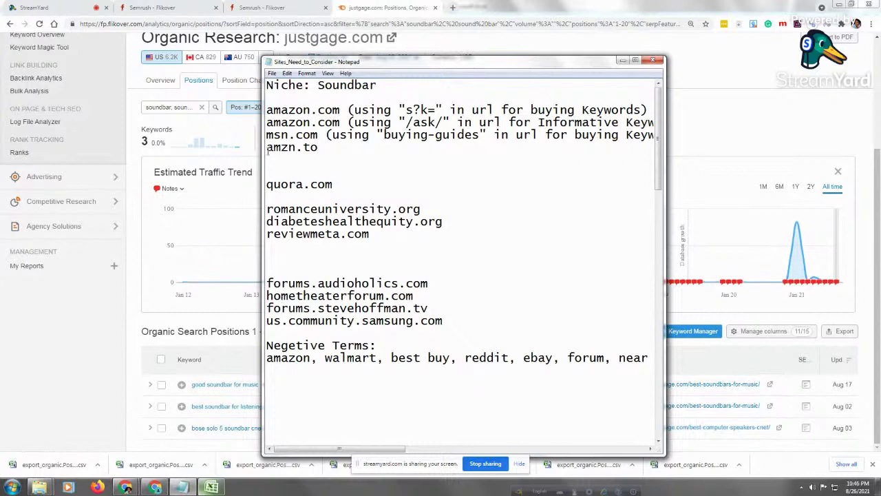
pyautogui.moveTo(266, 148); pyautogui.dragTo(320, 152)
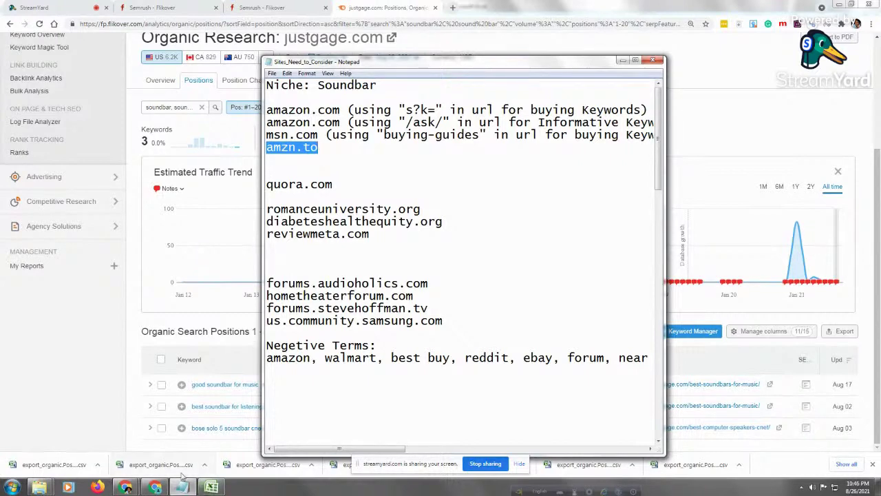
pyautogui.click(126, 487)
pyautogui.click(53, 6)
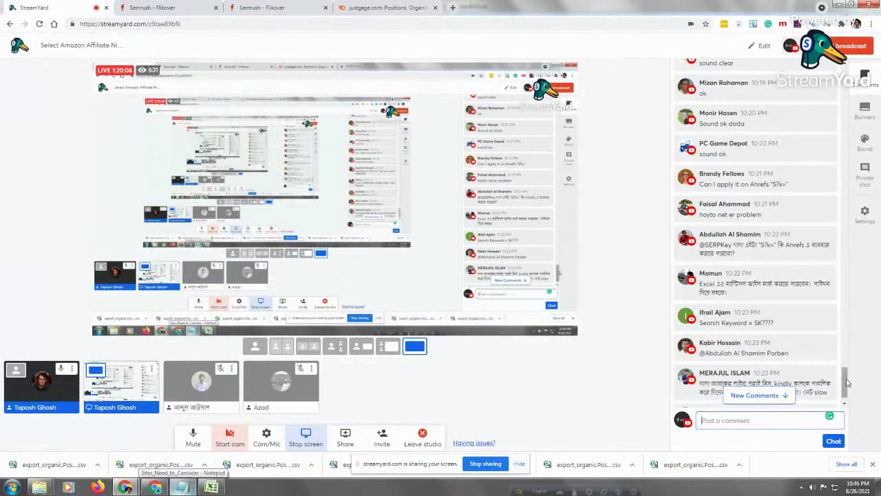
# Read through the live comments in the StreamYard broadcast down to the newest ones
pyautogui.scroll(-3, 724, 270)
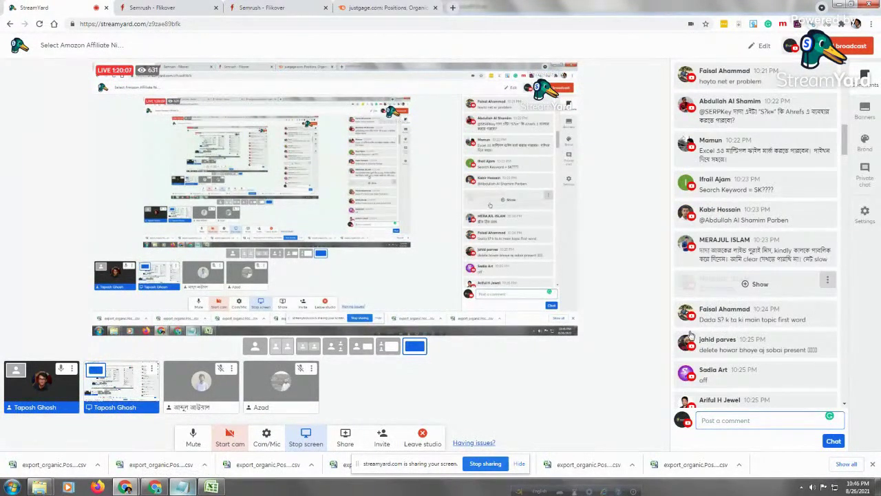
pyautogui.click(845, 404)
pyautogui.scroll(-9, 846, 404)
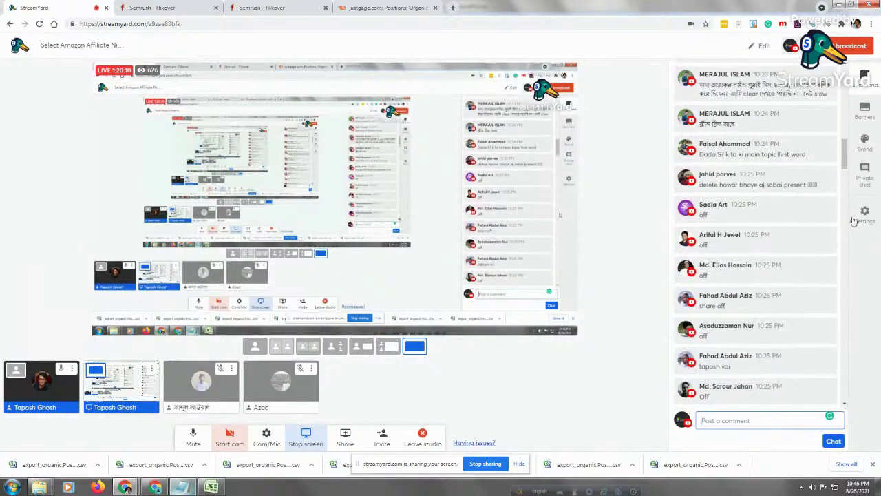
pyautogui.scroll(-10, 855, 267)
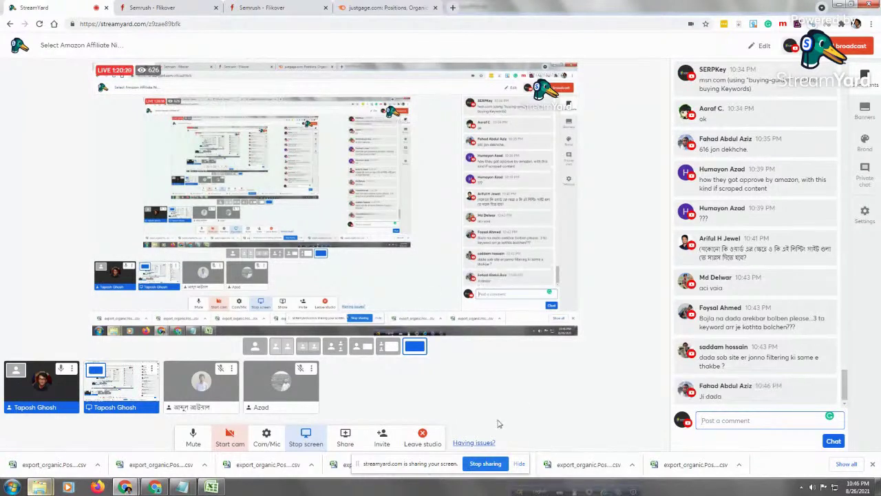
# Copy amzn.to from the Sites_Need_to_Consider list in Notepad and post it as a comment in StreamYard
pyautogui.click(181, 486)
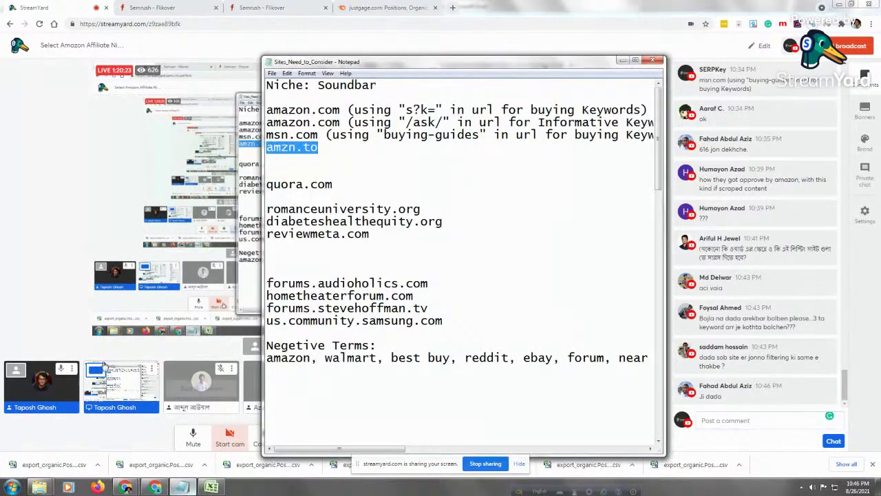
pyautogui.click(376, 165)
pyautogui.moveTo(321, 149); pyautogui.dragTo(267, 149)
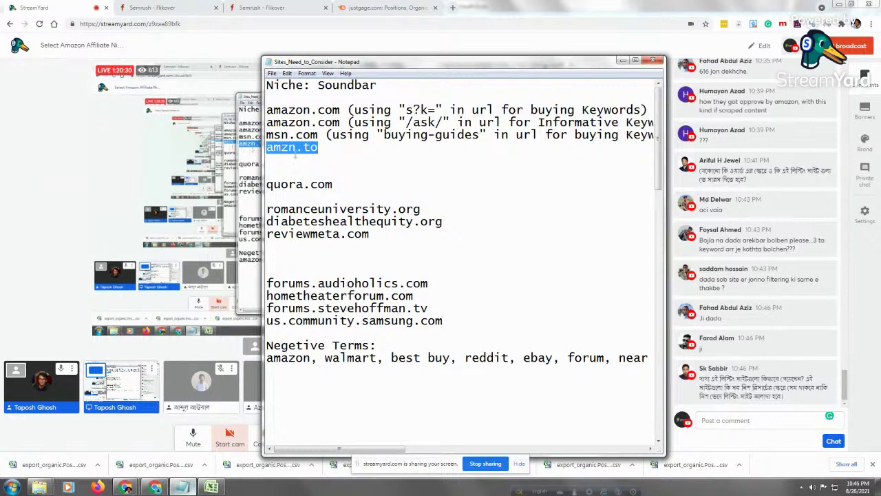
pyautogui.rightClick(294, 151)
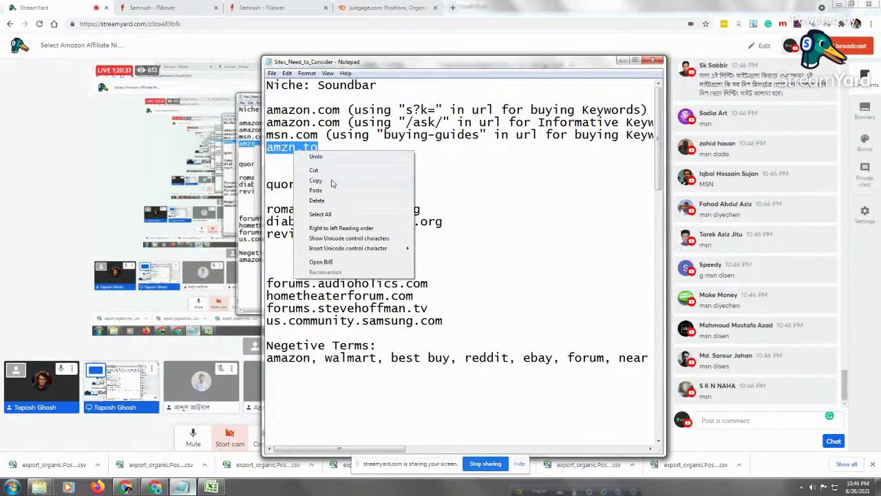
pyautogui.click(331, 181)
pyautogui.click(720, 418)
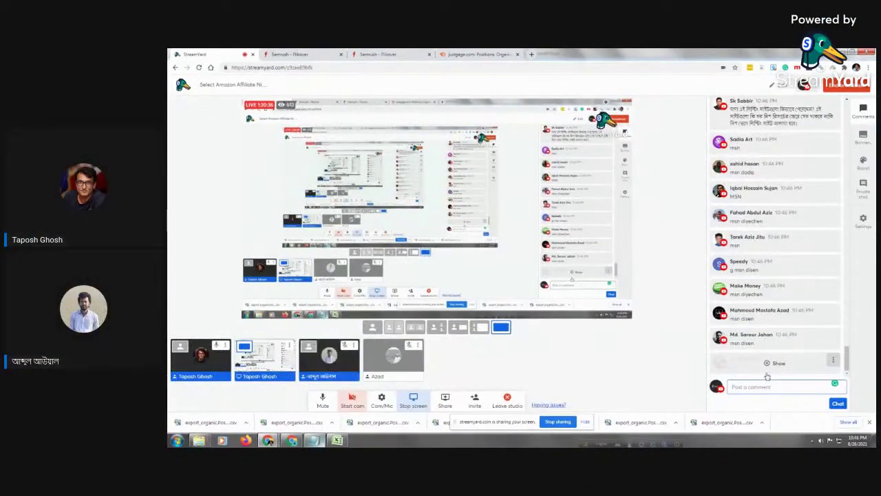
pyautogui.hotkey('ctrl', 'v')
pyautogui.press('Return')
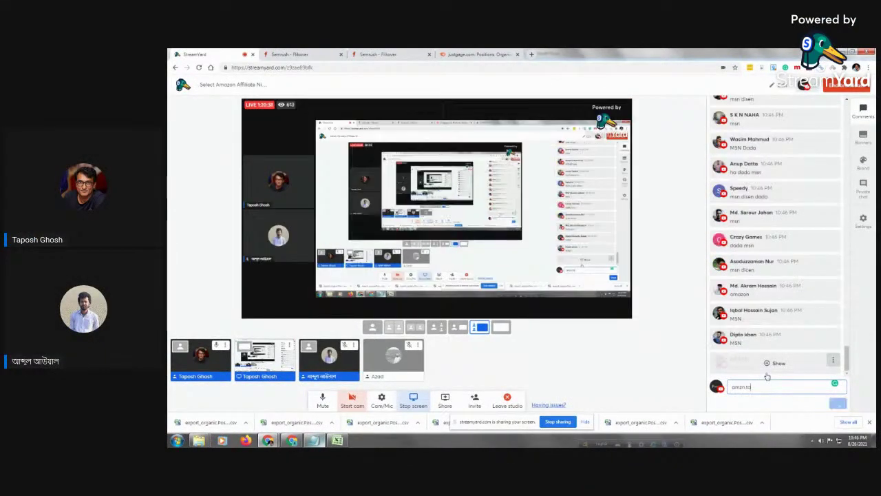
pyautogui.click(772, 365)
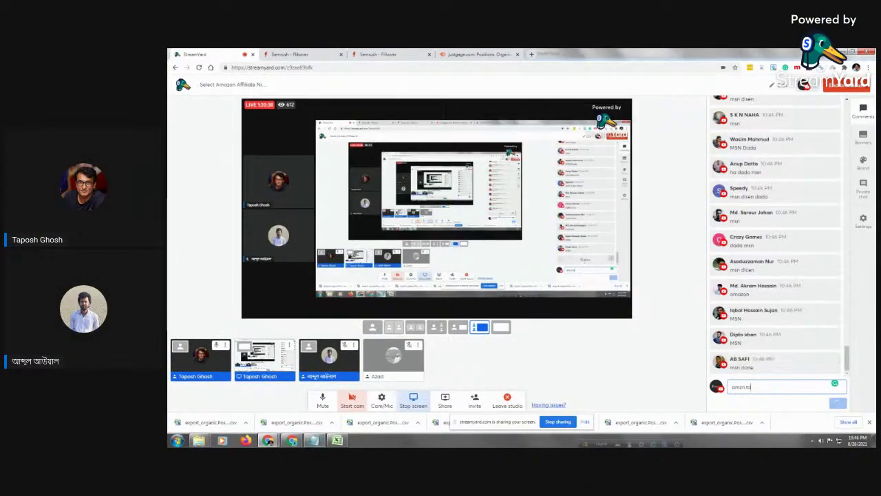
# Copy romanceuniversity.org, diabeteshealthequity.org and reviewmeta.com from the Notepad list and post them as one StreamYard comment
pyautogui.click(313, 440)
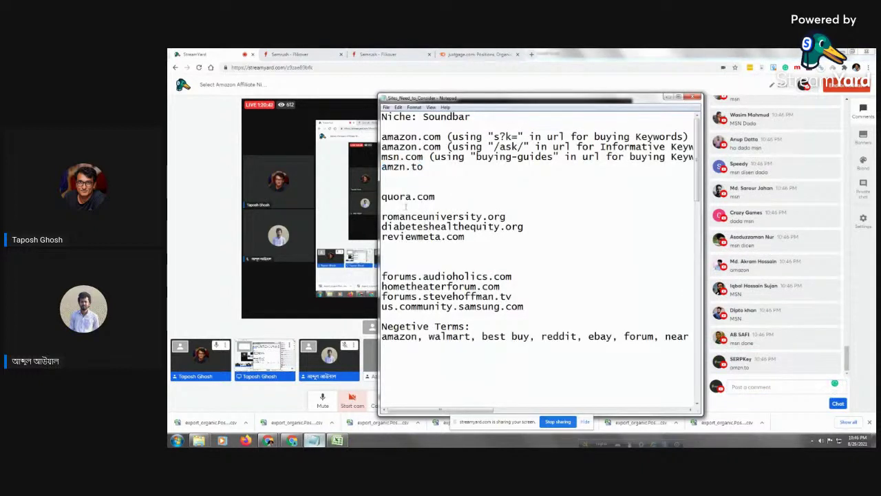
pyautogui.moveTo(382, 217); pyautogui.dragTo(480, 237)
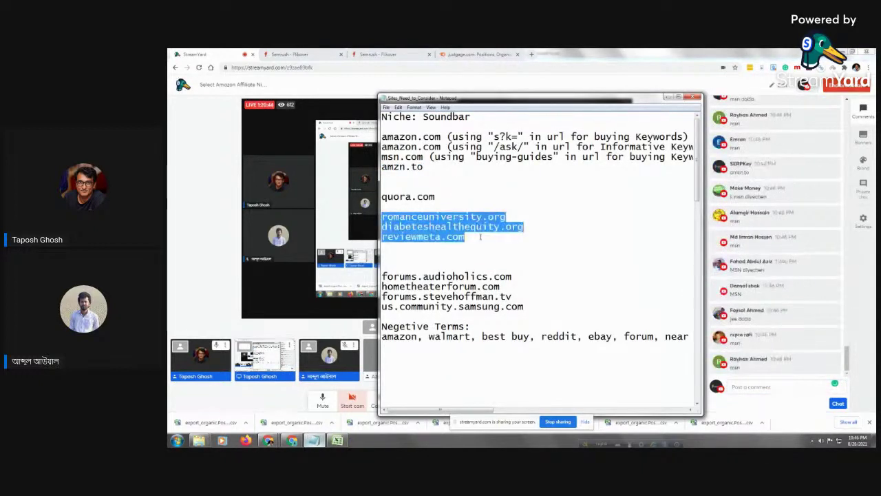
pyautogui.rightClick(451, 227)
pyautogui.click(468, 245)
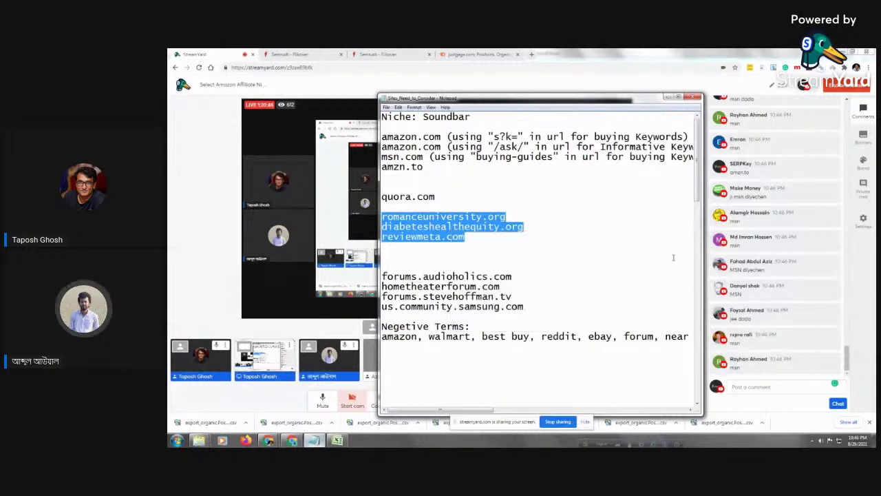
pyautogui.click(742, 354)
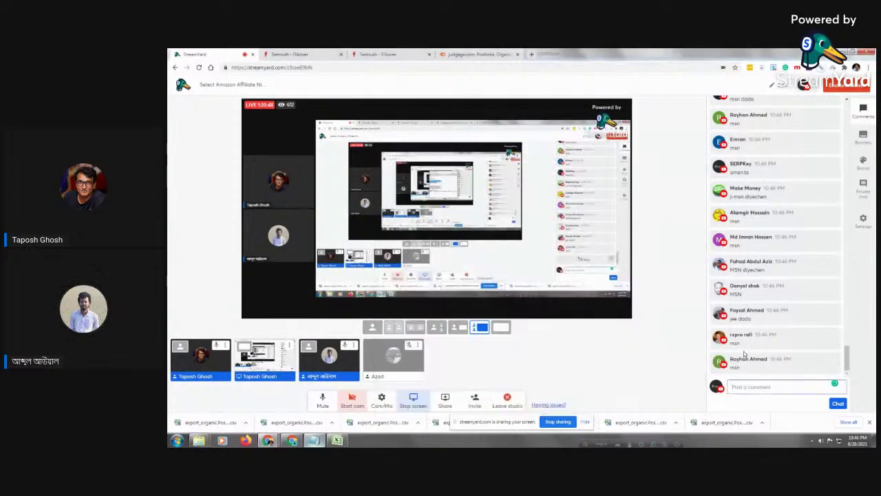
pyautogui.hotkey('ctrl', 'v')
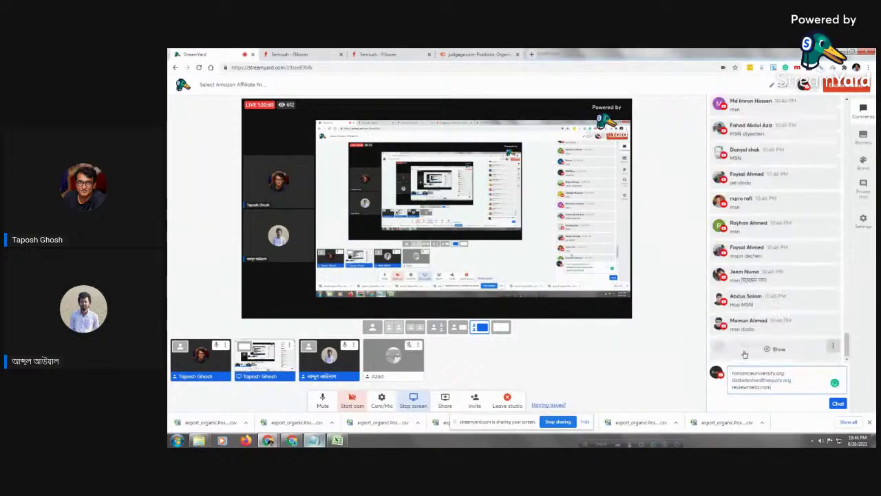
pyautogui.press('Return')
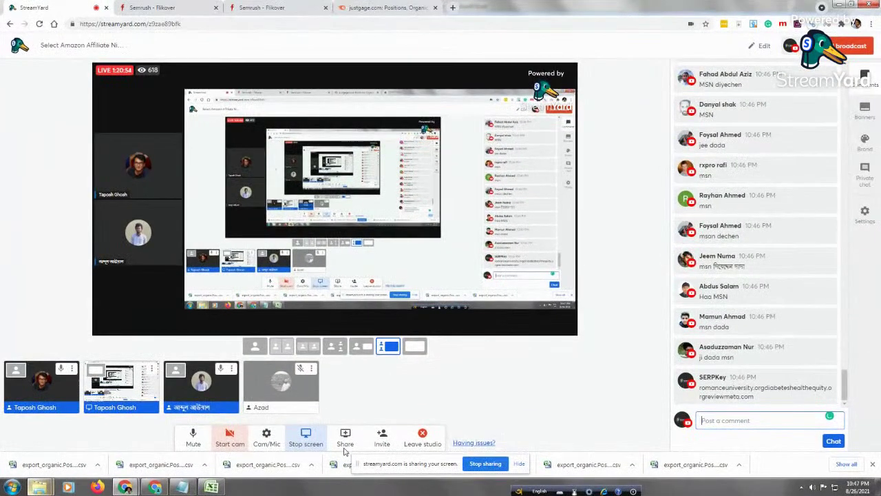
# In the Notepad list, move reddit.com from below pricepulse.app to the blank area under the Negetive Terms and remove the leftover empty line
pyautogui.click(181, 486)
pyautogui.click(365, 274)
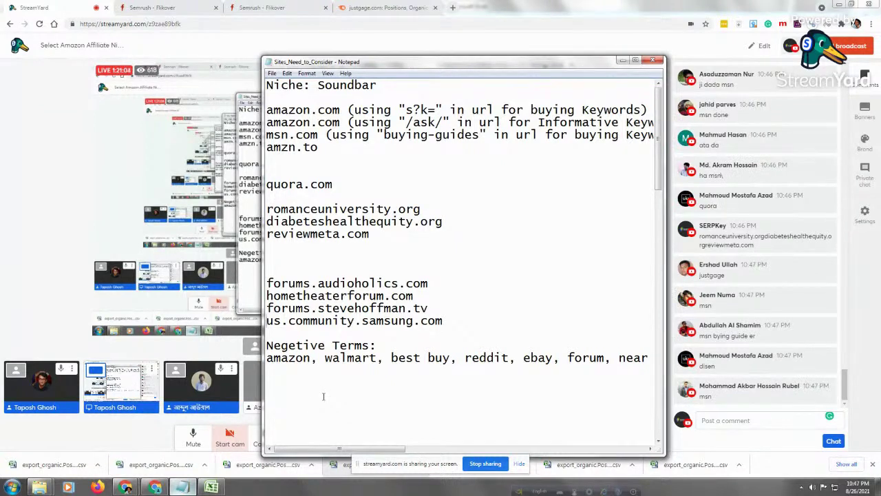
pyautogui.scroll(-3, 323, 396)
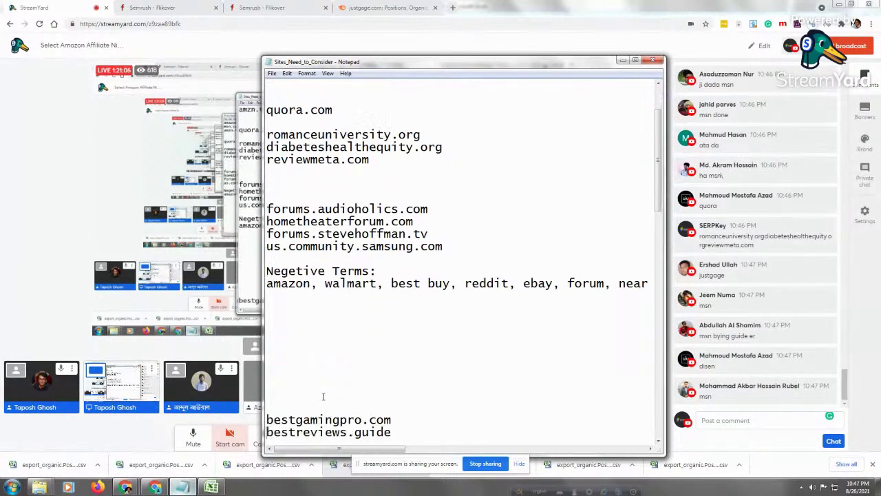
pyautogui.scroll(-2, 322, 396)
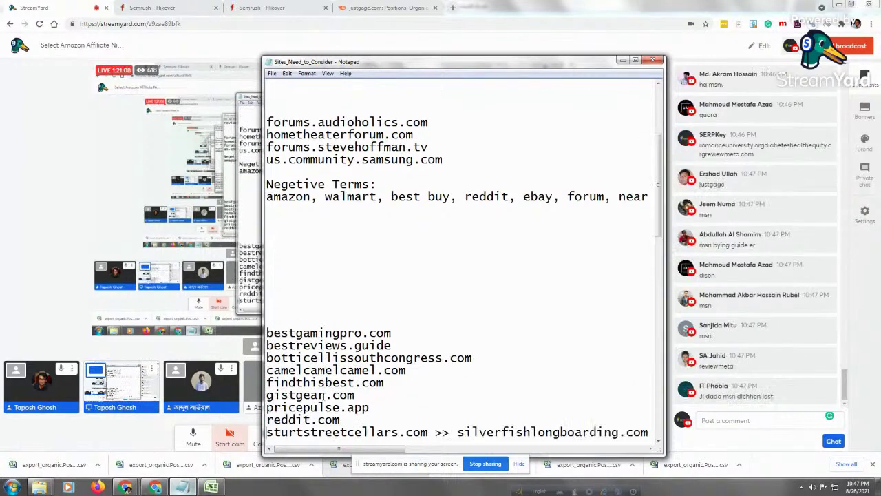
pyautogui.moveTo(348, 421); pyautogui.dragTo(267, 421)
pyautogui.rightClick(271, 424)
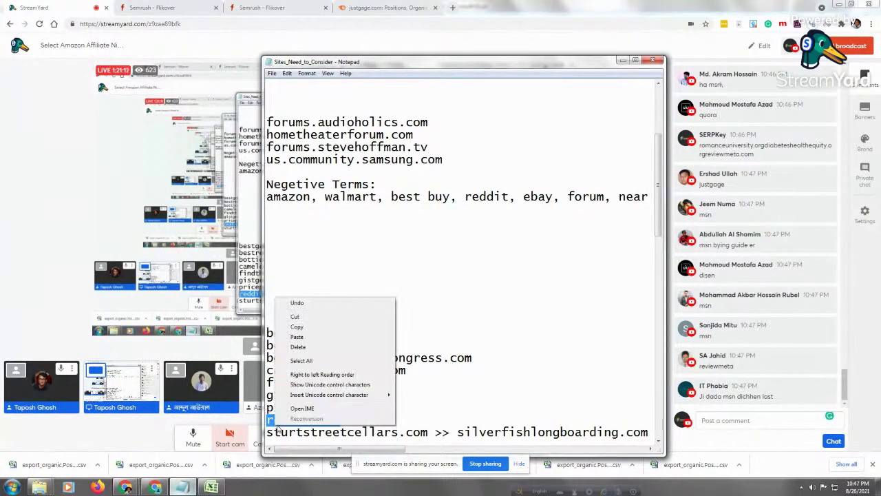
pyautogui.click(308, 317)
pyautogui.rightClick(291, 244)
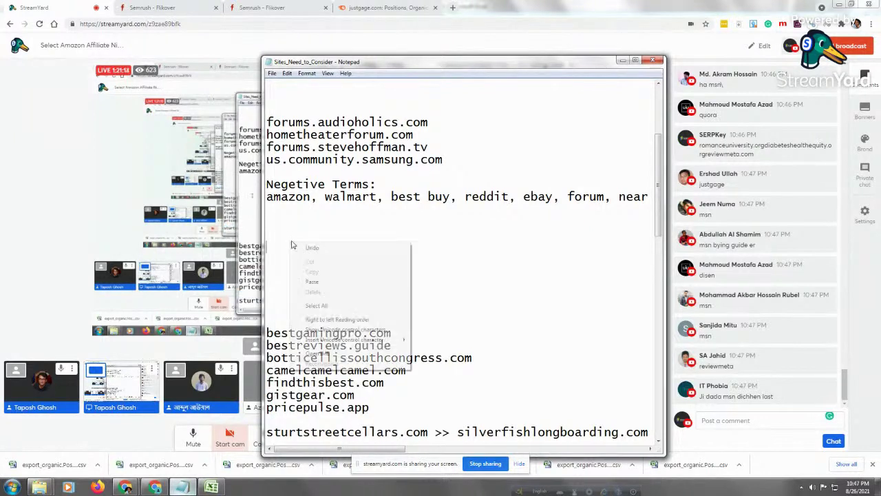
pyautogui.click(323, 281)
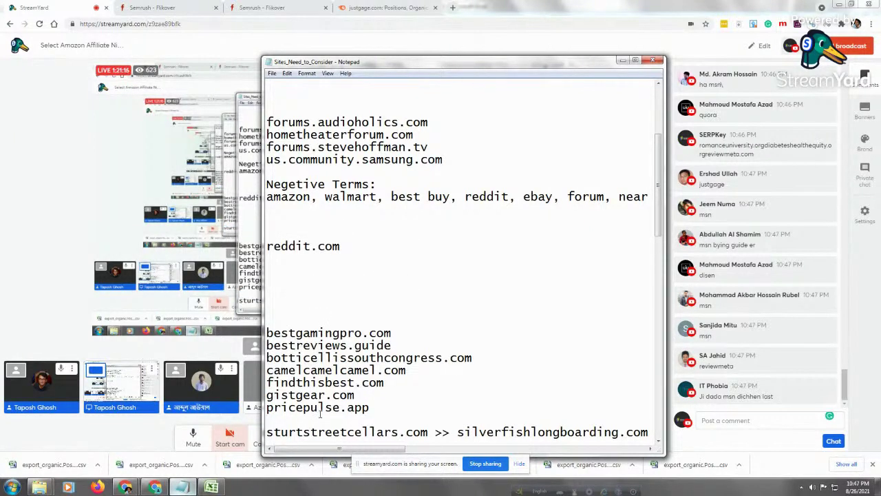
pyautogui.click(319, 417)
pyautogui.press('BackSpace')
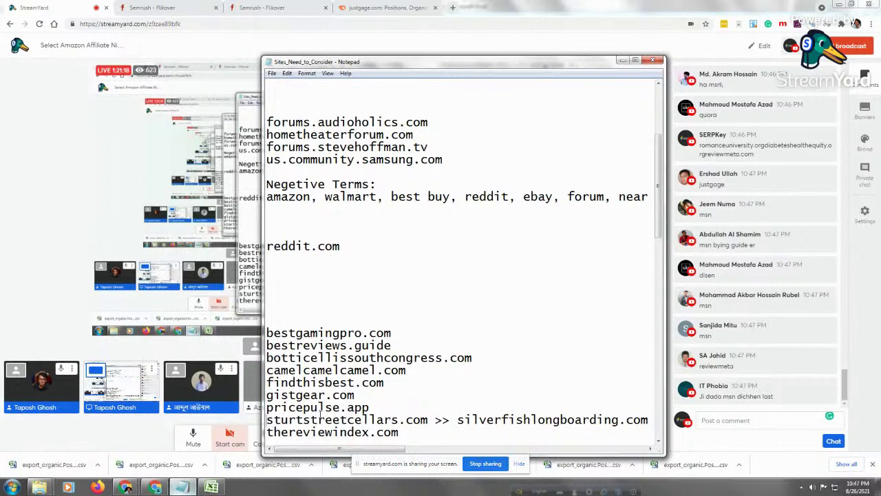
# Select the block of sites from bestgamingpro.com through thereviewindex.com in the Notepad list
pyautogui.press('Right')
pyautogui.press('Right')
pyautogui.press('Right')
pyautogui.press('Right')
pyautogui.press('Right')
pyautogui.press('Right')
pyautogui.press('Right')
pyautogui.press('Right')
pyautogui.press('Right')
pyautogui.press('Right')
pyautogui.press('Right')
pyautogui.press('Right')
pyautogui.press('Right')
pyautogui.press('Right')
pyautogui.press('Right')
pyautogui.scroll(-1, 321, 413)
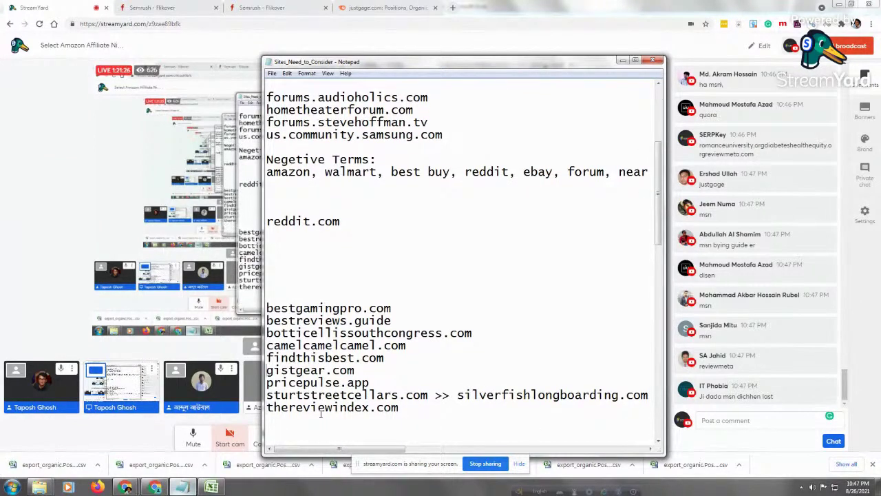
pyautogui.hotkey('shift', 'Down')
pyautogui.hotkey('shift', 'Down')
pyautogui.hotkey('shift', 'Down')
pyautogui.hotkey('shift', 'Down')
pyautogui.hotkey('shift', 'Down')
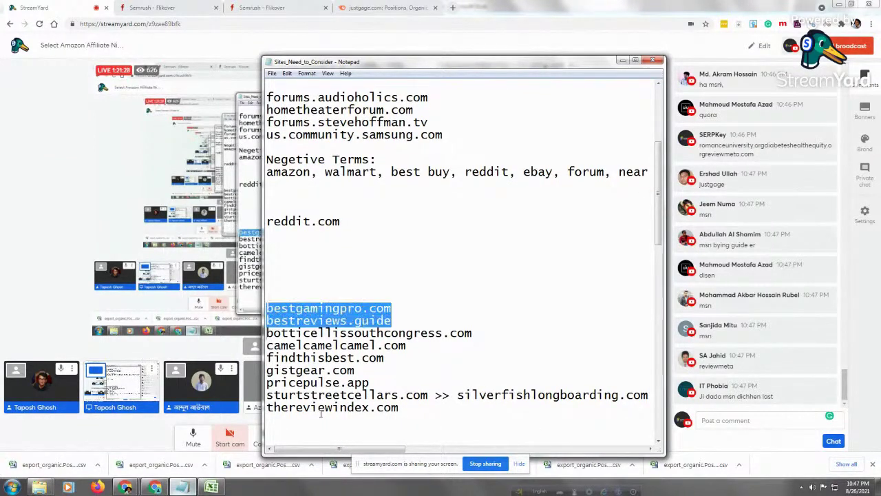
pyautogui.hotkey('shift', 'Down')
pyautogui.hotkey('shift', 'Down')
pyautogui.hotkey('shift', 'Down')
pyautogui.hotkey('shift', 'Down')
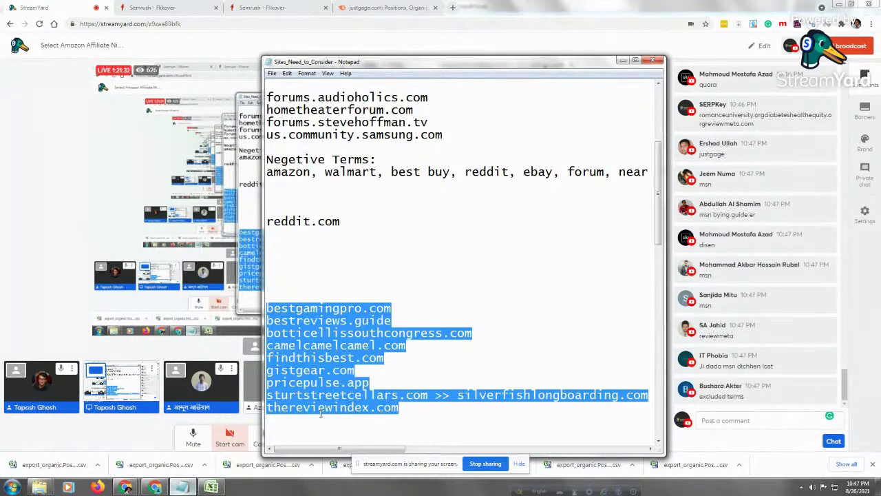
pyautogui.rightClick(334, 317)
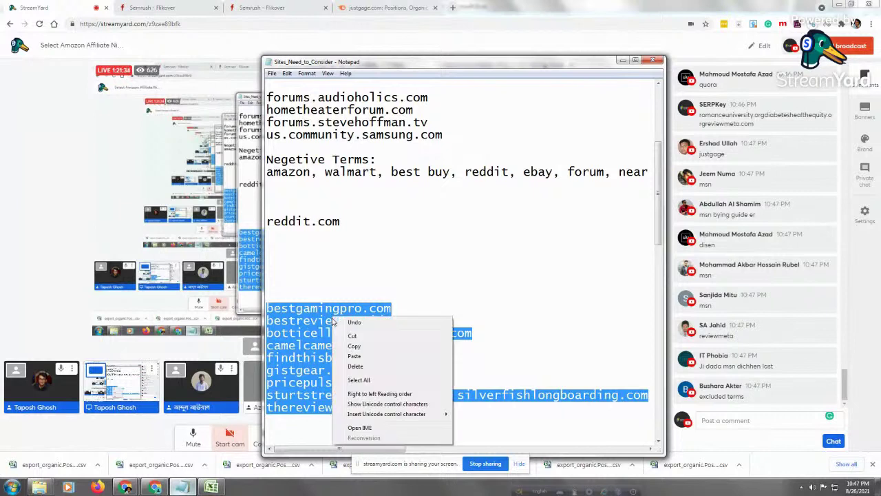
pyautogui.click(363, 356)
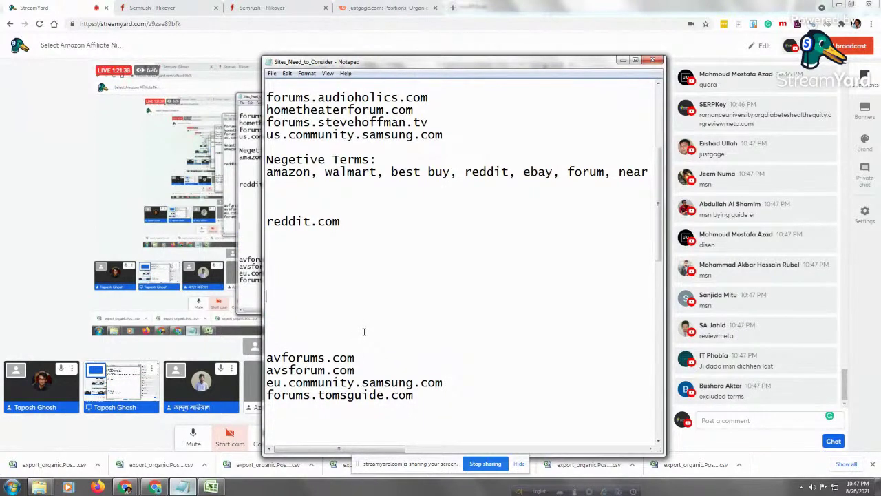
pyautogui.hotkey('ctrl', 'z')
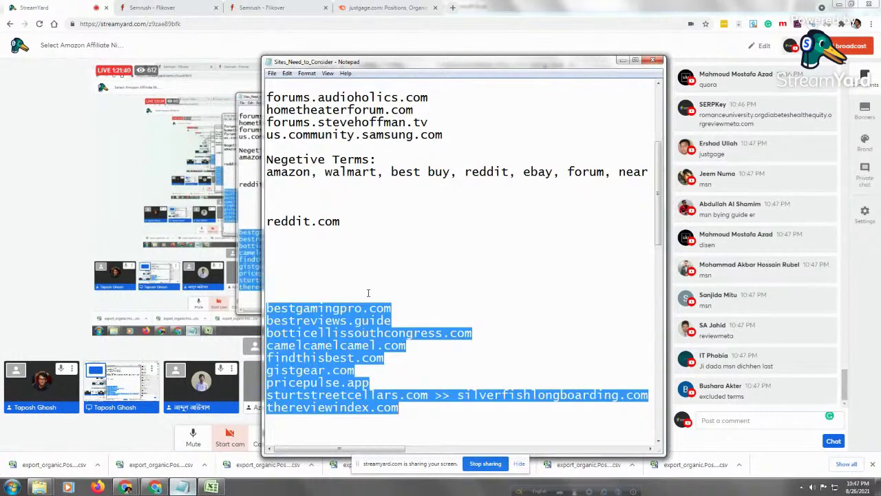
# Copy the selected sites from bestgamingpro.com through thereviewindex.com and post them as a StreamYard comment
pyautogui.rightClick(336, 340)
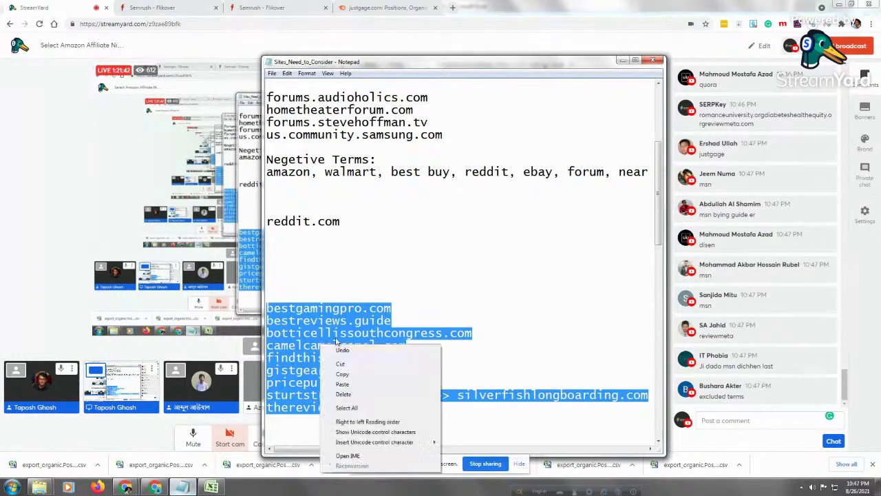
pyautogui.click(357, 375)
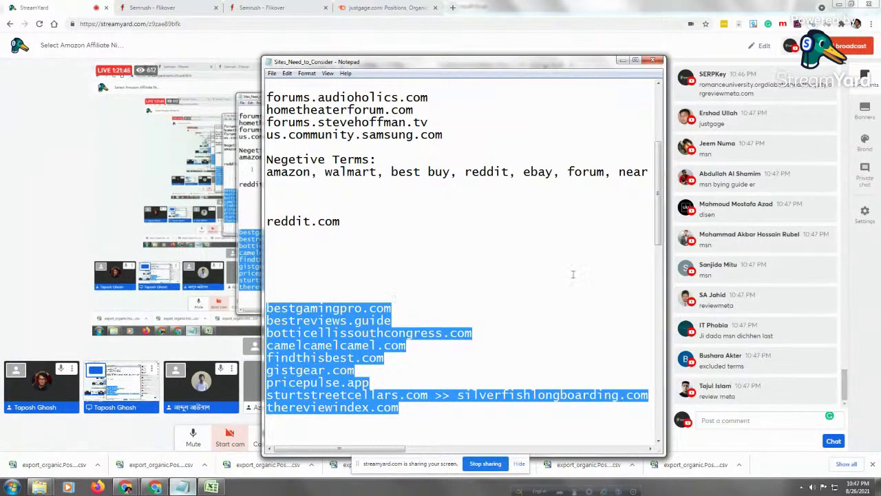
pyautogui.click(722, 421)
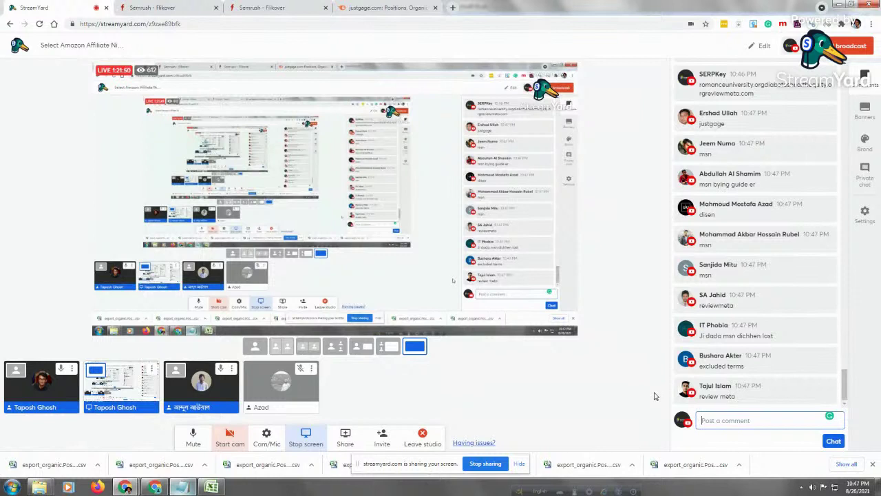
pyautogui.hotkey('ctrl', 'v')
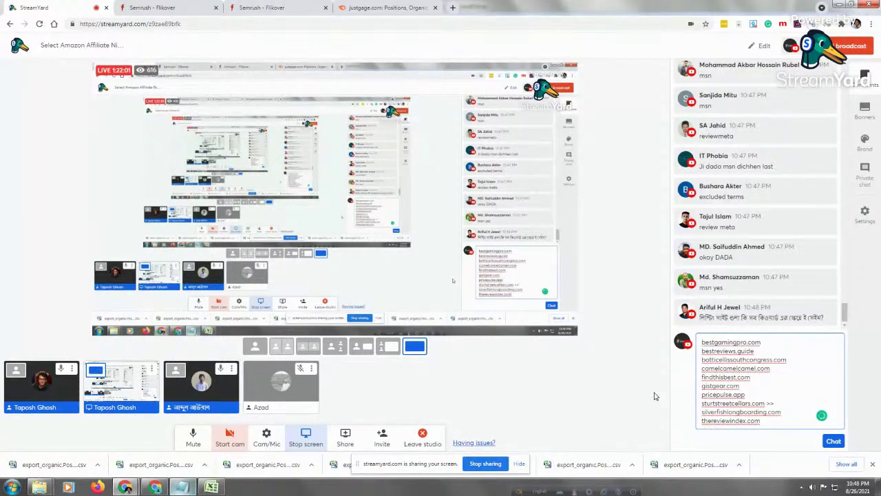
pyautogui.press('Return')
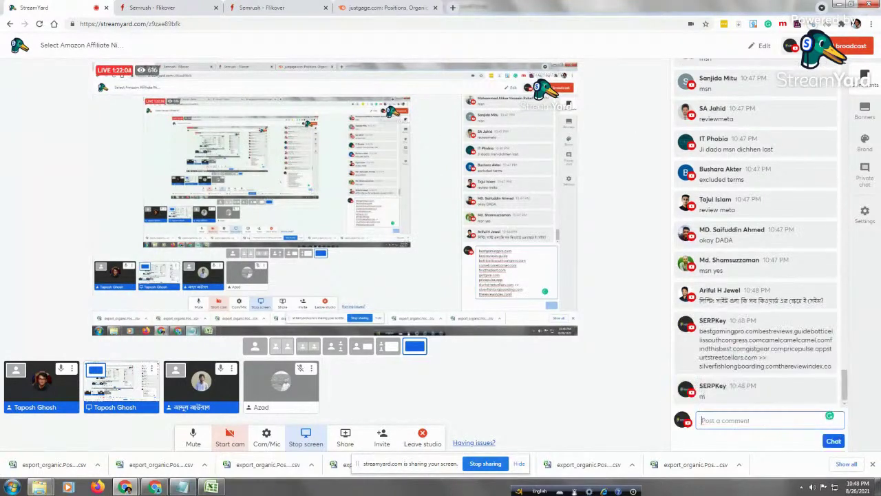
# Switch to the Sites_Need_to_Consider list in Notepad, cut reddit.com from below the Negetive Terms and remove the surplus blank lines there
pyautogui.hotkey('alt', 'Tab')
pyautogui.click(367, 218)
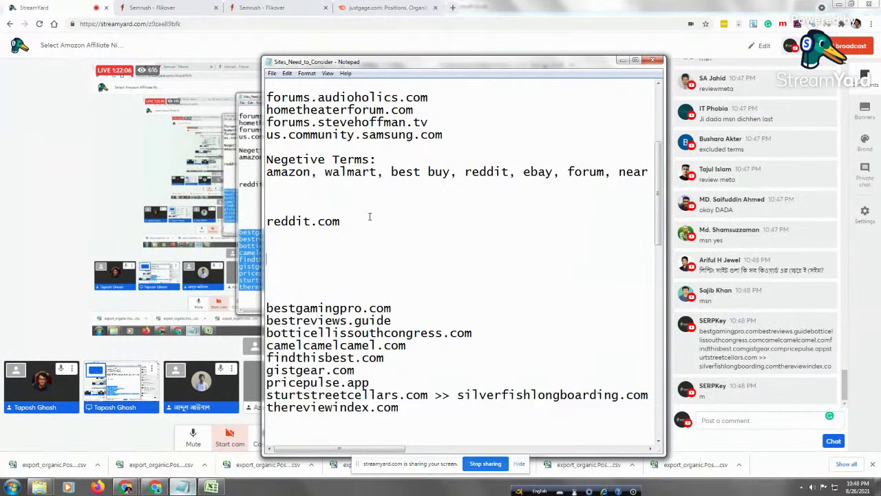
pyautogui.moveTo(267, 221); pyautogui.dragTo(340, 222)
pyautogui.rightClick(322, 223)
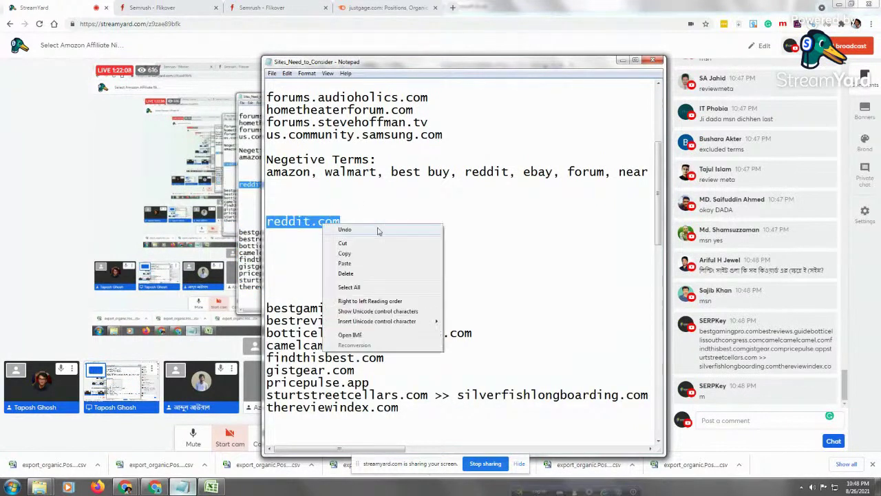
pyautogui.click(374, 244)
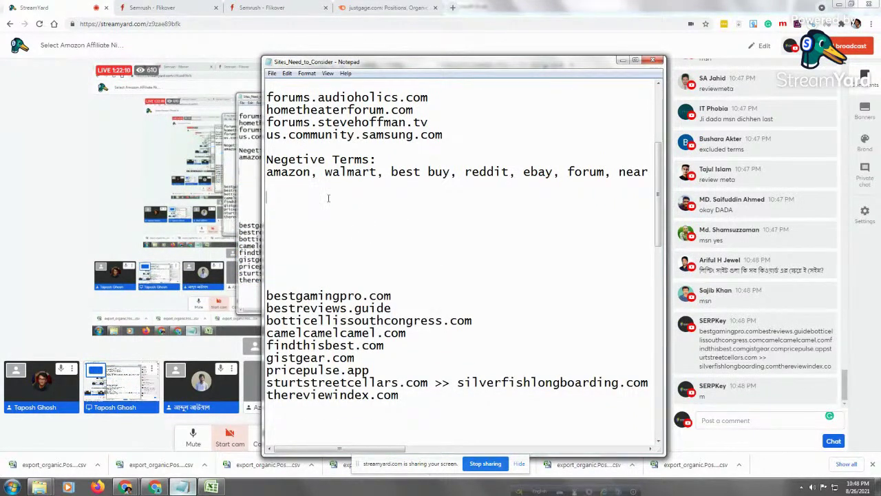
pyautogui.press('Delete')
pyautogui.press('Delete')
pyautogui.press('Delete')
pyautogui.press('Delete')
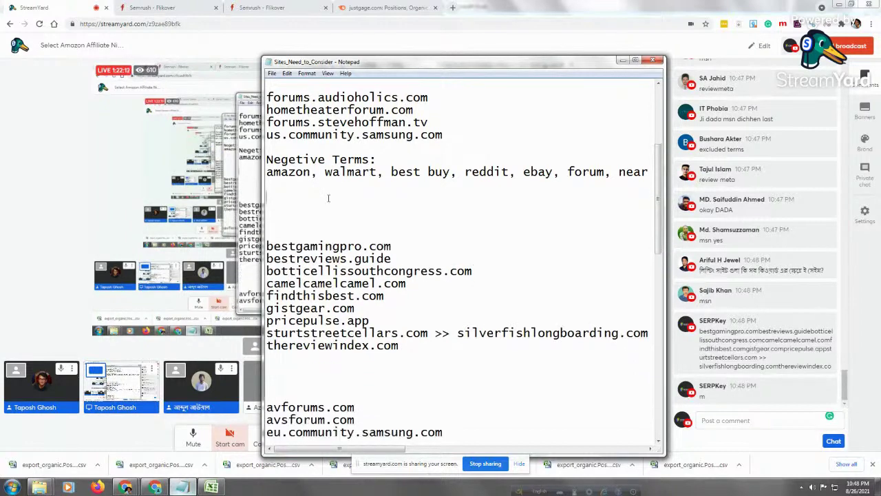
# Put reddit.com on its own line directly above quora.com in the list
pyautogui.scroll(5, 328, 198)
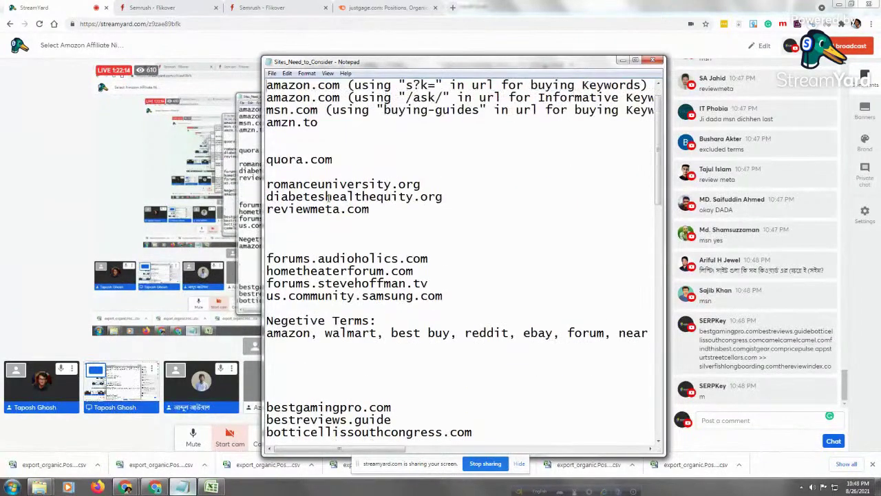
pyautogui.click(316, 148)
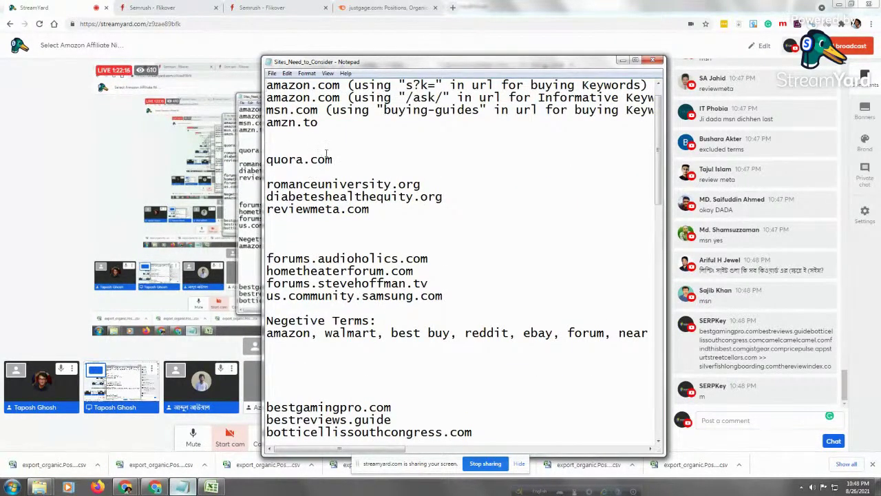
pyautogui.press('Return')
pyautogui.write('reddit.com')
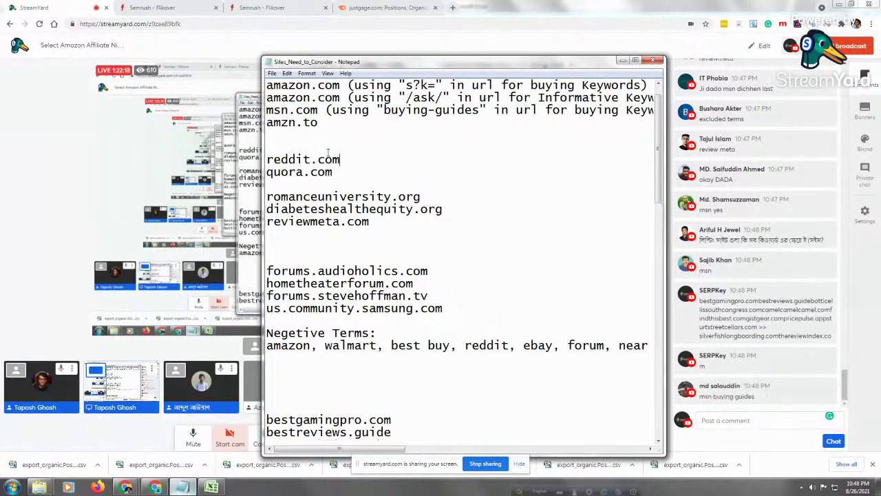
pyautogui.click(420, 236)
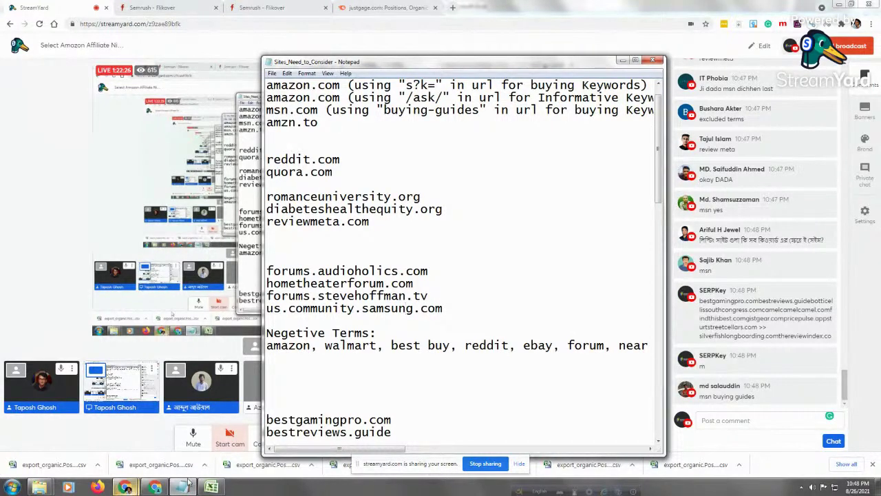
# Switch to the Google window, search for "soundbar forum" and look through the forum sites in the results
pyautogui.click(155, 487)
pyautogui.click(145, 55)
pyautogui.tripleClick(145, 55)
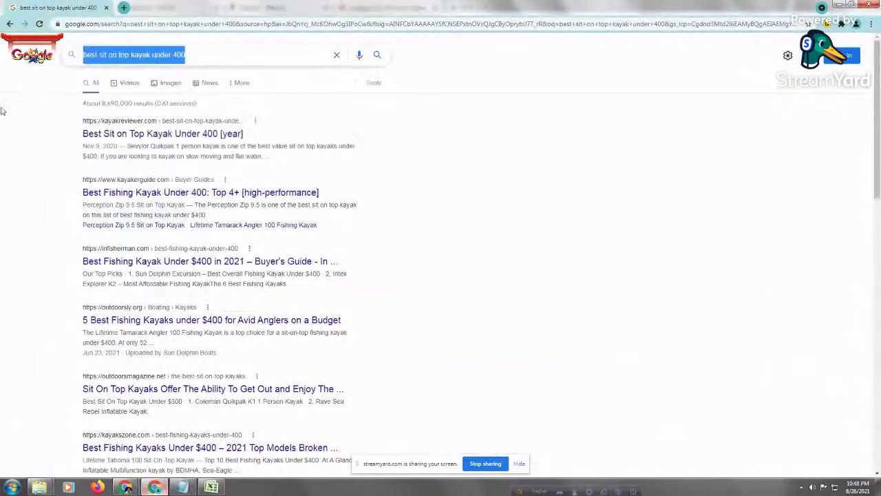
pyautogui.write('soundbar foru')
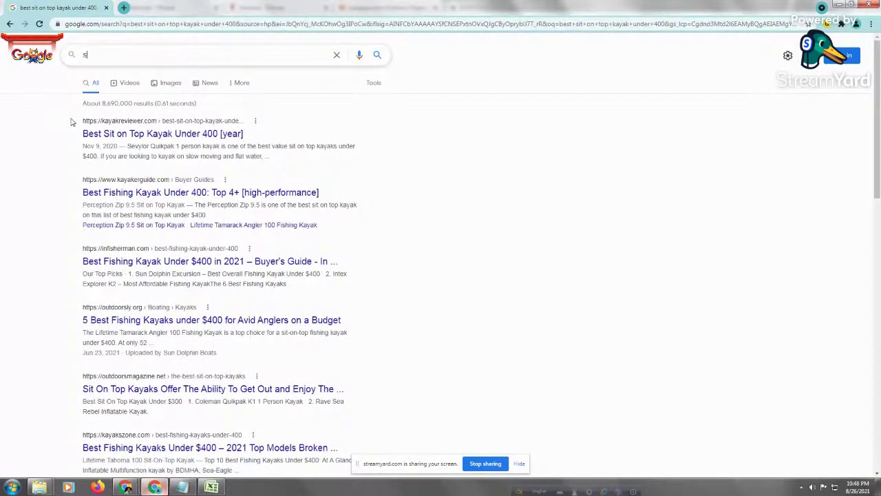
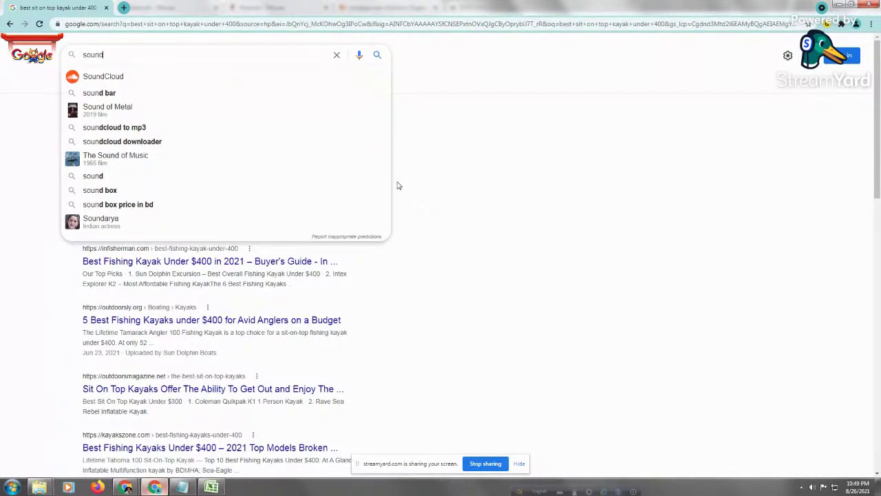
pyautogui.write('bar ')
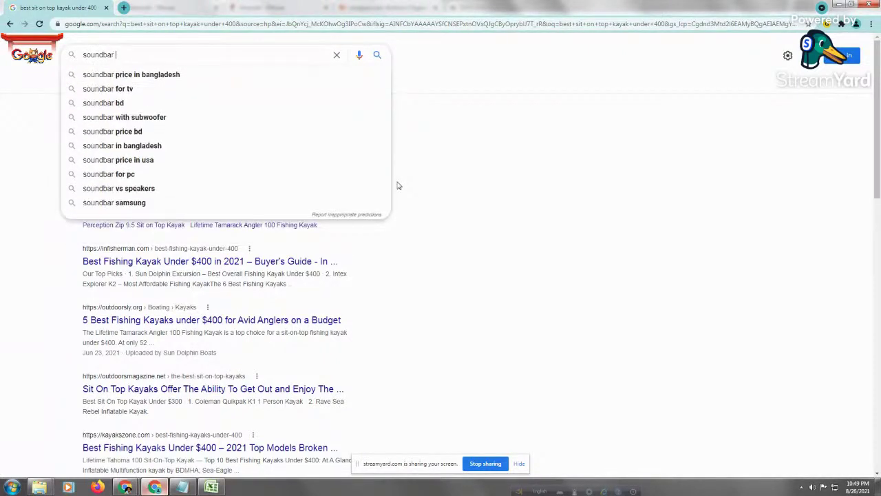
pyautogui.write('f')
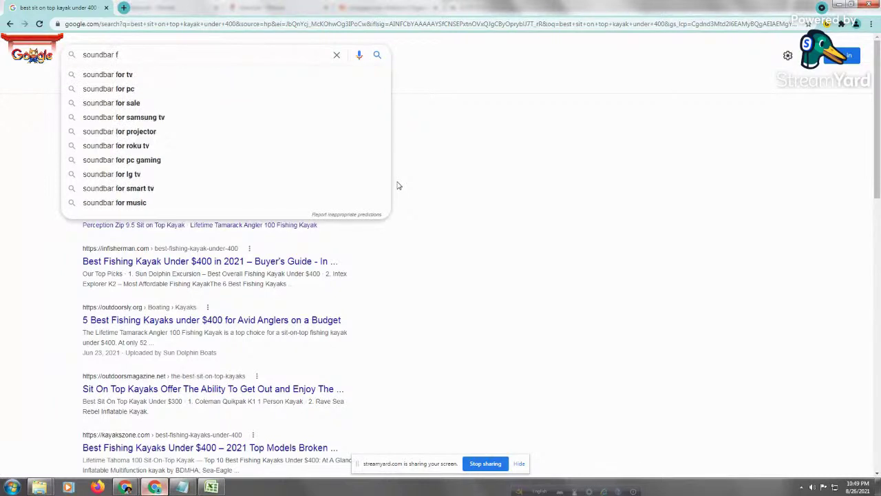
pyautogui.write('oru')
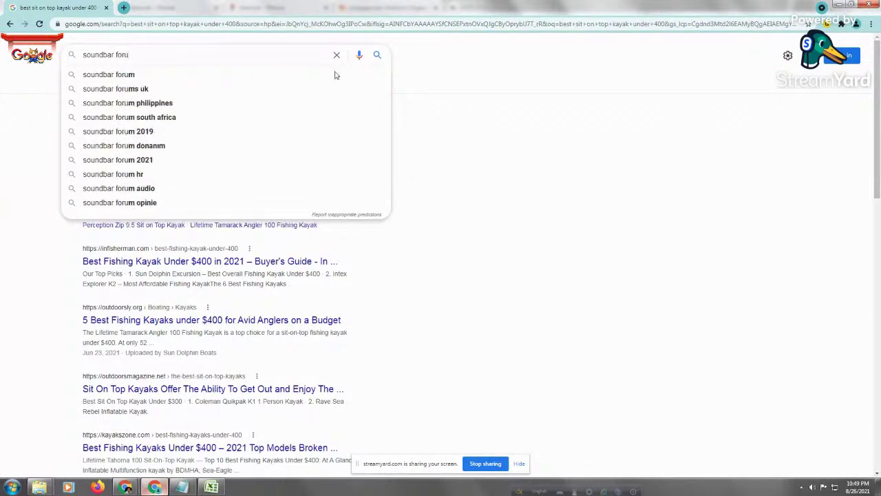
pyautogui.click(181, 76)
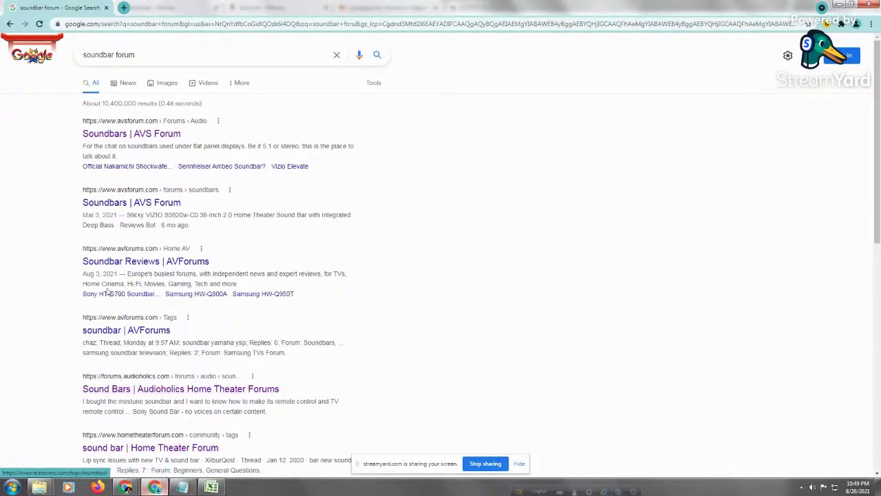
pyautogui.scroll(-1, 877, 119)
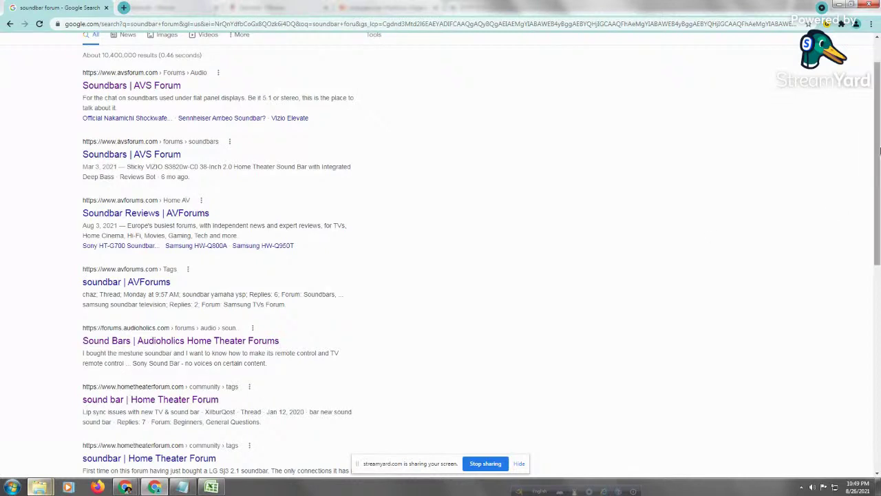
pyautogui.scroll(-3, 377, 293)
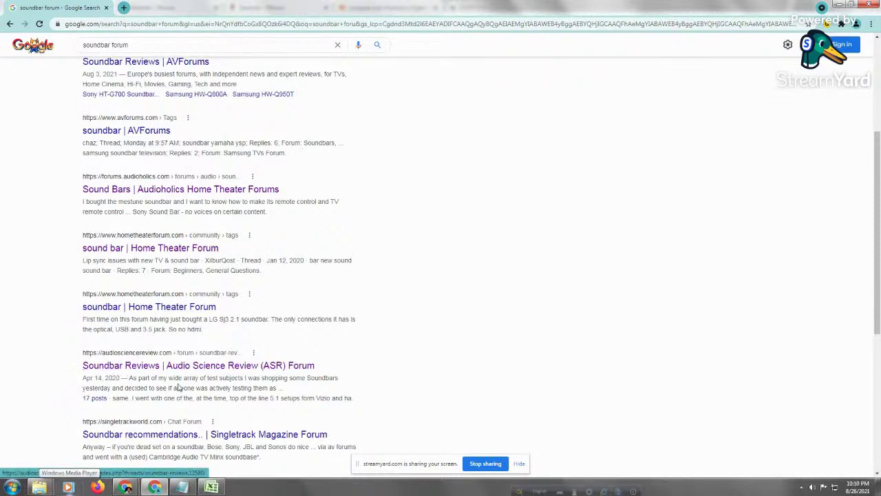
pyautogui.moveTo(879, 175); pyautogui.dragTo(880, 220)
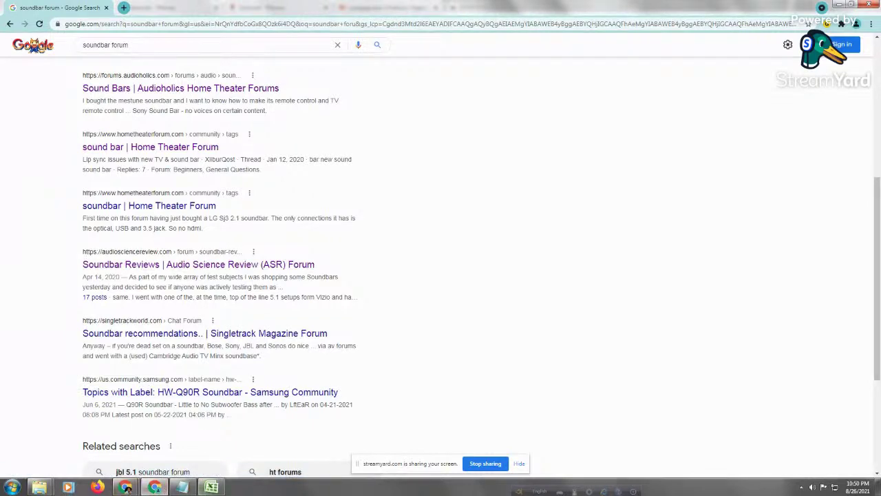
# Return to the Notepad list and review the forum group from avforums.com to forums.tomsguide.com, pointing out eu.community.samsung.com
pyautogui.click(183, 488)
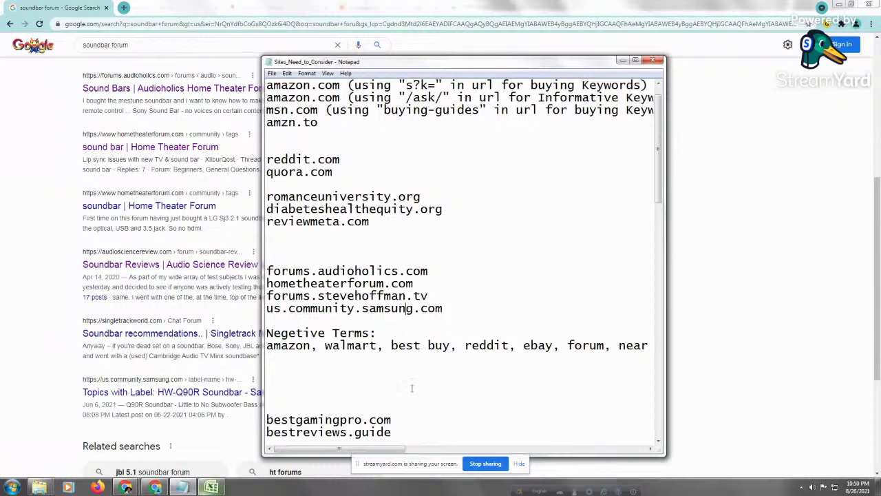
pyautogui.click(362, 371)
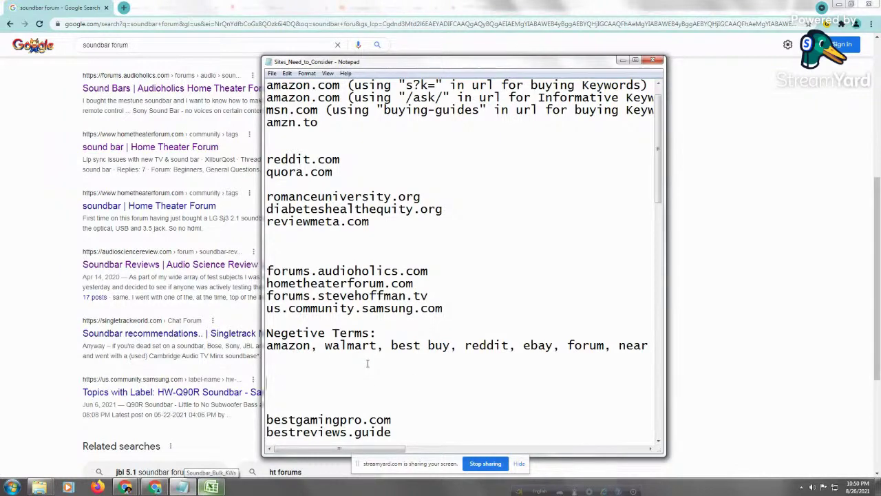
pyautogui.scroll(-5, 368, 363)
pyautogui.scroll(-5, 368, 363)
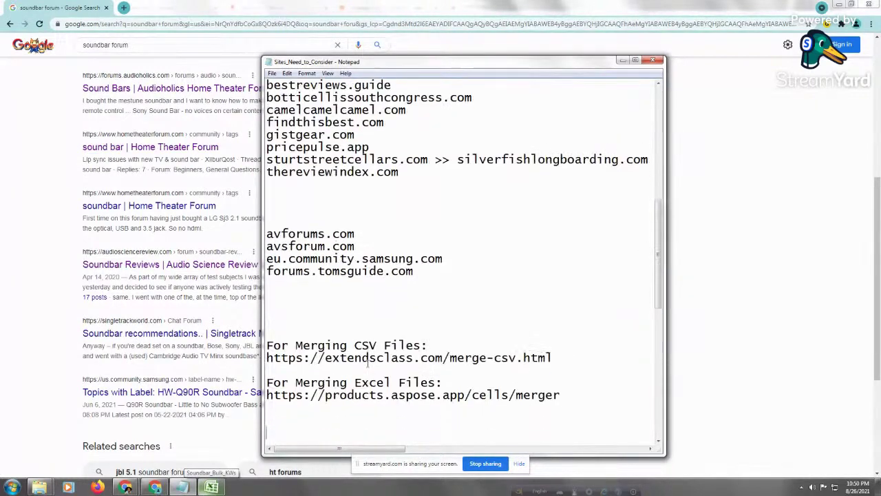
pyautogui.scroll(-1, 367, 363)
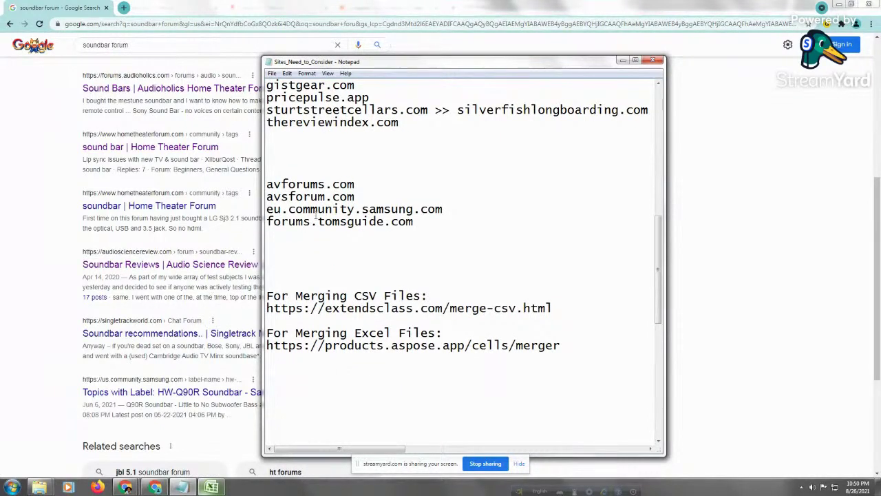
pyautogui.moveTo(281, 209); pyautogui.dragTo(266, 208)
pyautogui.moveTo(449, 208); pyautogui.dragTo(265, 209)
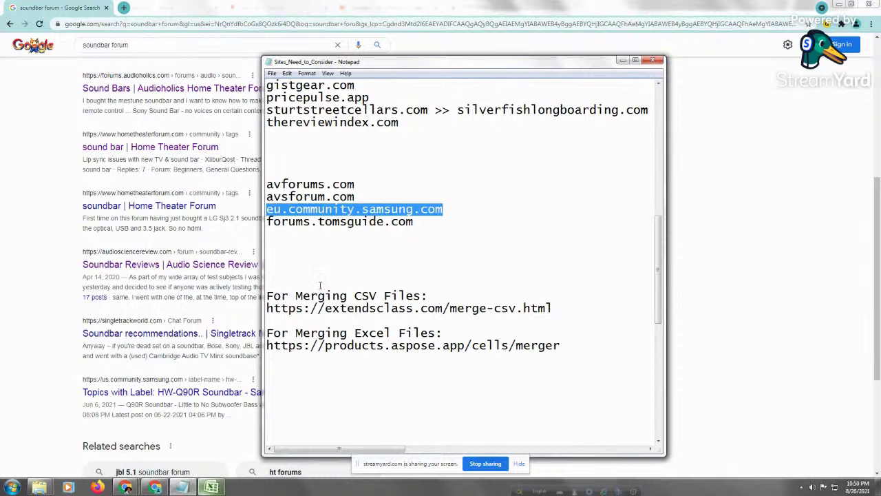
pyautogui.click(325, 210)
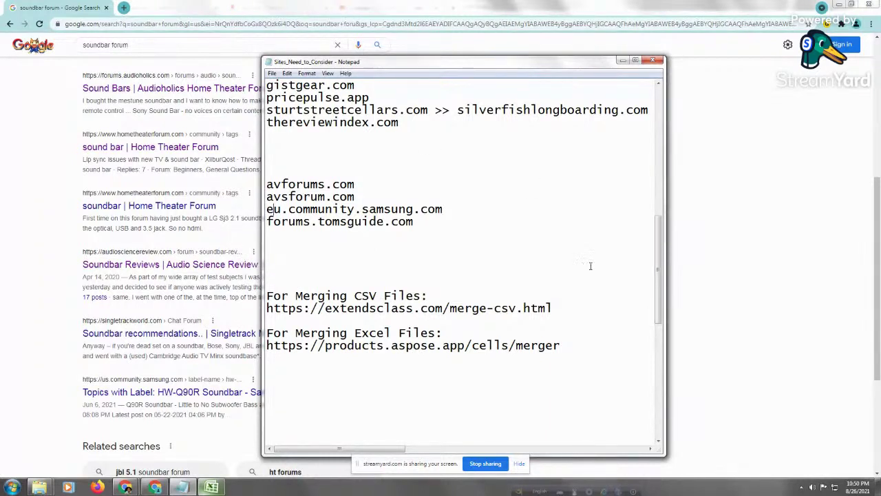
pyautogui.scroll(2, 590, 266)
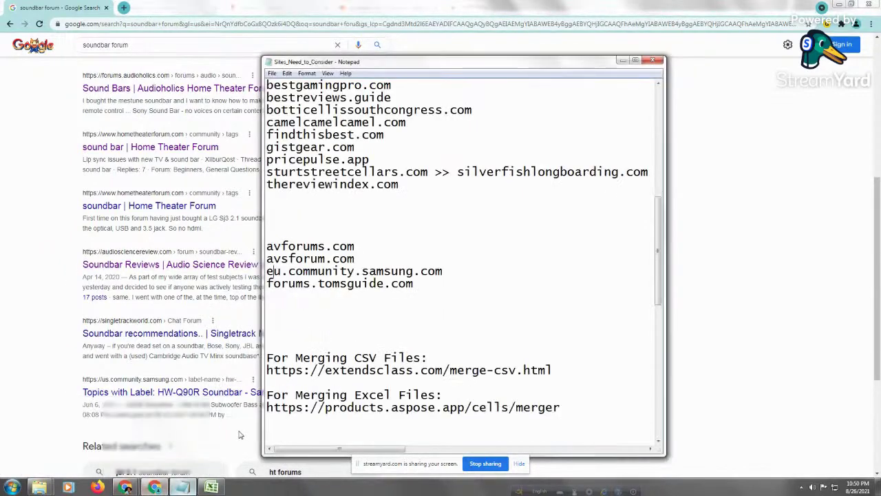
pyautogui.click(296, 304)
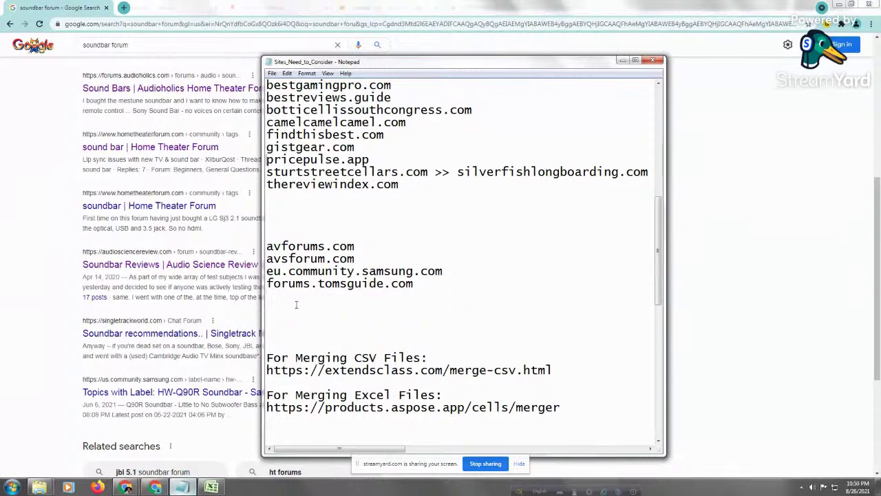
# Copy forums.audioholics.com from the forum sites above the Negetive Terms in the list
pyautogui.scroll(6, 296, 304)
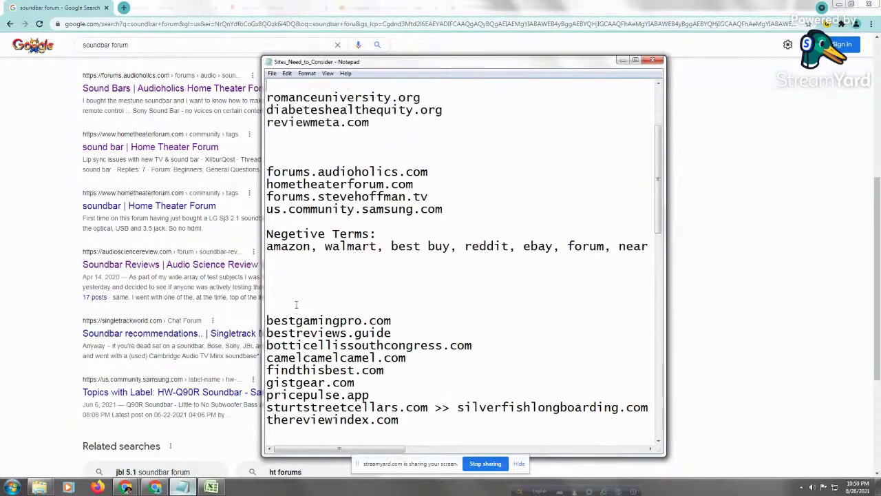
pyautogui.moveTo(438, 175); pyautogui.dragTo(269, 173)
pyautogui.rightClick(289, 178)
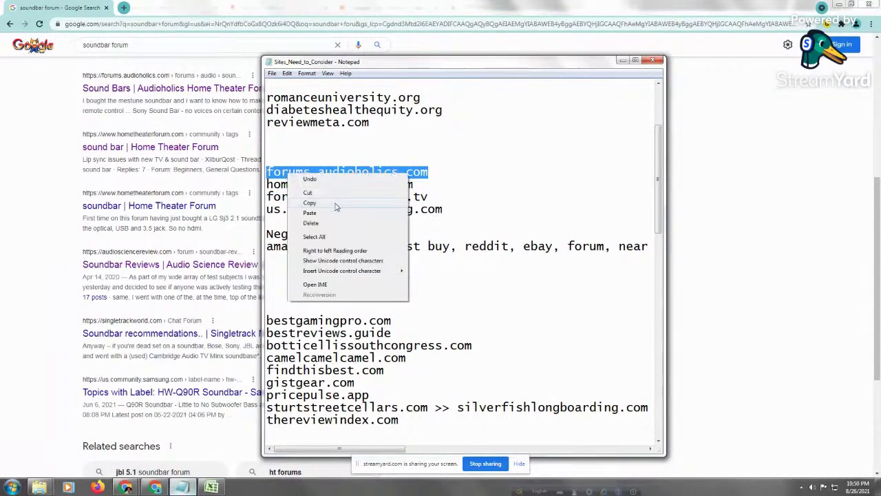
pyautogui.click(331, 202)
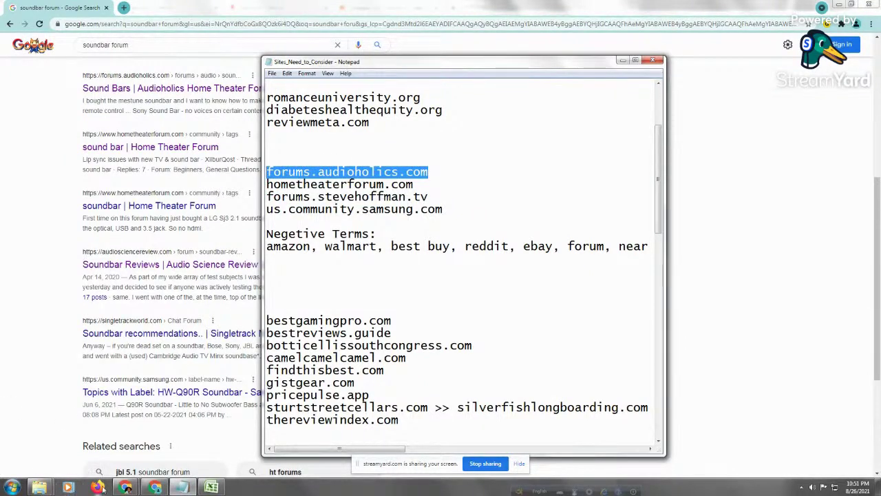
# Switch to the Semrush Organic Research page and replace justgage.com with the copied forums.audioholics.com, running the search as a subdomain
pyautogui.click(125, 487)
pyautogui.click(119, 457)
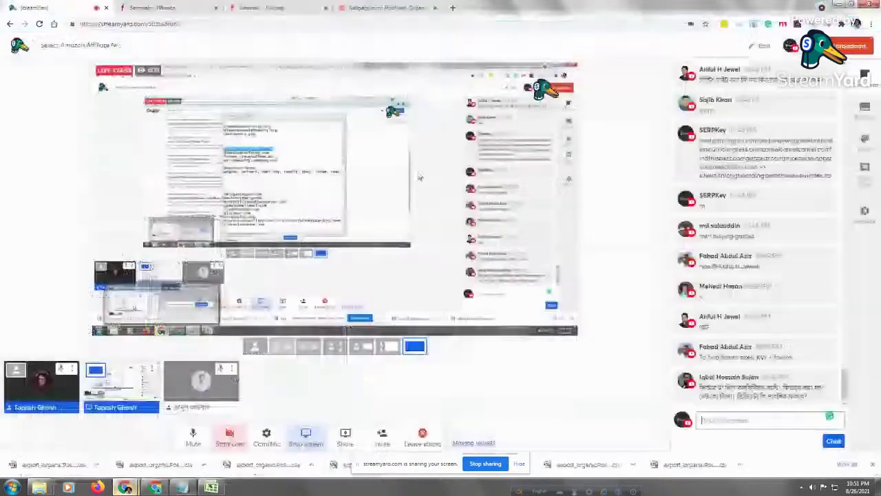
pyautogui.click(387, 8)
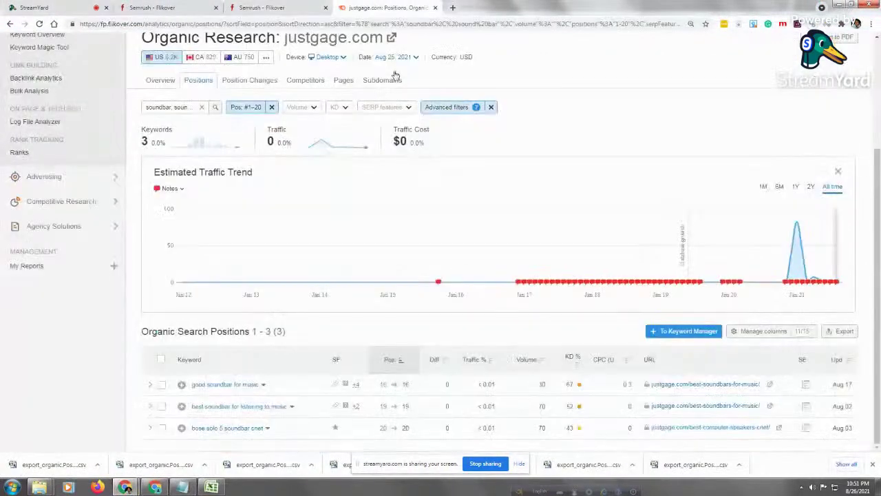
pyautogui.scroll(3, 874, 282)
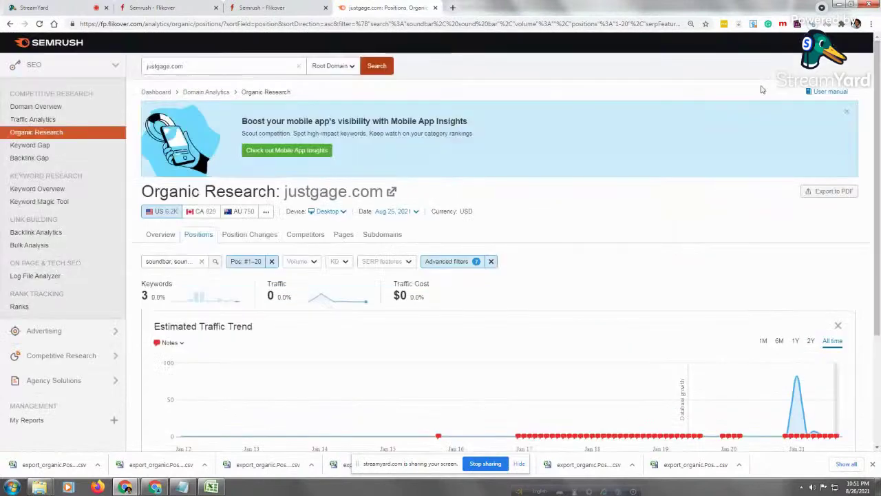
pyautogui.tripleClick(163, 67)
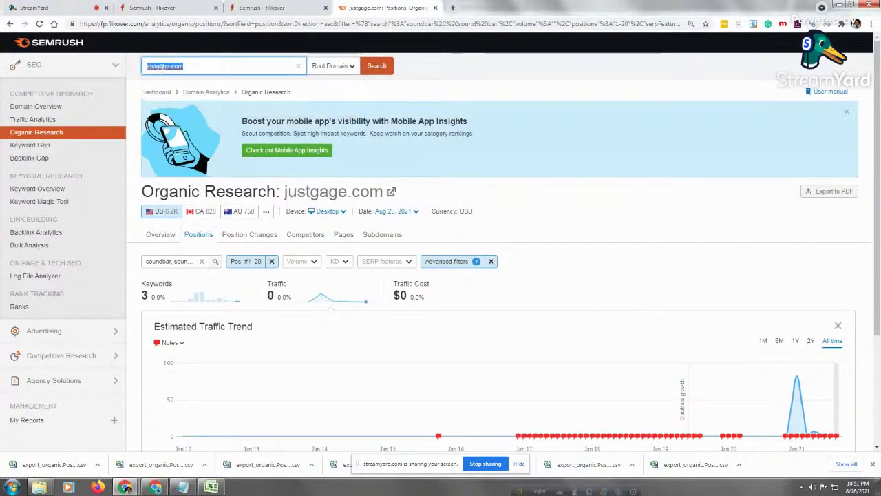
pyautogui.rightClick(162, 67)
pyautogui.click(183, 147)
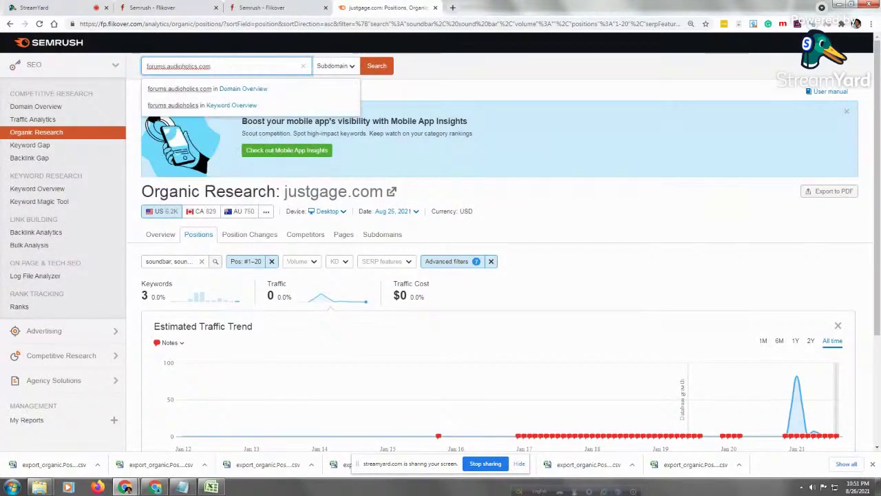
pyautogui.click(377, 67)
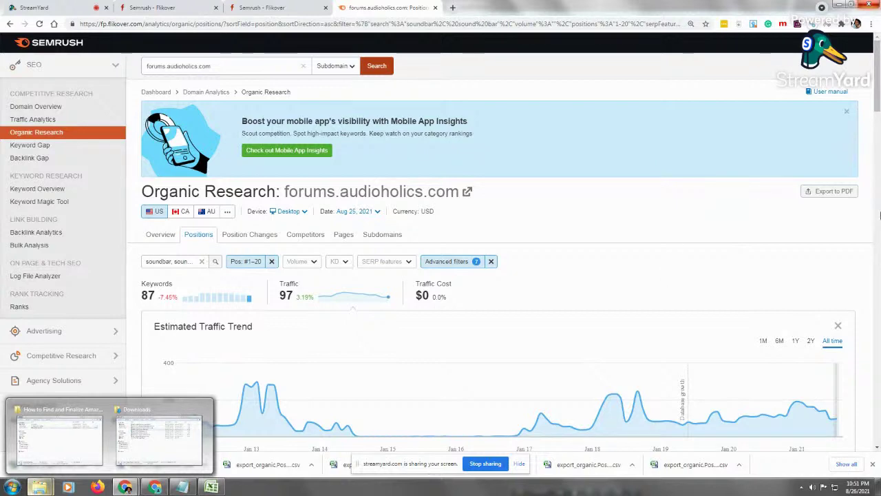
# Look over the forums.audioholics.com traffic trend and keyword positions, and export all its organic positions as CSV
pyautogui.scroll(-1, 878, 120)
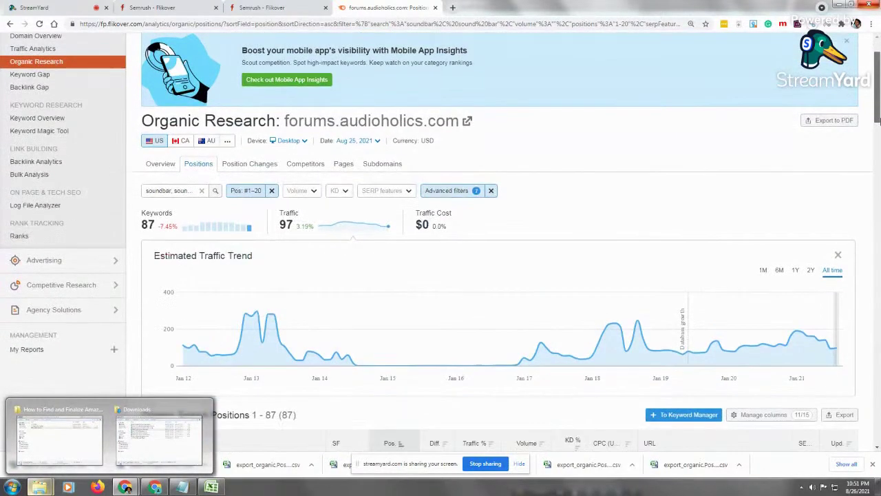
pyautogui.scroll(-3, 877, 121)
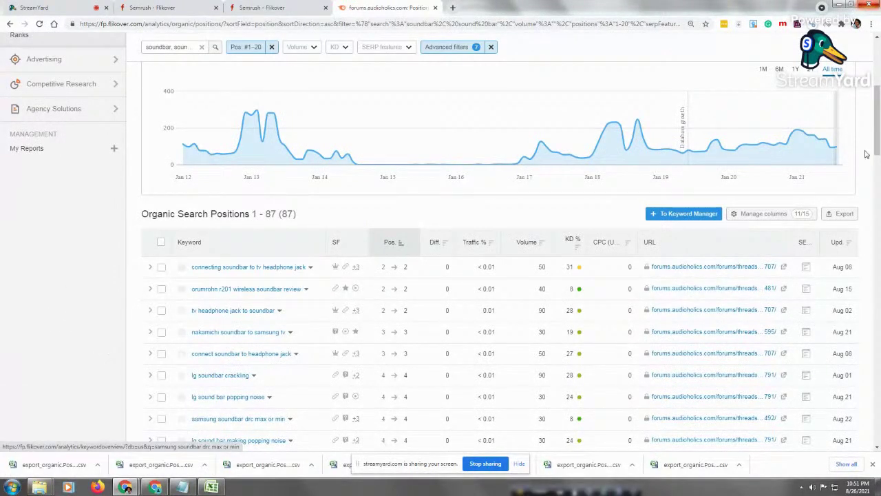
pyautogui.scroll(5, 463, 253)
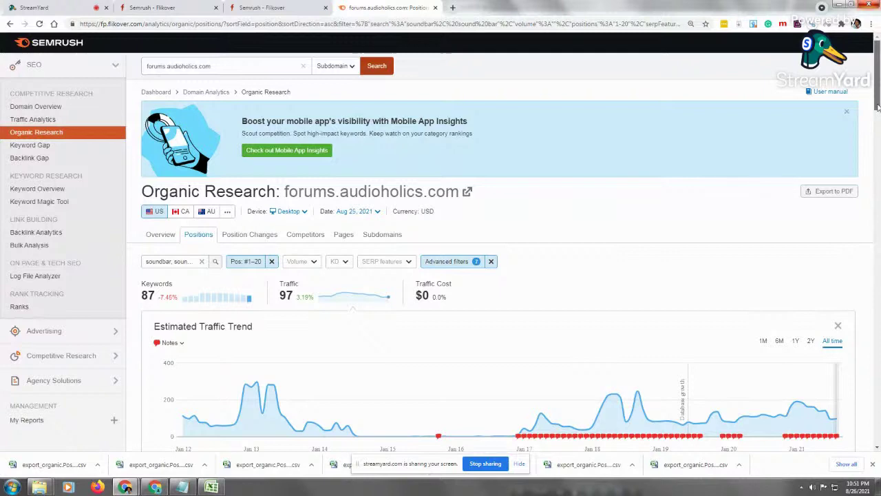
pyautogui.scroll(-2, 444, 110)
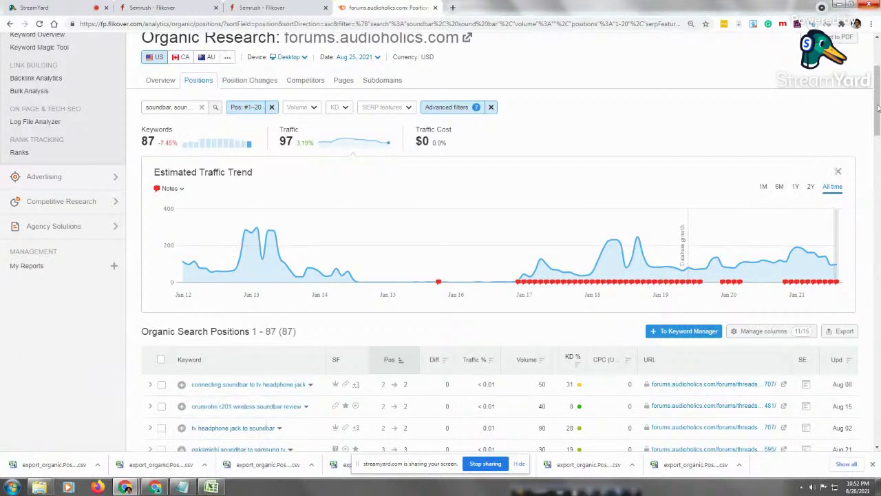
pyautogui.scroll(-1, 856, 216)
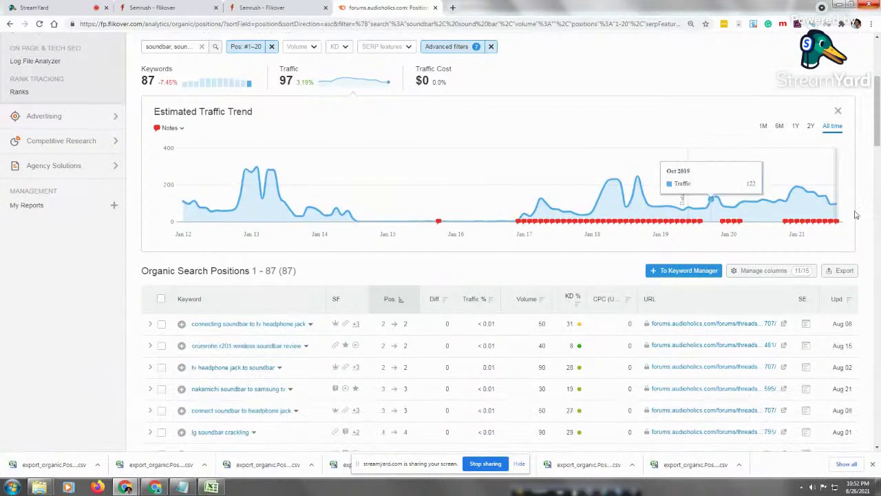
pyautogui.click(840, 272)
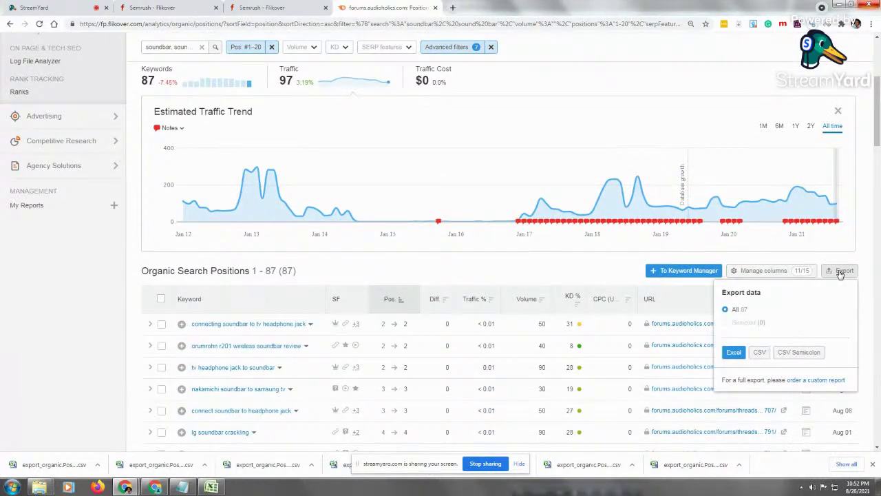
pyautogui.click(759, 352)
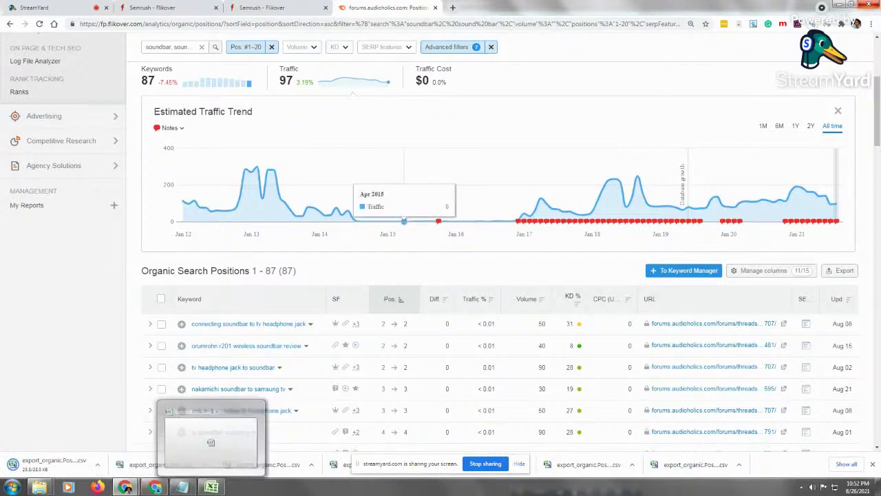
# Switch to the Sites_Need_to_Consider list in Notepad and copy hometheaterforum.com from the forum sites above the Negetive Terms
pyautogui.click(211, 441)
pyautogui.click(182, 487)
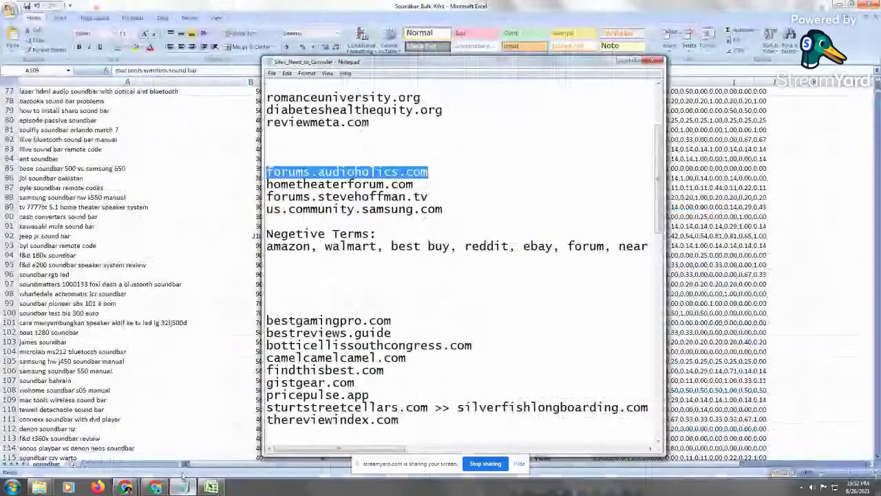
pyautogui.click(448, 190)
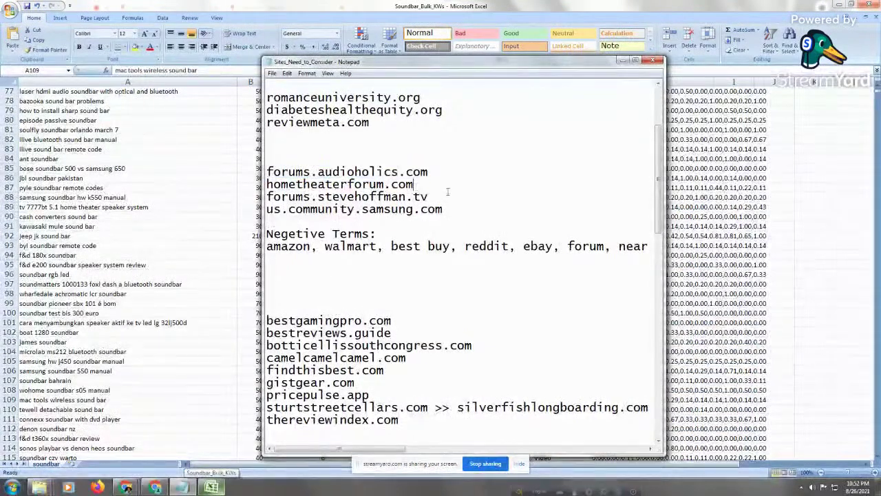
pyautogui.moveTo(426, 186); pyautogui.dragTo(266, 185)
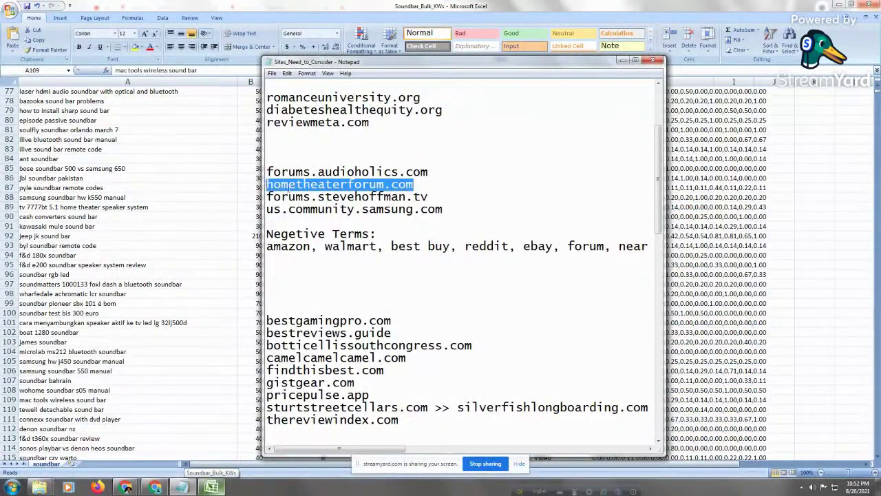
pyautogui.rightClick(287, 185)
pyautogui.click(332, 225)
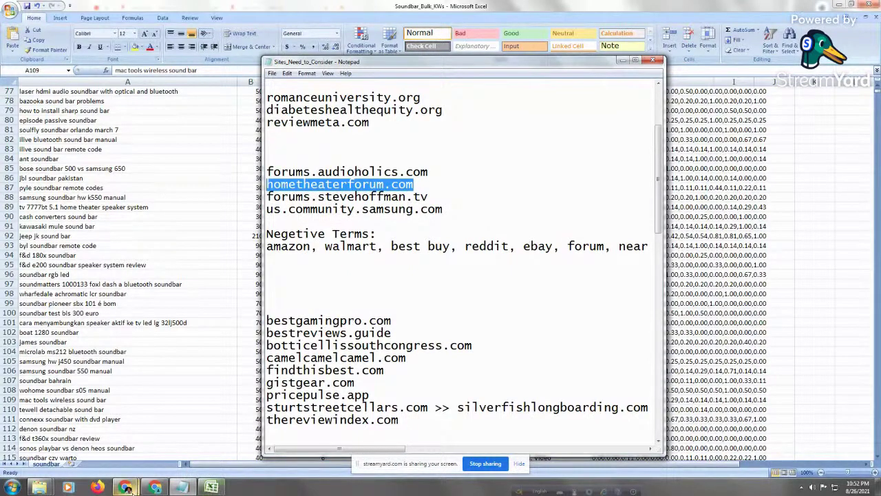
# Return to Semrush Organic Research and replace forums.audioholics.com with the copied hometheaterforum.com, running the search as a root domain
pyautogui.moveTo(123, 487)
pyautogui.click(86, 441)
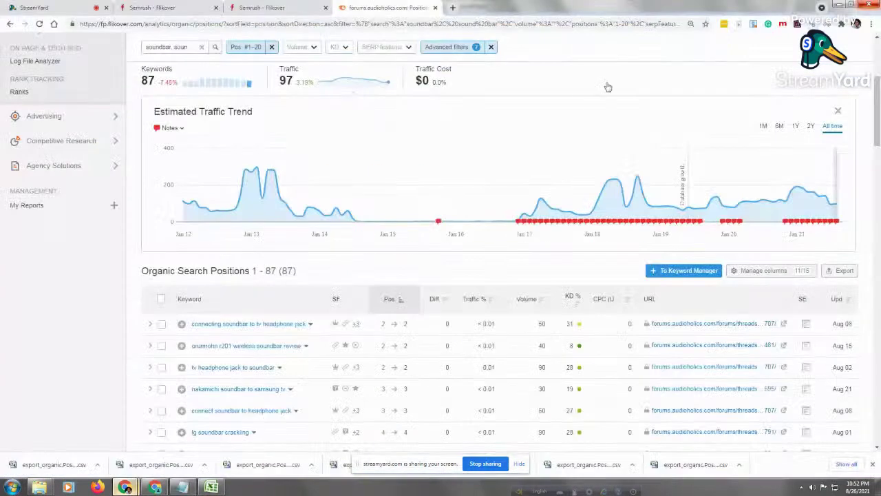
pyautogui.scroll(3, 877, 110)
pyautogui.click(211, 66)
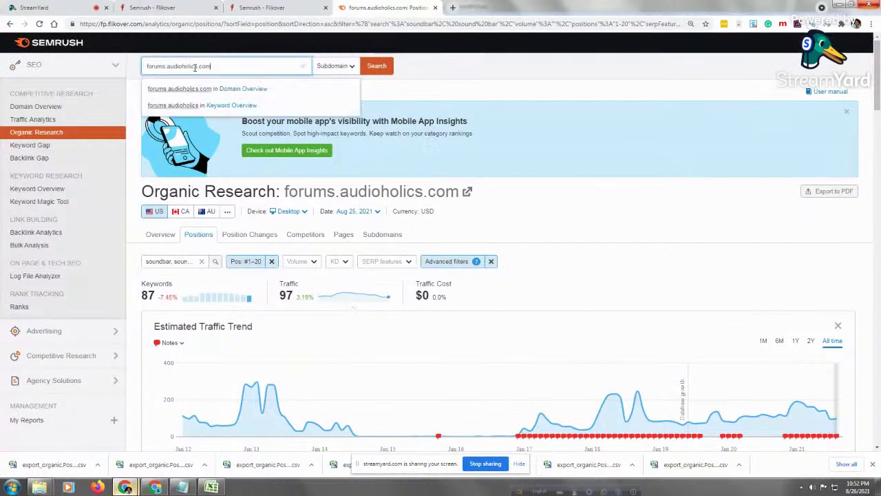
pyautogui.moveTo(211, 66); pyautogui.dragTo(98, 69)
pyautogui.rightClick(165, 66)
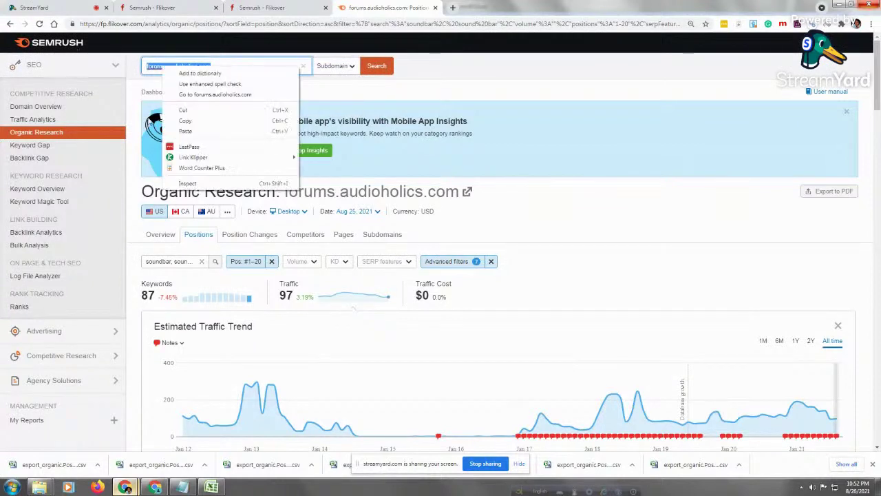
pyautogui.click(185, 131)
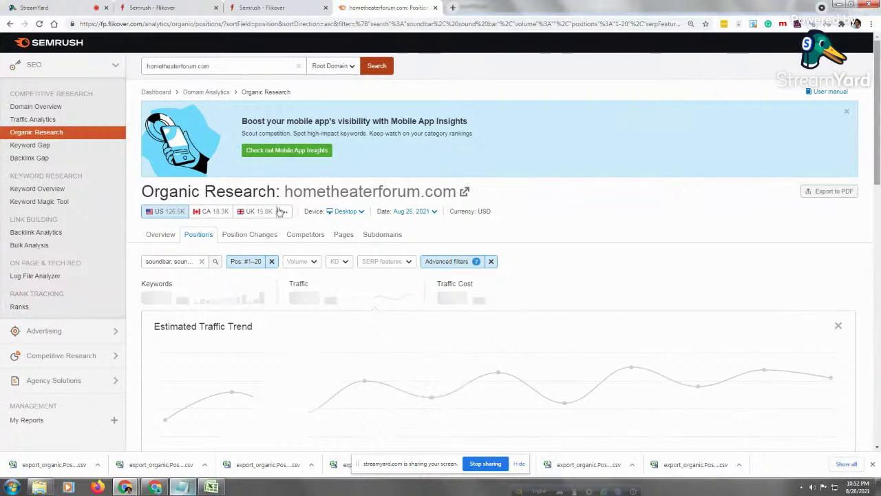
# Switch to the StreamYard studio to read the latest viewer comments, and return to the Semrush results
pyautogui.click(35, 7)
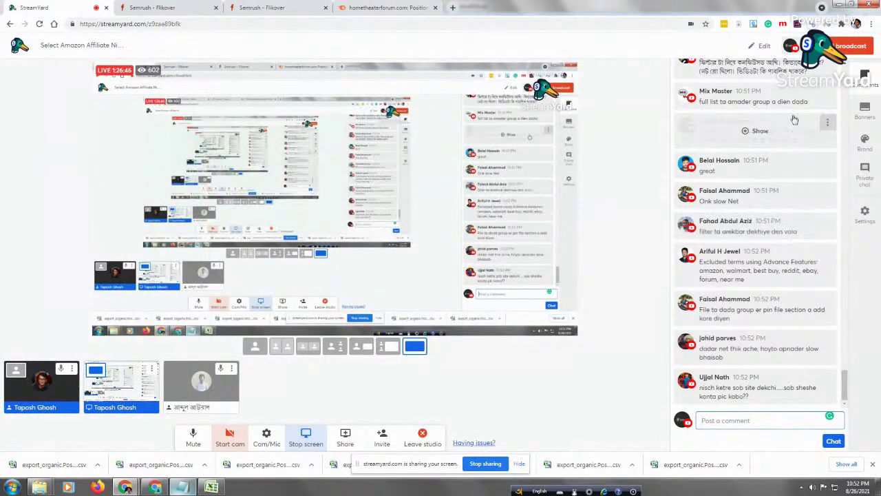
pyautogui.moveTo(845, 386); pyautogui.dragTo(846, 290)
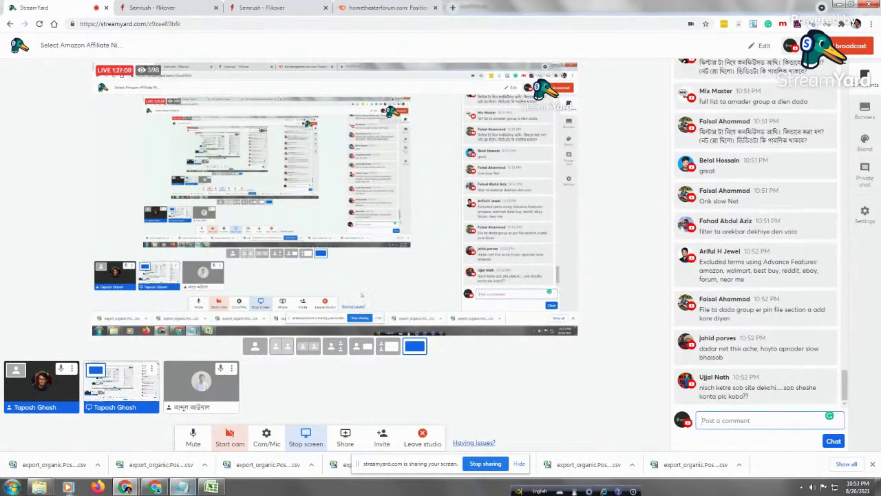
pyautogui.click(386, 8)
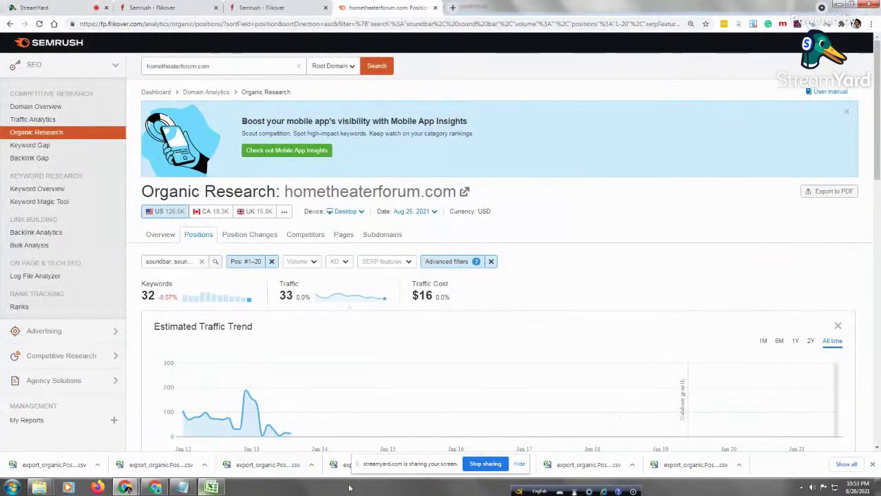
# Export all organic search positions for hometheaterforum.com as CSV
pyautogui.moveTo(879, 119); pyautogui.dragTo(871, 99)
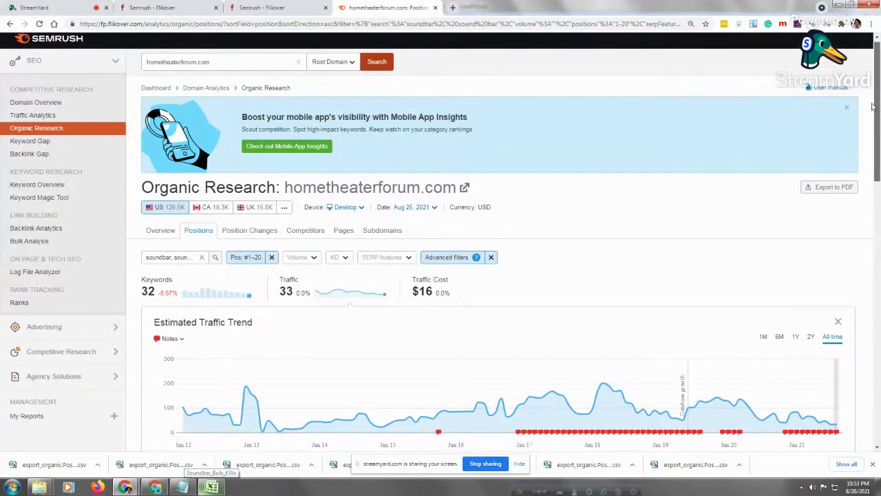
pyautogui.scroll(-3, 861, 179)
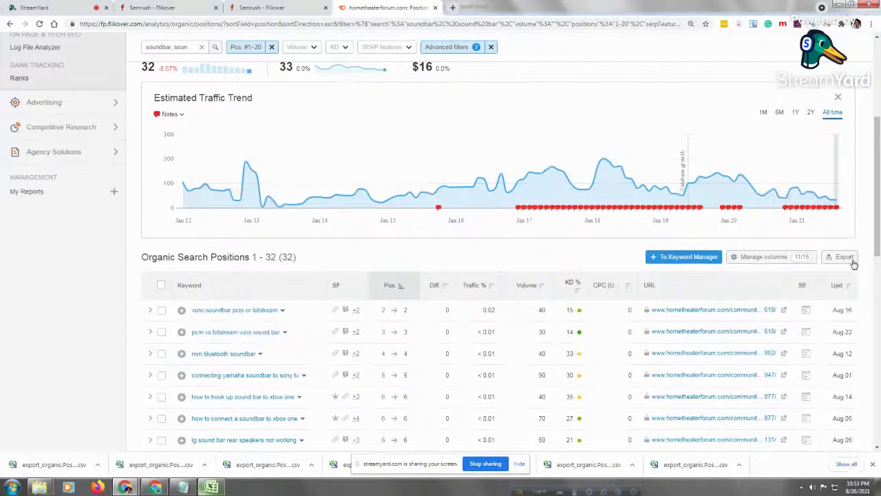
pyautogui.click(846, 259)
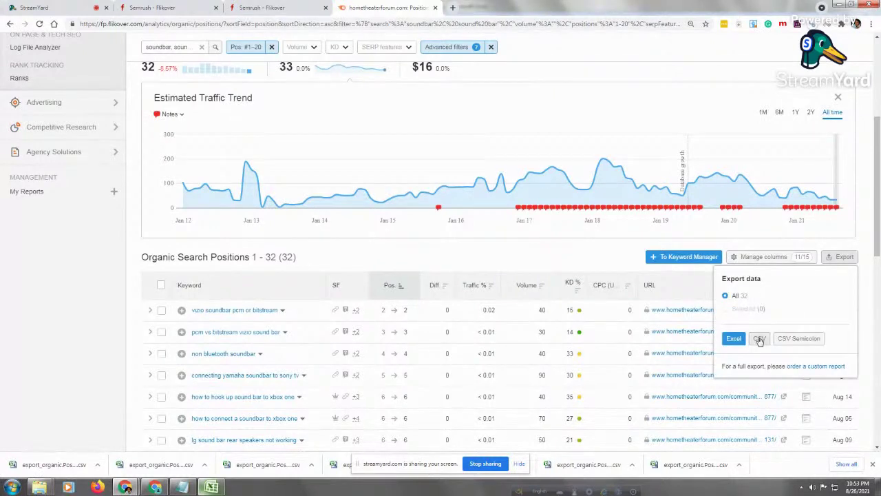
pyautogui.click(759, 339)
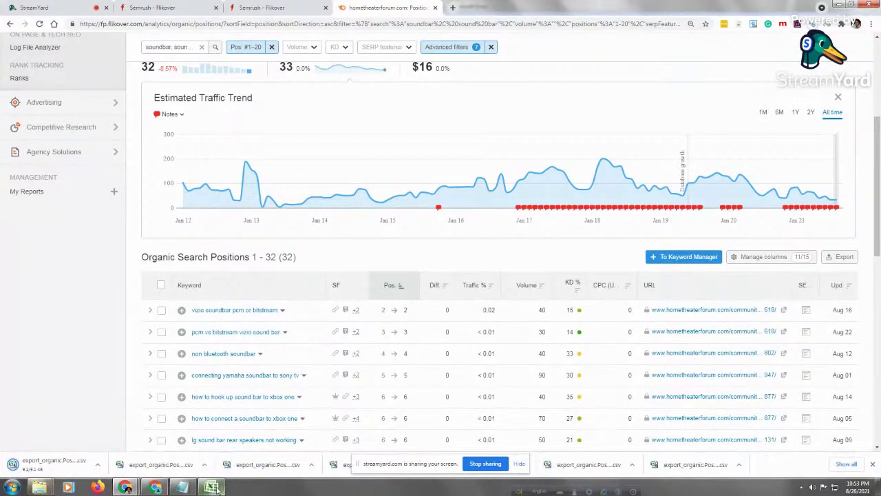
# Bring up the Notepad site list and copy forums.stevehoffman.tv from the forum sites above the Negetive Terms
pyautogui.click(182, 487)
pyautogui.moveTo(434, 200); pyautogui.dragTo(269, 196)
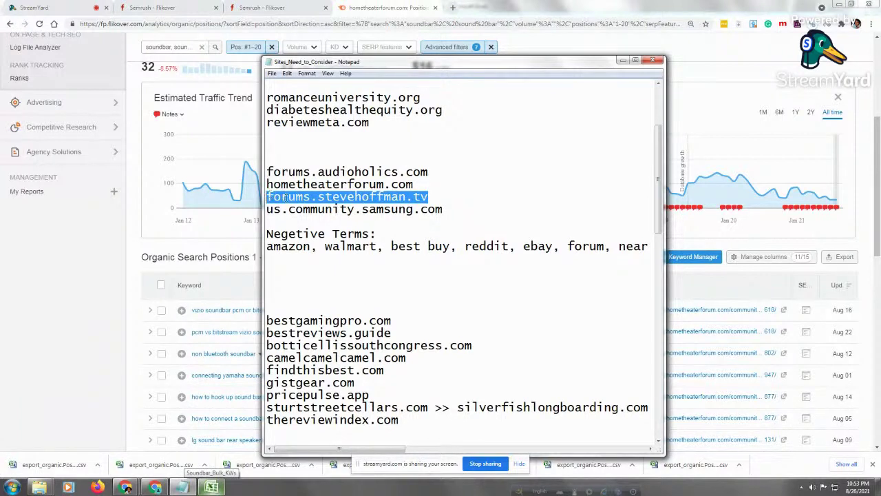
pyautogui.rightClick(285, 198)
pyautogui.click(351, 227)
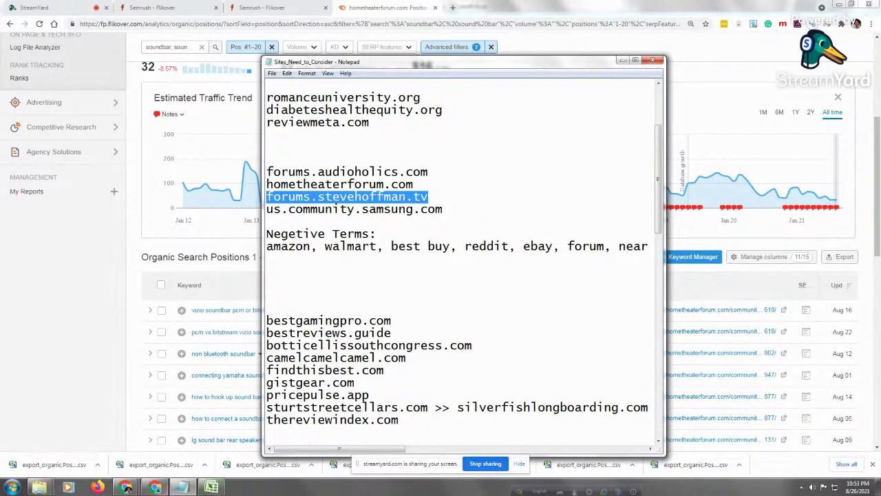
# Go back to Semrush Organic Research and replace hometheaterforum.com with the copied forums.stevehoffman.tv, running the search as a subdomain
pyautogui.click(124, 487)
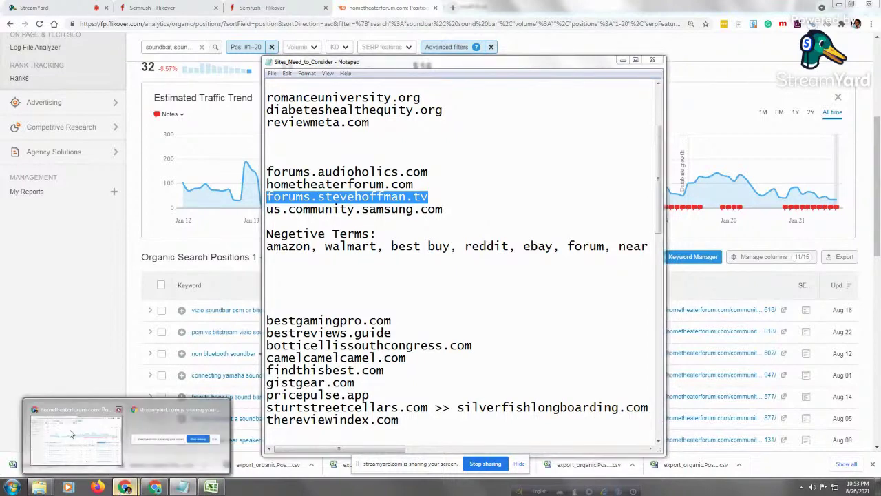
pyautogui.click(68, 433)
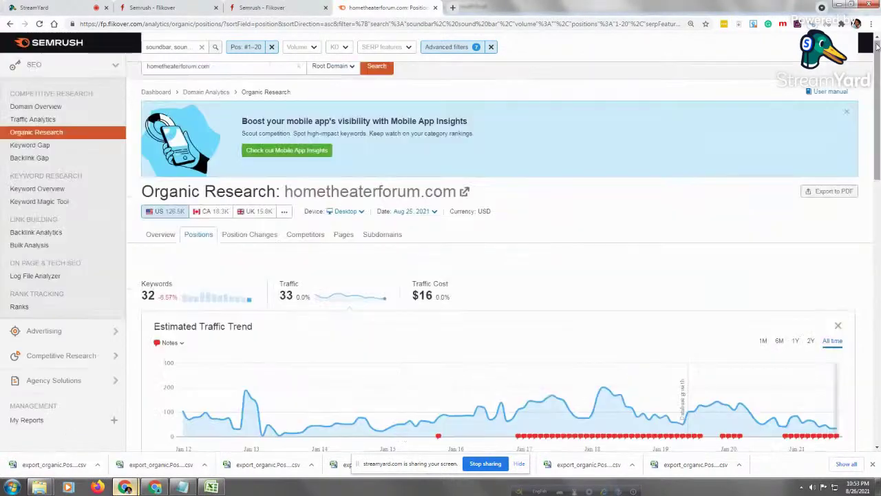
pyautogui.scroll(4, 364, 166)
pyautogui.click(177, 66)
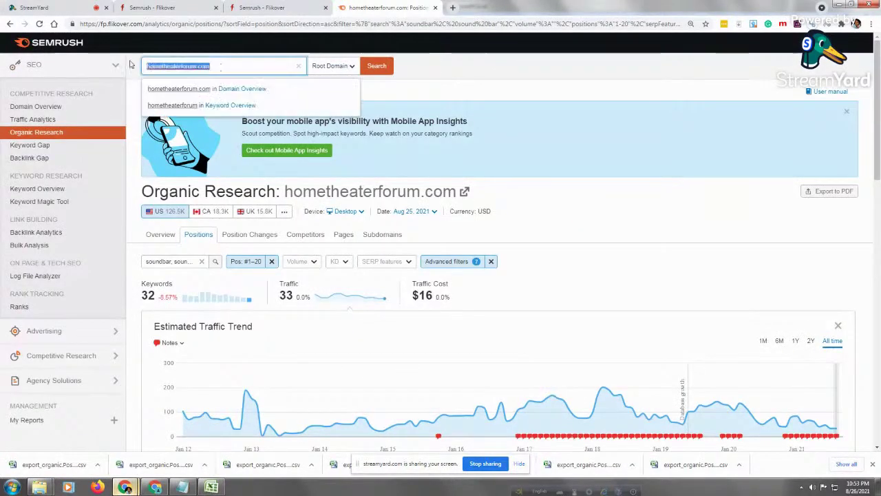
pyautogui.rightClick(165, 69)
pyautogui.click(189, 134)
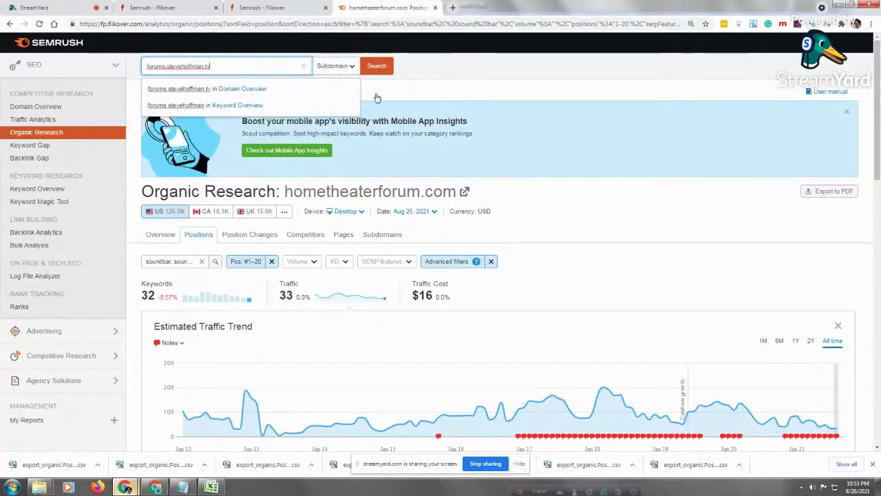
pyautogui.click(376, 69)
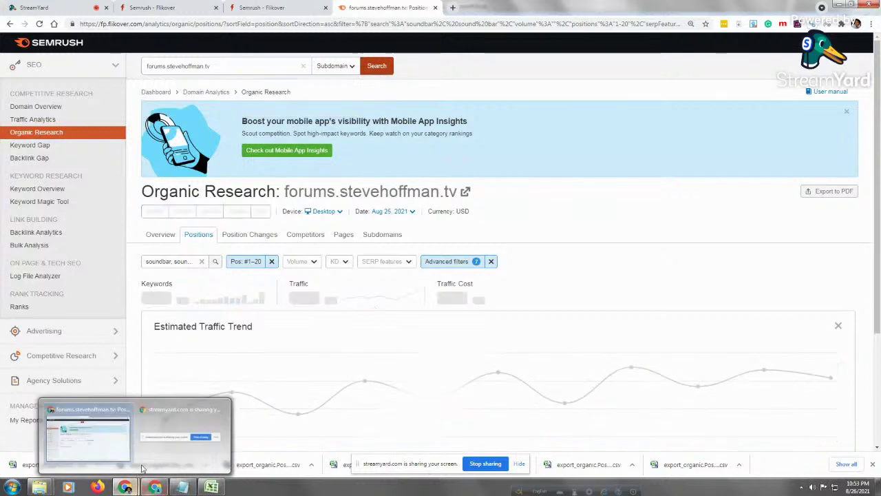
# Export all organic search positions for forums.stevehoffman.tv as CSV
pyautogui.moveTo(184, 486)
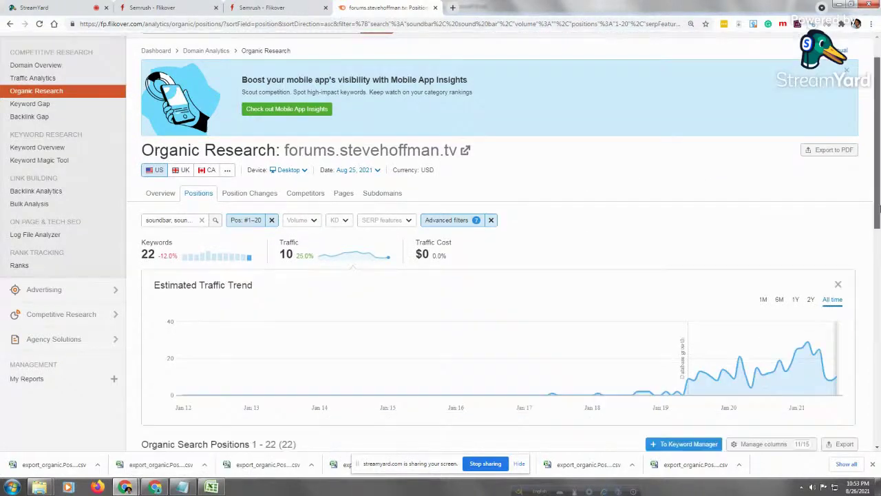
pyautogui.moveTo(878, 182); pyautogui.dragTo(878, 266)
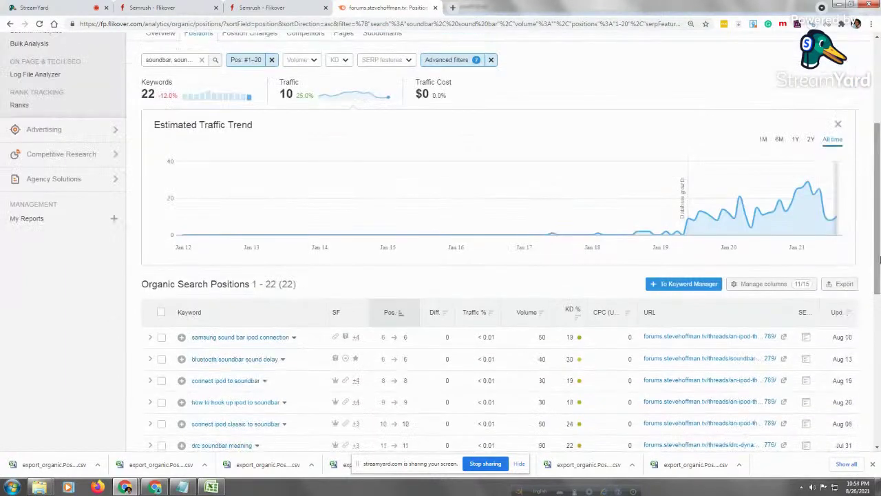
pyautogui.click(843, 287)
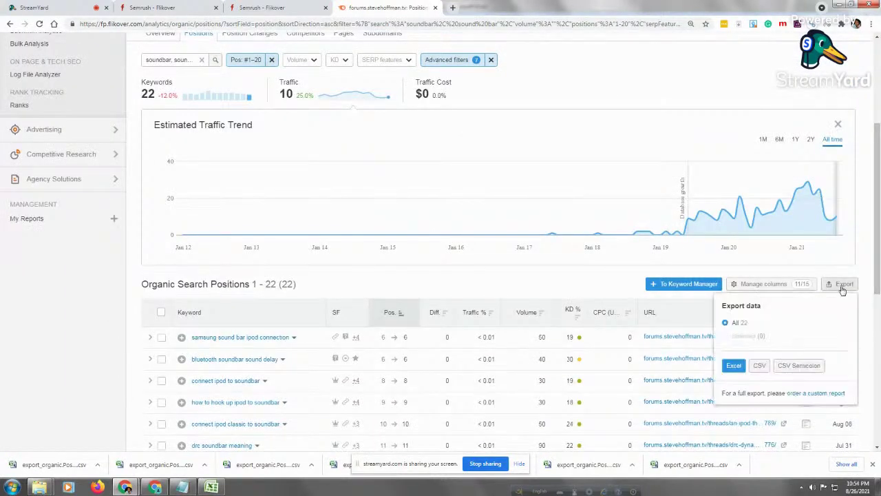
pyautogui.click(760, 369)
# Bring up the Notepad site list and copy us.community.samsung.com from the forum sites above the Negetive Terms
pyautogui.moveTo(182, 486)
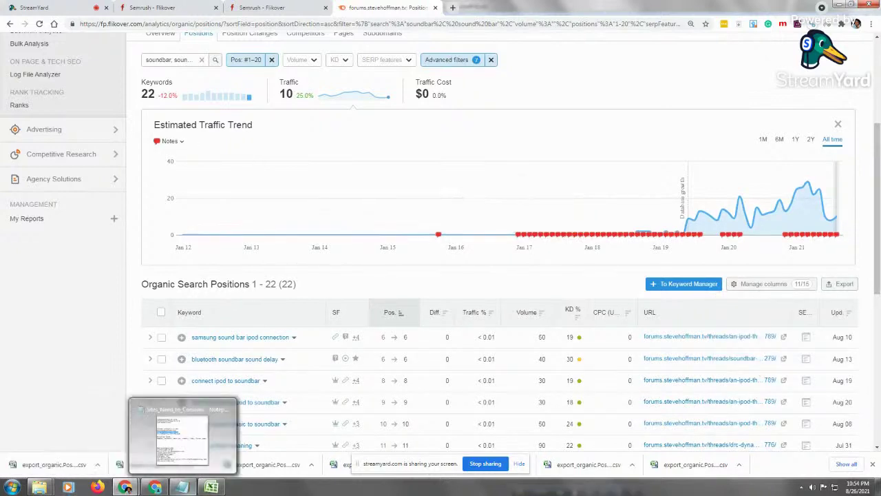
pyautogui.click(181, 488)
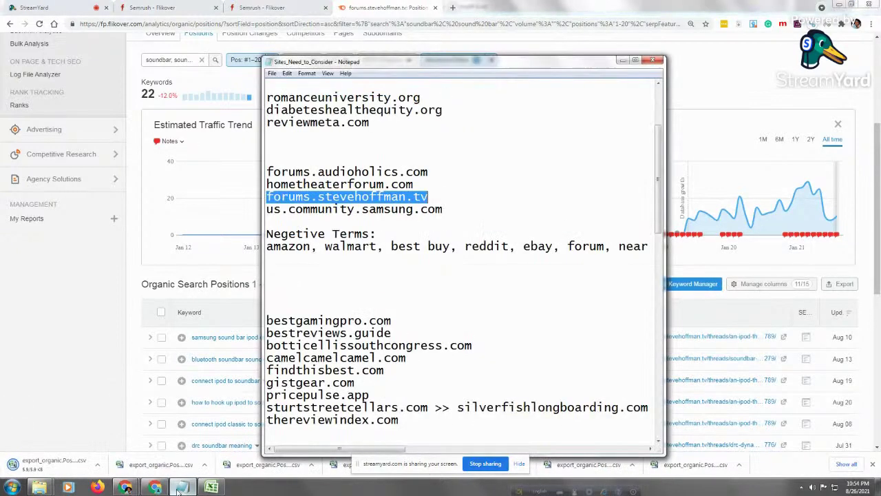
pyautogui.moveTo(444, 209); pyautogui.dragTo(266, 205)
pyautogui.rightClick(296, 211)
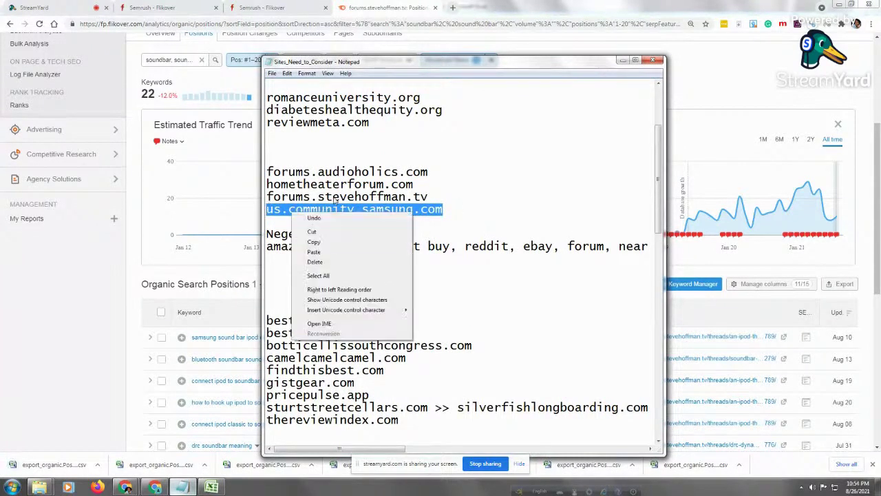
pyautogui.click(313, 242)
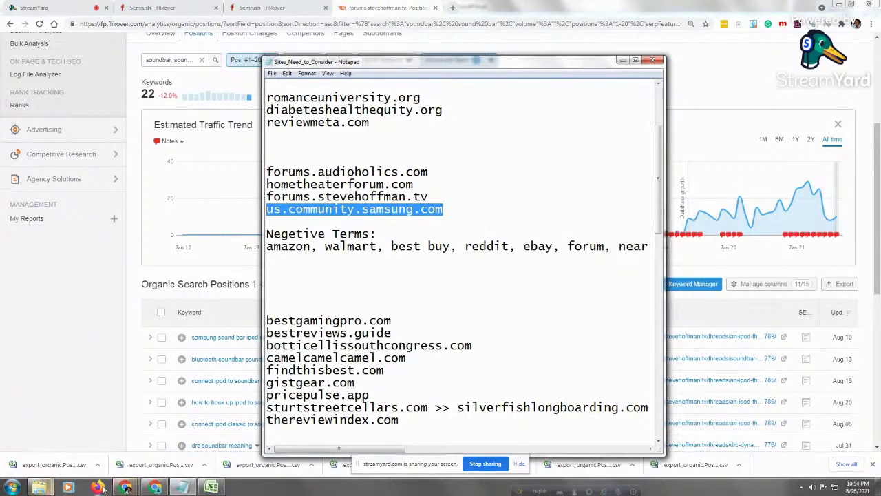
# Return to Semrush Organic Research and replace forums.stevehoffman.tv with the copied us.community.samsung.com, running the search as a subdomain
pyautogui.moveTo(126, 486)
pyautogui.click(90, 425)
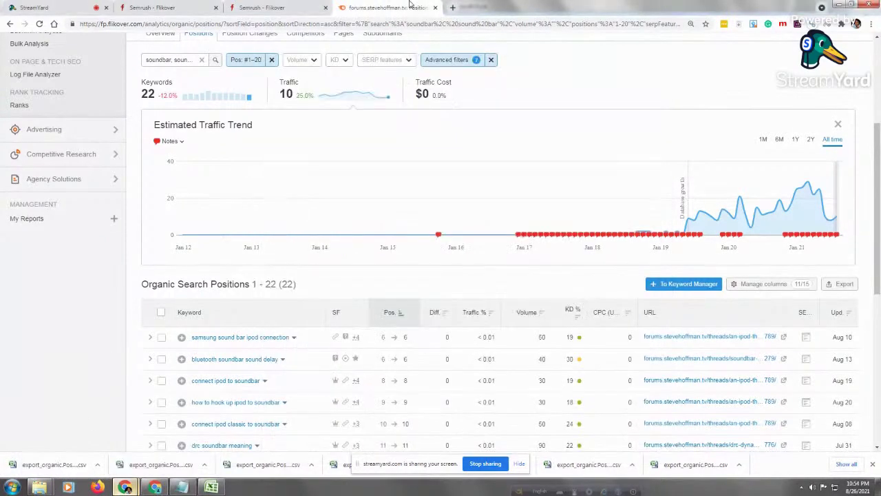
pyautogui.scroll(3, 880, 91)
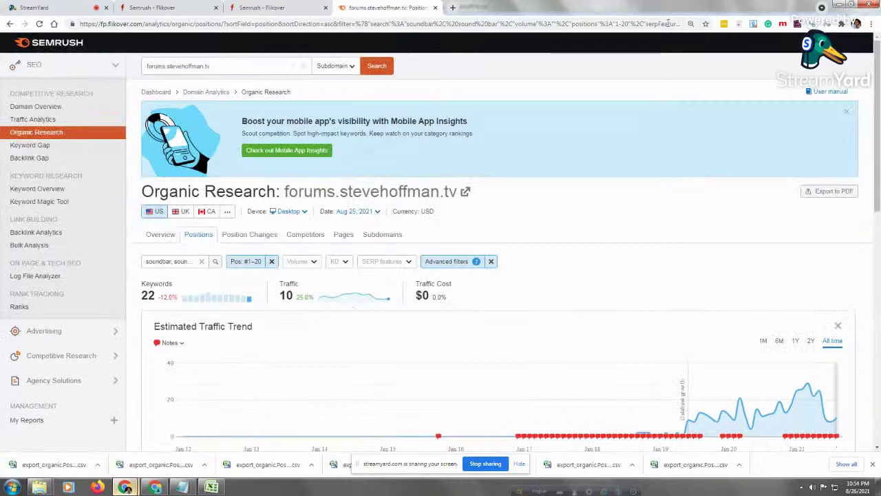
pyautogui.click(246, 65)
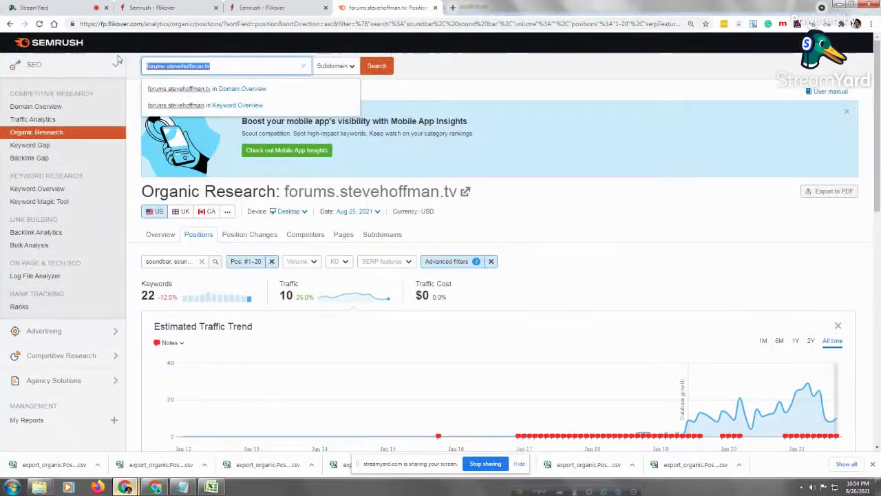
pyautogui.rightClick(185, 67)
pyautogui.click(208, 132)
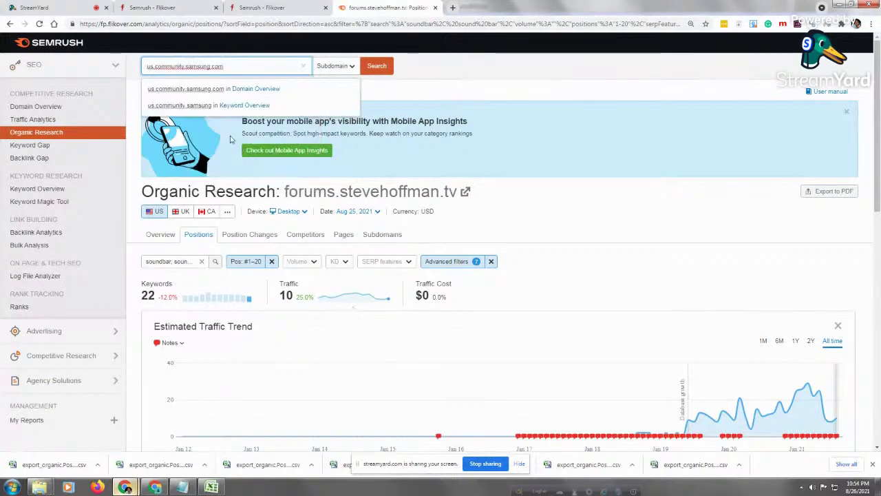
pyautogui.click(377, 66)
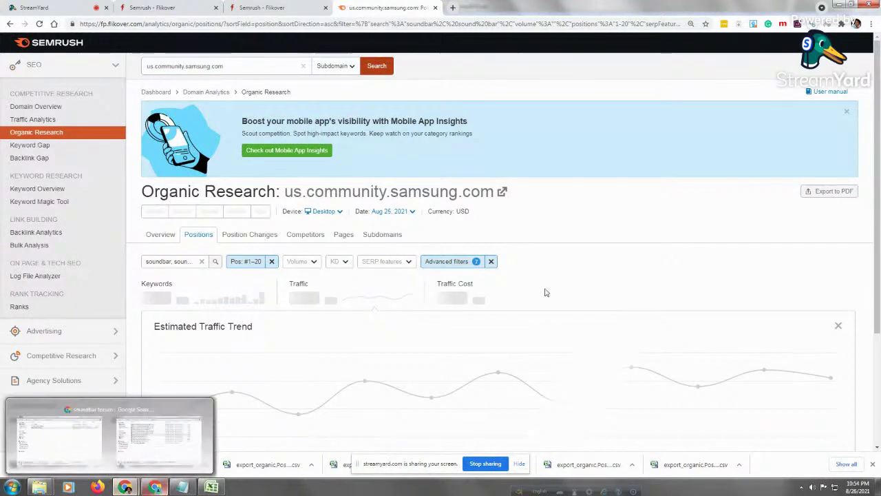
# Export all organic search positions for us.community.samsung.com as CSV
pyautogui.moveTo(155, 487)
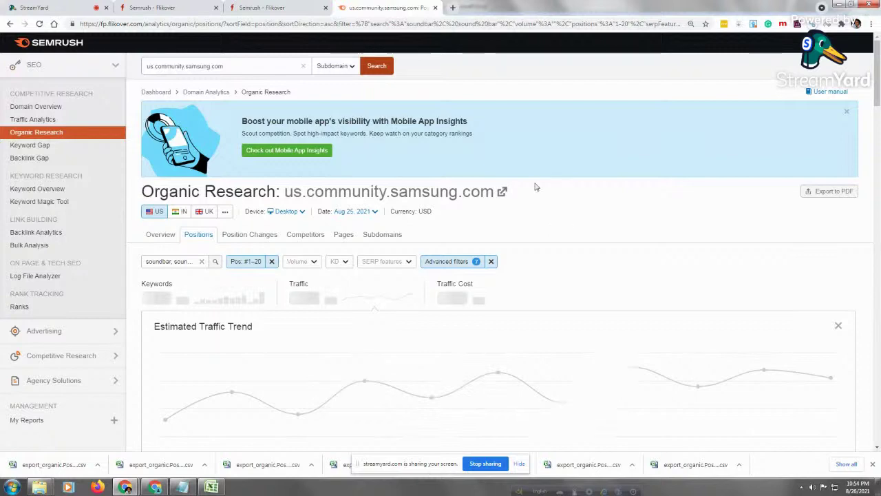
pyautogui.scroll(-1, 879, 88)
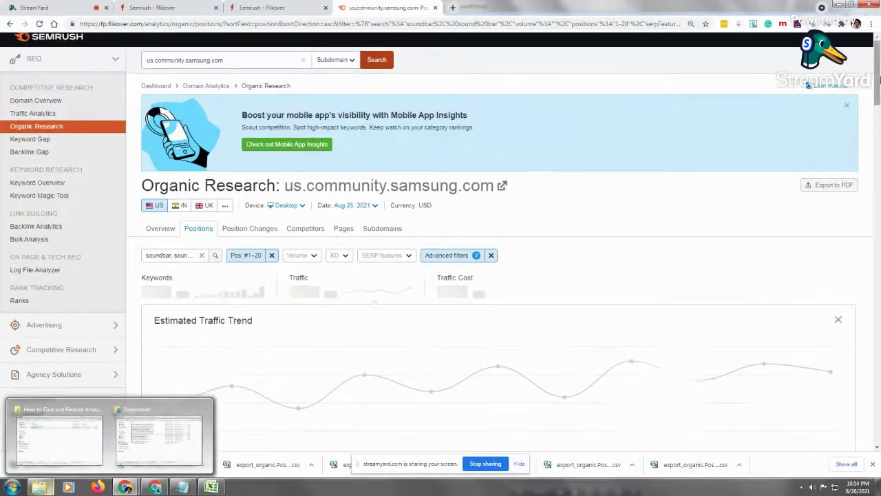
pyautogui.moveTo(879, 88); pyautogui.dragTo(879, 136)
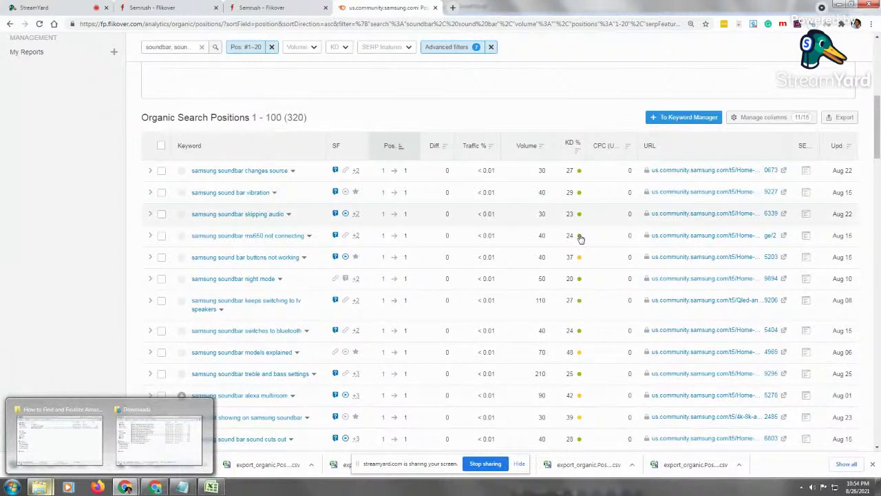
pyautogui.moveTo(879, 144); pyautogui.dragTo(879, 141)
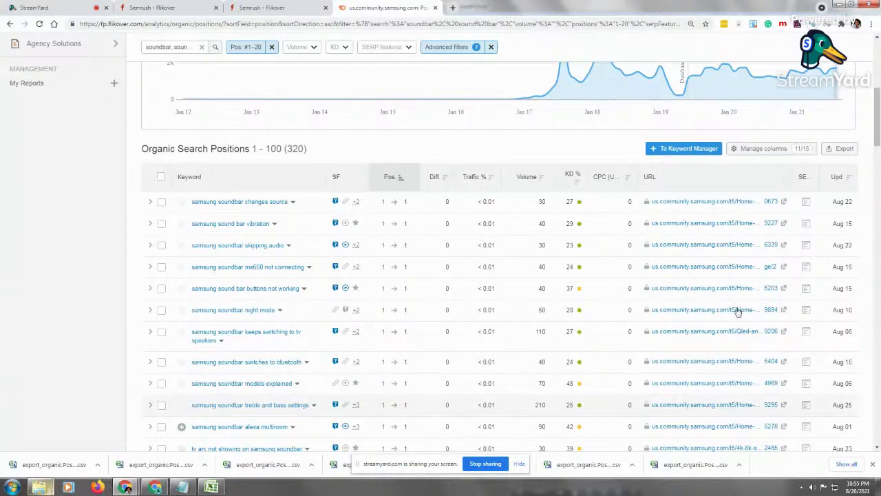
pyautogui.click(843, 151)
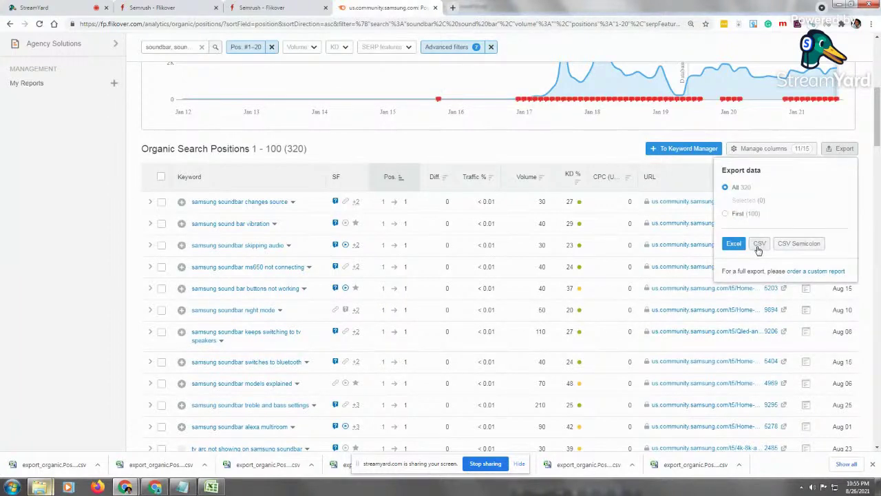
pyautogui.click(759, 246)
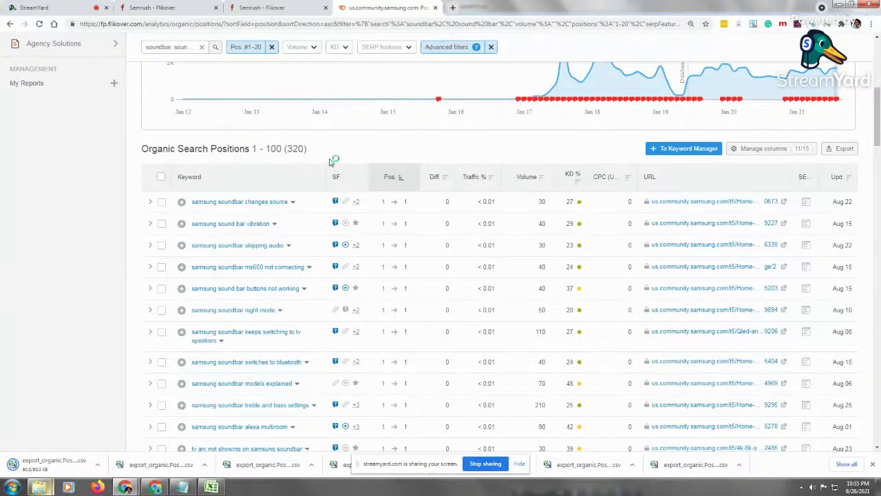
# Review the Notepad site list from the forum sites down to the groups above the For Merging CSV Files heading
pyautogui.click(182, 486)
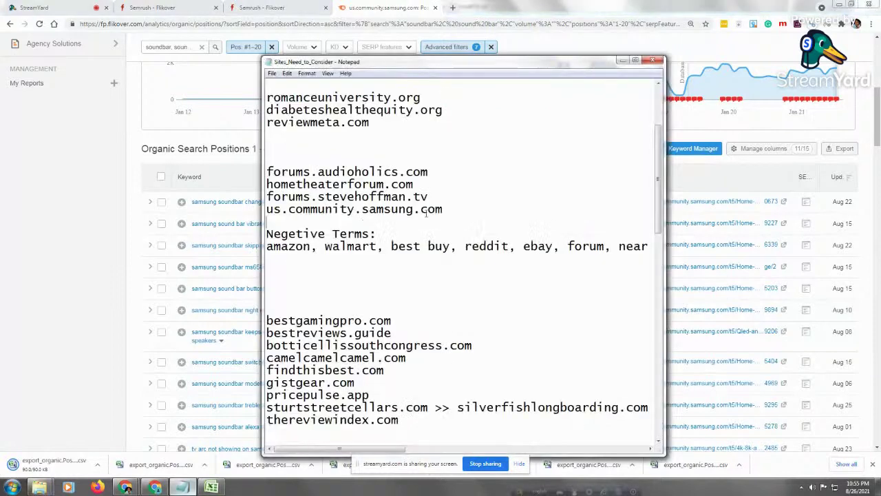
pyautogui.moveTo(443, 208); pyautogui.dragTo(266, 172)
pyautogui.click(352, 265)
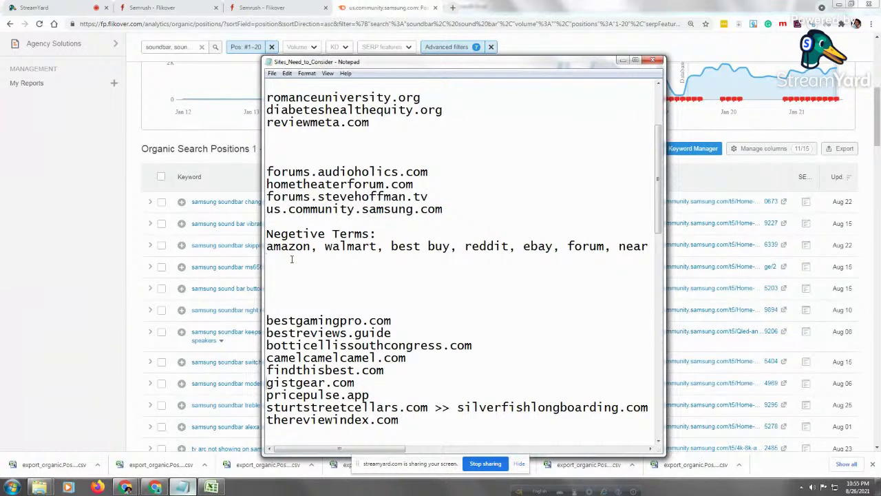
pyautogui.scroll(-4, 291, 259)
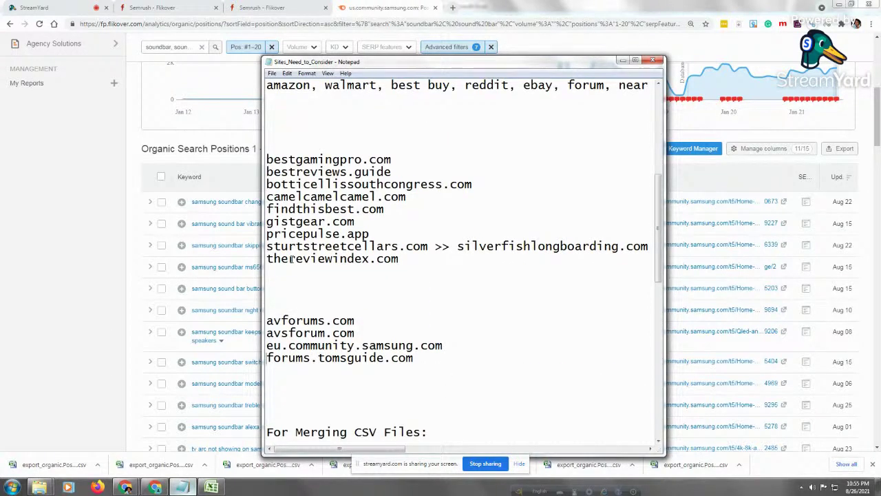
pyautogui.press('Right')
pyautogui.press('Down')
# Switch to the Google results for "soundbar forum", go to the second results page and look through it for further forums
pyautogui.moveTo(126, 487)
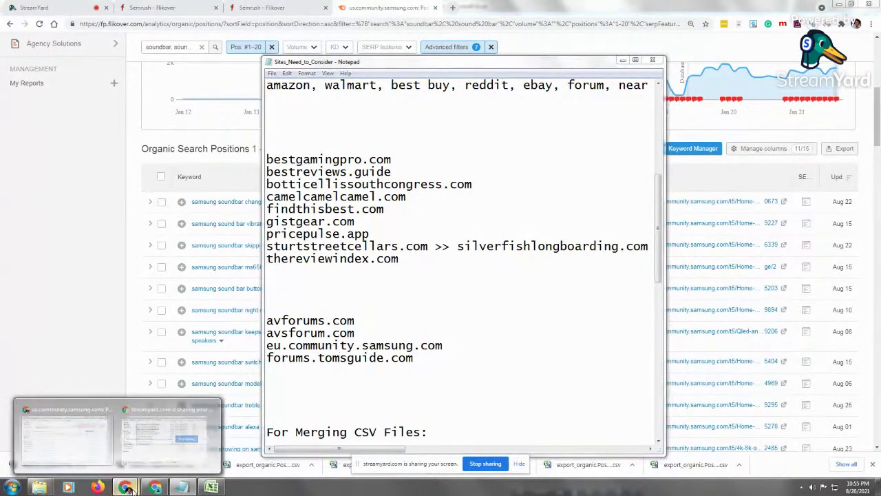
pyautogui.click(158, 435)
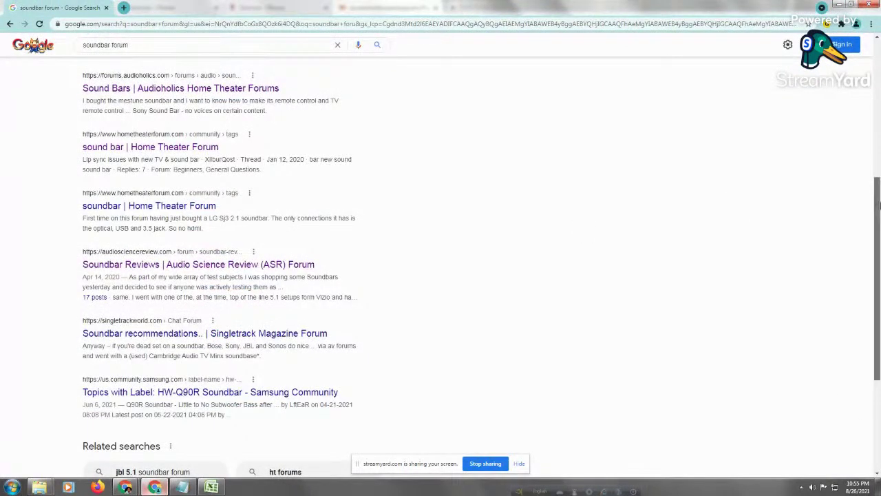
pyautogui.scroll(-1, 872, 187)
pyautogui.scroll(-2, 875, 282)
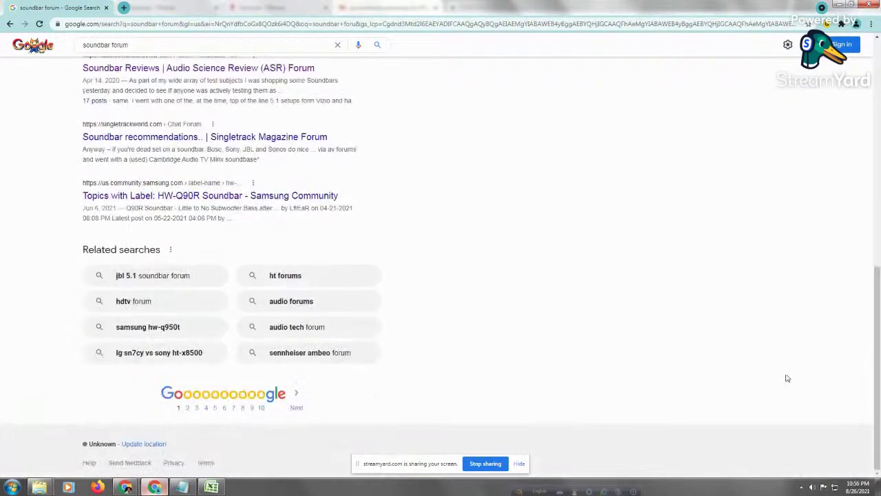
pyautogui.click(186, 413)
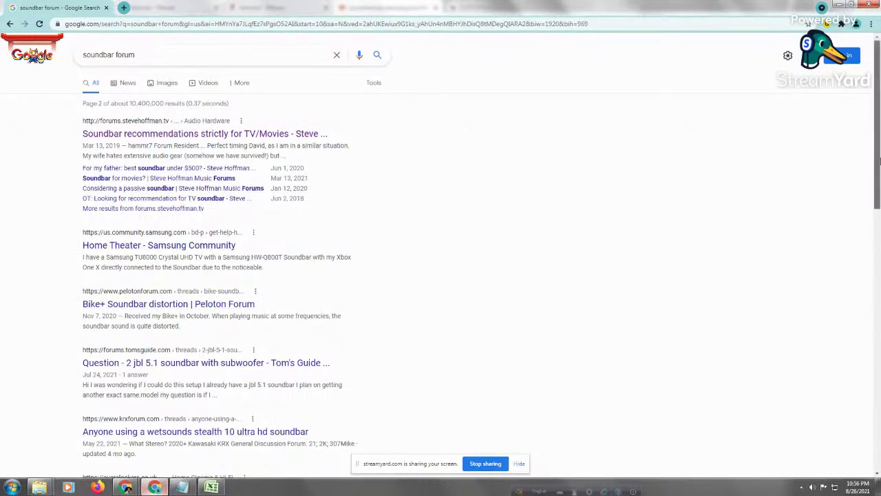
pyautogui.scroll(-3, 879, 214)
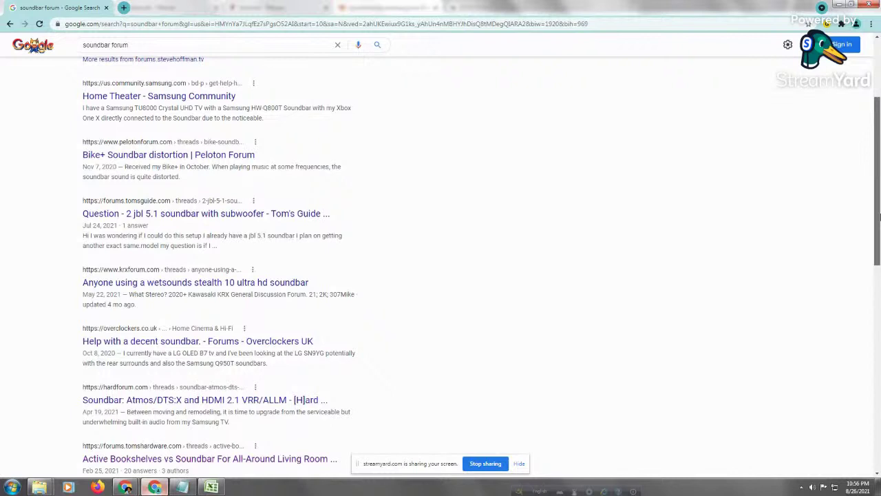
pyautogui.moveTo(879, 217); pyautogui.dragTo(880, 224)
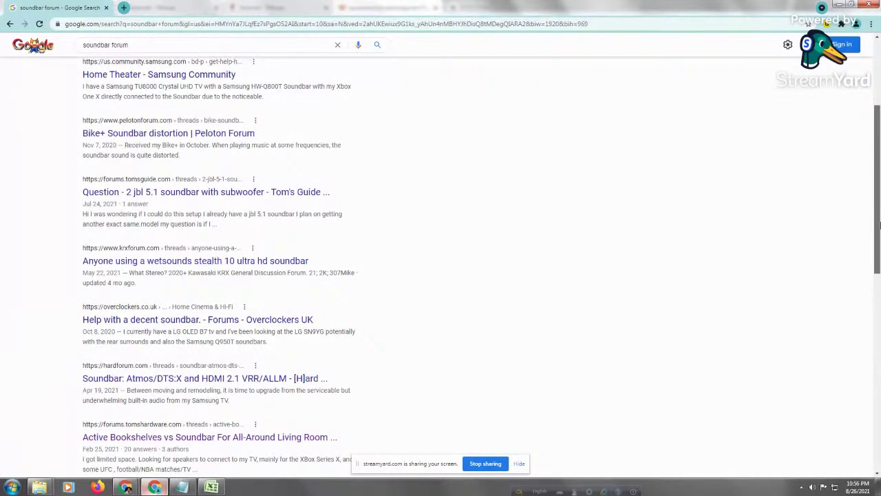
pyautogui.moveTo(879, 225); pyautogui.dragTo(858, 271)
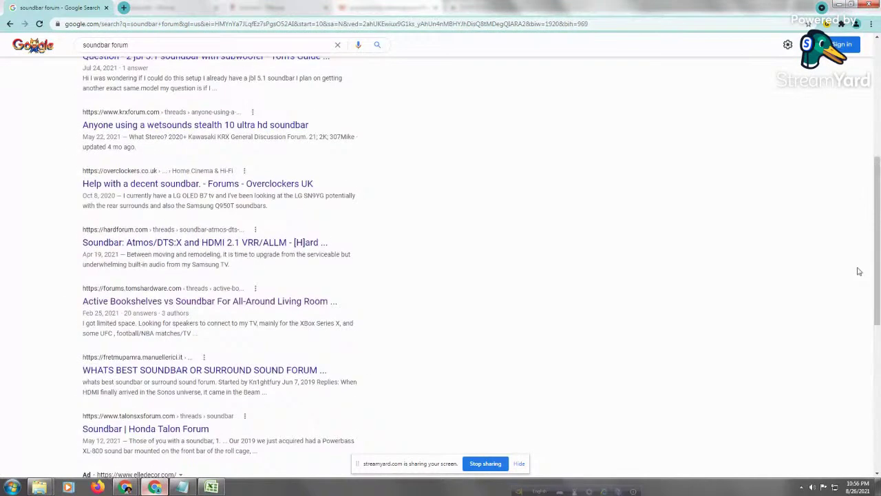
# Open the forums.tomshardware.com result about active bookshelves vs soundbar in a new tab and look over the other forum results
pyautogui.rightClick(249, 302)
pyautogui.click(272, 310)
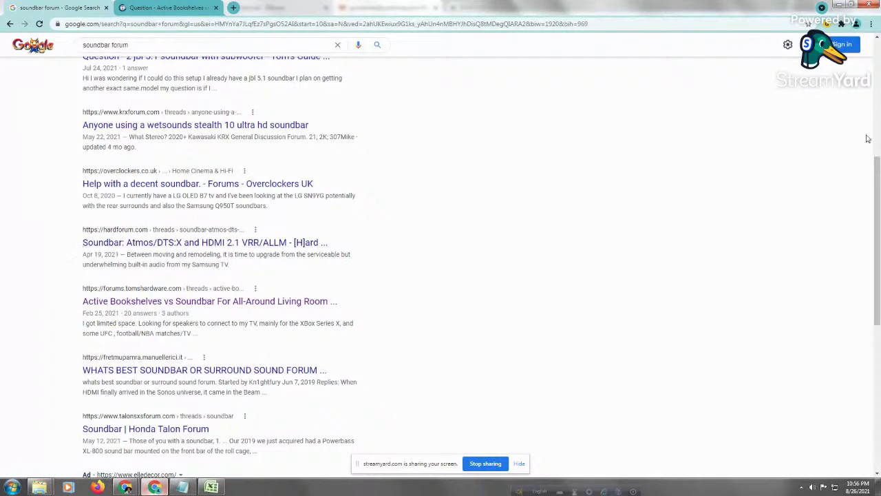
pyautogui.scroll(1, 879, 195)
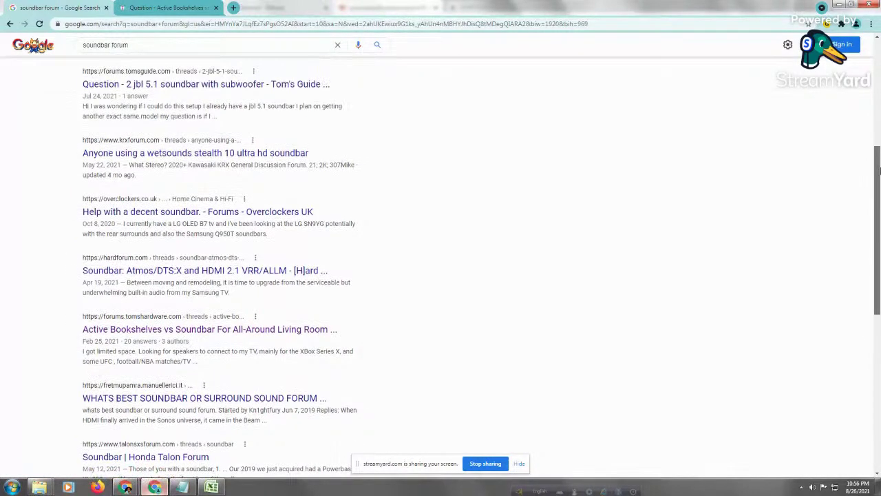
pyautogui.scroll(1, 878, 170)
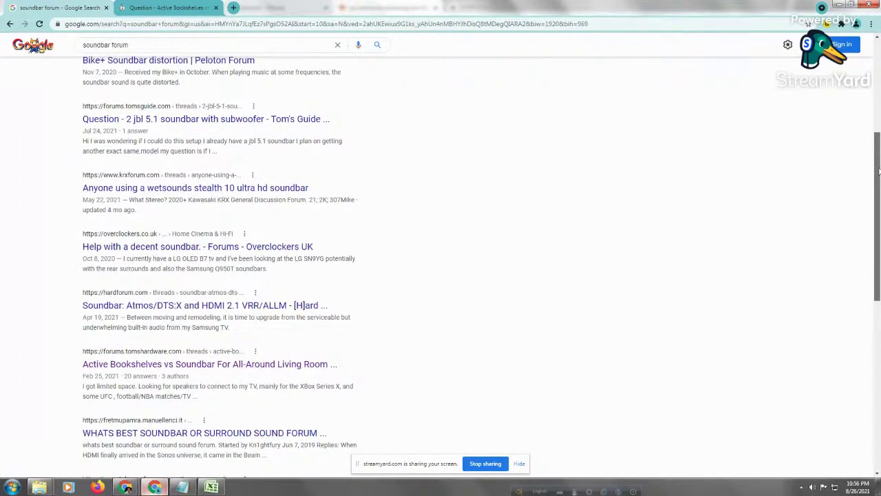
pyautogui.moveTo(878, 172); pyautogui.dragTo(865, 119)
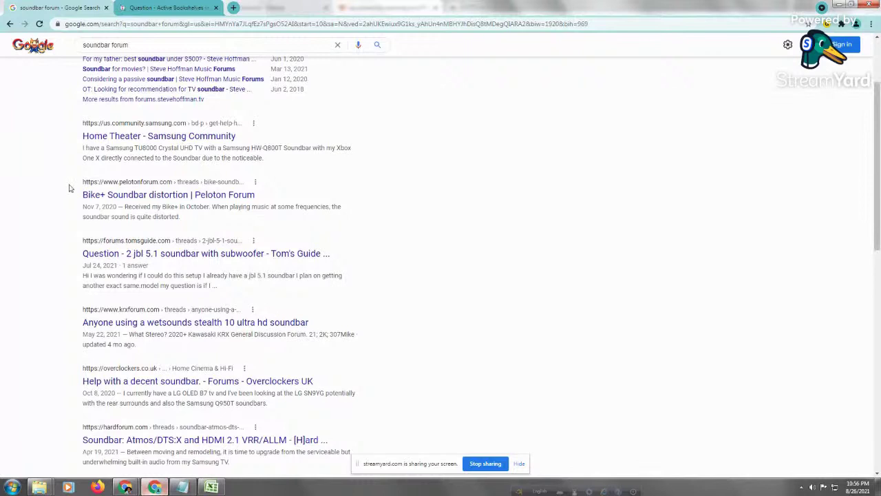
# Show the opened Tom's Hardware thread and copy the domain forums.tomshardware.com from its web address
pyautogui.click(168, 8)
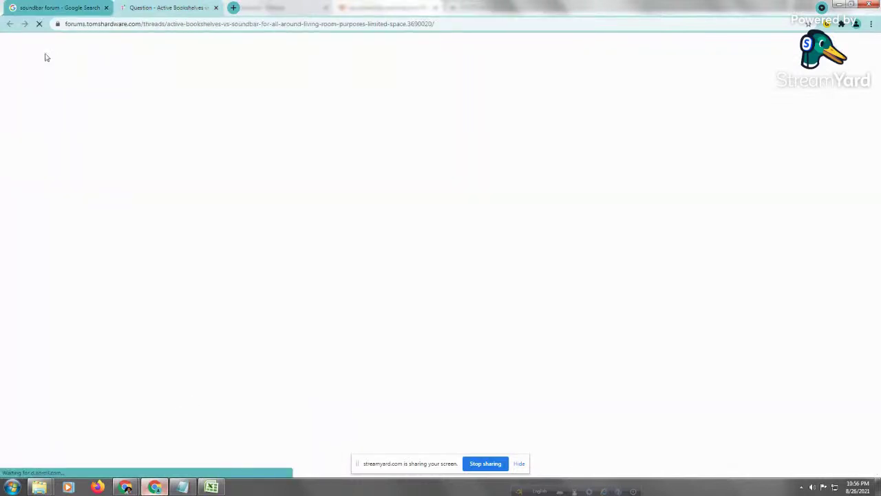
pyautogui.click(83, 29)
pyautogui.click(104, 27)
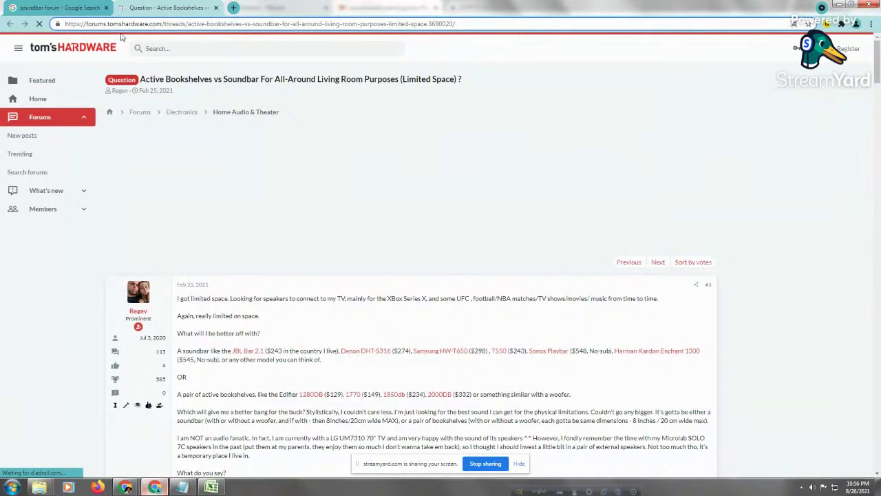
pyautogui.moveTo(87, 23); pyautogui.dragTo(158, 24)
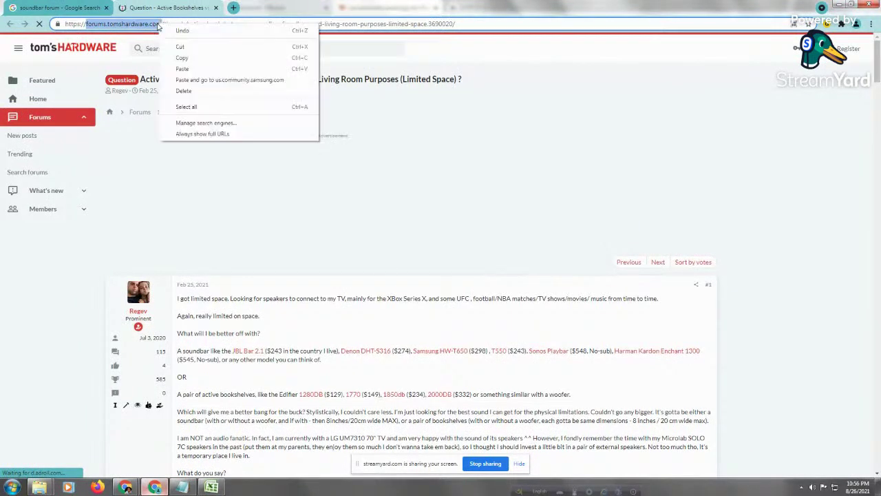
pyautogui.rightClick(160, 25)
pyautogui.click(180, 59)
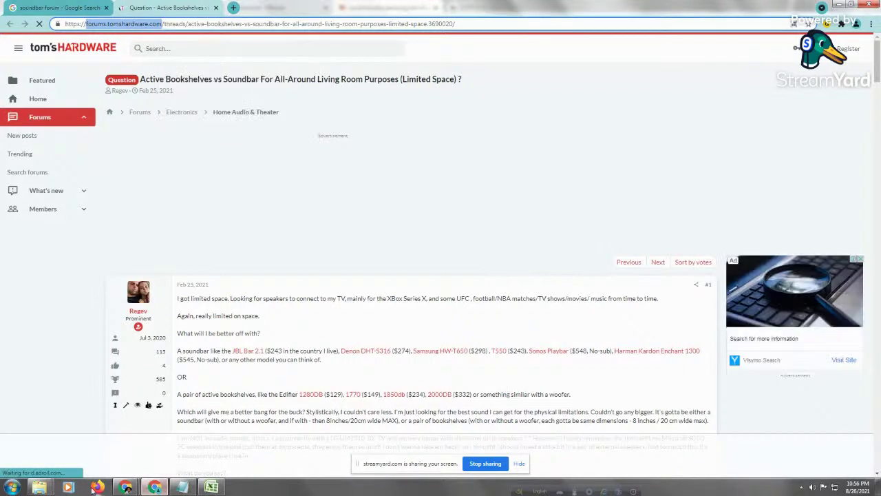
# Switch to the Semrush Organic Research window and search the subdomain forums.tomshardware.com in place of the current domain
pyautogui.click(126, 488)
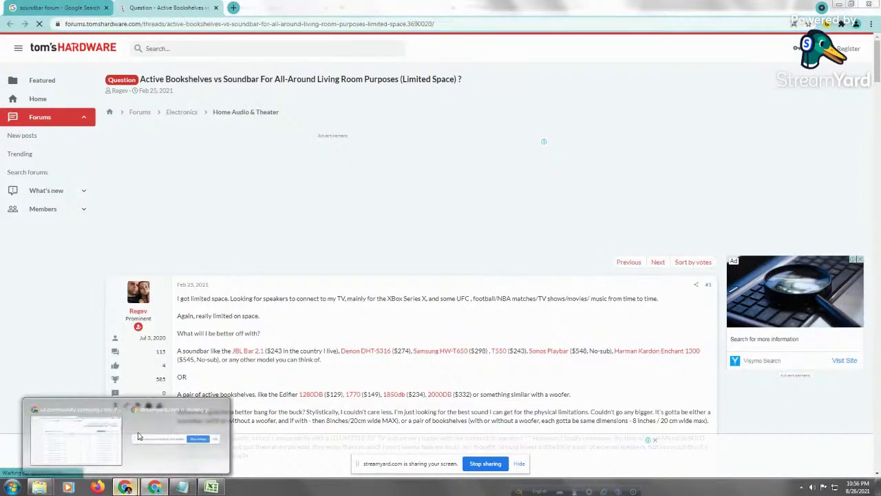
pyautogui.click(81, 457)
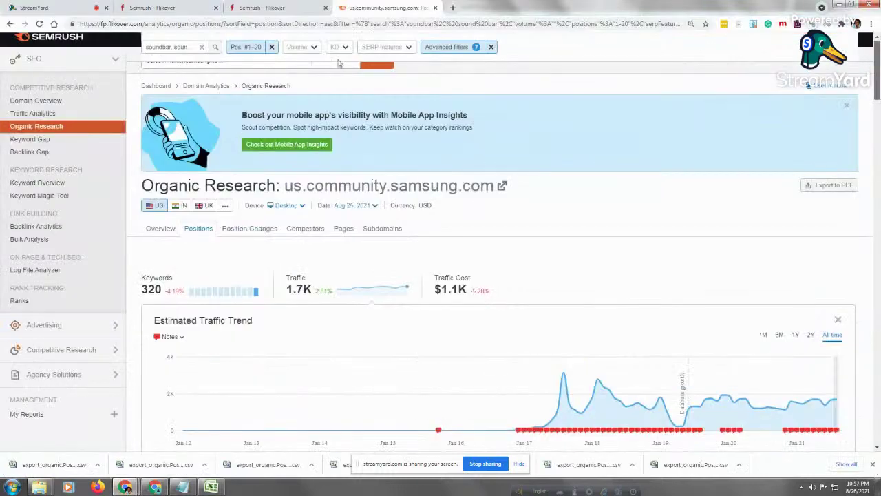
pyautogui.scroll(1, 879, 101)
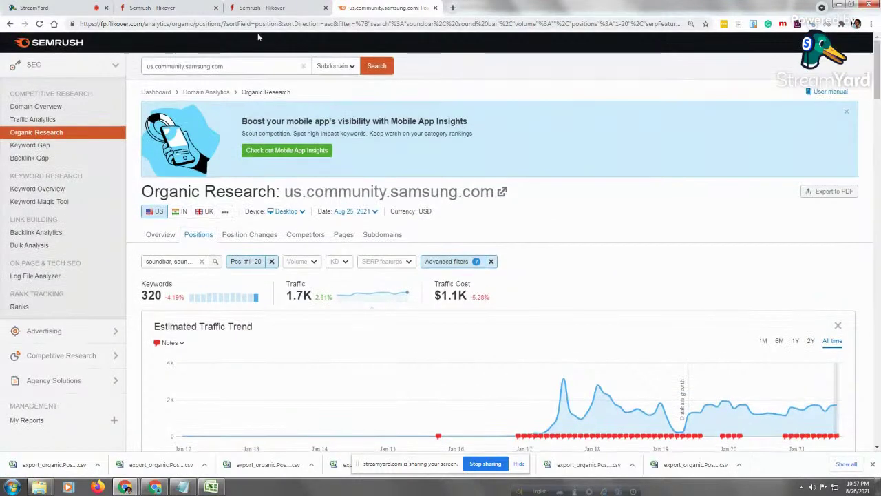
pyautogui.tripleClick(179, 66)
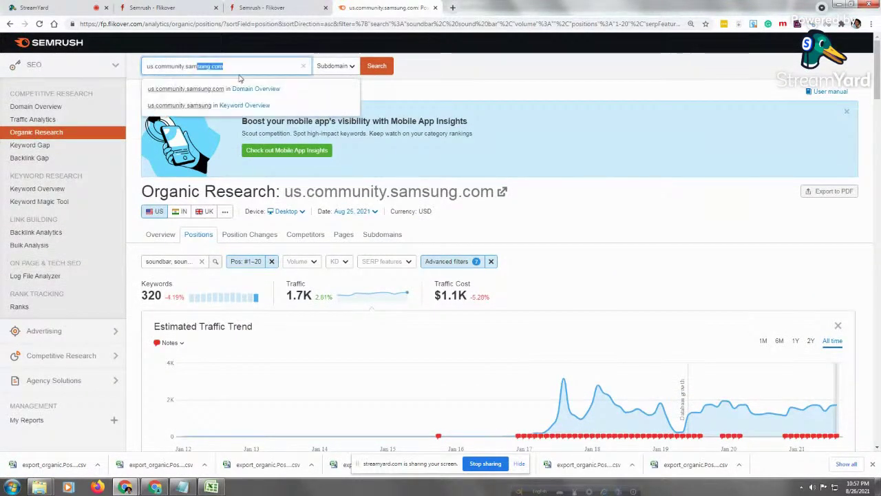
pyautogui.rightClick(185, 65)
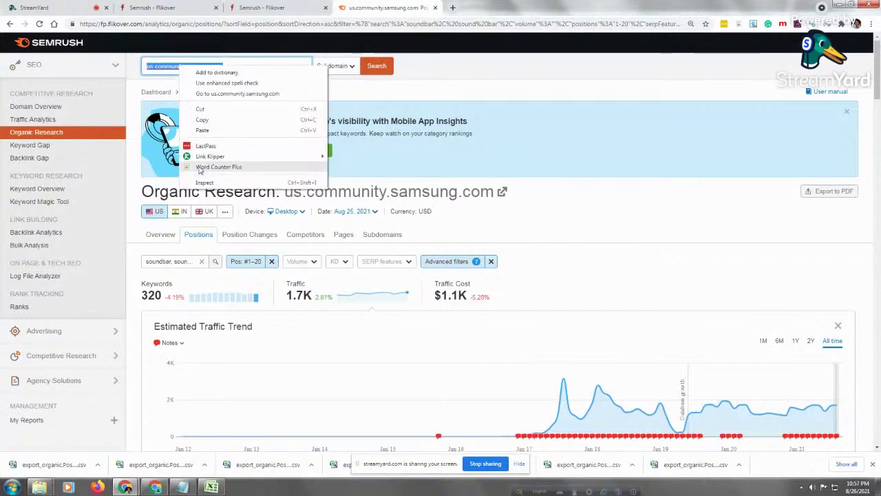
pyautogui.click(206, 118)
pyautogui.hotkey('ctrl', 'v')
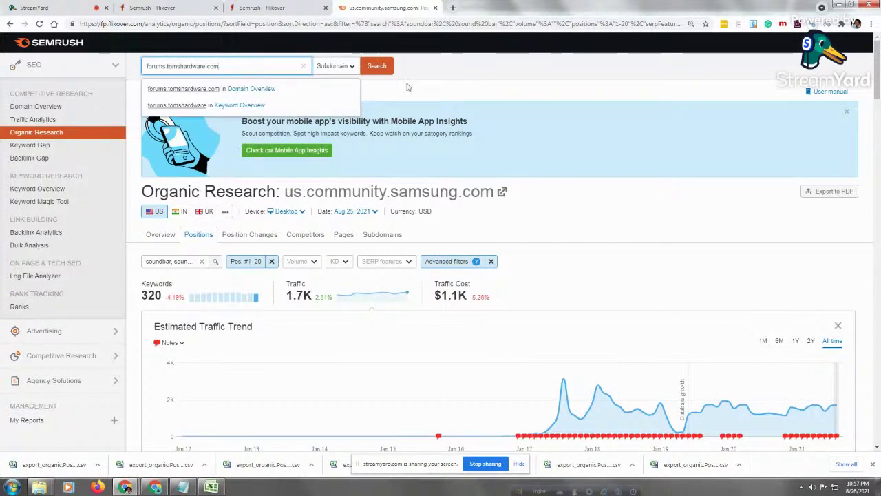
pyautogui.click(384, 71)
# Switch to the Sites_Need_to_Consider list in Notepad and copy the reddit.com and quora.com lines
pyautogui.moveTo(181, 487)
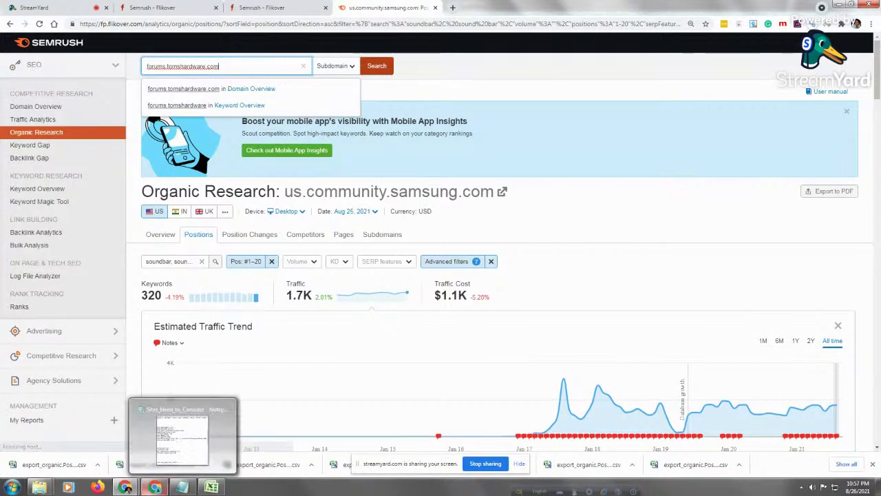
pyautogui.moveTo(40, 487)
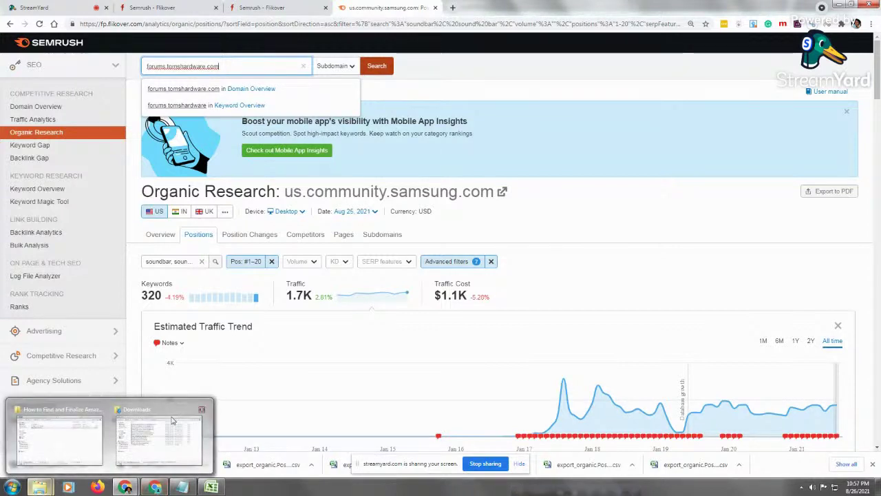
pyautogui.click(158, 434)
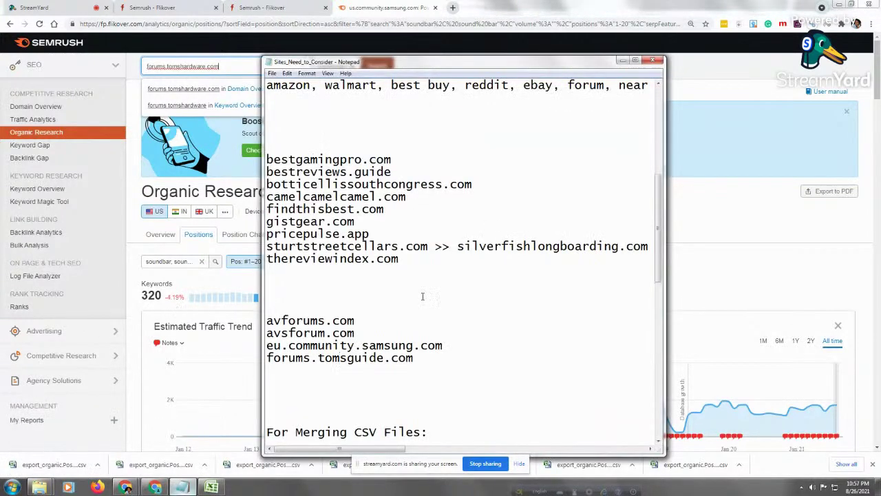
pyautogui.click(423, 296)
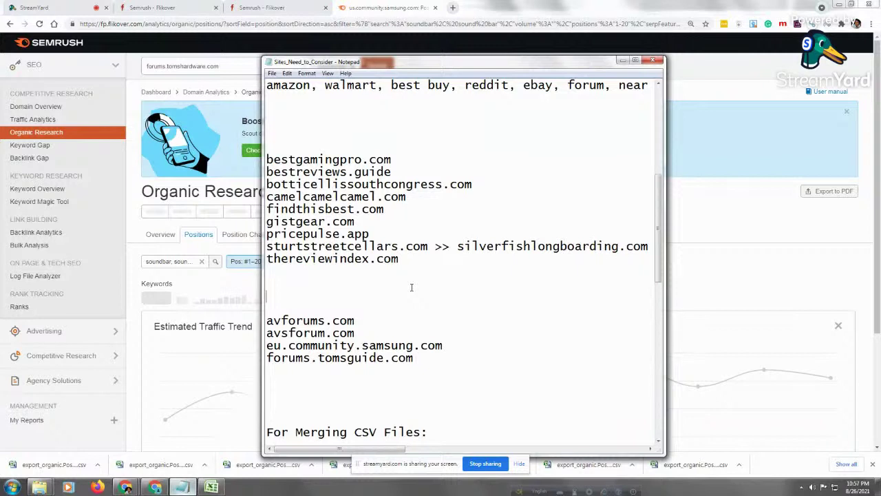
pyautogui.press('Up')
pyautogui.press('Up')
pyautogui.scroll(1, 313, 300)
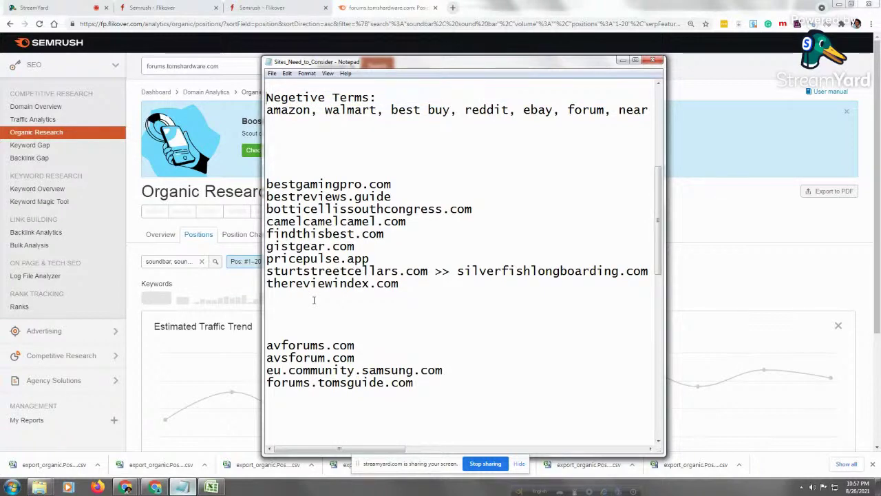
pyautogui.scroll(7, 313, 300)
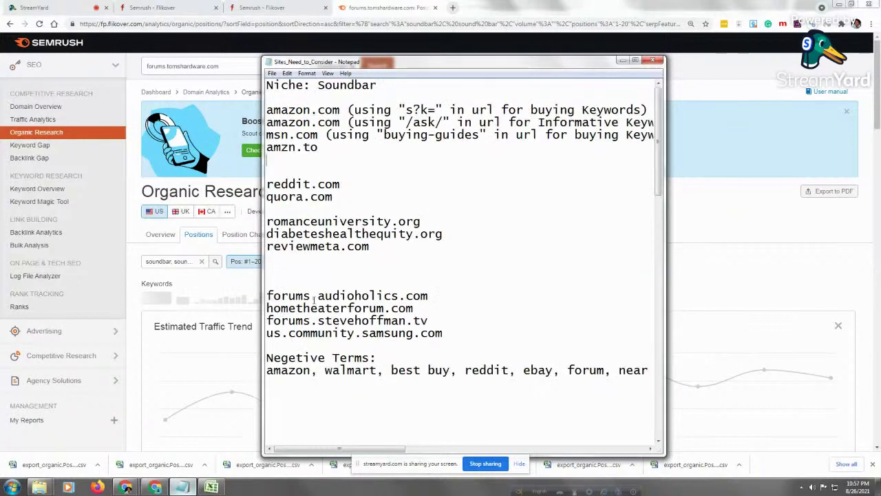
pyautogui.press('Down')
pyautogui.press('Down')
pyautogui.hotkey('shift', 'Down')
pyautogui.hotkey('shift', 'End')
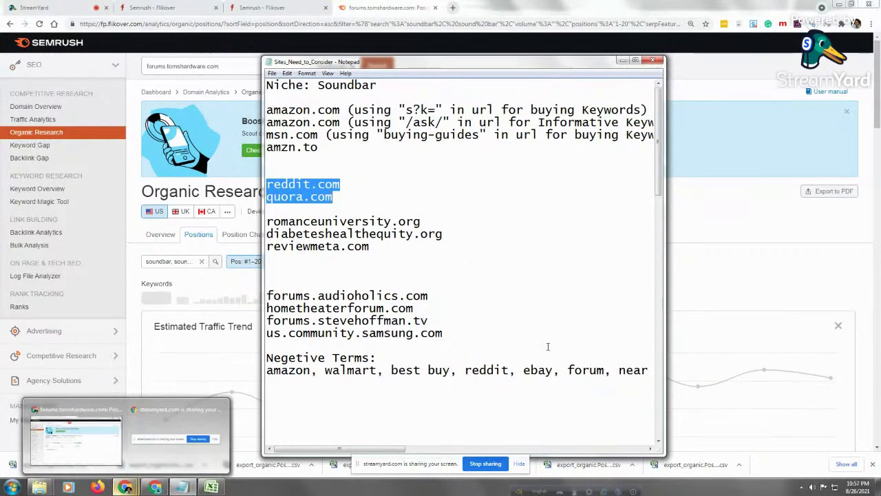
pyautogui.rightClick(312, 194)
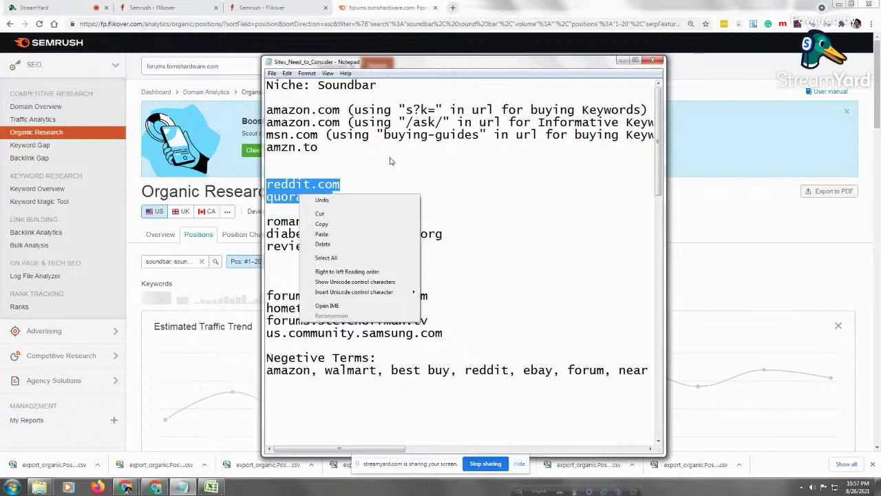
pyautogui.click(337, 223)
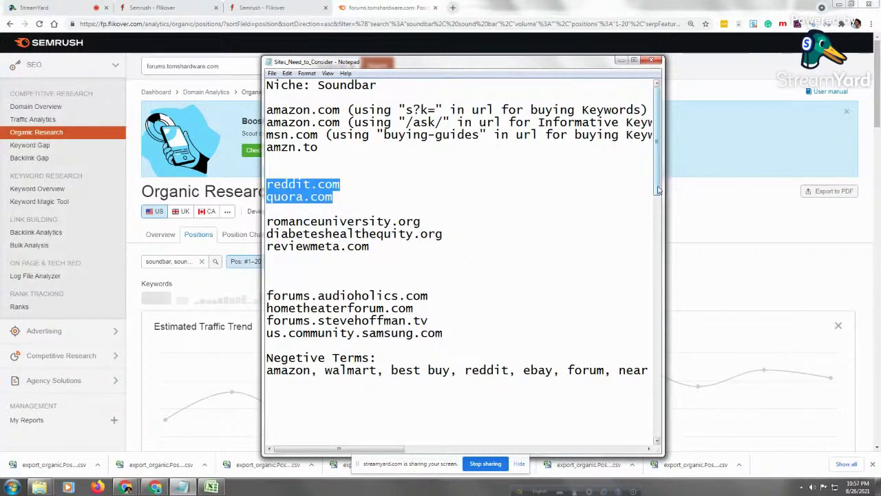
# Switch to StreamYard and post the copied reddit.com and quora.com lines as a plain-text chat comment
pyautogui.moveTo(660, 187); pyautogui.dragTo(659, 215)
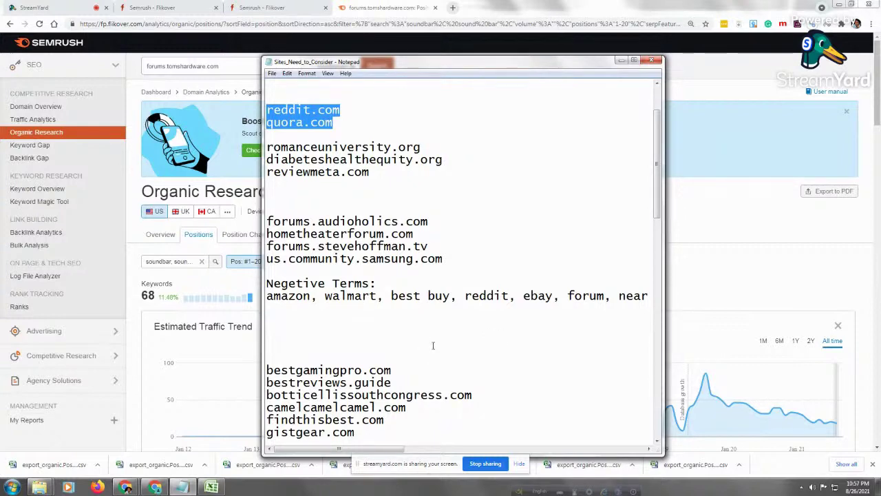
pyautogui.click(41, 7)
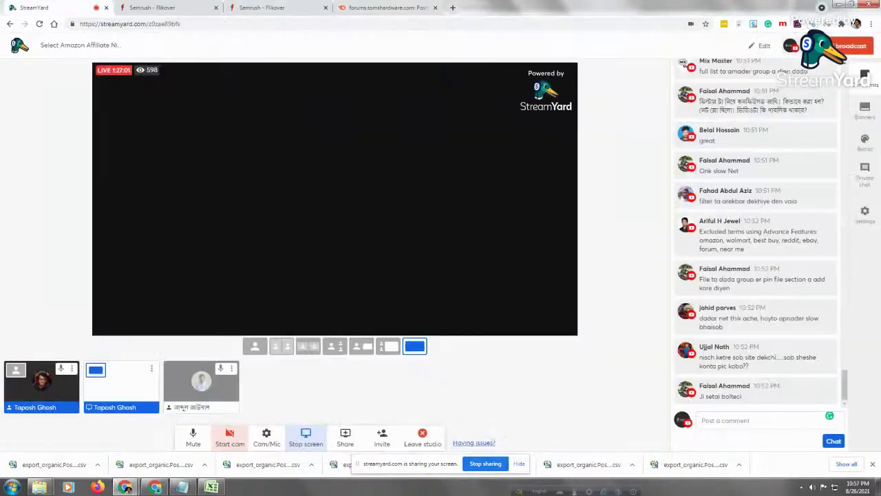
pyautogui.click(724, 422)
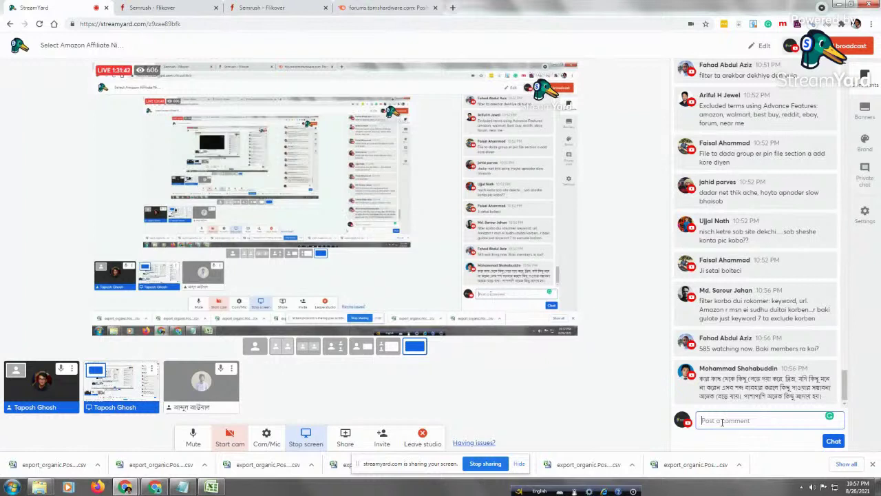
pyautogui.rightClick(733, 422)
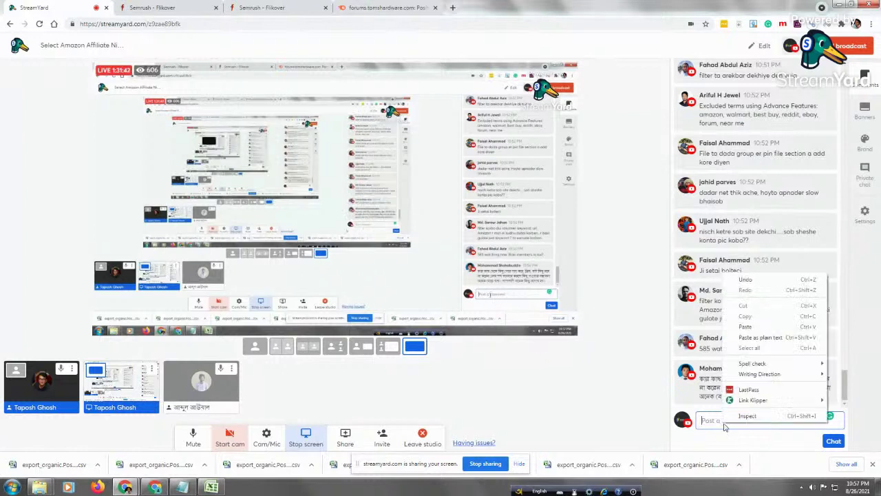
pyautogui.click(751, 337)
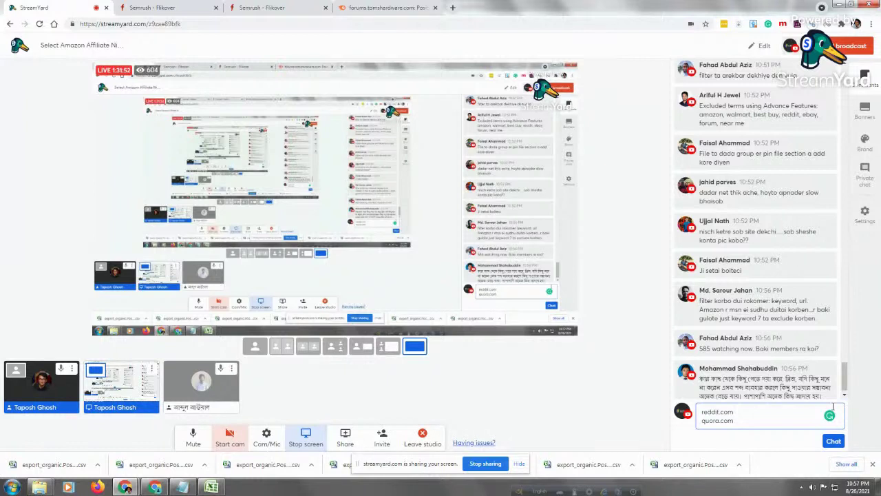
pyautogui.press('Return')
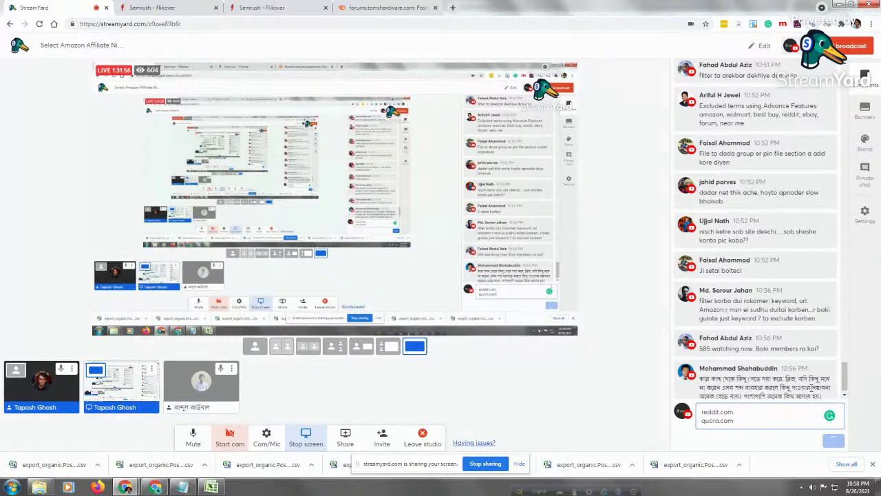
# Return to the Semrush report and try to export all organic positions of forums.tomshardware.com as CSV
pyautogui.hotkey('ctrl', '4')
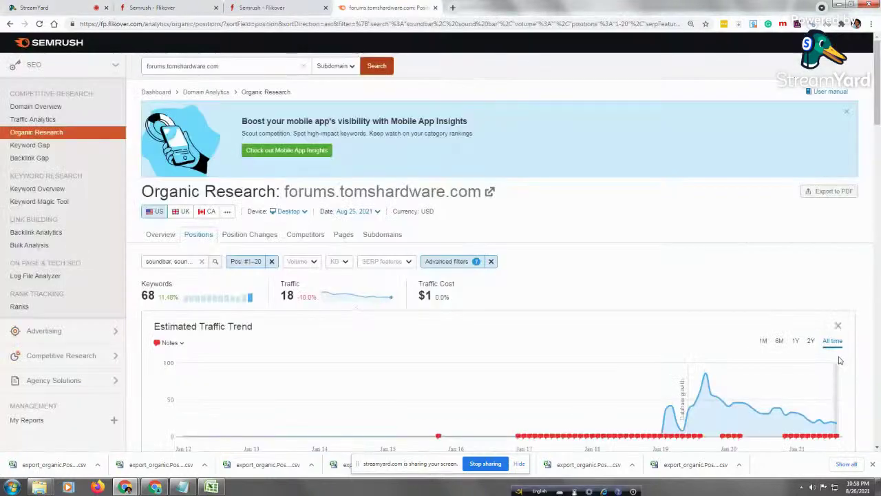
pyautogui.scroll(-3, 879, 145)
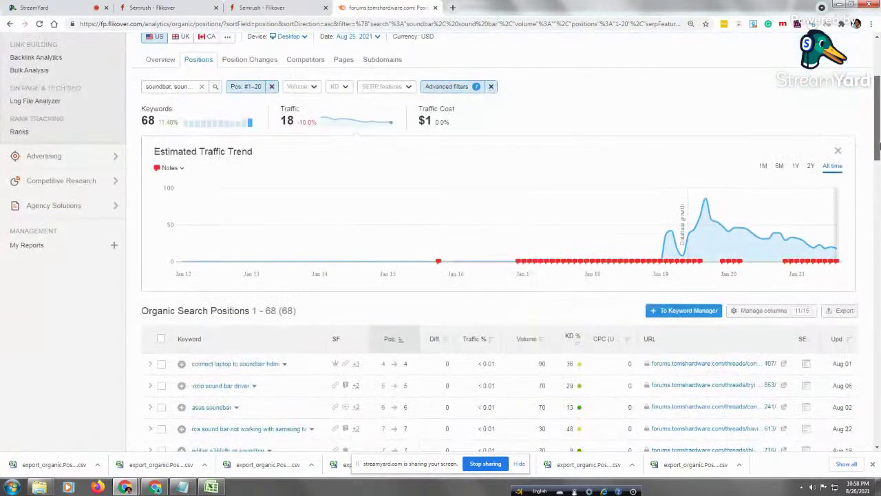
pyautogui.click(844, 312)
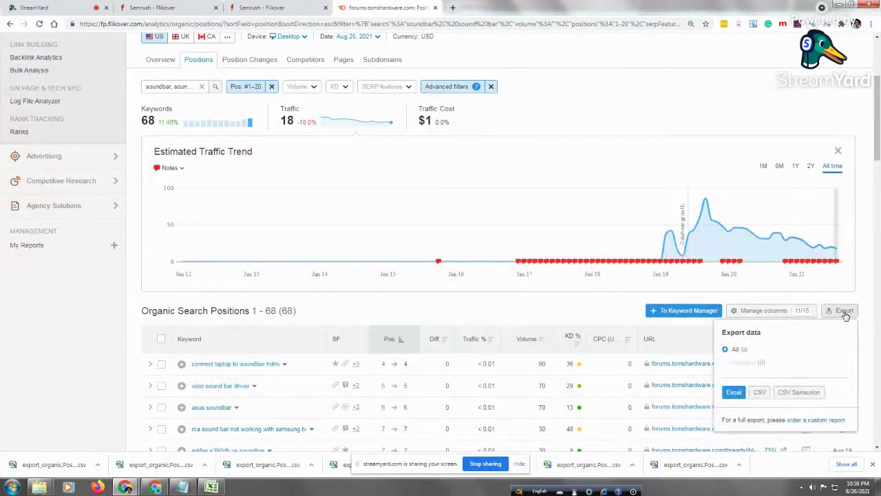
pyautogui.click(759, 392)
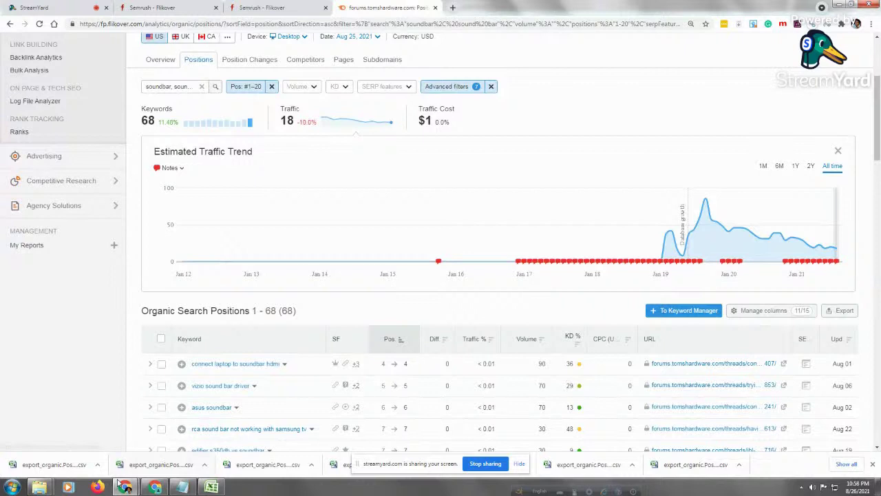
# Switch to the Explorer folder How to Find and Finalize Amazon Affiliate Niche Keywords for a New Site and open its CSV Files subfolder
pyautogui.click(123, 486)
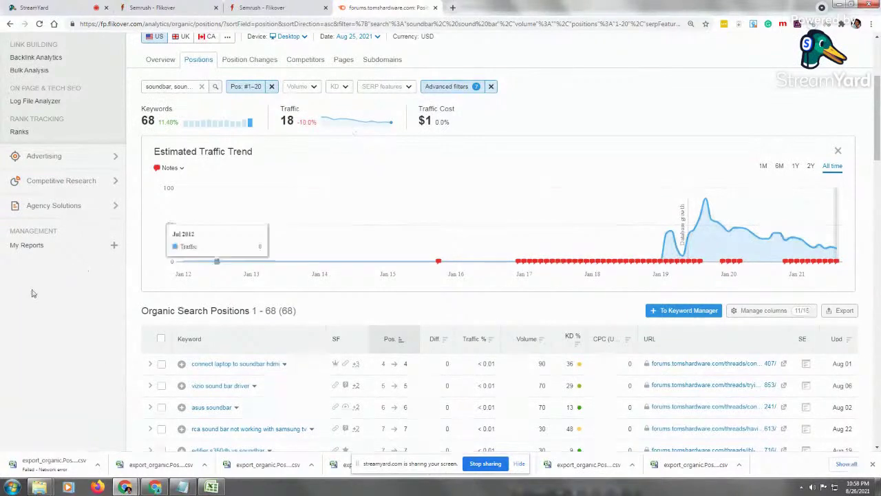
pyautogui.click(39, 486)
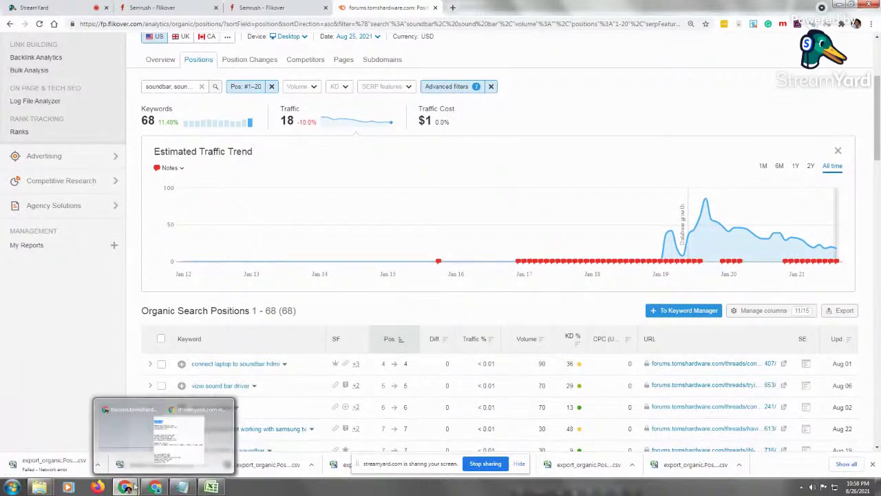
pyautogui.moveTo(156, 482)
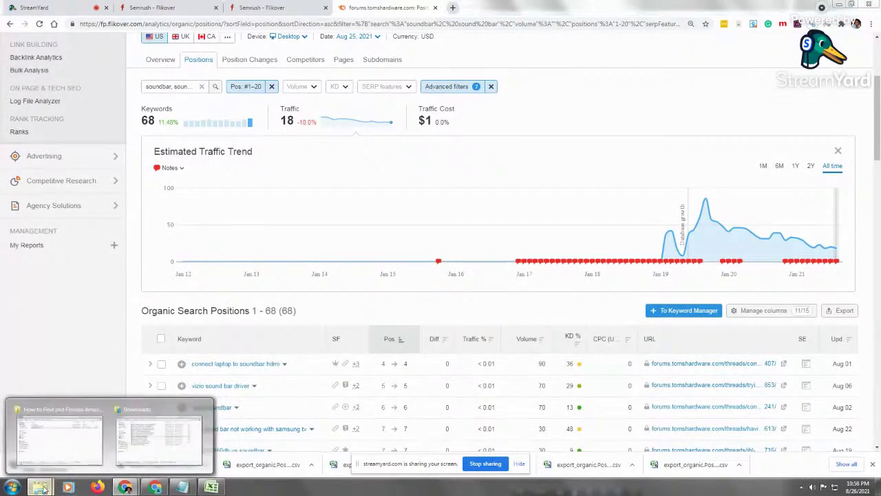
pyautogui.click(51, 423)
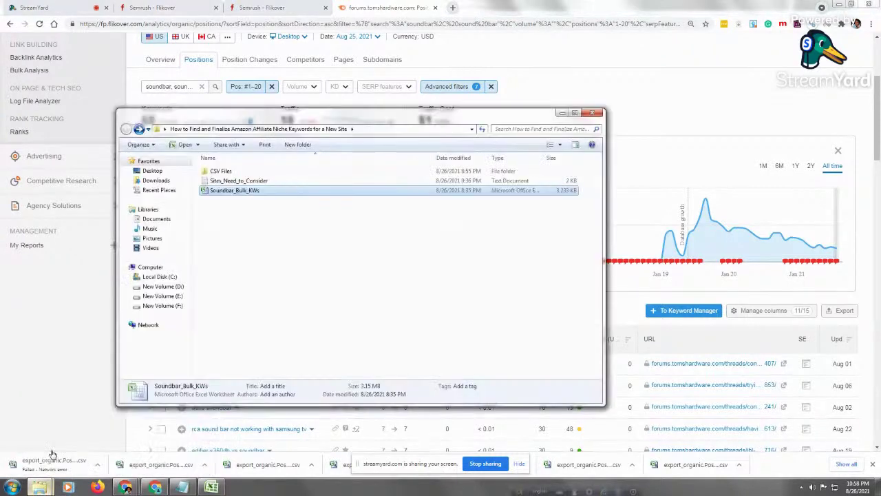
pyautogui.doubleClick(243, 173)
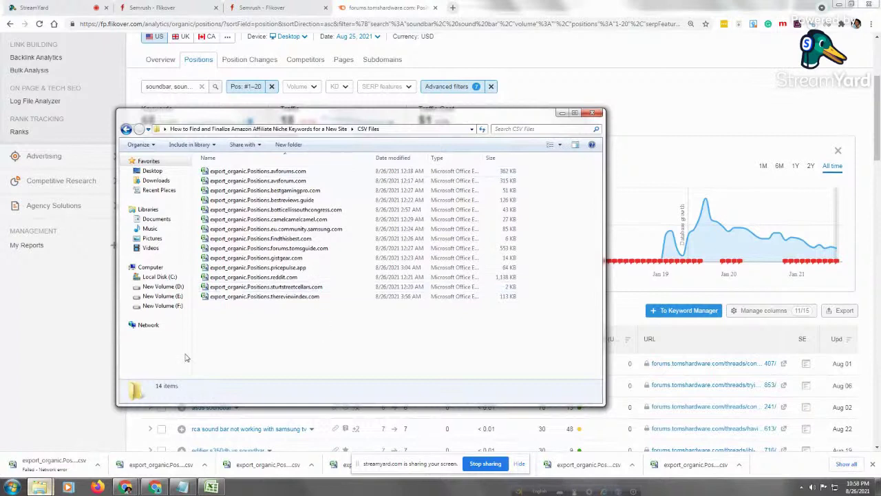
# Go through the exported organic positions files one by one, from avforums.com to camelcamelcamel.com
pyautogui.click(322, 172)
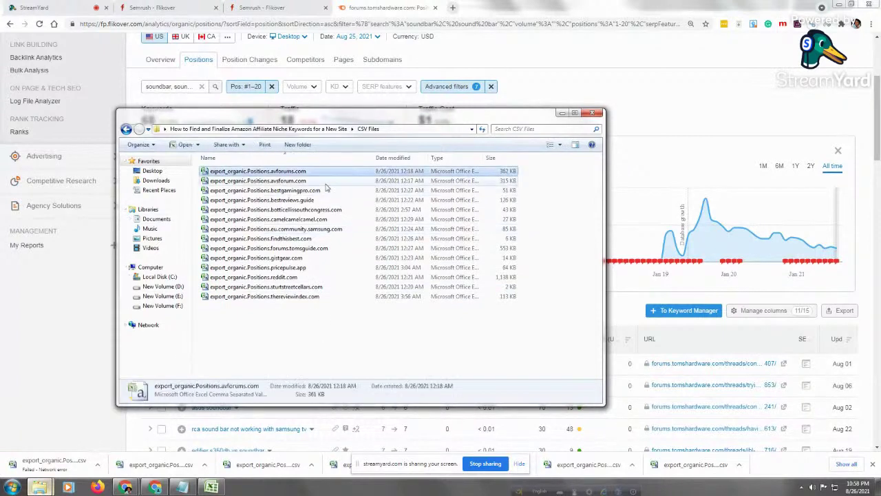
pyautogui.click(314, 181)
pyautogui.click(322, 190)
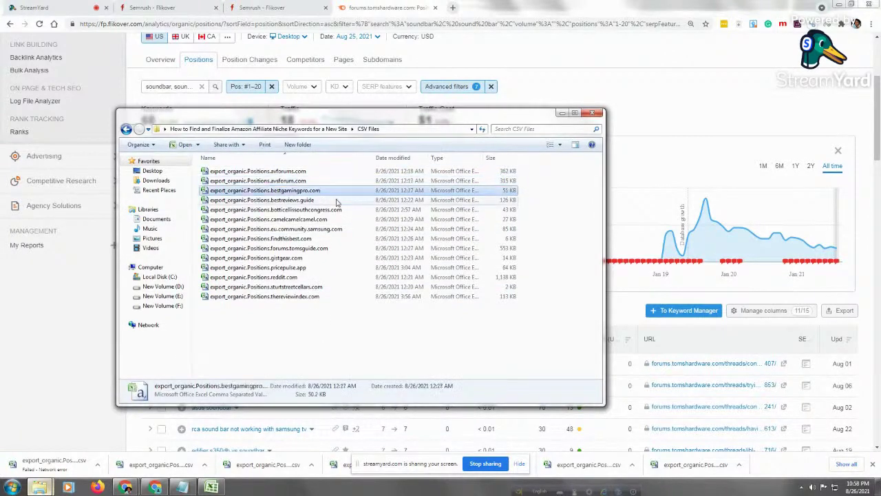
pyautogui.click(289, 201)
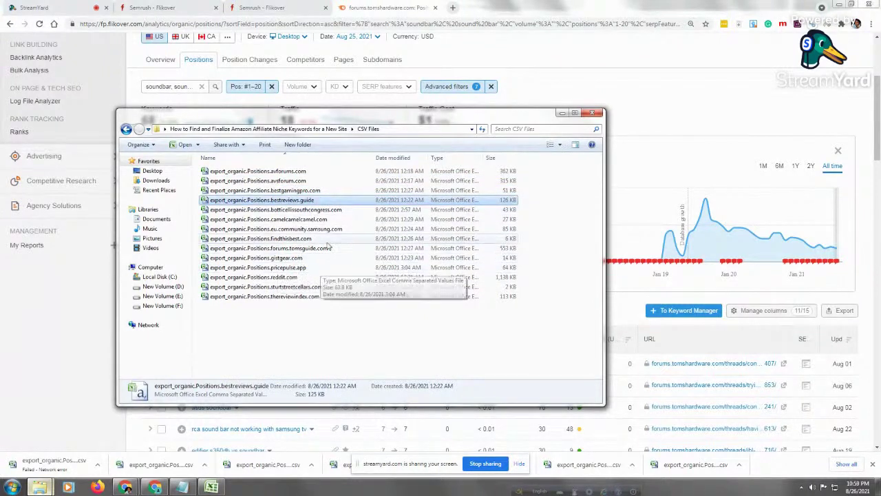
pyautogui.press('Down')
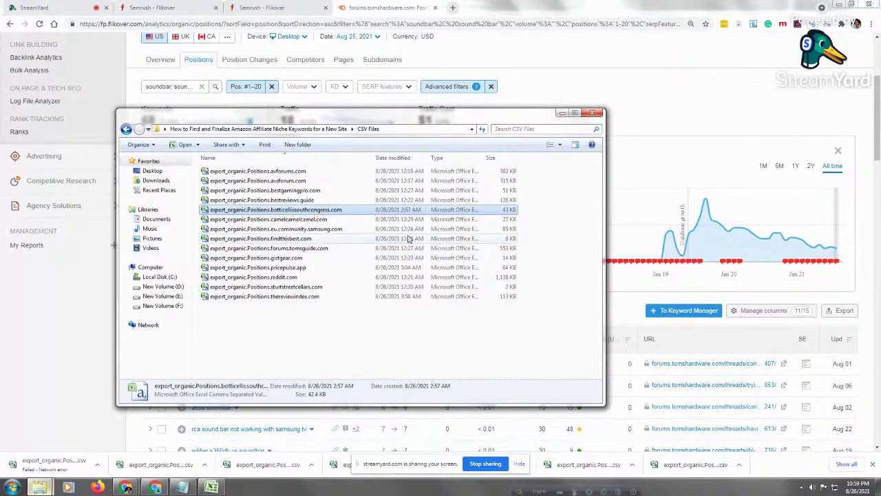
pyautogui.press('Down')
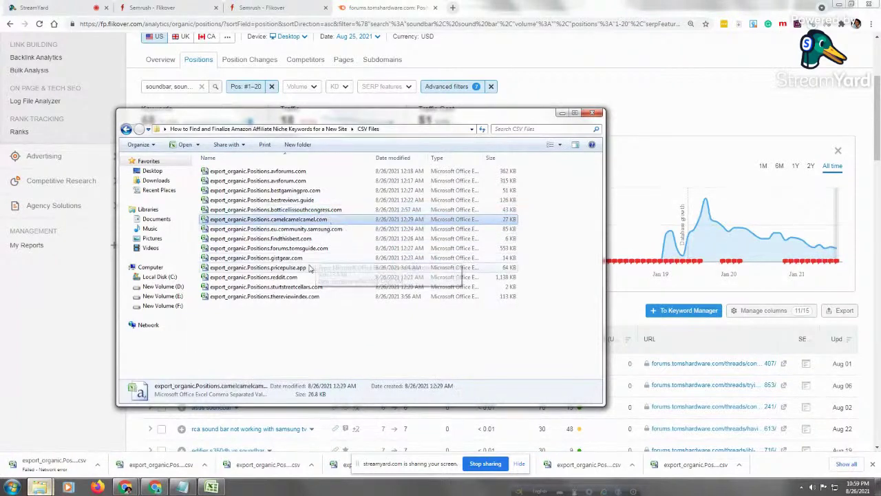
# Open the camelcamelcamel.com organic positions export in Excel and widen the Keyword column until the full keywords are readable
pyautogui.doubleClick(318, 220)
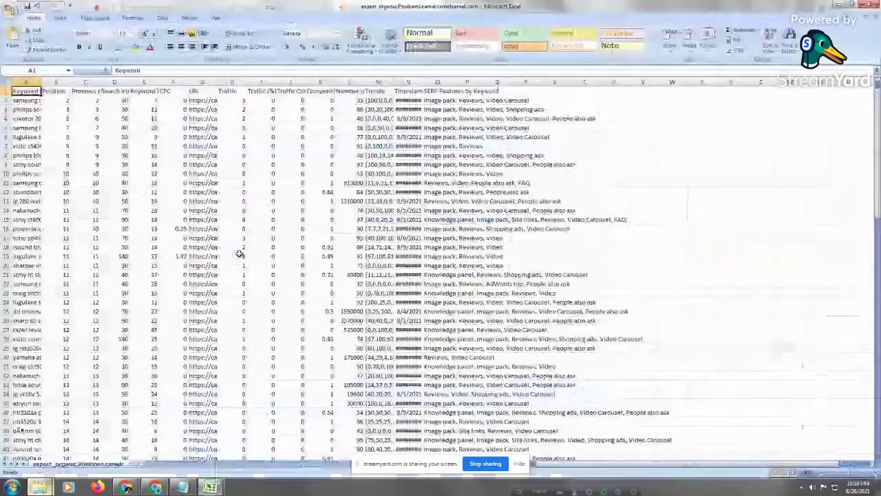
pyautogui.click(25, 219)
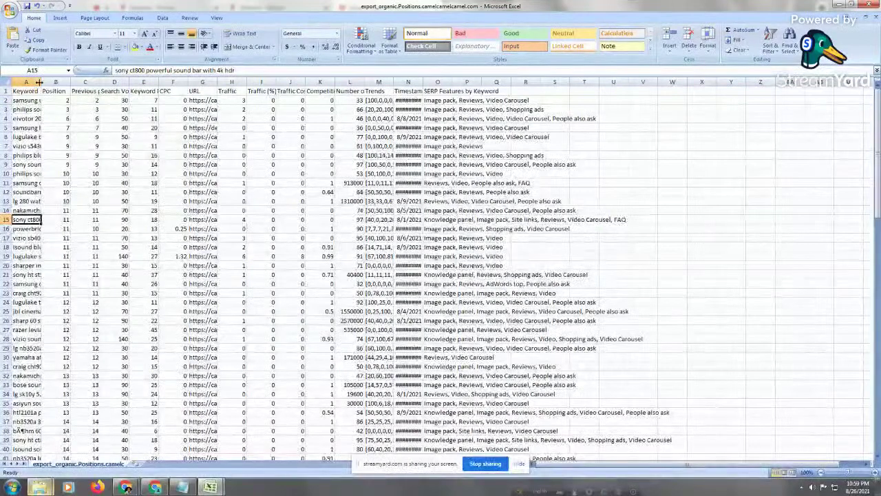
pyautogui.moveTo(39, 82); pyautogui.dragTo(261, 105)
pyautogui.click(124, 265)
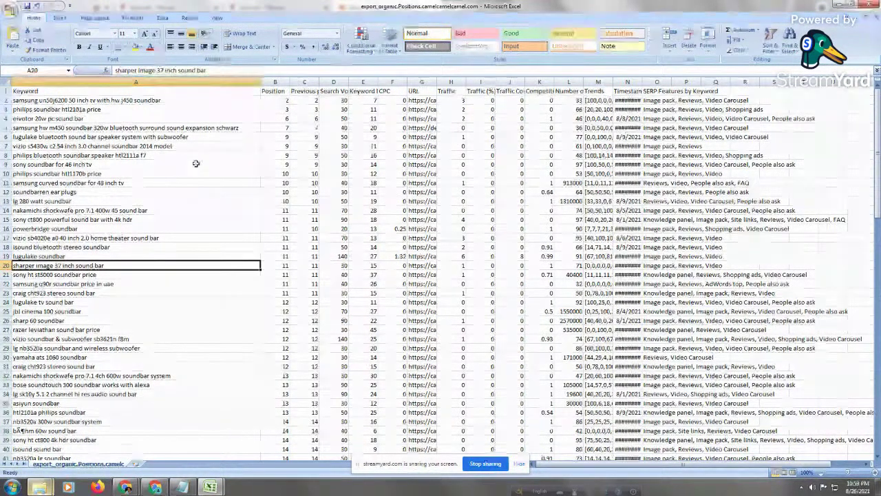
# Examine the camelcamelcamel.com keywords and their positions in the first rows, and close the file without saving changes
pyautogui.moveTo(197, 165); pyautogui.dragTo(275, 100)
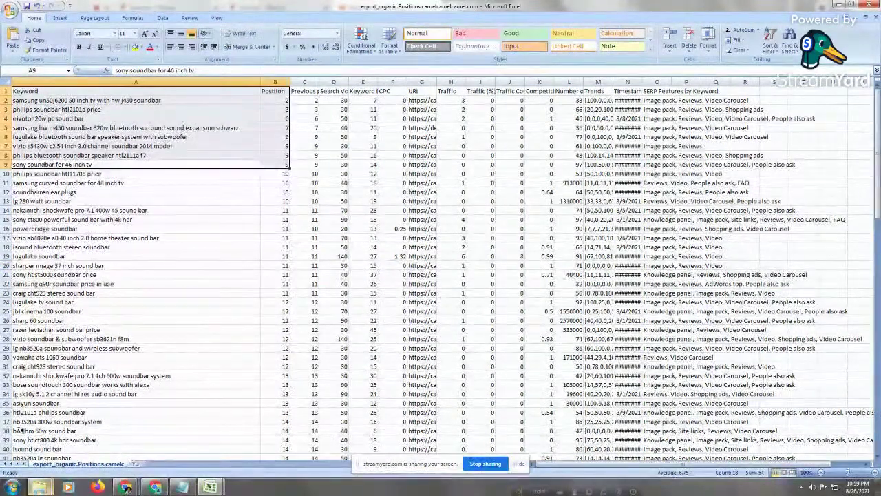
pyautogui.click(148, 191)
pyautogui.moveTo(163, 159); pyautogui.dragTo(268, 102)
pyautogui.click(217, 227)
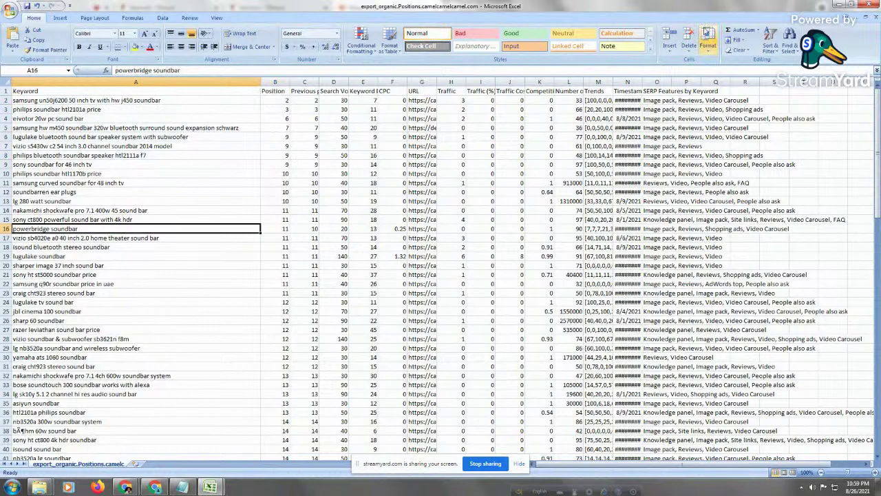
pyautogui.click(870, 5)
pyautogui.click(451, 265)
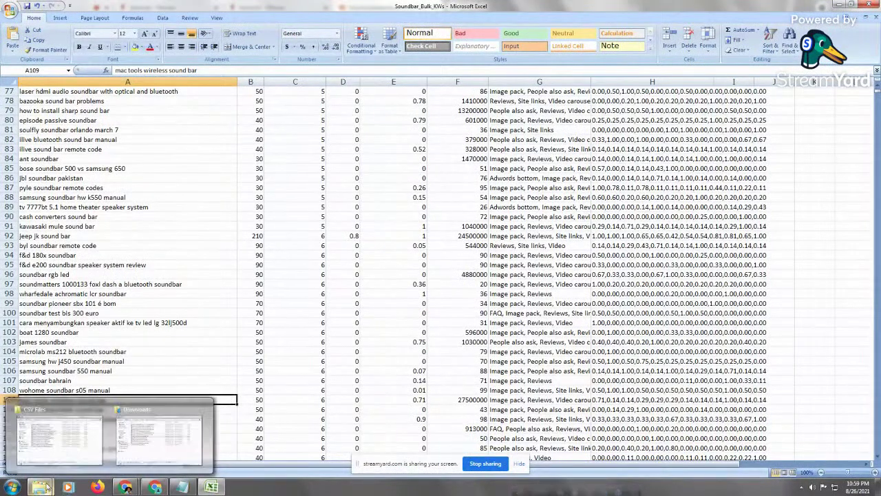
# Return to the CSV Files folder and go through the exports from eu.community.samsung.com to forums.tomsguide.com
pyautogui.click(59, 446)
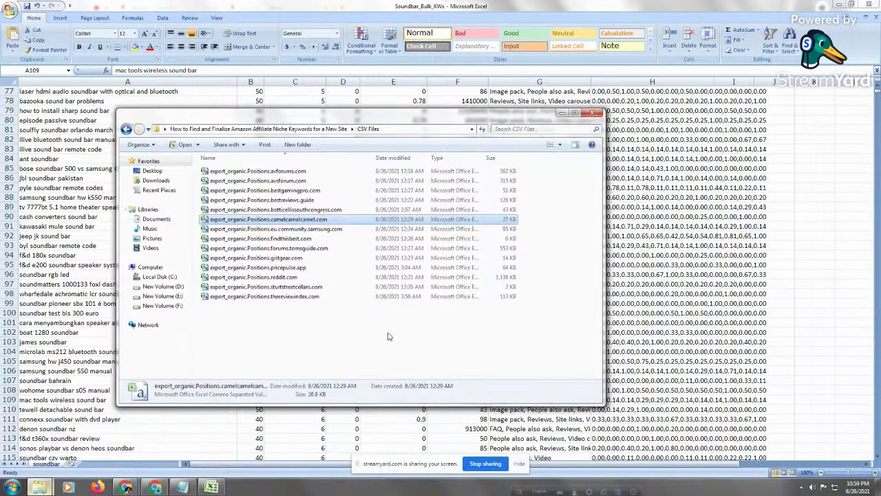
pyautogui.click(294, 229)
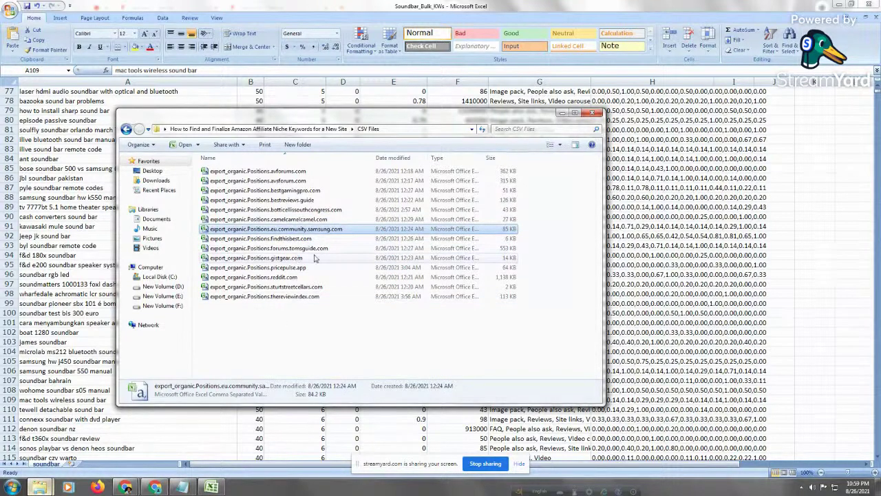
pyautogui.click(281, 240)
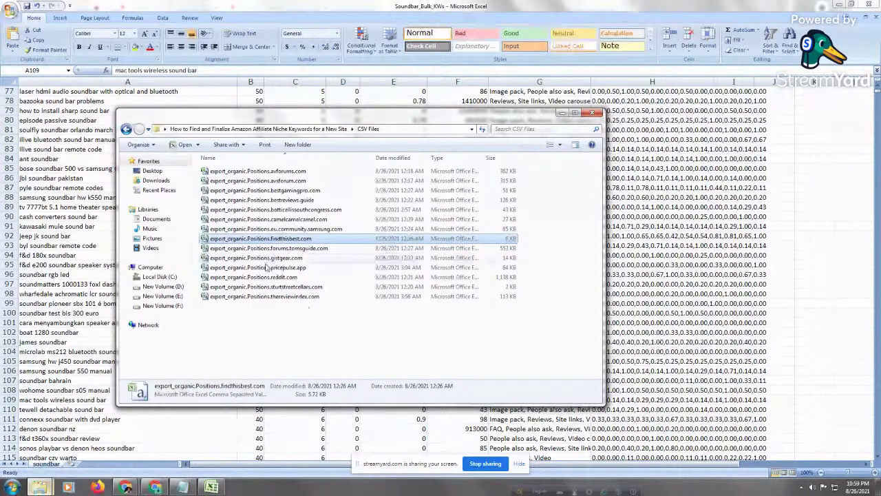
pyautogui.press('Down')
# Switch to the Semrush report of forums.tomshardware.com to view its header, and bring up the Downloads folder
pyautogui.moveTo(126, 487)
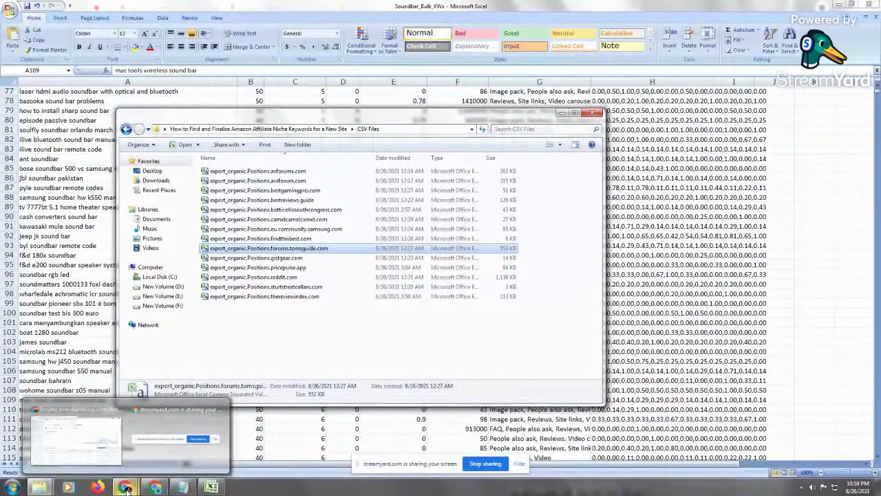
pyautogui.click(75, 445)
pyautogui.moveTo(878, 126); pyautogui.dragTo(872, 67)
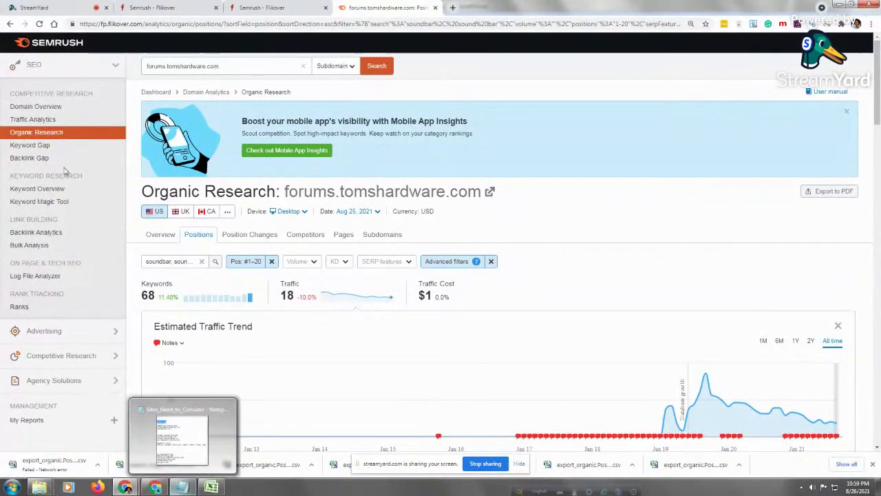
pyautogui.moveTo(137, 484)
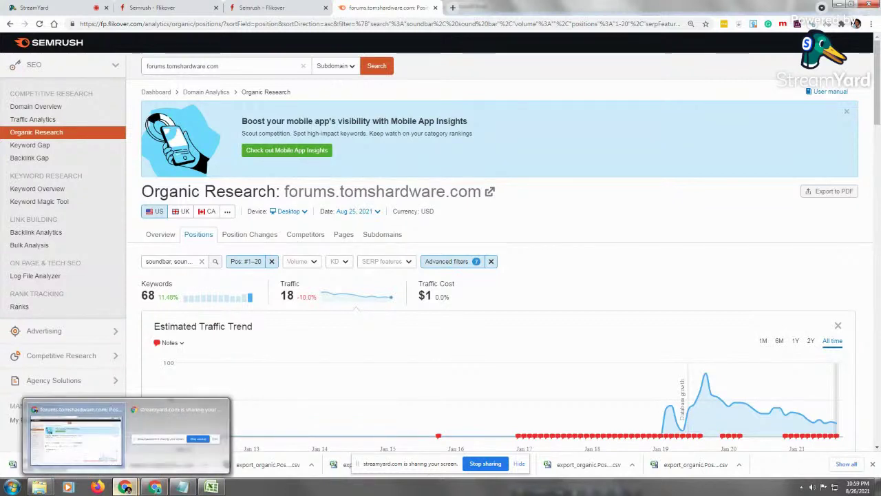
pyautogui.moveTo(39, 486)
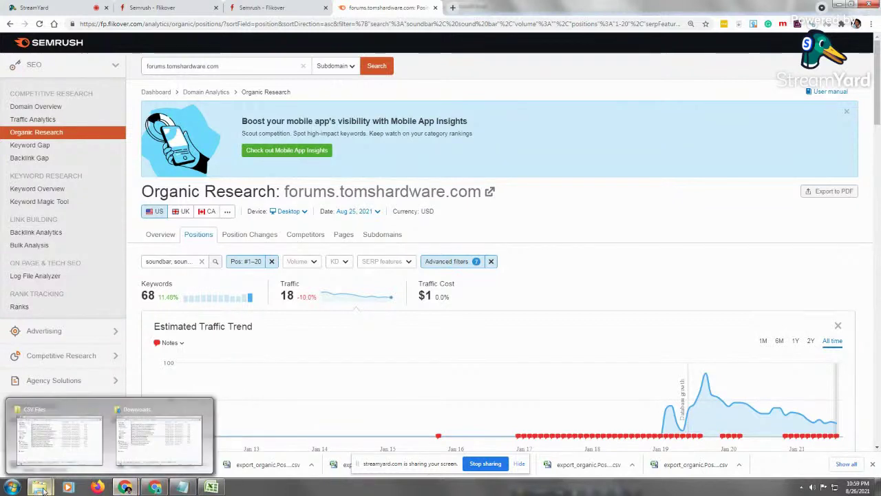
pyautogui.click(163, 434)
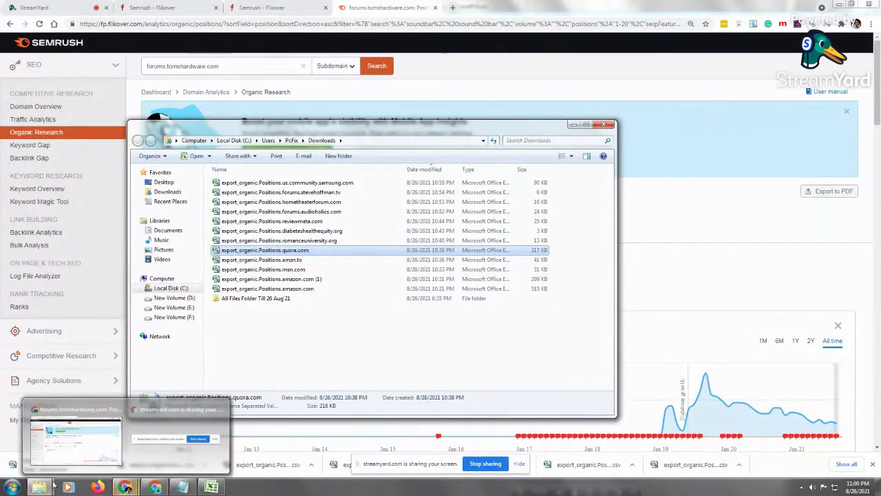
# Switch back to the CSV Files folder and go through the remaining exports from gistgear.com to thereviewindex.com
pyautogui.click(158, 430)
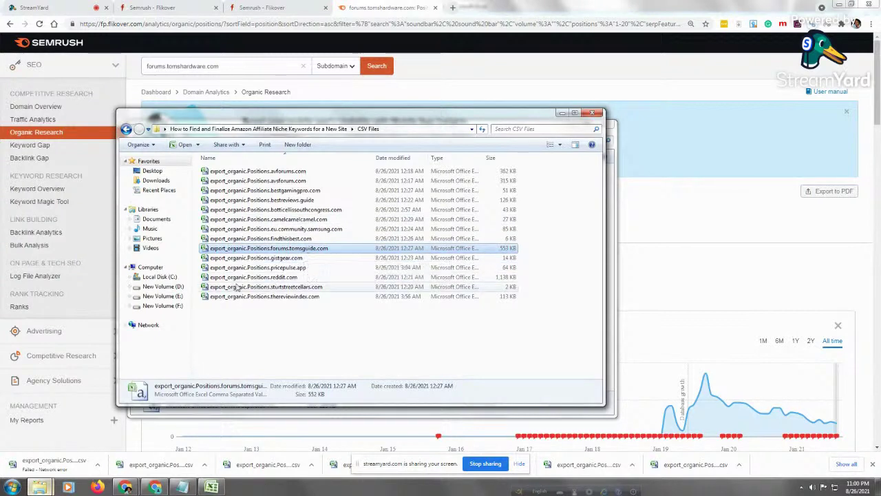
pyautogui.press('Down')
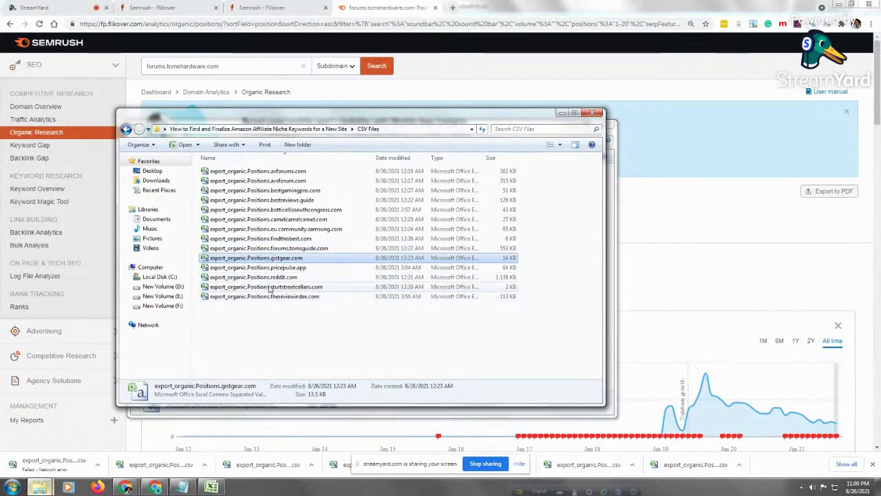
pyautogui.press('Down')
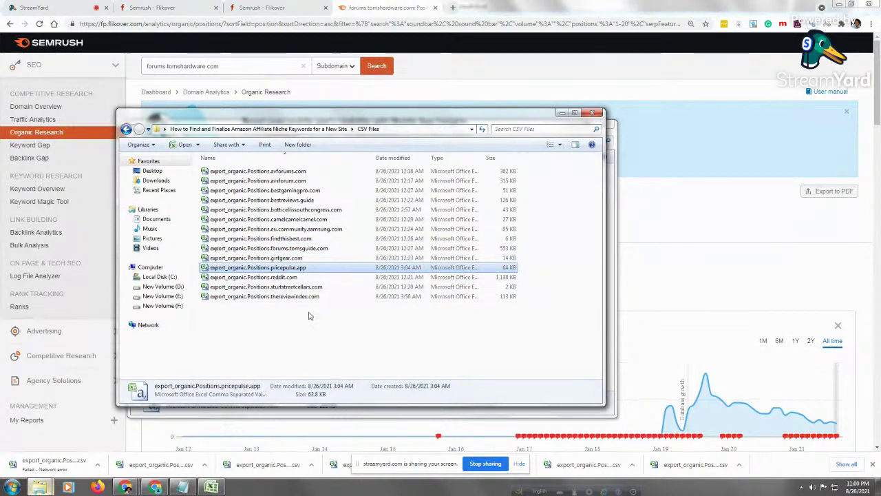
pyautogui.press('Down')
pyautogui.press('Down')
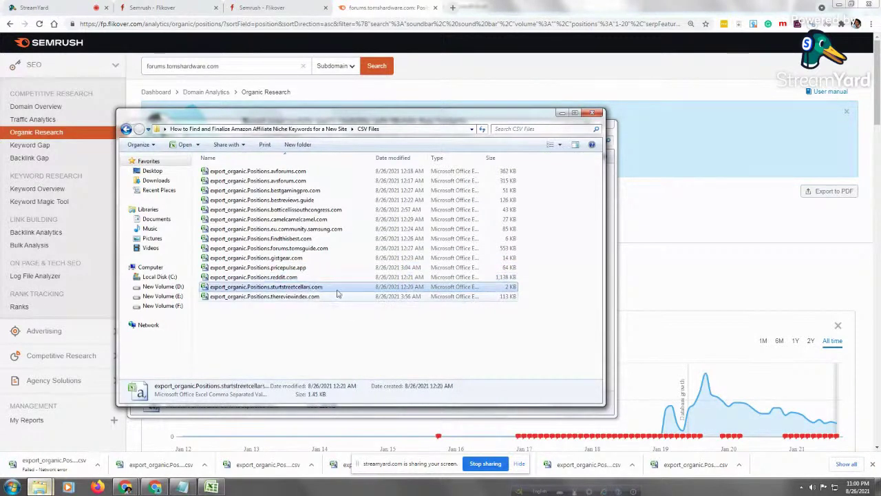
pyautogui.press('Down')
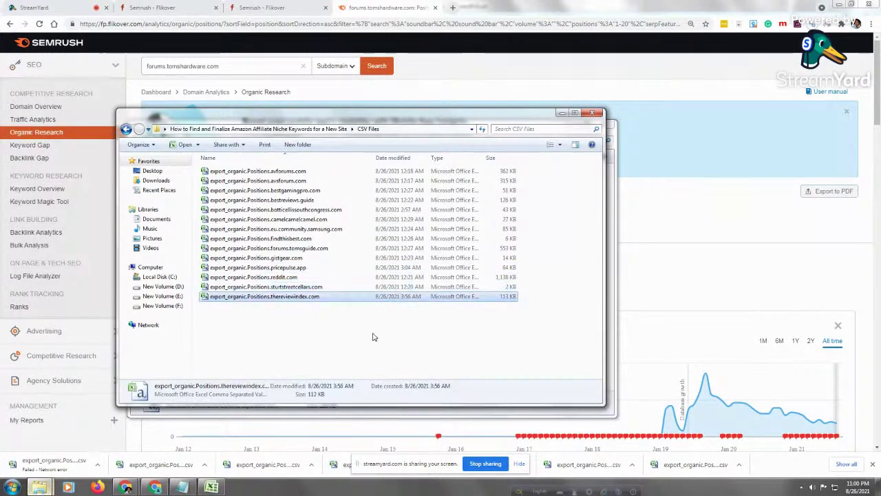
# Open the thereviewindex.com organic positions export in Excel and widen the Keyword column to show the full keywords
pyautogui.doubleClick(303, 297)
pyautogui.click(55, 237)
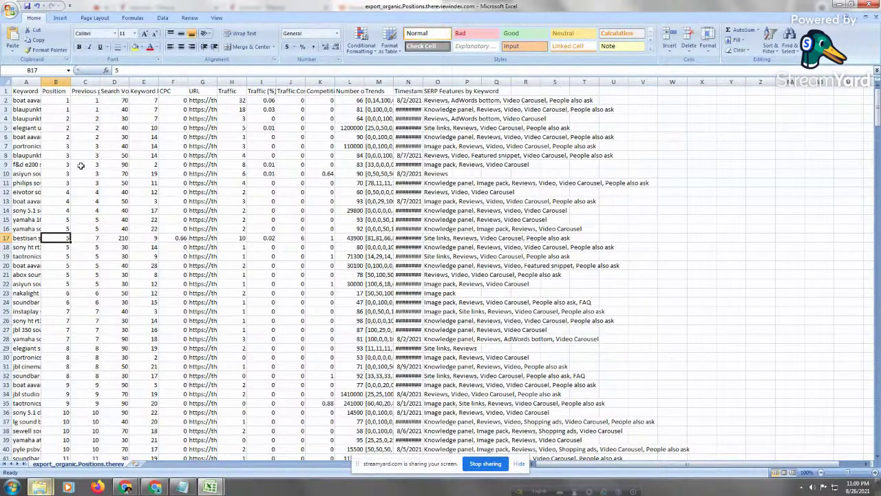
pyautogui.click(203, 109)
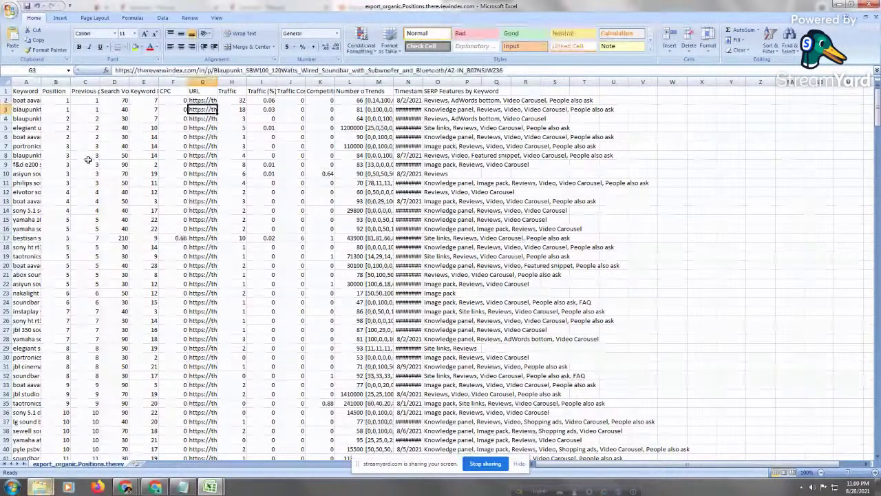
pyautogui.moveTo(41, 82); pyautogui.dragTo(284, 82)
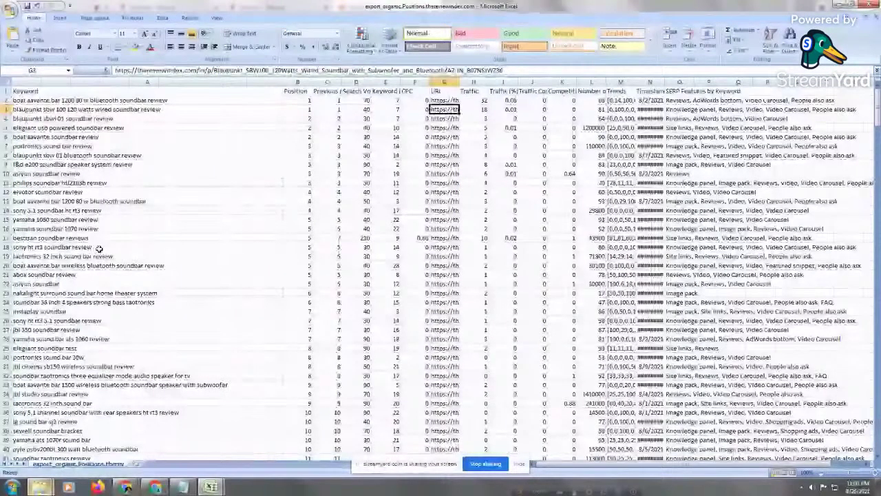
# Examine the review-type soundbar keywords of thereviewindex.com, and close the file without saving changes
pyautogui.click(102, 258)
pyautogui.click(147, 165)
pyautogui.click(117, 118)
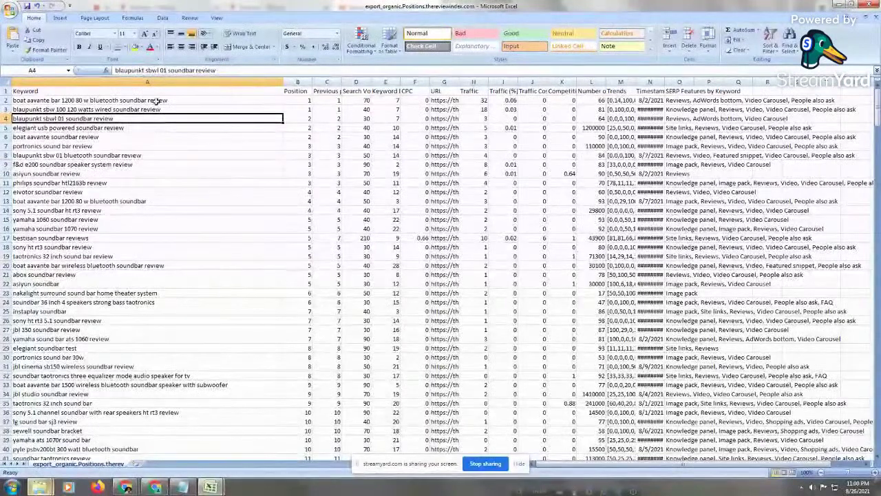
pyautogui.click(162, 101)
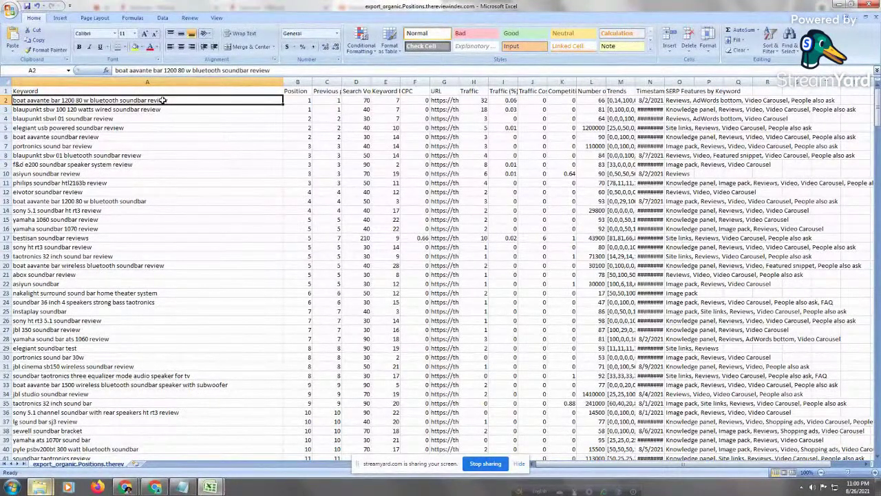
pyautogui.click(104, 329)
pyautogui.click(103, 219)
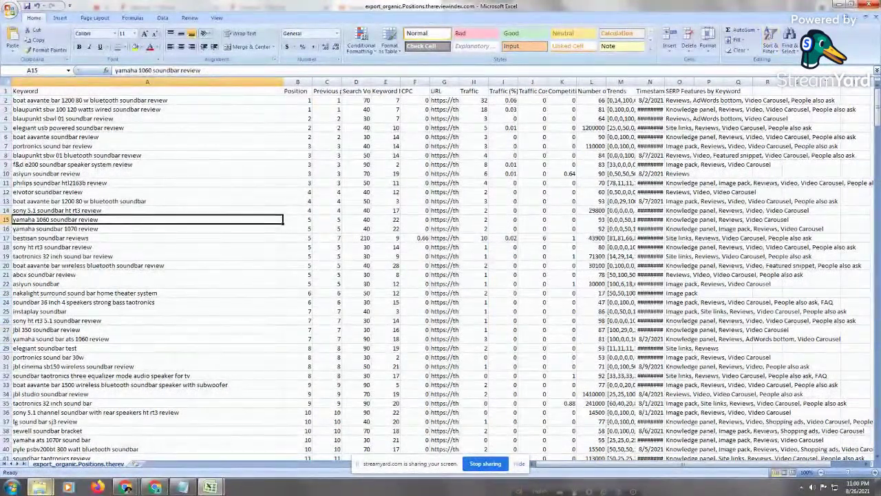
pyautogui.hotkey('alt', 'F4')
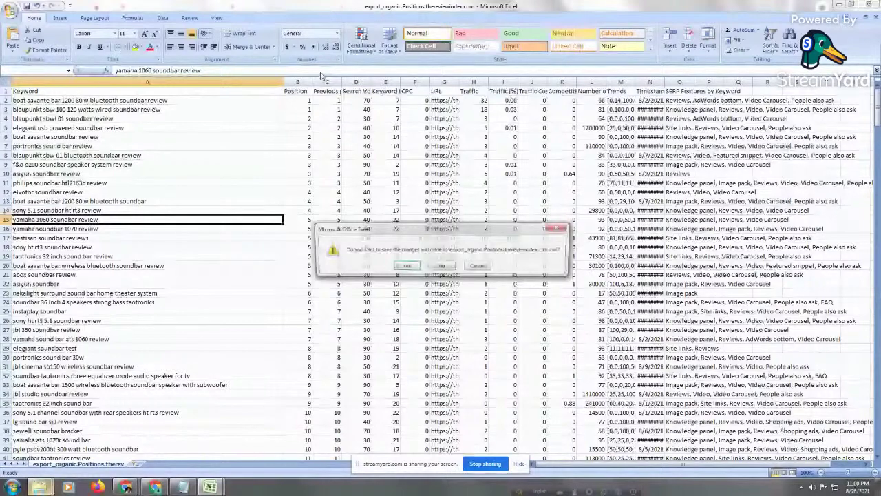
pyautogui.press('n')
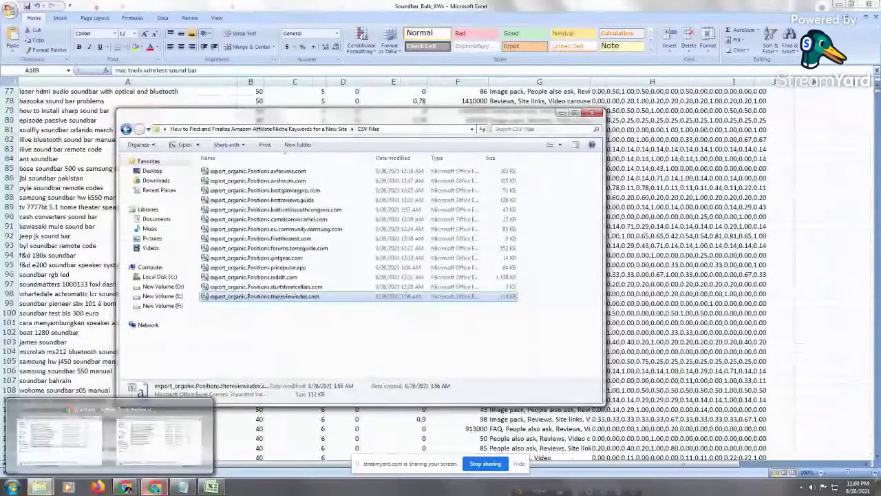
# Switch to Chrome, open its downloads list and show the forums.audioholics.com export in its folder
pyautogui.moveTo(125, 486)
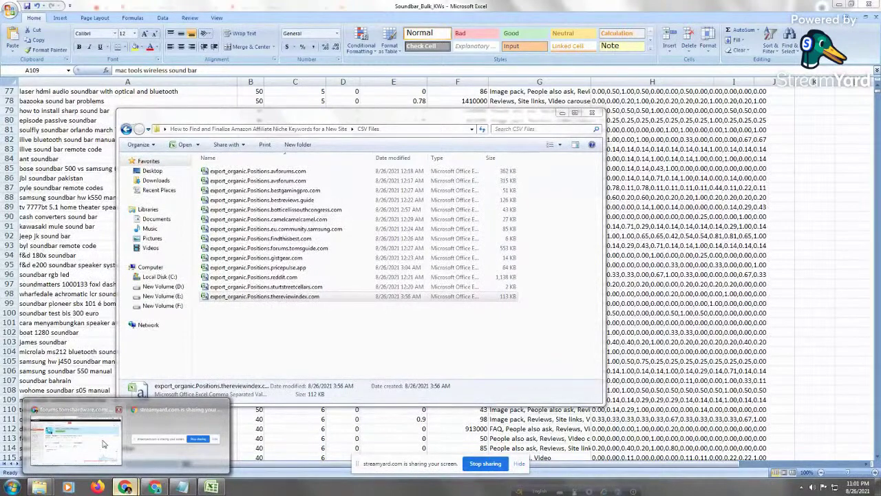
pyautogui.click(102, 444)
pyautogui.click(873, 25)
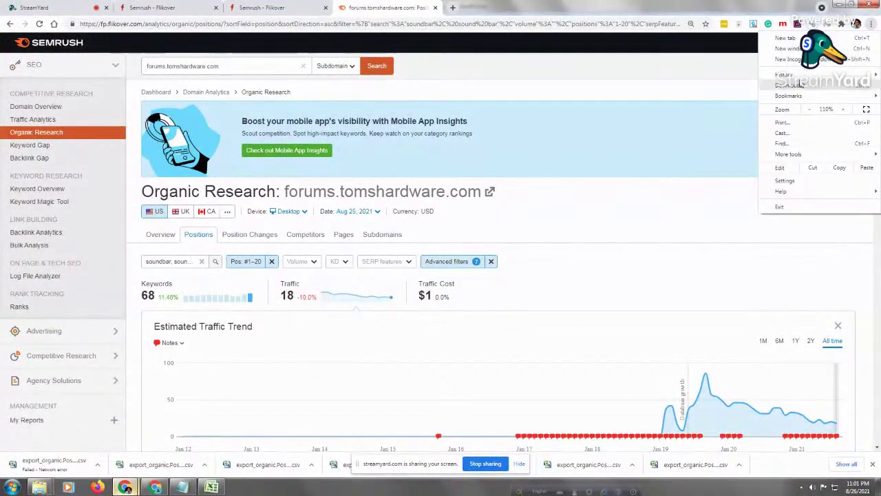
pyautogui.click(783, 86)
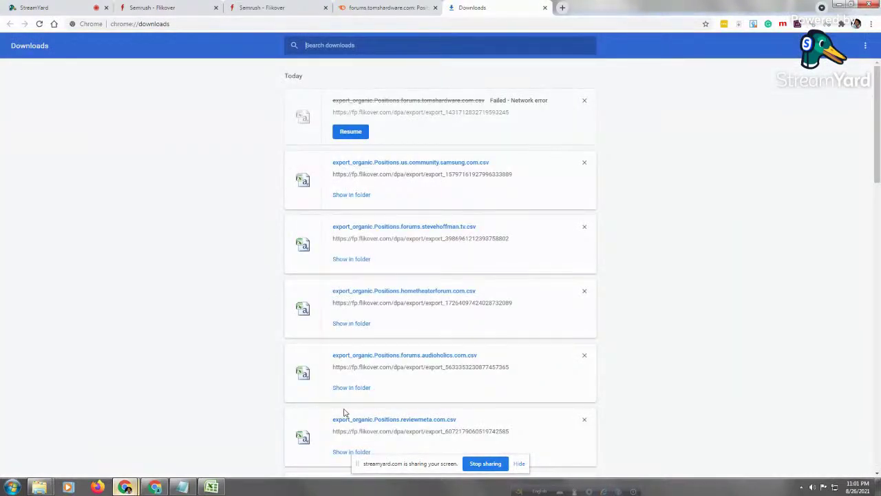
pyautogui.click(352, 390)
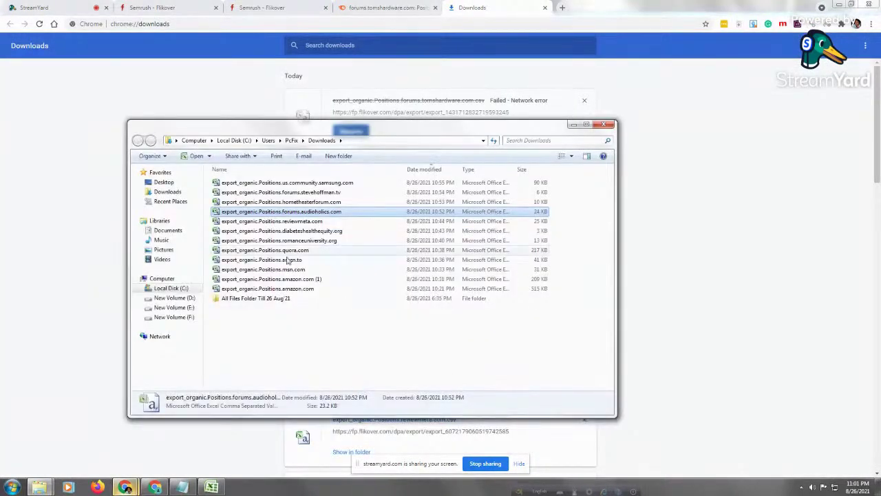
# Go through the new organic positions exports in the Downloads folder, from amazon.com up to forums.audioholics.com
pyautogui.click(306, 289)
pyautogui.click(313, 281)
pyautogui.click(295, 270)
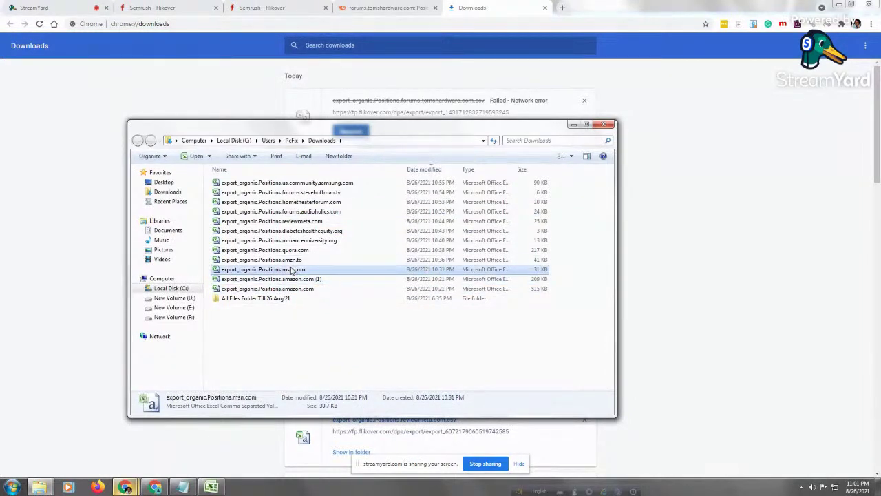
pyautogui.click(291, 262)
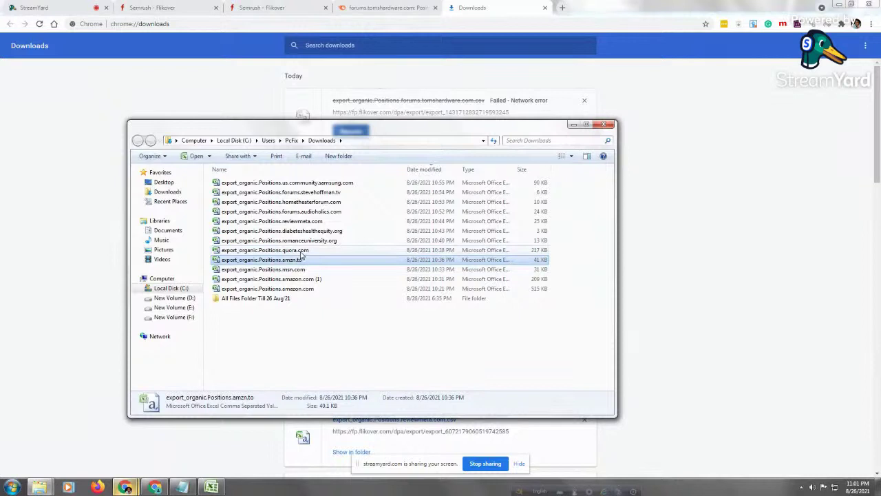
pyautogui.click(301, 252)
pyautogui.click(324, 241)
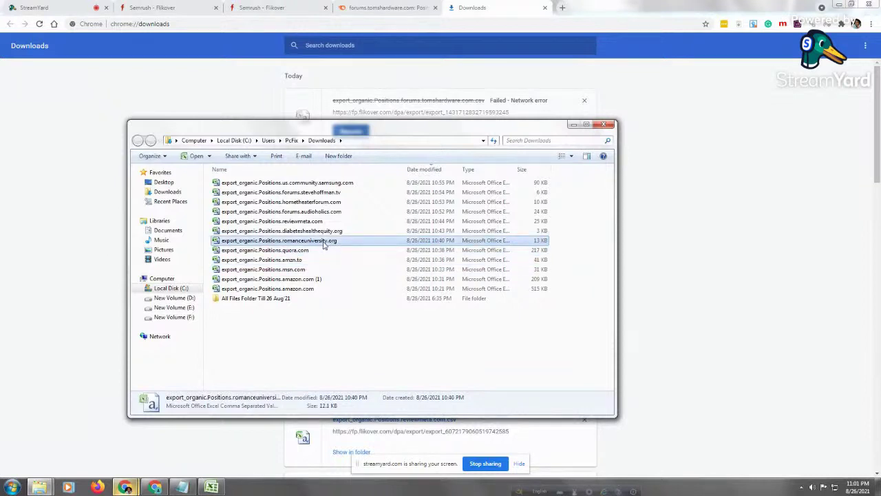
pyautogui.click(361, 232)
pyautogui.click(344, 221)
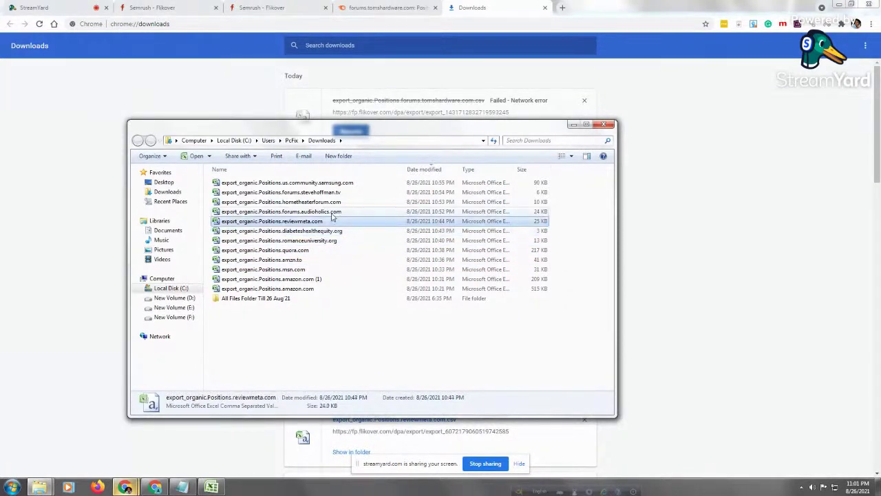
pyautogui.click(333, 212)
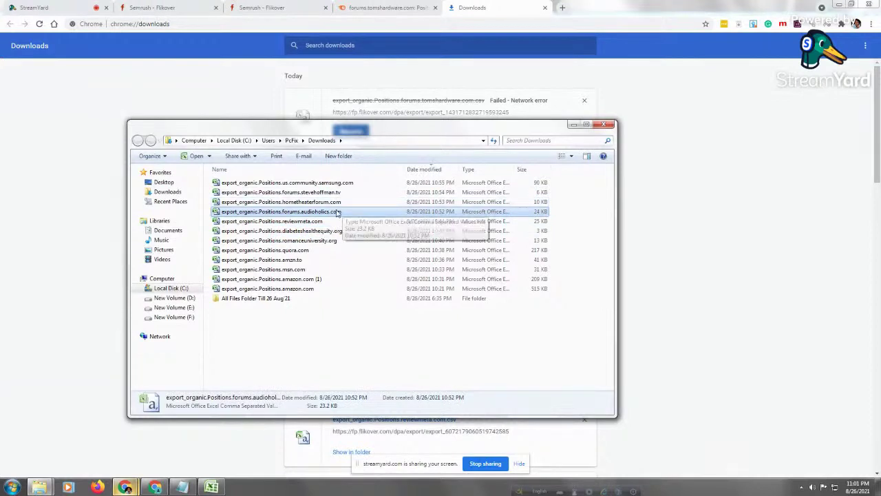
# Select all the organic positions exports in Downloads, from amazon.com to us.community.samsung.com, without the All Files folder, and cut them
pyautogui.click(314, 289)
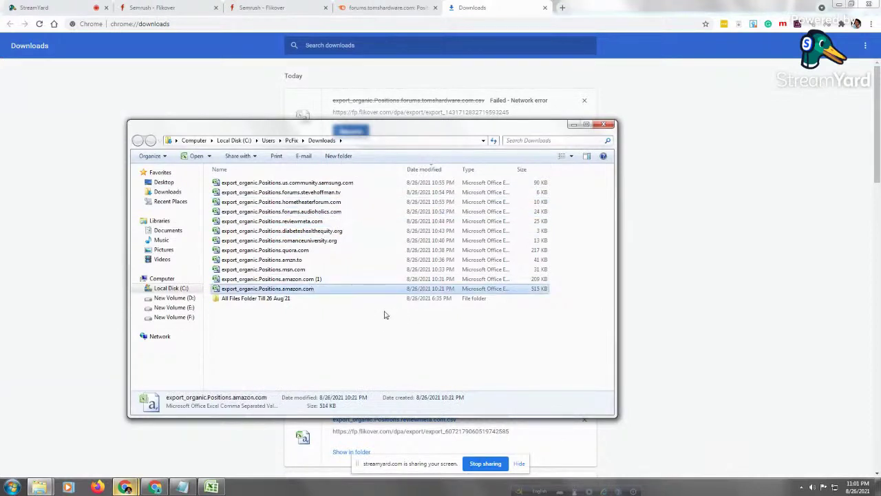
pyautogui.keyDown('ctrl'); pyautogui.click(318, 279); pyautogui.keyUp('ctrl')
pyautogui.keyDown('ctrl'); pyautogui.click(302, 269); pyautogui.keyUp('ctrl')
pyautogui.keyDown('ctrl'); pyautogui.click(306, 260); pyautogui.keyUp('ctrl')
pyautogui.keyDown('ctrl'); pyautogui.click(310, 250); pyautogui.keyUp('ctrl')
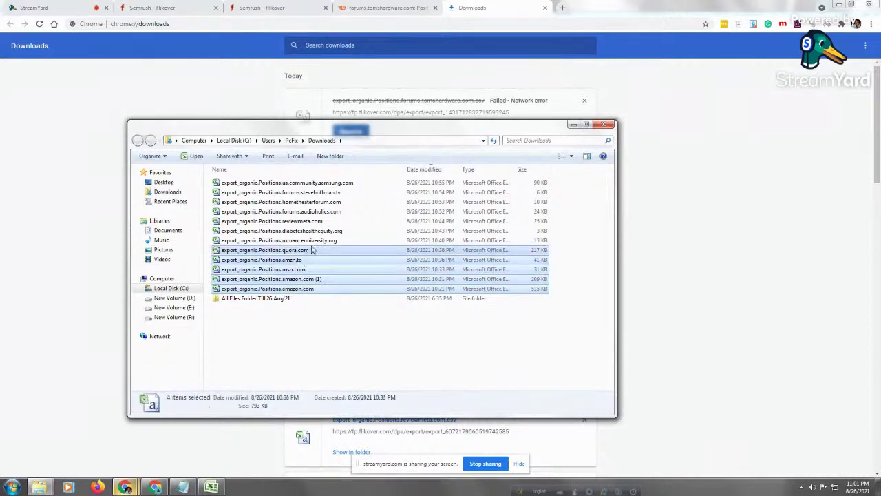
pyautogui.keyDown('ctrl'); pyautogui.click(317, 240); pyautogui.keyUp('ctrl')
pyautogui.keyDown('ctrl'); pyautogui.click(325, 230); pyautogui.keyUp('ctrl')
pyautogui.keyDown('ctrl'); pyautogui.click(331, 221); pyautogui.keyUp('ctrl')
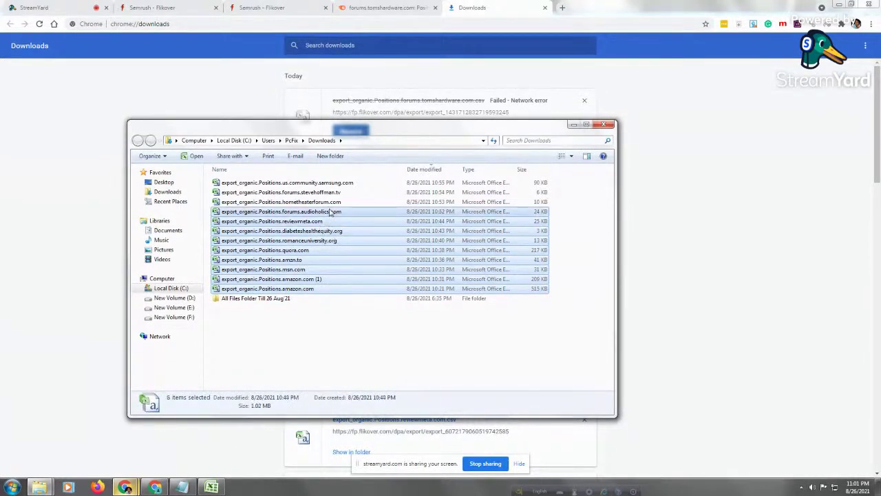
pyautogui.keyDown('ctrl'); pyautogui.click(336, 211); pyautogui.keyUp('ctrl')
pyautogui.keyDown('ctrl'); pyautogui.click(336, 202); pyautogui.keyUp('ctrl')
pyautogui.keyDown('ctrl'); pyautogui.click(334, 192); pyautogui.keyUp('ctrl')
pyautogui.keyDown('ctrl'); pyautogui.click(335, 182); pyautogui.keyUp('ctrl')
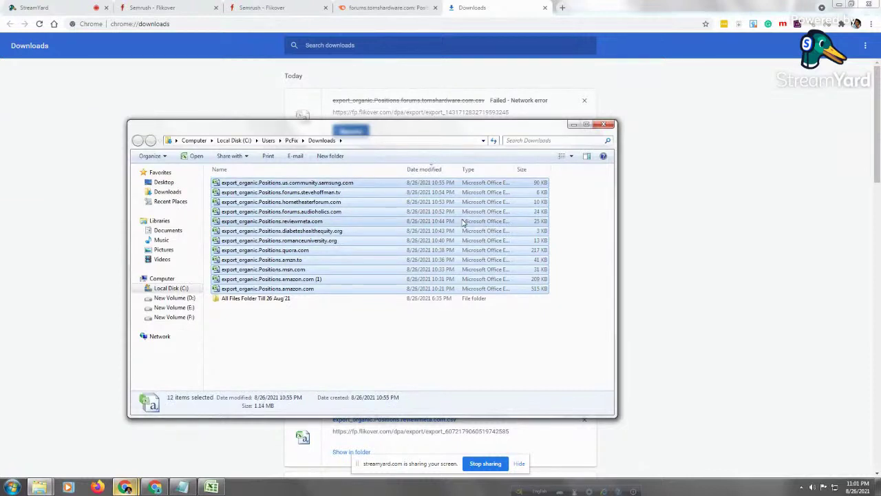
# Switch to the CSV Files folder window and return to its parent folder, How to Find and Finalize Amazon Affiliate Niche Keywords for a New Site
pyautogui.moveTo(35, 490)
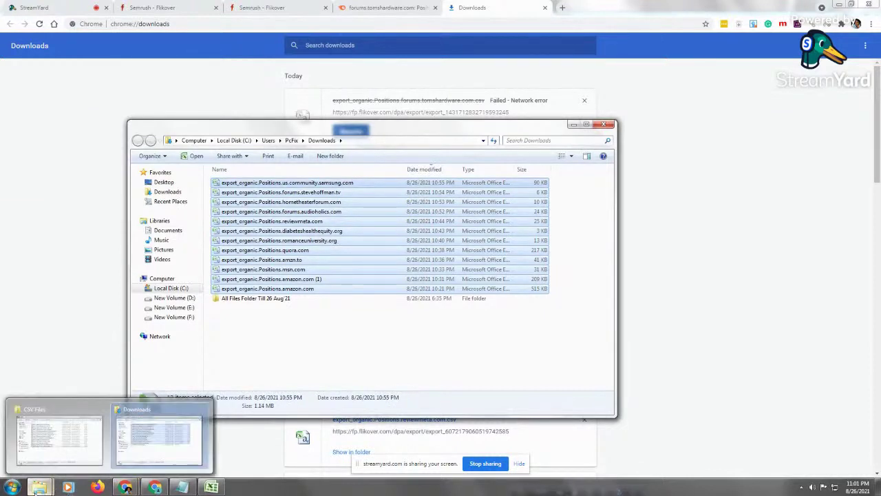
pyautogui.click(60, 432)
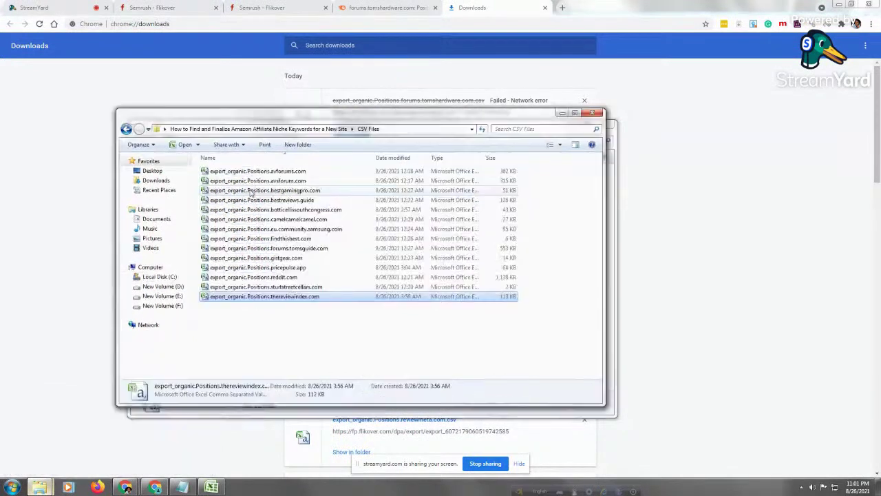
pyautogui.click(269, 347)
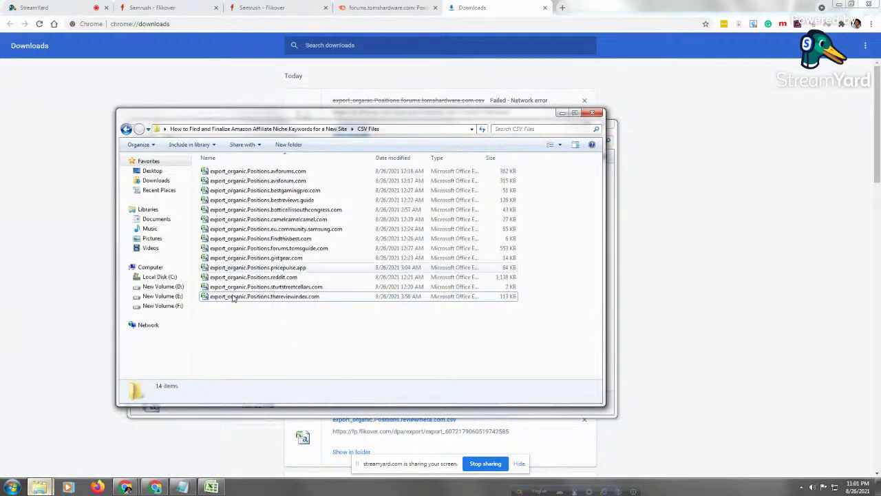
pyautogui.click(126, 129)
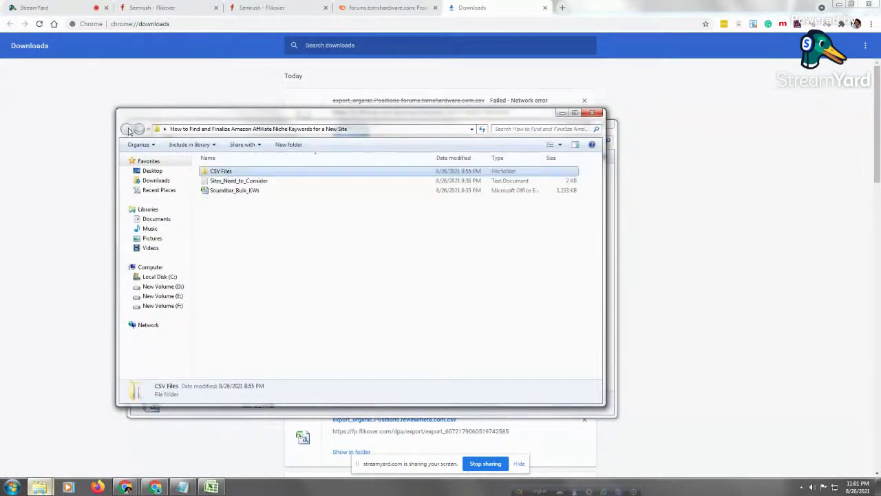
# Paste the copied keyword exports into the CSV Files folder and look through the files, including the two amazon.com exports
pyautogui.doubleClick(240, 171)
pyautogui.rightClick(274, 337)
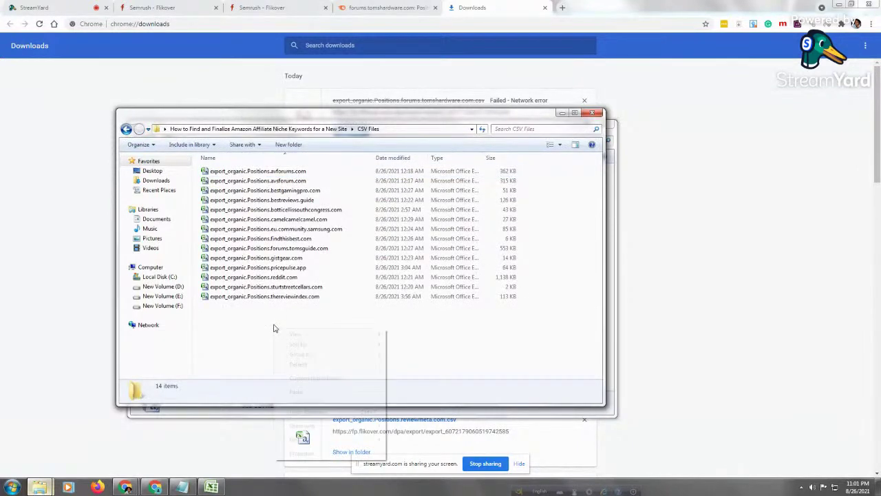
pyautogui.click(296, 391)
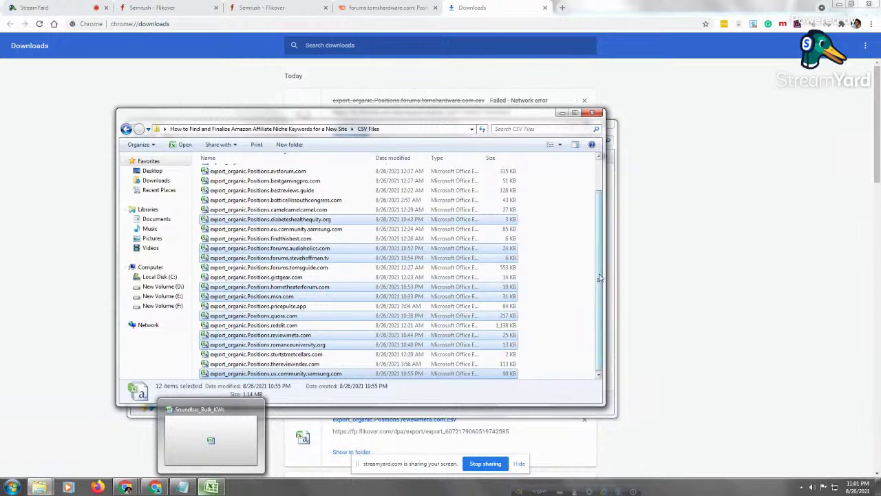
pyautogui.click(566, 256)
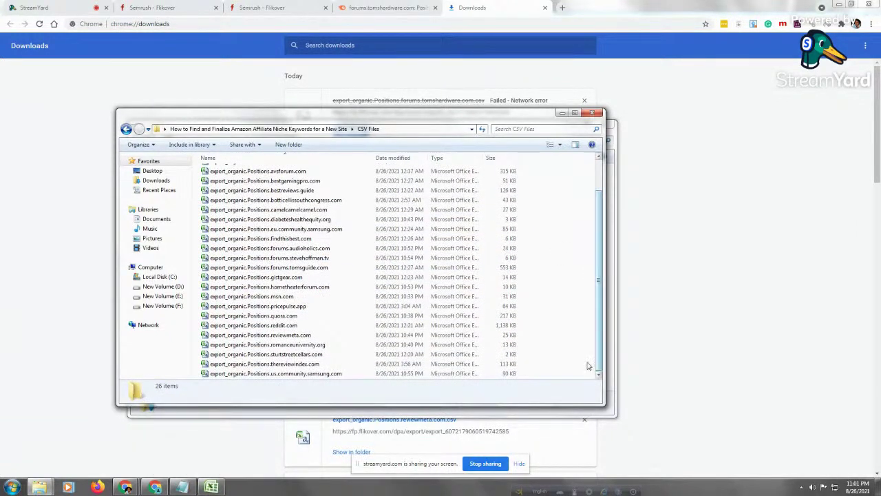
pyautogui.scroll(2, 600, 371)
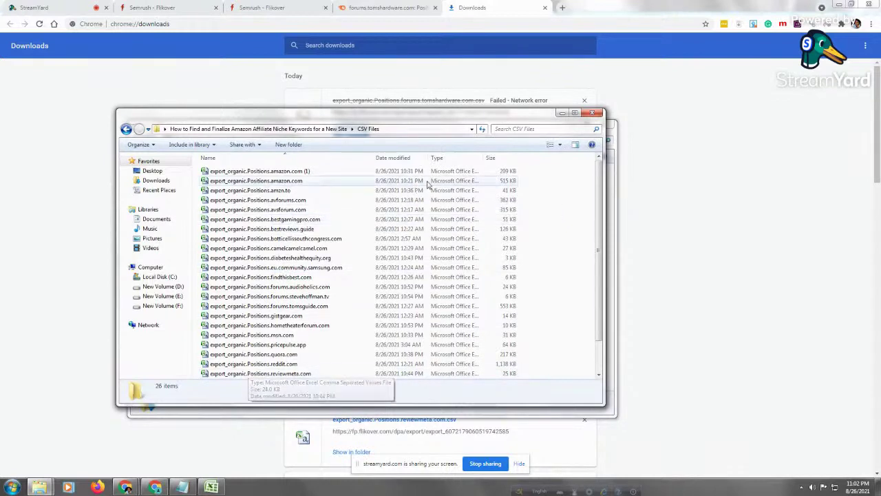
pyautogui.click(330, 175)
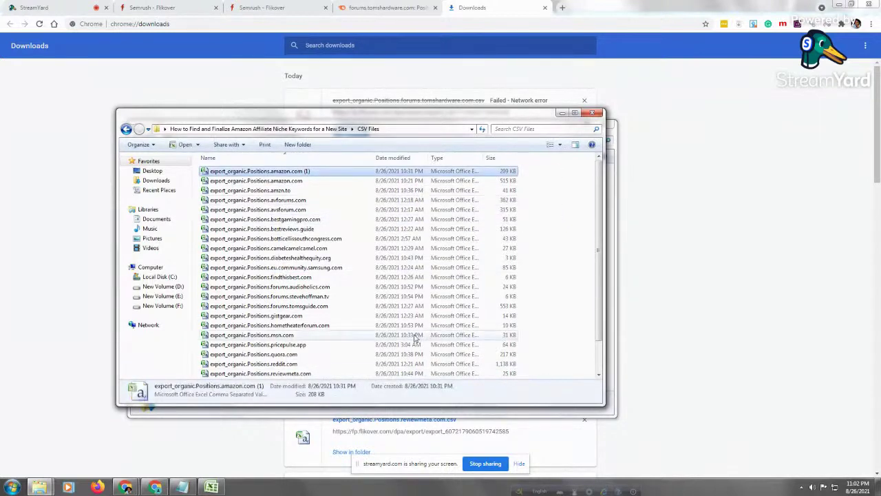
pyautogui.click(313, 181)
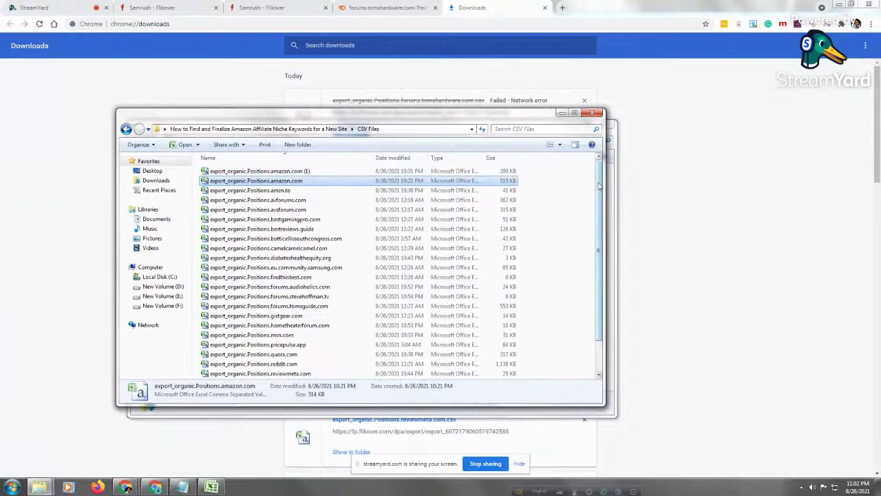
pyautogui.moveTo(598, 236); pyautogui.dragTo(598, 266)
pyautogui.scroll(2, 594, 229)
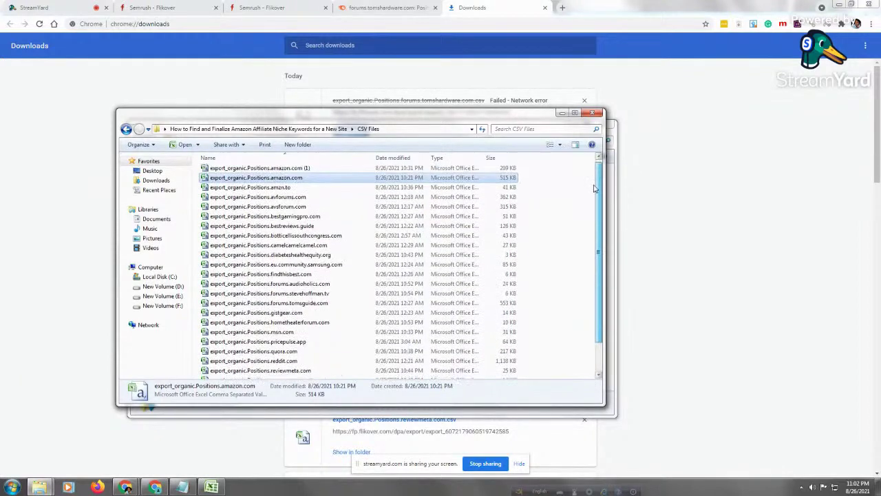
# Copy the "For Merging CSV Files" heading with its extendsclass.com link from the Sites_Need_to_Consider notes in Notepad
pyautogui.moveTo(120, 442)
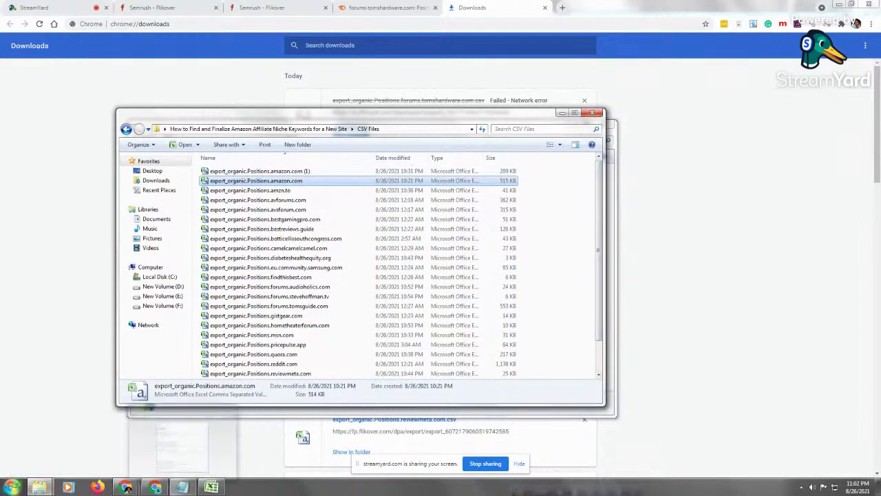
pyautogui.click(186, 487)
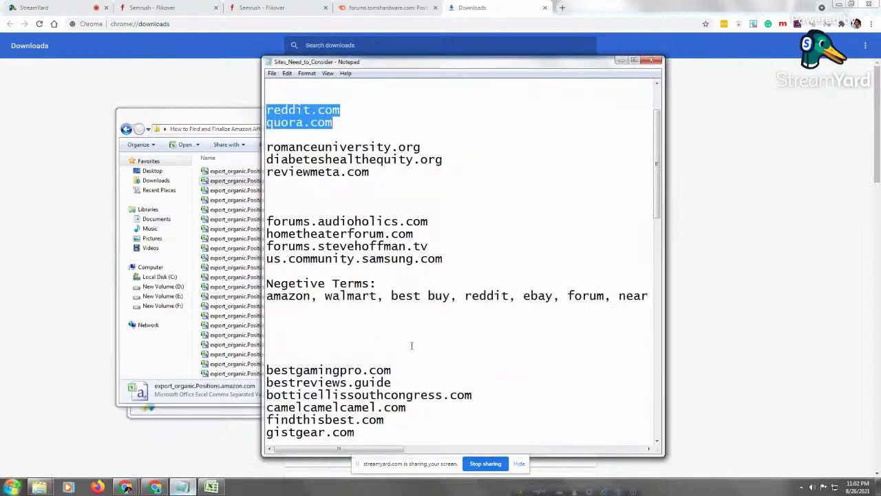
pyautogui.click(456, 314)
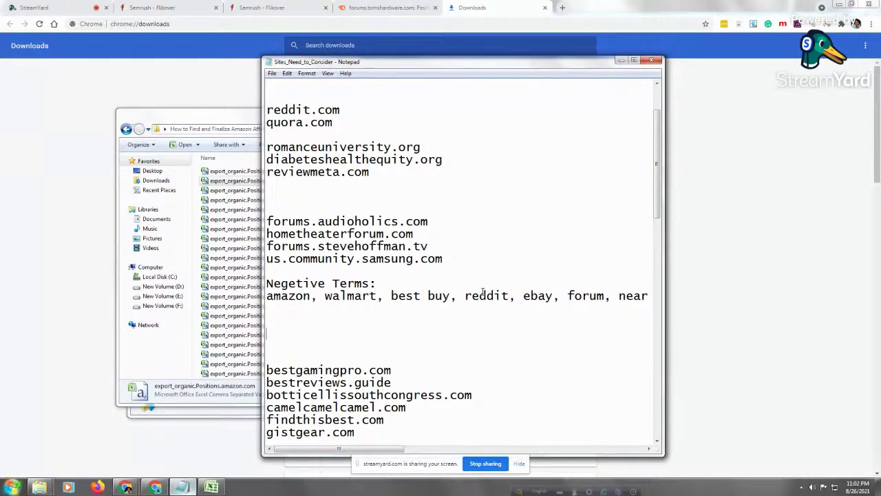
pyautogui.scroll(-8, 483, 292)
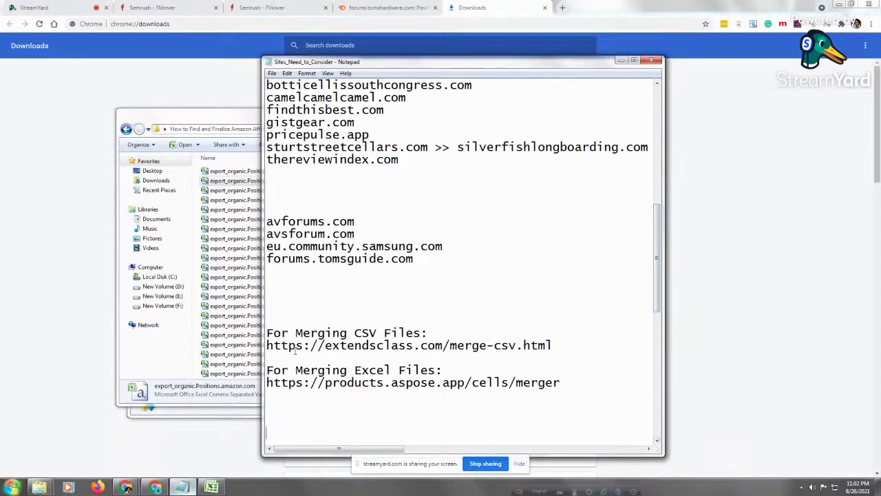
pyautogui.click(272, 345)
pyautogui.moveTo(268, 332); pyautogui.dragTo(554, 344)
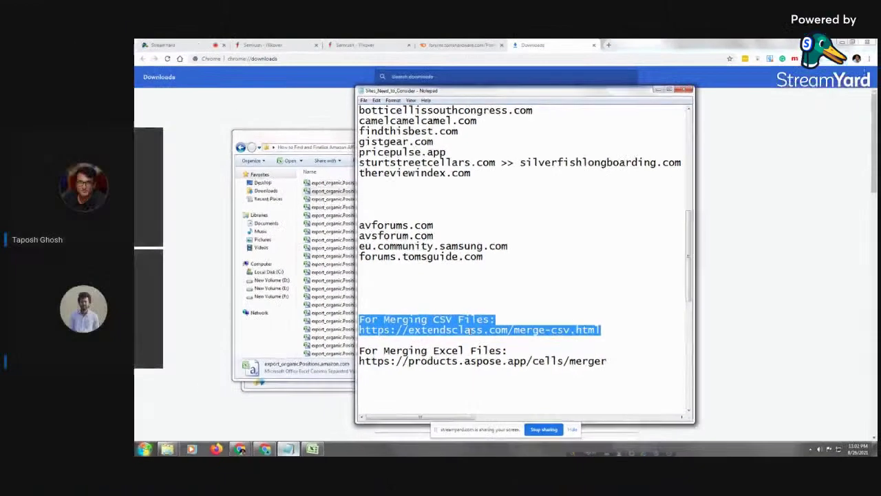
pyautogui.rightClick(442, 318)
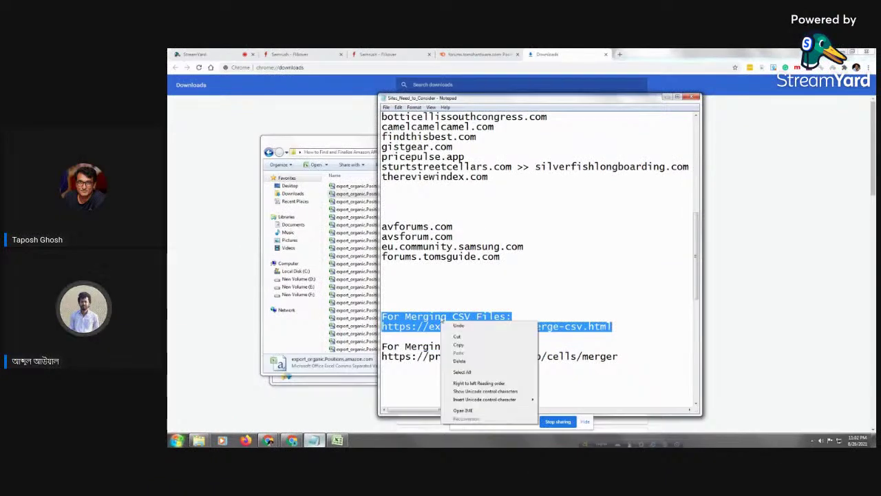
pyautogui.click(458, 346)
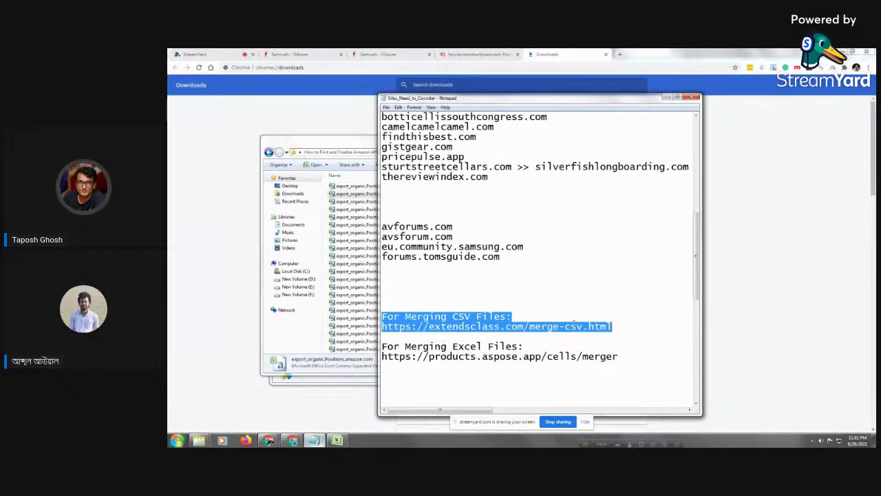
pyautogui.click(512, 326)
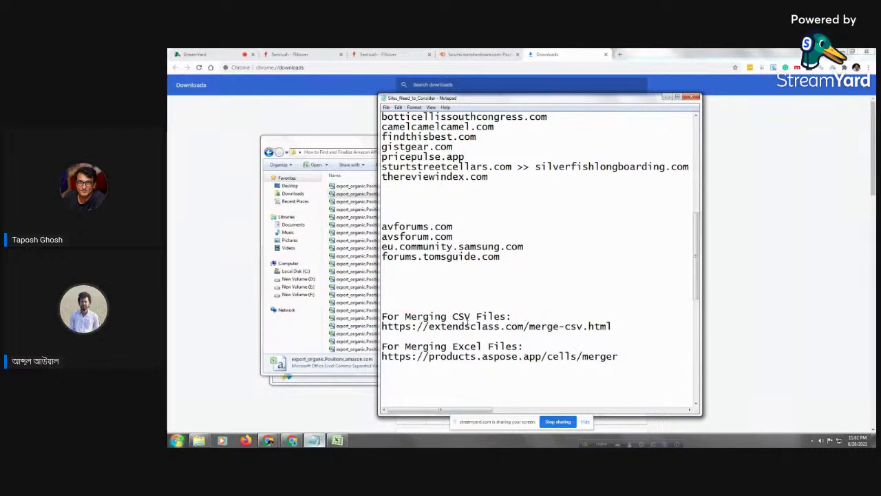
pyautogui.moveTo(382, 317); pyautogui.dragTo(616, 329)
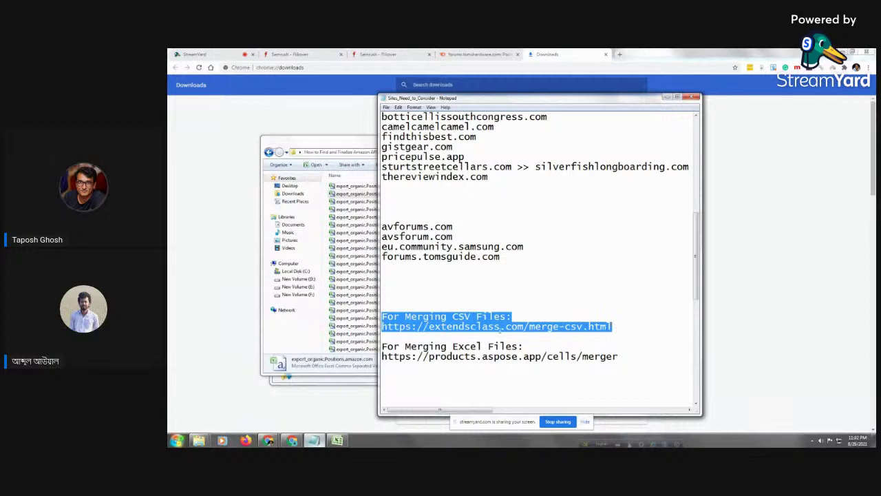
pyautogui.rightClick(482, 321)
pyautogui.click(500, 346)
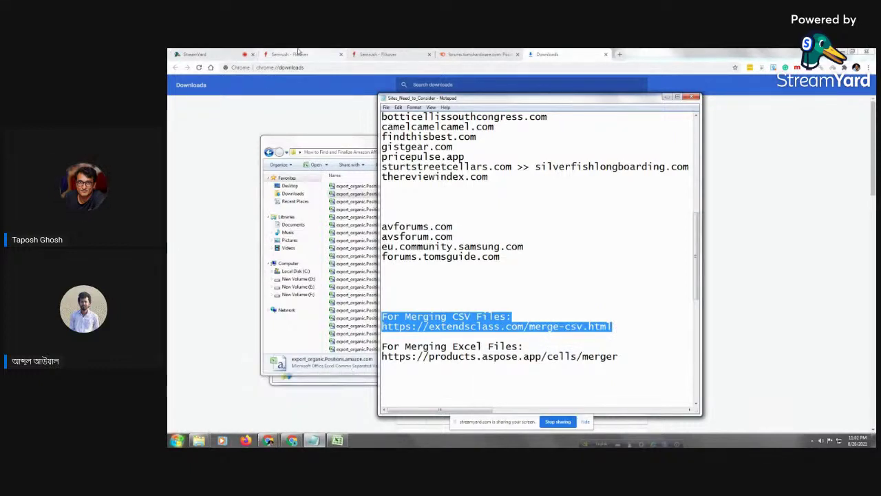
# Post the copied CSV merging heading and link as a comment in the StreamYard broadcast chat
pyautogui.click(195, 54)
pyautogui.click(740, 361)
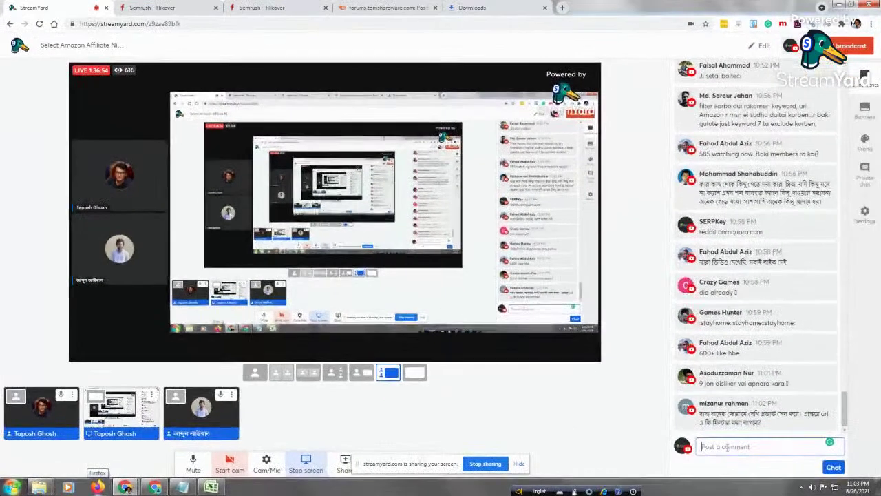
pyautogui.rightClick(752, 407)
pyautogui.click(765, 324)
pyautogui.click(771, 378)
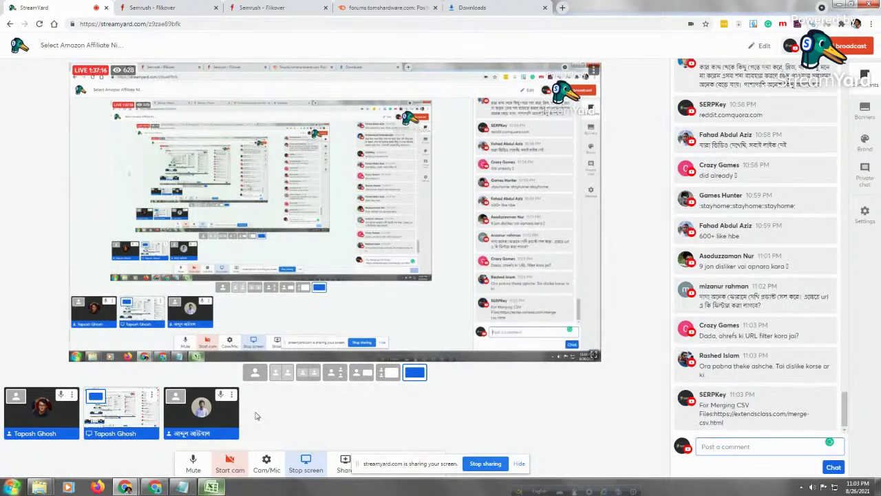
# Copy the "For Merging Excel Files" heading with its products.aspose.app link from the Sites_Need_to_Consider notes in Notepad
pyautogui.moveTo(211, 487)
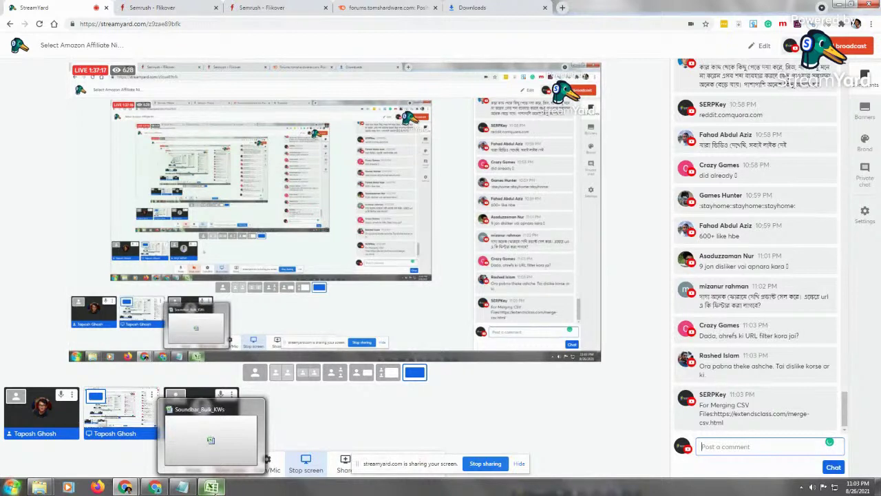
pyautogui.moveTo(174, 487)
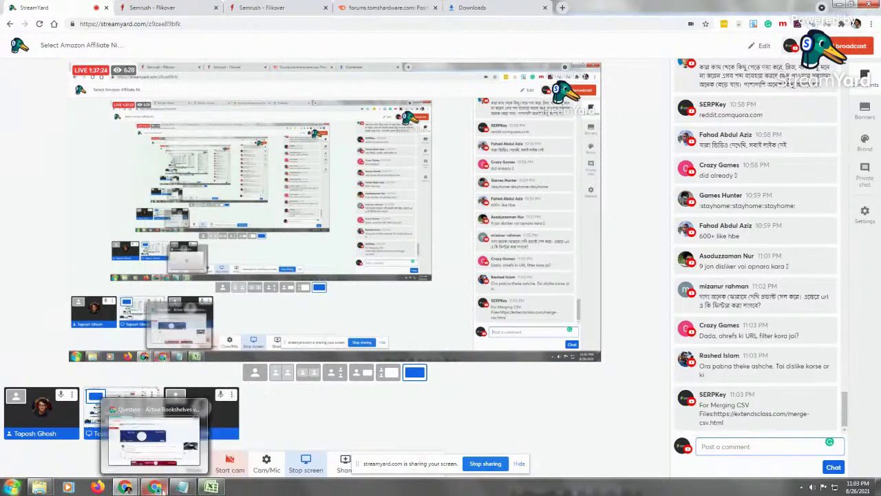
pyautogui.click(182, 488)
pyautogui.moveTo(267, 370); pyautogui.dragTo(570, 382)
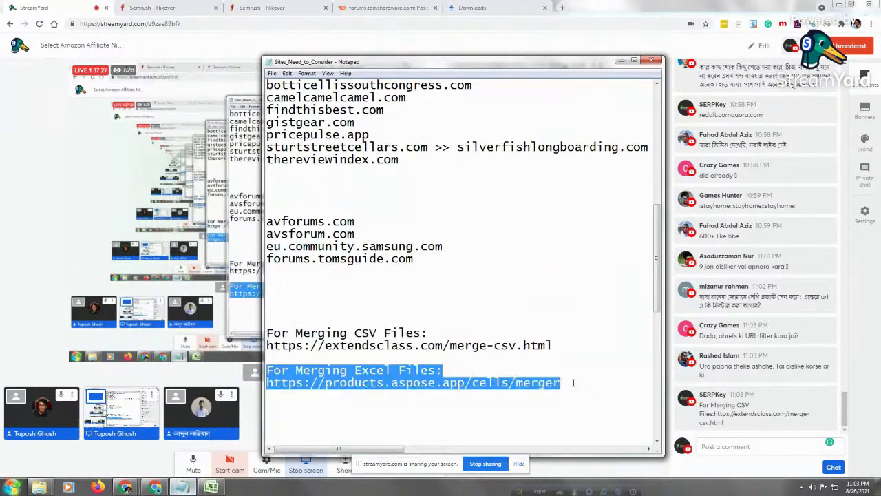
pyautogui.rightClick(377, 388)
pyautogui.click(420, 292)
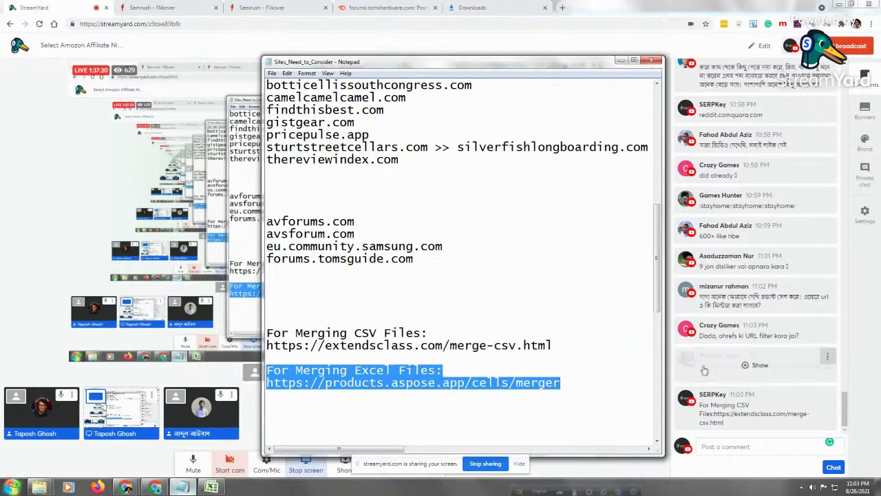
# Post the copied Excel merging heading and link as a comment in the StreamYard broadcast chat
pyautogui.click(725, 446)
pyautogui.rightClick(720, 448)
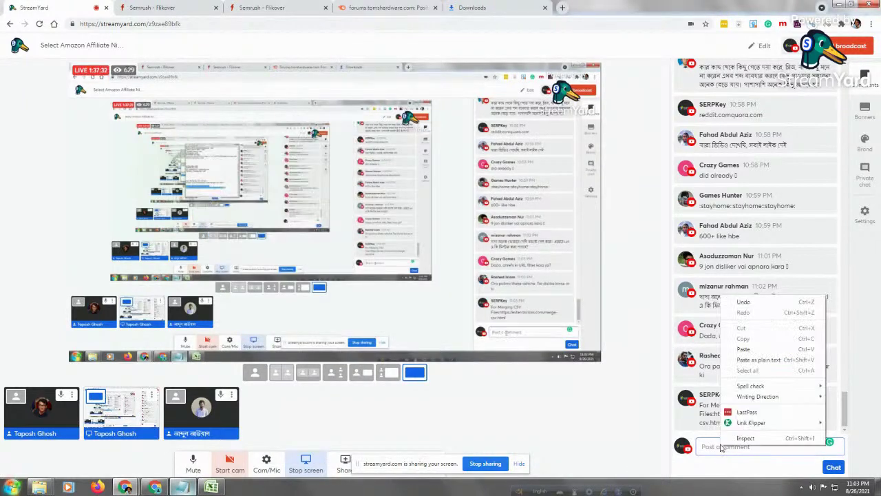
pyautogui.click(743, 349)
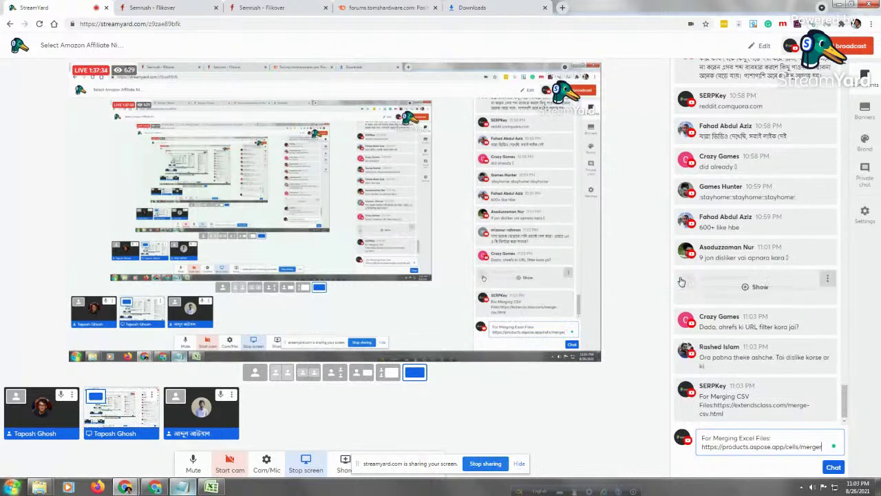
pyautogui.press('Return')
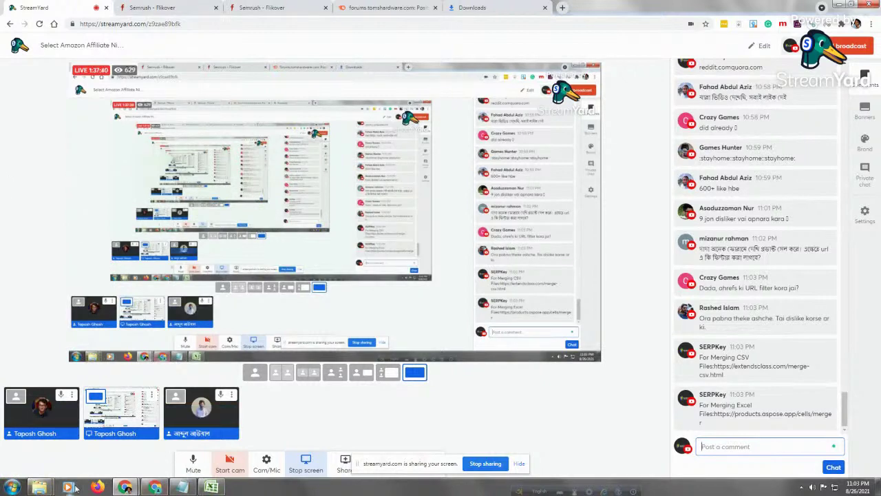
# Bring up the CSV Files folder and look over the collected export files down to the end of the list
pyautogui.moveTo(39, 487)
pyautogui.click(74, 446)
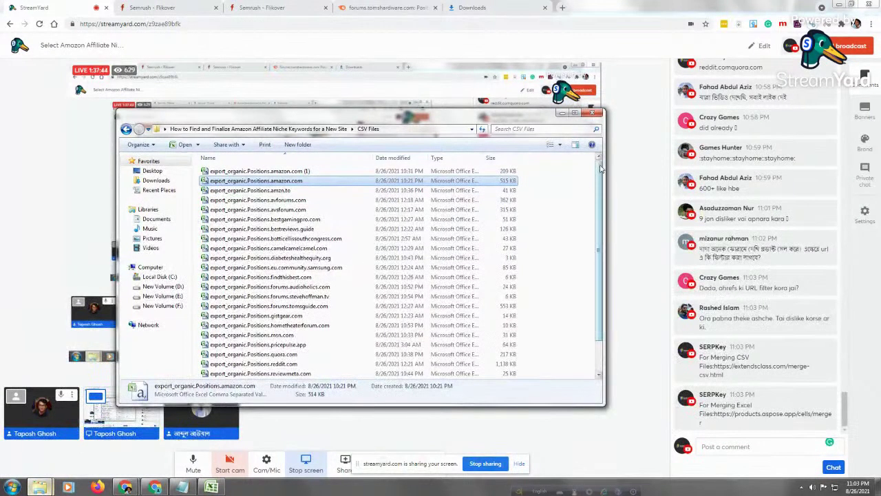
pyautogui.moveTo(600, 169); pyautogui.dragTo(610, 249)
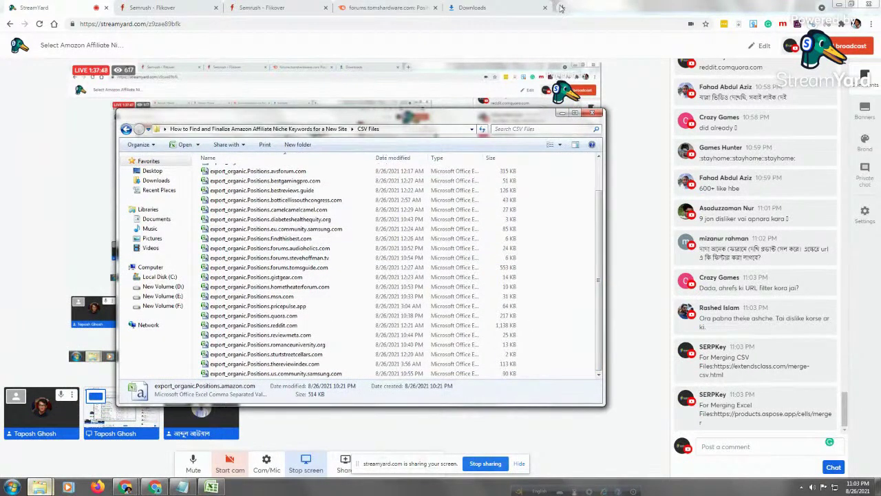
pyautogui.moveTo(181, 488)
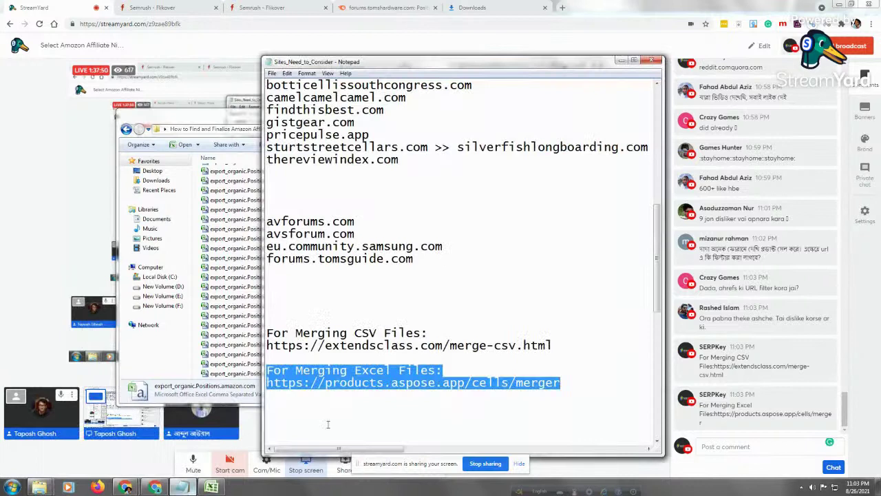
pyautogui.moveTo(552, 345); pyautogui.dragTo(267, 348)
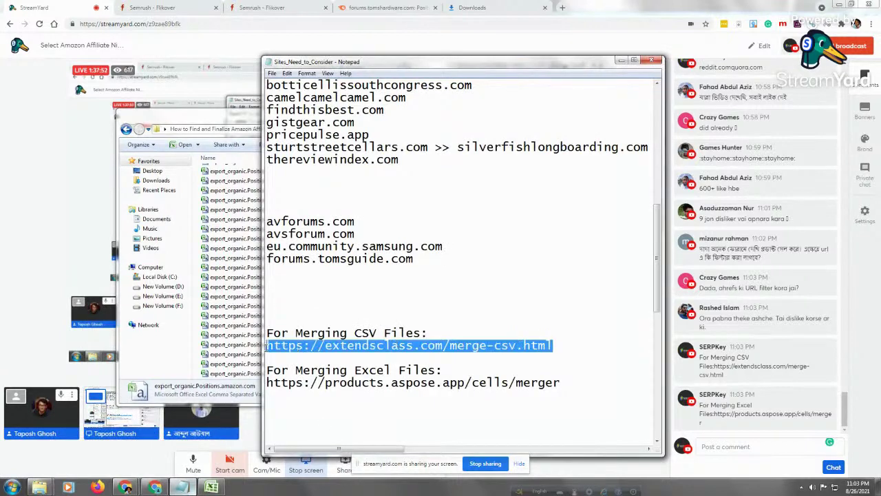
pyautogui.rightClick(297, 346)
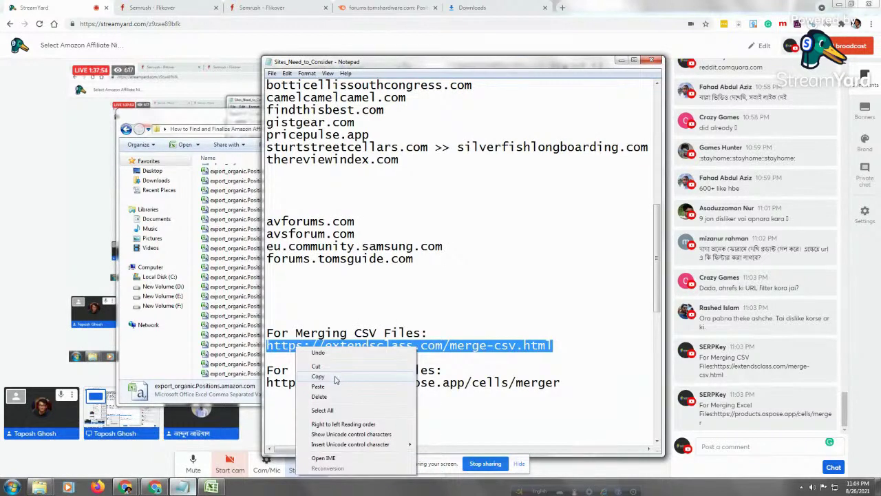
pyautogui.click(335, 378)
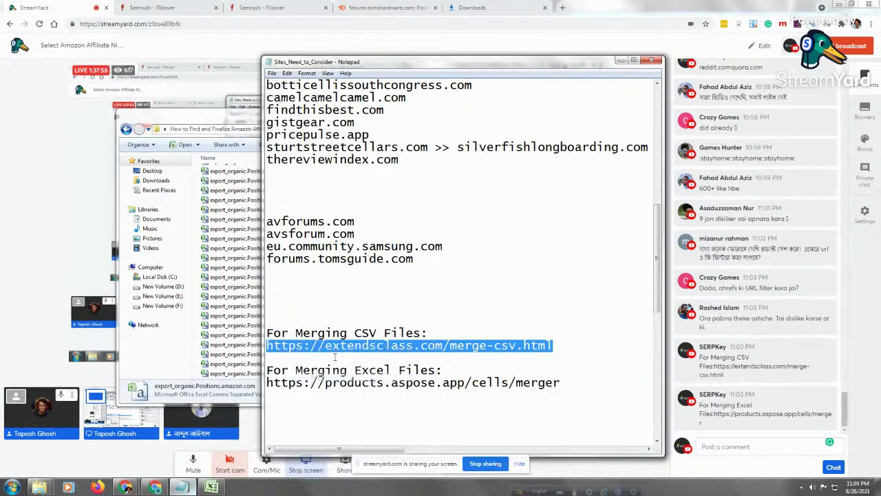
pyautogui.click(563, 8)
pyautogui.hotkey('ctrl', 'v')
pyautogui.press('Return')
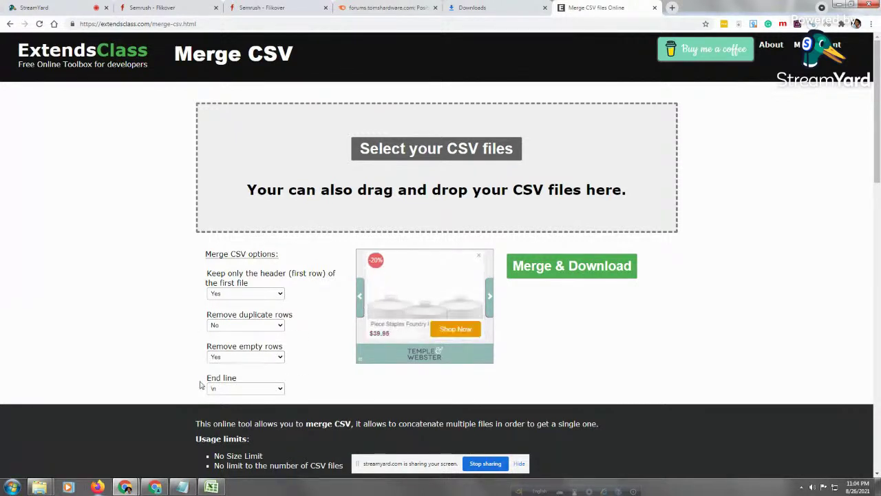
# Check the available End line options for the CSV merge
pyautogui.click(280, 390)
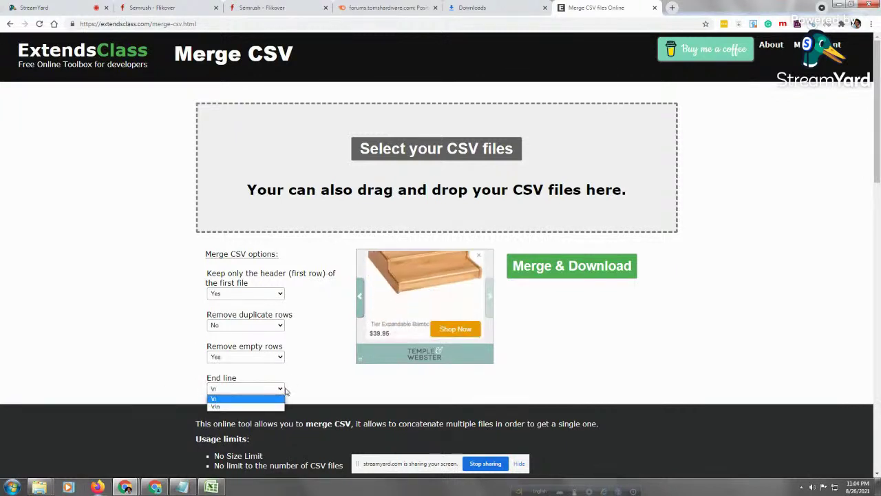
pyautogui.click(287, 392)
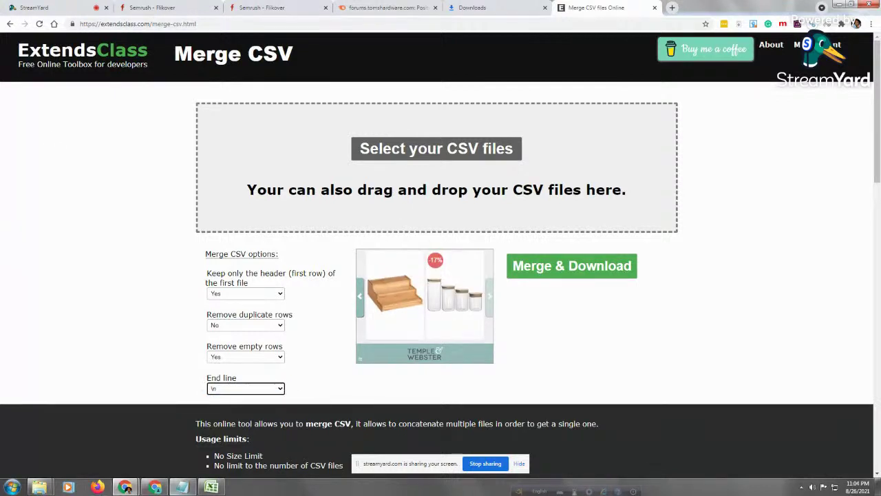
# Bring up the CSV Files folder, then reposition and enlarge its window to fit the whole list of export files
pyautogui.click(39, 486)
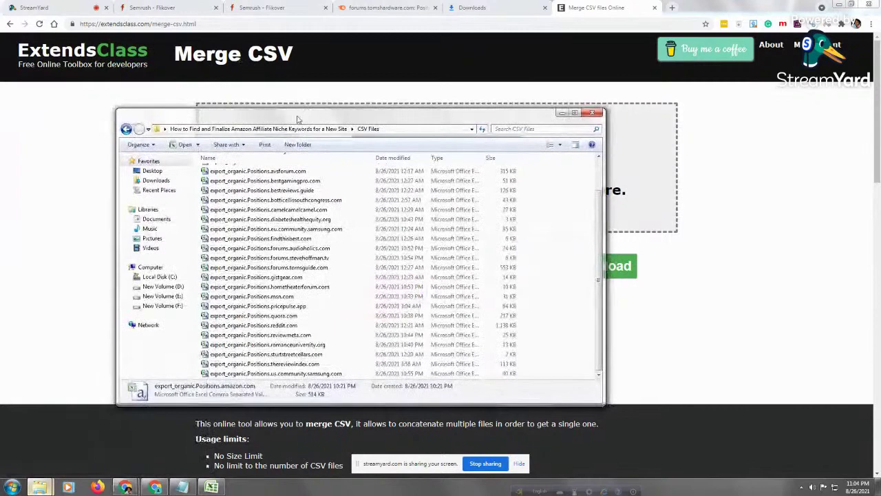
pyautogui.click(53, 436)
pyautogui.moveTo(405, 59); pyautogui.dragTo(345, 50)
pyautogui.moveTo(246, 332); pyautogui.dragTo(247, 386)
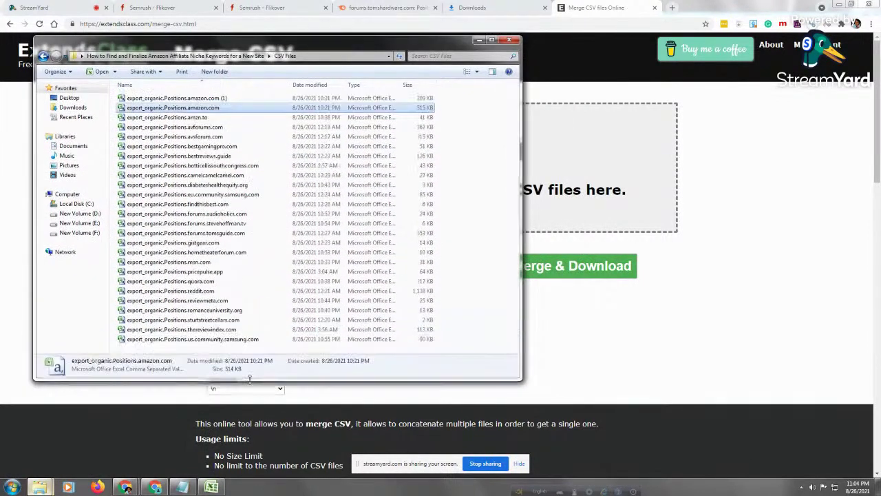
# Try to select the exported CSV files as a block, starting from export_organic.Positions.amazon.com (1)
pyautogui.click(193, 99)
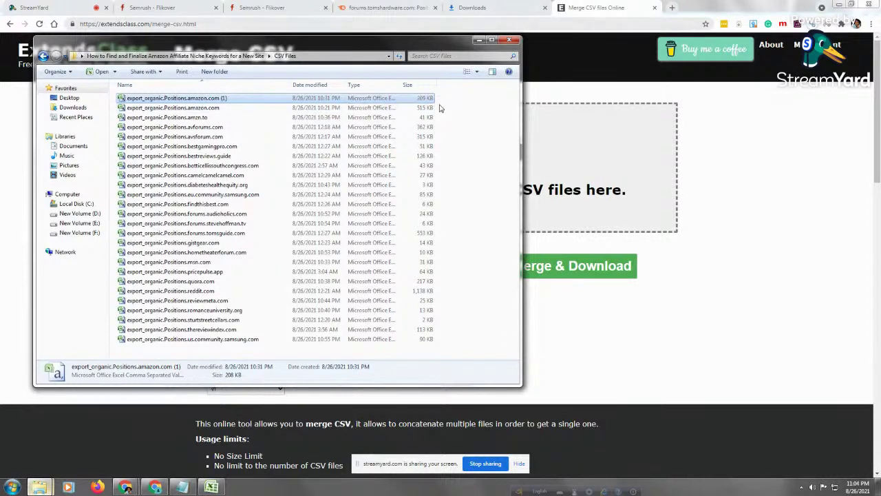
pyautogui.moveTo(435, 107); pyautogui.dragTo(450, 240)
pyautogui.click(476, 166)
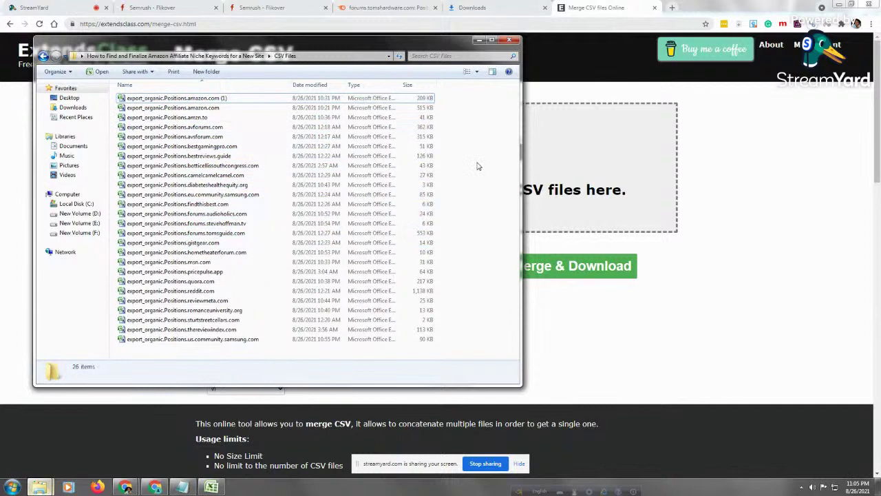
pyautogui.click(435, 110)
pyautogui.moveTo(434, 101); pyautogui.dragTo(427, 165)
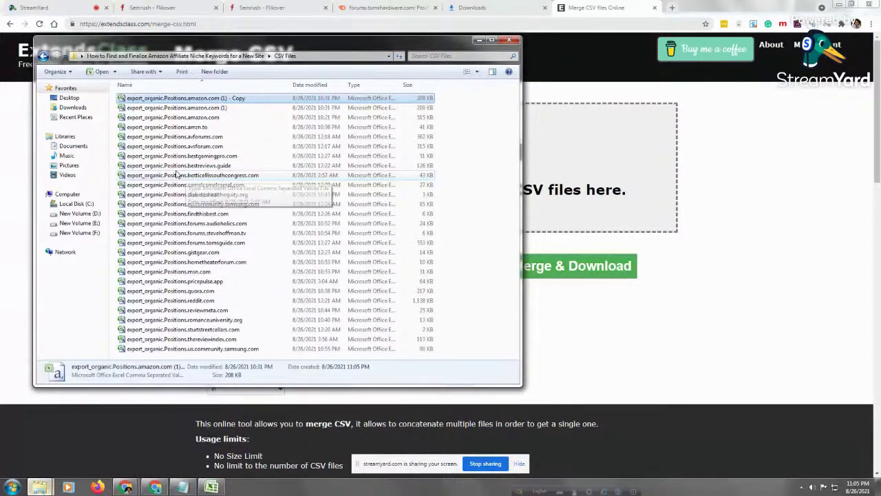
pyautogui.click(233, 108)
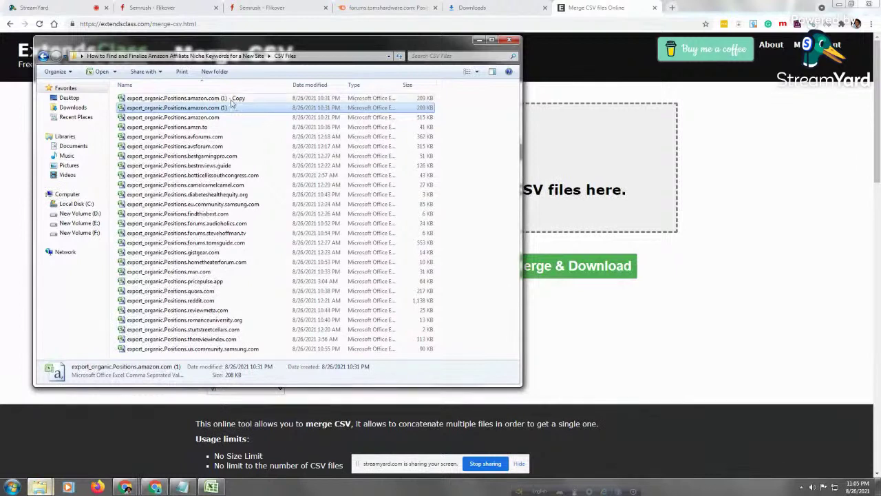
pyautogui.click(232, 98)
pyautogui.press('F2')
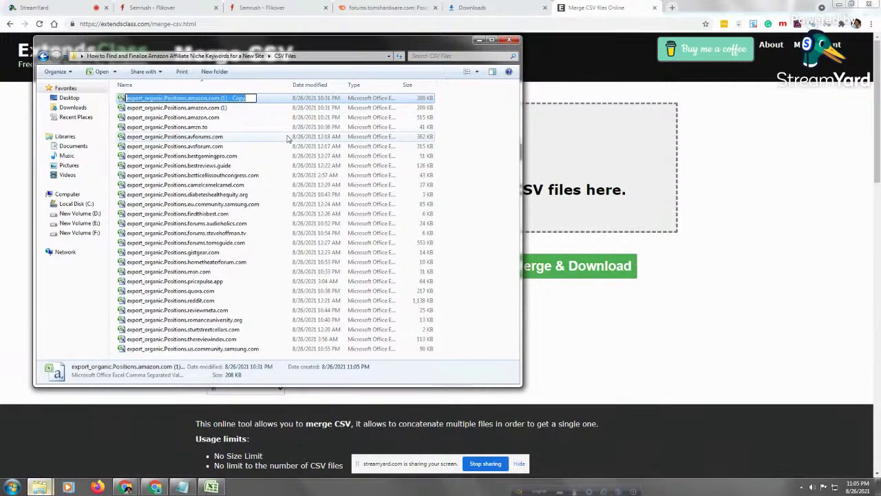
pyautogui.click(489, 128)
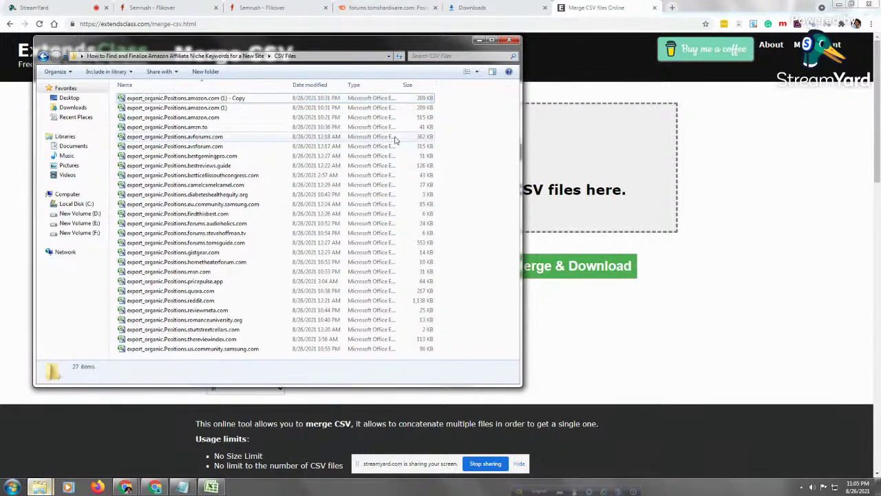
# Delete the duplicate file export_organic.Positions.amazon.com (1) - Copy from the CSV Files folder
pyautogui.click(210, 99)
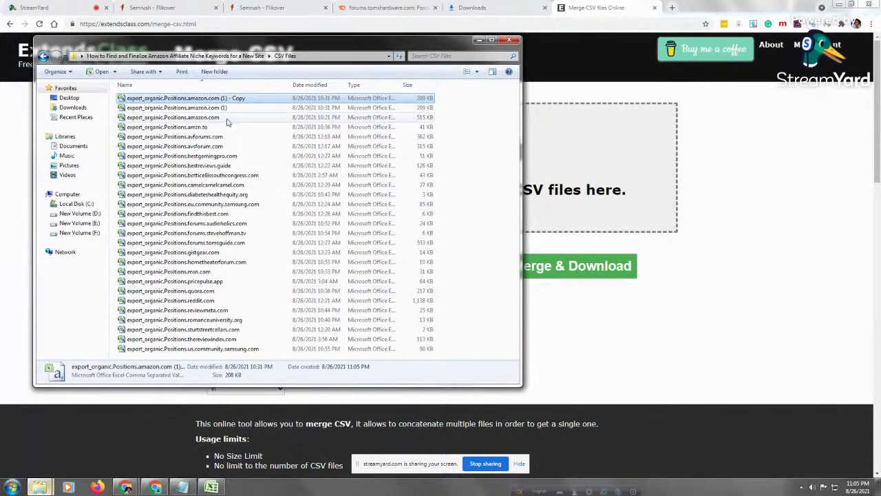
pyautogui.rightClick(225, 99)
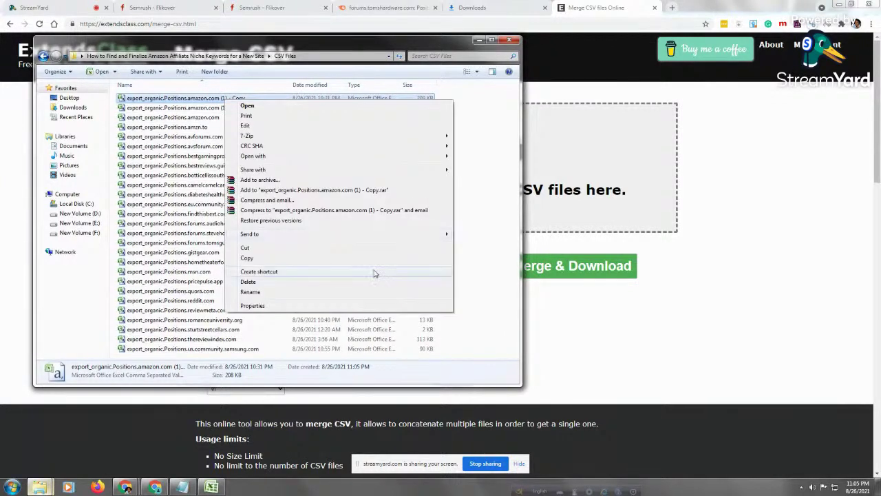
pyautogui.click(348, 284)
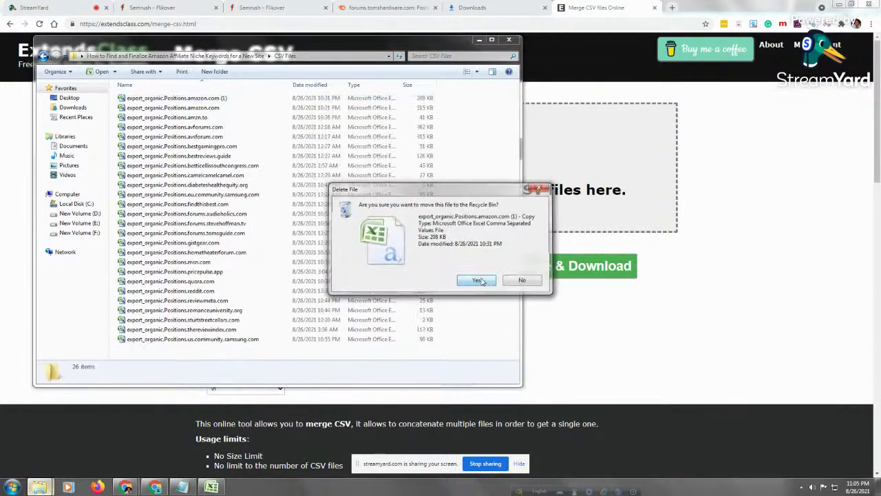
pyautogui.click(474, 280)
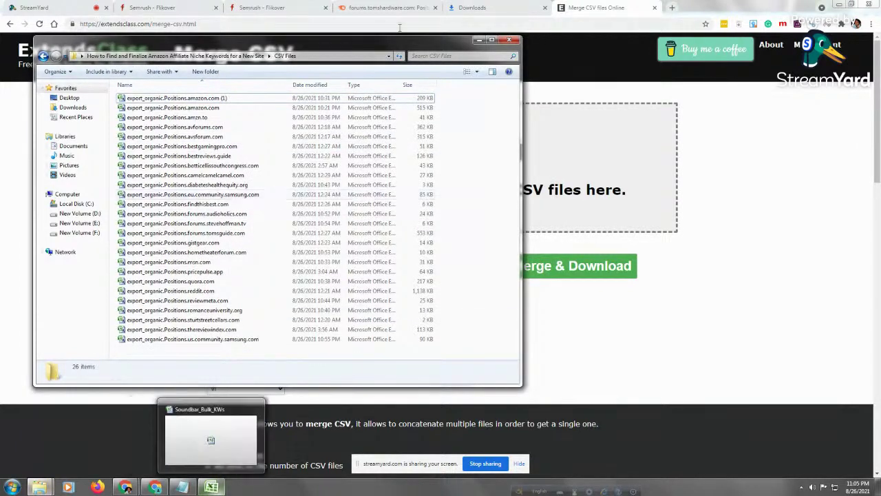
# Select all the export CSV files in the folder and add them to the file drop area of the Merge CSV page
pyautogui.click(224, 101)
pyautogui.keyDown('ctrl'); pyautogui.click(210, 108); pyautogui.keyUp('ctrl')
pyautogui.keyDown('ctrl'); pyautogui.click(211, 117); pyautogui.keyUp('ctrl')
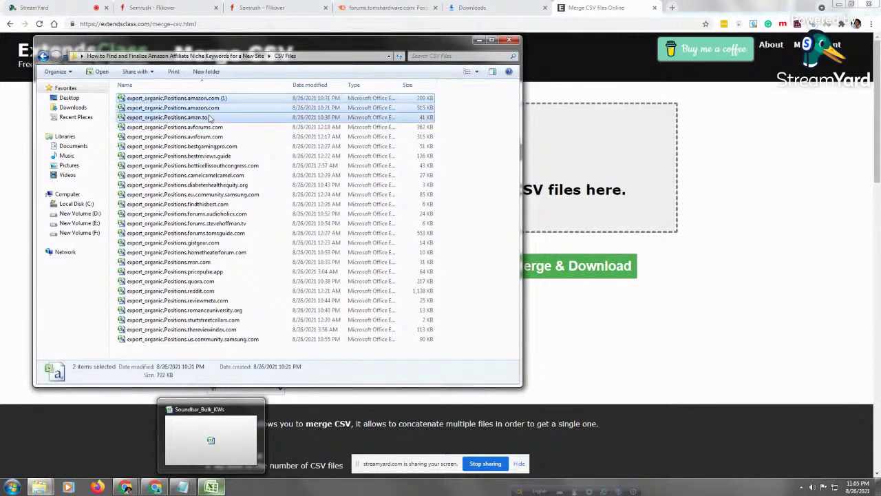
pyautogui.keyDown('ctrl'); pyautogui.click(215, 126); pyautogui.keyUp('ctrl')
pyautogui.keyDown('ctrl'); pyautogui.click(207, 136); pyautogui.keyUp('ctrl')
pyautogui.keyDown('ctrl'); pyautogui.click(207, 146); pyautogui.keyUp('ctrl')
pyautogui.keyDown('ctrl'); pyautogui.click(206, 156); pyautogui.keyUp('ctrl')
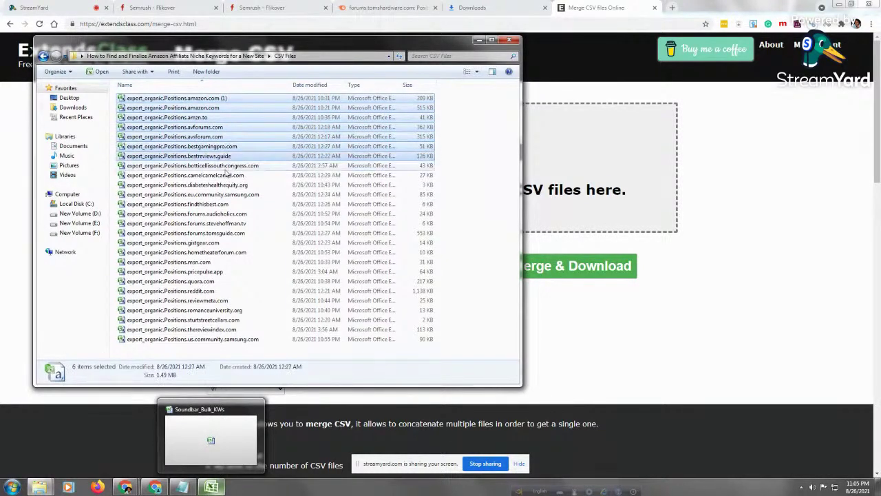
pyautogui.keyDown('ctrl'); pyautogui.click(207, 165); pyautogui.keyUp('ctrl')
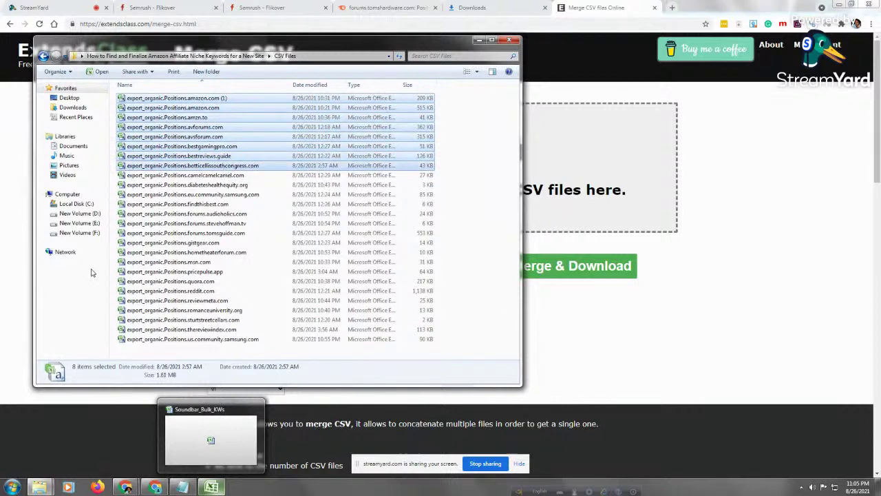
pyautogui.keyDown('ctrl'); pyautogui.click(206, 175); pyautogui.keyUp('ctrl')
pyautogui.keyDown('ctrl'); pyautogui.click(220, 195); pyautogui.keyUp('ctrl')
pyautogui.keyDown('ctrl'); pyautogui.click(214, 205); pyautogui.keyUp('ctrl')
pyautogui.keyDown('ctrl'); pyautogui.click(210, 214); pyautogui.keyUp('ctrl')
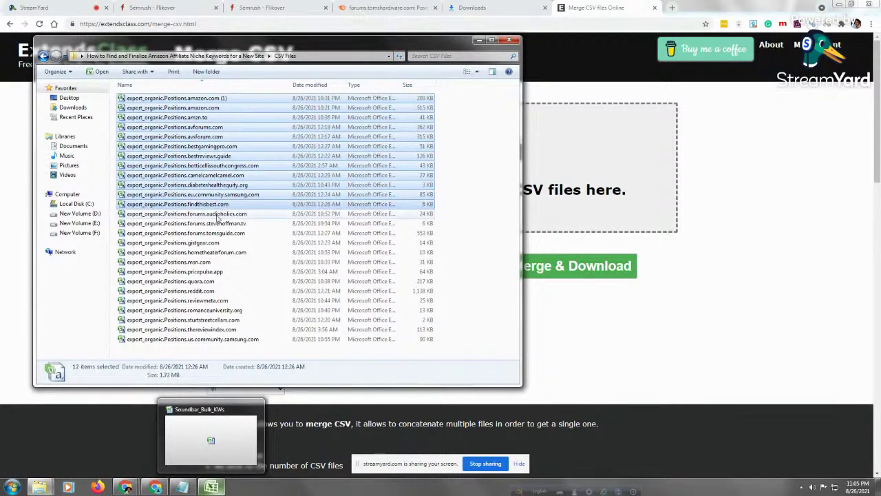
pyautogui.keyDown('ctrl'); pyautogui.click(205, 224); pyautogui.keyUp('ctrl')
pyautogui.keyDown('ctrl'); pyautogui.click(201, 233); pyautogui.keyUp('ctrl')
pyautogui.keyDown('ctrl'); pyautogui.click(199, 242); pyautogui.keyUp('ctrl')
pyautogui.keyDown('ctrl'); pyautogui.click(196, 252); pyautogui.keyUp('ctrl')
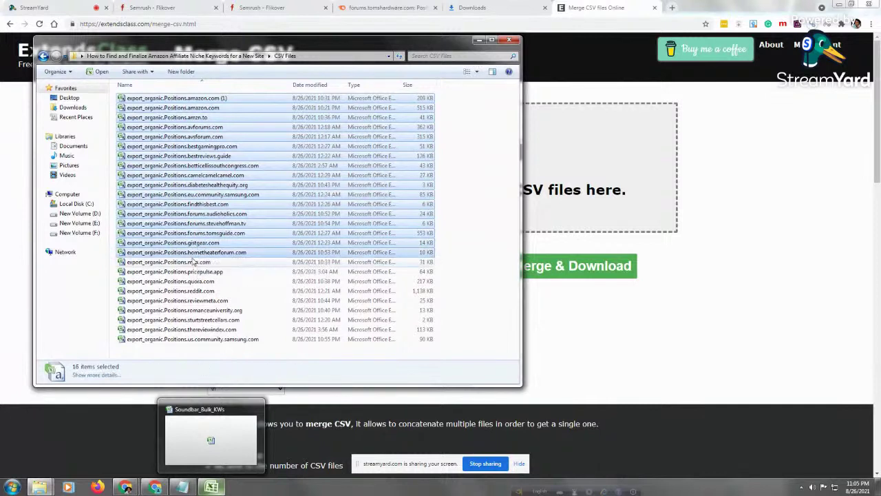
pyautogui.keyDown('ctrl'); pyautogui.click(193, 261); pyautogui.keyUp('ctrl')
pyautogui.keyDown('ctrl'); pyautogui.click(191, 271); pyautogui.keyUp('ctrl')
pyautogui.keyDown('ctrl'); pyautogui.click(190, 281); pyautogui.keyUp('ctrl')
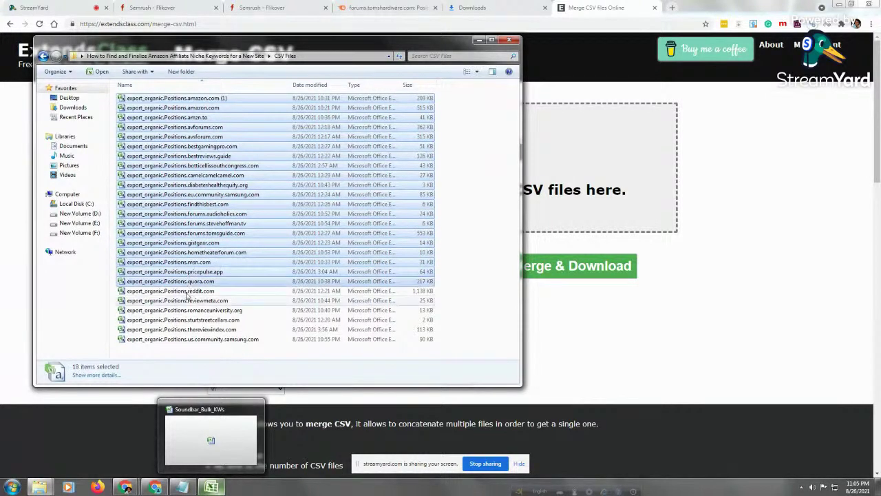
pyautogui.keyDown('ctrl'); pyautogui.click(188, 290); pyautogui.keyUp('ctrl')
pyautogui.keyDown('ctrl'); pyautogui.click(189, 300); pyautogui.keyUp('ctrl')
pyautogui.keyDown('ctrl'); pyautogui.click(187, 310); pyautogui.keyUp('ctrl')
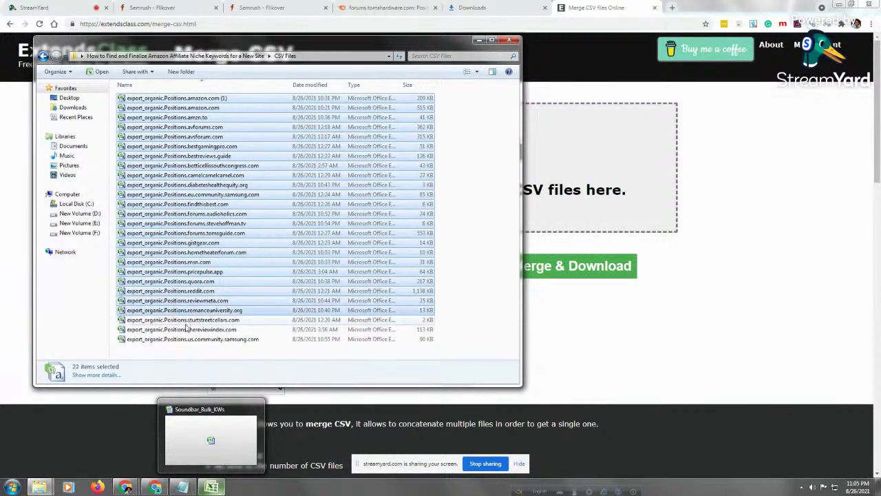
pyautogui.keyDown('ctrl'); pyautogui.click(186, 319); pyautogui.keyUp('ctrl')
pyautogui.keyDown('ctrl'); pyautogui.click(185, 330); pyautogui.keyUp('ctrl')
pyautogui.keyDown('ctrl'); pyautogui.click(187, 339); pyautogui.keyUp('ctrl')
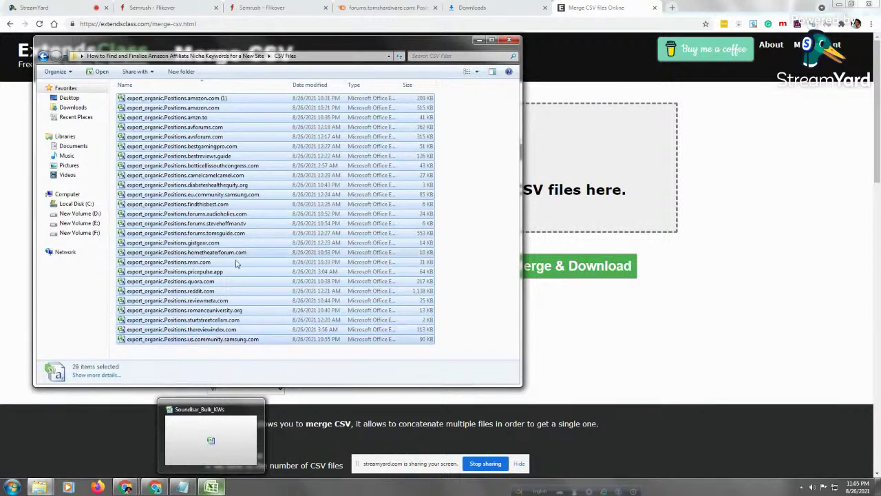
pyautogui.moveTo(416, 199); pyautogui.dragTo(566, 181)
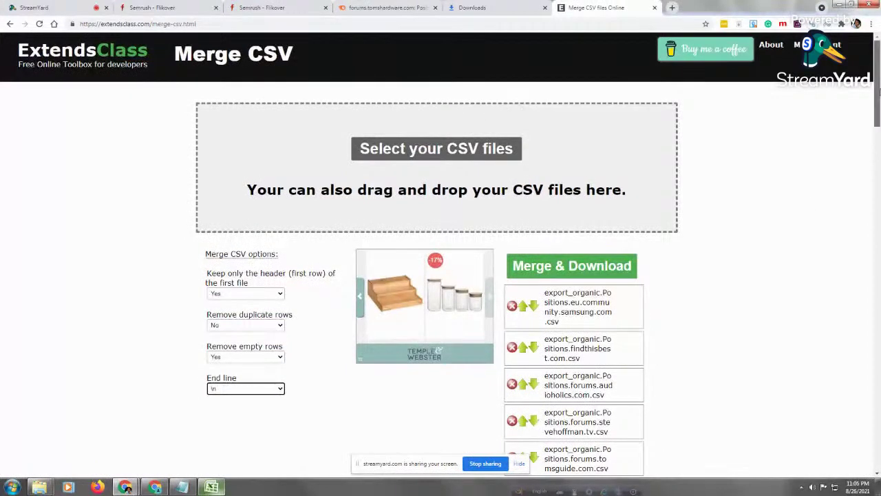
# Merge and download the added CSV files, and open the downloaded file.csv in Excel
pyautogui.moveTo(877, 89)
pyautogui.mouseDown()
pyautogui.moveTo(878, 330)
pyautogui.moveTo(877, 103)
pyautogui.mouseUp()
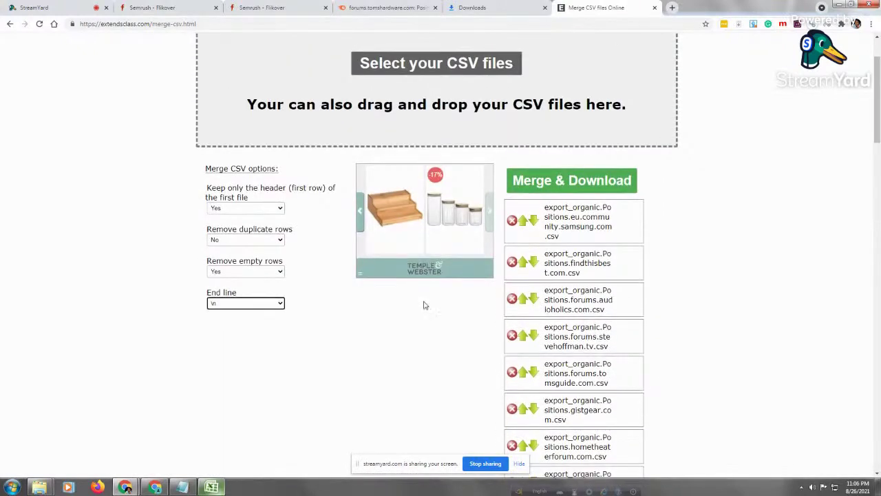
pyautogui.click(570, 183)
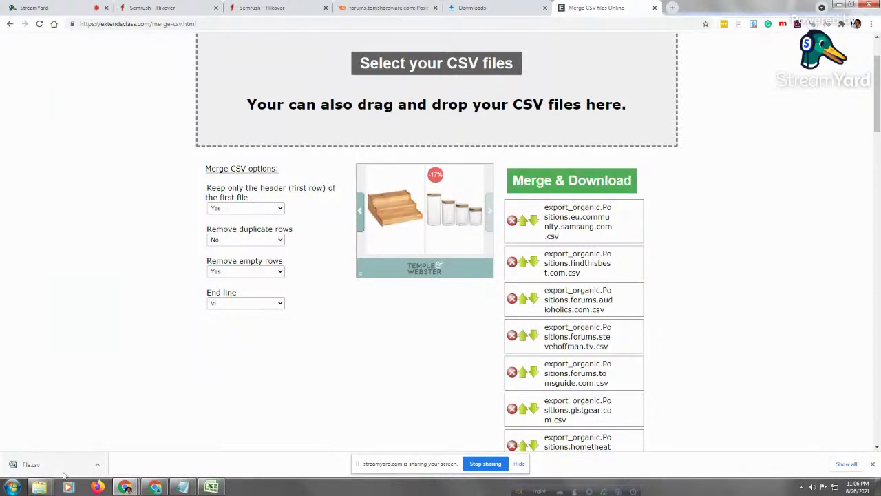
pyautogui.click(31, 464)
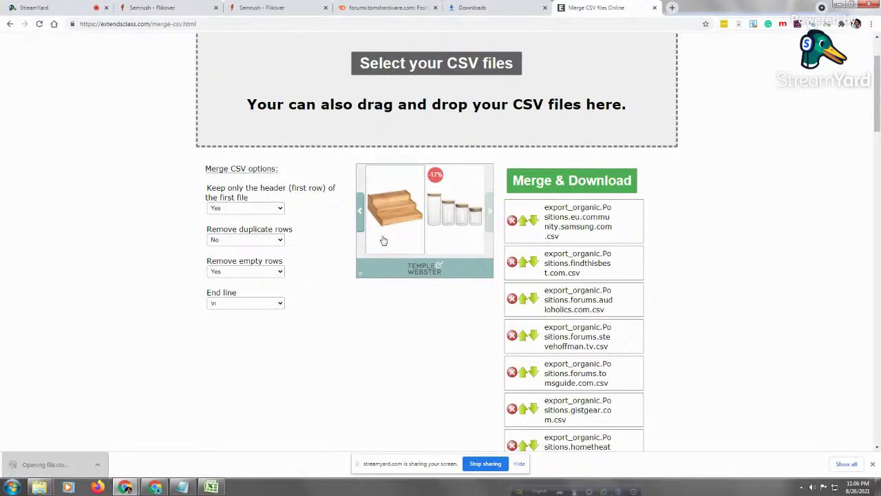
pyautogui.moveTo(212, 487)
pyautogui.click(282, 423)
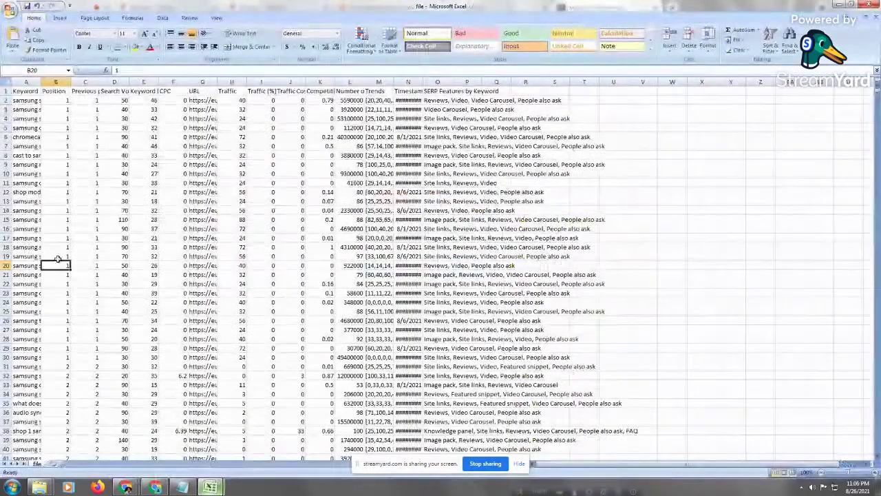
# Widen the Keyword column to about 84 characters and widen the URL column enough to read the full addresses
pyautogui.click(26, 238)
pyautogui.moveTo(42, 82); pyautogui.dragTo(284, 115)
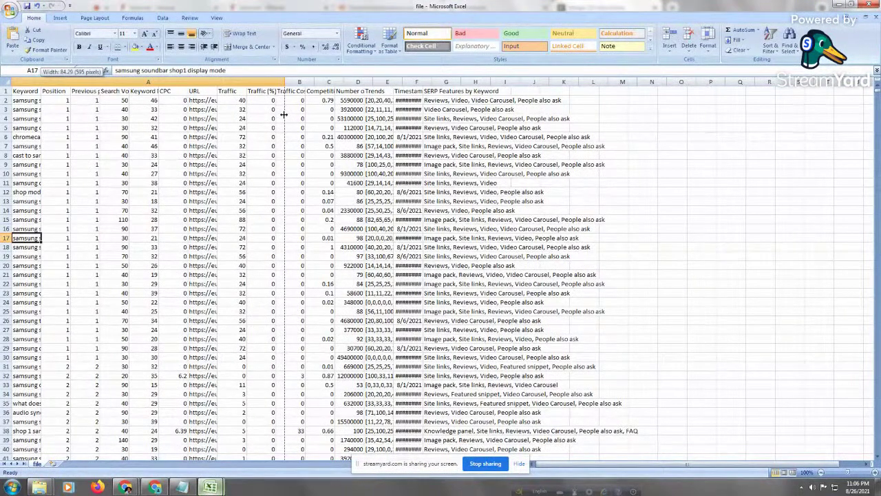
pyautogui.moveTo(284, 114); pyautogui.dragTo(284, 114)
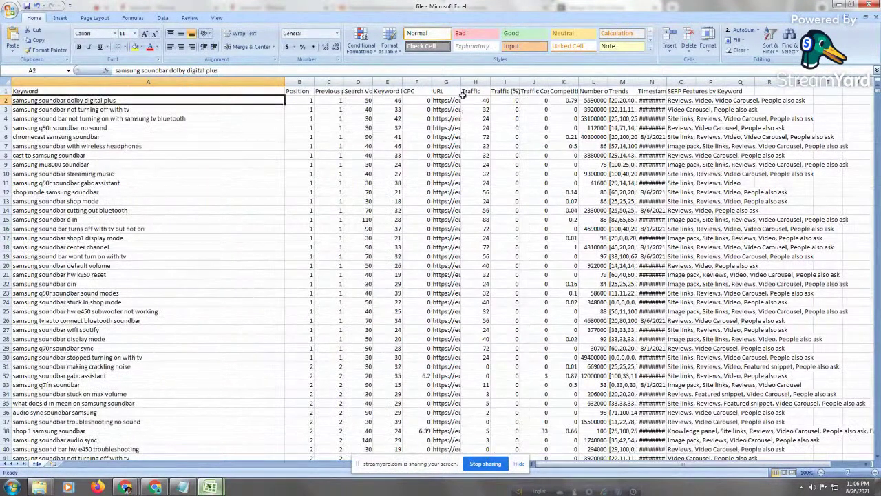
pyautogui.moveTo(462, 81); pyautogui.dragTo(745, 81)
# Look down the URL column of the merged sheet to check which source sites the keyword rows come from
pyautogui.click(513, 165)
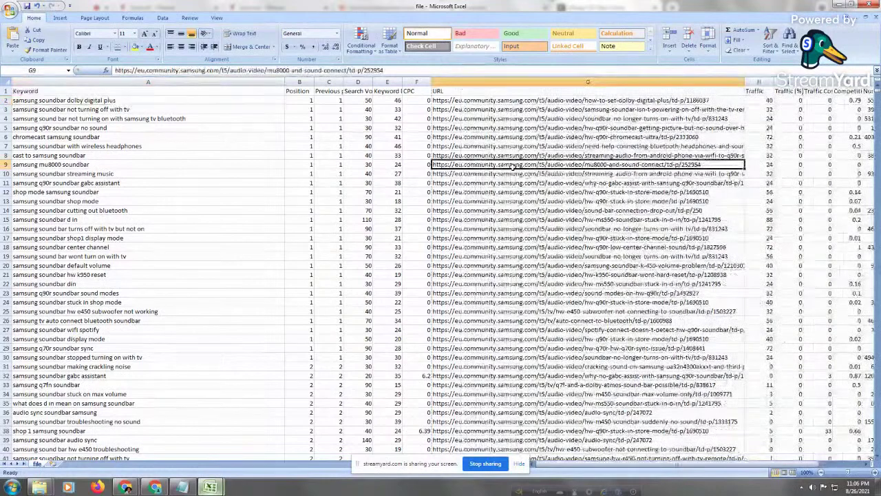
pyautogui.press('pagedown')
pyautogui.press('pagedown')
pyautogui.press('pagedown')
pyautogui.press('pagedown')
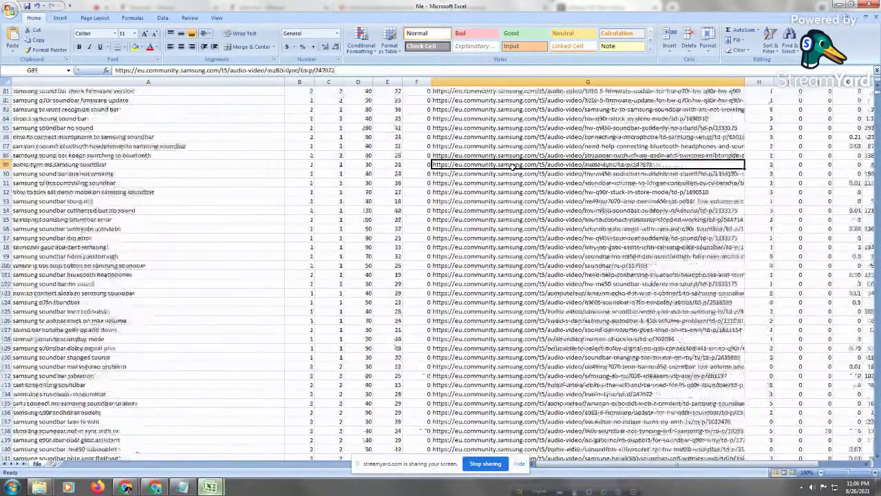
pyautogui.press('pagedown')
pyautogui.press('pagedown')
pyautogui.press('pagedown')
pyautogui.press('pagedown')
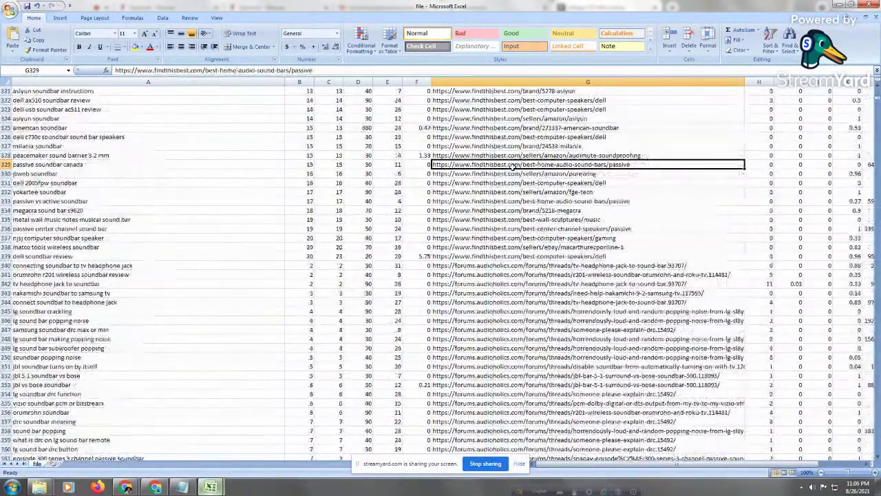
pyautogui.press('Up')
pyautogui.press('Up')
pyautogui.press('Up')
pyautogui.press('Up')
pyautogui.press('Up')
pyautogui.press('Up')
pyautogui.press('Up')
pyautogui.press('Up')
pyautogui.press('Up')
pyautogui.press('Up')
pyautogui.press('Up')
pyautogui.press('Up')
pyautogui.press('Up')
pyautogui.press('Up')
pyautogui.press('Up')
pyautogui.press('Up')
pyautogui.press('Up')
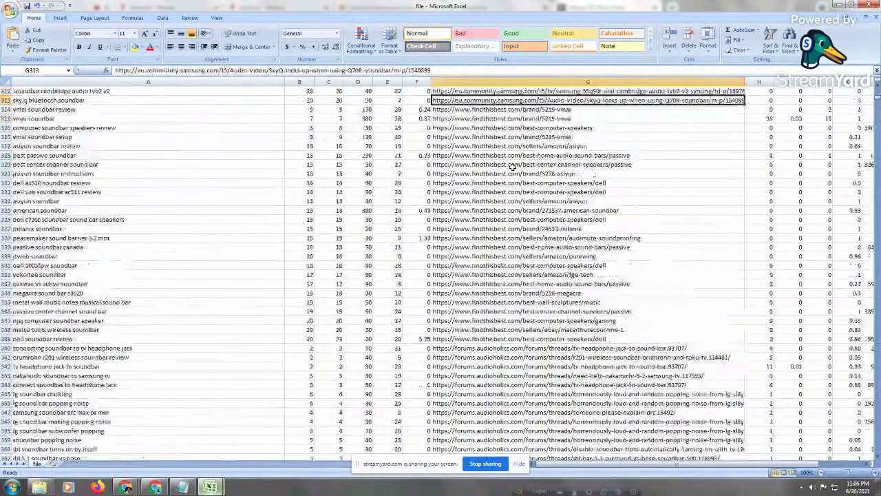
pyautogui.press('Down')
pyautogui.press('Down')
pyautogui.press('Down')
pyautogui.press('Down')
pyautogui.press('Down')
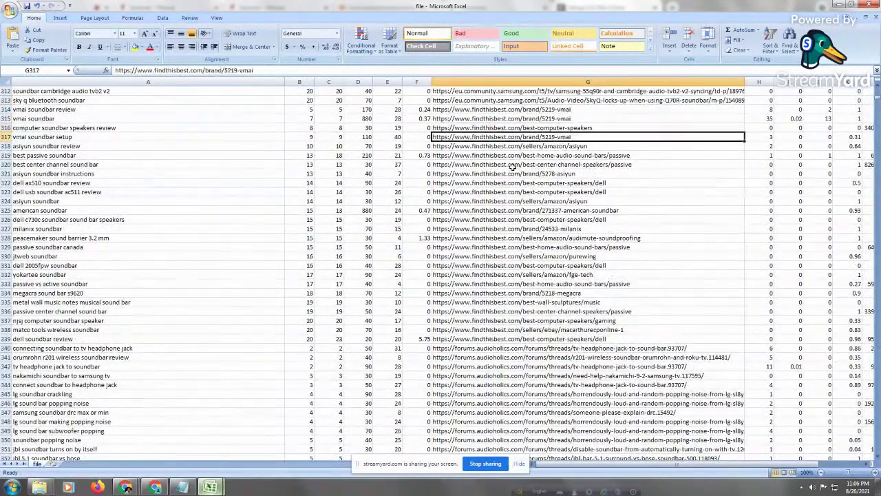
pyautogui.press('Down')
pyautogui.press('Down')
pyautogui.press('Down')
pyautogui.press('Down')
pyautogui.press('Down')
pyautogui.press('Down')
pyautogui.press('Down')
pyautogui.press('Down')
pyautogui.press('Down')
pyautogui.press('Down')
pyautogui.press('Down')
pyautogui.press('Down')
pyautogui.press('Down')
pyautogui.press('Down')
pyautogui.press('Down')
pyautogui.press('Down')
pyautogui.press('Down')
pyautogui.press('Down')
pyautogui.press('Down')
pyautogui.press('Down')
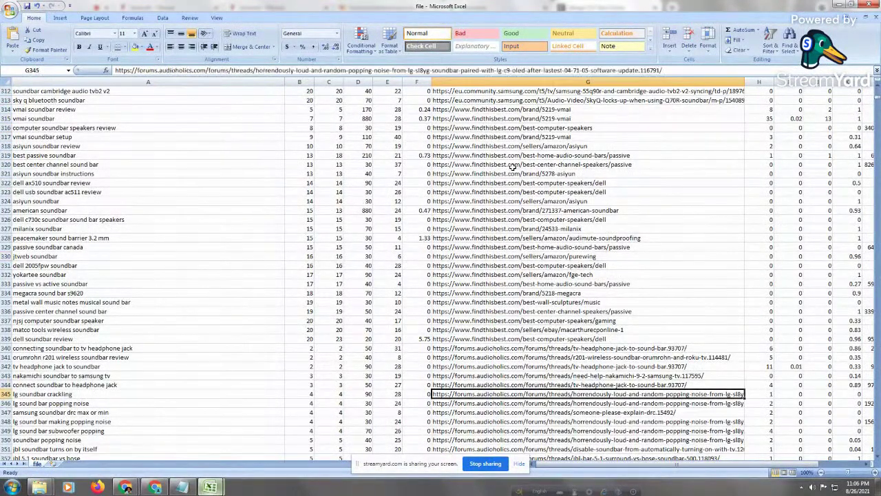
pyautogui.press('pagedown')
pyautogui.press('pagedown')
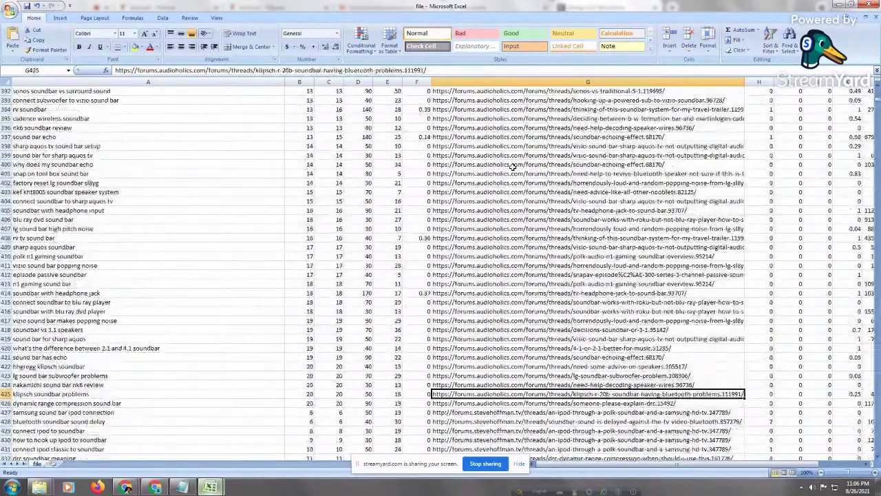
pyautogui.press('Down')
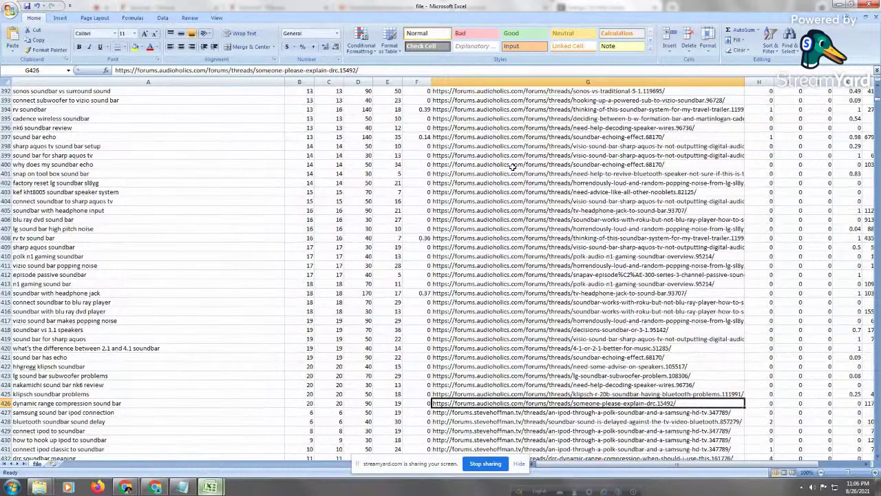
# Page down the URL column from the forums.audioholics.com rows through the forums.tomsguide.com rows to the gistgear.com rows
pyautogui.press('pagedown')
pyautogui.press('pagedown')
pyautogui.press('pagedown')
pyautogui.press('pagedown')
pyautogui.press('pagedown')
pyautogui.press('pagedown')
pyautogui.press('pagedown')
pyautogui.press('pagedown')
pyautogui.press('pagedown')
pyautogui.press('pagedown')
pyautogui.press('pagedown')
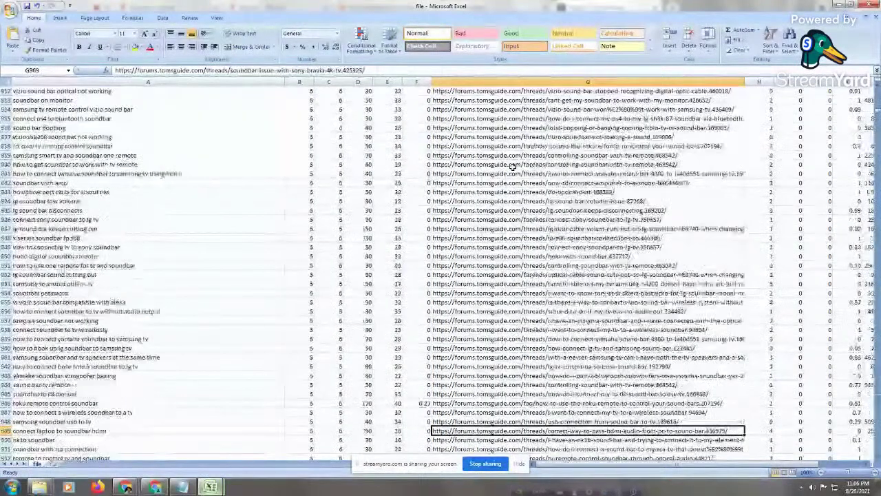
pyautogui.press('pagedown')
pyautogui.press('pagedown')
pyautogui.press('pagedown')
pyautogui.press('pagedown')
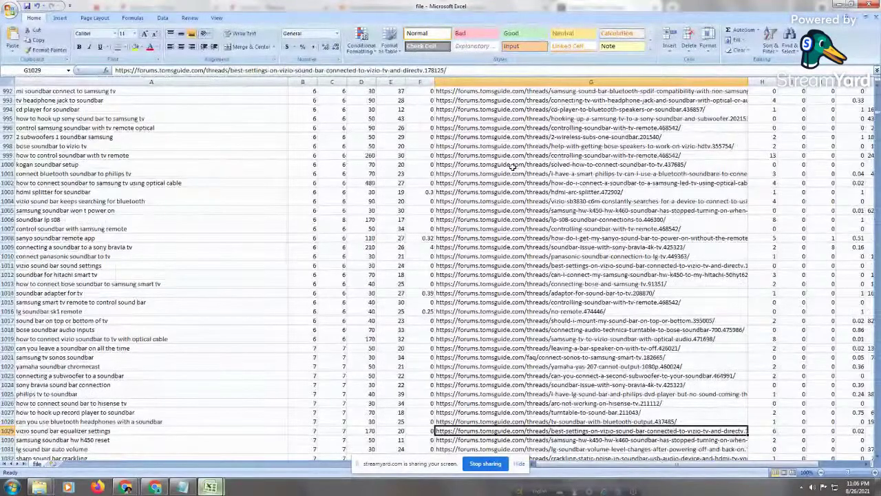
pyautogui.press('pagedown')
pyautogui.press('pagedown')
pyautogui.press('pagedown')
pyautogui.press('pagedown')
pyautogui.press('pagedown')
pyautogui.press('pagedown')
pyautogui.press('pagedown')
pyautogui.press('pagedown')
pyautogui.press('pagedown')
pyautogui.press('pagedown')
pyautogui.press('pagedown')
pyautogui.press('pagedown')
pyautogui.press('pagedown')
pyautogui.press('pagedown')
pyautogui.press('pagedown')
pyautogui.press('pagedown')
pyautogui.press('pagedown')
pyautogui.press('pagedown')
pyautogui.press('pagedown')
pyautogui.press('pagedown')
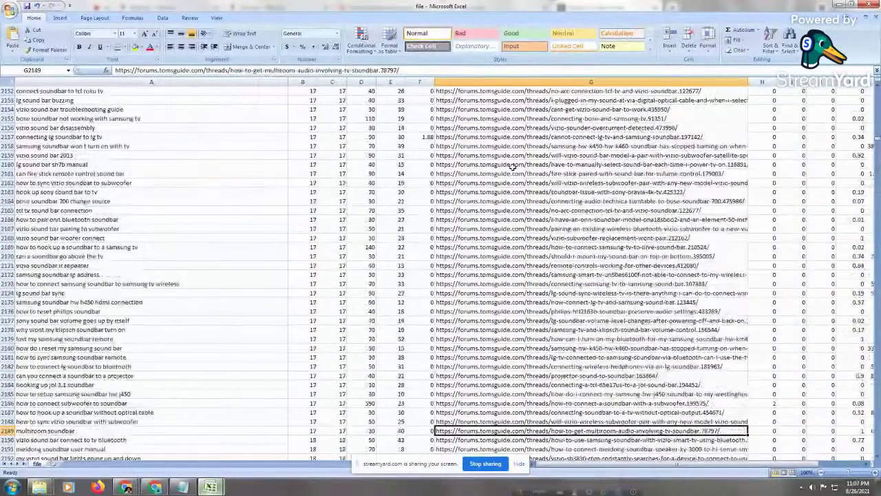
pyautogui.press('pagedown')
pyautogui.press('pagedown')
pyautogui.press('pagedown')
pyautogui.press('pagedown')
pyautogui.press('pagedown')
pyautogui.press('pagedown')
pyautogui.press('pagedown')
pyautogui.press('pagedown')
pyautogui.press('pagedown')
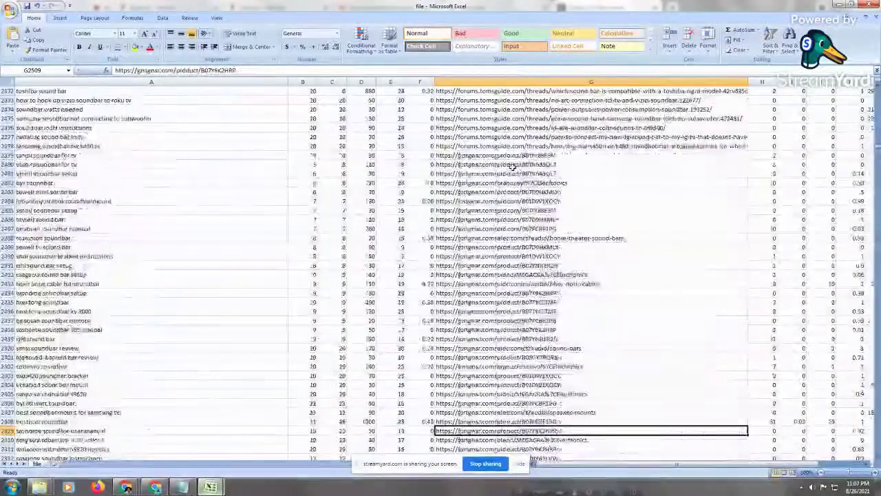
# Examine the gistgear.com rows, highlighting groups of product URLs and the speaker-mounts URL to see which page types rank
pyautogui.press('pageup')
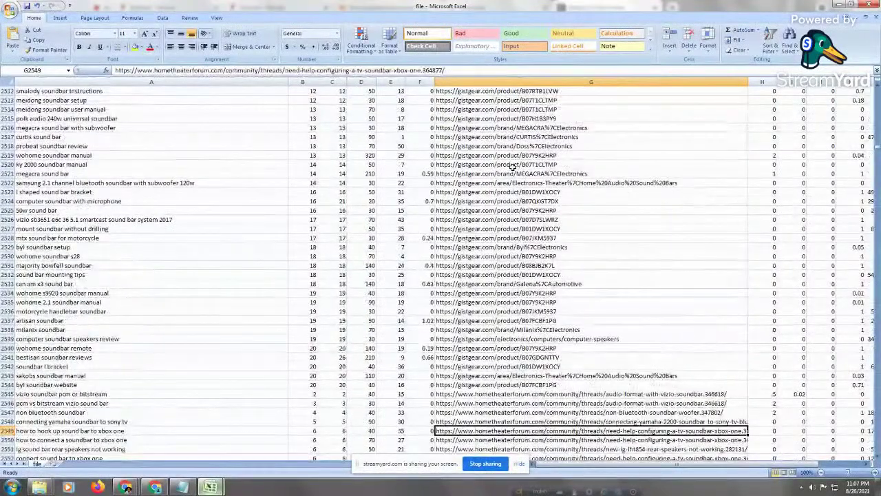
pyautogui.press('Up')
pyautogui.press('Up')
pyautogui.press('Up')
pyautogui.press('Up')
pyautogui.press('Up')
pyautogui.press('Up')
pyautogui.press('Up')
pyautogui.press('Up')
pyautogui.press('Up')
pyautogui.press('Up')
pyautogui.press('Up')
pyautogui.press('Up')
pyautogui.press('Up')
pyautogui.press('Up')
pyautogui.press('Up')
pyautogui.press('Up')
pyautogui.press('Up')
pyautogui.press('Up')
pyautogui.press('Up')
pyautogui.press('Up')
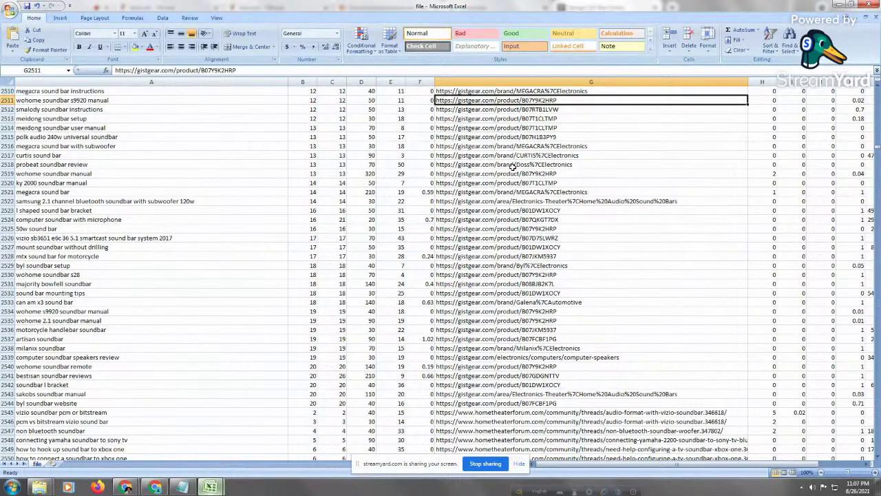
pyautogui.press('Up')
pyautogui.press('Up')
pyautogui.press('Up')
pyautogui.press('Up')
pyautogui.press('Up')
pyautogui.press('Up')
pyautogui.press('Up')
pyautogui.press('Up')
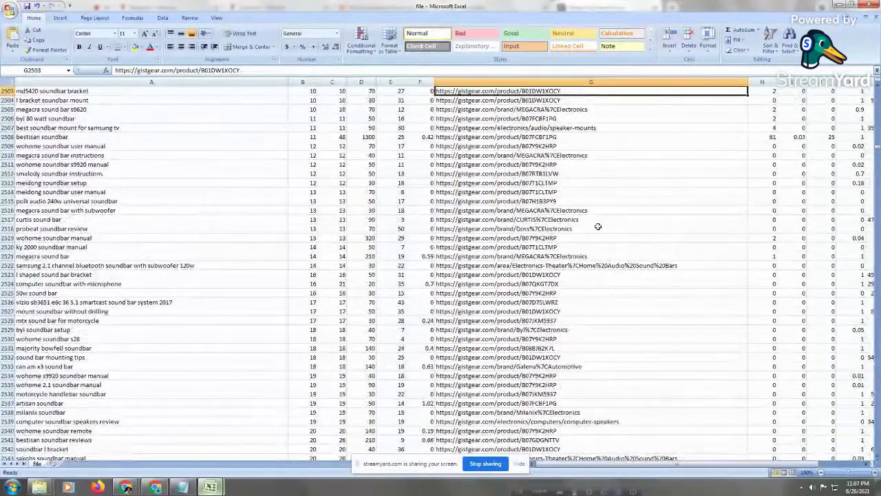
pyautogui.moveTo(571, 165); pyautogui.dragTo(571, 199)
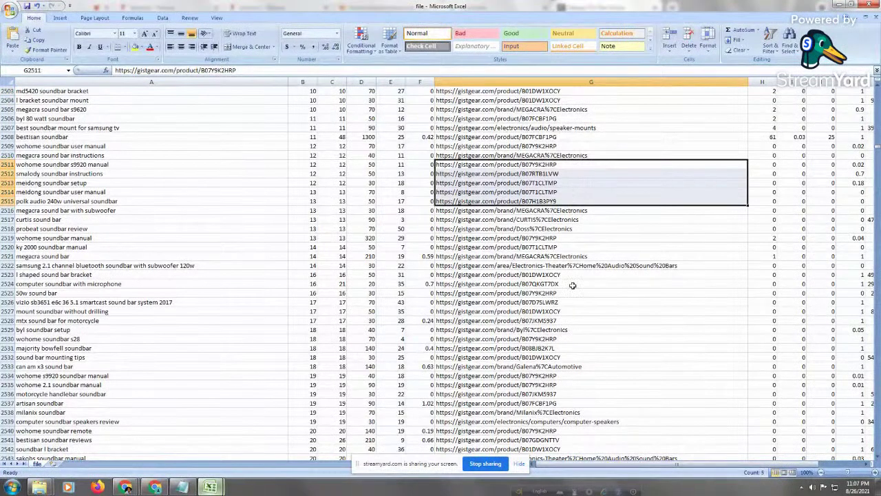
pyautogui.moveTo(572, 274); pyautogui.dragTo(582, 351)
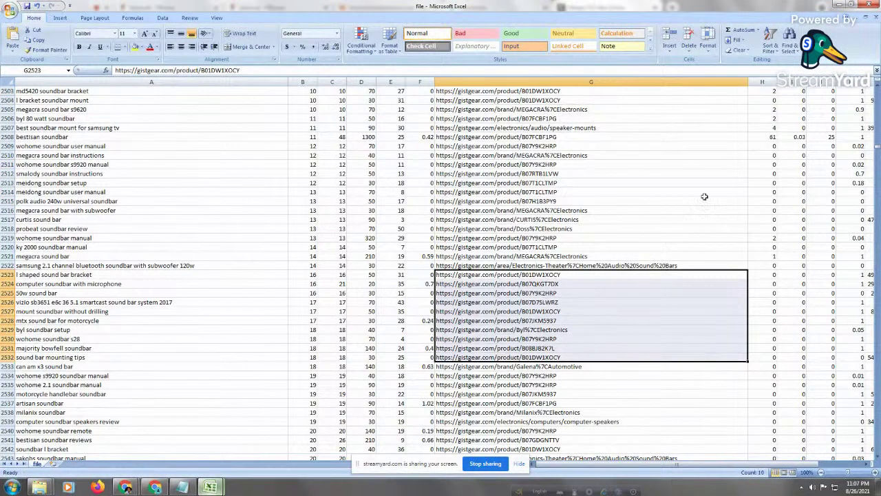
pyautogui.click(630, 128)
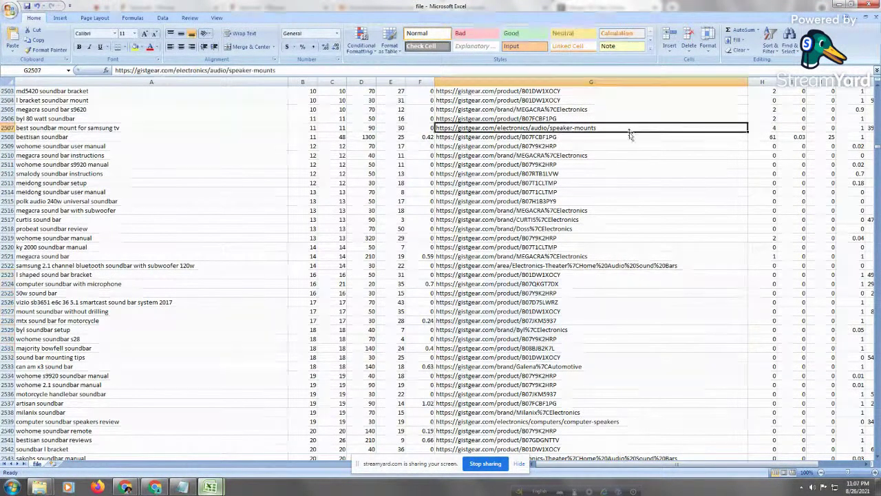
# Go on to the msn.com rows and compare their buying-guide URLs with the keywords they rank for
pyautogui.press('pagedown')
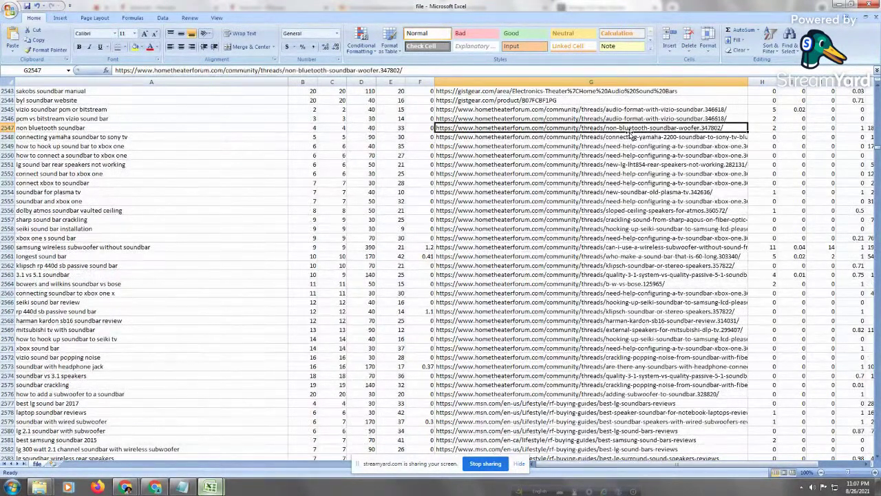
pyautogui.press('pagedown')
pyautogui.press('pagedown')
pyautogui.press('pagedown')
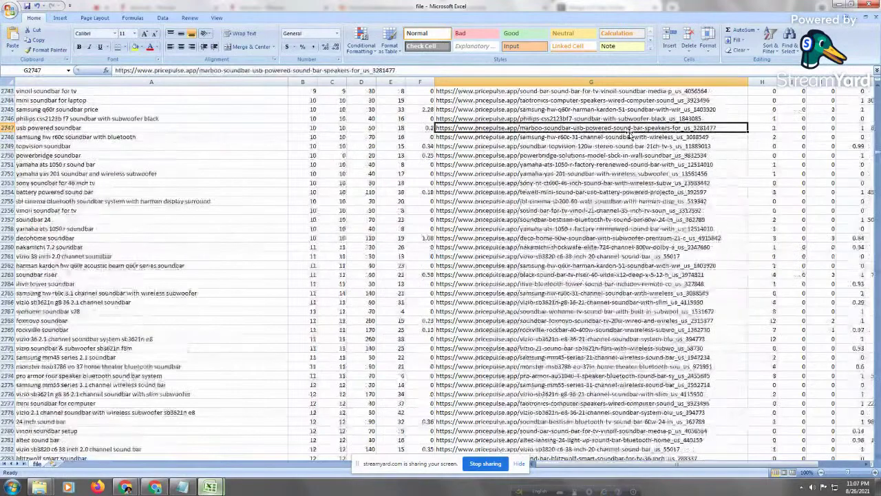
pyautogui.press('pageup')
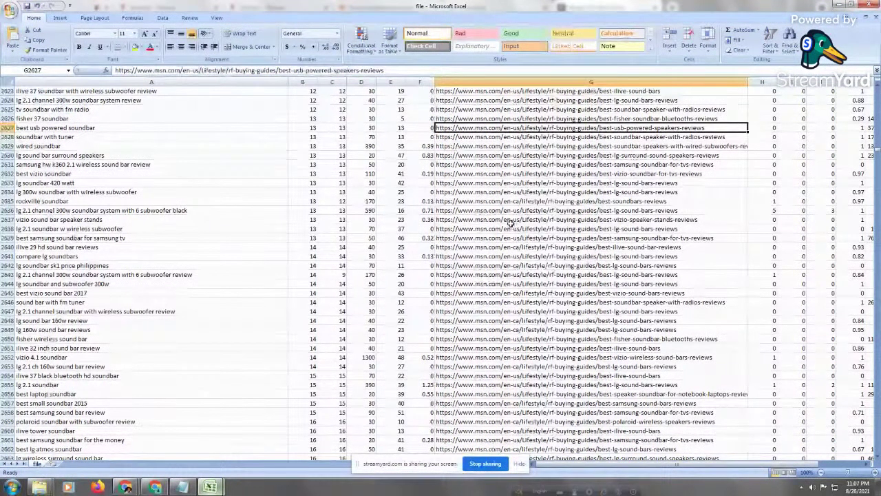
pyautogui.click(597, 238)
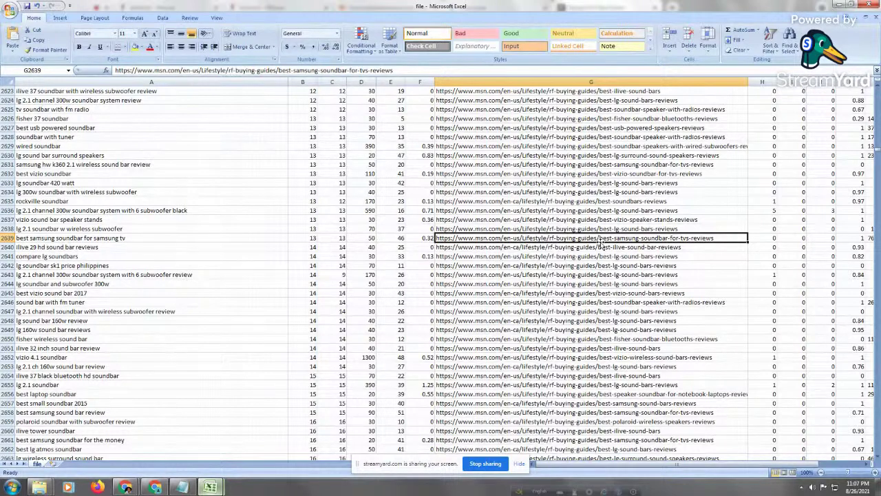
pyautogui.moveTo(40, 487)
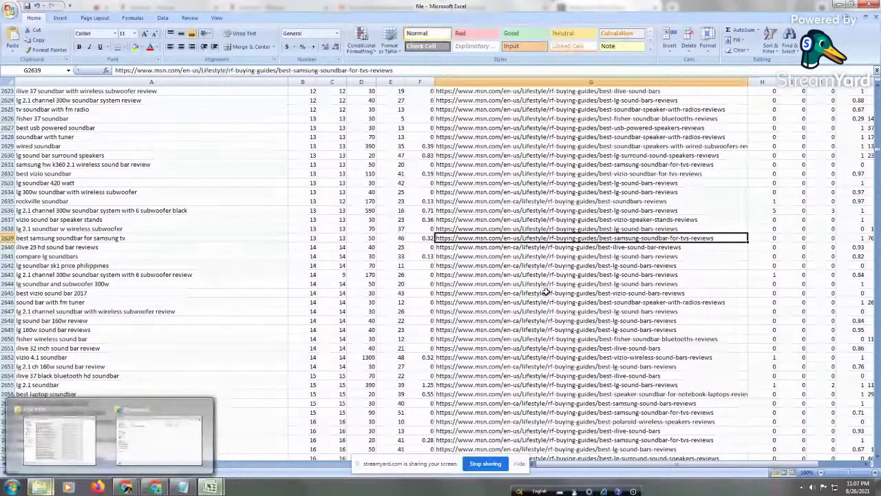
pyautogui.click(199, 284)
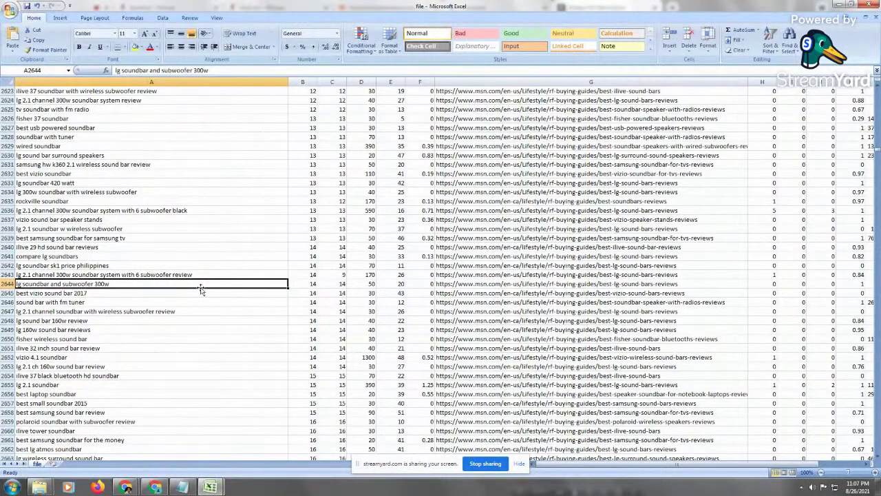
pyautogui.click(99, 347)
pyautogui.click(112, 292)
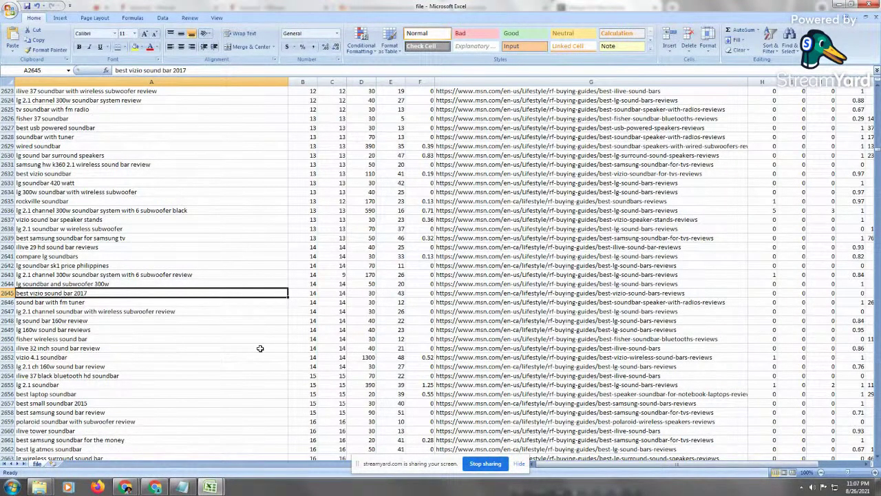
pyautogui.click(506, 238)
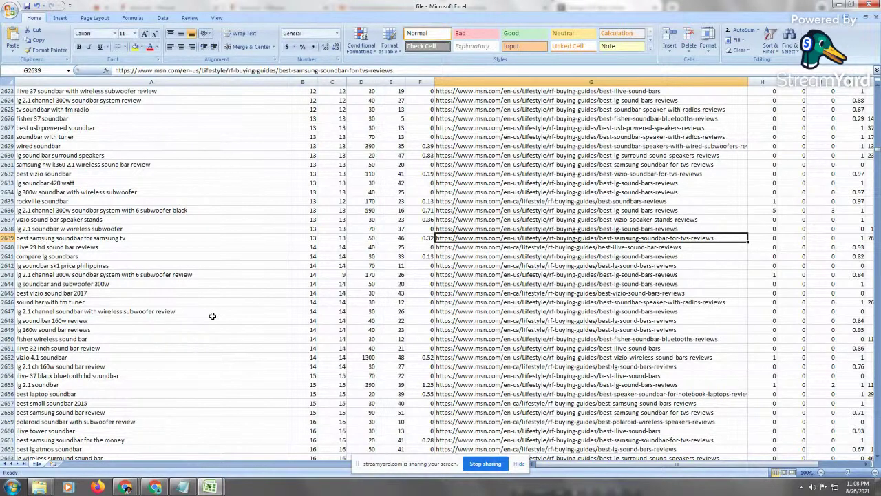
pyautogui.click(154, 265)
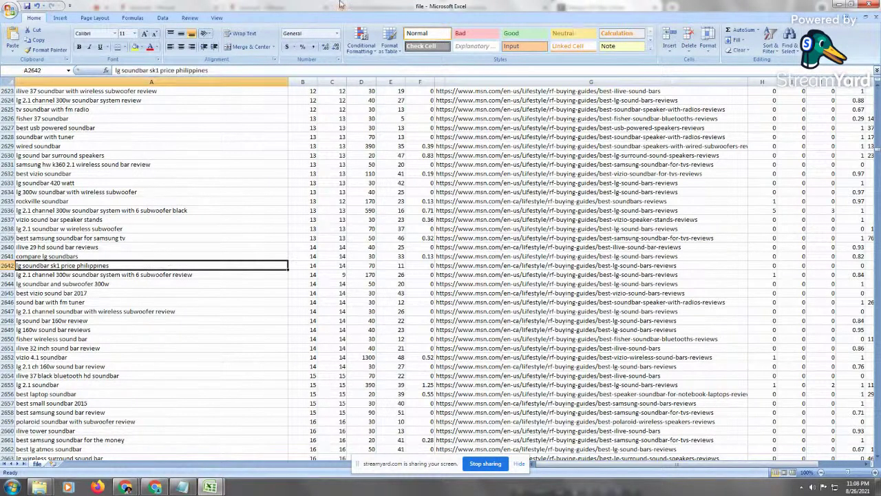
pyautogui.click(646, 265)
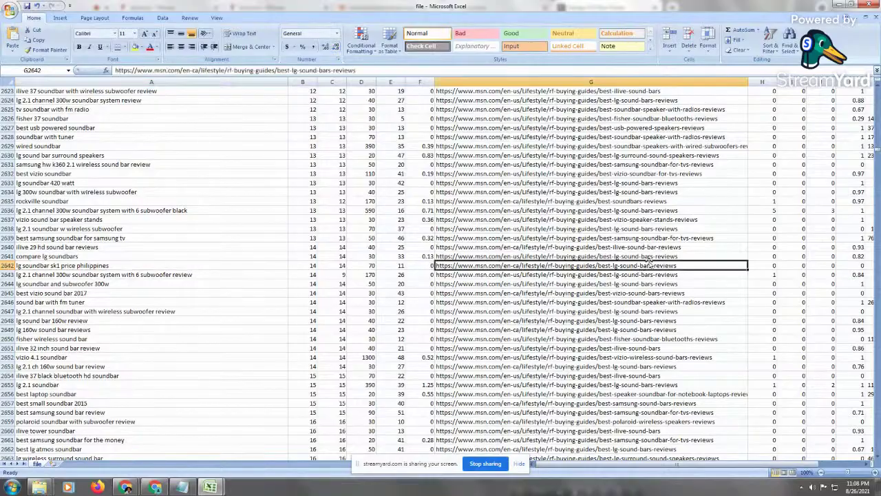
# Page down the URL column through the pricepulse.app rows and examine the quora.com question URLs
pyautogui.press('pagedown')
pyautogui.press('pagedown')
pyautogui.press('pagedown')
pyautogui.press('pagedown')
pyautogui.press('pagedown')
pyautogui.press('pagedown')
pyautogui.press('pagedown')
pyautogui.press('pagedown')
pyautogui.press('pagedown')
pyautogui.press('pagedown')
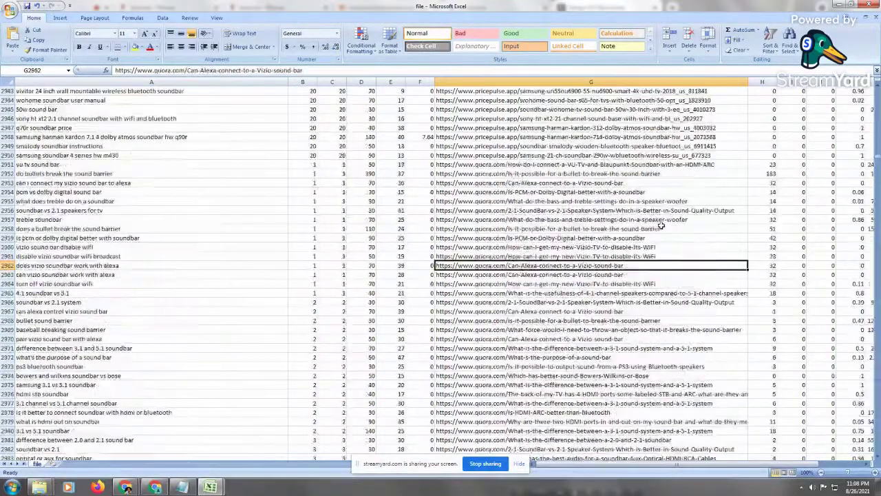
pyautogui.press('pagedown')
pyautogui.press('pagedown')
pyautogui.press('pagedown')
pyautogui.press('pagedown')
pyautogui.press('pagedown')
pyautogui.press('pagedown')
pyautogui.press('pagedown')
pyautogui.press('pagedown')
pyautogui.press('pagedown')
pyautogui.press('pagedown')
pyautogui.press('pagedown')
pyautogui.press('pagedown')
pyautogui.press('pagedown')
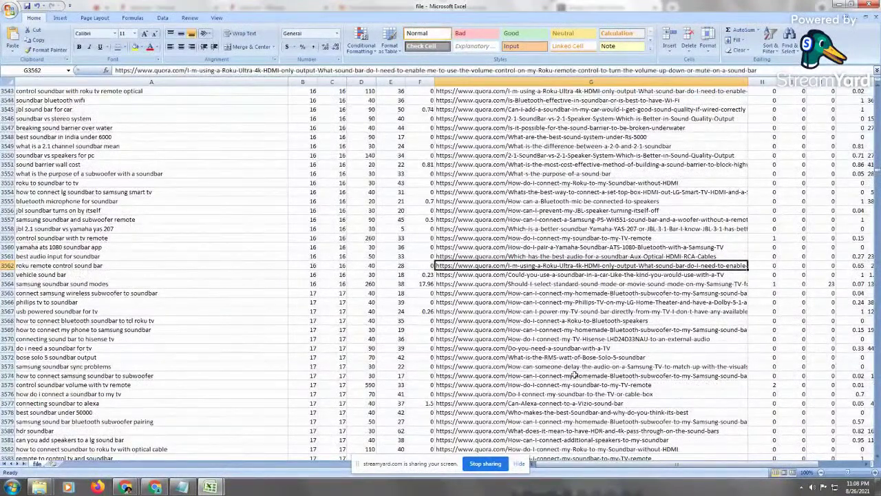
pyautogui.click(559, 404)
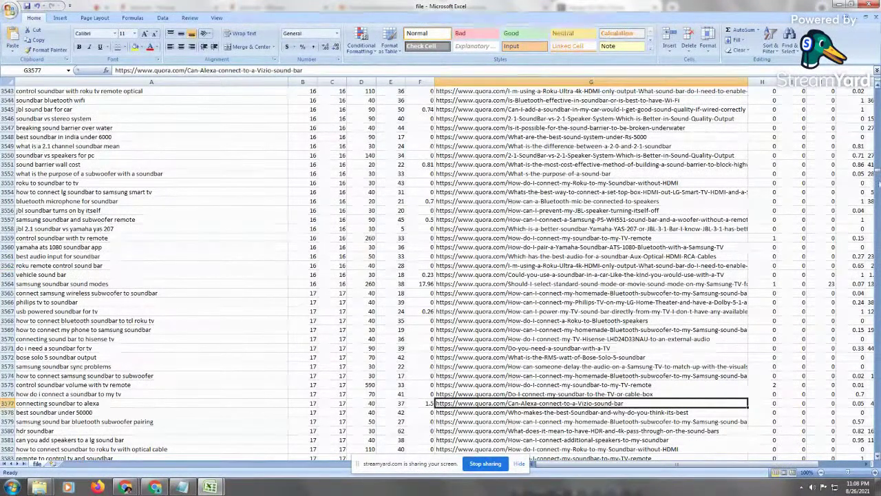
# Jump far down the merged sheet to the amazon.com question rows and page back up through their URLs and keywords
pyautogui.moveTo(877, 176); pyautogui.dragTo(878, 279)
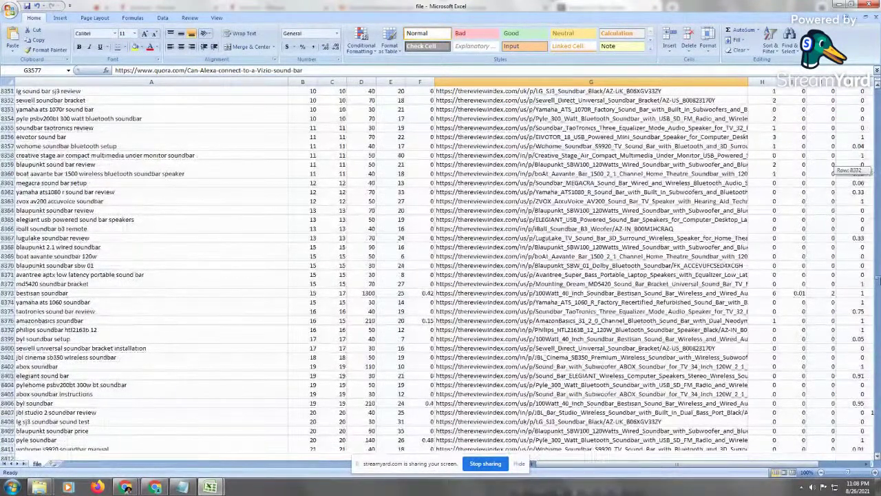
pyautogui.moveTo(878, 279); pyautogui.dragTo(877, 304)
pyautogui.click(544, 265)
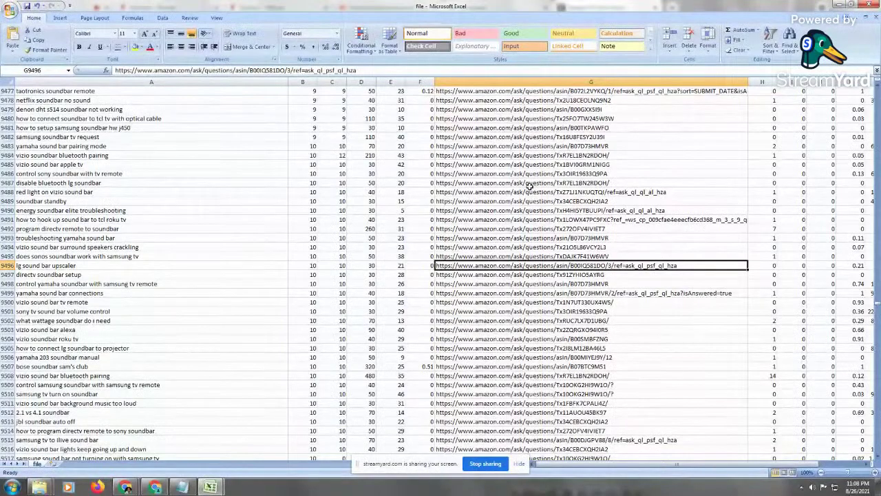
pyautogui.press('pageup')
pyautogui.press('pageup')
pyautogui.press('pageup')
pyautogui.press('pageup')
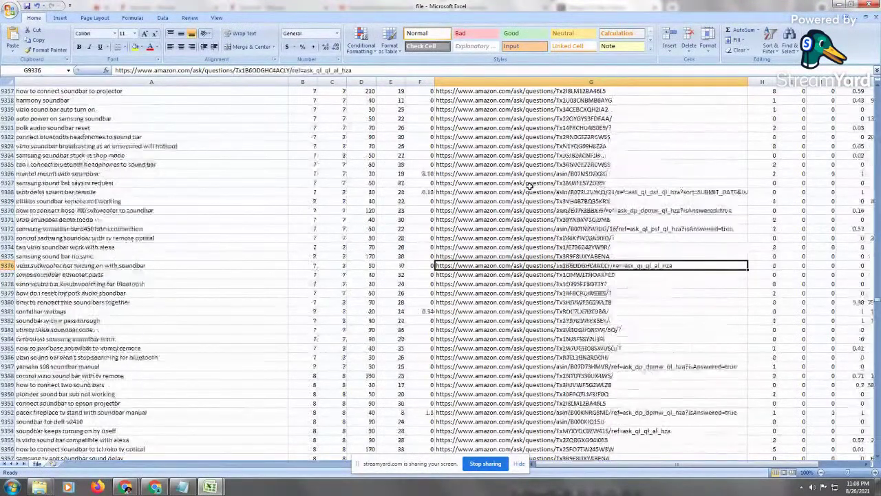
pyautogui.press('pageup')
pyautogui.press('pageup')
pyautogui.press('pageup')
pyautogui.press('pageup')
pyautogui.press('pageup')
pyautogui.press('pageup')
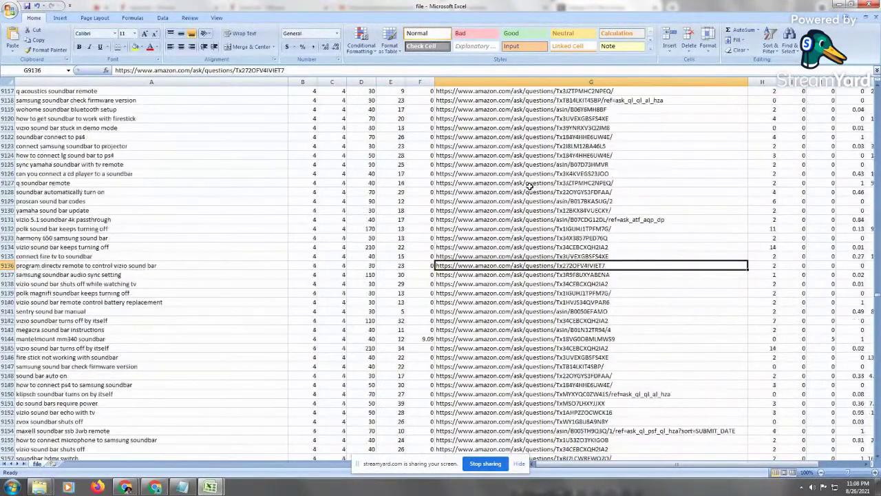
pyautogui.press('pageup')
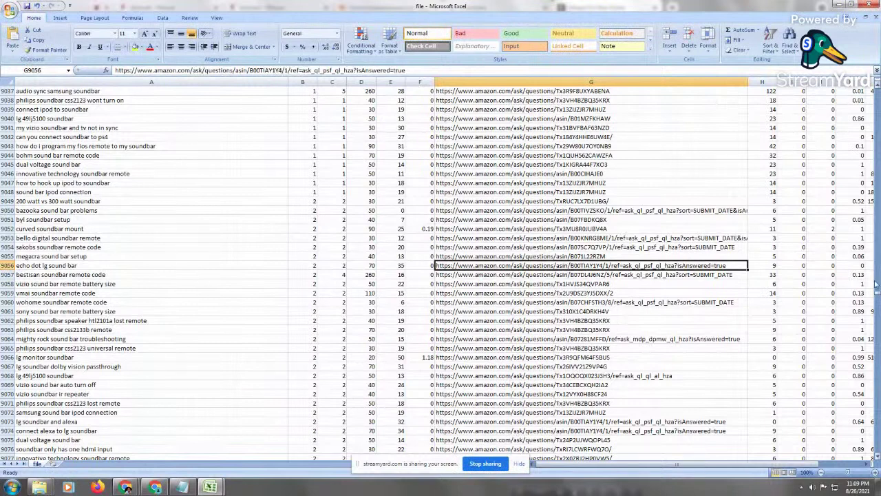
# Move down to the amazon.com search-page rows around row 10400 and inspect the hdmi-arc-soundbar URL
pyautogui.moveTo(878, 295); pyautogui.dragTo(879, 294)
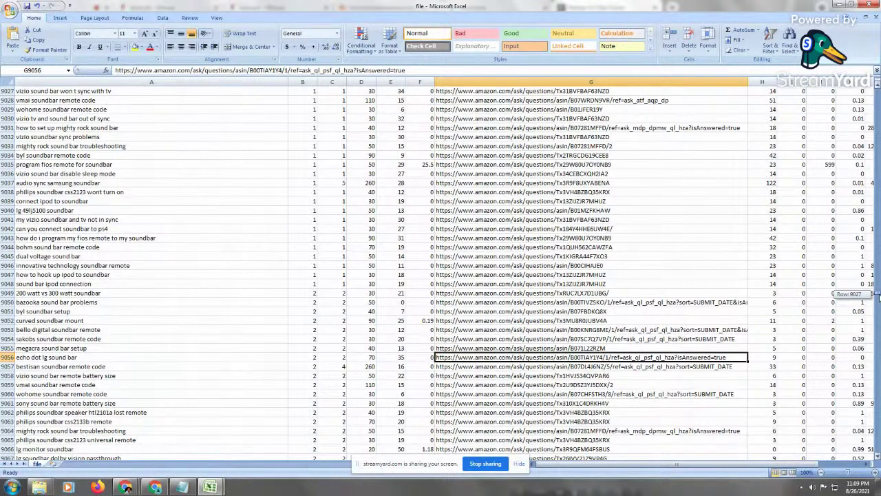
pyautogui.moveTo(879, 295); pyautogui.dragTo(879, 306)
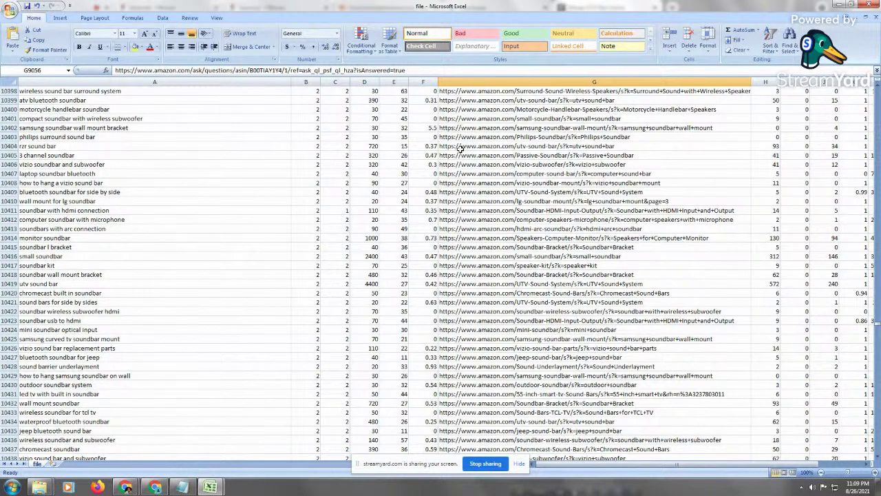
pyautogui.click(560, 228)
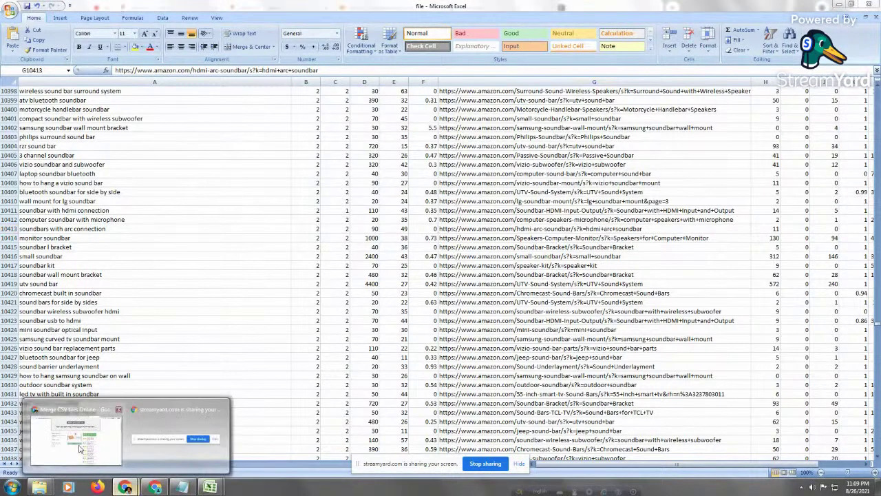
# Switch to Chrome, try to reopen Flikover in the second Semrush tab, and return to the Merge CSV page
pyautogui.click(125, 488)
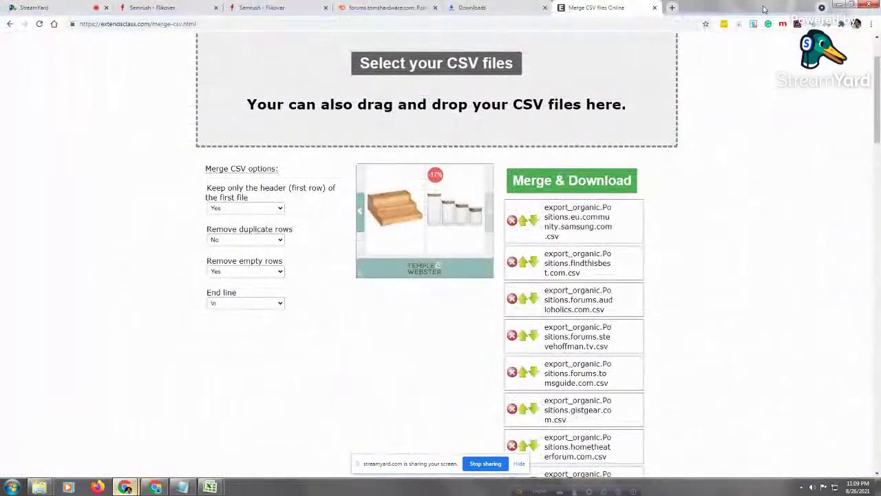
pyautogui.click(274, 6)
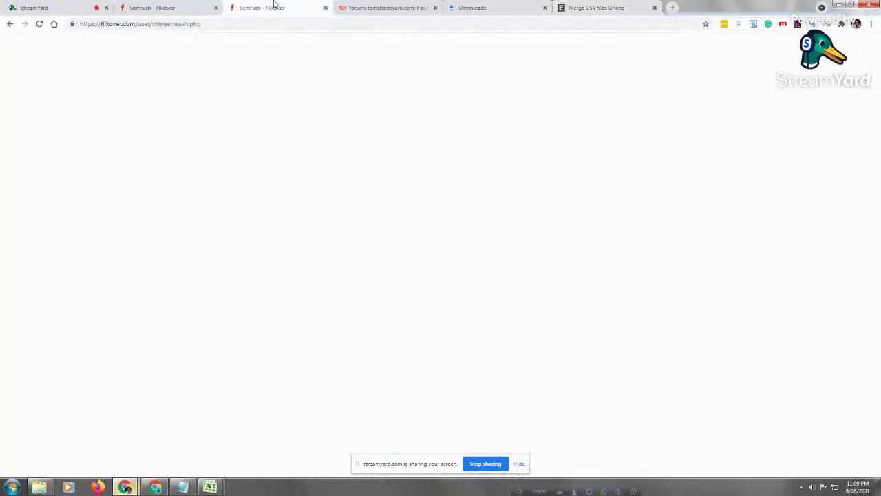
pyautogui.click(155, 46)
pyautogui.click(146, 81)
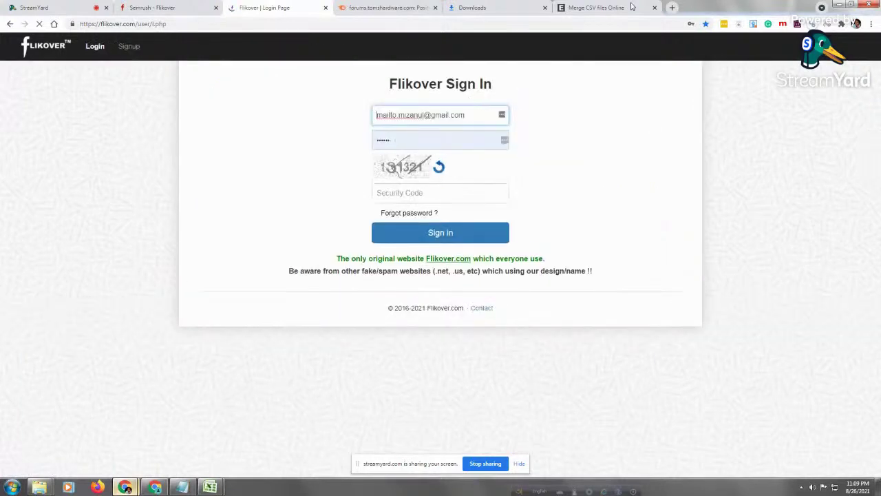
pyautogui.click(596, 8)
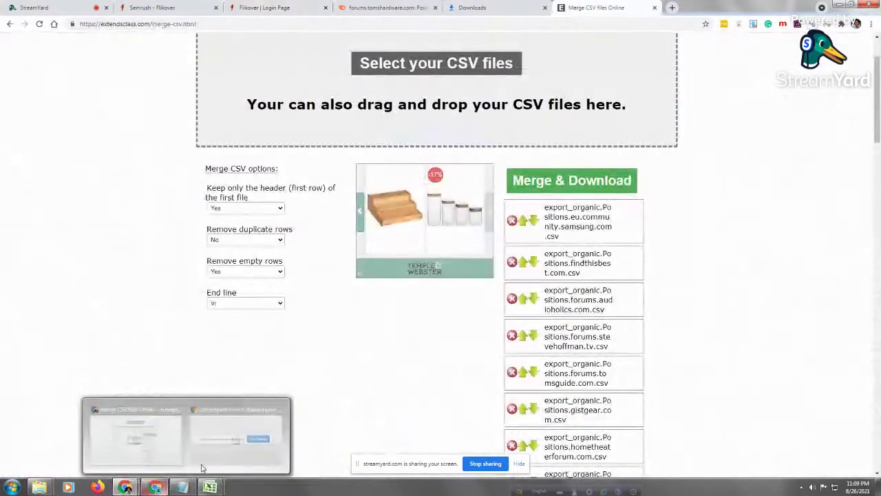
pyautogui.click(290, 443)
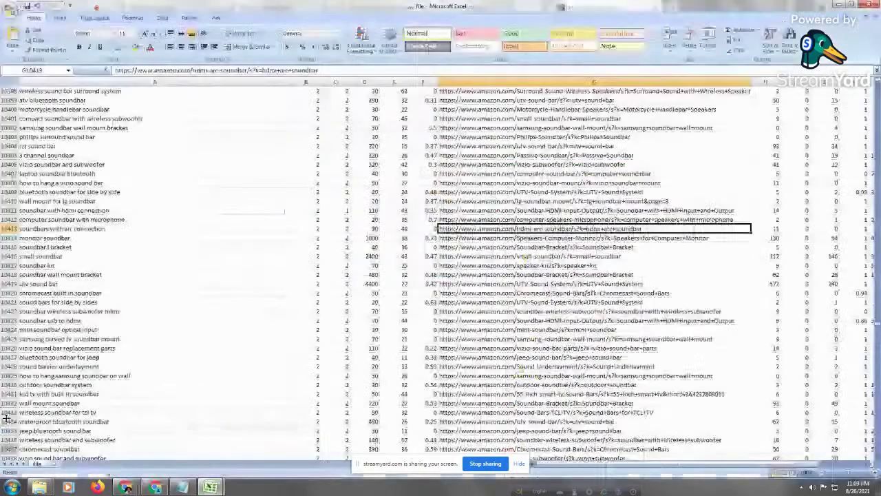
pyautogui.moveTo(125, 487)
pyautogui.click(79, 444)
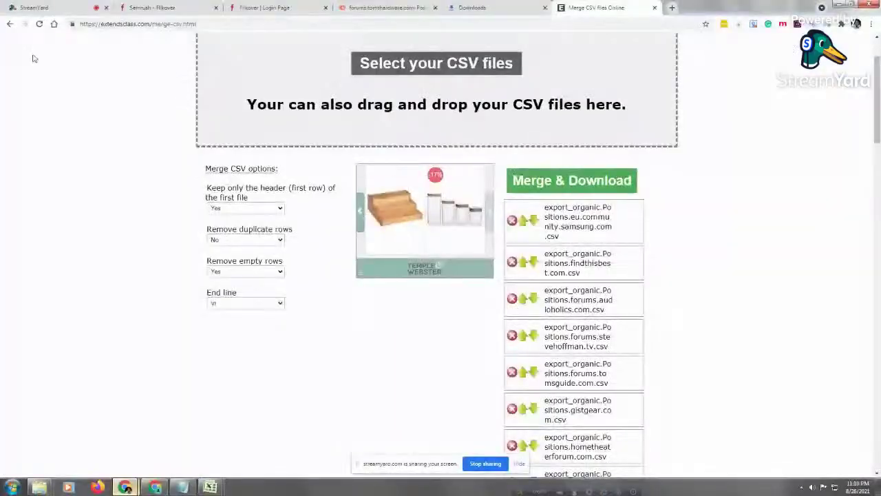
# Switch to the StreamYard broadcast, read the latest viewer comments and stop the screen share
pyautogui.click(34, 7)
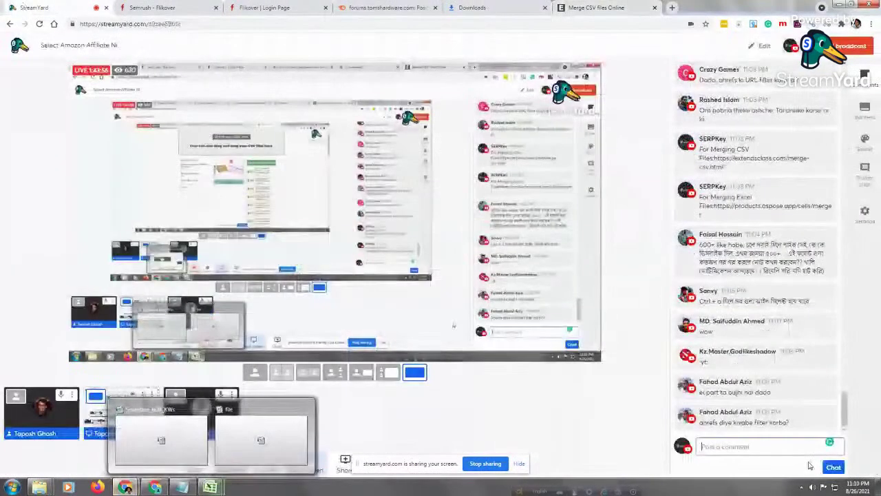
pyautogui.click(728, 446)
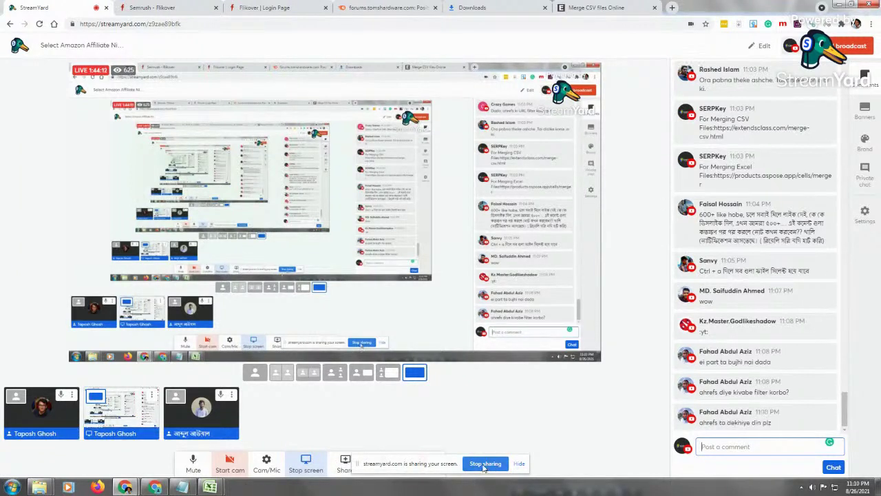
pyautogui.click(486, 465)
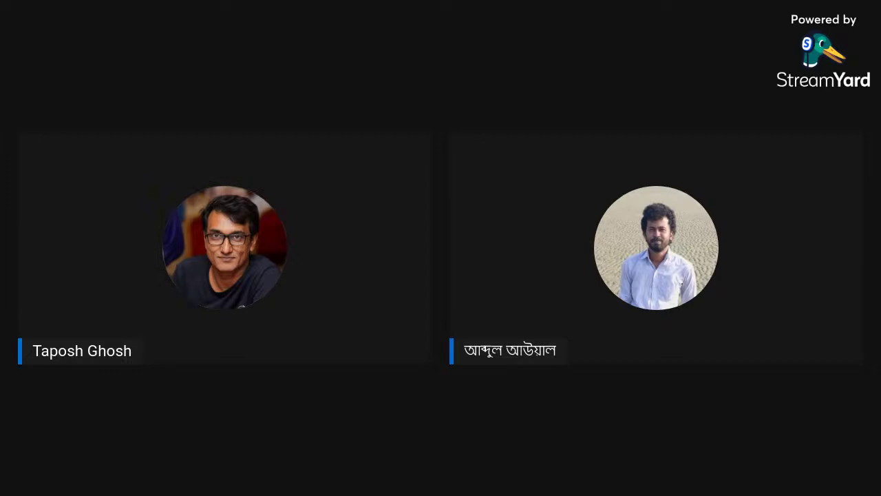
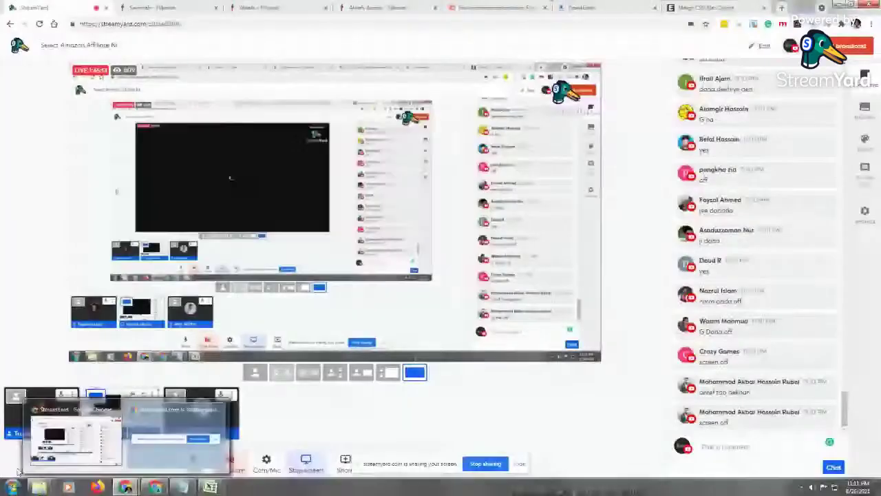
# Check the Ahrefs Access page, then load amazon.com in the tab that holds the Merge CSV page
pyautogui.click(366, 5)
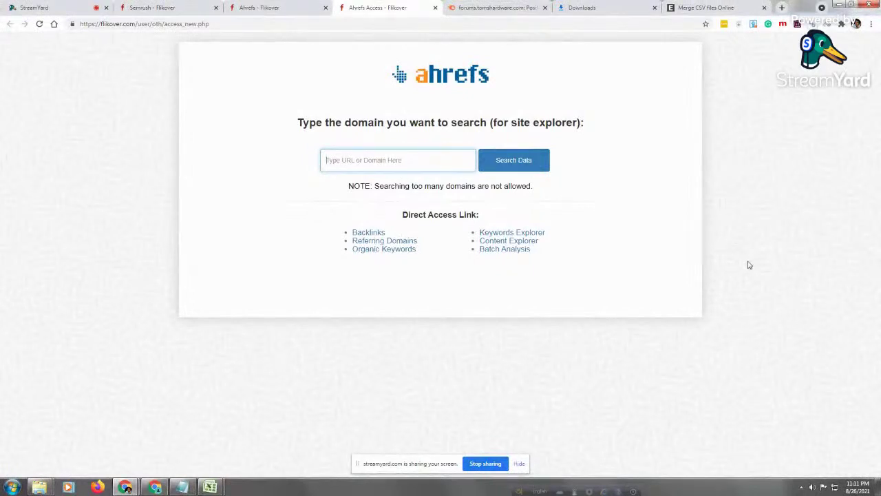
pyautogui.click(715, 5)
pyautogui.click(223, 24)
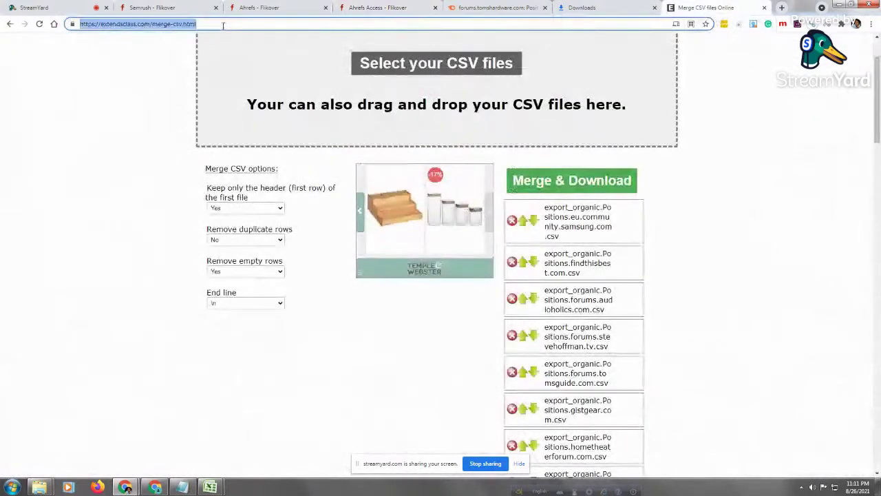
pyautogui.write('amazo')
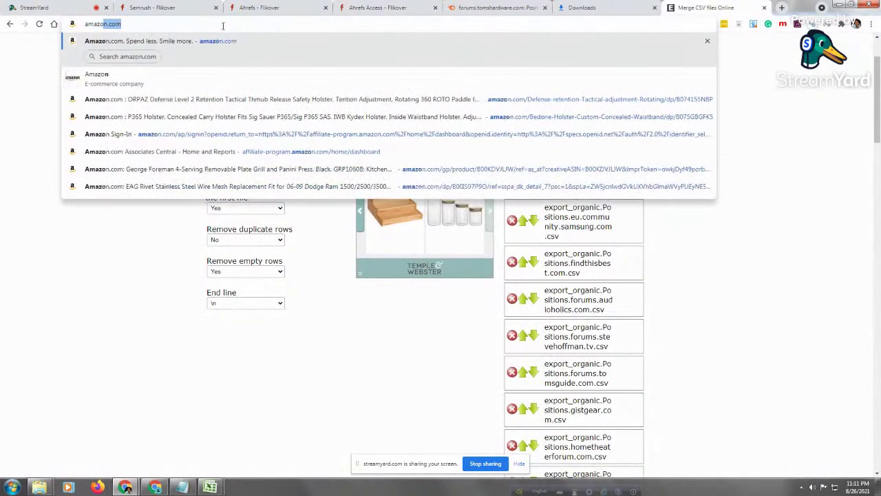
pyautogui.write('n.com')
pyautogui.press('Return')
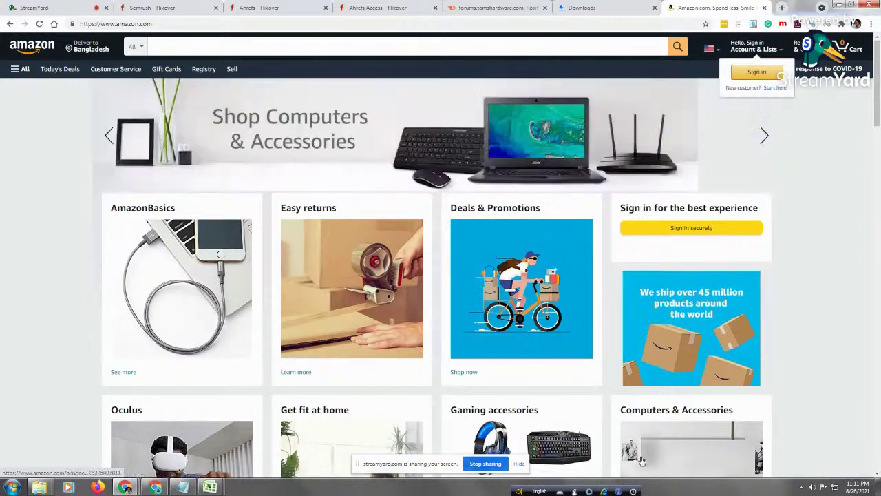
pyautogui.rightClick(182, 27)
pyautogui.hotkey('ctrl', 'c')
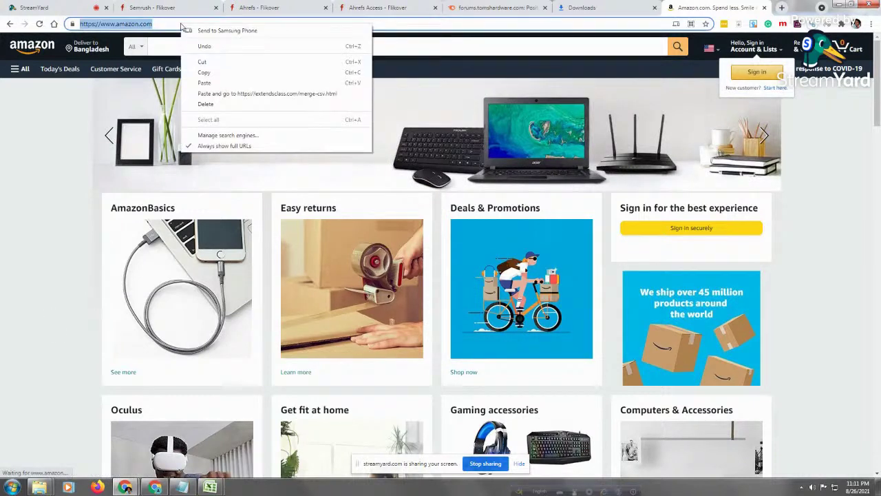
pyautogui.click(204, 73)
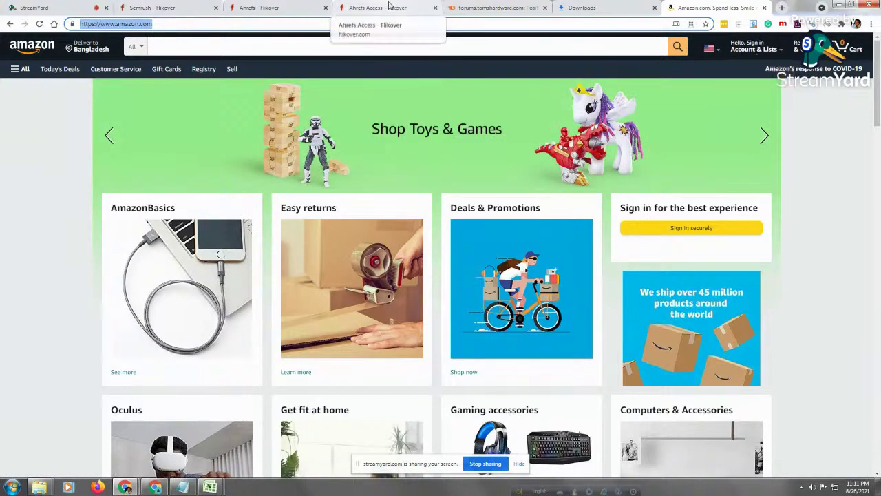
pyautogui.click(500, 7)
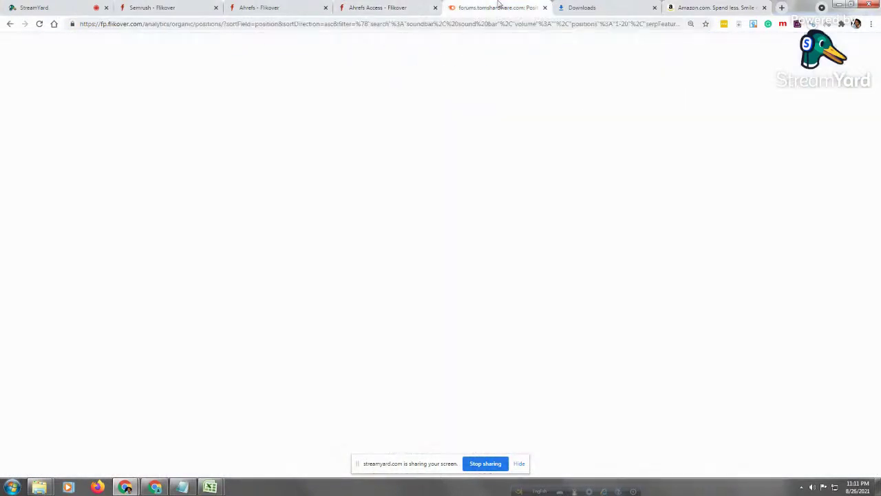
pyautogui.click(385, 8)
pyautogui.rightClick(387, 154)
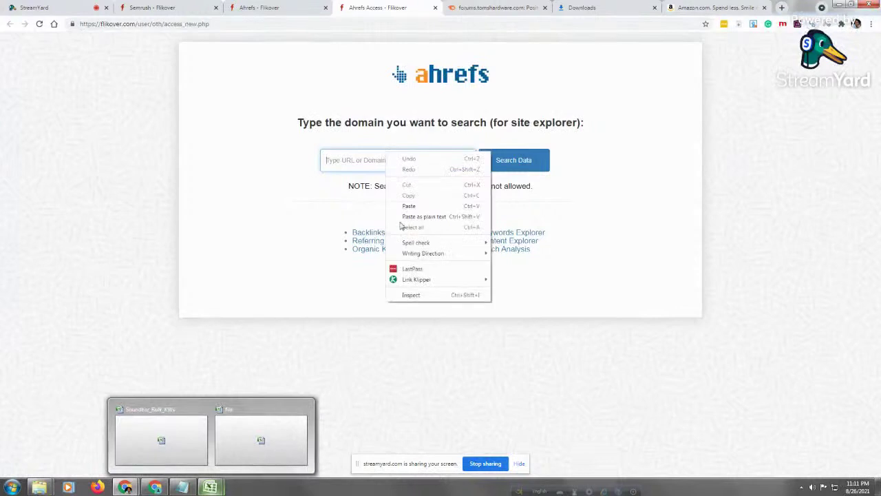
pyautogui.click(403, 206)
pyautogui.click(531, 161)
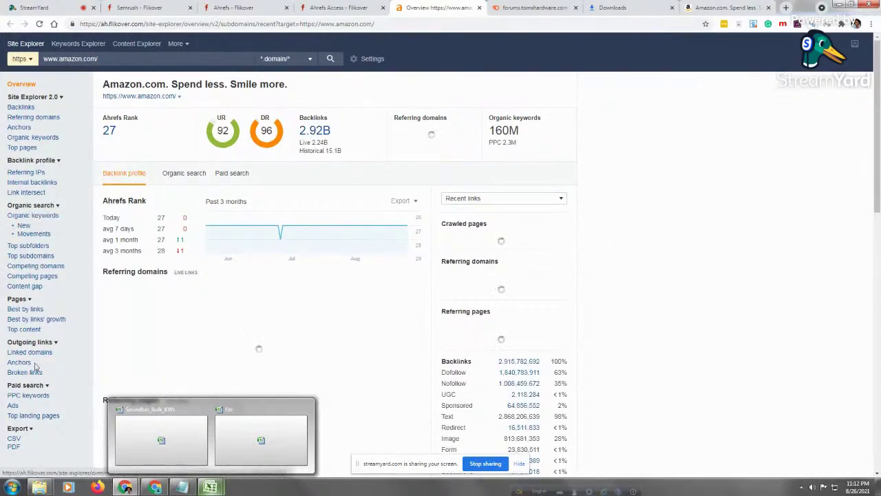
pyautogui.click(31, 217)
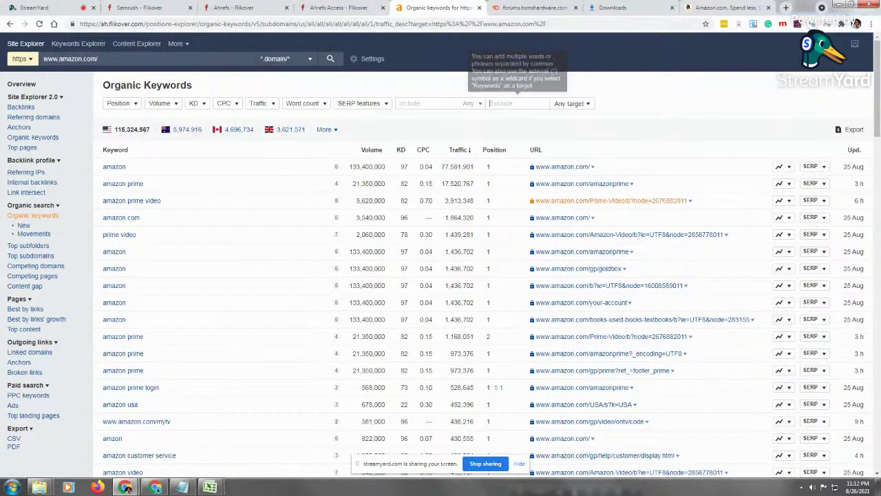
# Copy the negative terms line, from amazon and walmart through forum and near me, out of the Sites_Need_to_Consider Notepad file
pyautogui.moveTo(210, 489)
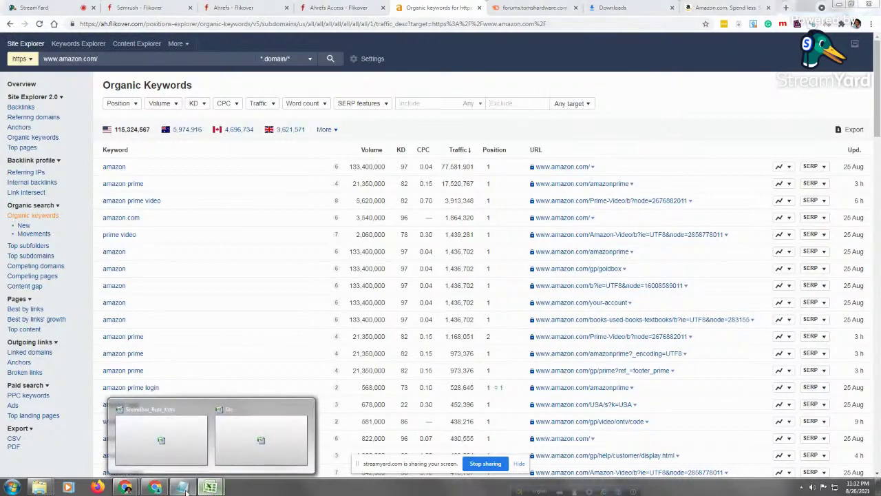
pyautogui.click(181, 486)
pyautogui.click(397, 177)
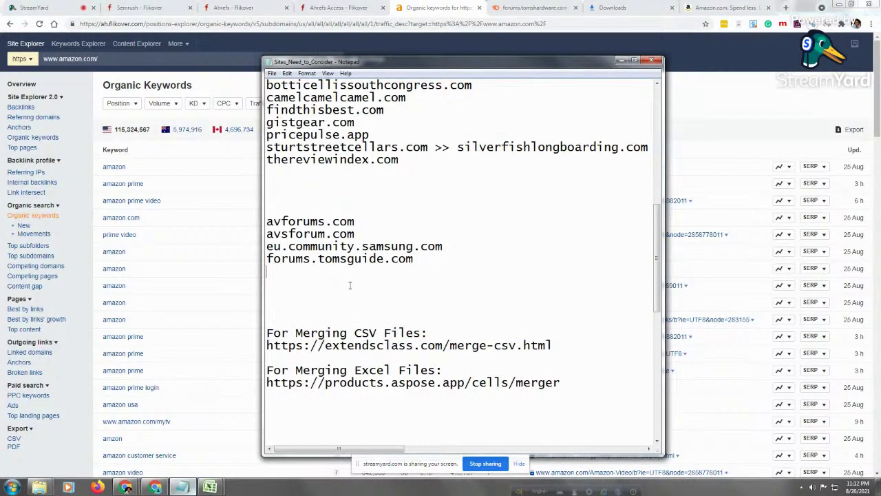
pyautogui.scroll(6, 350, 285)
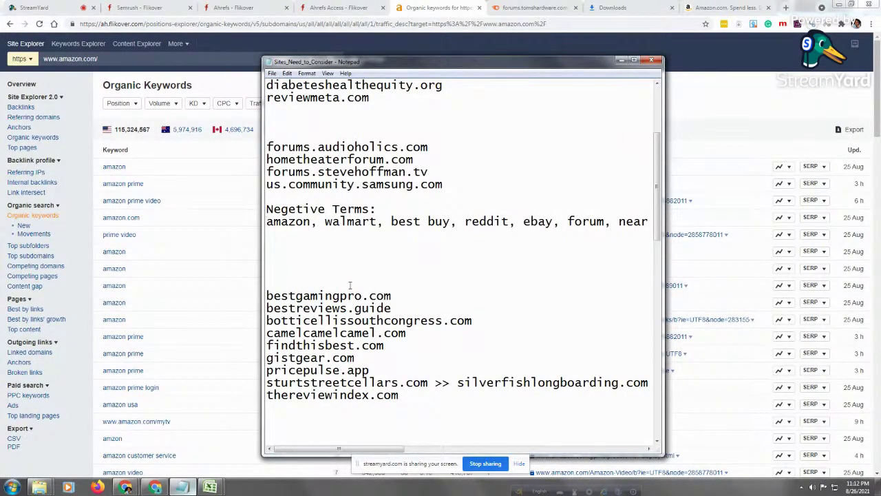
pyautogui.moveTo(267, 221); pyautogui.dragTo(648, 221)
pyautogui.rightClick(435, 223)
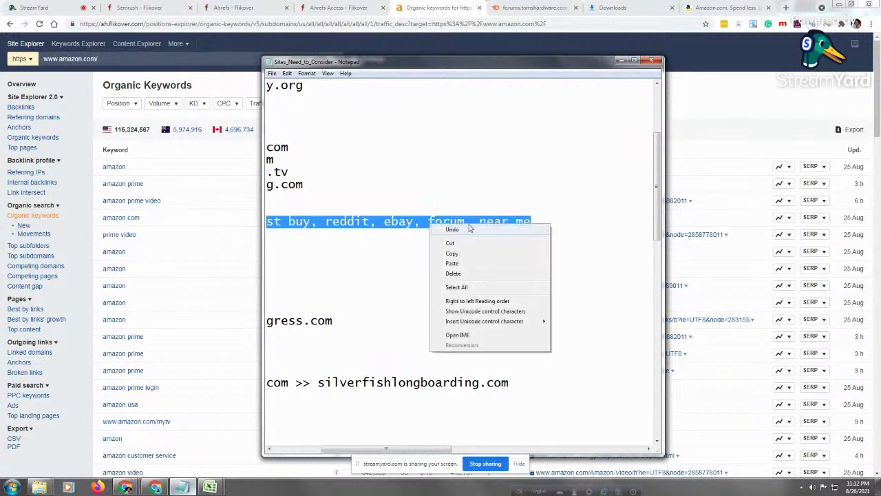
pyautogui.click(457, 253)
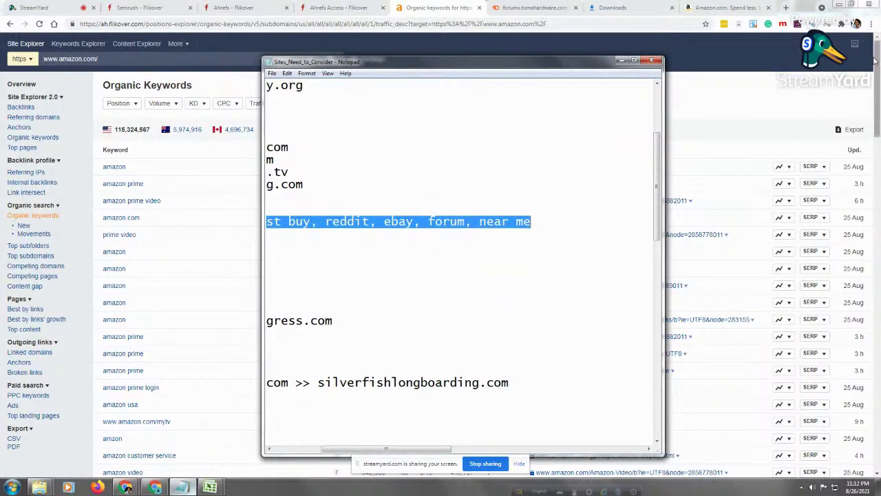
# Paste the copied negative terms into the exclude filter of the Amazon organic keywords report
pyautogui.hotkey('alt', 'Tab')
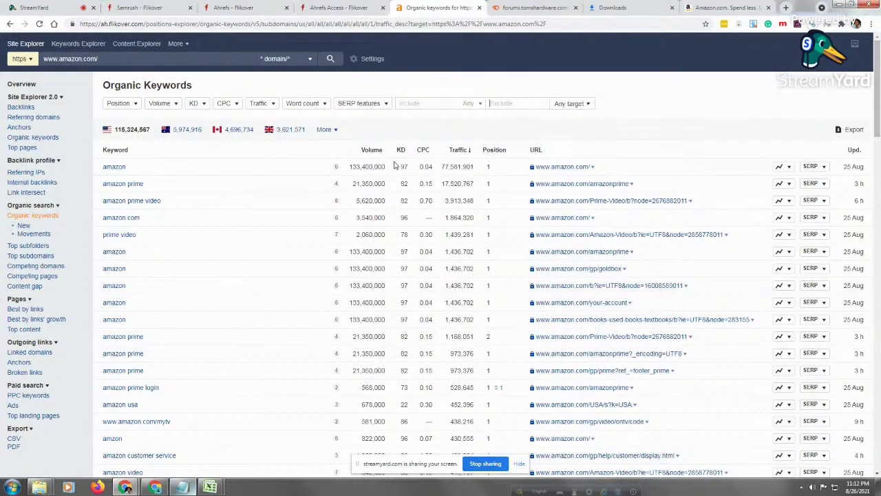
pyautogui.rightClick(508, 102)
pyautogui.click(519, 155)
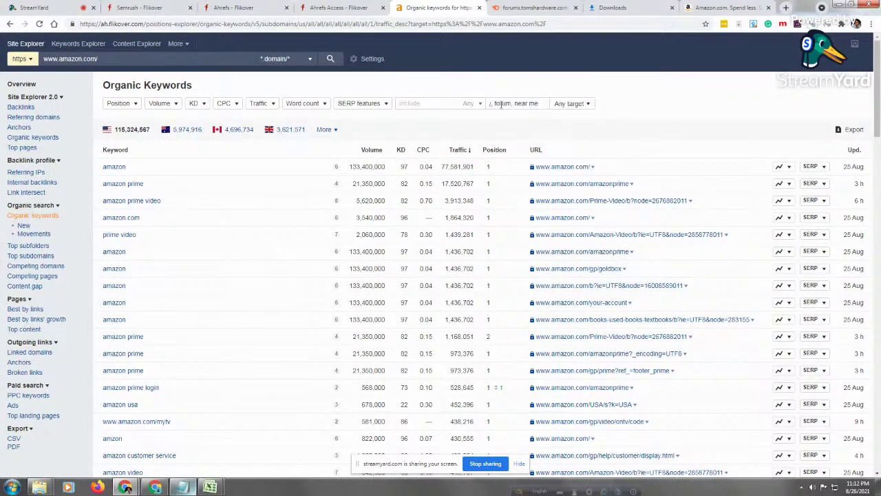
pyautogui.press('Home')
# Try to limit the exclusion to keywords by leaving URLs out of the filter target
pyautogui.click(573, 103)
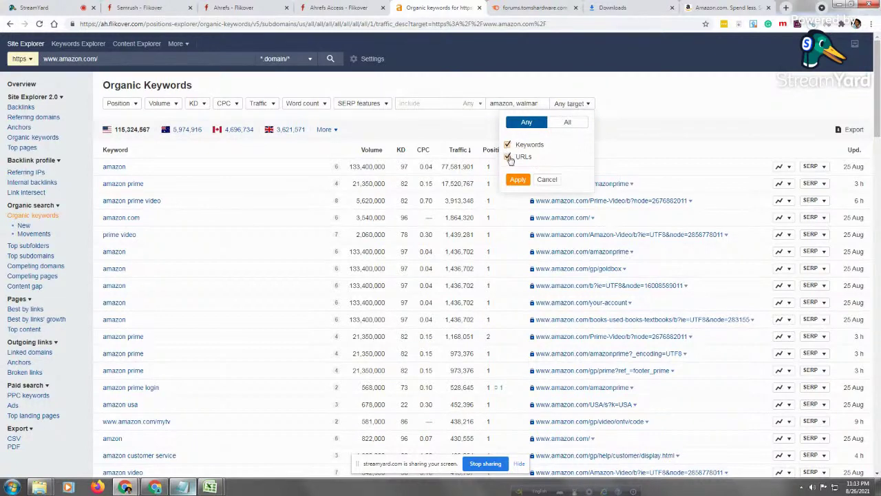
pyautogui.click(503, 103)
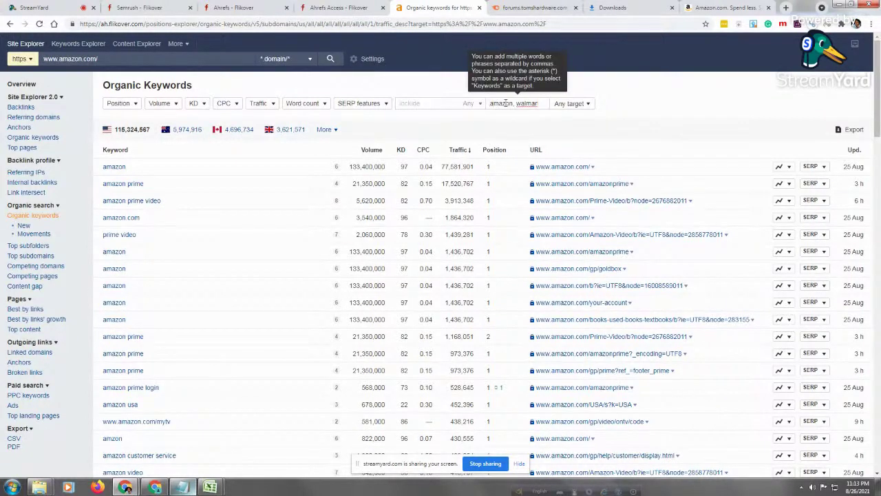
pyautogui.write(', forum, near me')
pyautogui.click(557, 104)
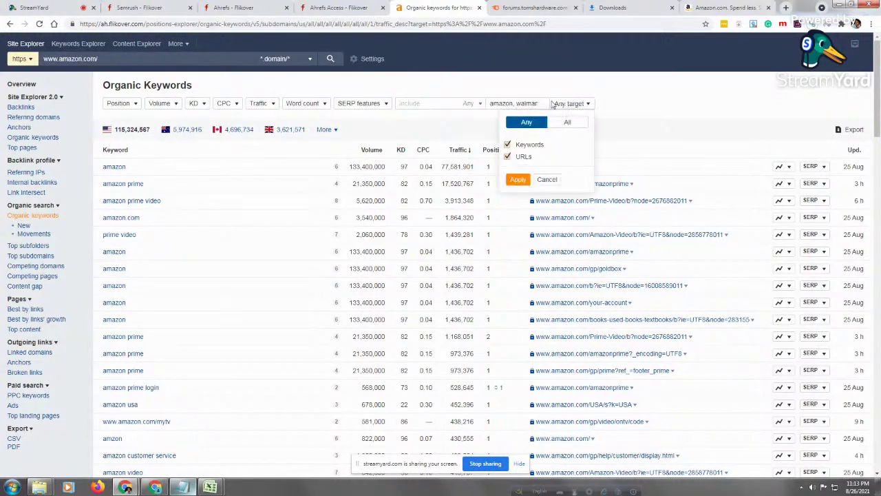
pyautogui.click(523, 157)
pyautogui.click(518, 180)
# Clear all negative terms from the exclude filter
pyautogui.tripleClick(509, 104)
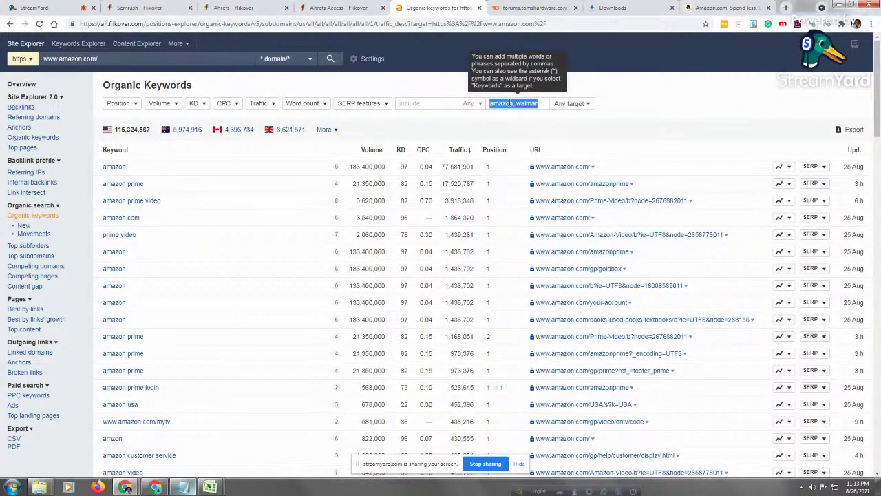
pyautogui.press('BackSpace')
pyautogui.click(431, 103)
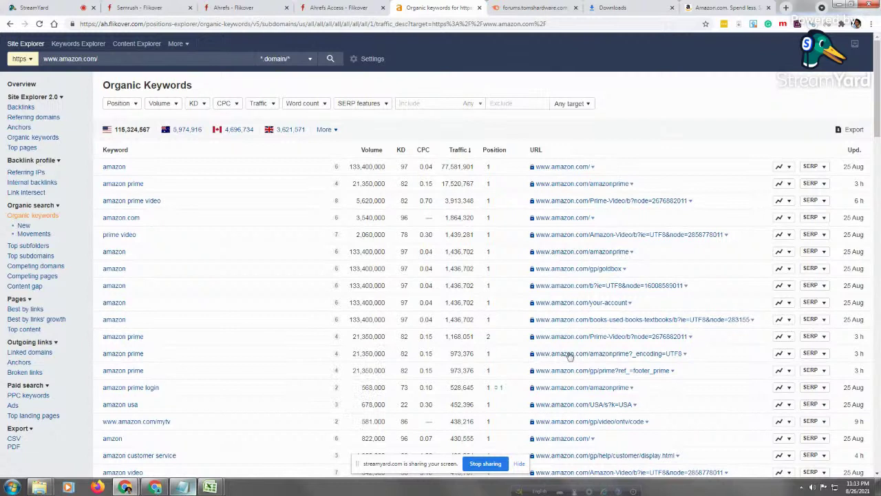
# Enable URLs alongside Keywords as the filter target and enter s?k= as an include term
pyautogui.click(566, 104)
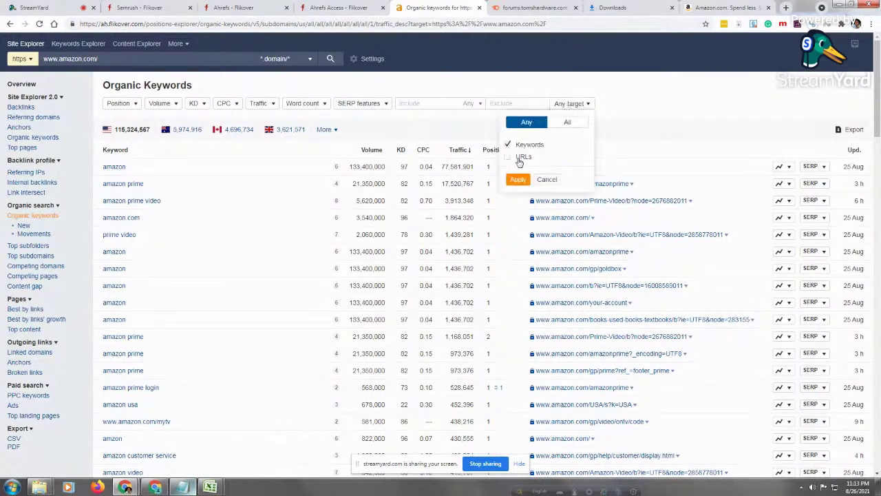
pyautogui.click(516, 158)
pyautogui.click(421, 102)
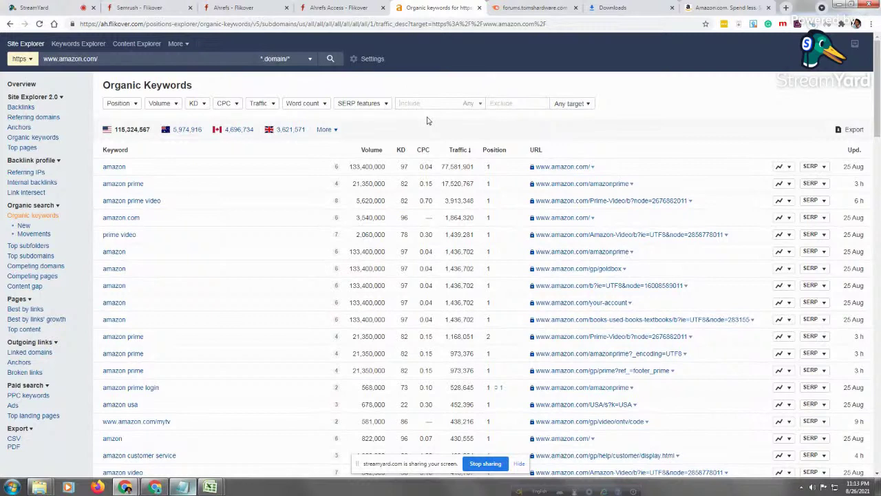
pyautogui.write('s')
pyautogui.write('=')
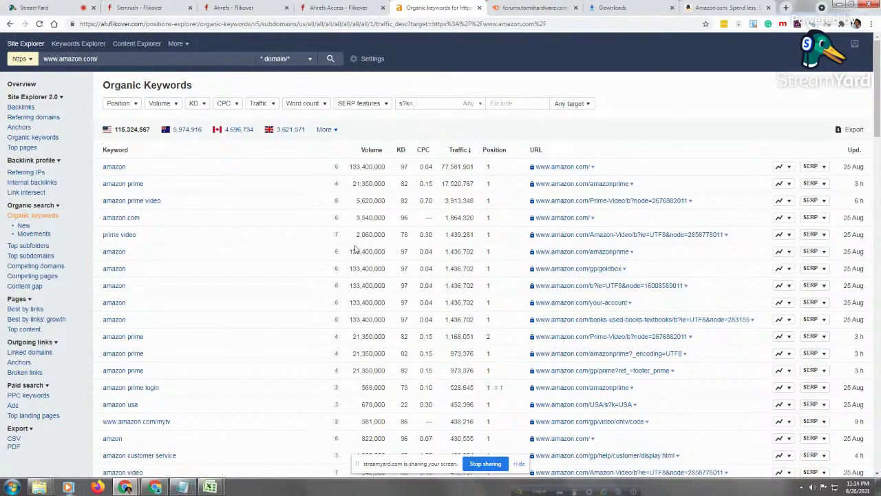
pyautogui.click(568, 103)
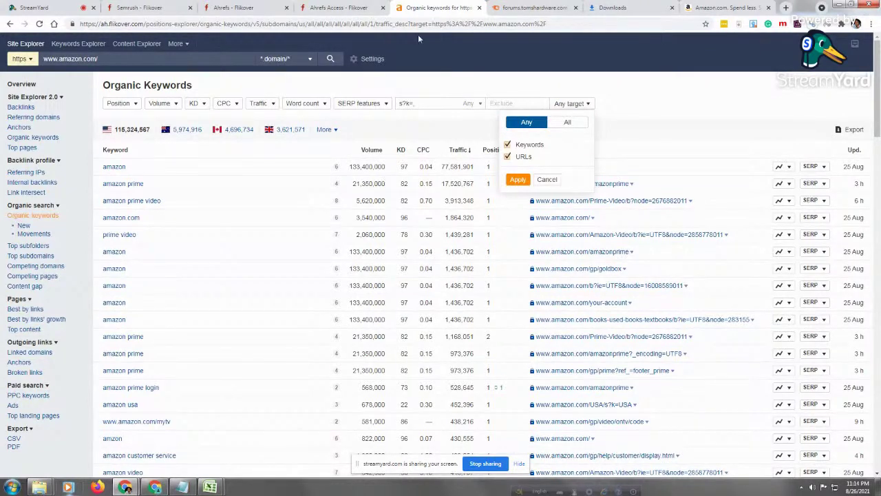
pyautogui.click(647, 102)
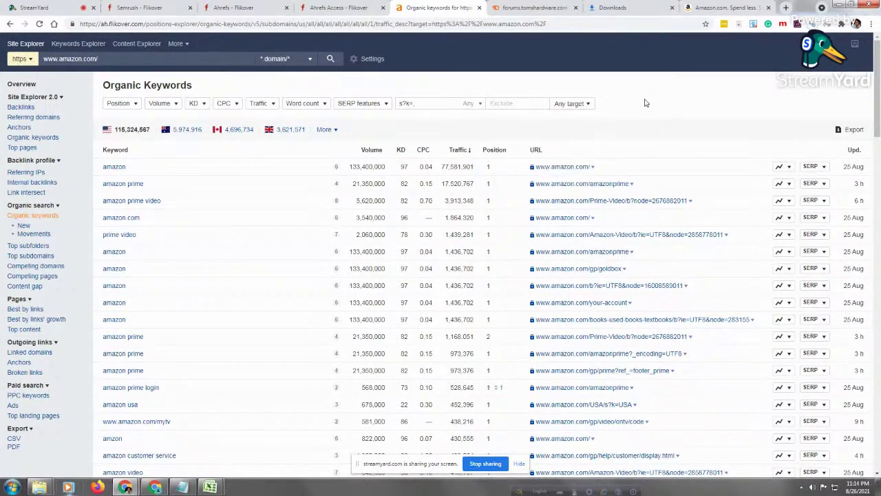
# Replace the include filter's term with soundbar, soundbars, sound bar, sound bars
pyautogui.click(426, 105)
pyautogui.write('sounba, soundbars')
pyautogui.hotkey('ctrl', 'shift', 'Left')
pyautogui.hotkey('ctrl', 'shift', 'Left')
pyautogui.hotkey('ctrl', 'shift', 'Left')
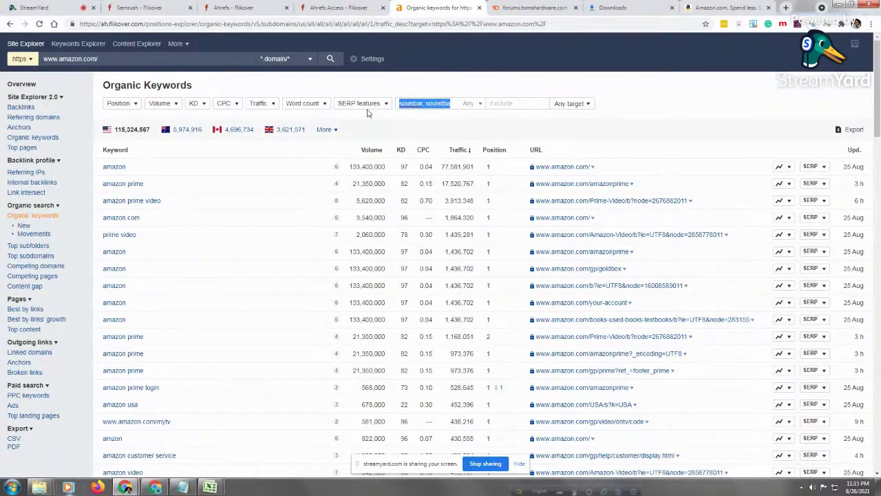
pyautogui.press('End')
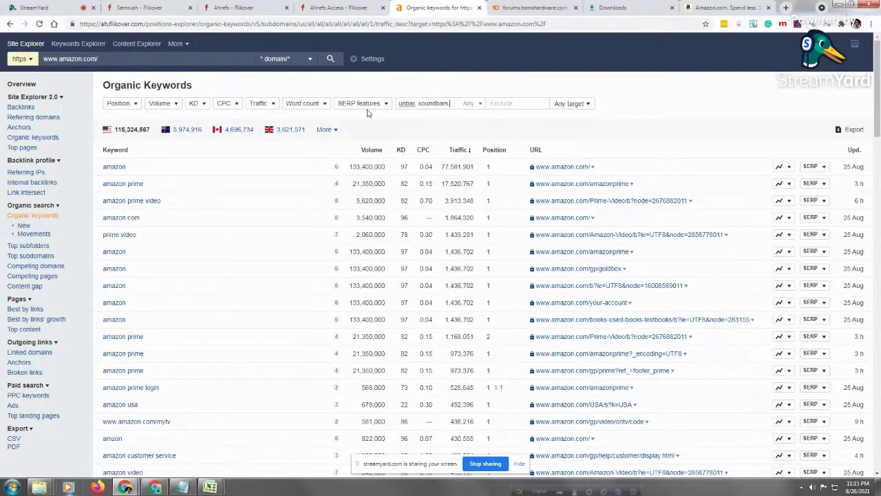
pyautogui.press('BackSpace')
pyautogui.press('BackSpace')
pyautogui.moveTo(413, 153)
pyautogui.write('b')
pyautogui.press('BackSpace')
pyautogui.write('d')
pyautogui.write(', soundbars')
pyautogui.press('Home')
pyautogui.press('Right')
pyautogui.press('Right')
pyautogui.press('Right')
pyautogui.press('Right')
pyautogui.press('Right')
pyautogui.press('Right')
pyautogui.press('Right')
pyautogui.press('Right')
pyautogui.write('s')
pyautogui.press('Right')
pyautogui.press('Right')
pyautogui.press('Right')
pyautogui.press('Delete')
pyautogui.write('bar')
pyautogui.write('bar')
pyautogui.press('BackSpace')
pyautogui.press('BackSpace')
pyautogui.press('BackSpace')
pyautogui.write(', sound bars')
pyautogui.press('Left')
pyautogui.press('Left')
pyautogui.press('Left')
pyautogui.press('Left')
pyautogui.press('Left')
pyautogui.press('Left')
pyautogui.press('Left')
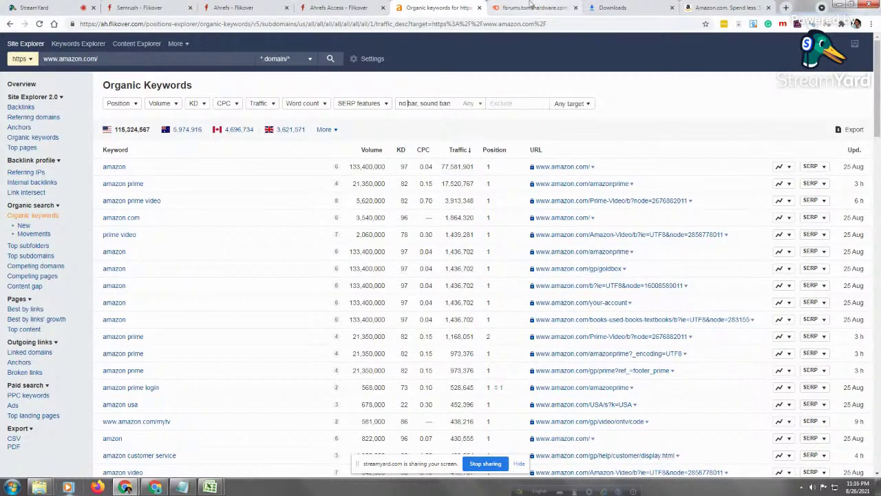
# Limit the filter target to Keywords by leaving URLs out, and apply the filter
pyautogui.click(576, 105)
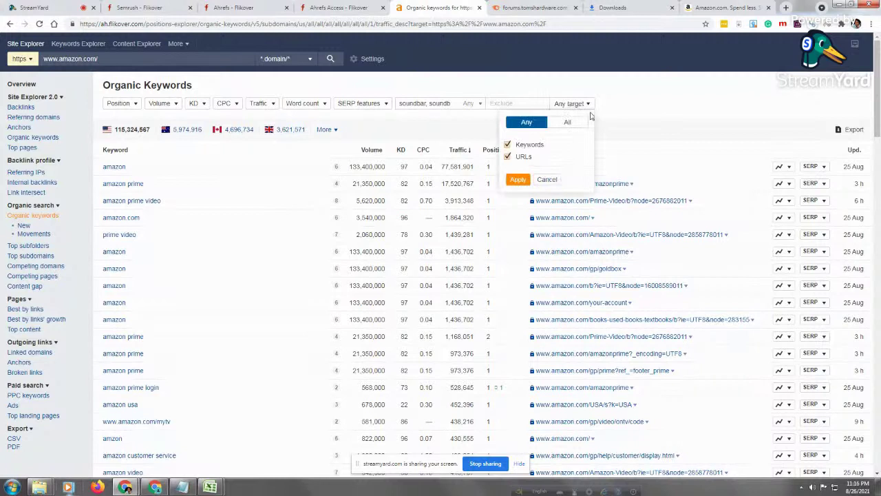
pyautogui.click(518, 157)
pyautogui.click(523, 182)
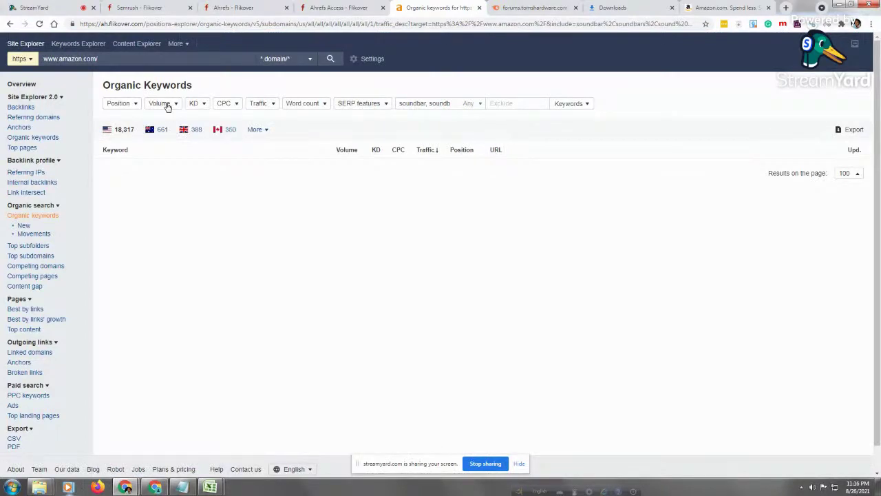
# Filter the organic keywords to ranking positions 1 to 20
pyautogui.click(117, 104)
pyautogui.write('1')
pyautogui.press('Tab')
pyautogui.write('20')
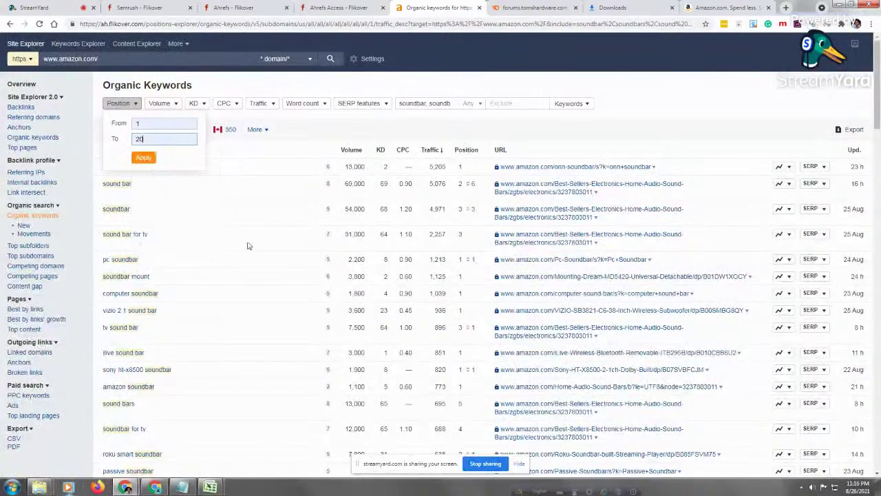
pyautogui.click(143, 157)
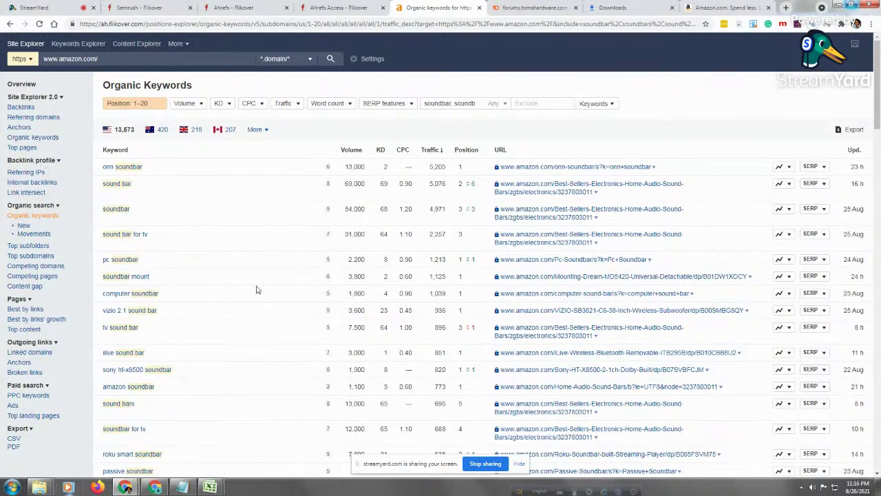
# Switch the SERP features filter to Exclude and try the Only linking to target option
pyautogui.click(391, 105)
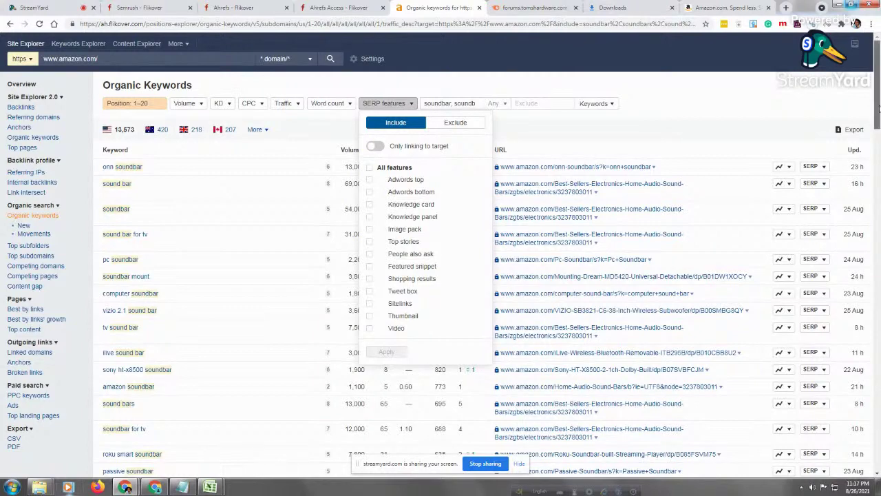
pyautogui.moveTo(878, 108); pyautogui.dragTo(879, 213)
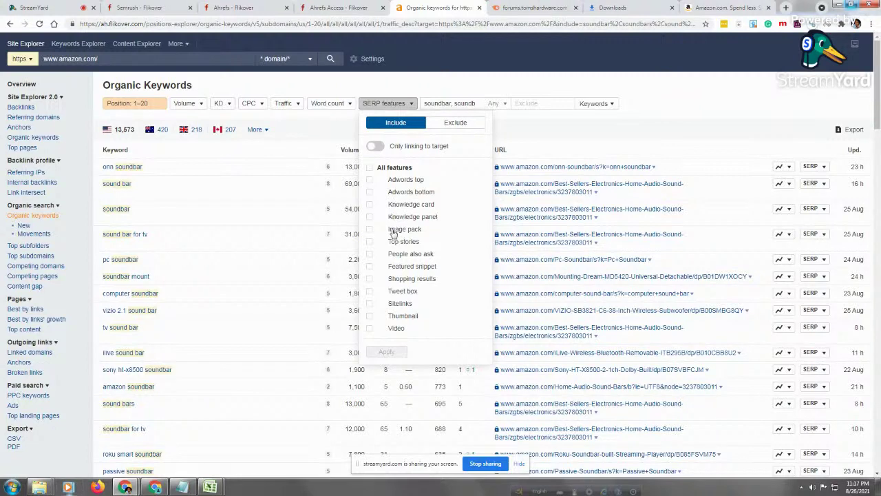
pyautogui.click(457, 124)
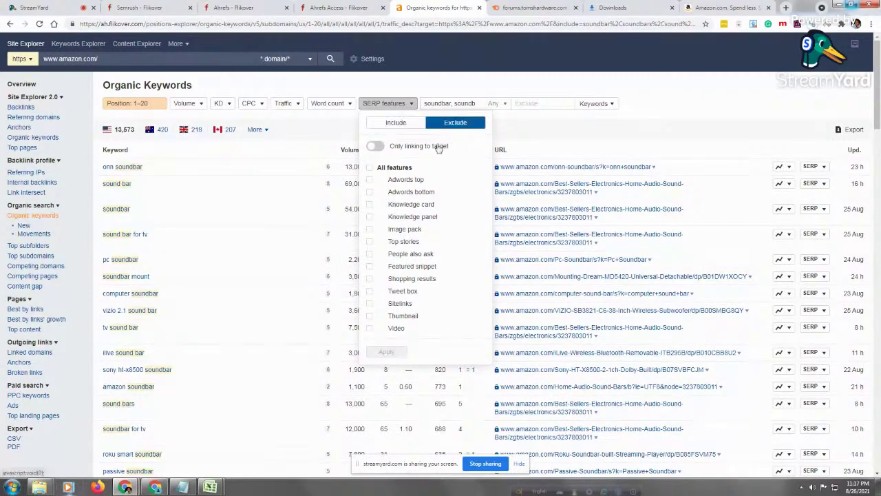
pyautogui.moveTo(438, 147); pyautogui.dragTo(434, 146)
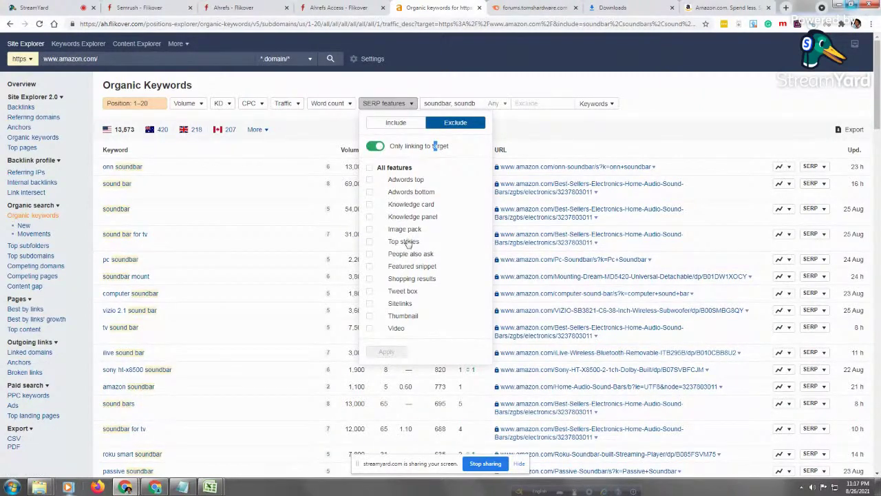
pyautogui.click(421, 146)
pyautogui.click(370, 147)
pyautogui.click(418, 147)
# Exclude the Image pack and Sitelinks SERP features and apply the filter
pyautogui.click(370, 228)
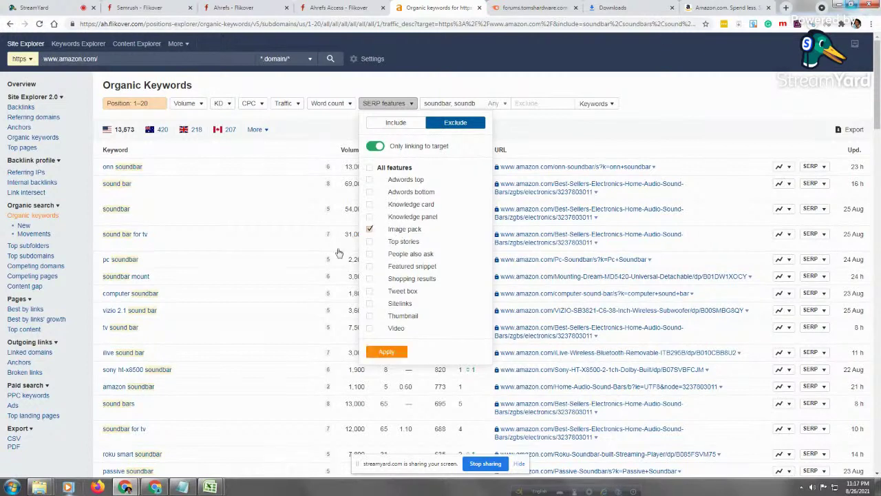
pyautogui.click(400, 234)
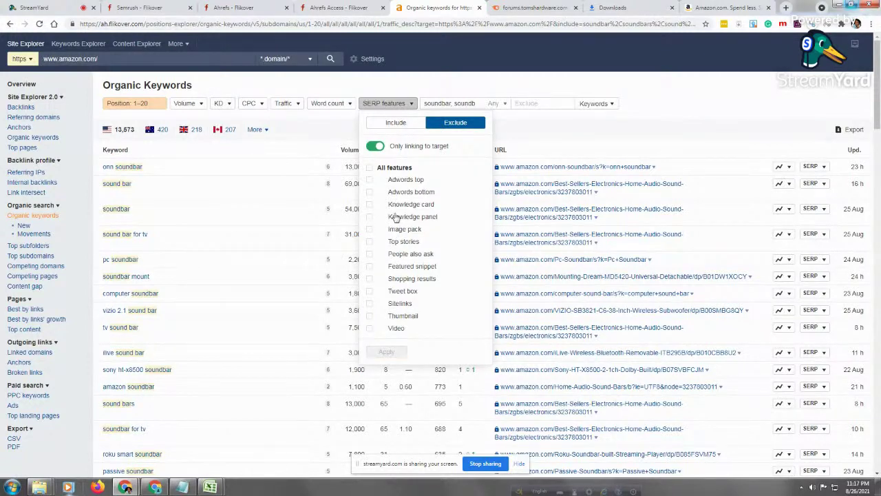
pyautogui.click(373, 146)
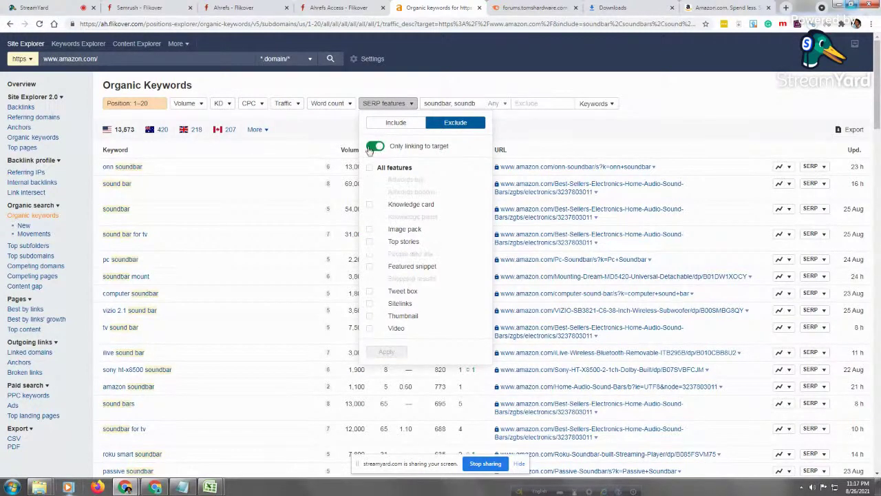
pyautogui.click(396, 234)
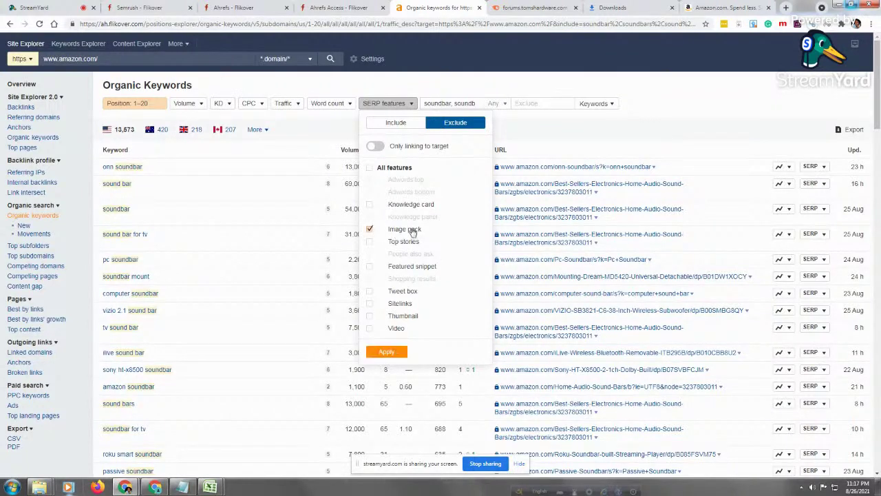
pyautogui.click(399, 307)
pyautogui.click(428, 148)
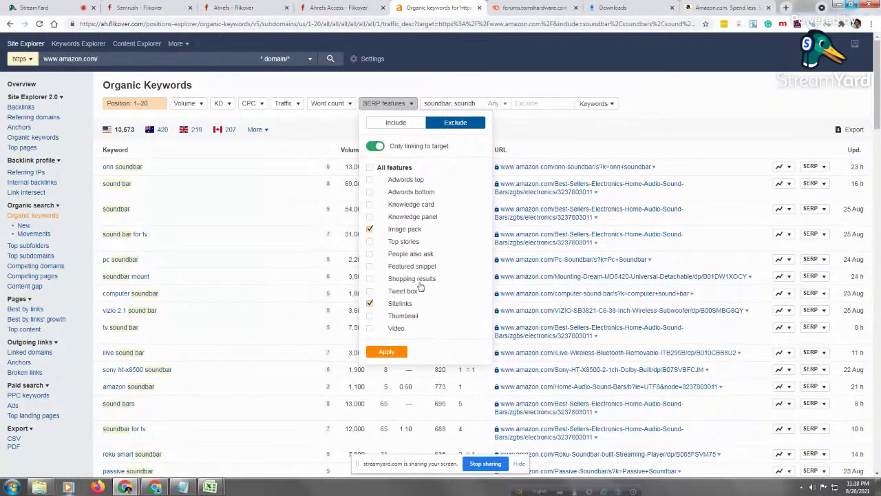
pyautogui.click(387, 352)
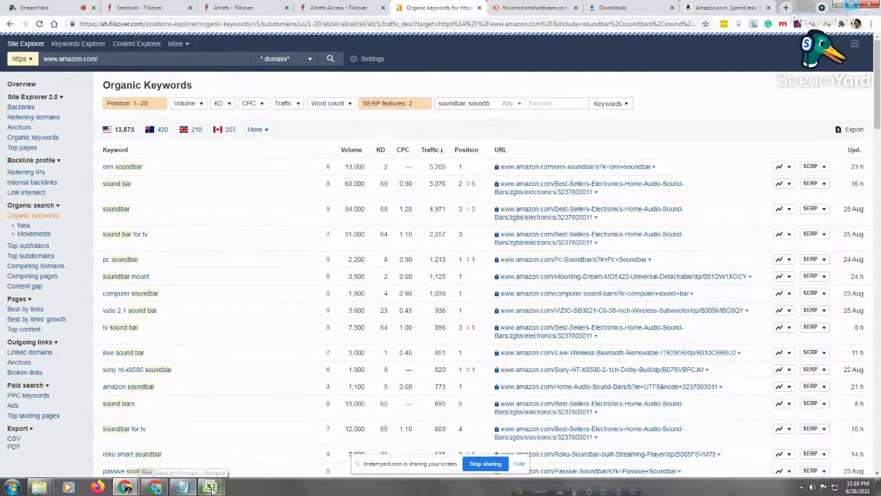
# Restrict the SERP feature exclusion to Only linking to target and reapply it
pyautogui.moveTo(210, 486)
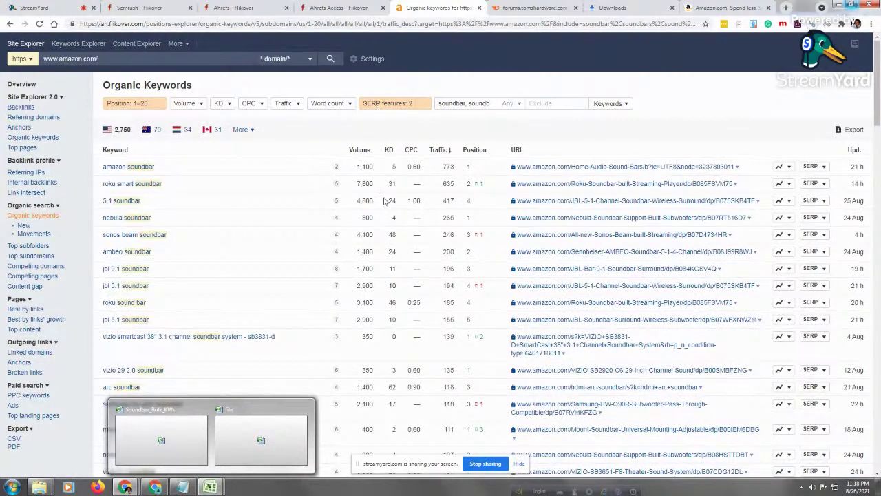
pyautogui.click(409, 108)
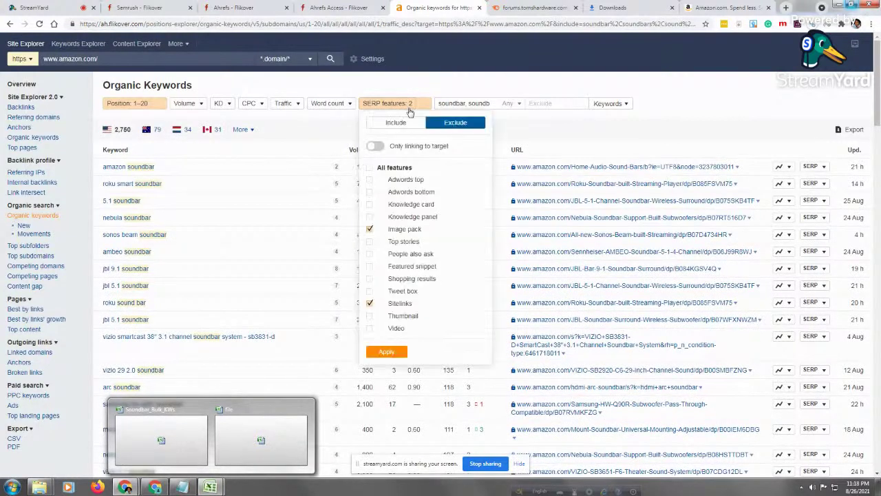
pyautogui.click(424, 148)
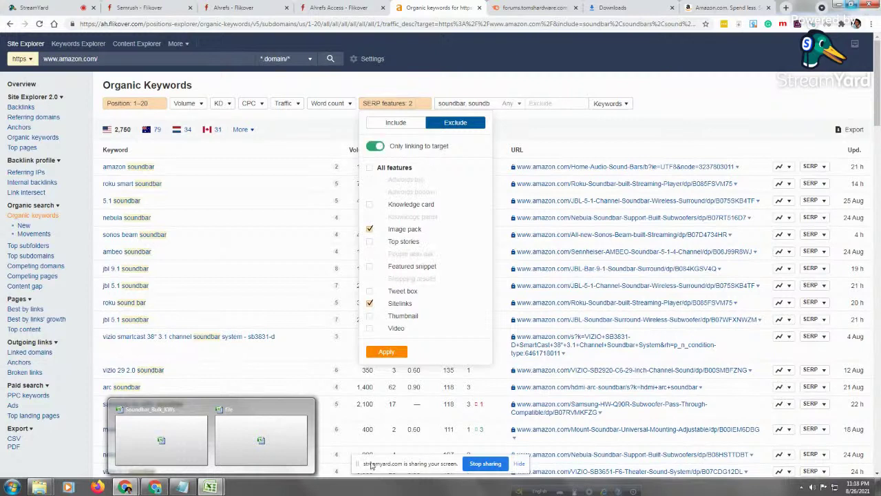
pyautogui.click(387, 352)
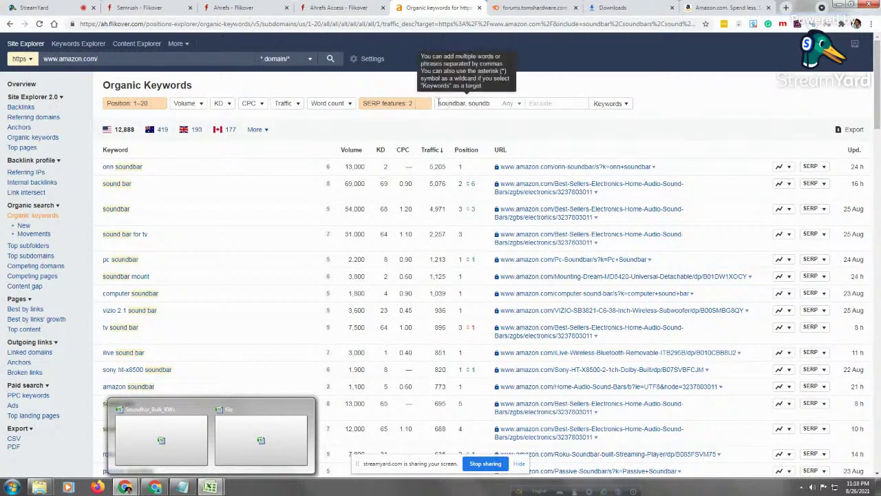
# Replace the include terms with s?k= and apply the filter to URLs only
pyautogui.moveTo(440, 103); pyautogui.dragTo(525, 123)
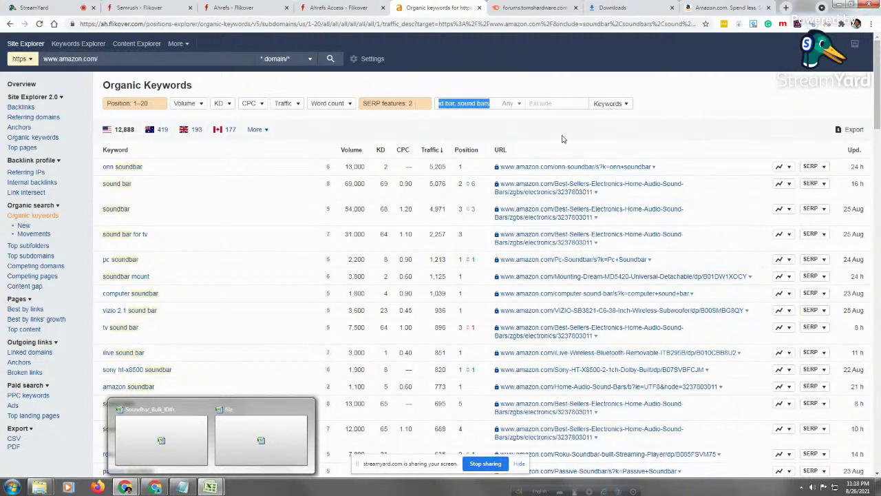
pyautogui.press('BackSpace')
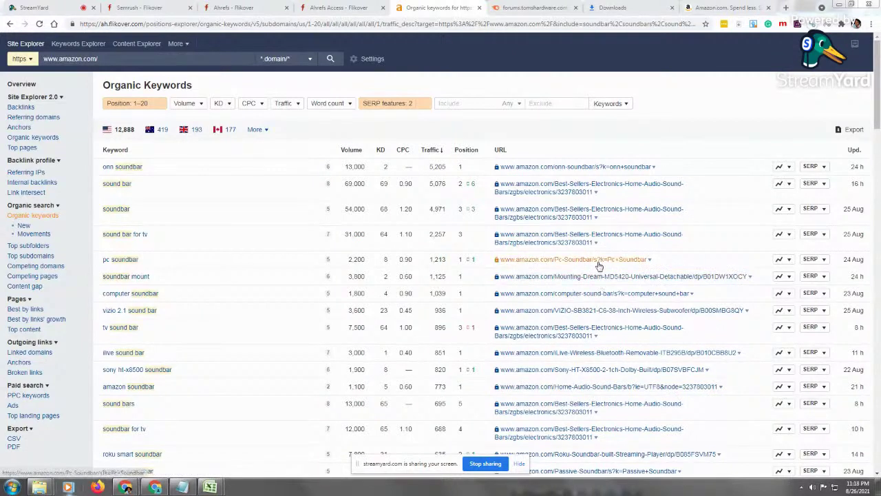
pyautogui.click(476, 103)
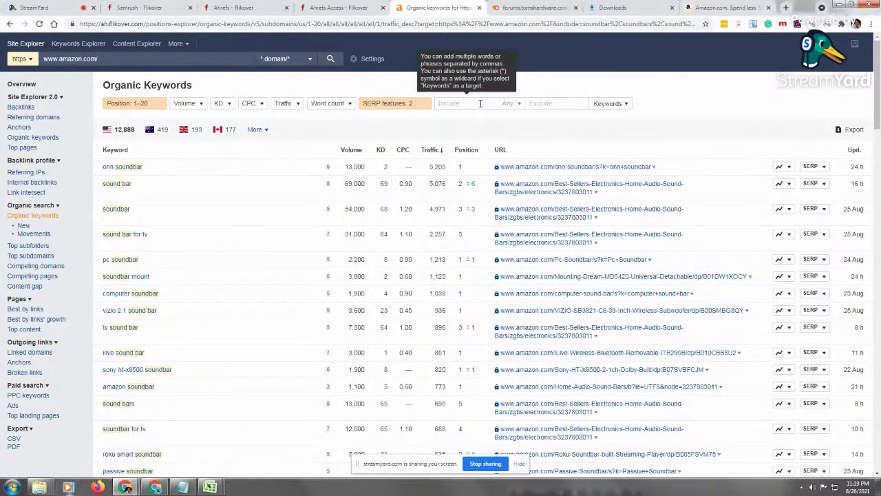
pyautogui.write('s')
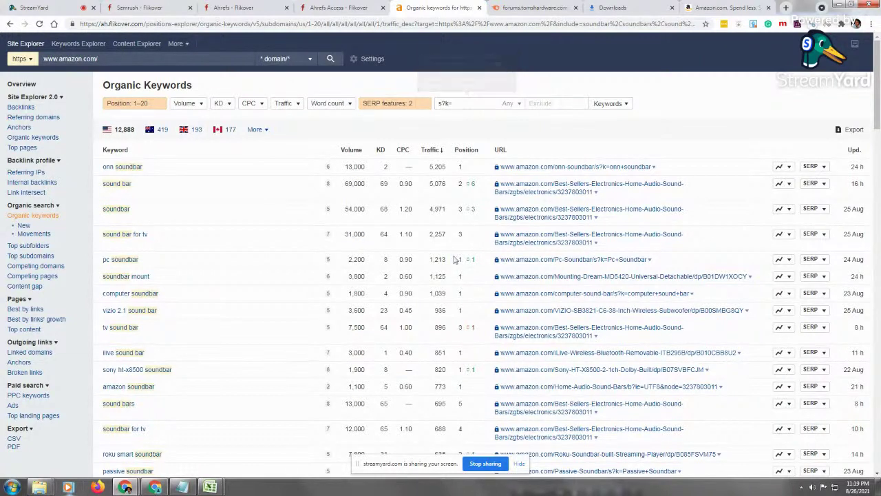
pyautogui.click(617, 104)
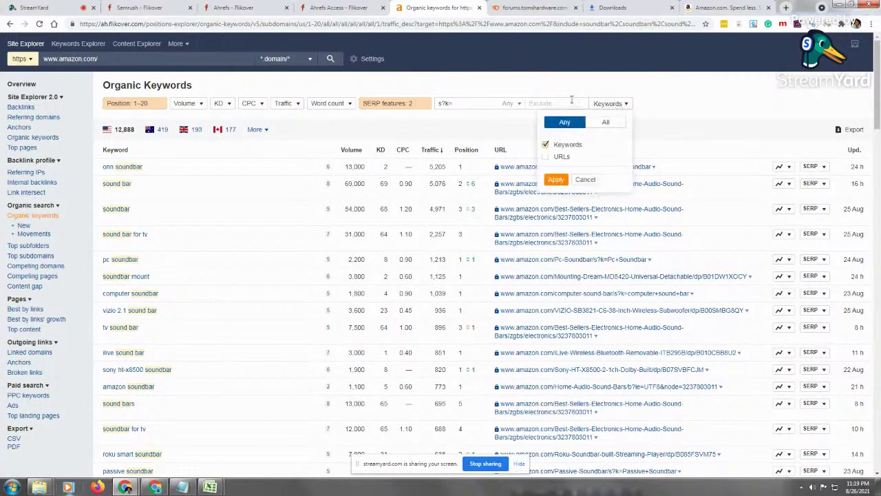
pyautogui.click(561, 156)
pyautogui.click(564, 144)
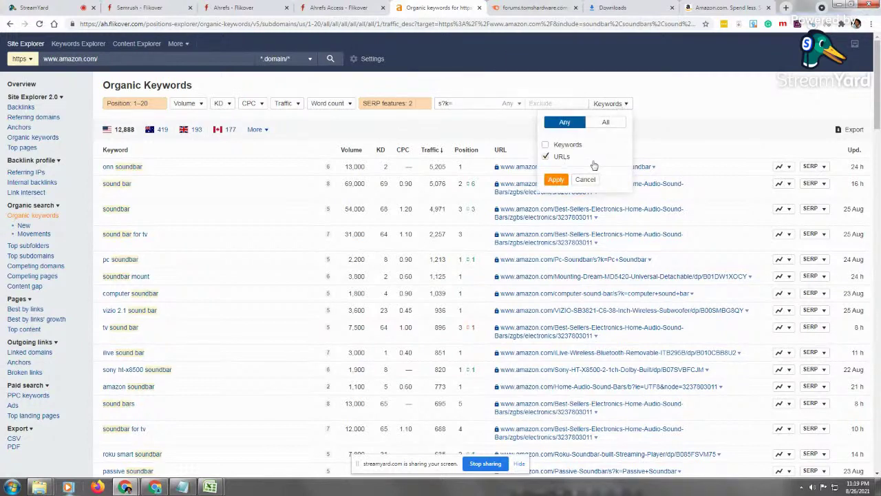
pyautogui.click(556, 179)
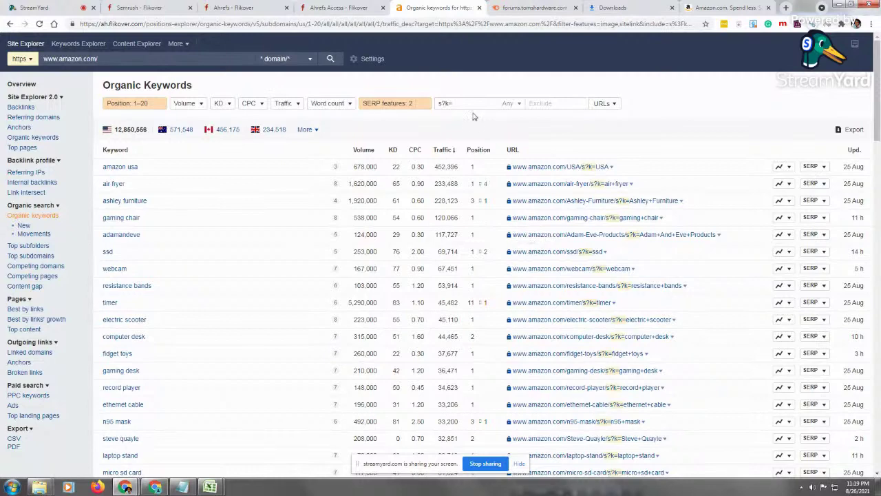
# Examine the Amazon keywords whose ranking URLs are s?k= search pages
pyautogui.moveTo(879, 74)
pyautogui.mouseDown()
pyautogui.moveTo(879, 109)
pyautogui.moveTo(879, 77)
pyautogui.mouseUp()
pyautogui.scroll(-4, 808, 83)
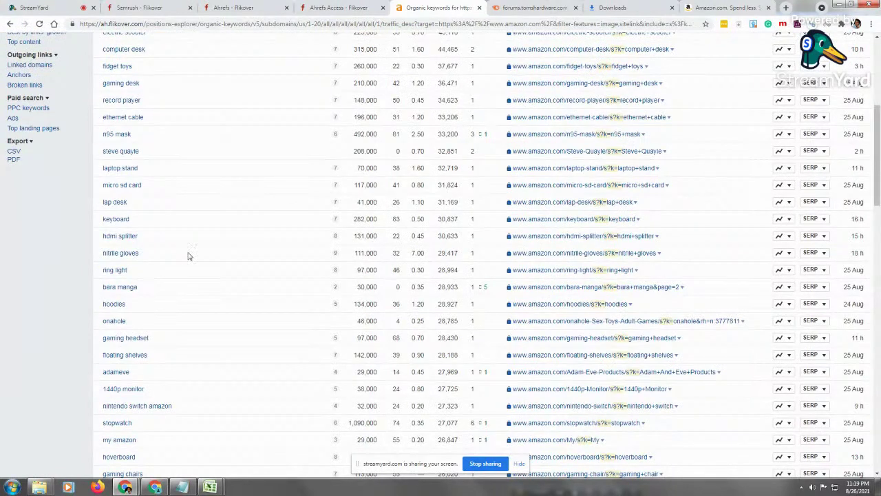
pyautogui.moveTo(879, 134); pyautogui.dragTo(879, 48)
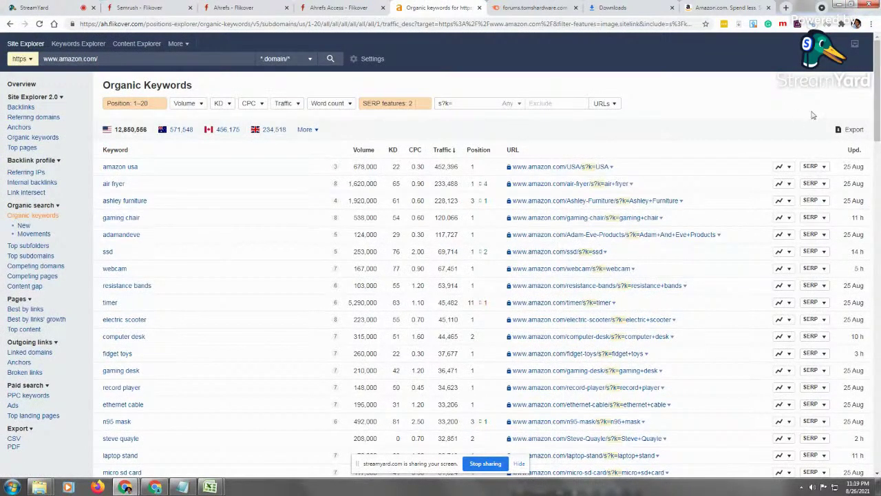
pyautogui.moveTo(879, 70); pyautogui.dragTo(879, 188)
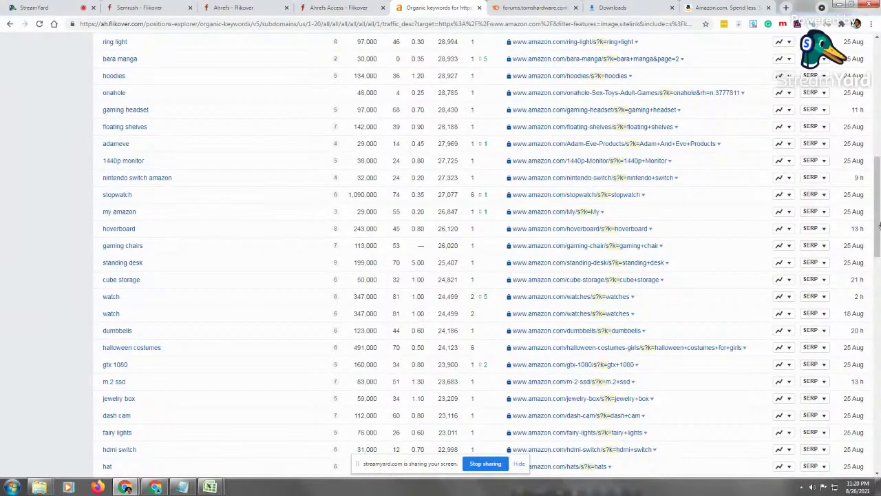
pyautogui.moveTo(877, 206); pyautogui.dragTo(876, 91)
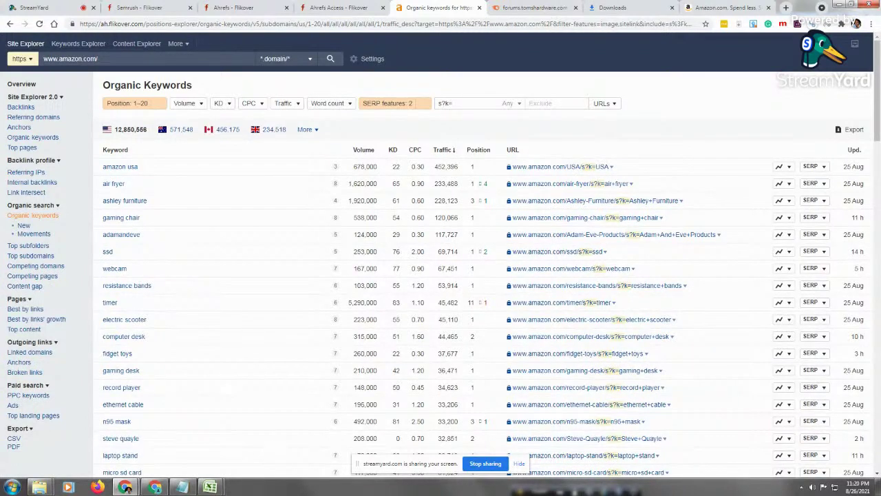
pyautogui.moveTo(112, 490)
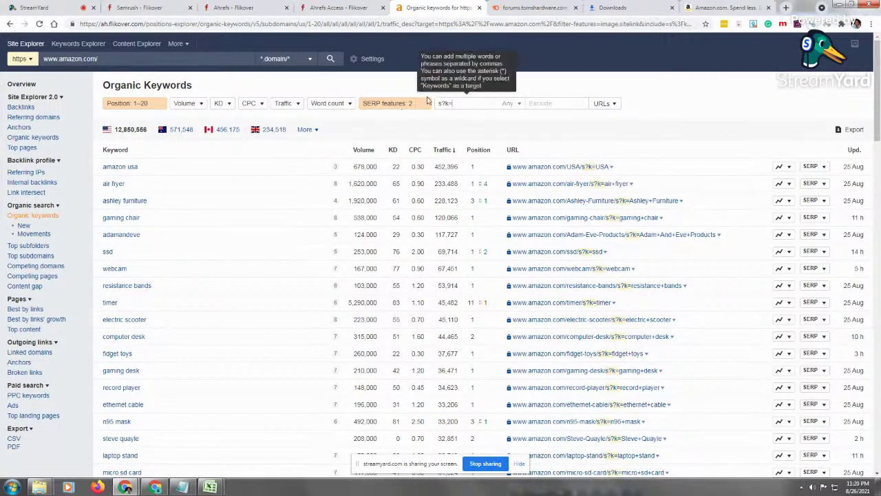
# Replace s?k= in the include filter with soundbar, soundbars, sound bar, sound bars and apply it to Keywords only
pyautogui.moveTo(454, 104); pyautogui.dragTo(377, 117)
pyautogui.press('BackSpace')
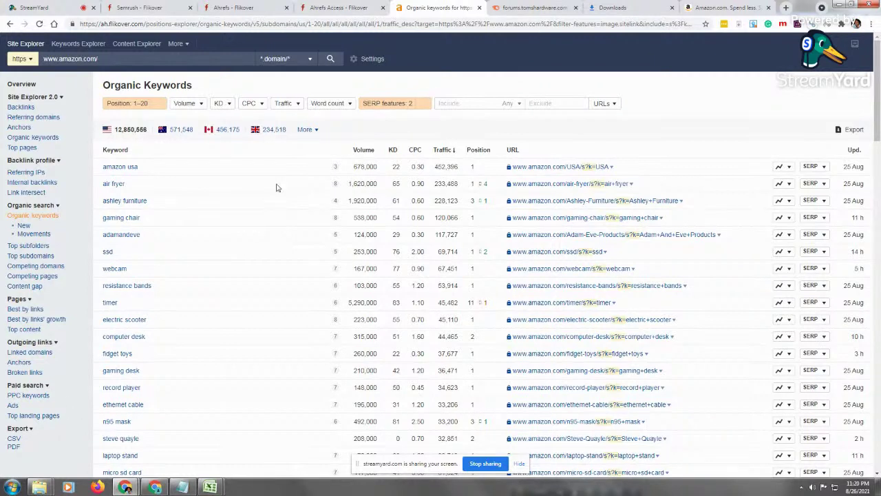
pyautogui.write('s')
pyautogui.press('End')
pyautogui.write(', soundbars, soundbarr, soundbars')
pyautogui.click(513, 103)
pyautogui.click(544, 179)
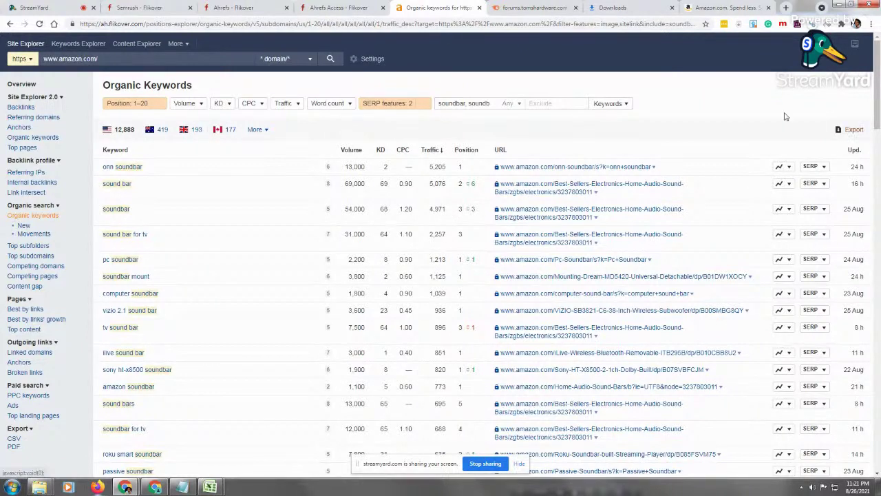
# Start a full CSV export of the filtered organic keywords in the Microsoft Excel (UTF-16) format
pyautogui.click(856, 131)
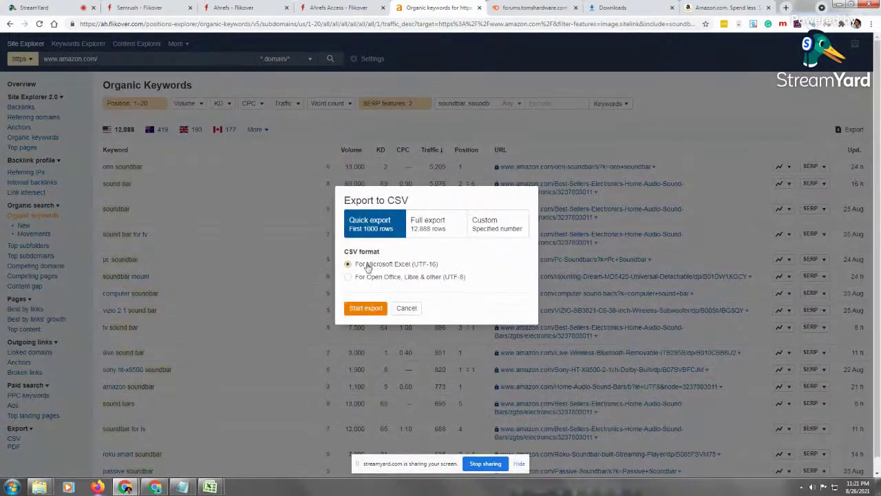
pyautogui.click(452, 233)
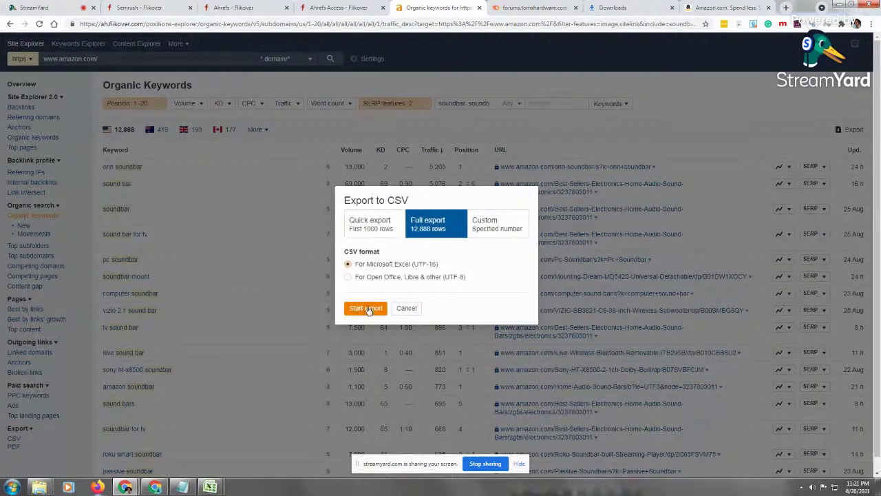
pyautogui.click(365, 309)
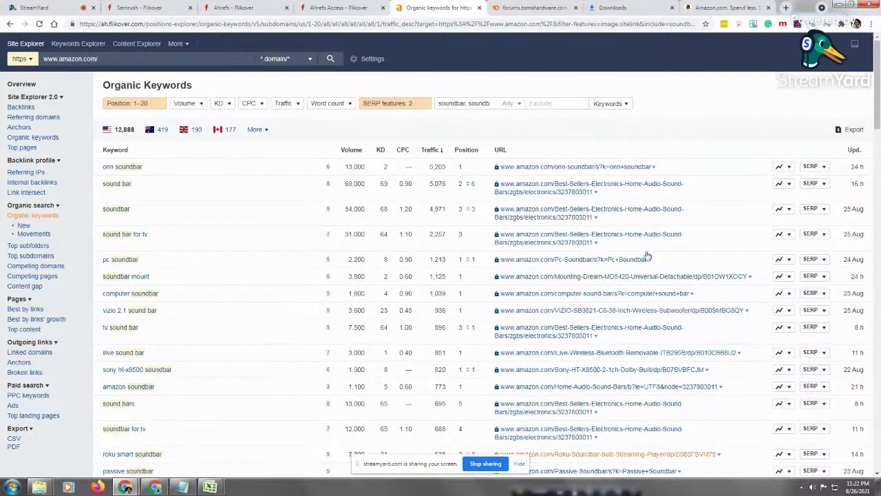
pyautogui.click(857, 45)
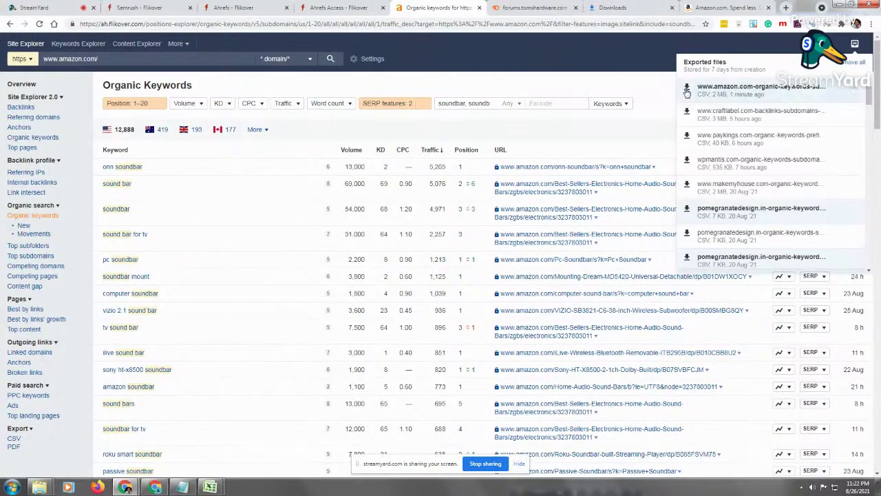
pyautogui.click(686, 92)
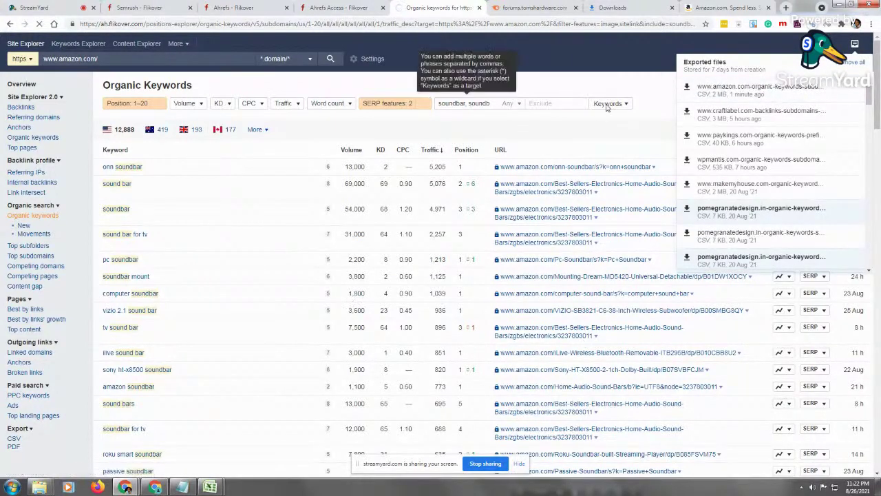
pyautogui.click(600, 85)
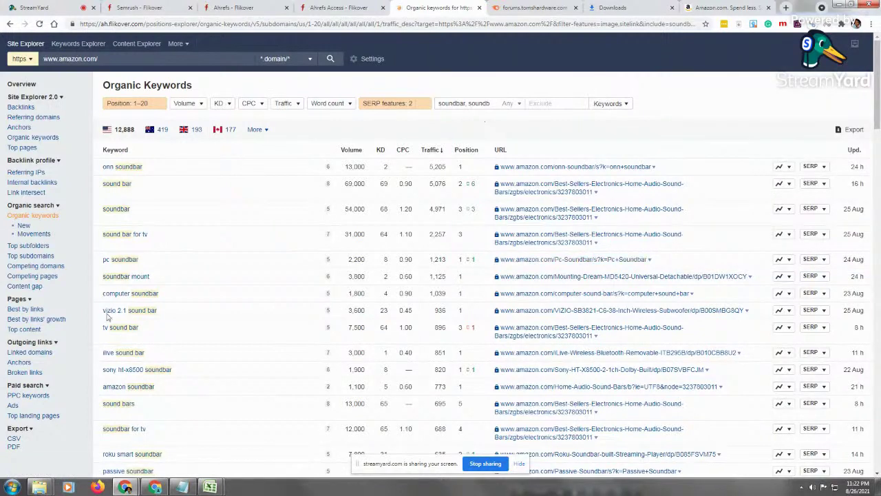
pyautogui.click(855, 45)
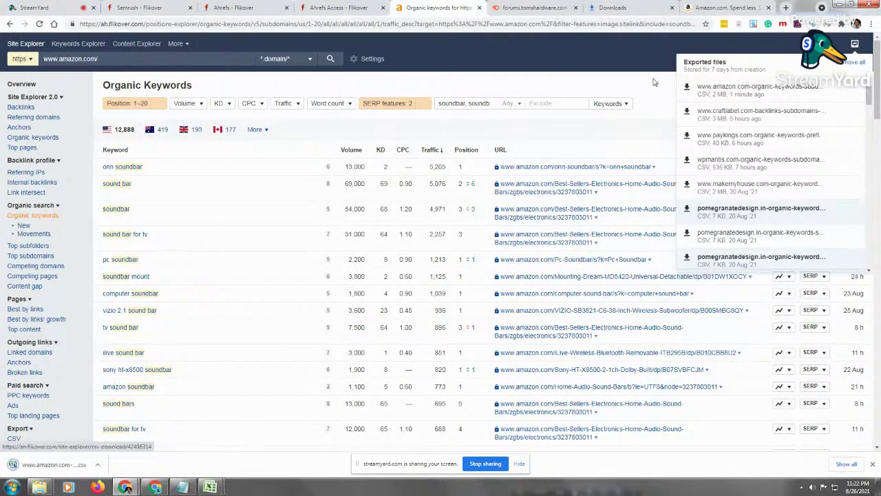
pyautogui.click(667, 200)
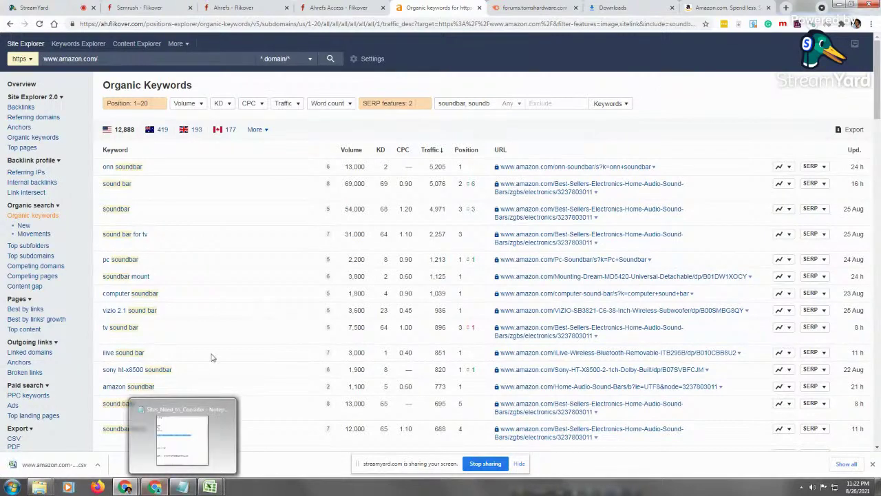
# Open the downloaded Amazon keywords CSV in Excel and widen the Keyword column to fit its text
pyautogui.click(59, 470)
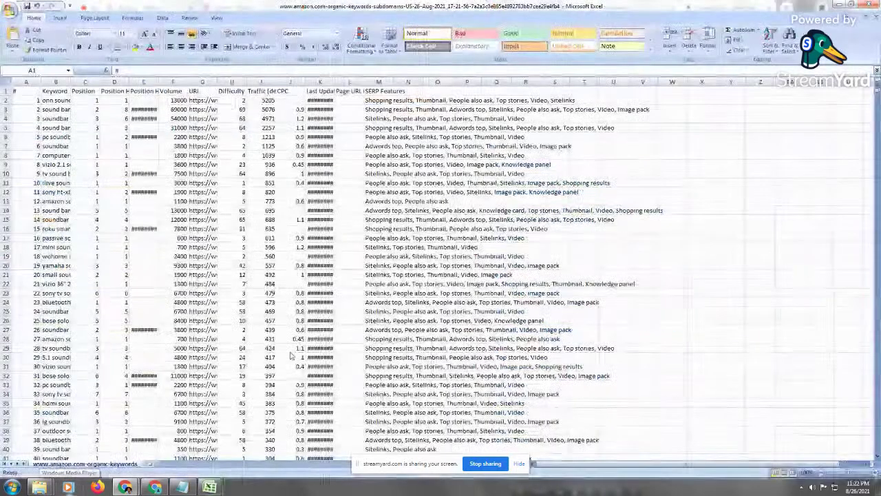
pyautogui.click(84, 265)
pyautogui.moveTo(71, 81); pyautogui.dragTo(182, 81)
pyautogui.click(145, 173)
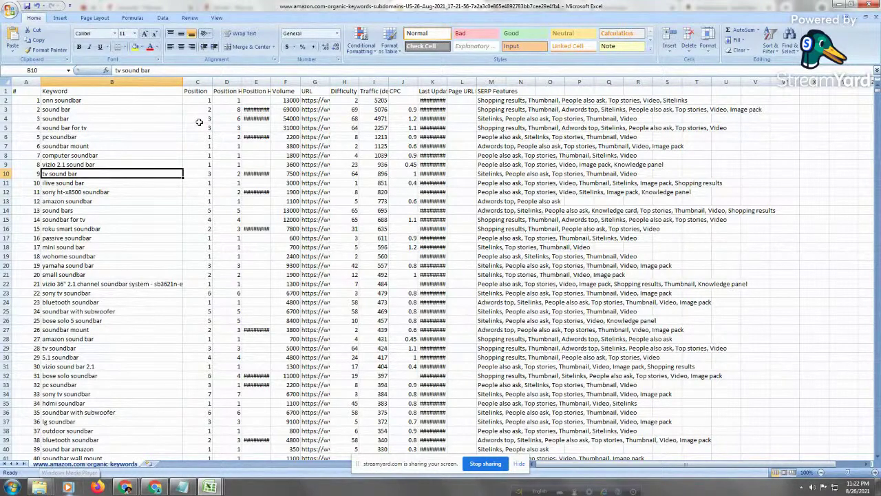
# Insert a blank row directly below the header row of the keyword sheet
pyautogui.rightClick(6, 101)
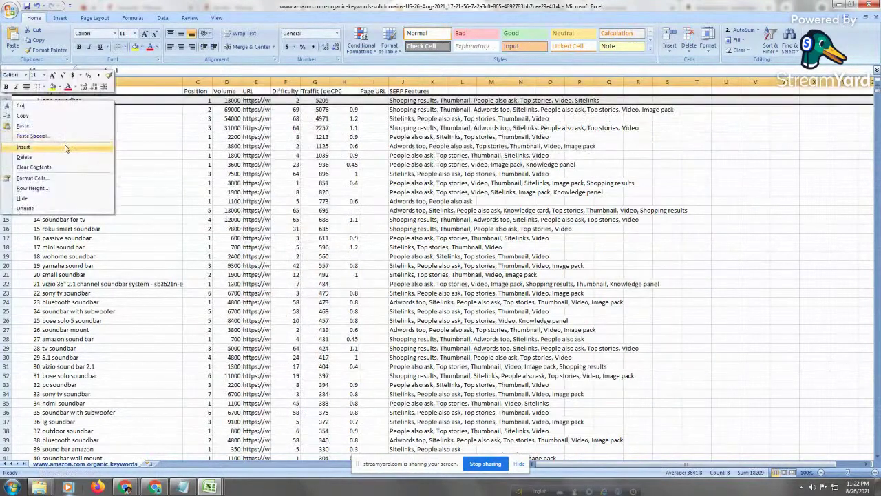
pyautogui.click(65, 148)
pyautogui.click(69, 109)
pyautogui.press('Return')
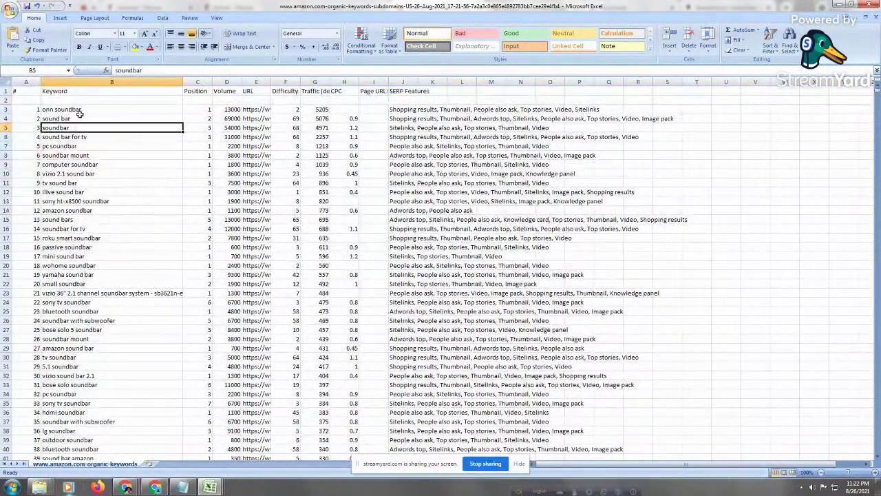
pyautogui.click(80, 110)
# Widen the URL column so that the Amazon page addresses can be read
pyautogui.click(276, 82)
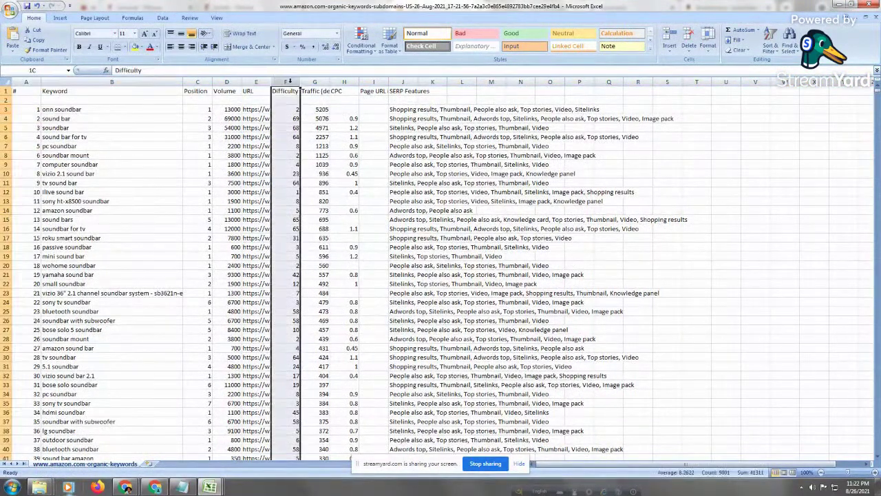
pyautogui.click(287, 119)
pyautogui.click(79, 156)
pyautogui.moveTo(271, 83); pyautogui.dragTo(479, 88)
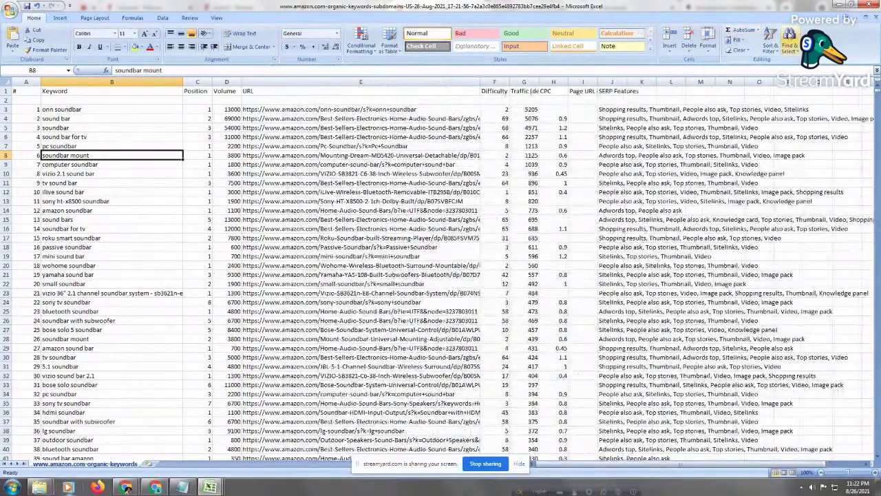
# Open Find and Replace and paste the small-soundbar search URL from cell E22 as the text to find
pyautogui.click(790, 43)
pyautogui.click(805, 71)
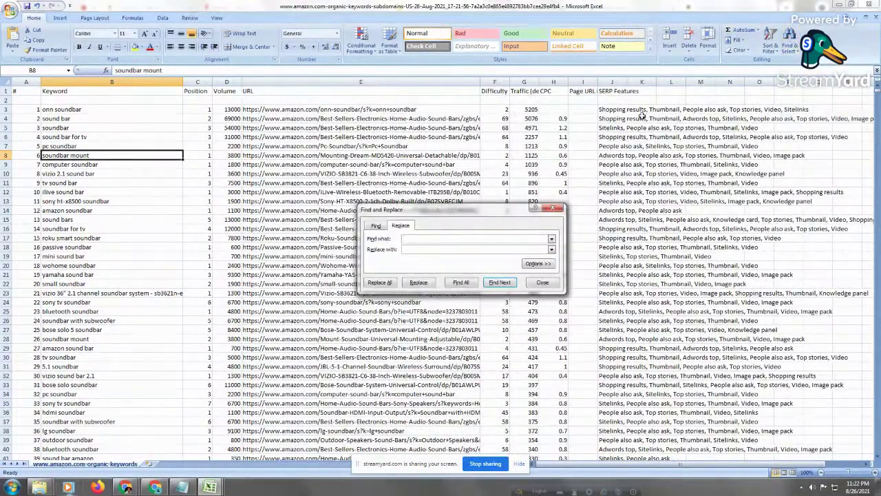
pyautogui.moveTo(454, 217); pyautogui.dragTo(579, 200)
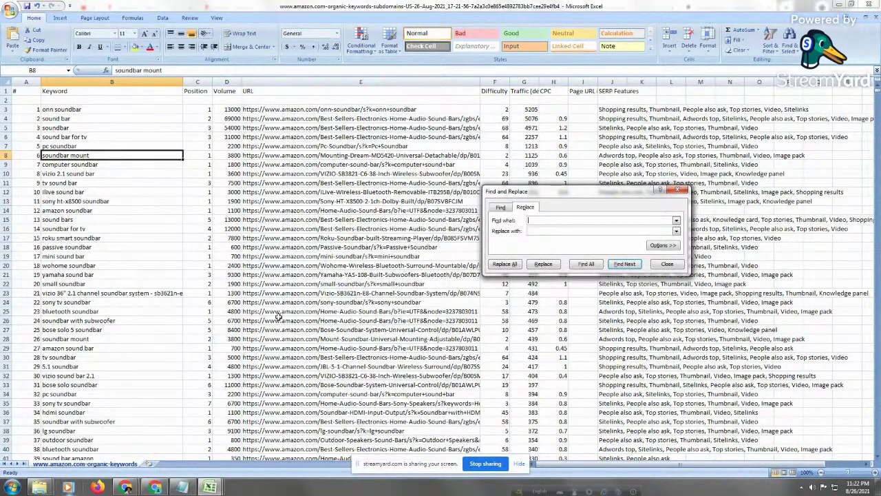
pyautogui.click(432, 285)
pyautogui.rightClick(431, 284)
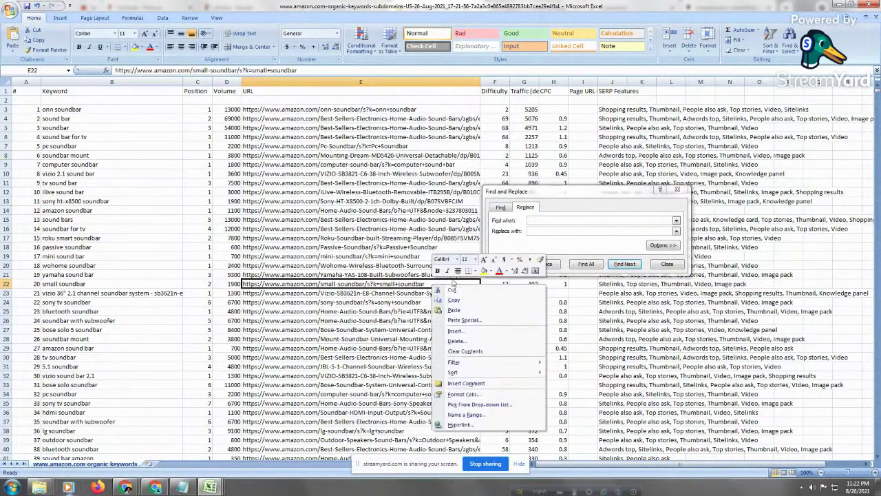
pyautogui.click(509, 301)
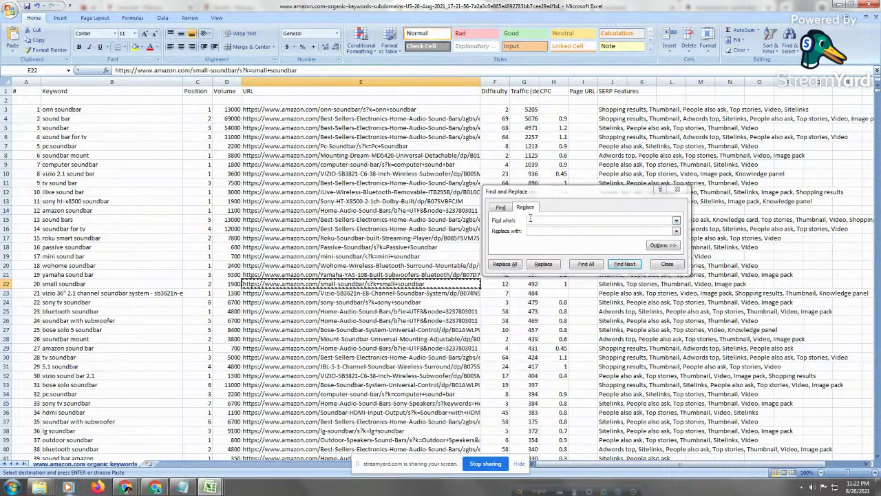
pyautogui.click(530, 218)
pyautogui.hotkey('ctrl', 'v')
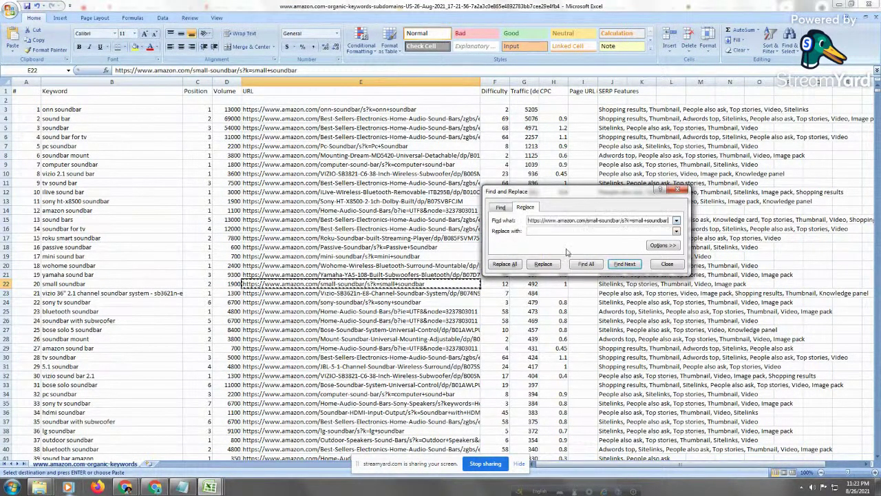
# Trim the pasted URL in the find text down to /s?k=
pyautogui.moveTo(586, 221); pyautogui.dragTo(510, 220)
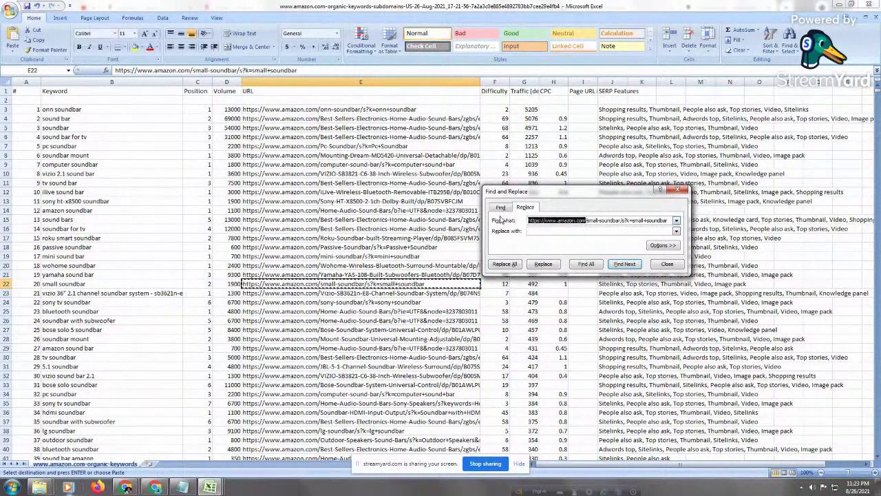
pyautogui.press('Delete')
pyautogui.press('Delete')
pyautogui.press('Delete')
pyautogui.press('Delete')
pyautogui.press('Delete')
pyautogui.press('Delete')
pyautogui.press('Delete')
pyautogui.press('Delete')
pyautogui.press('Delete')
pyautogui.press('Delete')
pyautogui.press('Delete')
pyautogui.press('Delete')
pyautogui.press('Delete')
pyautogui.press('Delete')
pyautogui.press('Delete')
pyautogui.press('Delete')
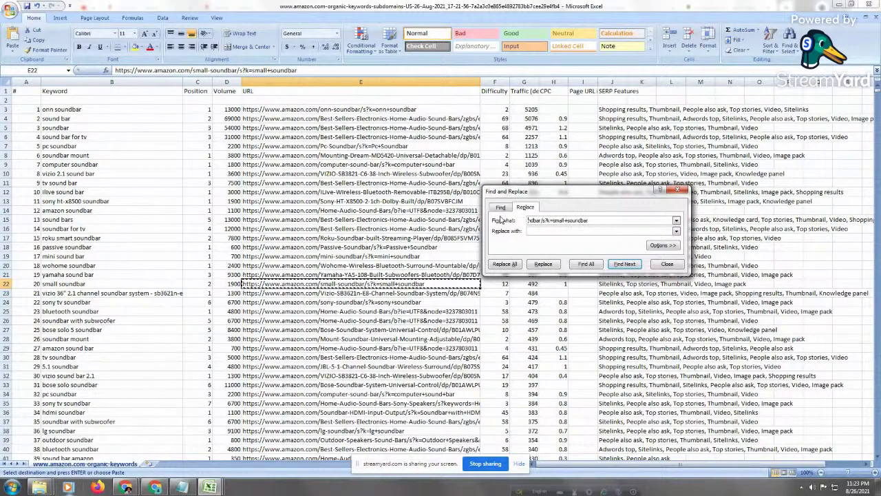
pyautogui.press('Delete')
pyautogui.hotkey('shift', 'End')
pyautogui.press('Delete')
# Give the replacement a green background fill in the extended replace options
pyautogui.click(663, 245)
pyautogui.click(661, 231)
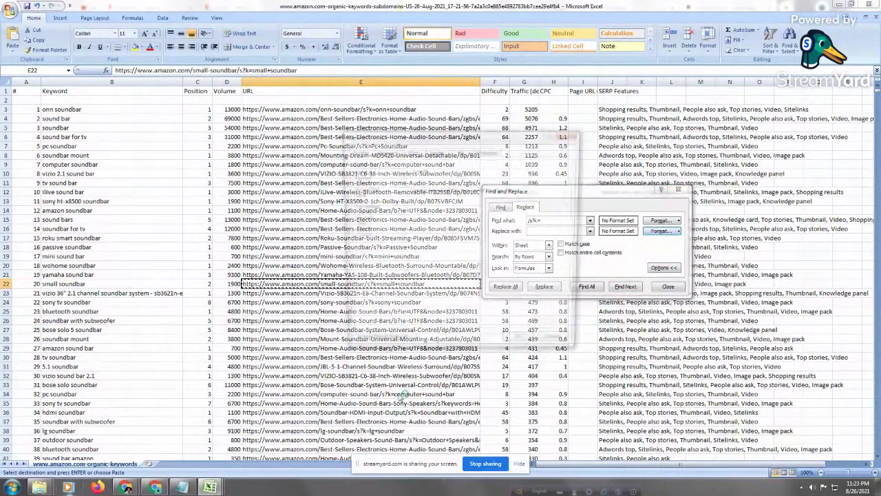
pyautogui.click(461, 151)
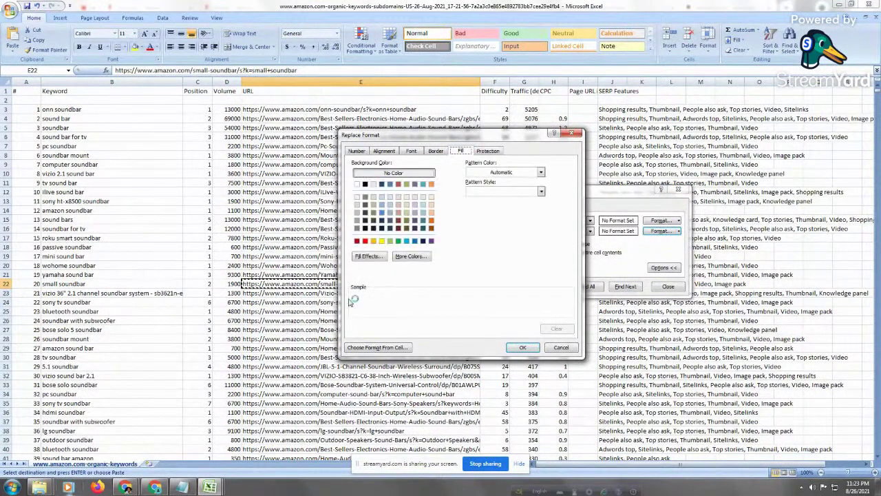
pyautogui.click(390, 241)
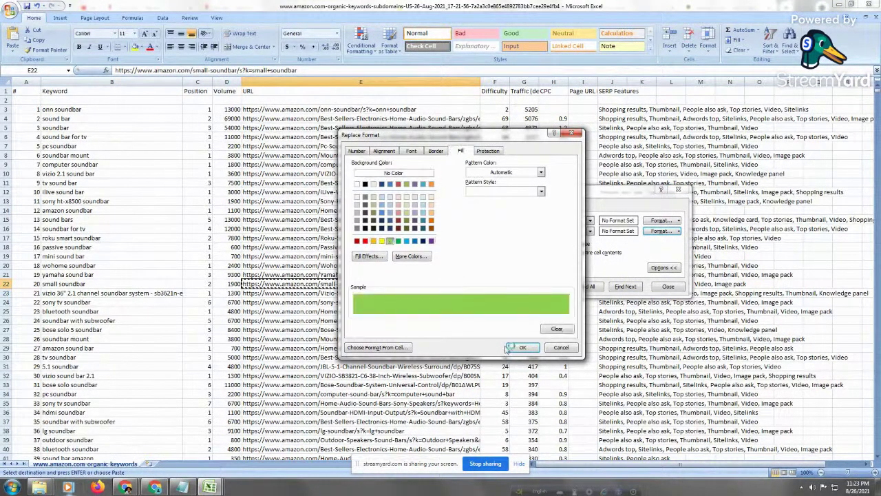
pyautogui.click(522, 347)
# Copy /s?k= into the replacement text and replace all matches in the URL column with the green format
pyautogui.click(564, 212)
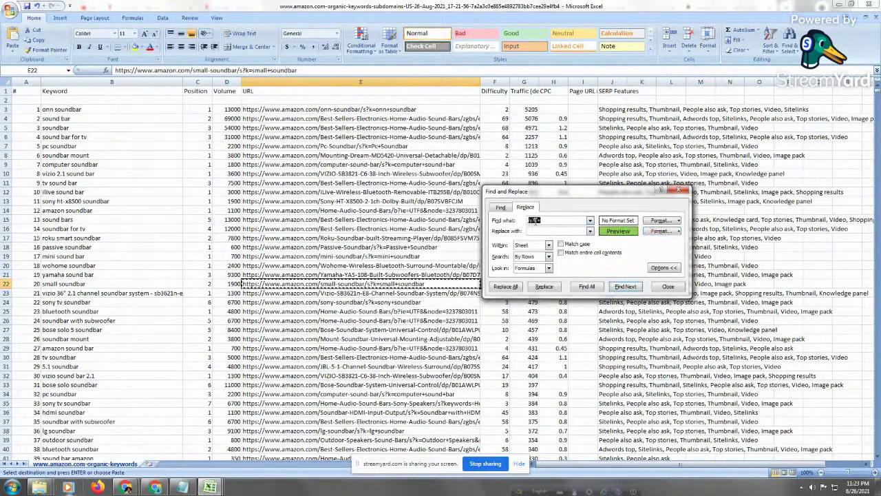
pyautogui.rightClick(534, 220)
pyautogui.click(556, 235)
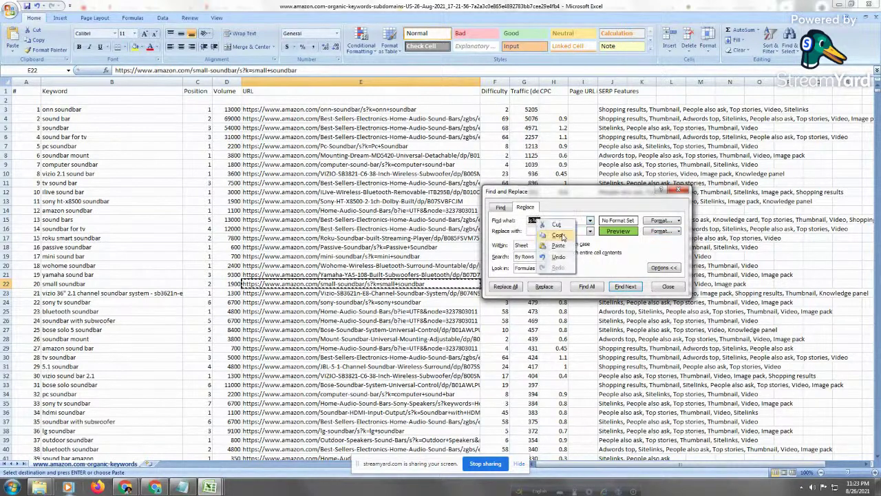
pyautogui.click(547, 232)
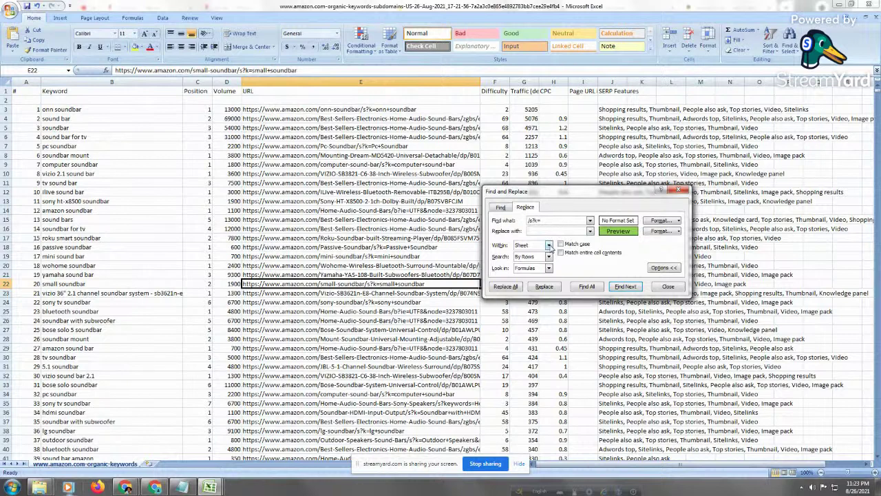
pyautogui.hotkey('ctrl', 'v')
pyautogui.click(360, 82)
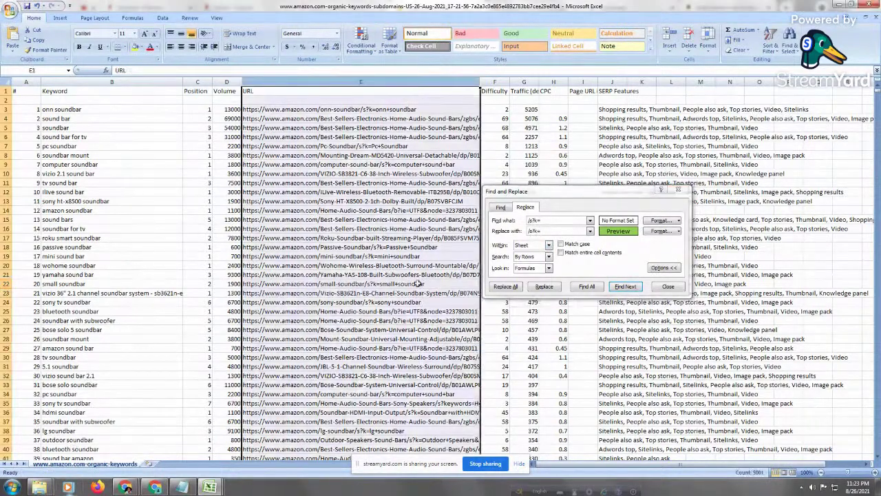
pyautogui.click(517, 286)
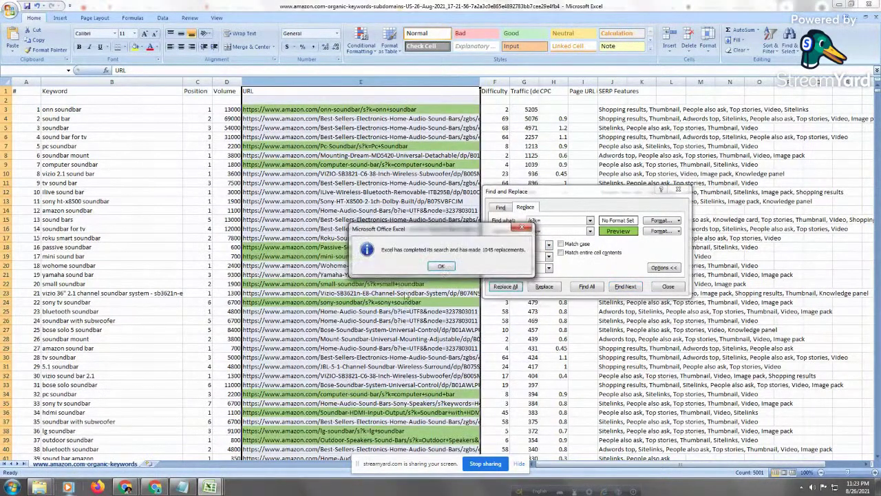
pyautogui.click(432, 250)
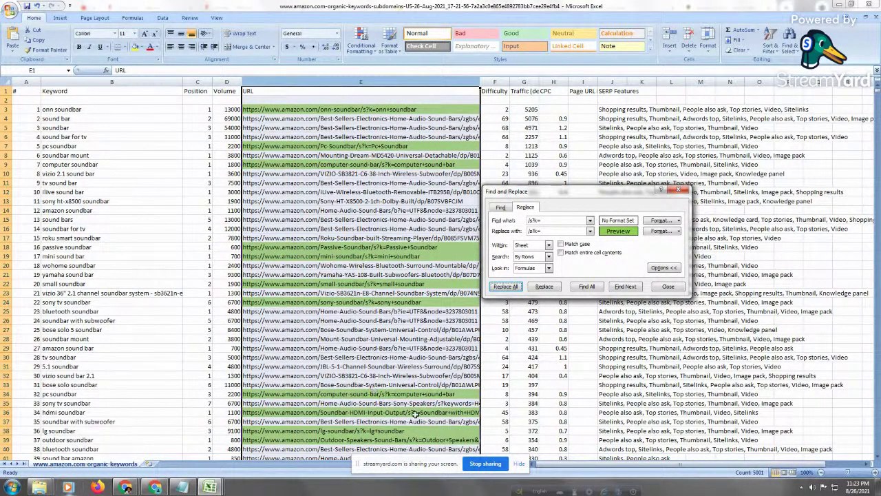
# Sort the sheet by the green cell color of the URL column so the /s?k= rows come first
pyautogui.click(397, 399)
pyautogui.rightClick(399, 394)
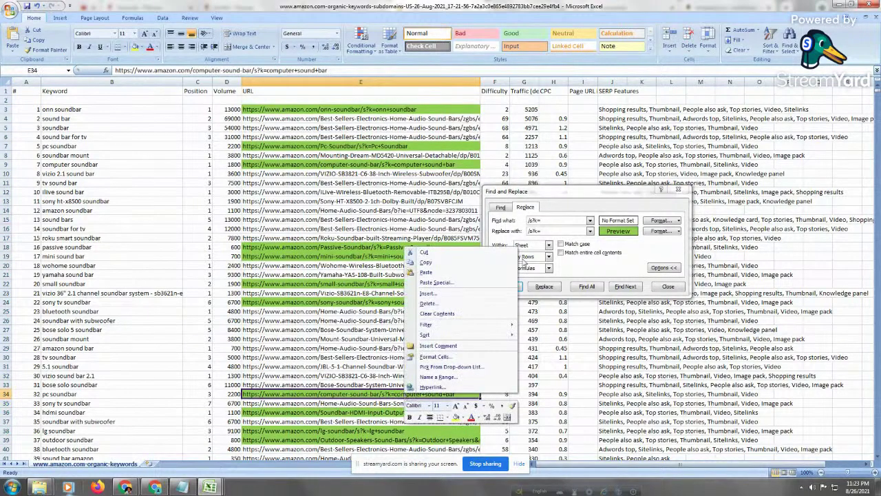
pyautogui.moveTo(513, 336)
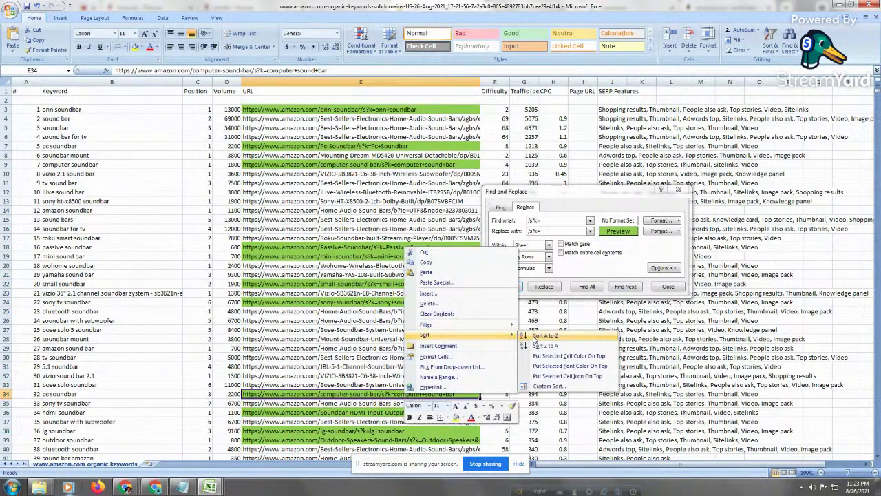
pyautogui.click(563, 357)
# Page down through the sorted amazon.com keyword rows to locate where the green /s?k= URLs end
pyautogui.click(152, 148)
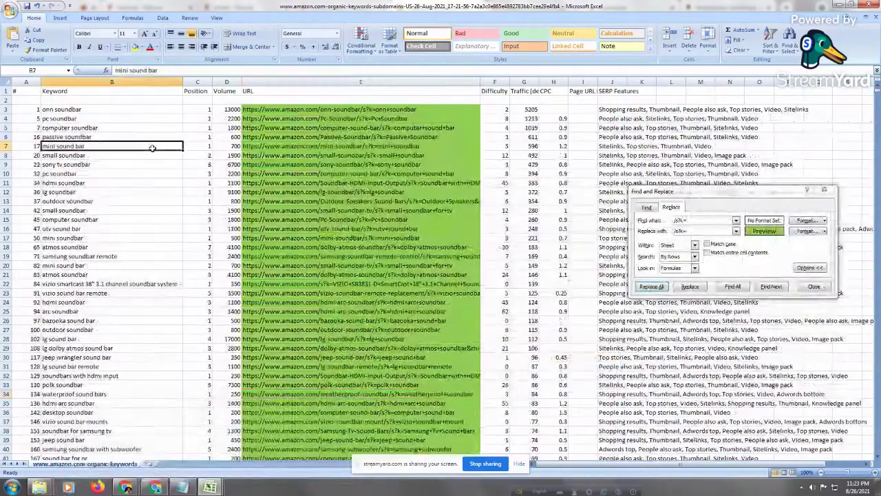
pyautogui.press('pagedown')
pyautogui.press('pagedown')
pyautogui.press('pagedown')
pyautogui.press('pagedown')
pyautogui.press('pagedown')
pyautogui.press('pagedown')
pyautogui.press('pagedown')
pyautogui.press('pagedown')
pyautogui.press('pagedown')
pyautogui.press('pagedown')
pyautogui.press('pagedown')
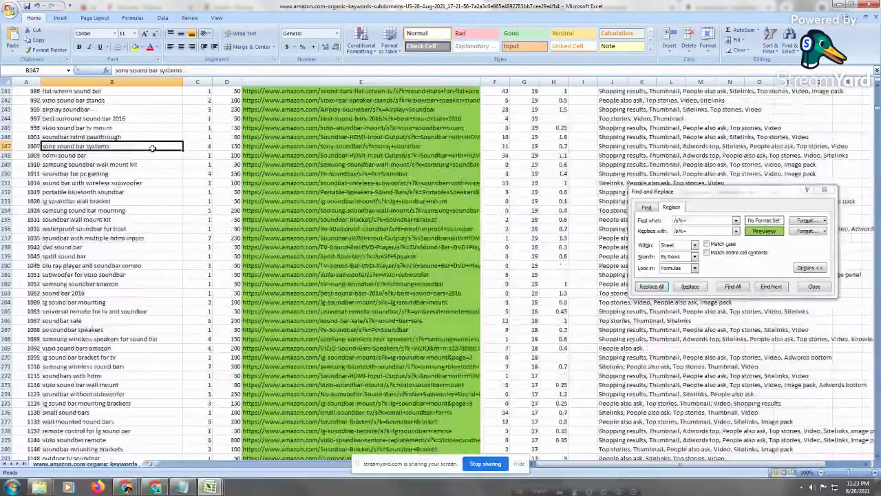
pyautogui.press('pagedown')
pyautogui.press('pagedown')
pyautogui.press('pagedown')
pyautogui.press('pagedown')
pyautogui.press('pagedown')
pyautogui.press('pagedown')
pyautogui.press('pagedown')
pyautogui.press('pagedown')
pyautogui.press('pagedown')
pyautogui.press('pagedown')
pyautogui.press('pagedown')
pyautogui.press('pagedown')
pyautogui.press('pagedown')
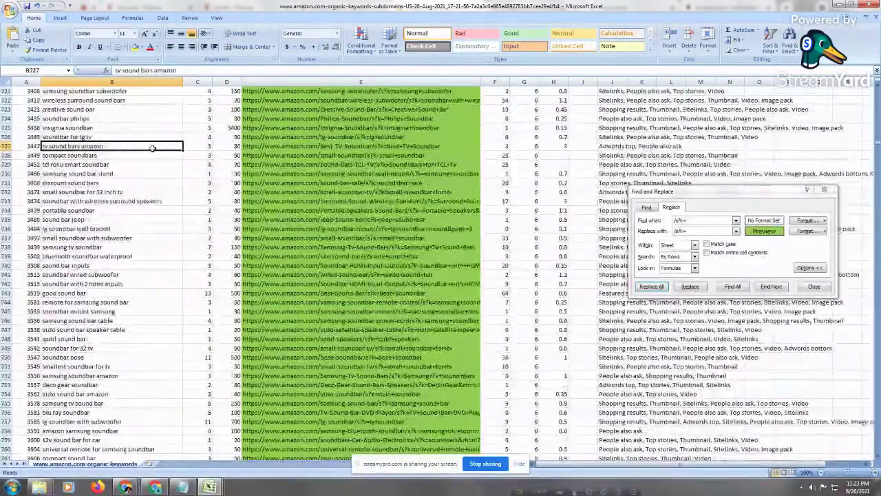
pyautogui.press('pagedown')
pyautogui.press('pagedown')
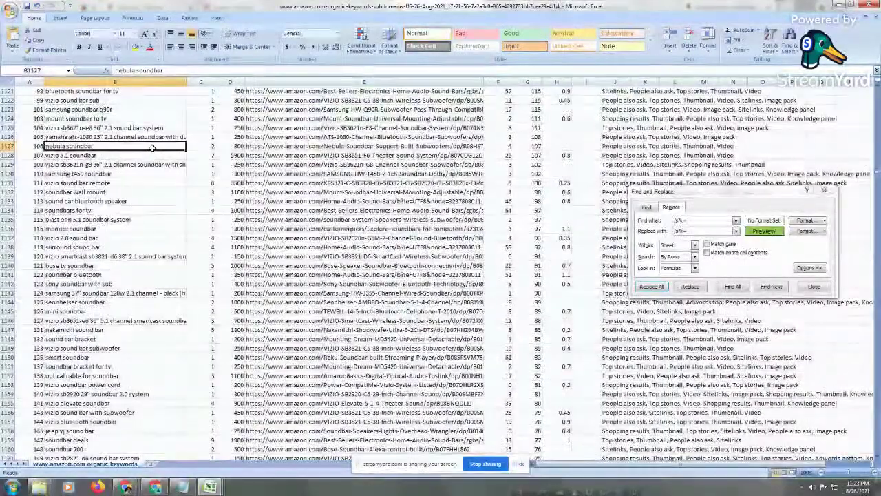
pyautogui.click(130, 192)
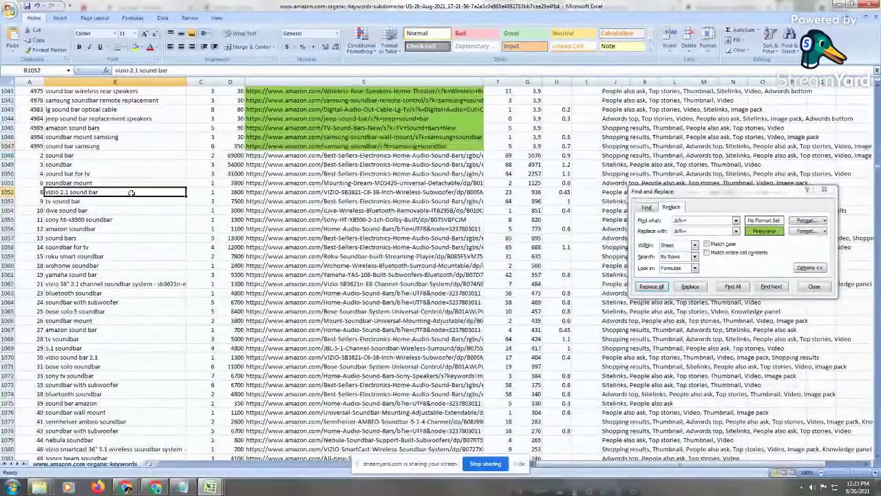
pyautogui.moveTo(143, 486)
pyautogui.click(56, 281)
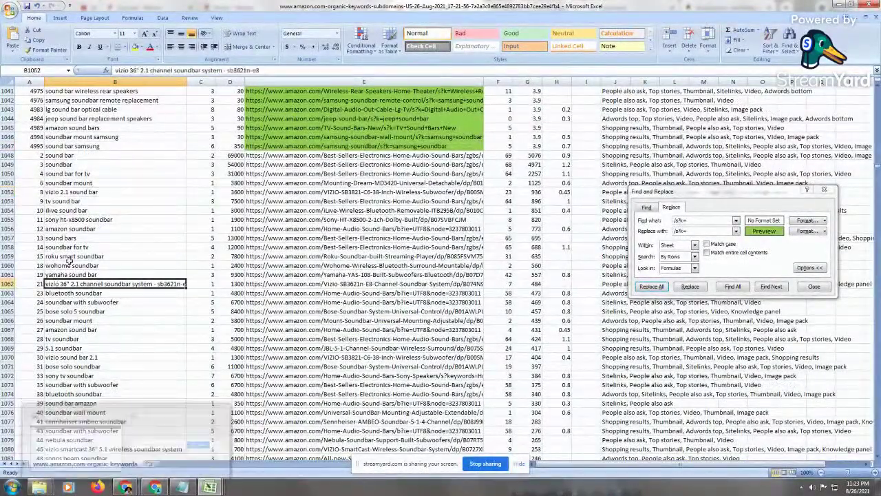
pyautogui.click(151, 348)
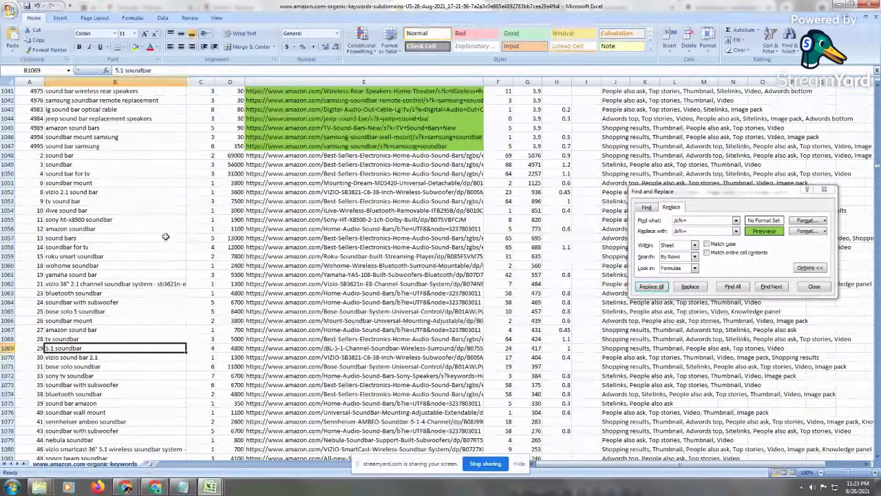
# Check the site list in the Sites_Need_to_Consider notes in Notepad and return to the Excel keyword sheet
pyautogui.click(181, 487)
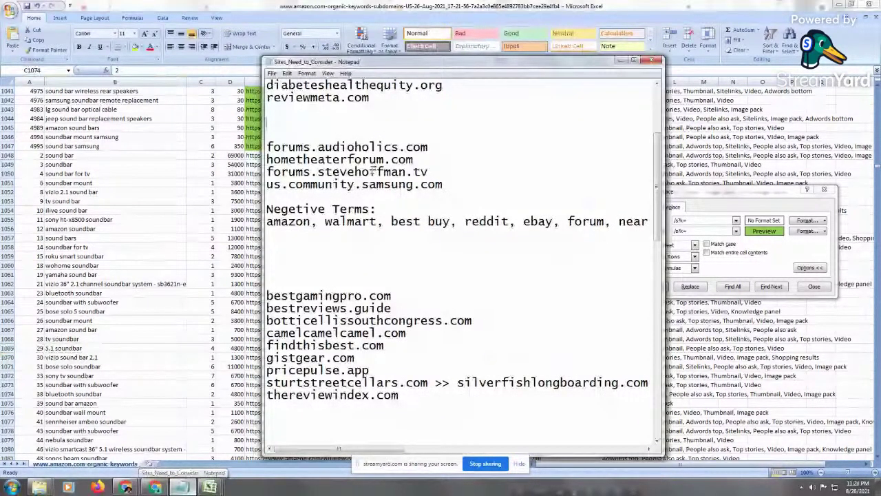
pyautogui.scroll(3, 375, 172)
pyautogui.click(83, 320)
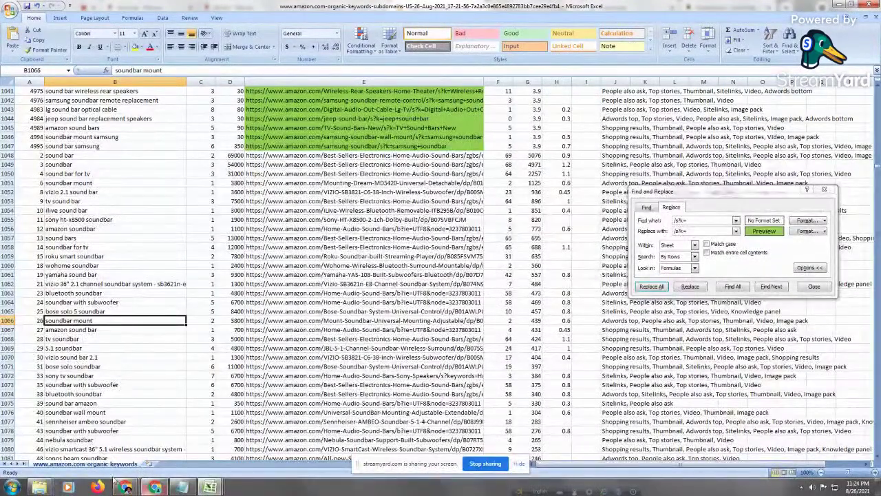
pyautogui.press('Up')
pyautogui.press('Up')
pyautogui.press('Up')
pyautogui.press('Up')
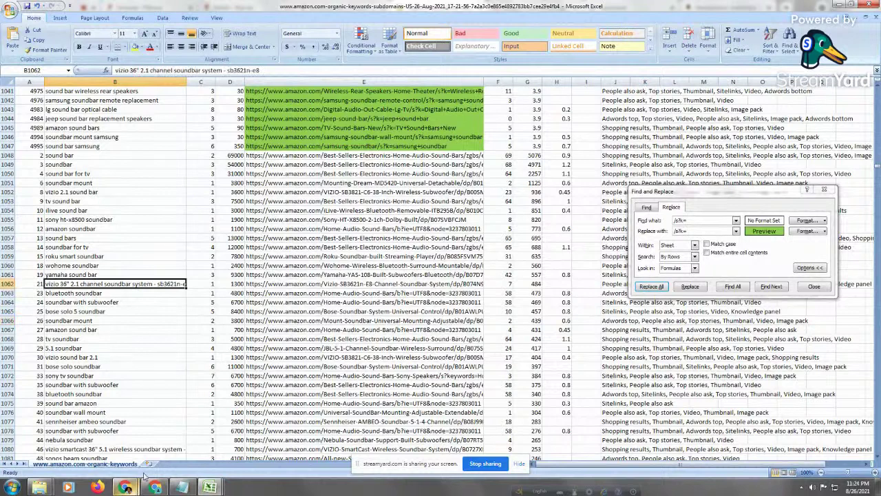
# Open export_organic.Positions.amazon.com (1) from the CSV Files folder and copy the ask/questions URL in cell G6
pyautogui.click(39, 487)
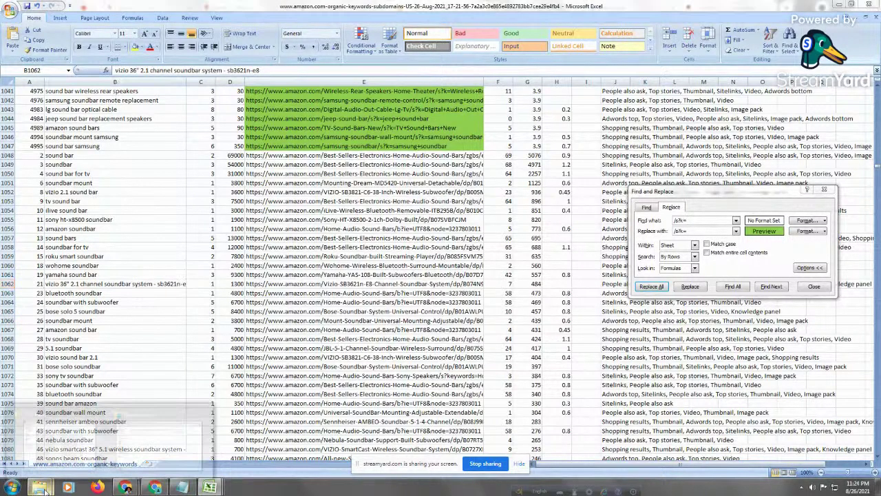
pyautogui.click(58, 435)
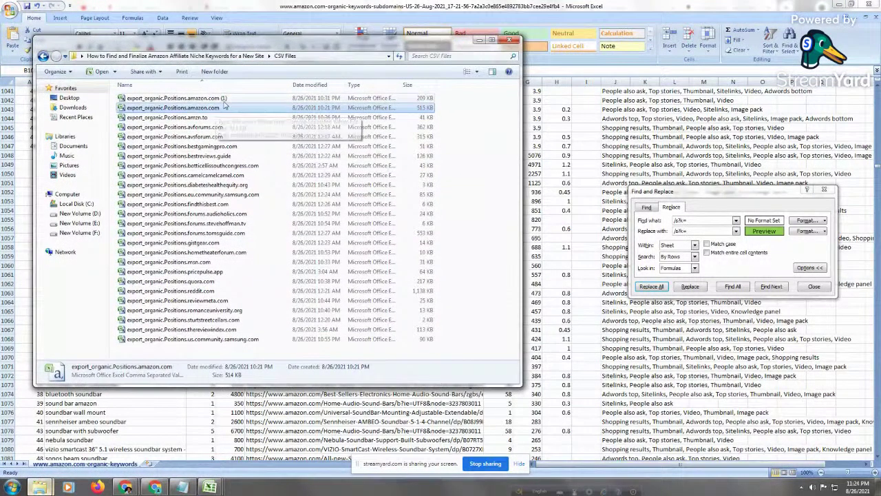
pyautogui.doubleClick(225, 98)
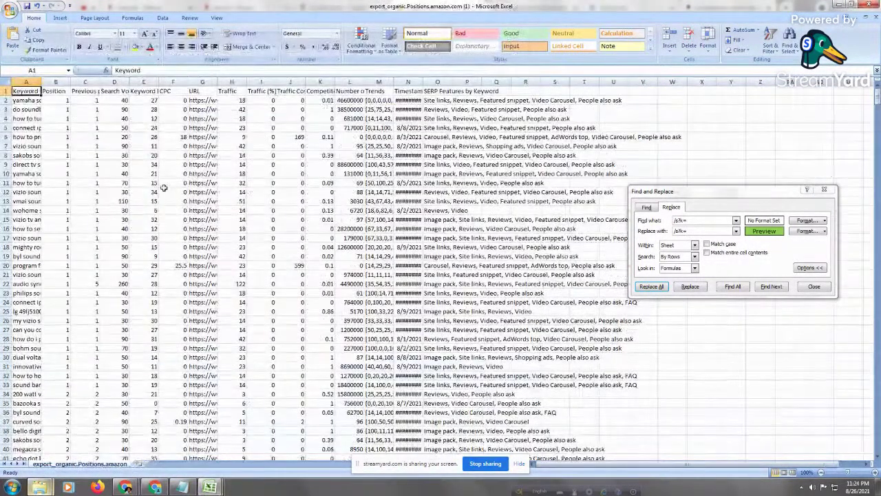
pyautogui.click(210, 139)
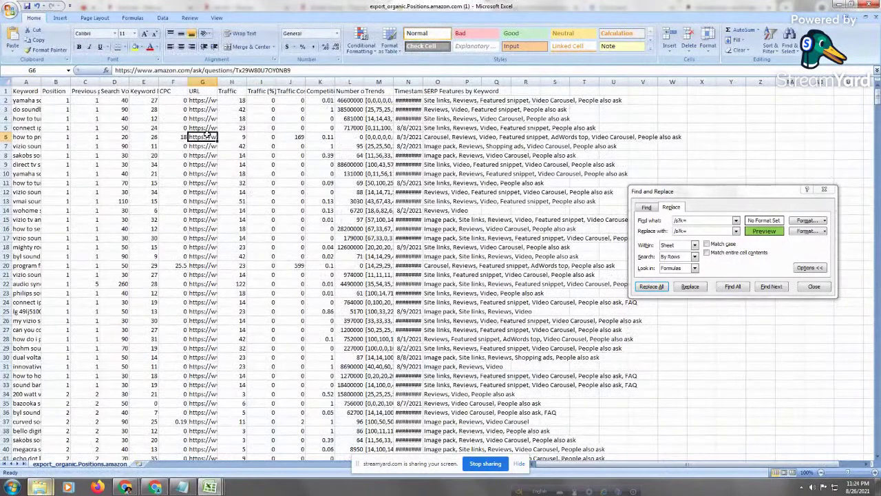
pyautogui.rightClick(209, 143)
pyautogui.click(231, 149)
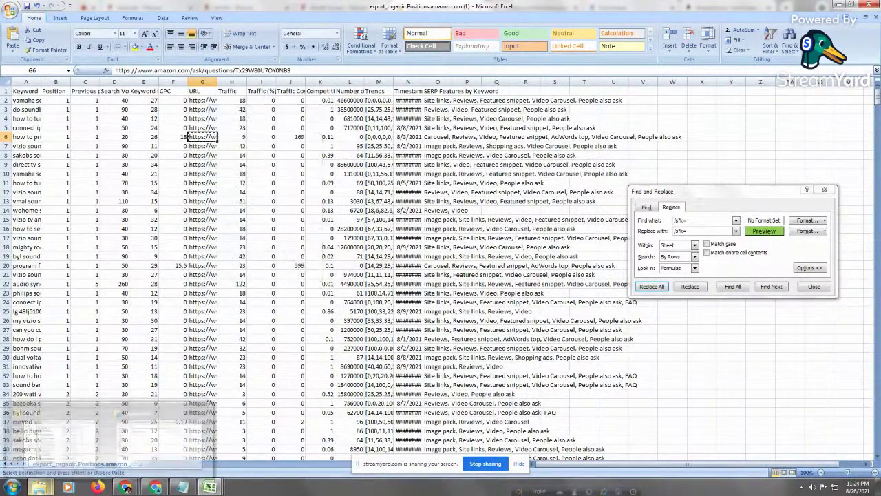
pyautogui.moveTo(125, 486)
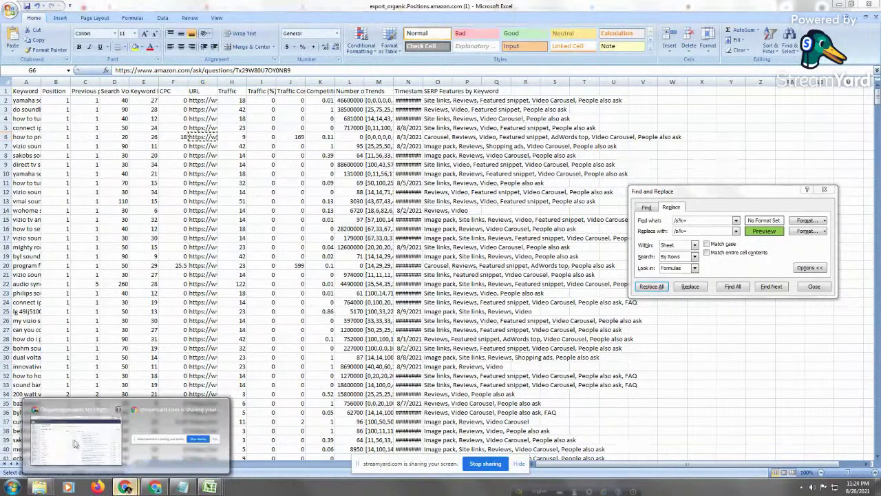
pyautogui.click(75, 444)
pyautogui.click(141, 59)
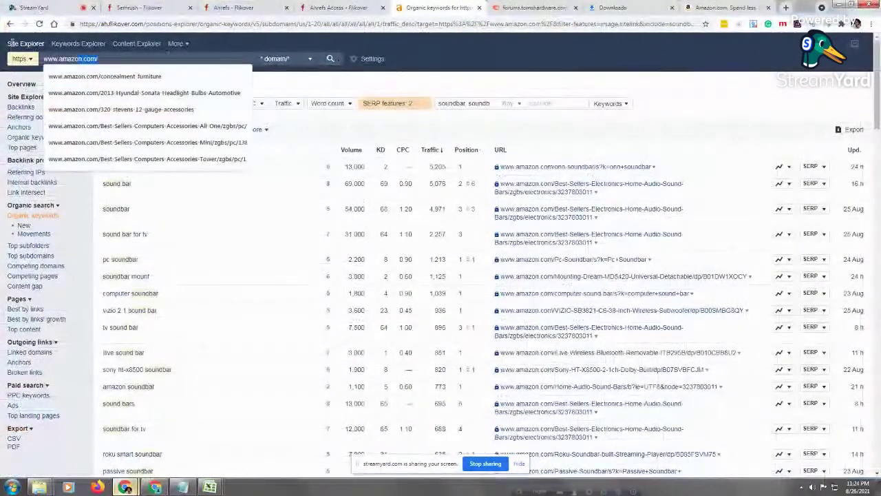
pyautogui.rightClick(64, 58)
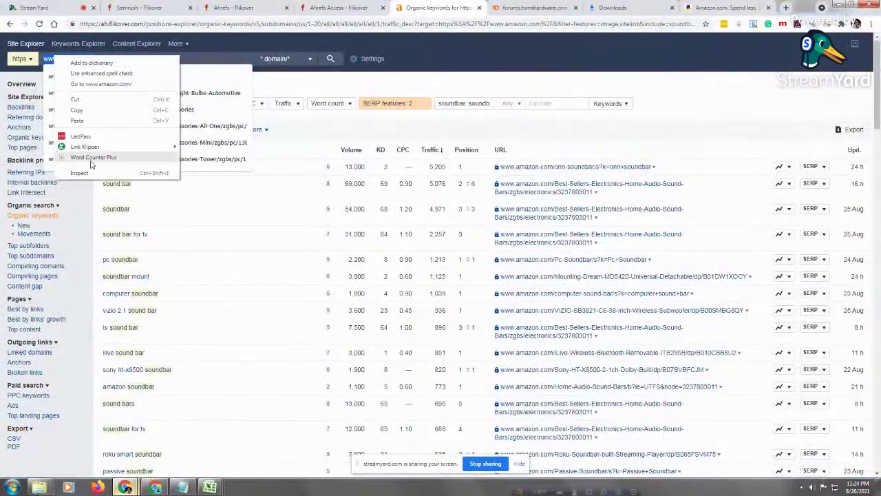
pyautogui.click(89, 121)
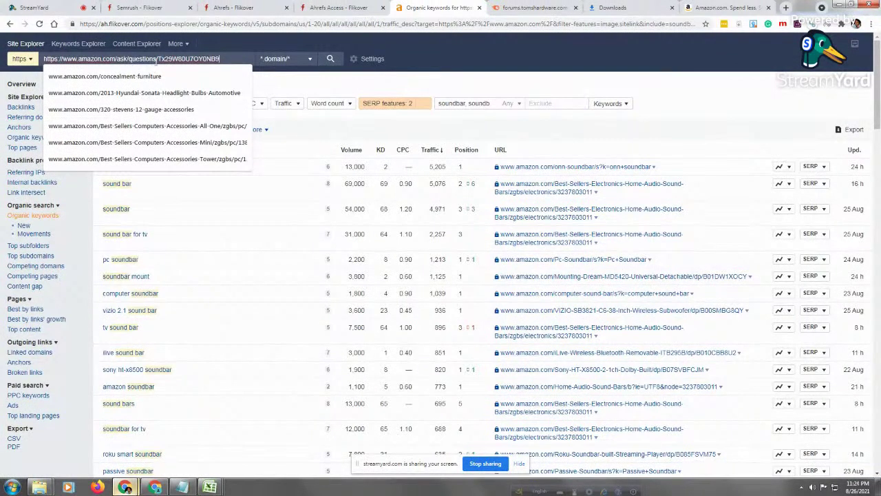
pyautogui.moveTo(160, 58); pyautogui.dragTo(221, 61)
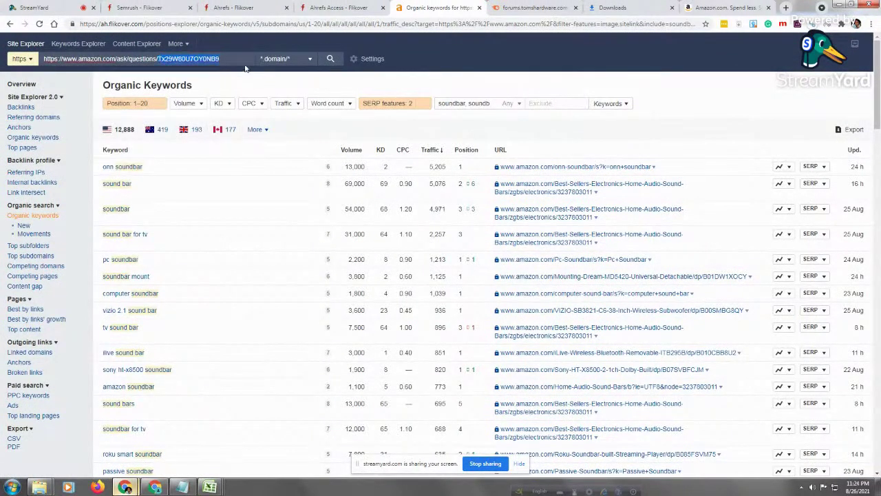
pyautogui.press('BackSpace')
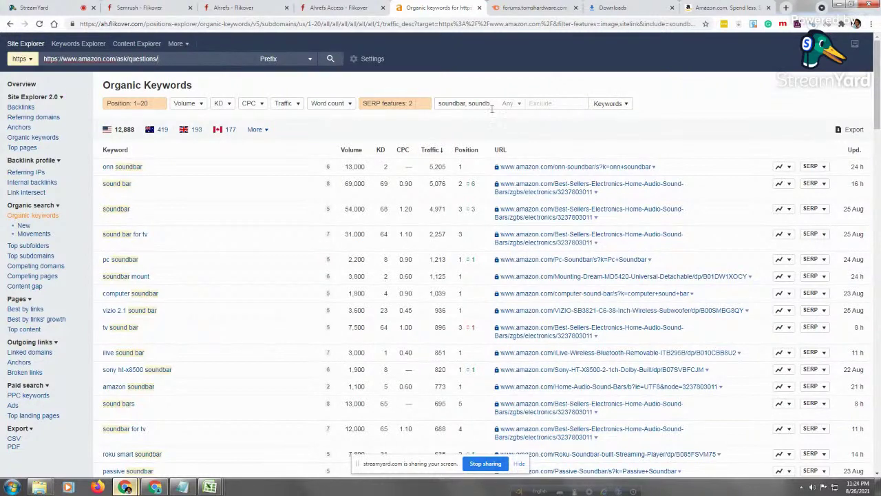
pyautogui.tripleClick(449, 101)
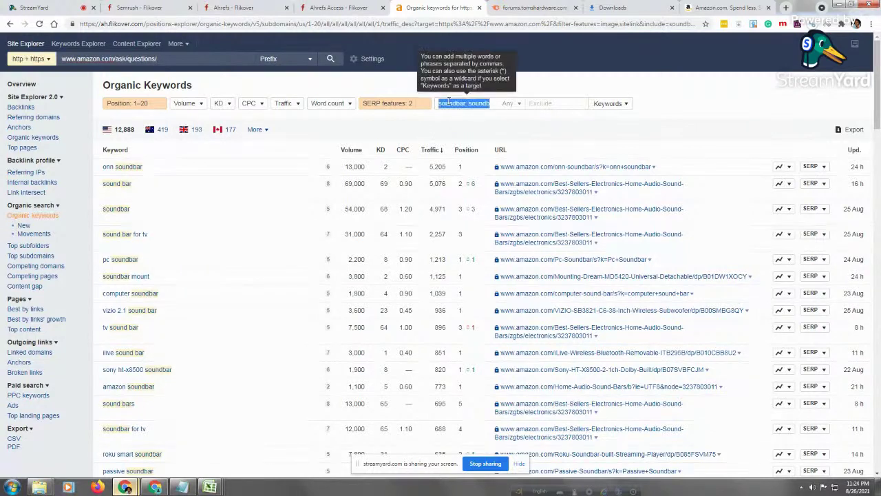
pyautogui.rightClick(449, 101)
pyautogui.click(473, 118)
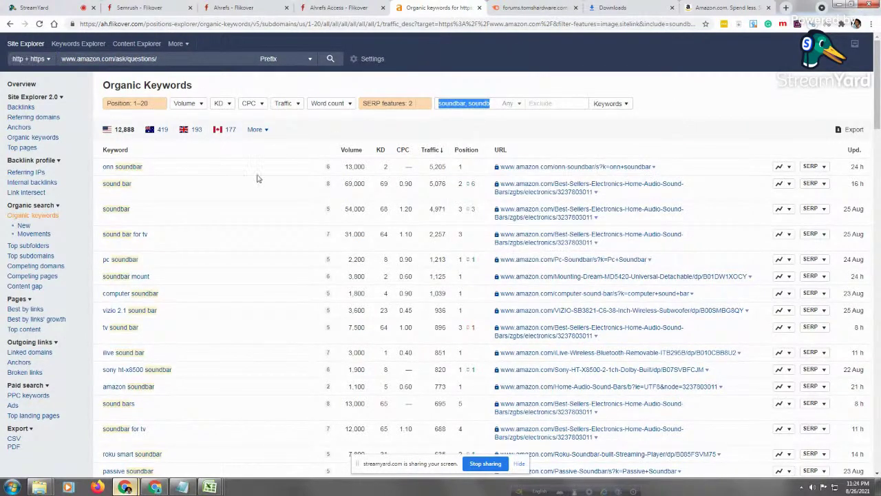
pyautogui.click(182, 59)
pyautogui.click(332, 59)
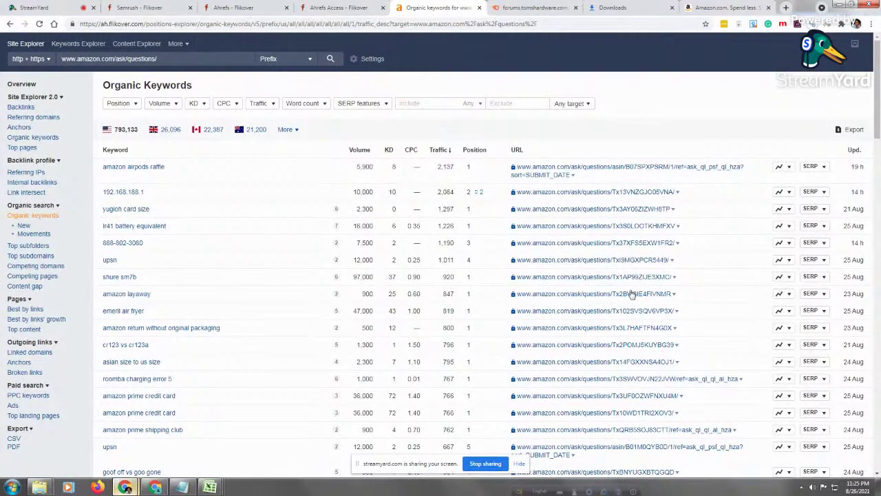
# Paste the copied soundbar terms into the include filter of the amazon.com/ask/questions/ organic keywords
pyautogui.moveTo(877, 97); pyautogui.dragTo(879, 207)
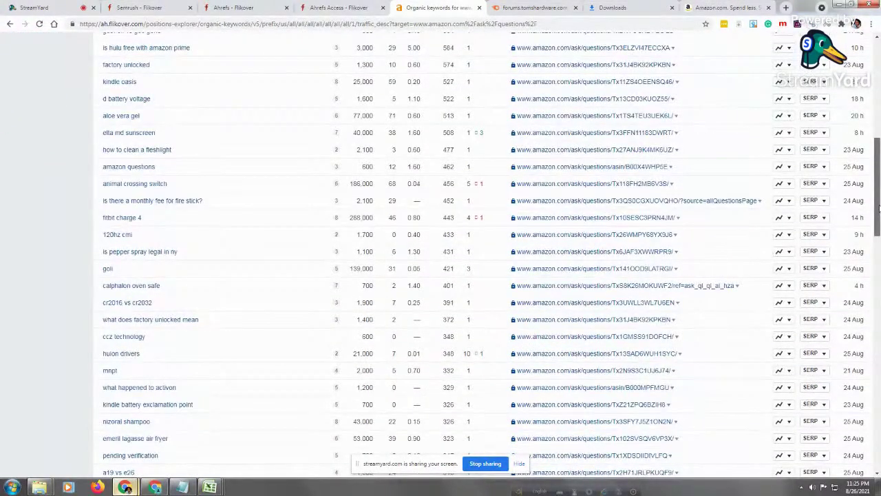
pyautogui.moveTo(879, 207); pyautogui.dragTo(879, 89)
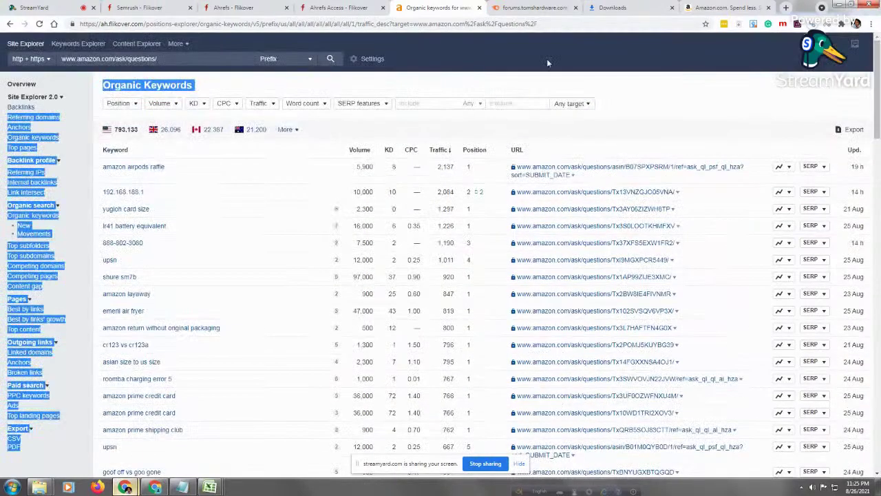
pyautogui.click(446, 87)
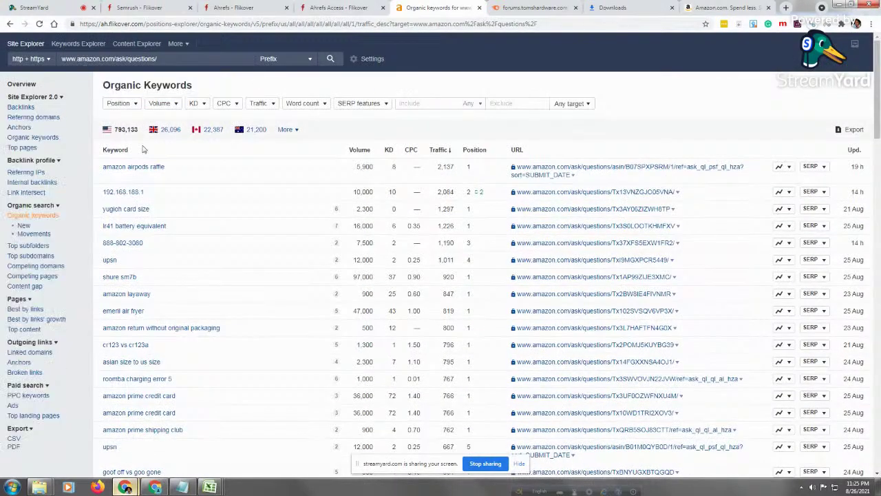
pyautogui.click(120, 104)
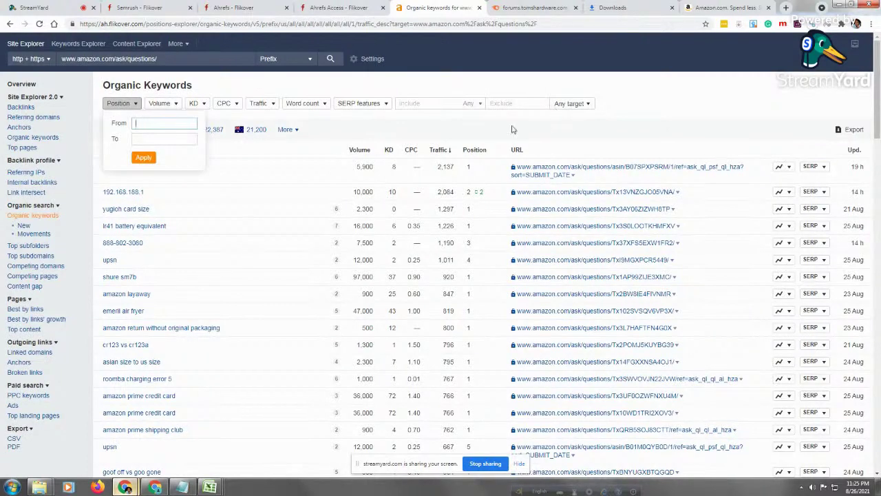
pyautogui.click(513, 104)
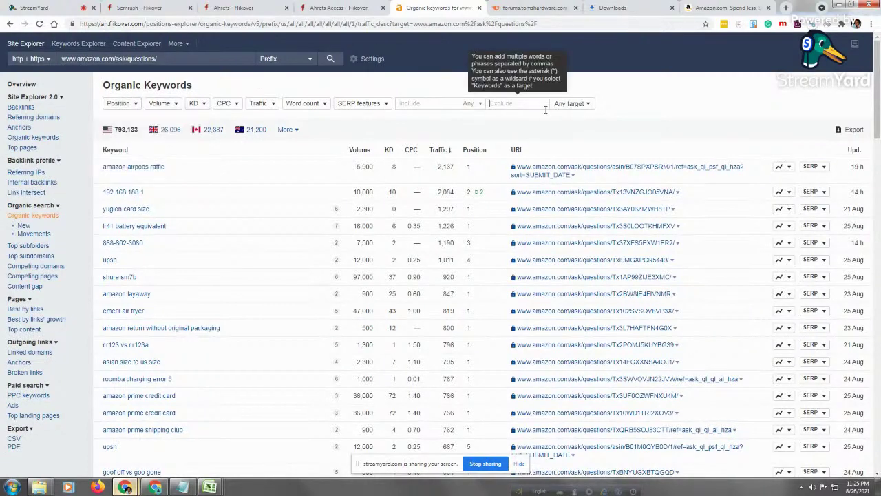
pyautogui.rightClick(426, 106)
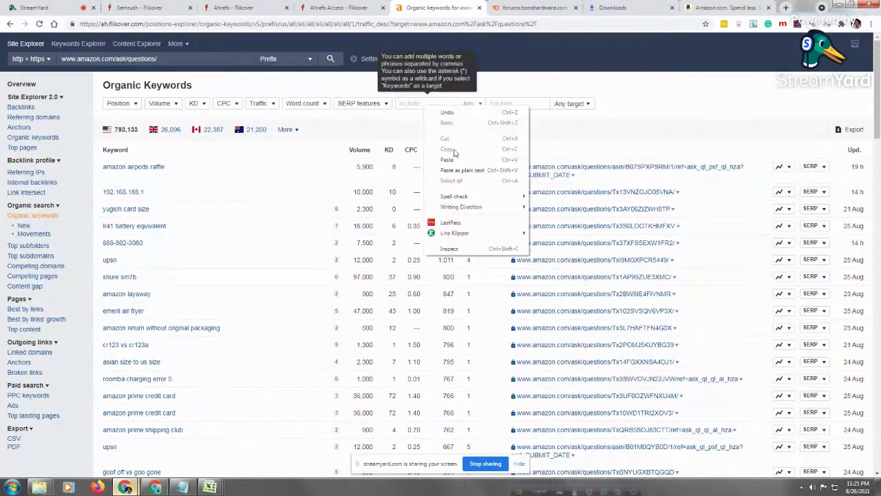
pyautogui.click(448, 159)
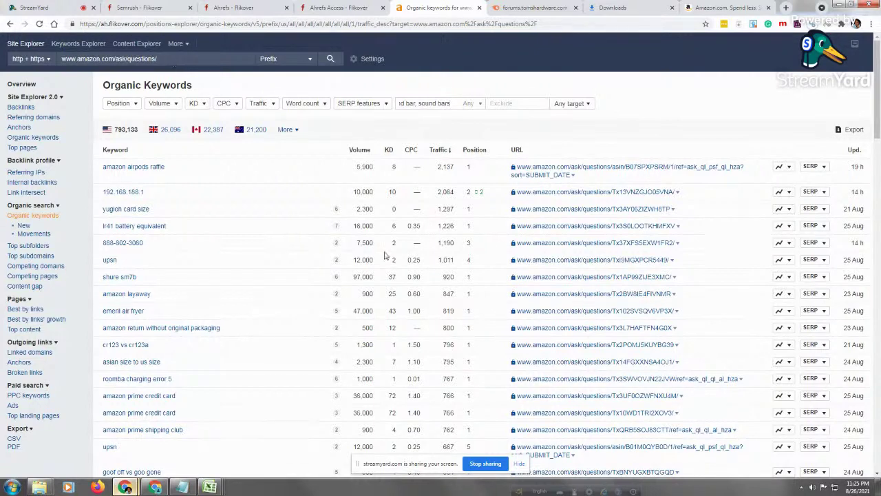
# Open export_organic.Positions.msn.com from the CSV Files folder and widen the URL column to show the full addresses
pyautogui.click(210, 487)
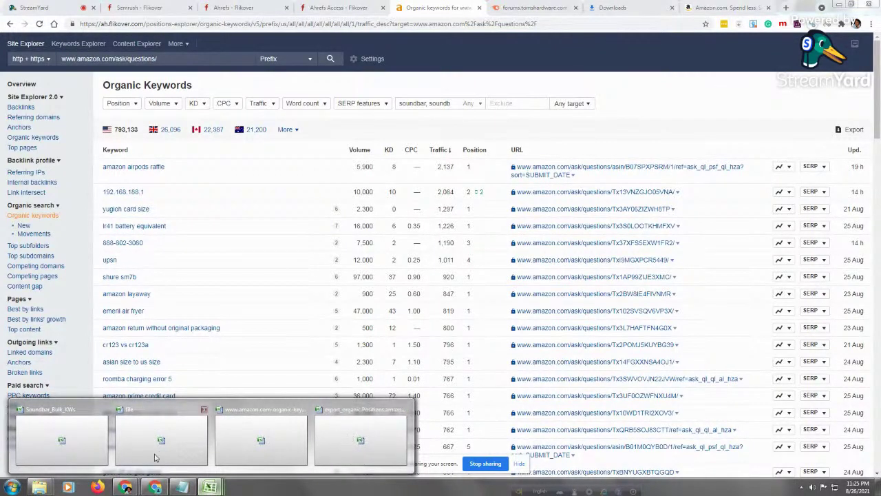
pyautogui.moveTo(39, 487)
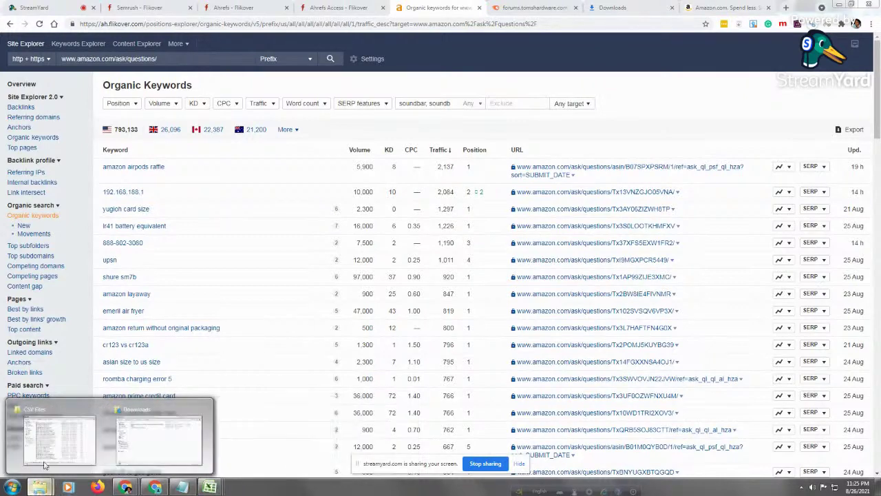
pyautogui.click(59, 441)
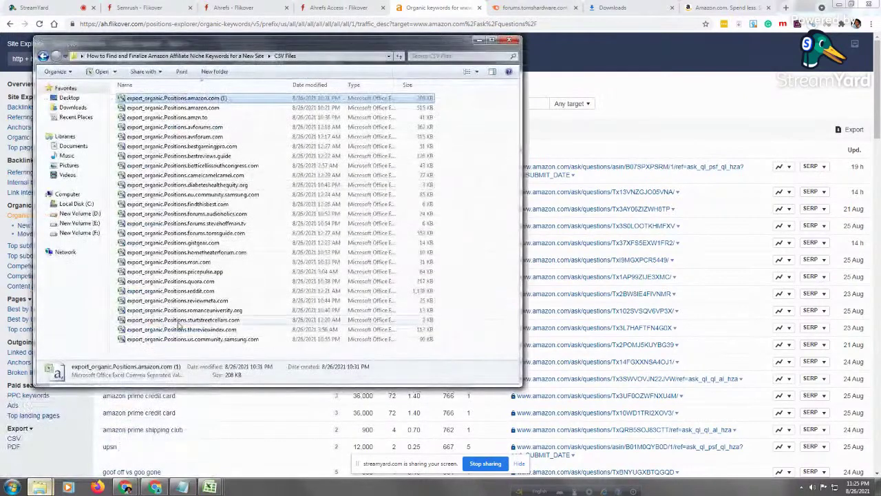
pyautogui.click(197, 264)
pyautogui.rightClick(197, 264)
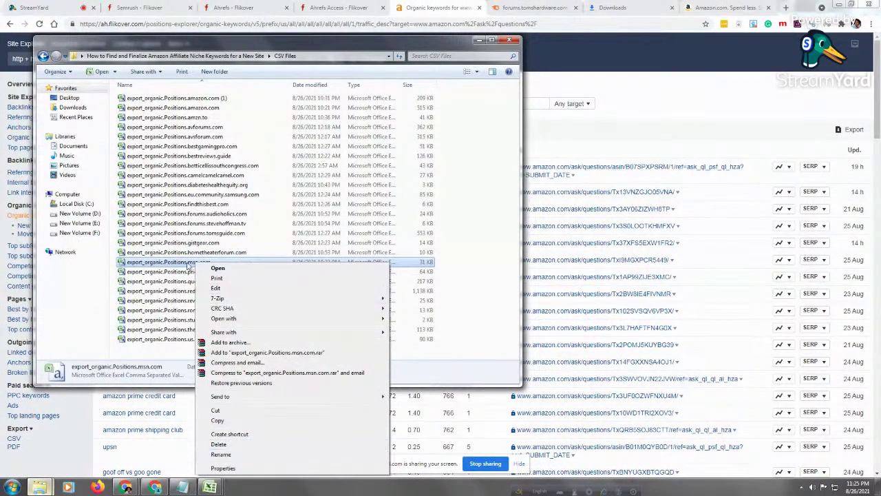
pyautogui.click(219, 269)
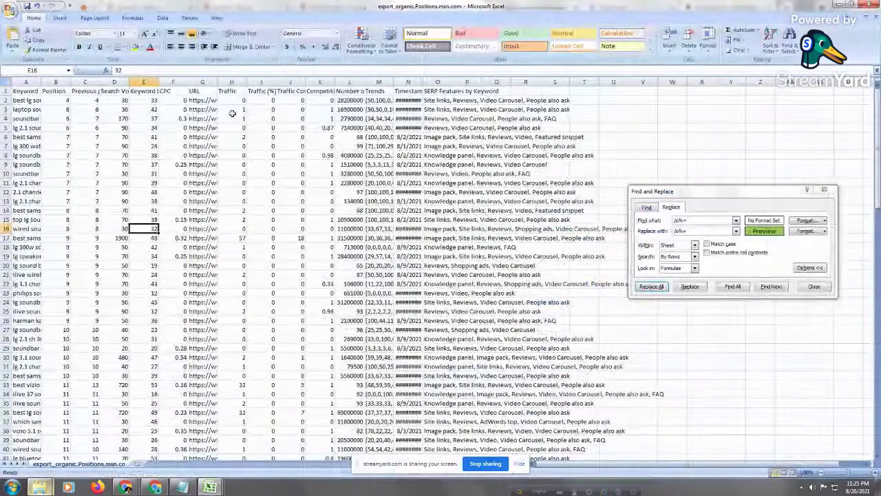
pyautogui.moveTo(547, 84); pyautogui.dragTo(548, 84)
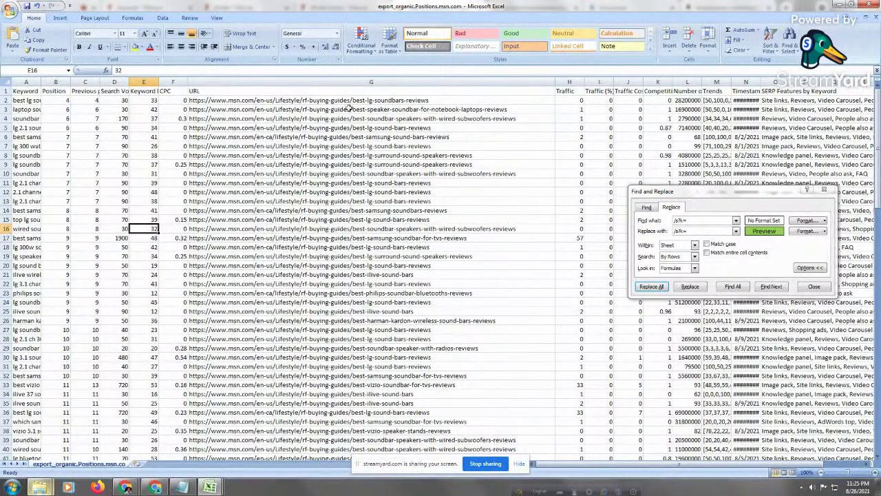
# Review the msn.com buying-guide addresses in the URL column and copy the best-lg-soundbars-reviews URL in cell G2
pyautogui.moveTo(347, 101); pyautogui.dragTo(405, 468)
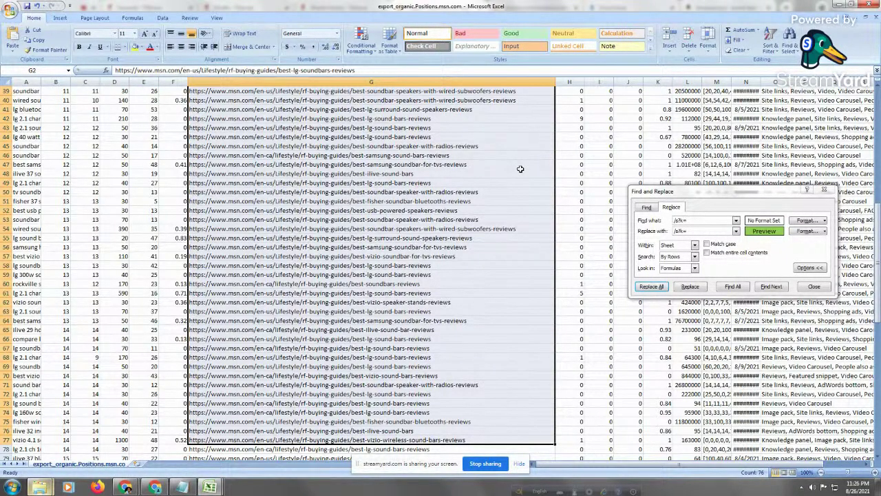
pyautogui.moveTo(447, 384); pyautogui.dragTo(448, 375)
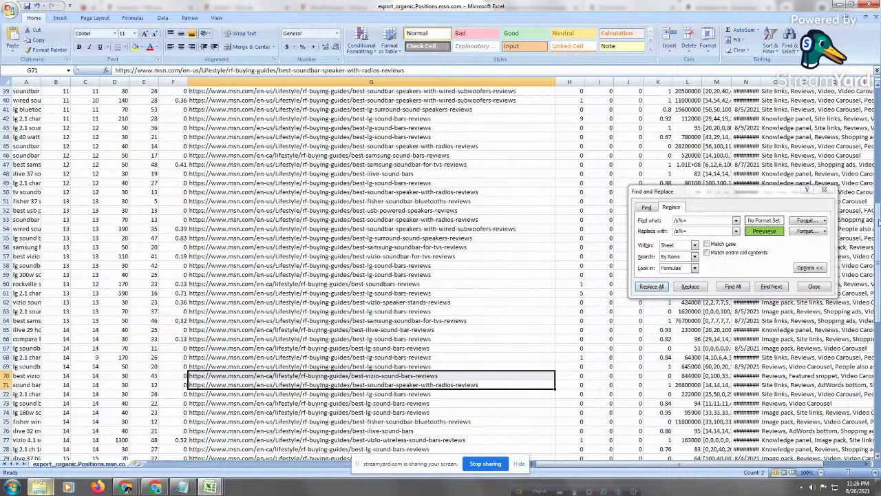
pyautogui.moveTo(879, 222); pyautogui.dragTo(833, 67)
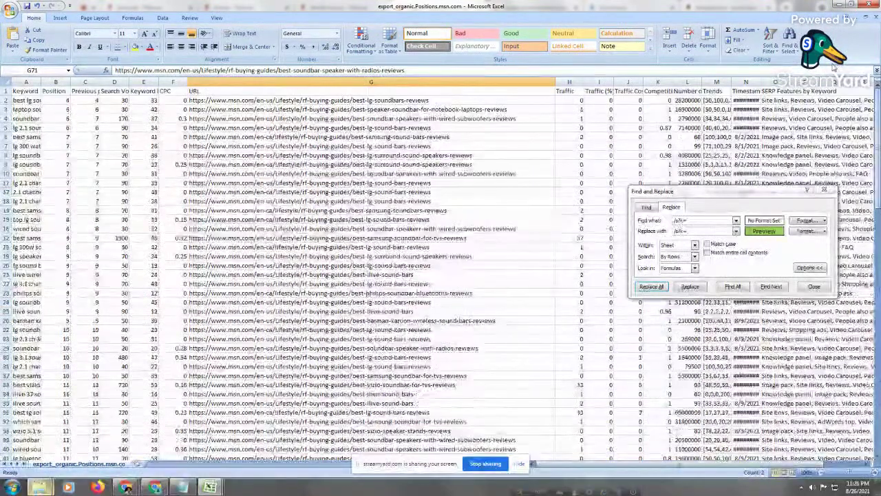
pyautogui.moveTo(210, 488)
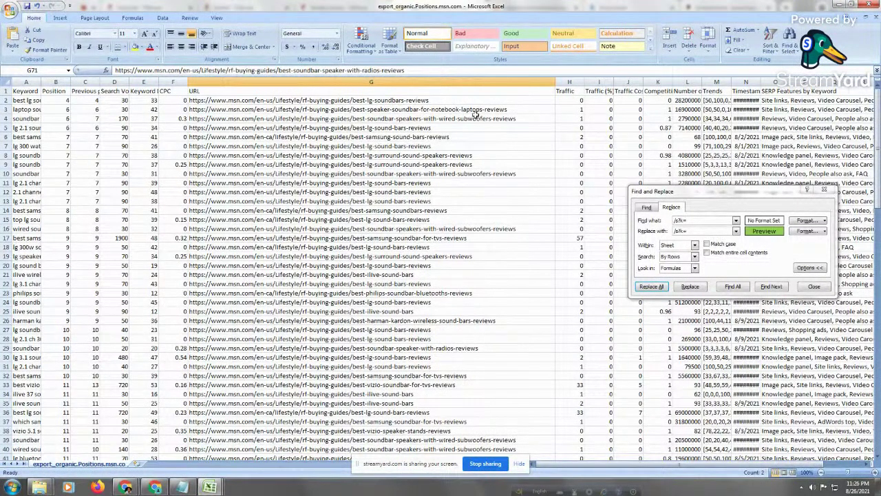
pyautogui.click(269, 102)
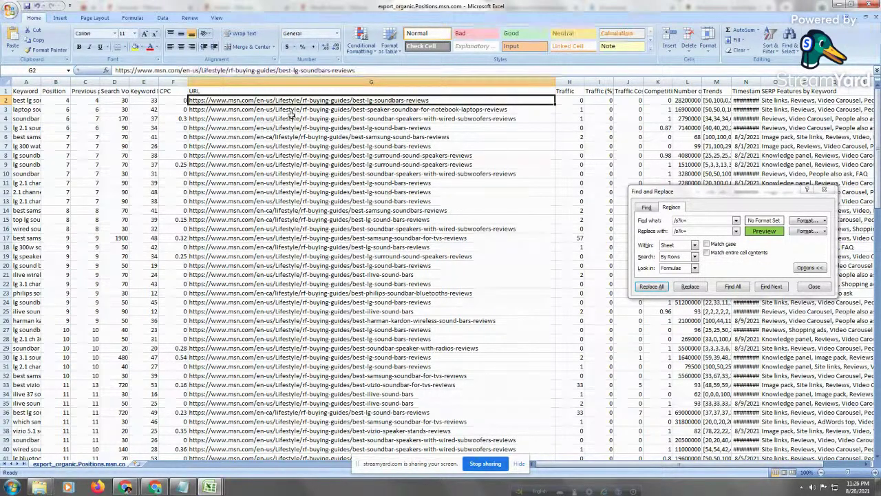
pyautogui.rightClick(318, 102)
pyautogui.click(351, 117)
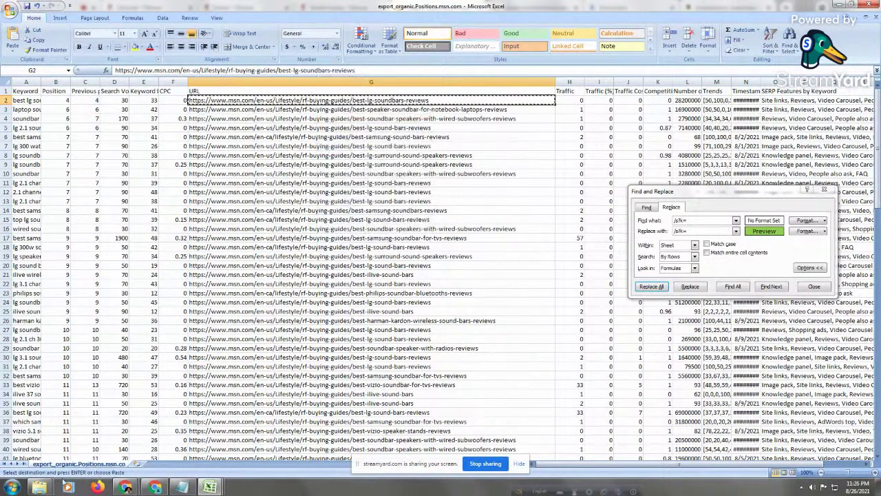
pyautogui.moveTo(137, 483)
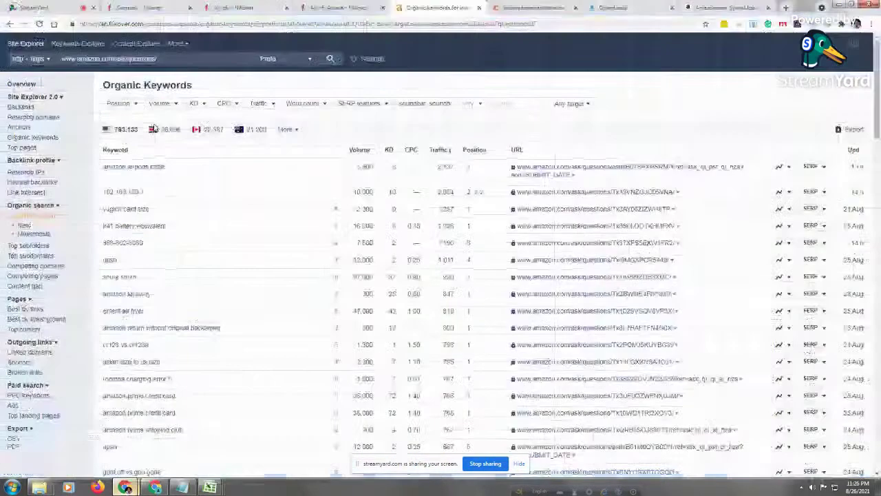
pyautogui.click(103, 434)
pyautogui.moveTo(174, 58); pyautogui.dragTo(39, 61)
pyautogui.rightClick(71, 56)
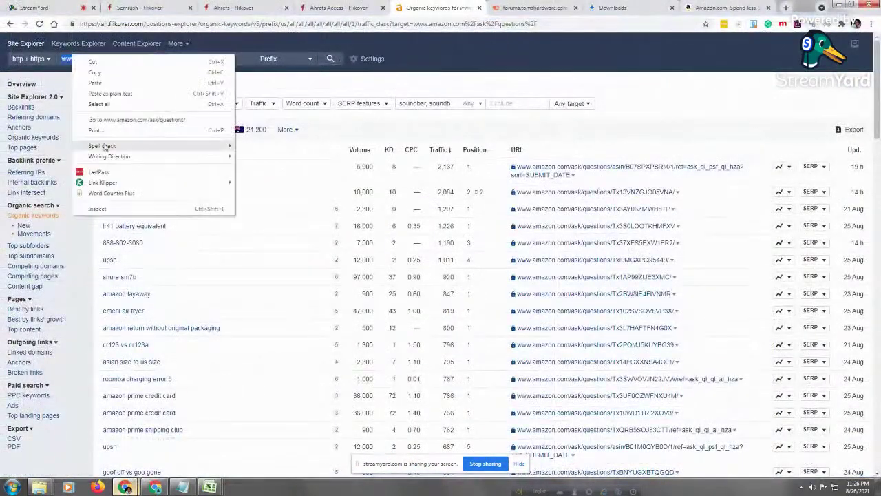
pyautogui.click(97, 82)
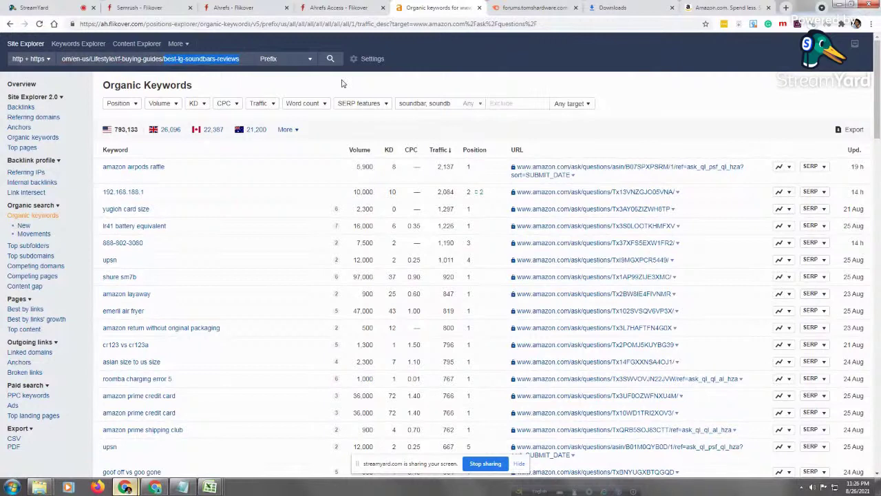
pyautogui.press('BackSpace')
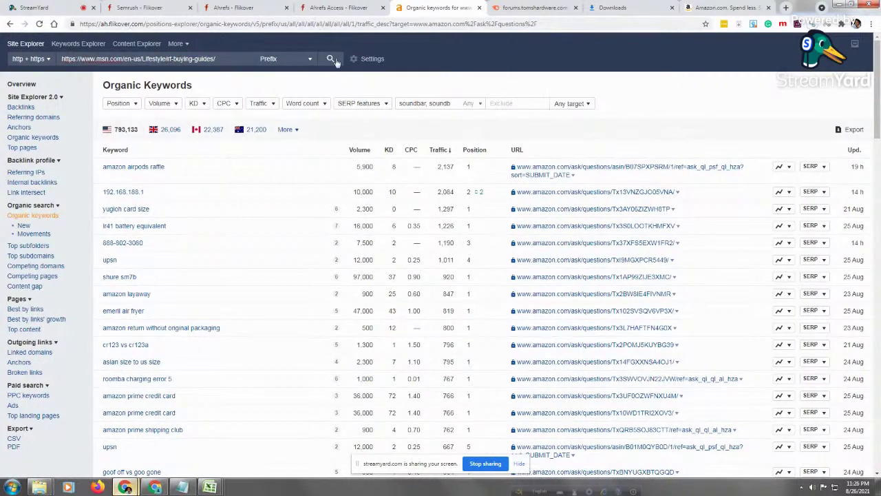
pyautogui.click(332, 60)
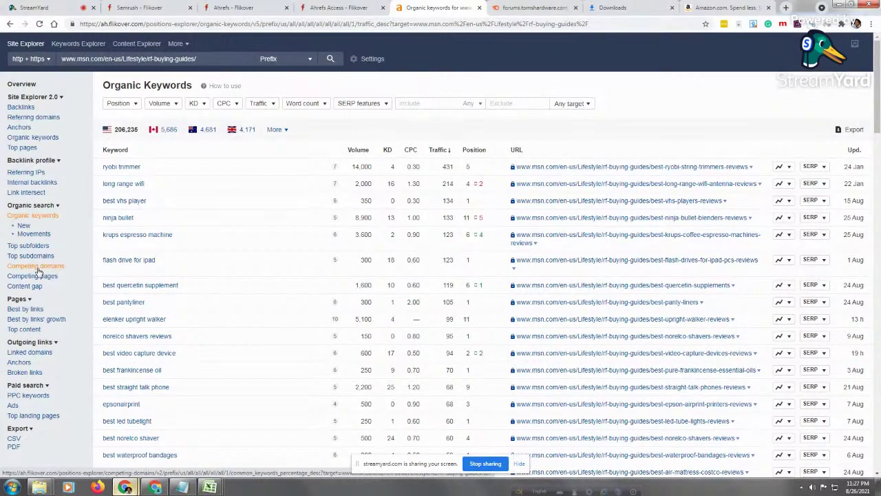
# Paste the clipboard content into the include filter of the msn.com buying-guides organic keywords
pyautogui.rightClick(418, 105)
pyautogui.click(441, 157)
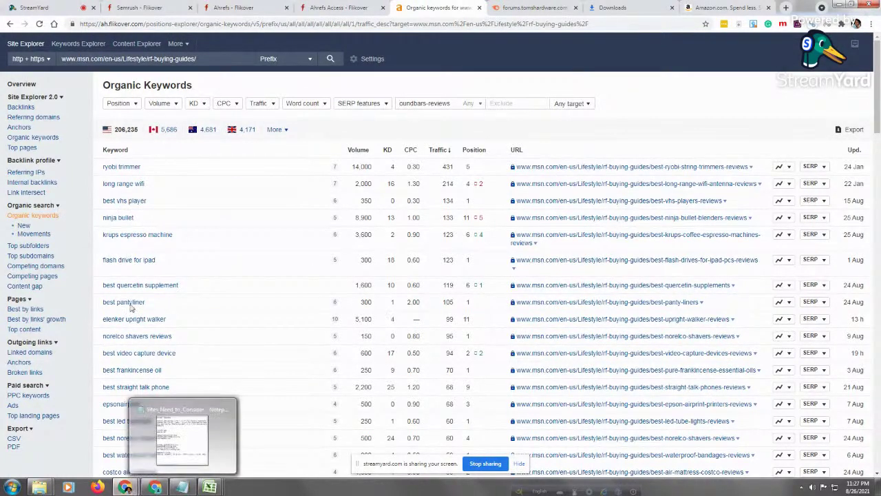
pyautogui.moveTo(181, 486)
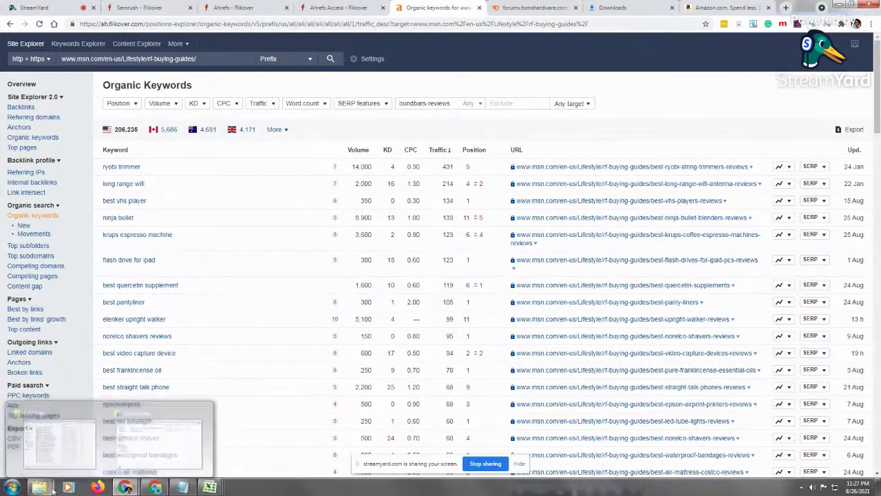
# Open export_organic.Positions.us.community.samsung.com from the CSV Files folder and copy the URL in cell G7
pyautogui.moveTo(39, 487)
pyautogui.click(67, 461)
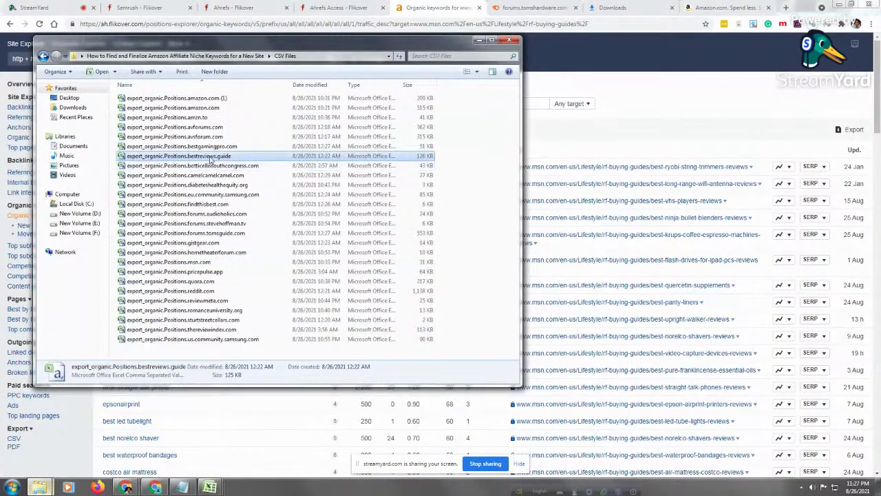
pyautogui.click(205, 157)
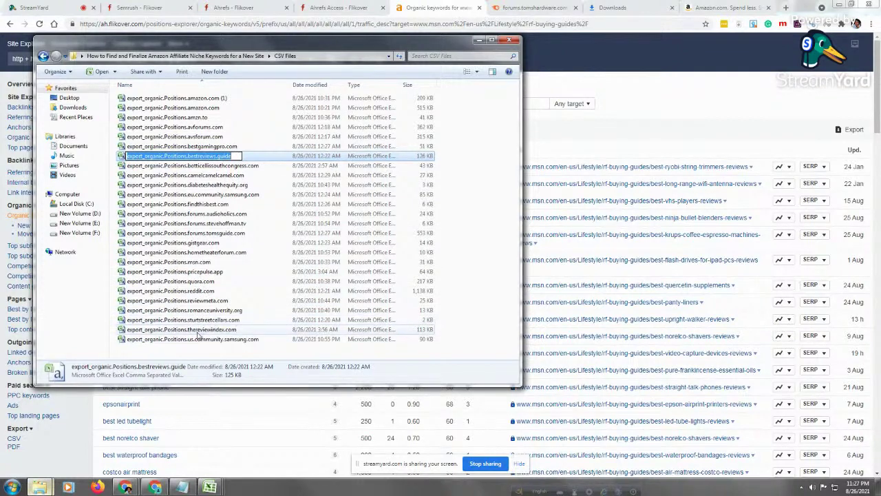
pyautogui.click(204, 340)
pyautogui.rightClick(206, 340)
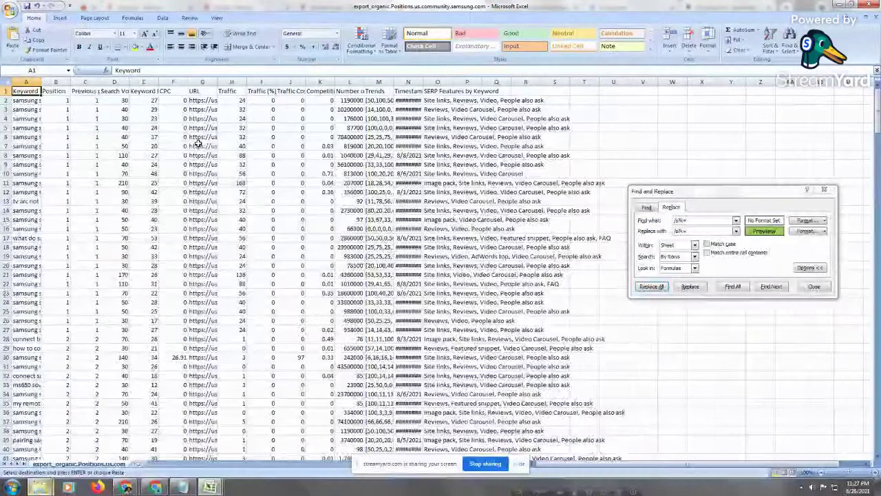
pyautogui.click(197, 144)
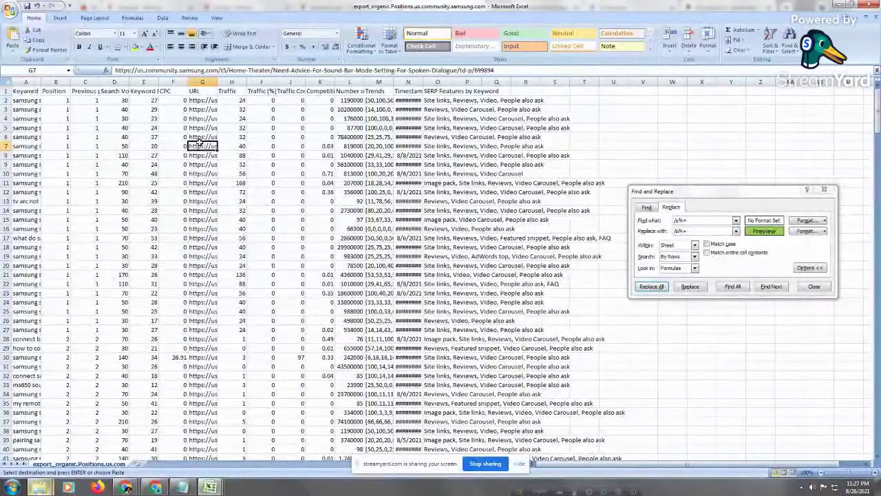
pyautogui.rightClick(199, 145)
pyautogui.click(246, 164)
# Switch to Ahrefs, paste the copied URL as the target, trim it to us.community.samsung.com/ and run the organic keywords search
pyautogui.moveTo(125, 486)
pyautogui.click(76, 446)
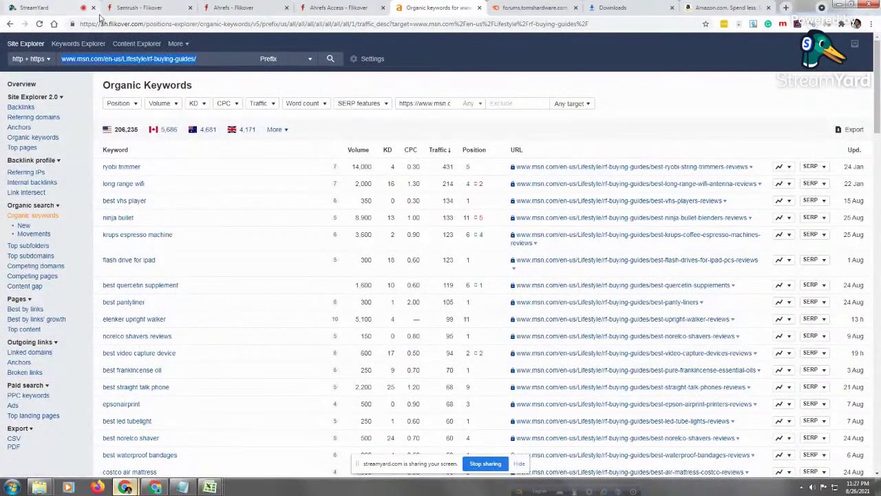
pyautogui.hotkey('ctrl', 'v')
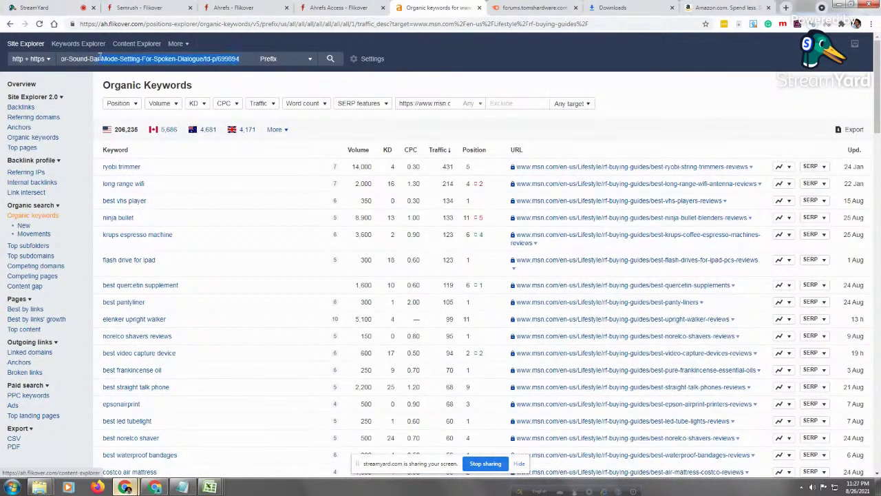
pyautogui.press('Home')
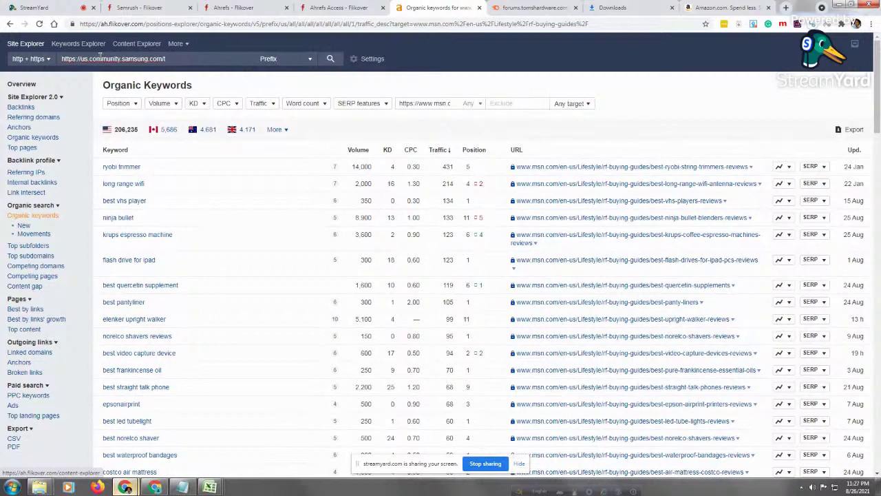
pyautogui.hotkey('shift', 'End')
pyautogui.press('Delete')
pyautogui.click(331, 58)
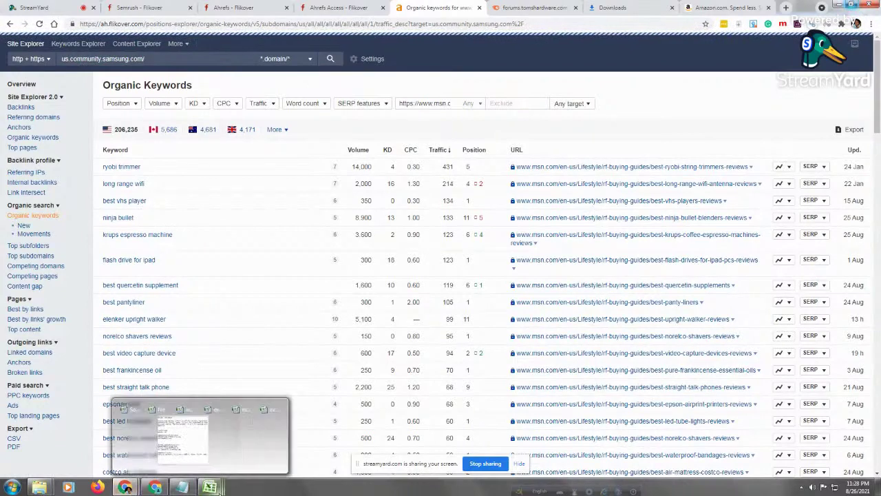
# Switch to the workbook named file in Excel and copy its entire data range starting at cell A1
pyautogui.moveTo(210, 487)
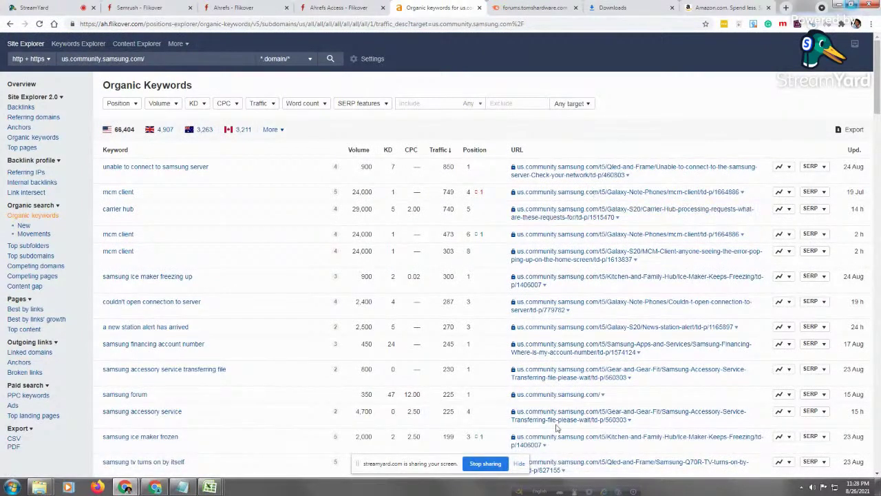
pyautogui.moveTo(181, 486)
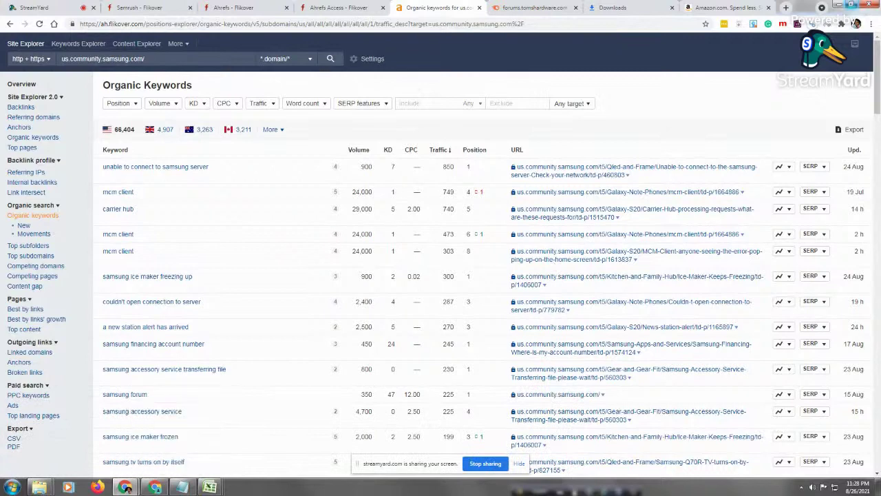
pyautogui.moveTo(127, 488)
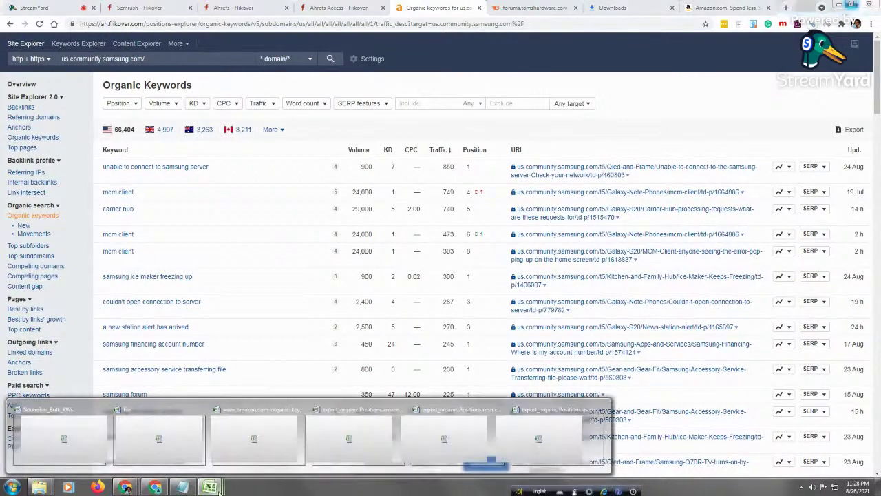
pyautogui.click(152, 437)
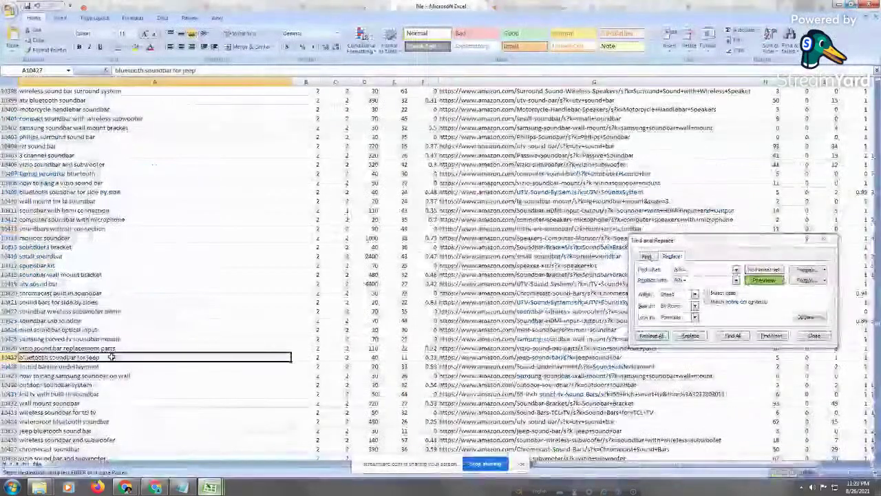
pyautogui.click(131, 228)
pyautogui.hotkey('ctrl', 'Home')
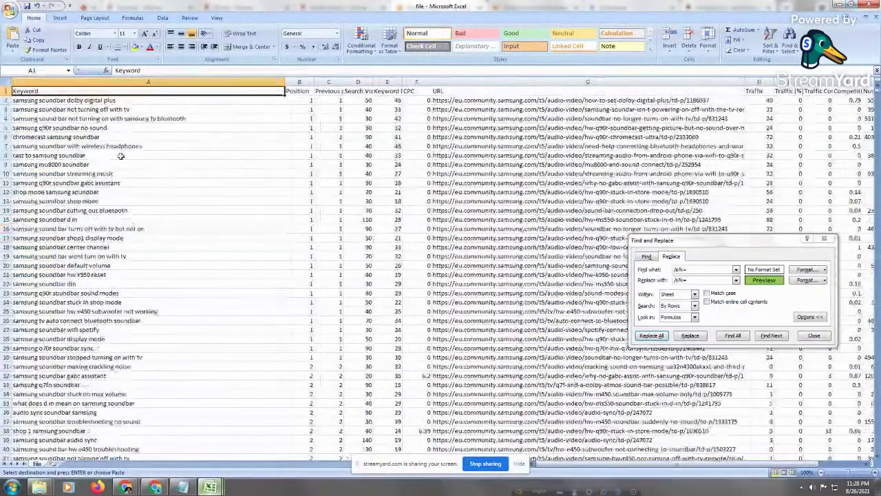
pyautogui.hotkey('ctrl', 'shift', 'End')
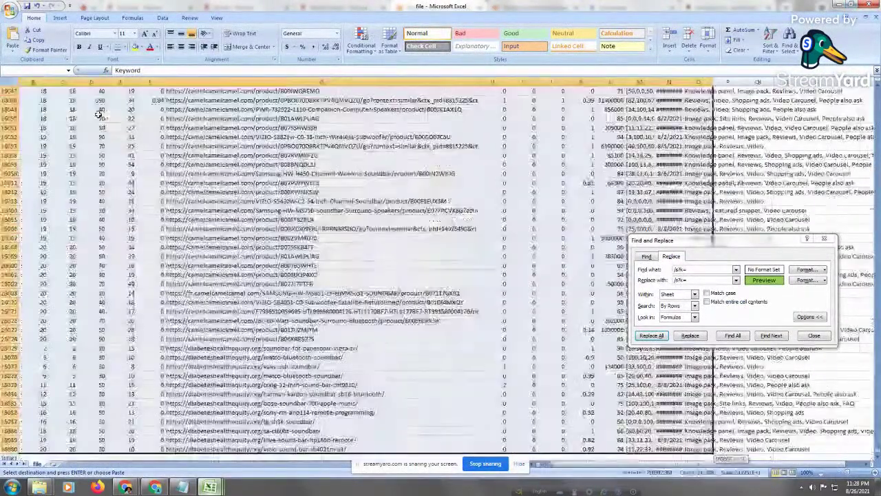
pyautogui.rightClick(47, 197)
pyautogui.click(71, 214)
pyautogui.hotkey('ctrl', 'BackSpace')
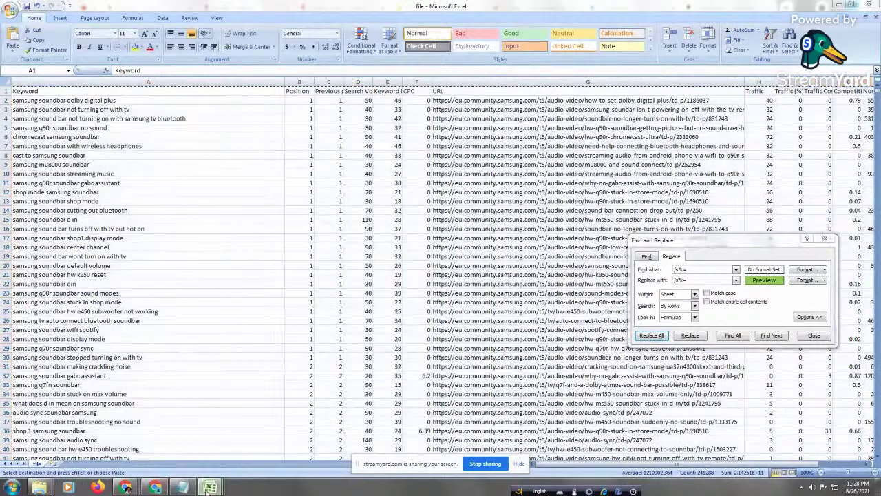
# Switch to the Soundbar_Bulk_KWs workbook and check the end of the keyword list in the soundbar sheet
pyautogui.click(209, 488)
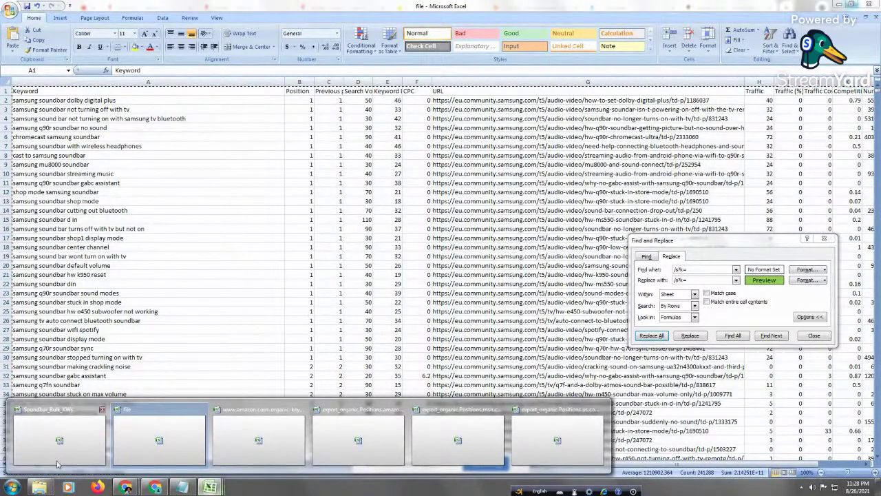
pyautogui.click(81, 407)
pyautogui.click(137, 177)
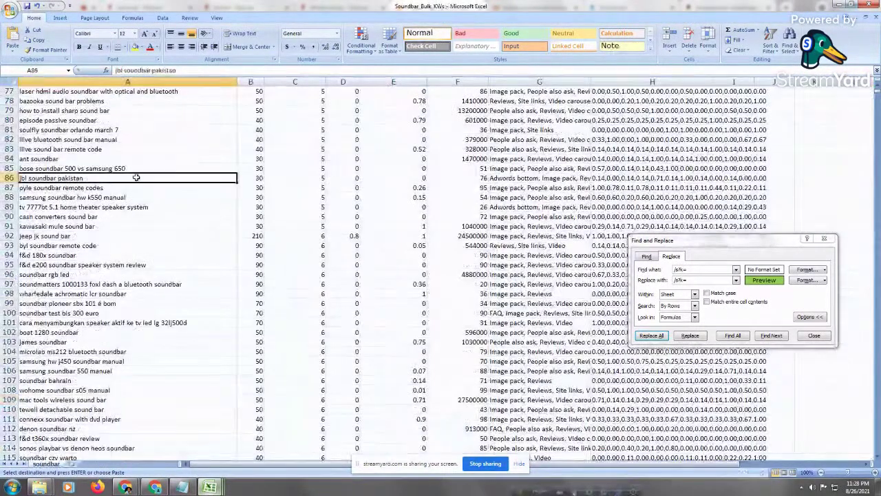
pyautogui.click(134, 129)
pyautogui.click(115, 273)
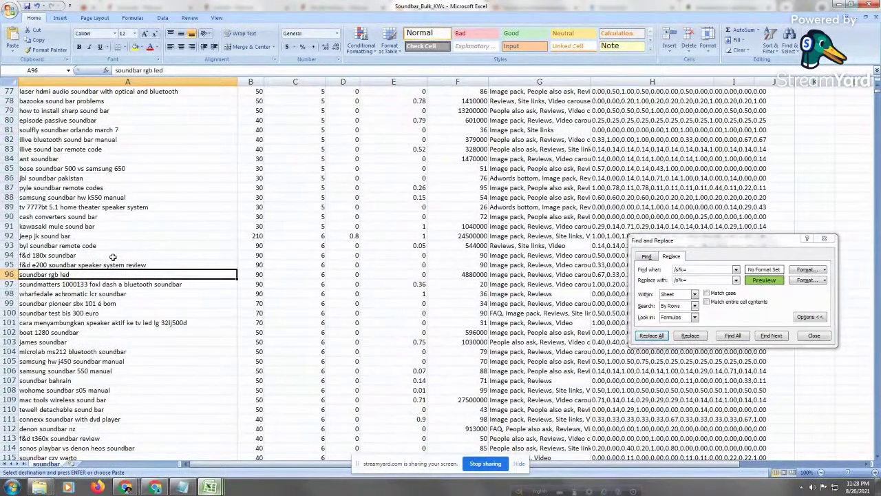
pyautogui.press('Down')
pyautogui.hotkey('ctrl', 'Down')
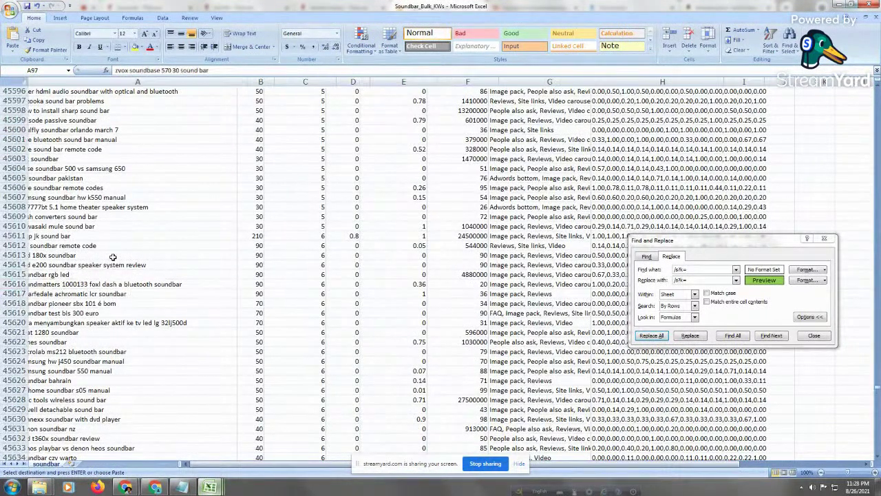
pyautogui.press('Up')
pyautogui.press('Up')
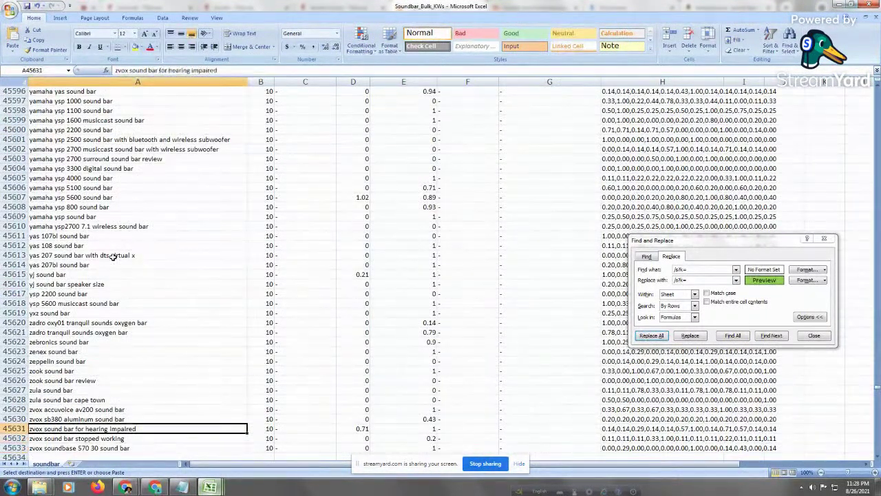
pyautogui.click(69, 312)
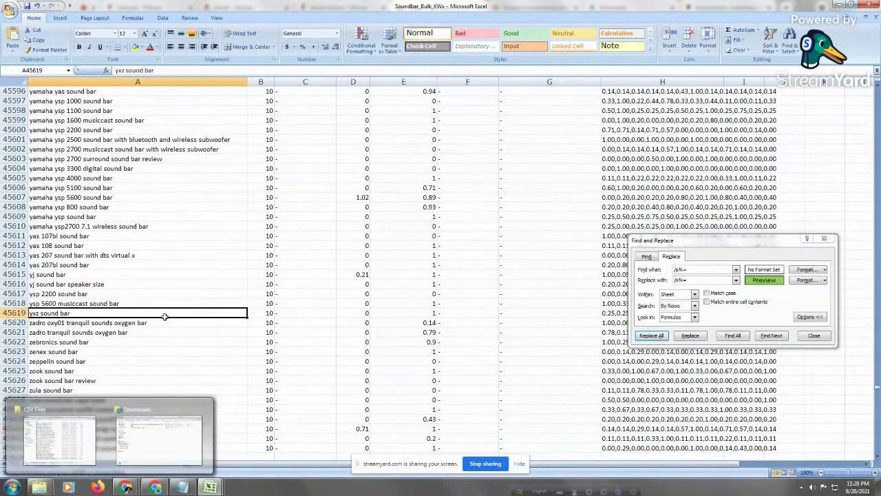
# Add a new worksheet after the soundbar sheet and paste the copied keyword data at cell A1
pyautogui.click(73, 464)
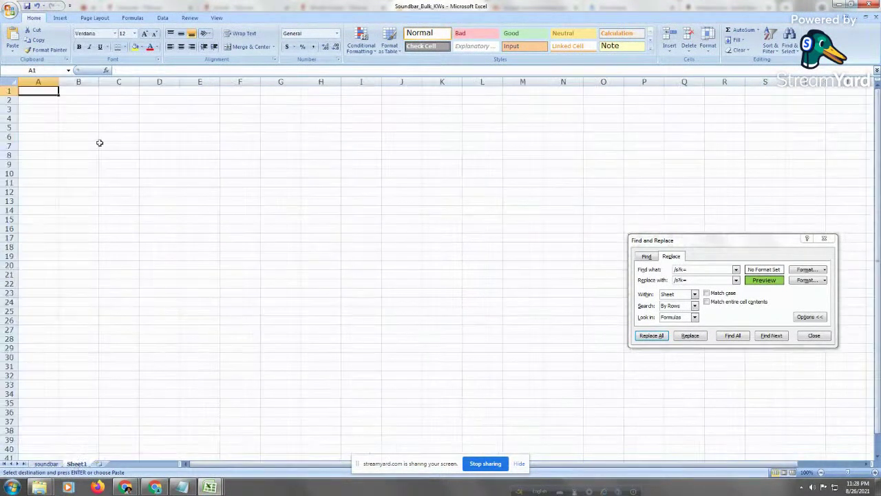
pyautogui.rightClick(34, 93)
pyautogui.click(72, 114)
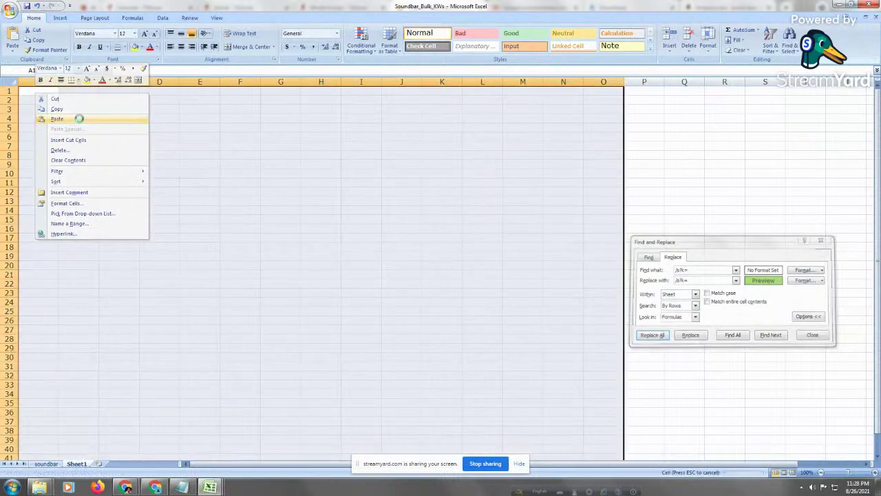
pyautogui.click(45, 202)
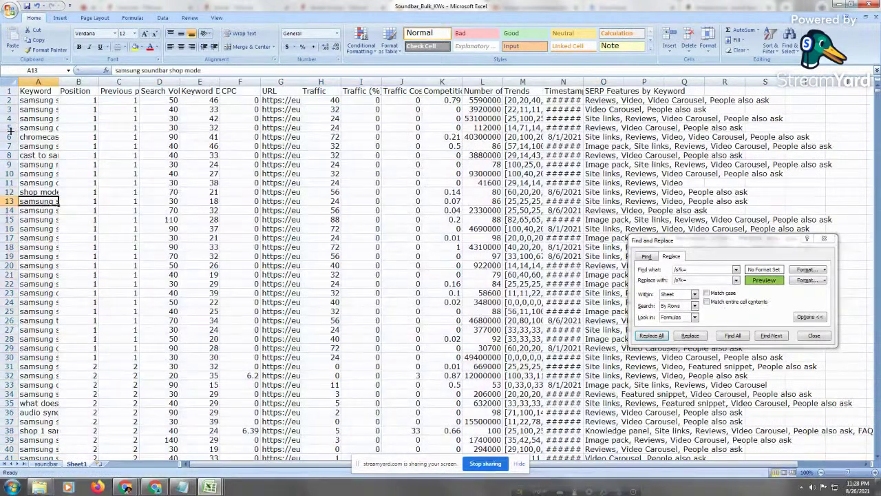
# Set the font of the whole new sheet to Calibri and fit column A's width to the keywords
pyautogui.click(8, 82)
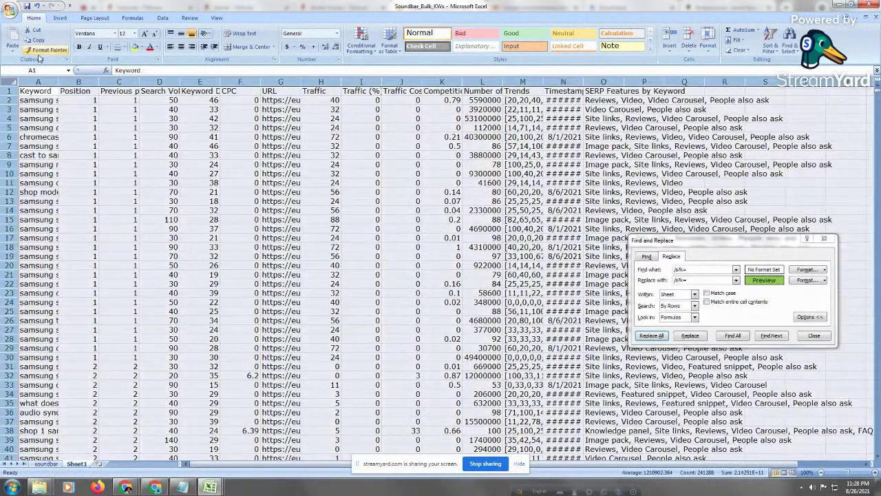
pyautogui.click(115, 33)
pyautogui.moveTo(200, 313); pyautogui.dragTo(200, 31)
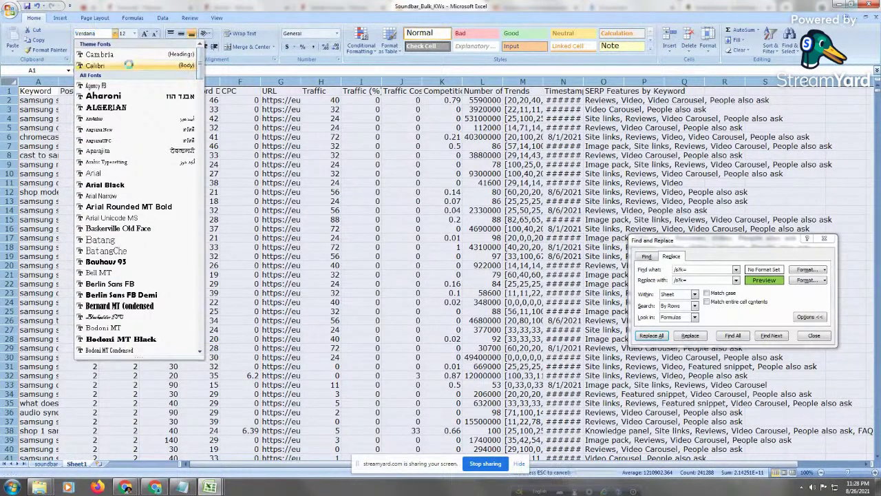
pyautogui.click(97, 66)
pyautogui.click(117, 235)
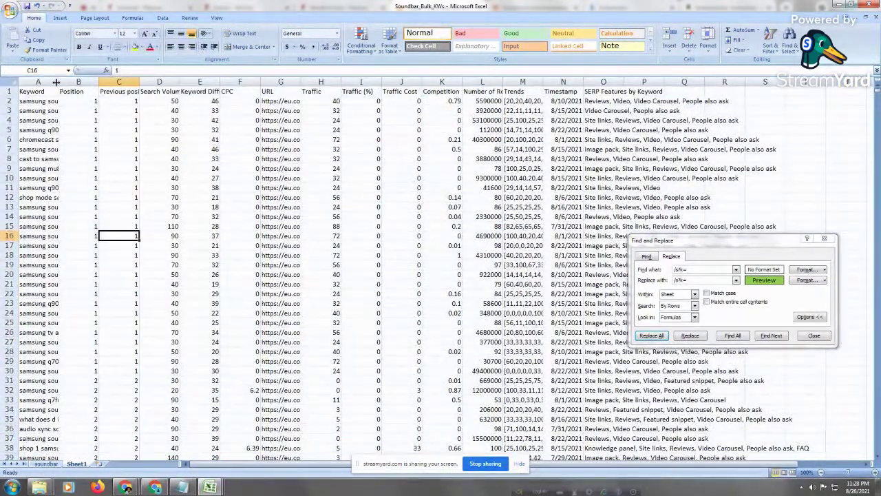
pyautogui.doubleClick(56, 82)
pyautogui.click(103, 351)
pyautogui.click(103, 129)
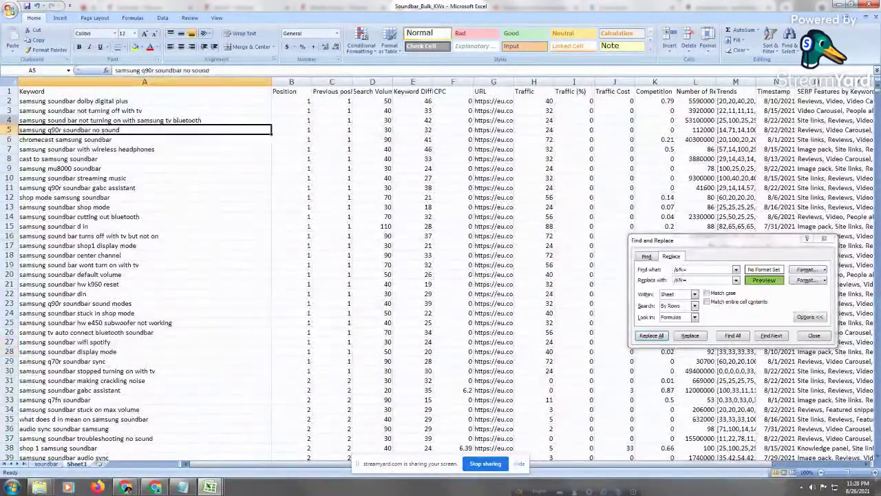
# Insert a blank row directly beneath the header row
pyautogui.rightClick(5, 100)
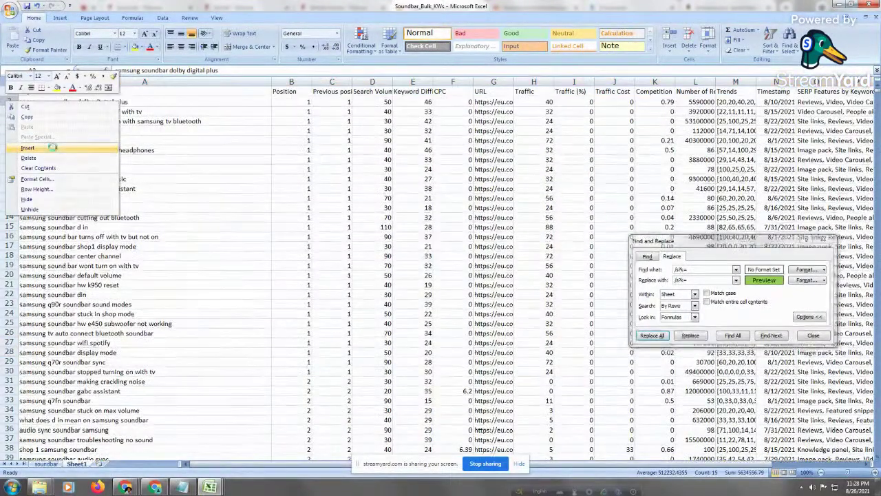
pyautogui.click(49, 146)
pyautogui.click(105, 244)
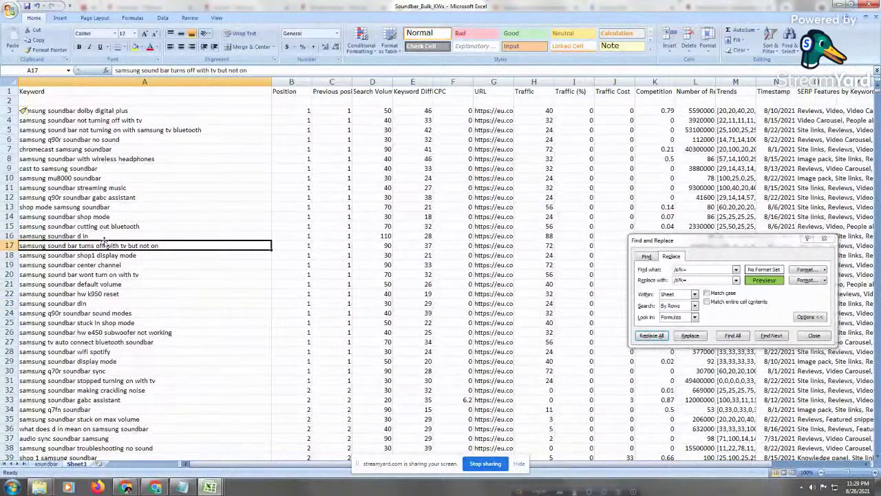
# Sort the data from B3 down by the Position column in ascending order, expanding the selection to the adjacent columns
pyautogui.click(304, 114)
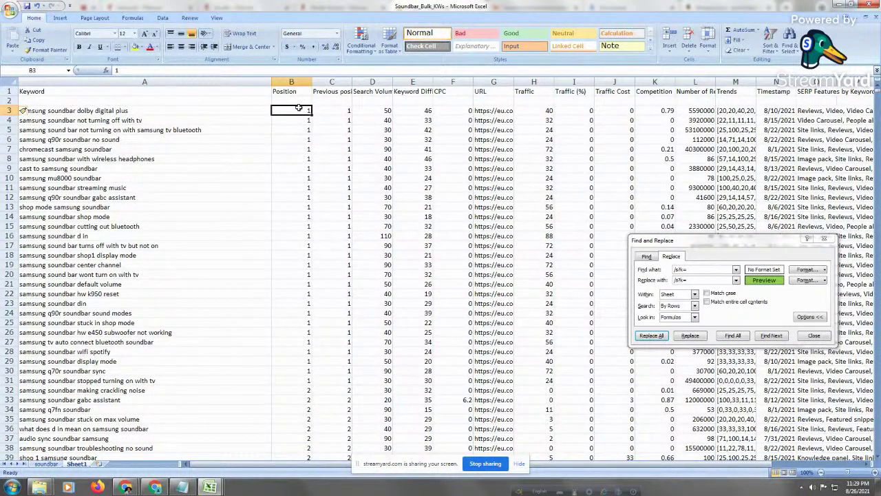
pyautogui.moveTo(299, 108); pyautogui.dragTo(300, 217)
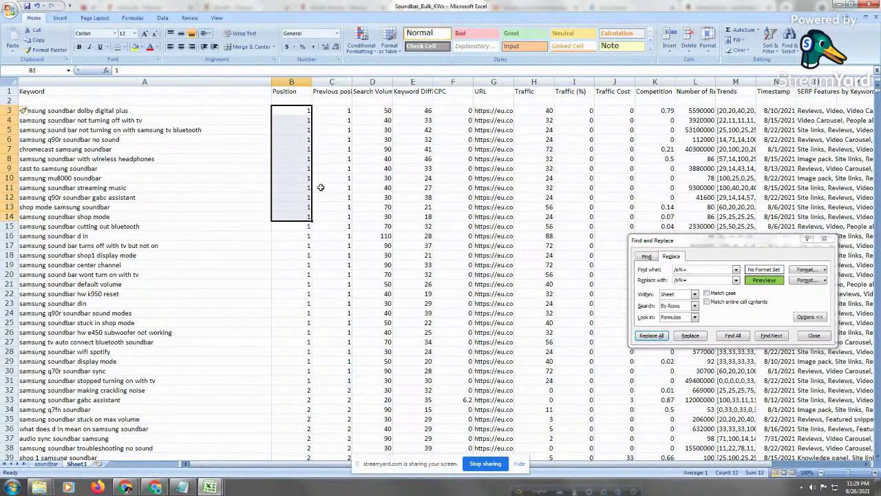
pyautogui.hotkey('ctrl', 'shift', 'Down')
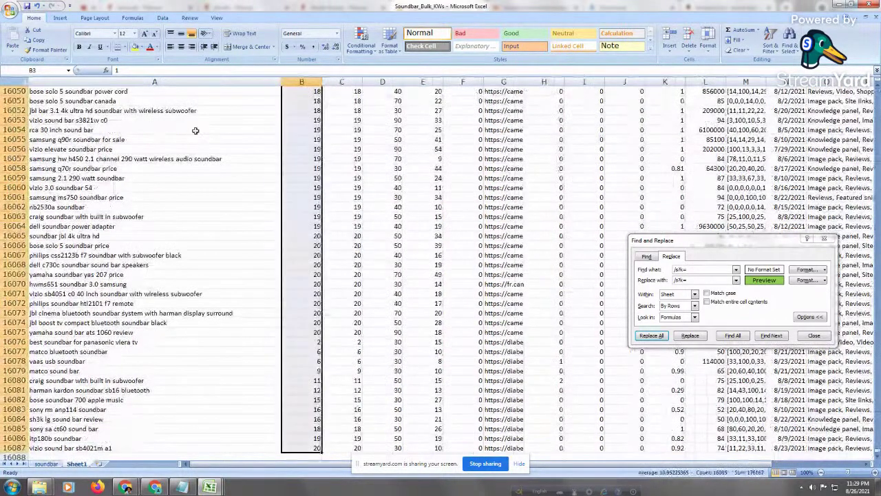
pyautogui.rightClick(291, 195)
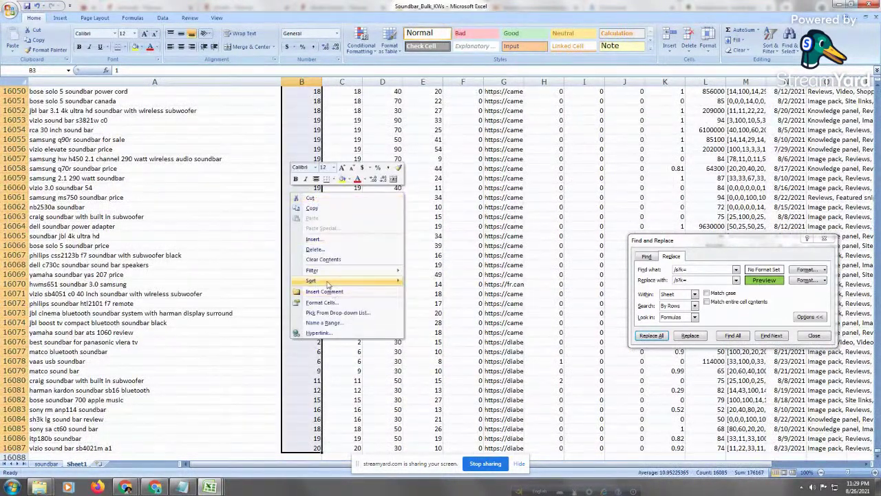
pyautogui.moveTo(331, 282)
pyautogui.click(431, 285)
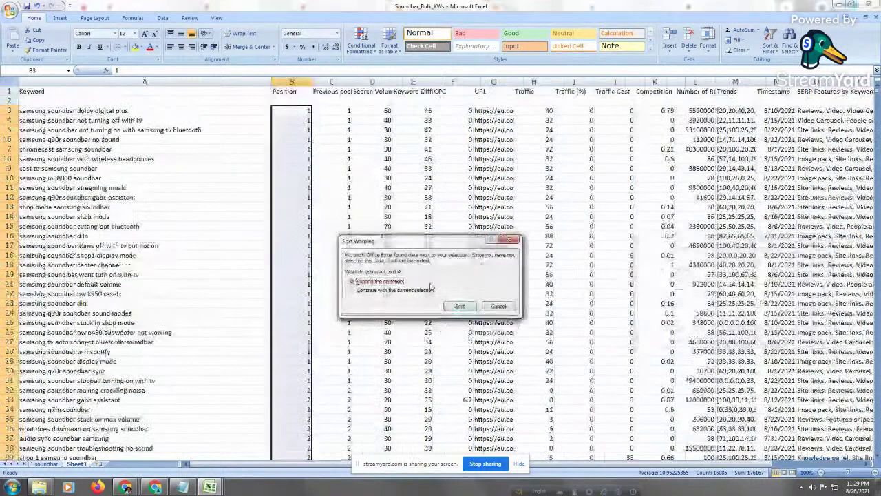
pyautogui.click(460, 306)
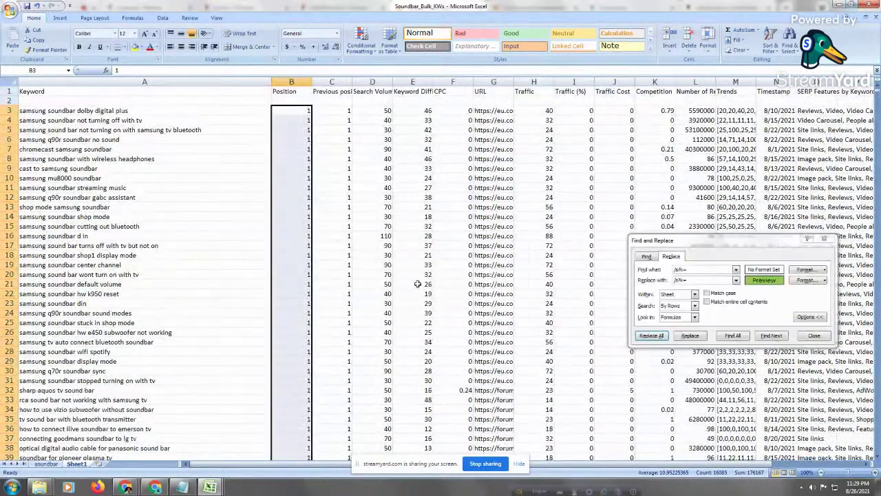
# Insert a blank row at row 8412, between the last keyword in position 10 and the first in position 11
pyautogui.click(283, 114)
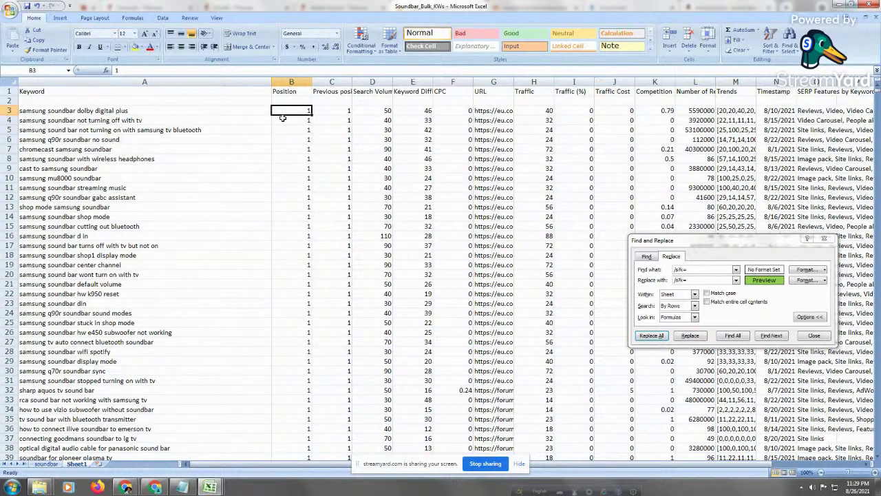
pyautogui.press('pagedown')
pyautogui.press('pagedown')
pyautogui.press('pagedown')
pyautogui.press('pagedown')
pyautogui.press('pagedown')
pyautogui.press('pagedown')
pyautogui.press('pagedown')
pyautogui.press('pagedown')
pyautogui.press('pagedown')
pyautogui.press('pagedown')
pyautogui.press('pagedown')
pyautogui.press('pagedown')
pyautogui.press('pagedown')
pyautogui.press('pagedown')
pyautogui.press('pagedown')
pyautogui.press('pagedown')
pyautogui.press('pagedown')
pyautogui.press('pagedown')
pyautogui.press('pagedown')
pyautogui.press('pagedown')
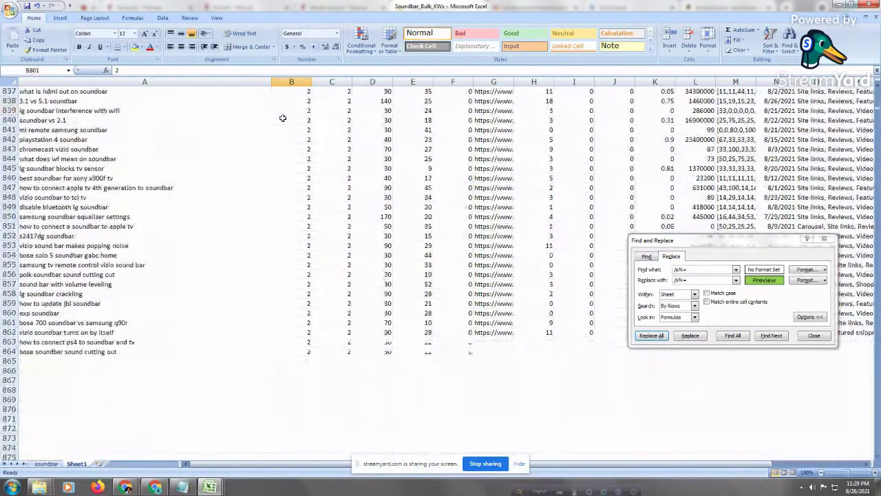
pyautogui.press('pagedown')
pyautogui.press('pagedown')
pyautogui.press('pagedown')
pyautogui.press('pagedown')
pyautogui.press('pagedown')
pyautogui.press('pagedown')
pyautogui.press('pagedown')
pyautogui.press('pagedown')
pyautogui.press('pagedown')
pyautogui.press('pagedown')
pyautogui.press('pagedown')
pyautogui.press('pagedown')
pyautogui.press('pagedown')
pyautogui.press('pagedown')
pyautogui.press('pagedown')
pyautogui.press('pagedown')
pyautogui.press('pagedown')
pyautogui.press('pagedown')
pyautogui.press('pagedown')
pyautogui.press('pagedown')
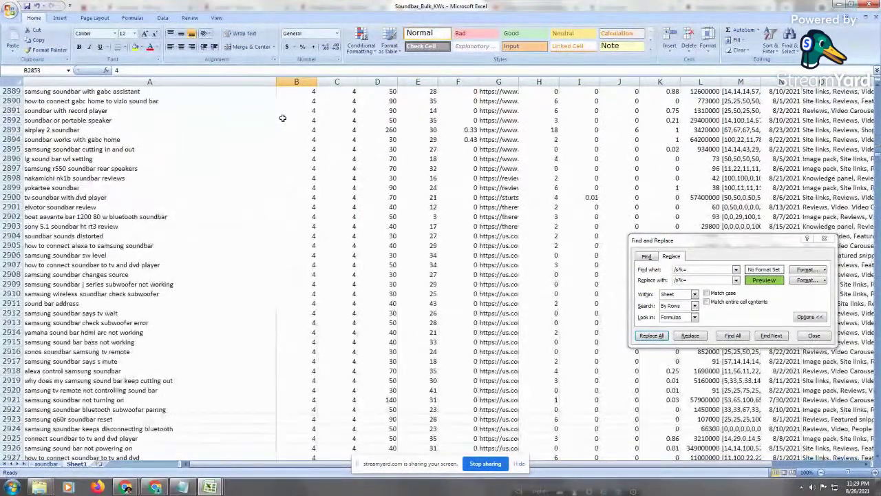
pyautogui.press('pagedown')
pyautogui.press('pagedown')
pyautogui.press('pagedown')
pyautogui.press('pagedown')
pyautogui.press('pagedown')
pyautogui.press('pagedown')
pyautogui.press('pagedown')
pyautogui.press('pagedown')
pyautogui.press('pagedown')
pyautogui.press('pagedown')
pyautogui.press('pagedown')
pyautogui.press('pagedown')
pyautogui.press('pagedown')
pyautogui.press('pagedown')
pyautogui.press('pagedown')
pyautogui.press('pagedown')
pyautogui.press('pagedown')
pyautogui.press('pagedown')
pyautogui.press('pagedown')
pyautogui.press('pagedown')
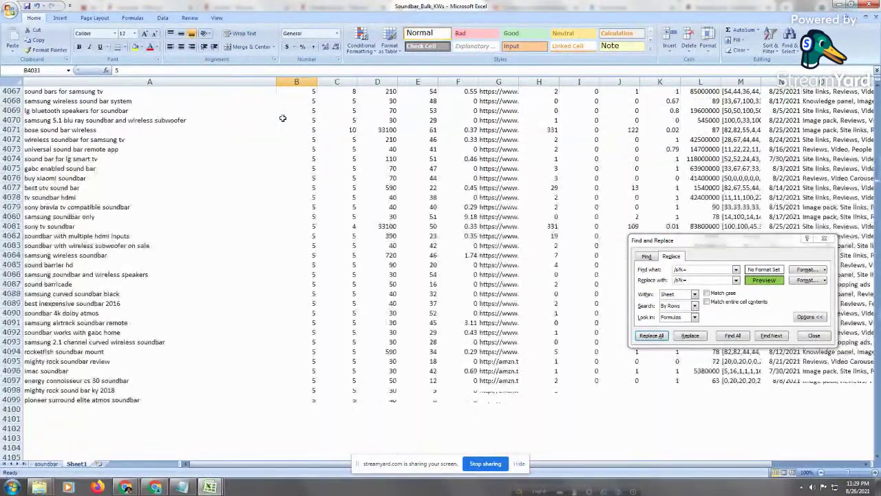
pyautogui.press('pagedown')
pyautogui.press('pagedown')
pyautogui.press('pagedown')
pyautogui.press('pagedown')
pyautogui.press('pagedown')
pyautogui.press('pagedown')
pyautogui.press('pagedown')
pyautogui.press('pagedown')
pyautogui.press('pagedown')
pyautogui.press('pagedown')
pyautogui.press('pagedown')
pyautogui.press('pagedown')
pyautogui.press('pagedown')
pyautogui.press('pagedown')
pyautogui.press('pagedown')
pyautogui.press('pagedown')
pyautogui.press('pagedown')
pyautogui.press('pagedown')
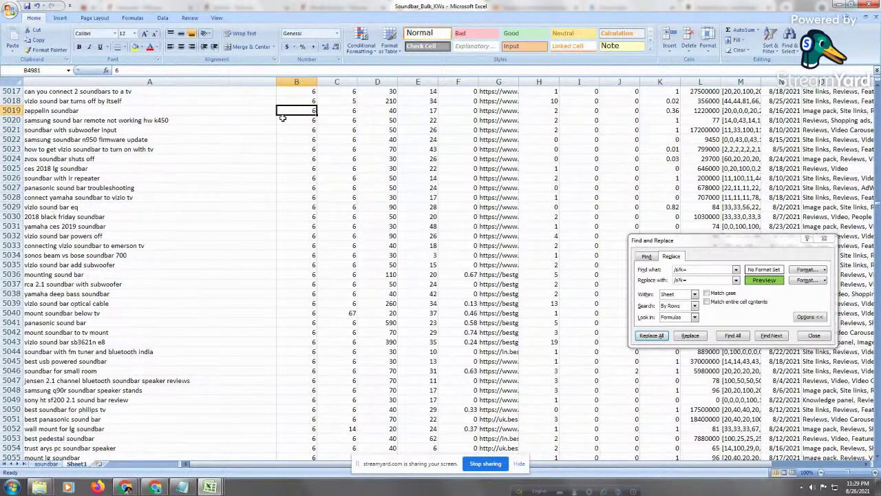
pyautogui.press('pagedown')
pyautogui.press('pagedown')
pyautogui.press('pagedown')
pyautogui.press('pagedown')
pyautogui.press('pagedown')
pyautogui.press('pagedown')
pyautogui.press('pagedown')
pyautogui.press('pagedown')
pyautogui.press('pagedown')
pyautogui.press('pagedown')
pyautogui.press('pagedown')
pyautogui.press('pagedown')
pyautogui.press('pagedown')
pyautogui.press('pagedown')
pyautogui.press('pagedown')
pyautogui.press('pagedown')
pyautogui.press('pagedown')
pyautogui.press('pagedown')
pyautogui.press('pagedown')
pyautogui.press('pagedown')
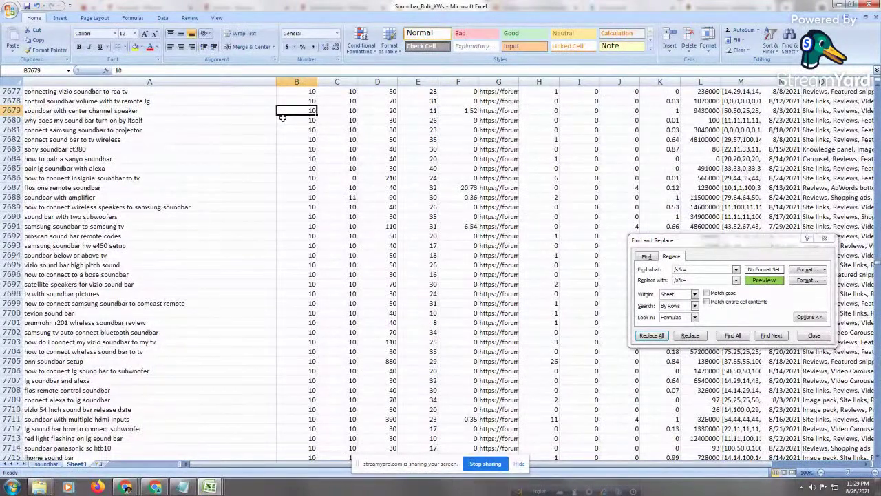
pyautogui.press('pagedown')
pyautogui.press('pagedown')
pyautogui.press('pagedown')
pyautogui.press('pagedown')
pyautogui.press('pagedown')
pyautogui.press('pagedown')
pyautogui.press('pagedown')
pyautogui.press('pagedown')
pyautogui.press('pagedown')
pyautogui.press('pagedown')
pyautogui.press('pagedown')
pyautogui.press('pagedown')
pyautogui.press('pagedown')
pyautogui.press('pagedown')
pyautogui.press('pagedown')
pyautogui.press('pagedown')
pyautogui.press('pagedown')
pyautogui.press('pagedown')
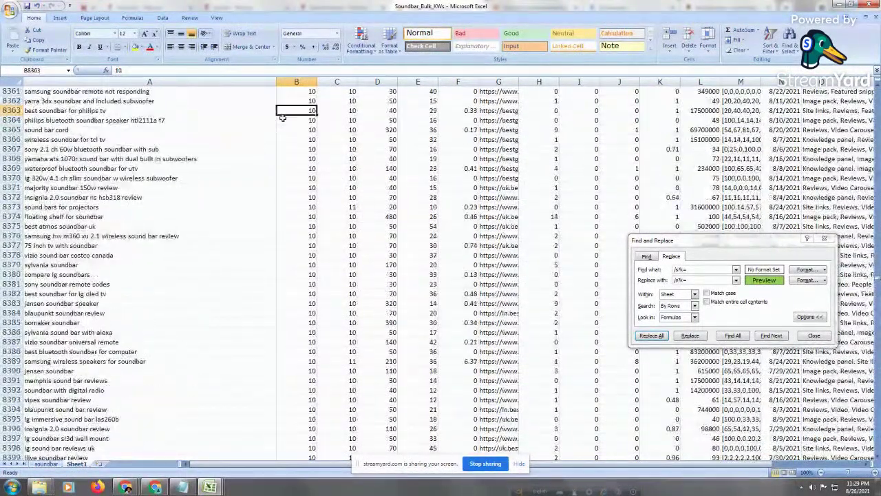
pyautogui.click(308, 425)
pyautogui.press('Down')
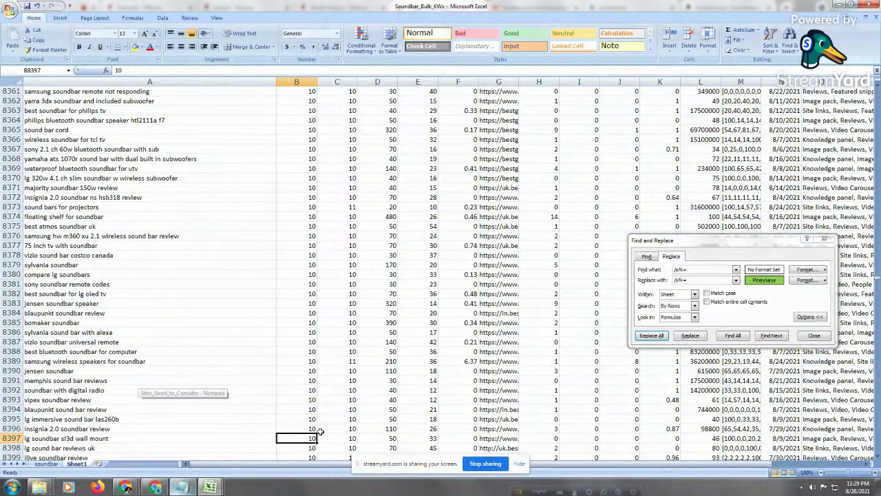
pyautogui.scroll(-10, 218, 363)
pyautogui.click(195, 295)
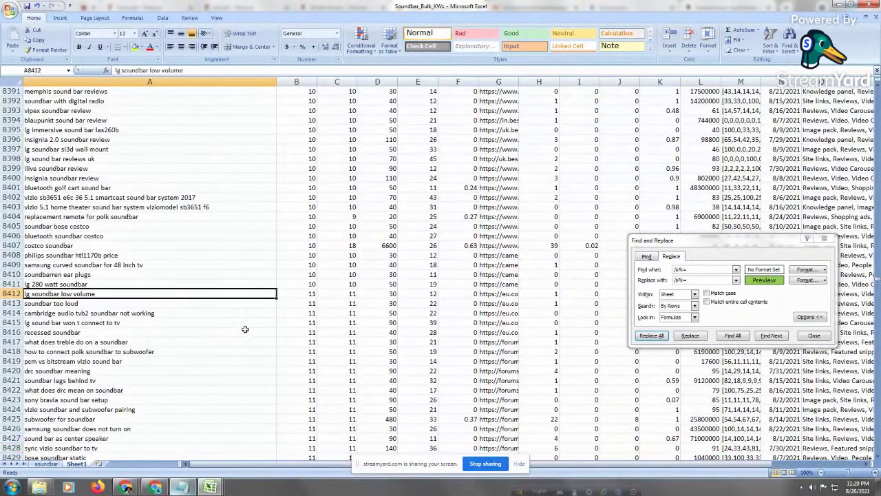
pyautogui.click(13, 293)
pyautogui.rightClick(14, 294)
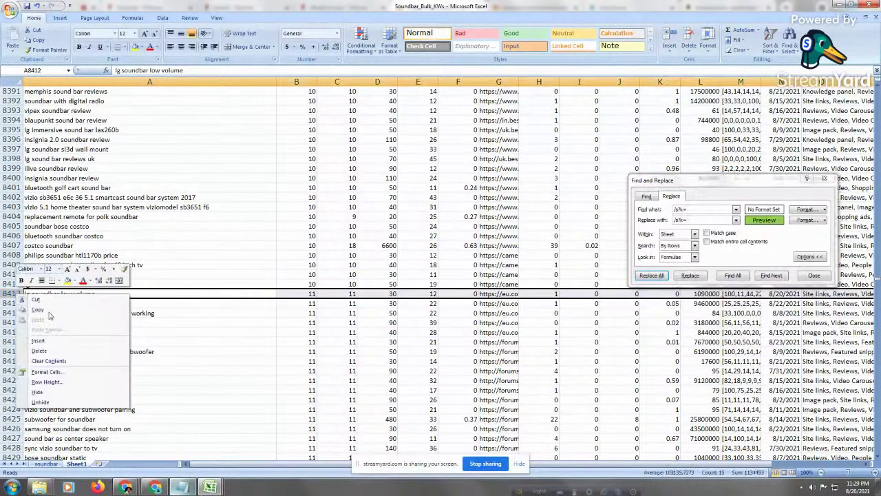
pyautogui.click(38, 340)
pyautogui.click(168, 353)
# Move all the data from A8413 to the last cell, positions 11 and lower, to a new sheet starting at A2
pyautogui.click(128, 303)
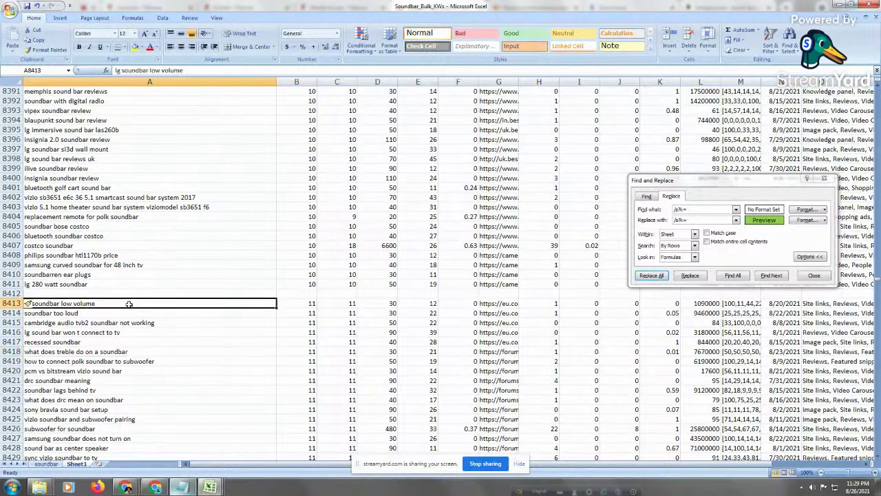
pyautogui.hotkey('ctrl', 'shift', 'End')
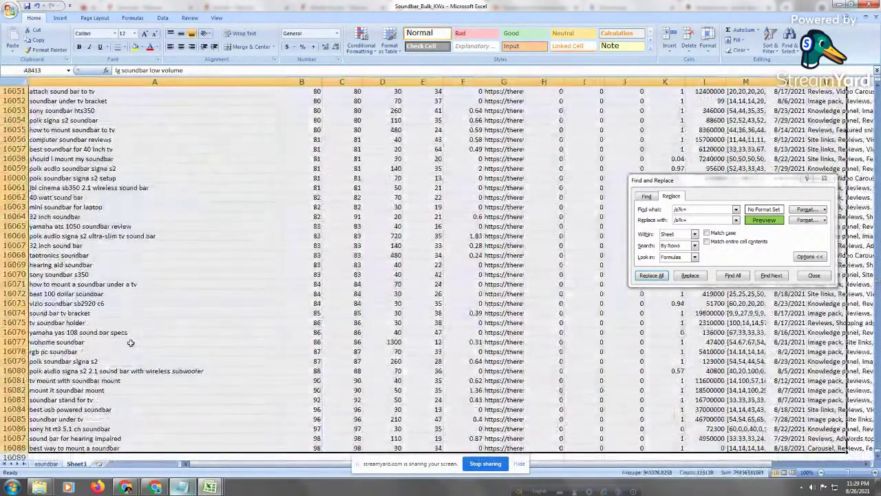
pyautogui.rightClick(107, 216)
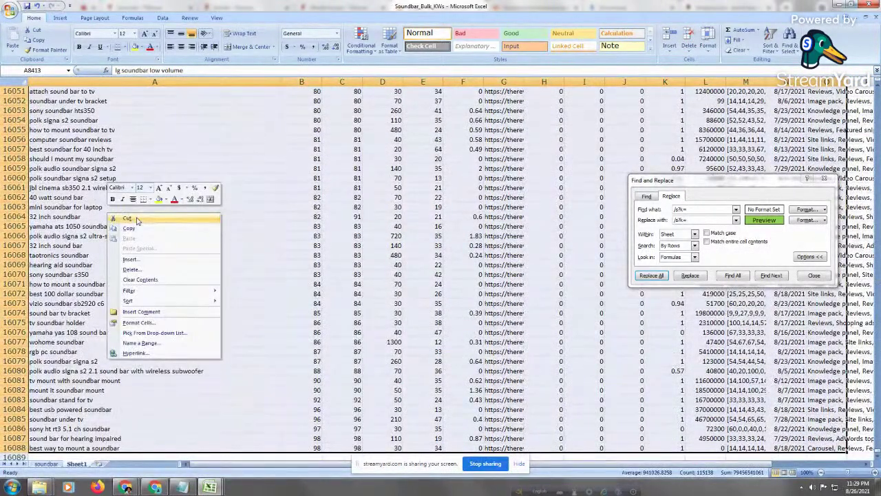
pyautogui.click(127, 218)
pyautogui.moveTo(183, 313); pyautogui.dragTo(184, 304)
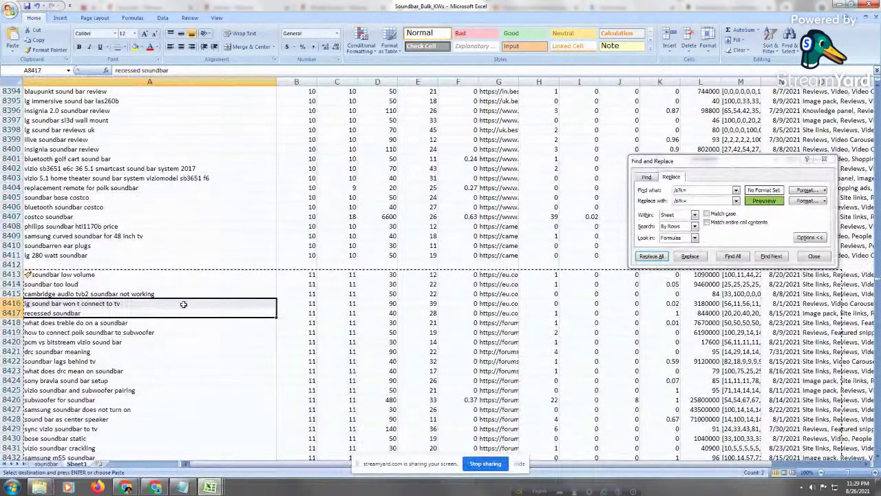
pyautogui.click(76, 464)
pyautogui.press('Return')
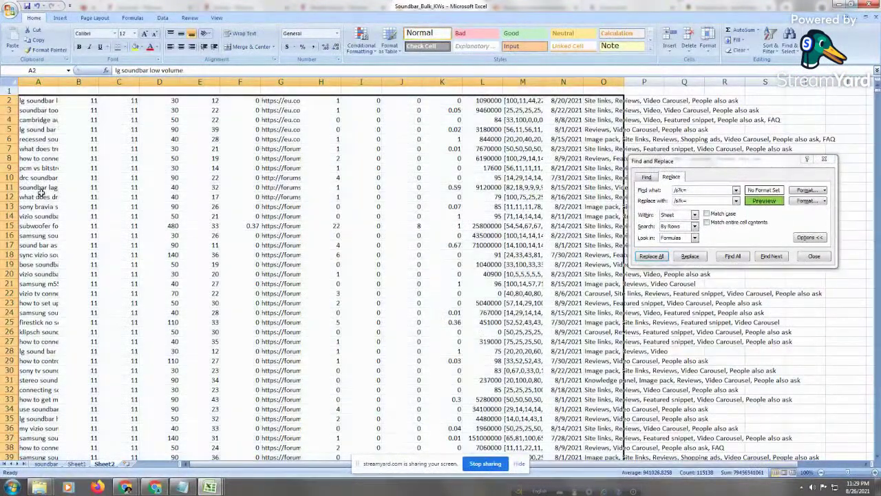
pyautogui.click(38, 158)
pyautogui.moveTo(183, 488)
pyautogui.click(81, 333)
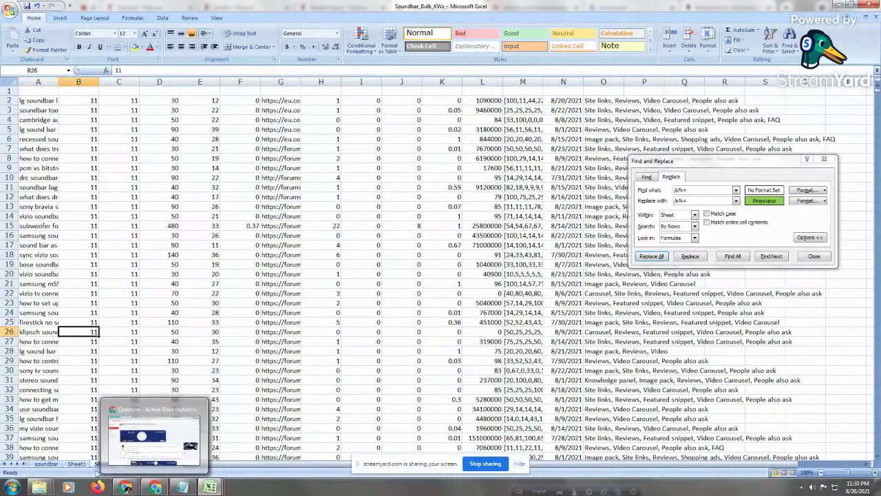
# Return to the header cell A1 of Sheet1 and save the workbook
pyautogui.click(46, 463)
pyautogui.click(108, 266)
pyautogui.click(108, 130)
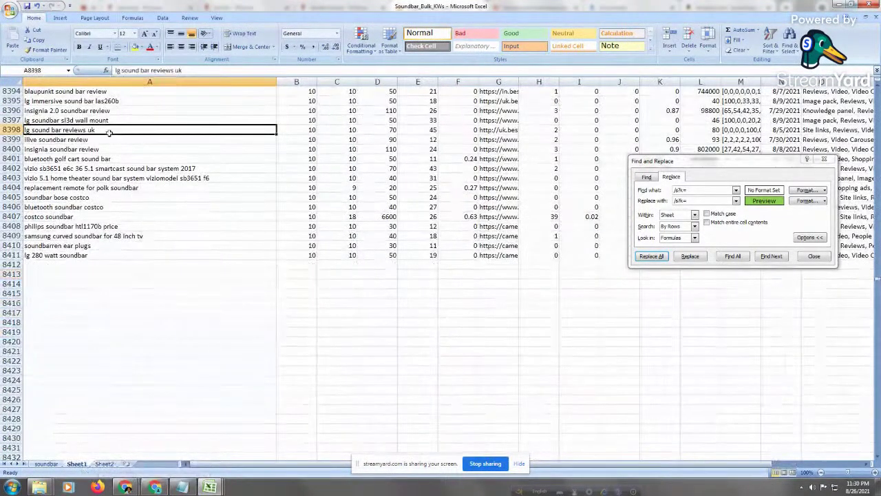
pyautogui.click(101, 110)
pyautogui.hotkey('ctrl', 'Up')
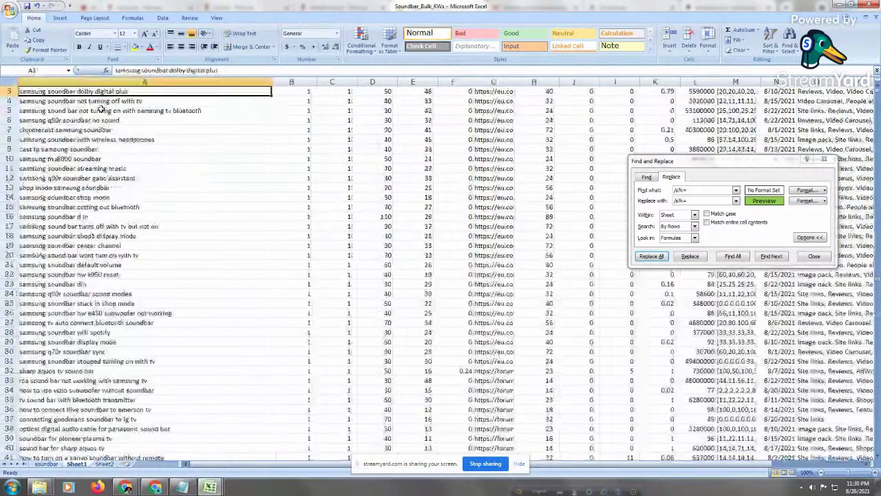
pyautogui.hotkey('ctrl', 'Up')
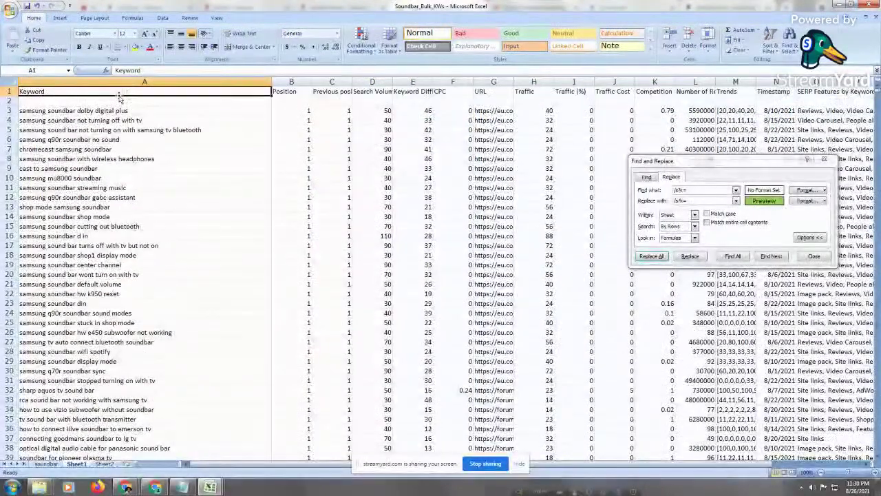
pyautogui.press('Escape')
pyautogui.hotkey('ctrl', 's')
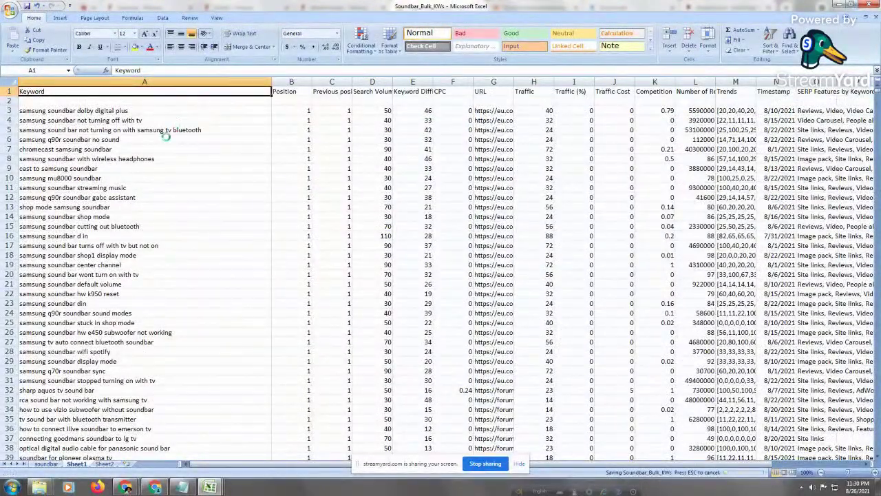
# Select the keywords in column A of Sheet1 from A3 down to row 39
pyautogui.hotkey('ctrl', 'h')
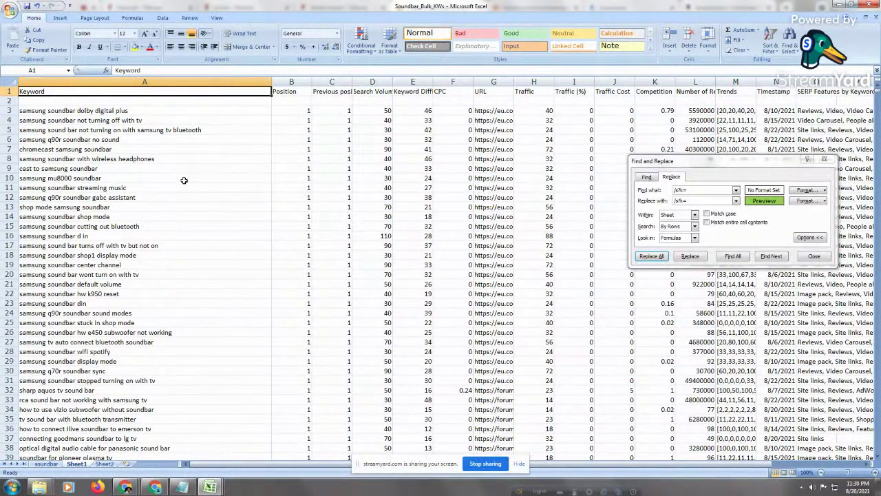
pyautogui.moveTo(161, 112); pyautogui.dragTo(166, 455)
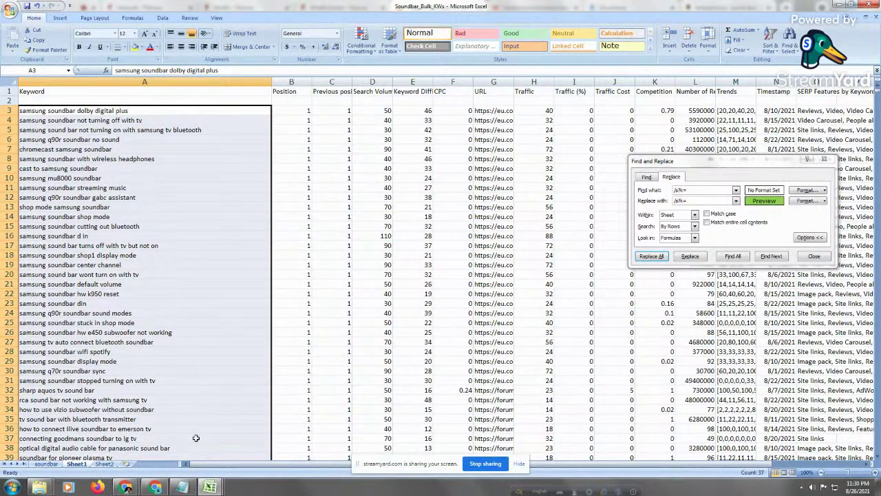
# Sort the keyword data from row 3 down in A to Z order by column A, expanding the selection to the neighbouring columns
pyautogui.hotkey('ctrl', 'shift', 'Down')
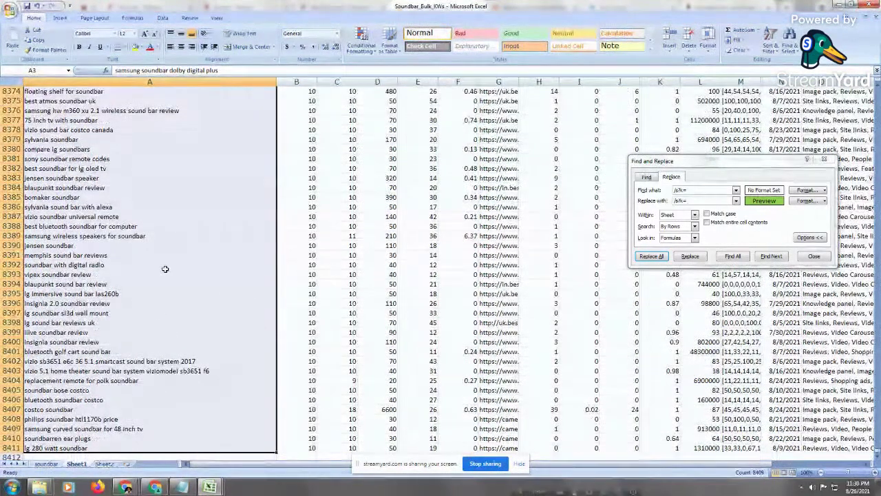
pyautogui.rightClick(163, 268)
pyautogui.moveTo(208, 358)
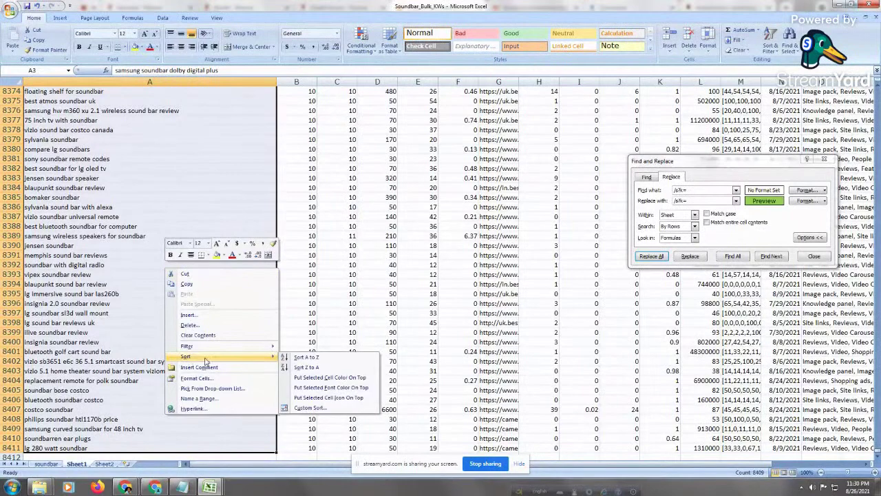
pyautogui.click(320, 358)
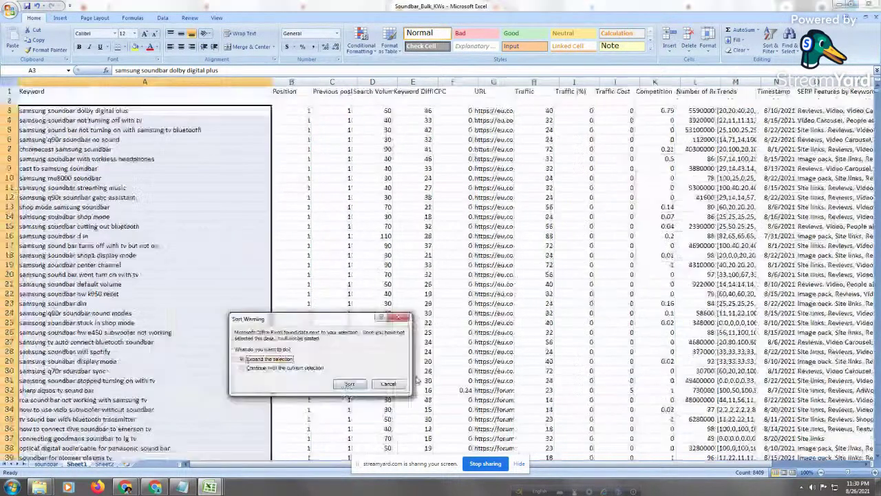
pyautogui.click(352, 385)
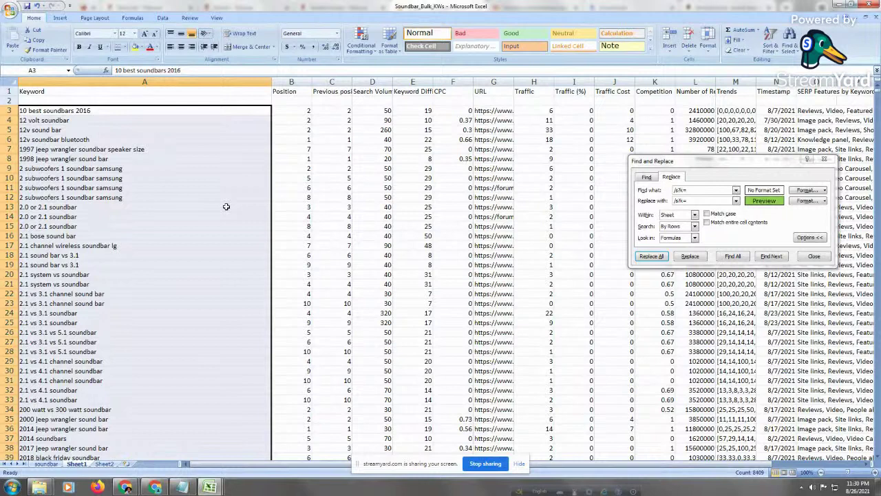
pyautogui.click(310, 111)
pyautogui.moveTo(209, 487)
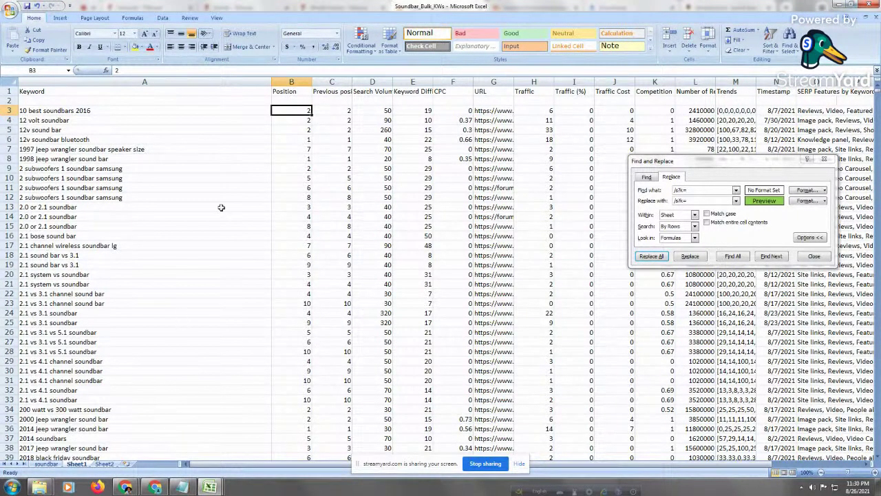
pyautogui.press('Left')
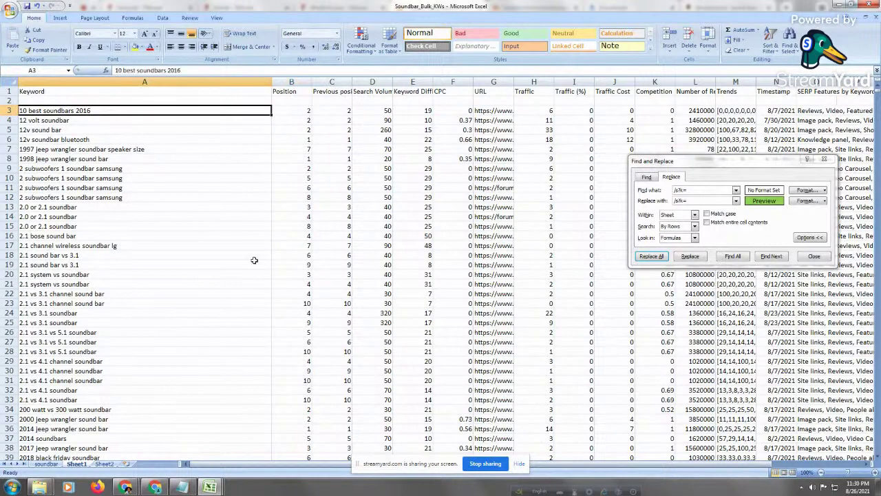
pyautogui.click(199, 238)
pyautogui.click(182, 158)
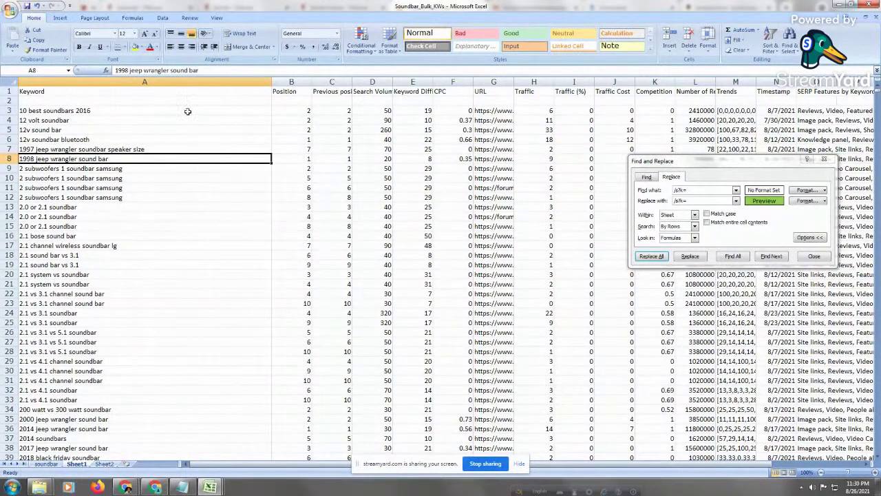
# Highlight duplicate values in the whole Keyword column with light red fill and dark red text using conditional formatting
pyautogui.click(161, 82)
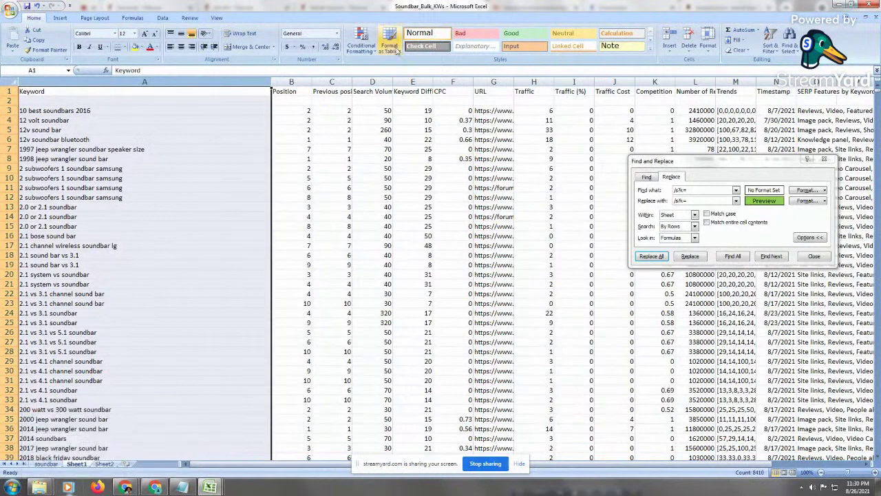
pyautogui.click(362, 40)
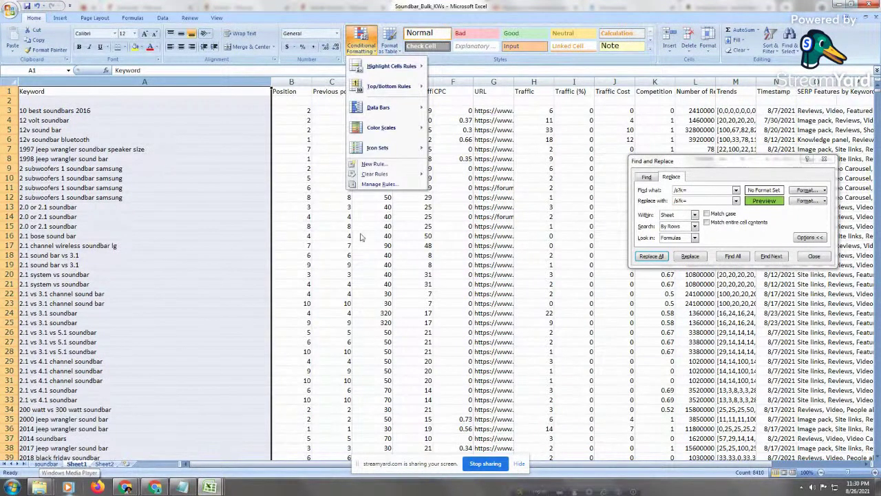
pyautogui.moveTo(387, 175)
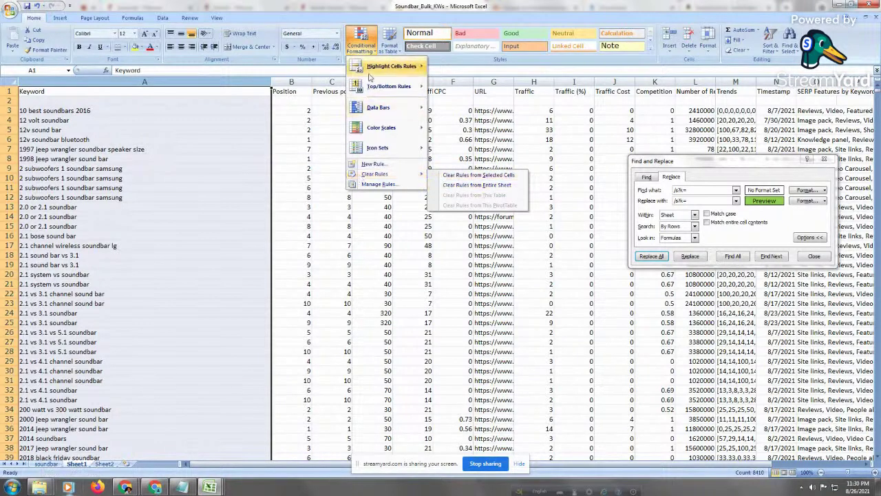
pyautogui.moveTo(399, 66)
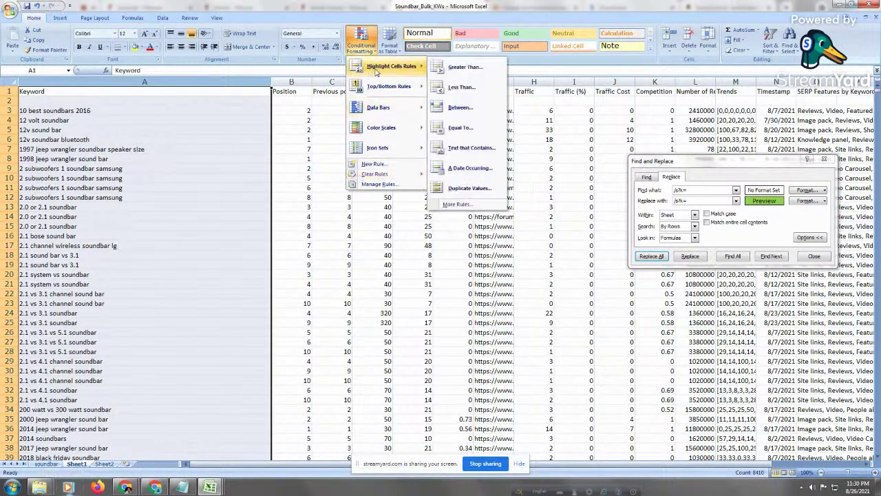
pyautogui.click(460, 188)
pyautogui.click(483, 269)
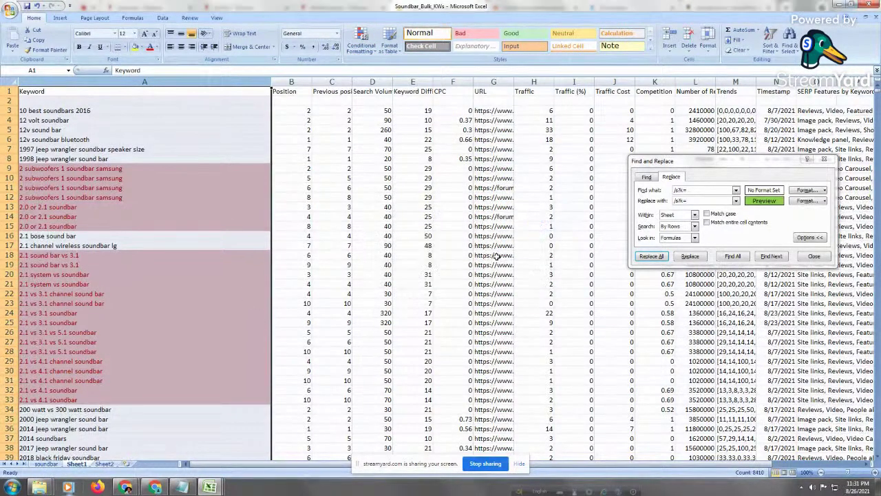
pyautogui.click(128, 323)
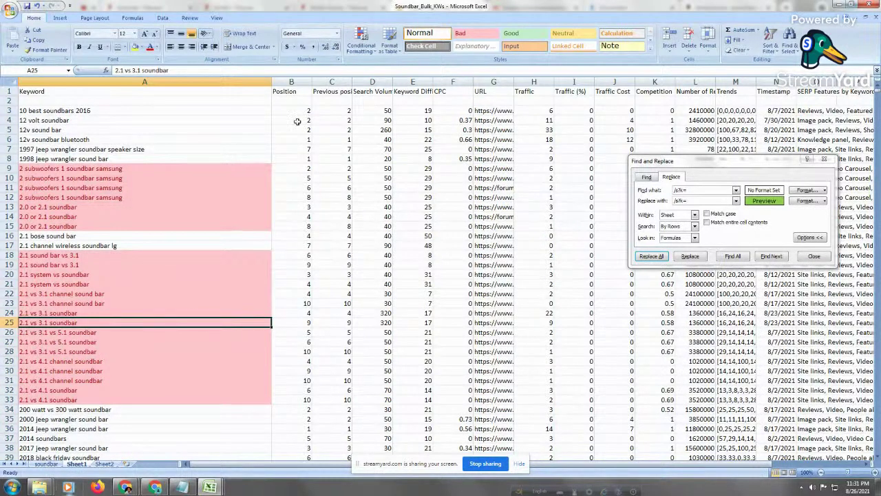
# Narrow the Keyword column and widen the URL column, moving the Find and Replace dialog out of the way
pyautogui.moveTo(268, 82); pyautogui.dragTo(170, 82)
pyautogui.moveTo(411, 82); pyautogui.dragTo(535, 82)
pyautogui.moveTo(689, 160); pyautogui.dragTo(789, 193)
pyautogui.moveTo(536, 82); pyautogui.dragTo(563, 82)
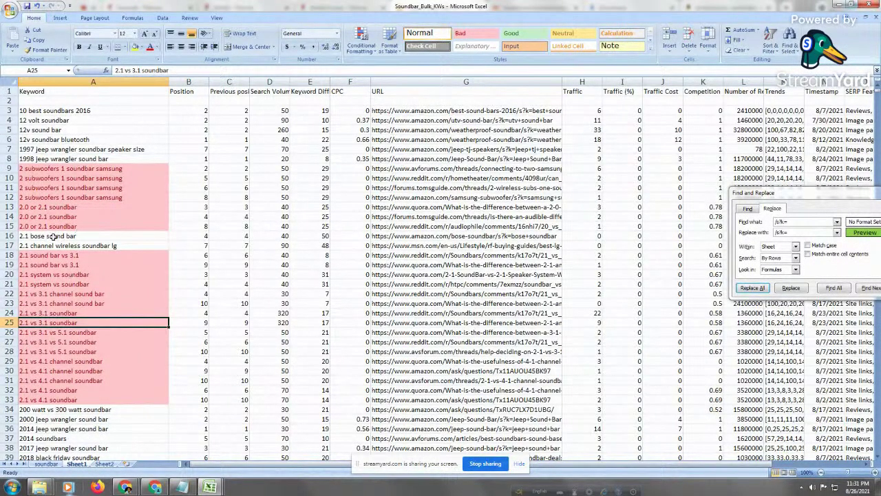
# Examine the duplicate "2 subwoofers 1 soundbar samsung" entries in rows 9 to 12, comparing their positions and URLs
pyautogui.click(125, 293)
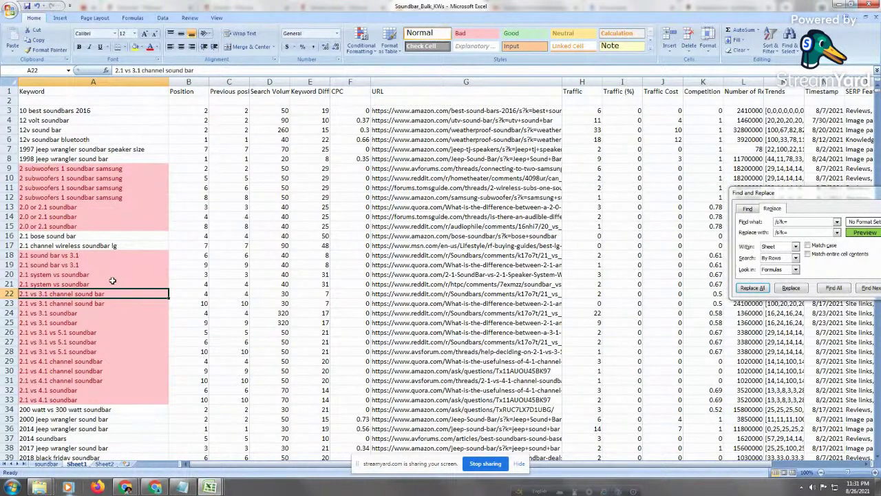
pyautogui.moveTo(117, 169); pyautogui.dragTo(129, 194)
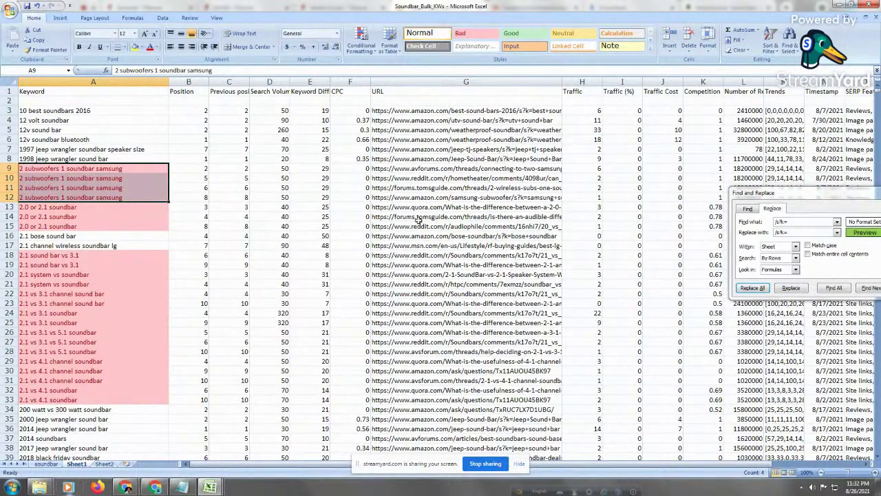
pyautogui.click(191, 167)
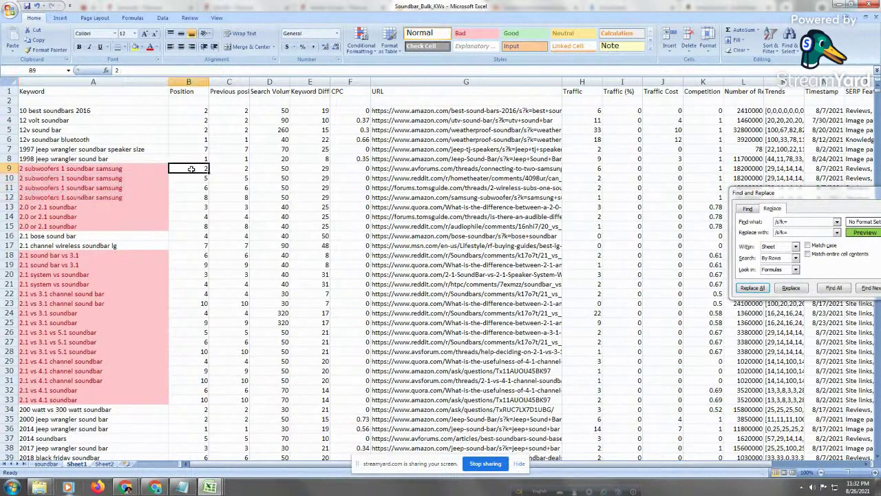
pyautogui.click(9, 168)
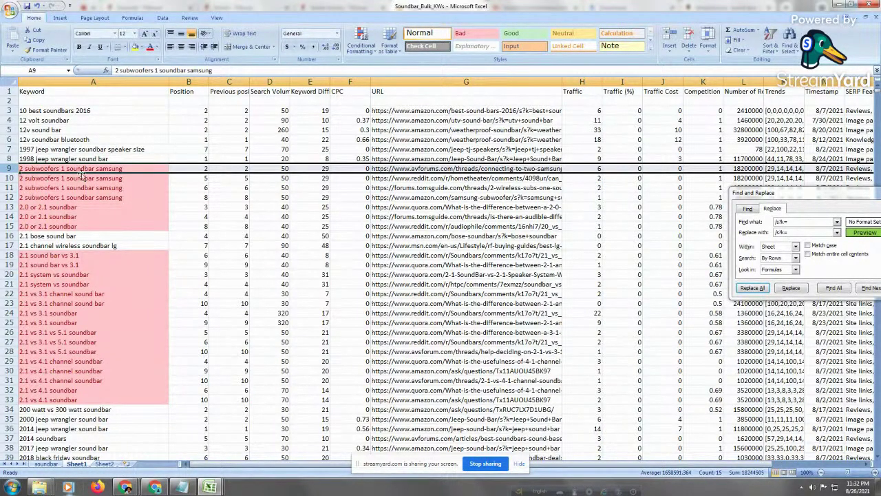
pyautogui.click(9, 177)
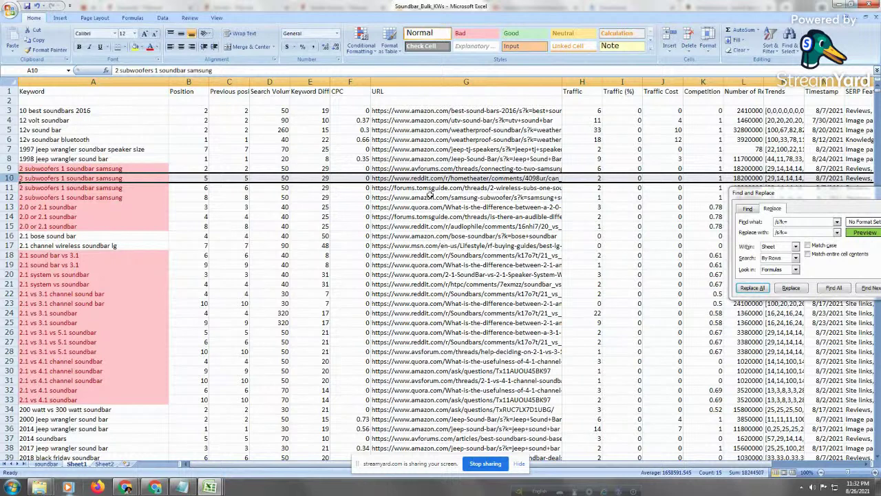
pyautogui.click(8, 188)
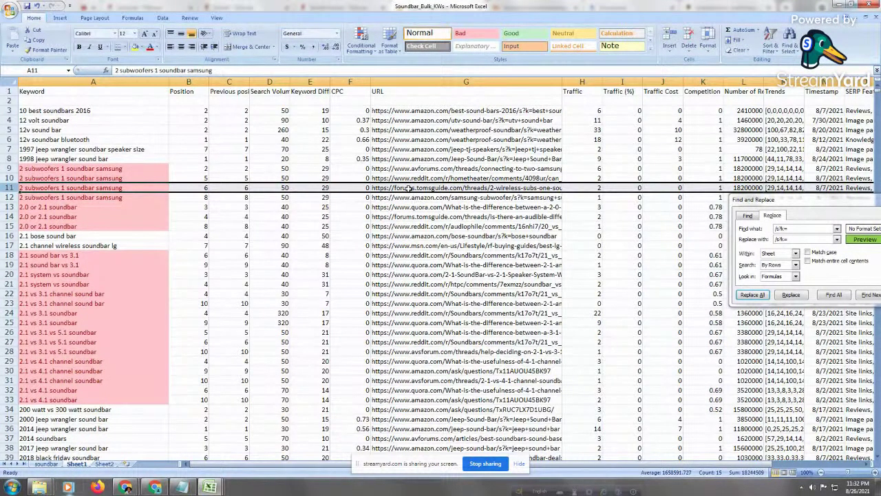
pyautogui.click(8, 197)
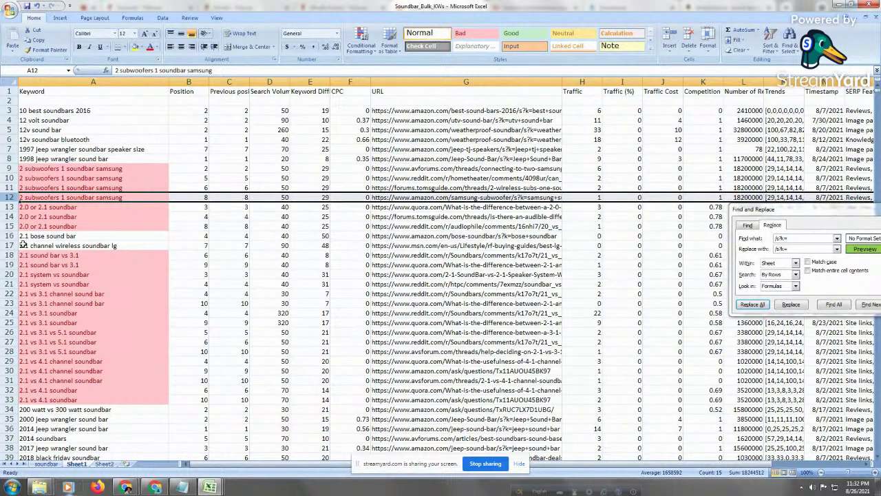
pyautogui.moveTo(5, 168); pyautogui.dragTo(6, 197)
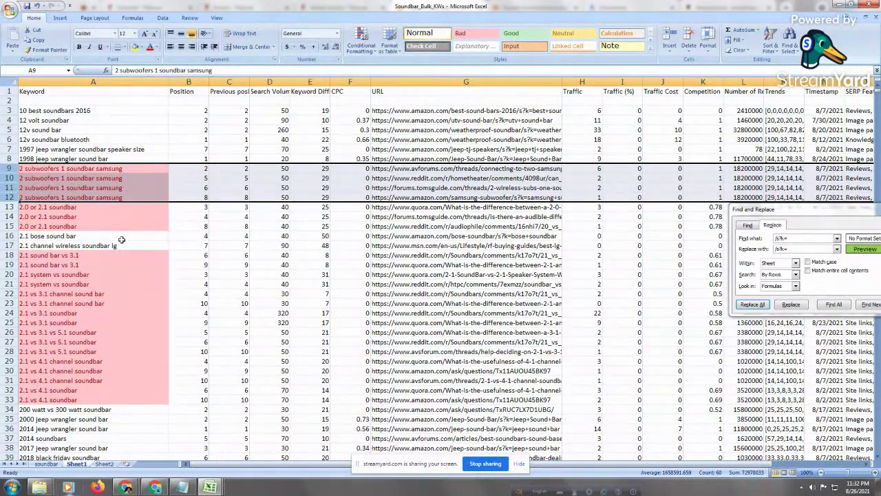
# Copy the "2 subwoofers 1 soundbar samsung" keyword from cell A11
pyautogui.click(114, 187)
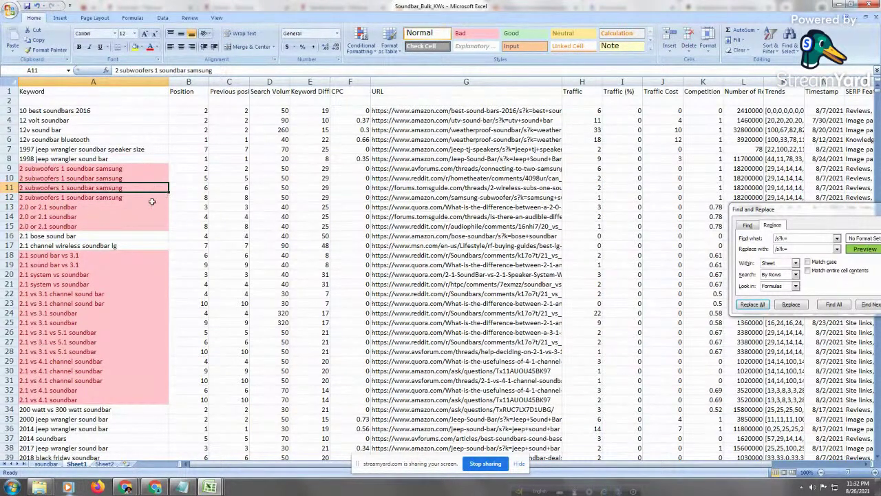
pyautogui.rightClick(126, 190)
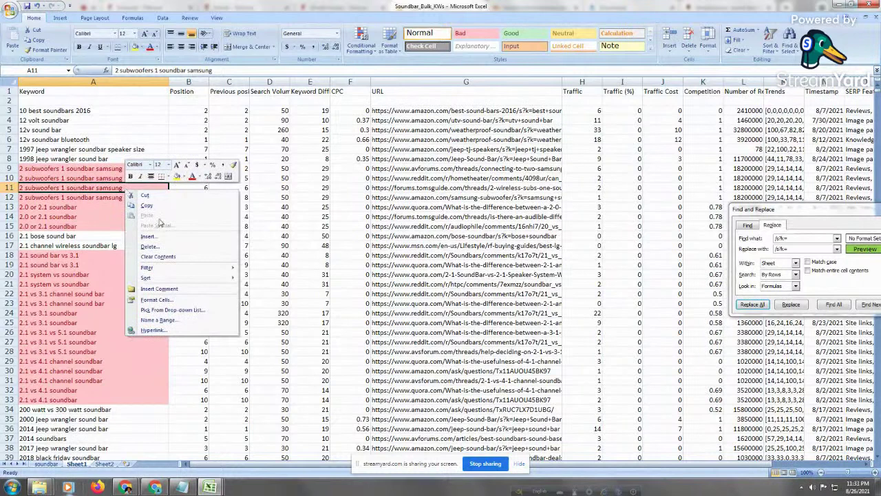
pyautogui.click(157, 205)
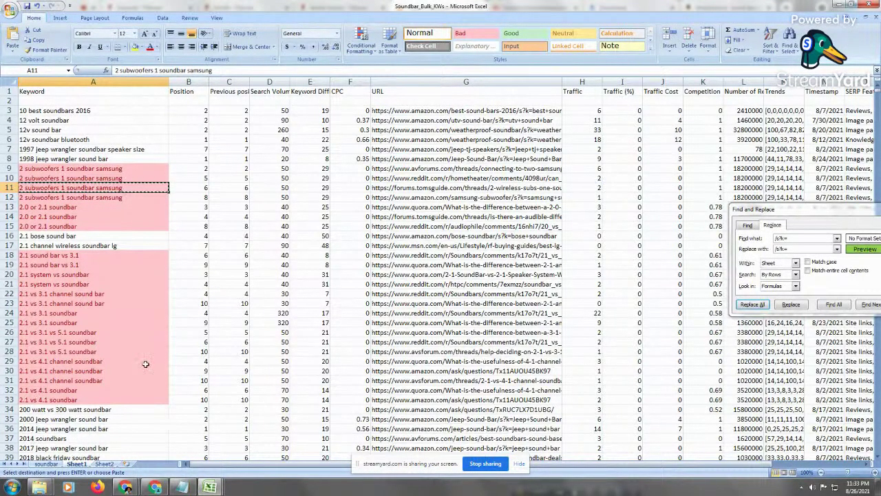
# Review the highlighted duplicates from row 22 and the keywords at the end of the list, and return to the first keyword
pyautogui.moveTo(109, 295); pyautogui.dragTo(126, 399)
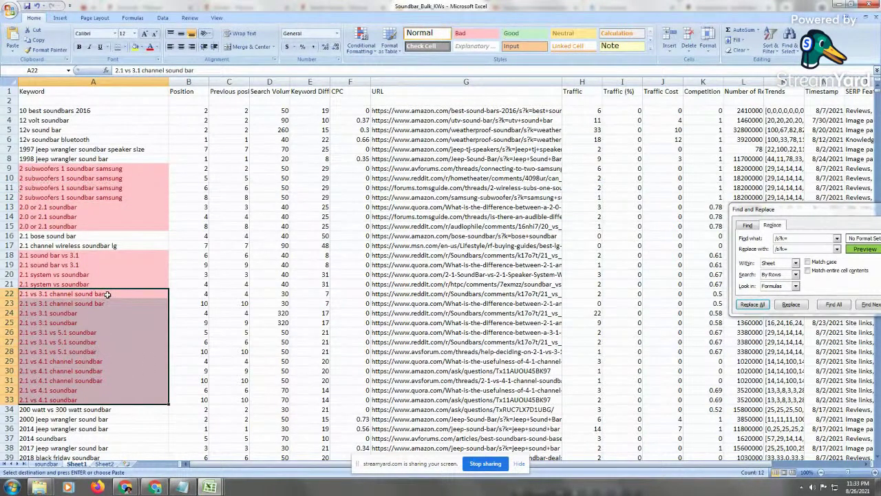
pyautogui.moveTo(107, 296); pyautogui.dragTo(118, 380)
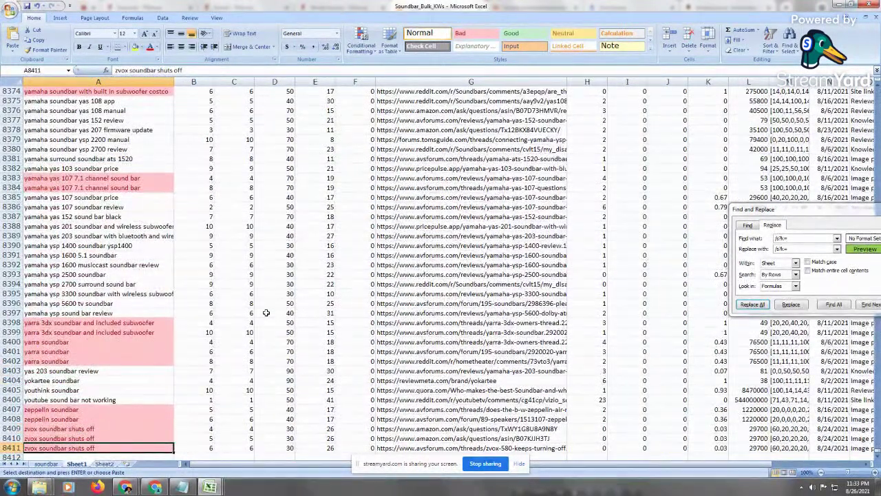
pyautogui.press('Down')
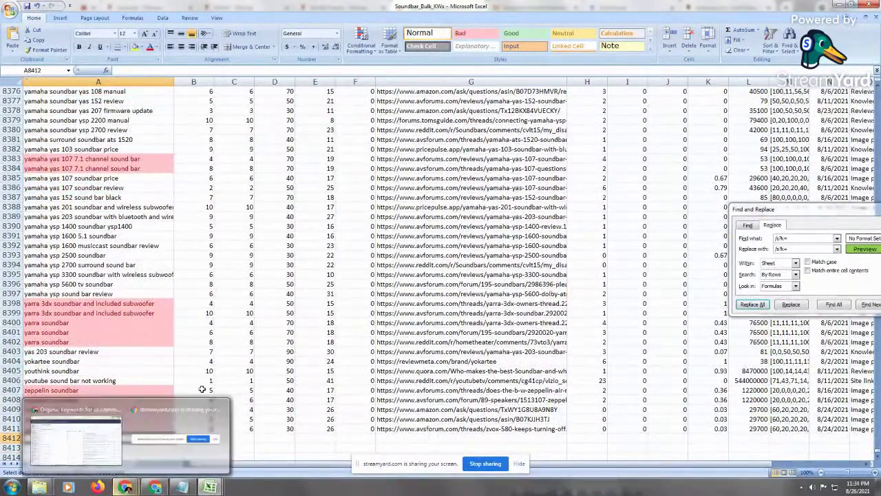
pyautogui.click(69, 342)
pyautogui.click(101, 371)
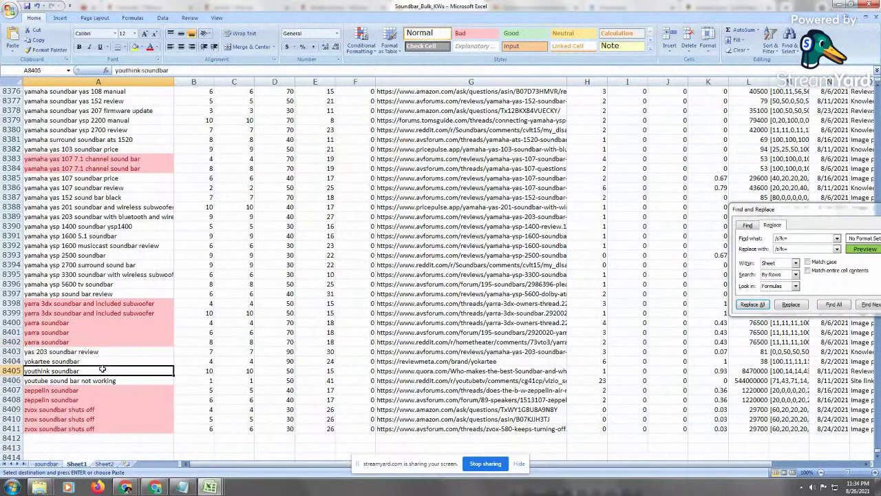
pyautogui.click(108, 254)
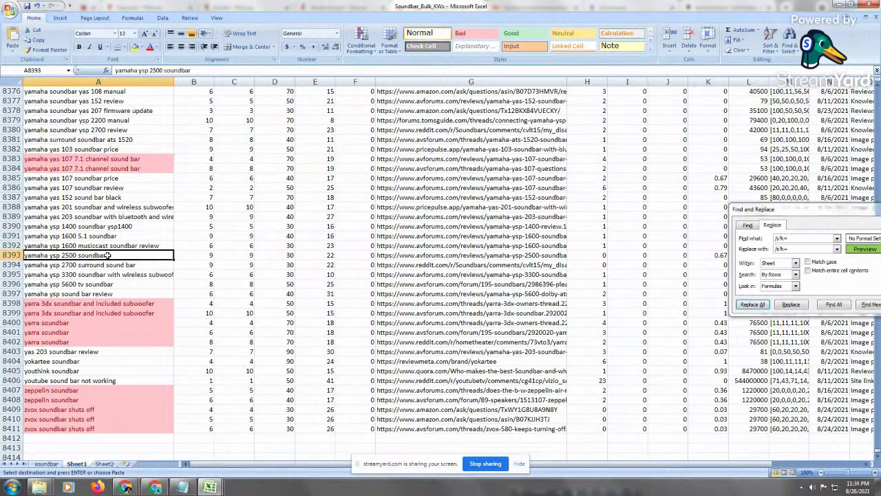
pyautogui.click(91, 275)
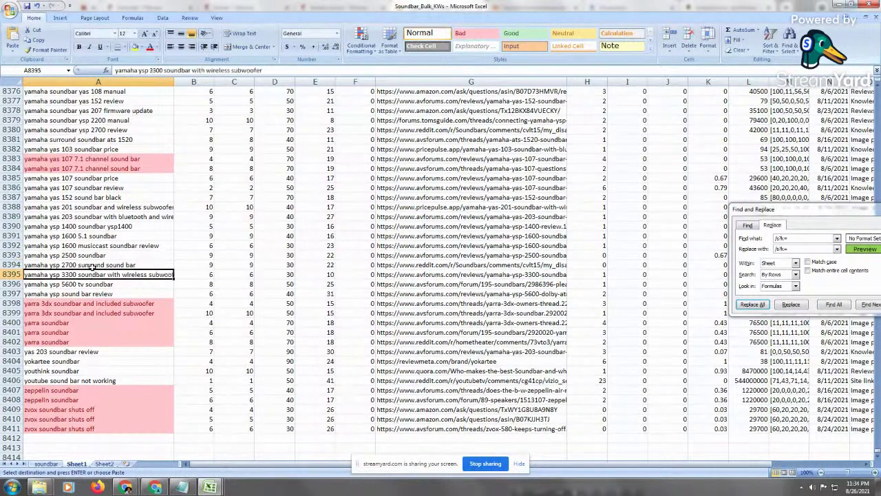
pyautogui.click(93, 246)
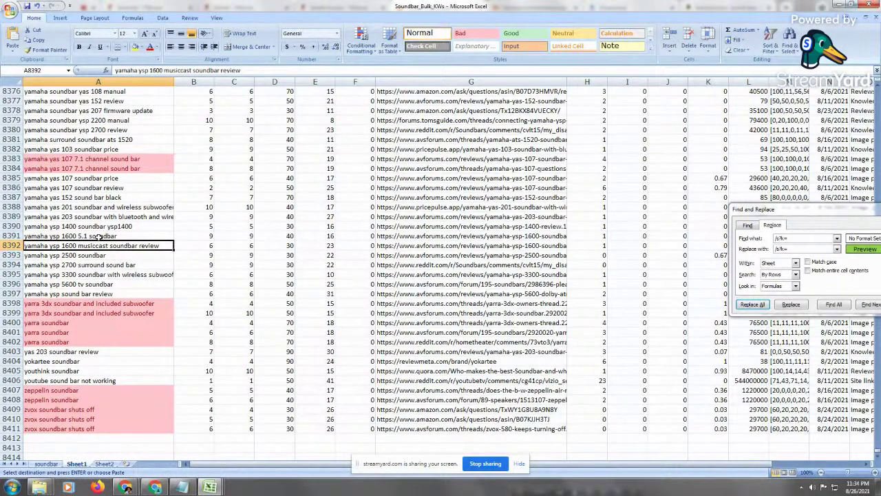
pyautogui.hotkey('ctrl', 'Home')
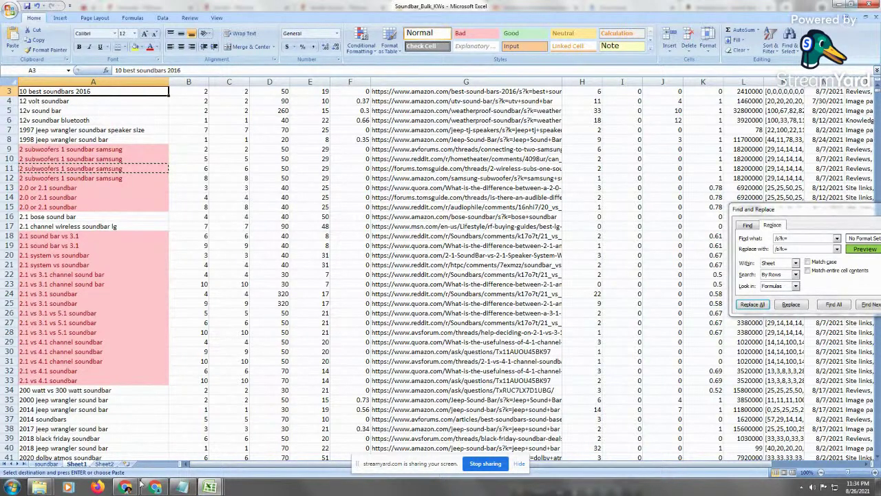
# Switch to the soundbar sheet and examine the keywords around "zenex sound bar" near the end of its list
pyautogui.click(46, 463)
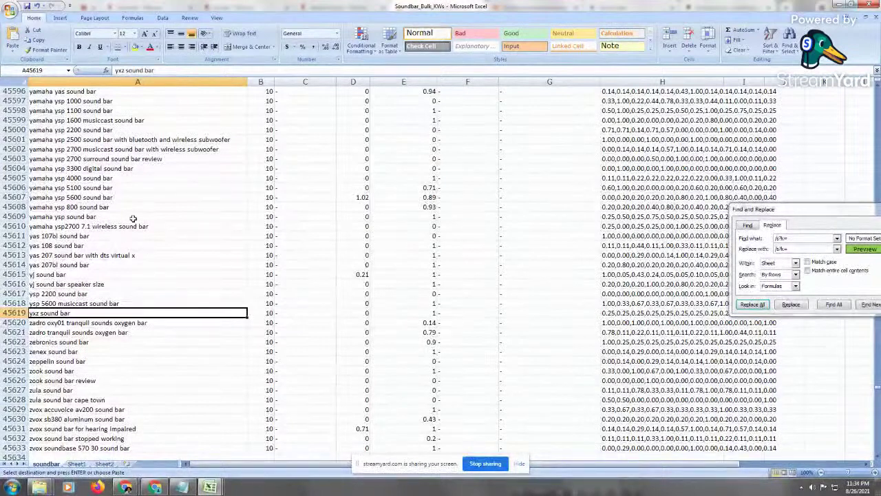
pyautogui.click(148, 350)
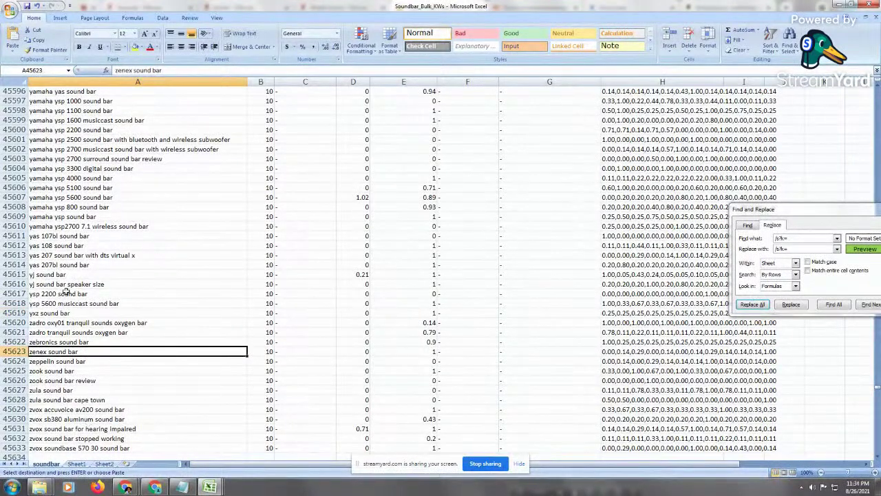
# Check Sheet2, return to Sheet1, and review the keywords and highlighted duplicates from row 26 down to row 50
pyautogui.click(104, 463)
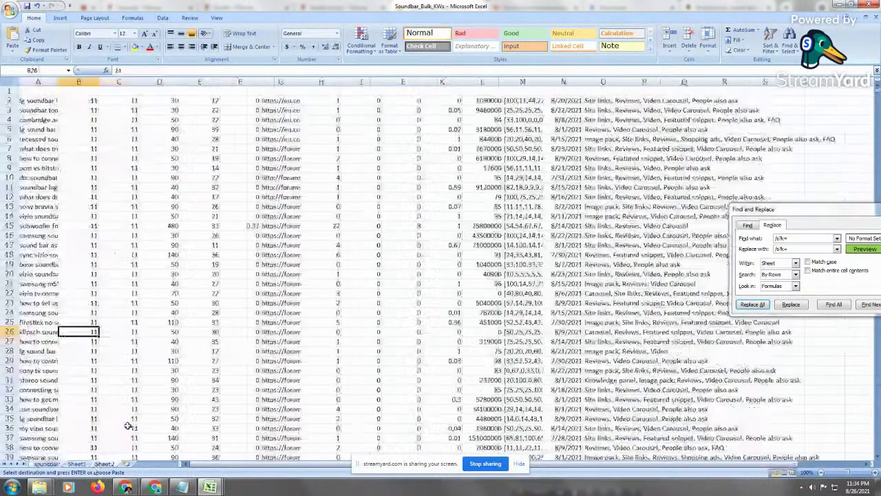
pyautogui.click(77, 464)
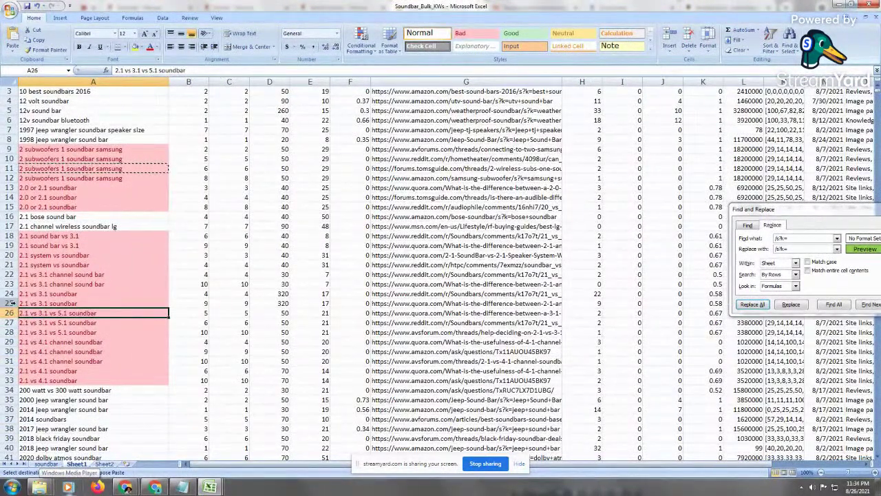
pyautogui.press('Down')
pyautogui.press('Down')
pyautogui.press('Down')
pyautogui.press('Down')
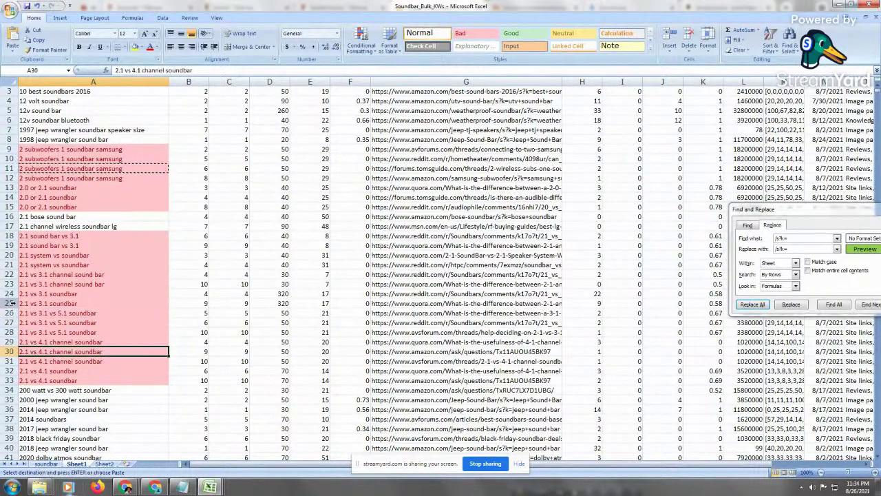
pyautogui.press('Down')
pyautogui.press('Down')
pyautogui.press('Down')
pyautogui.press('Down')
pyautogui.press('Down')
pyautogui.press('Down')
pyautogui.press('Down')
pyautogui.press('Down')
pyautogui.press('Down')
pyautogui.press('Down')
pyautogui.press('Down')
pyautogui.press('Down')
pyautogui.press('Down')
pyautogui.press('Down')
pyautogui.press('Down')
pyautogui.press('Down')
pyautogui.press('Down')
pyautogui.press('Down')
pyautogui.press('Down')
pyautogui.press('Down')
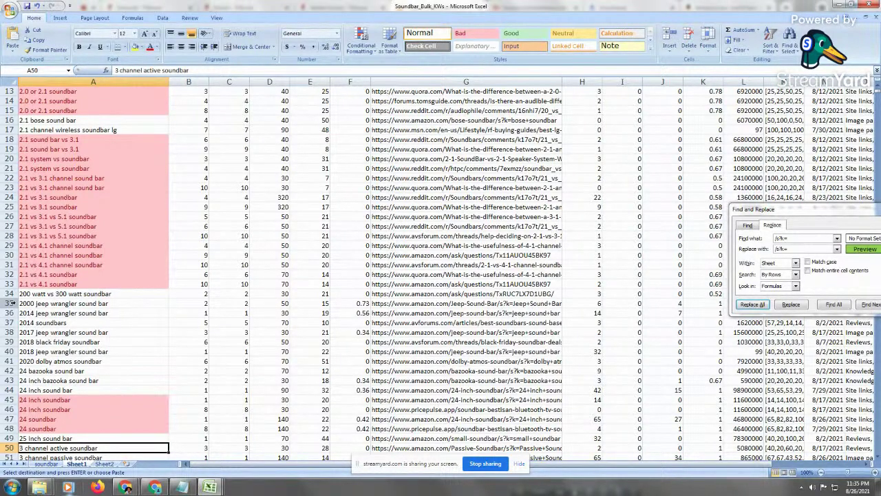
# Examine the jeep wrangler sound bar keywords in rows 35 to 40, comparing their entries and column D values
pyautogui.click(90, 352)
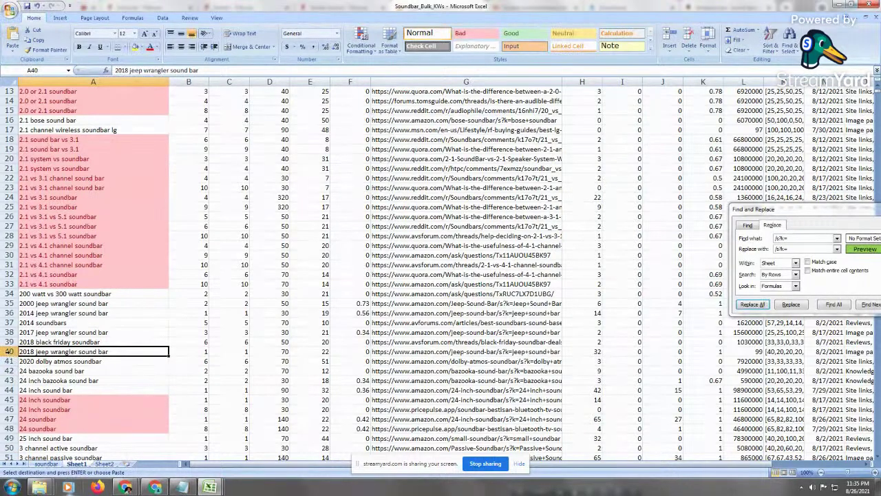
pyautogui.click(8, 351)
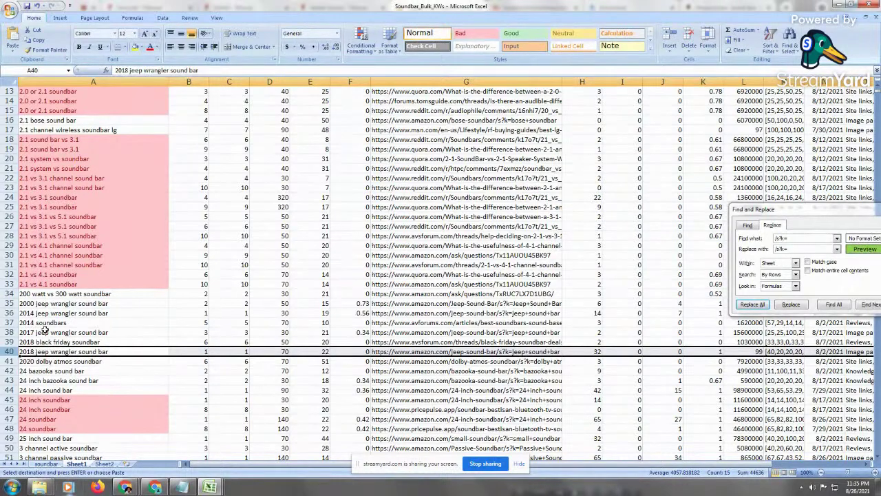
pyautogui.click(59, 313)
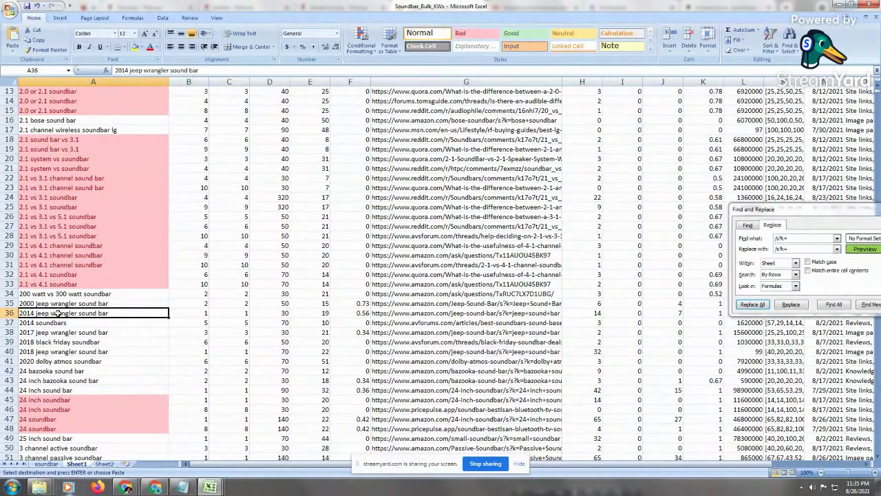
pyautogui.click(56, 353)
pyautogui.click(65, 315)
pyautogui.click(153, 294)
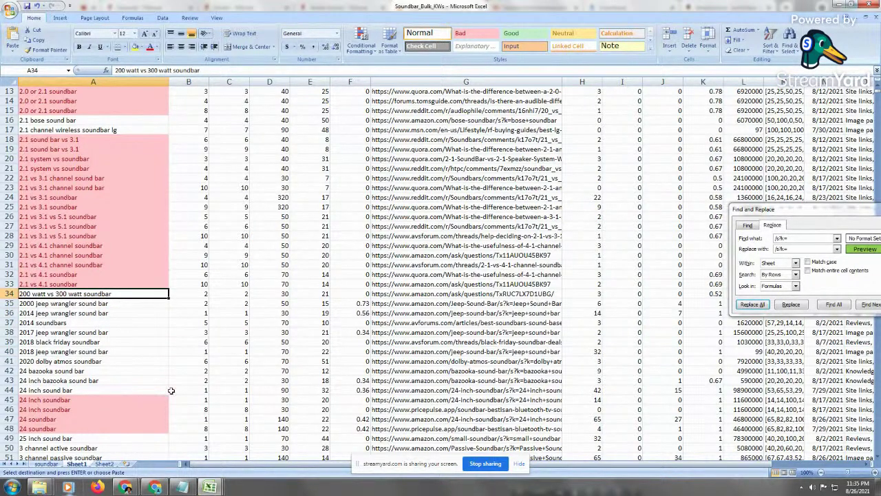
pyautogui.moveTo(115, 304); pyautogui.dragTo(117, 309)
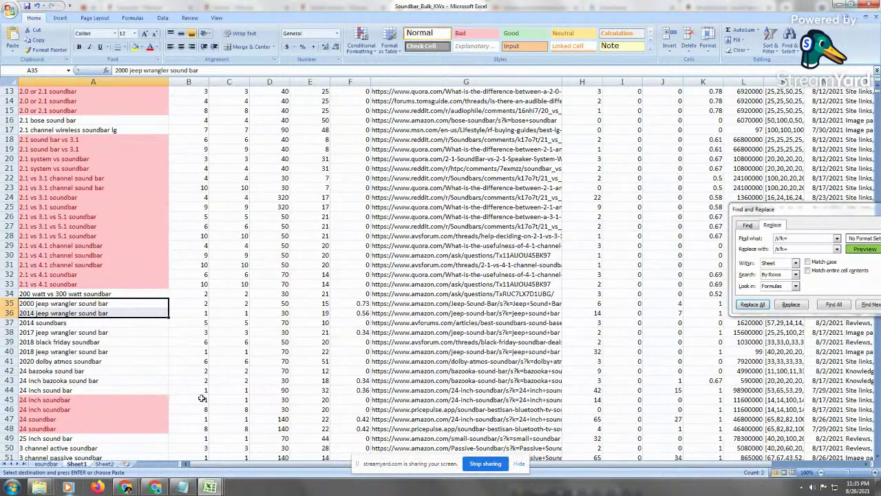
pyautogui.click(130, 352)
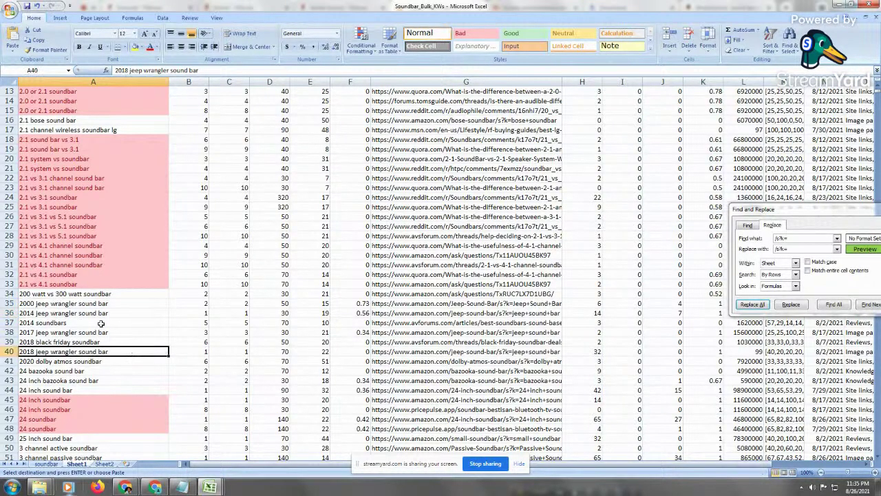
pyautogui.click(102, 314)
pyautogui.click(281, 313)
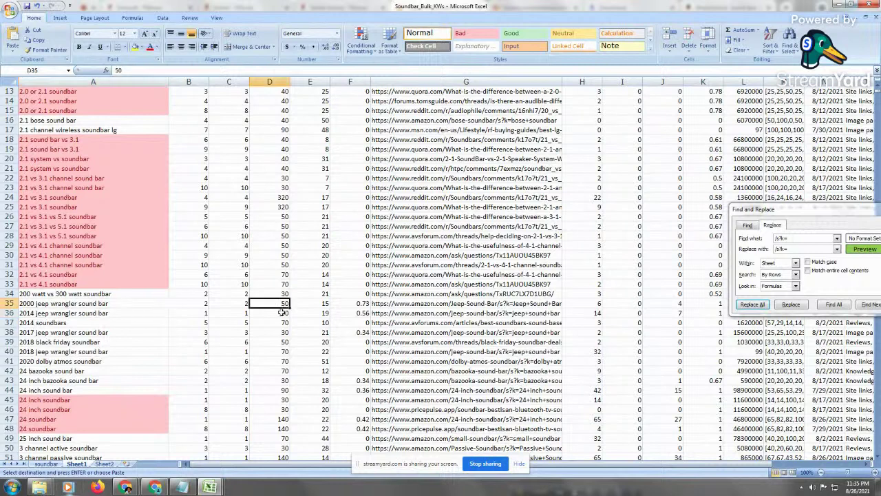
pyautogui.click(121, 352)
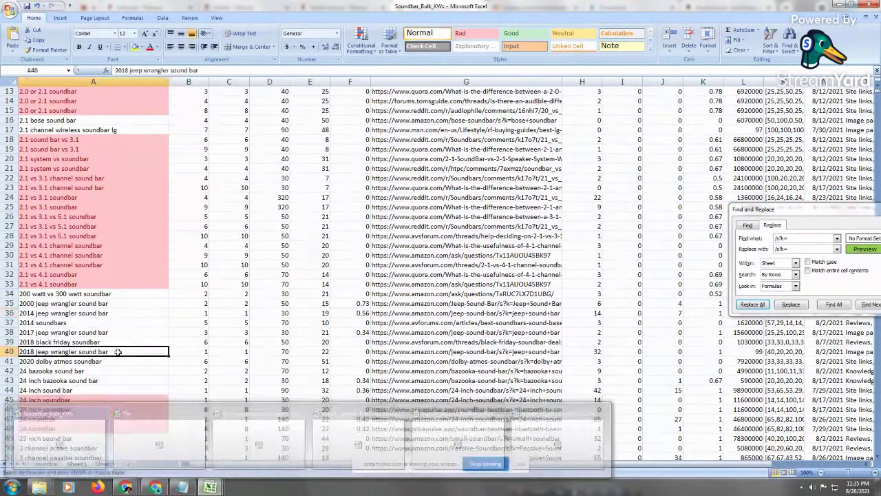
pyautogui.click(274, 351)
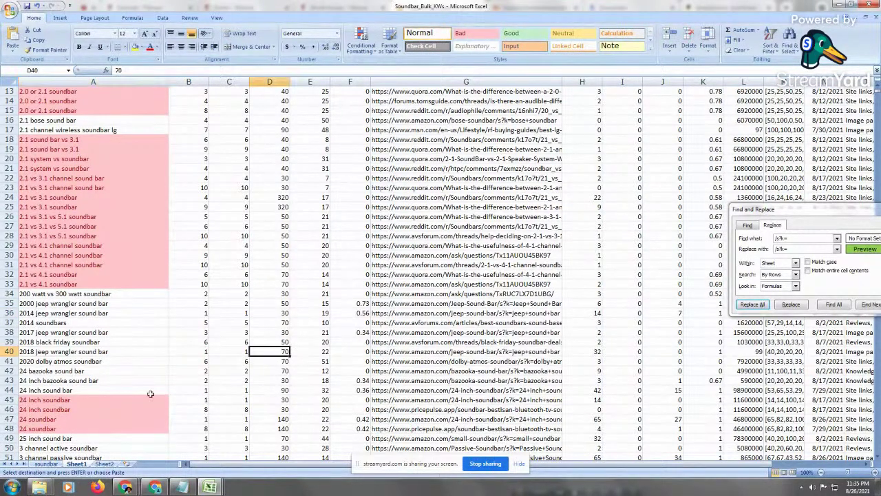
# Copy the "2018 jeep wrangler sound bar" keyword from cell A40 and search Google for it in Chrome
pyautogui.rightClick(102, 352)
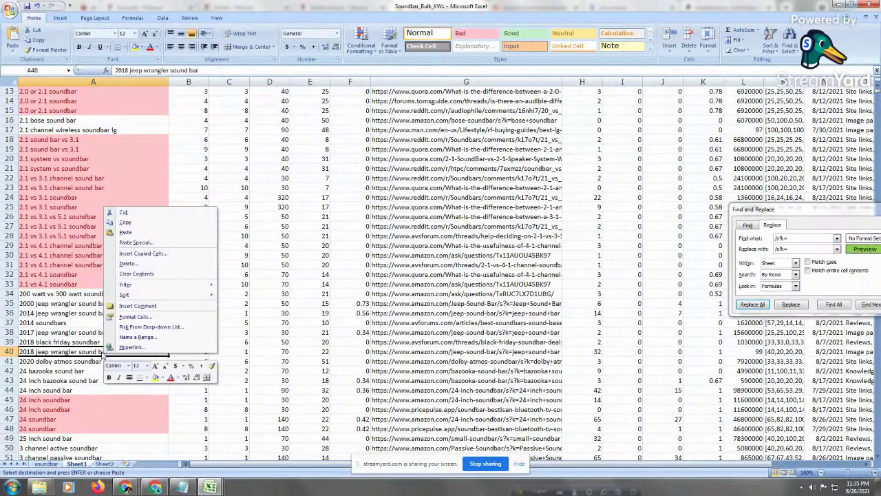
pyautogui.click(135, 226)
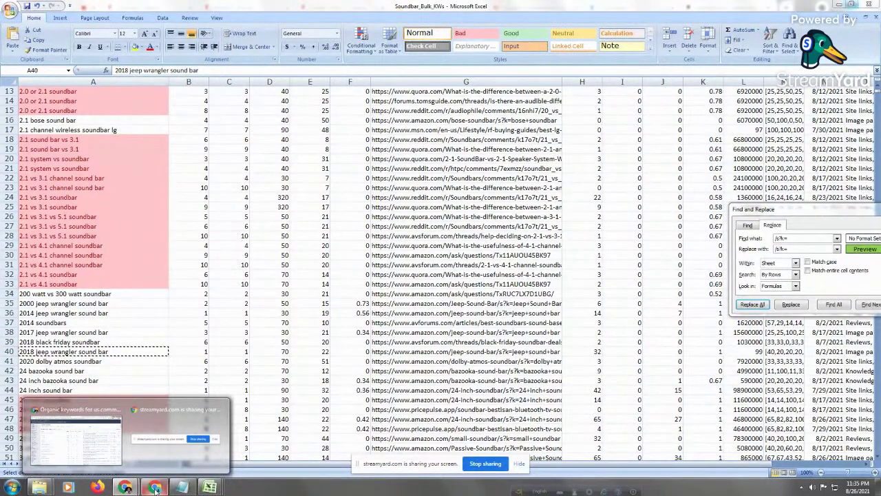
pyautogui.click(155, 487)
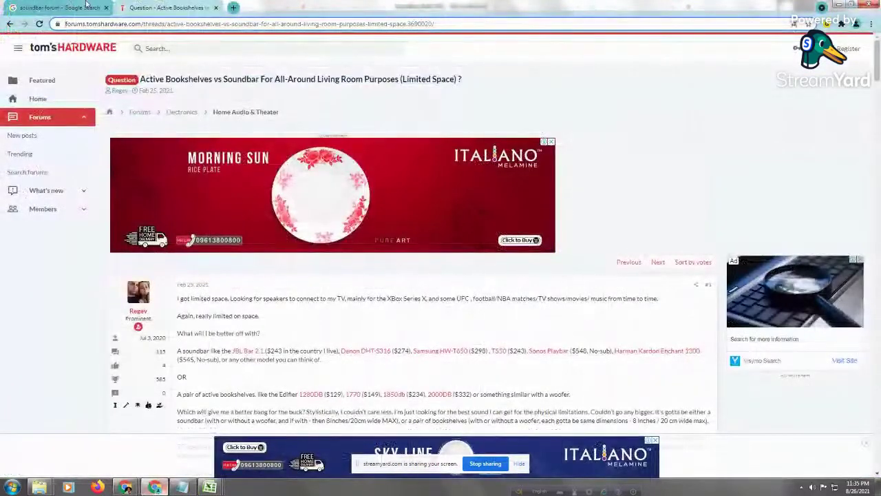
pyautogui.click(81, 7)
pyautogui.tripleClick(88, 44)
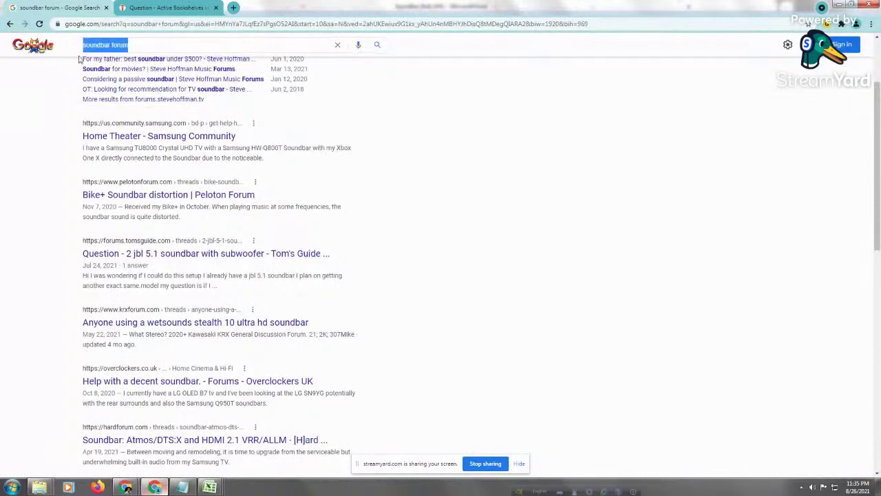
pyautogui.rightClick(87, 44)
pyautogui.click(103, 72)
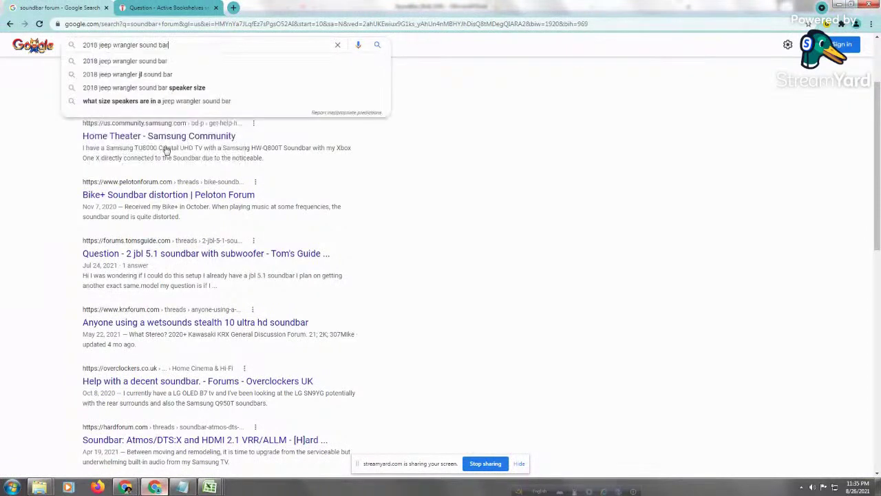
pyautogui.press('Return')
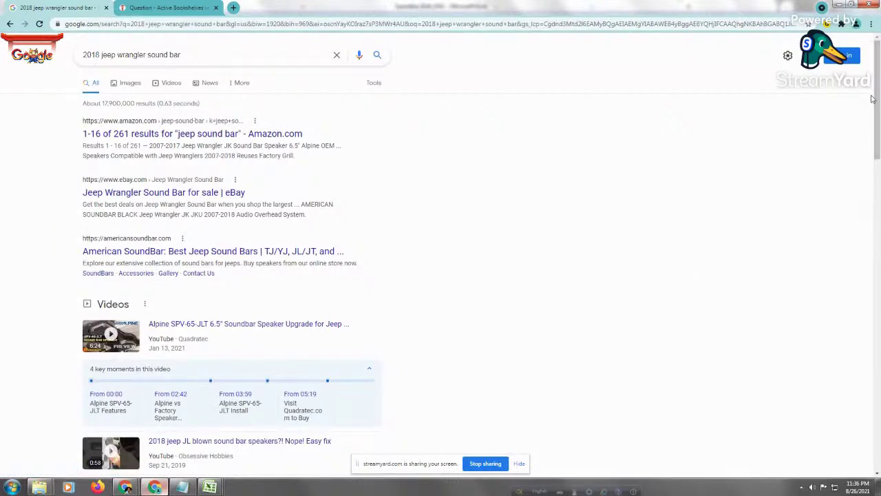
# Open the Quadratec "2007-2018 Jeep Wrangler JK Sound Bars" result in a new tab and review the remaining search results
pyautogui.scroll(-1, 878, 97)
pyautogui.moveTo(878, 96); pyautogui.dragTo(879, 254)
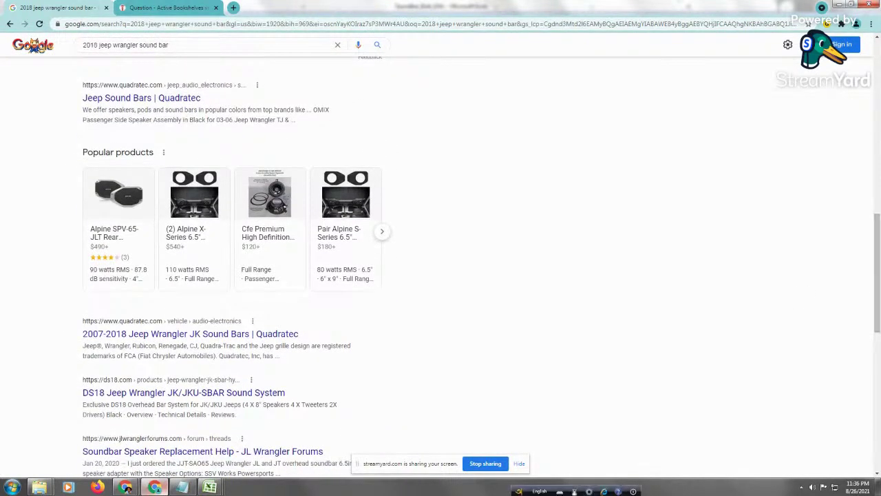
pyautogui.rightClick(163, 332)
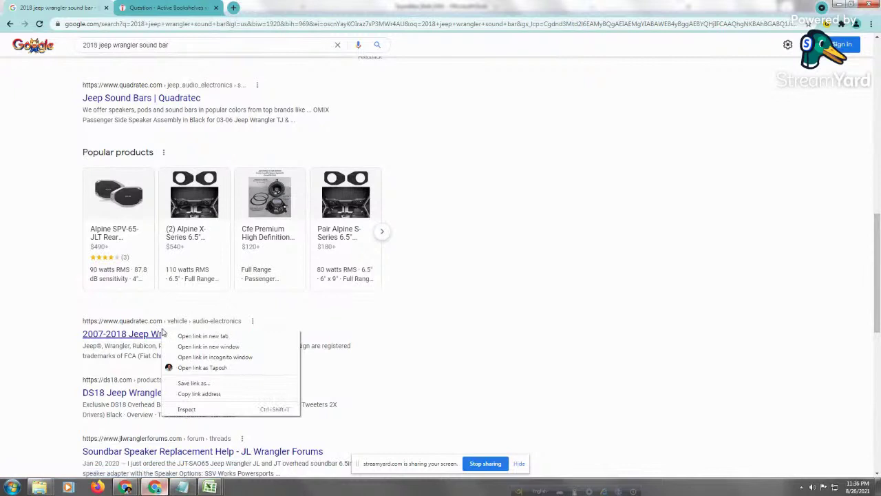
pyautogui.click(207, 335)
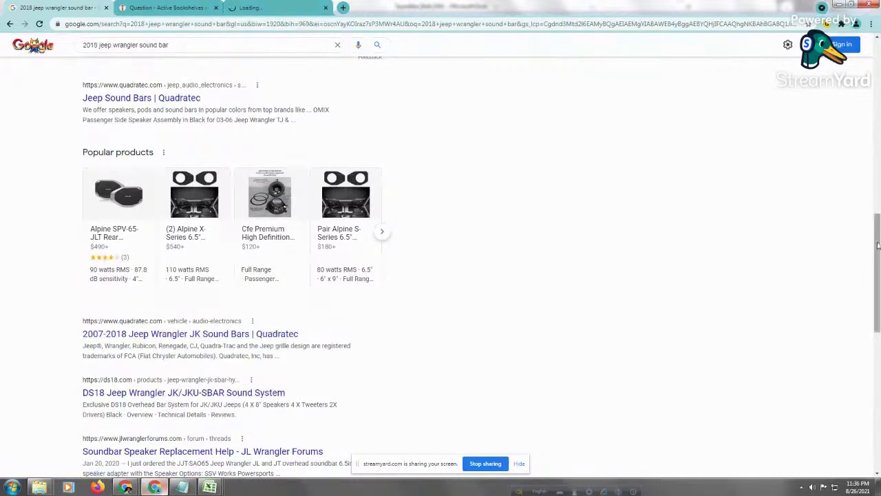
pyautogui.moveTo(877, 245); pyautogui.dragTo(879, 313)
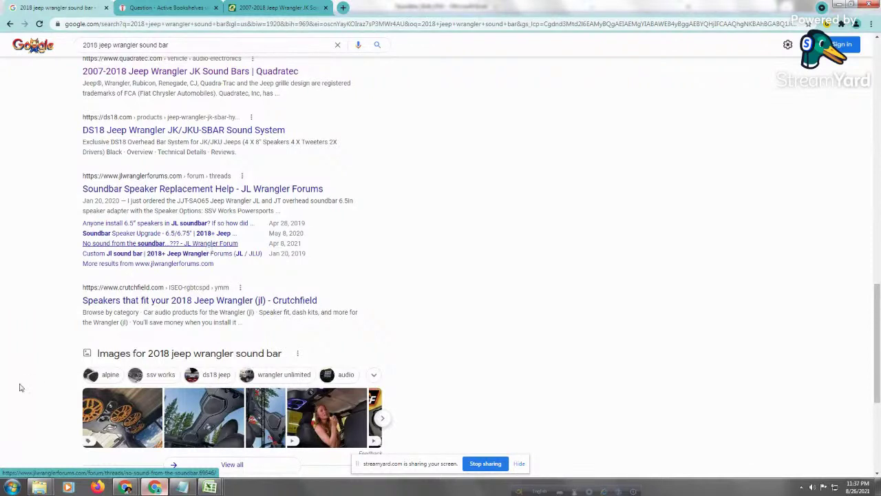
# Switch back to the Soundbar_Bulk_KWs workbook in Excel and copy the "2.1 vs 4.1 channel soundbar" keyword from cell A29
pyautogui.click(210, 487)
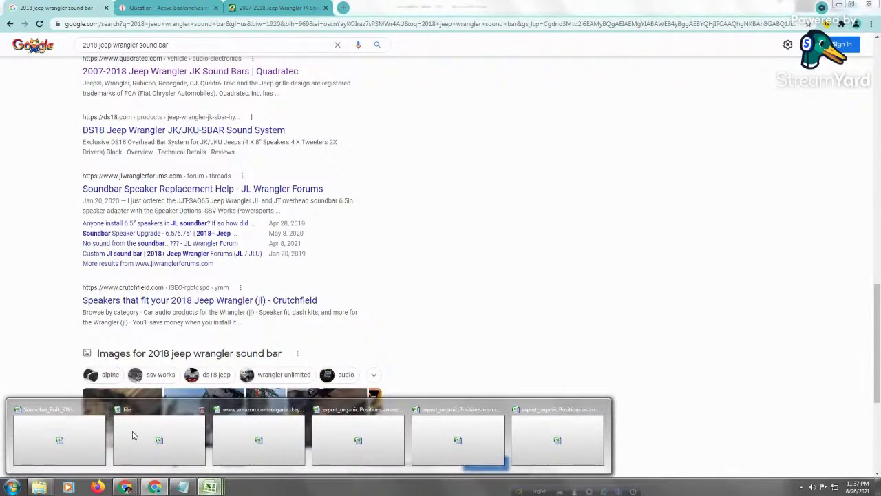
pyautogui.click(142, 451)
pyautogui.moveTo(210, 487)
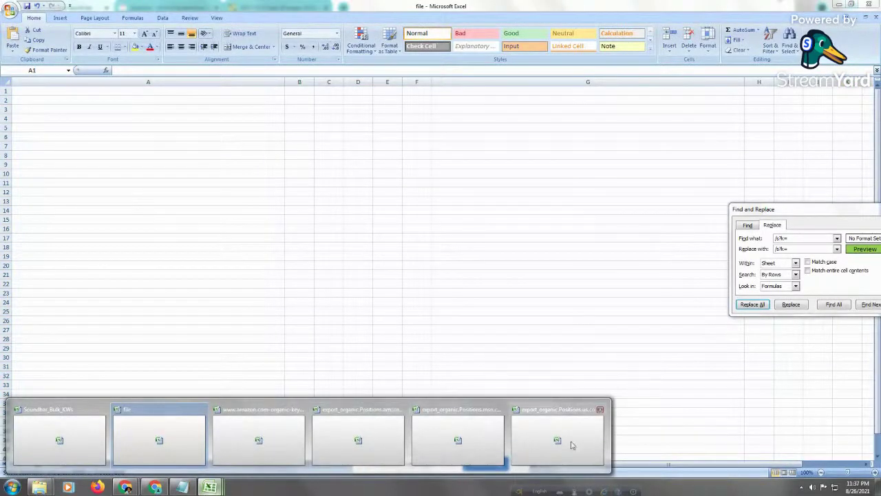
pyautogui.click(11, 415)
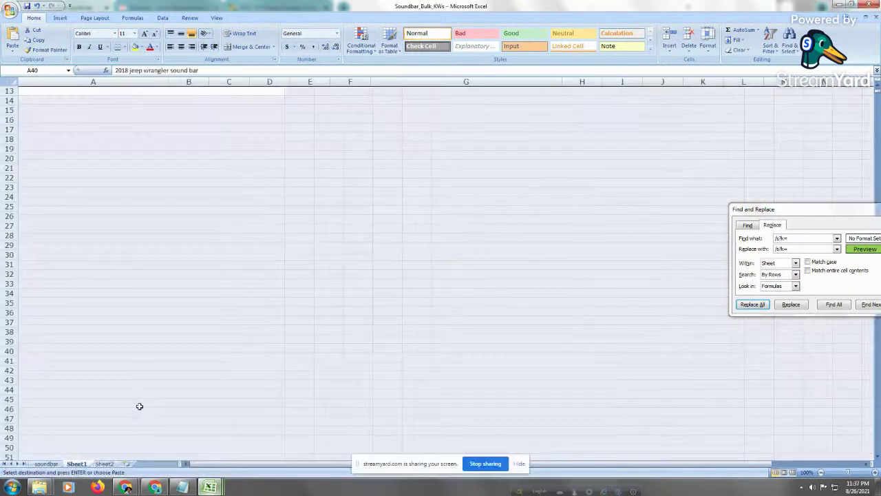
pyautogui.click(89, 216)
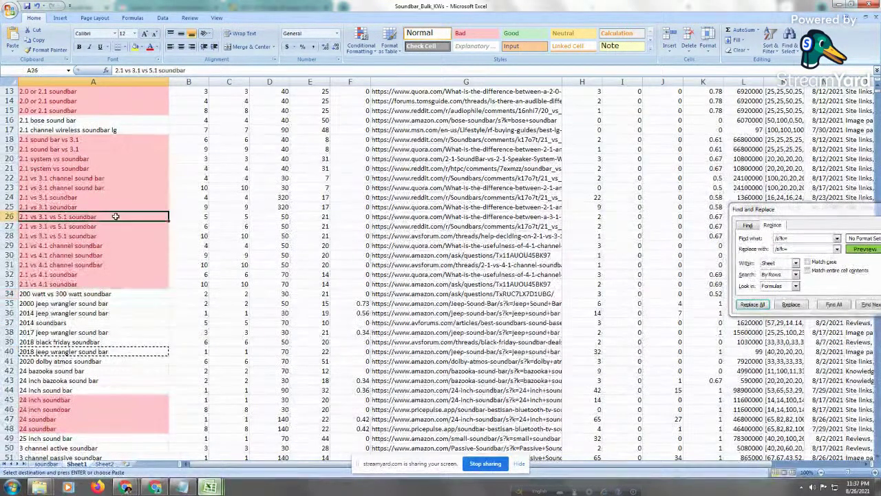
pyautogui.click(110, 255)
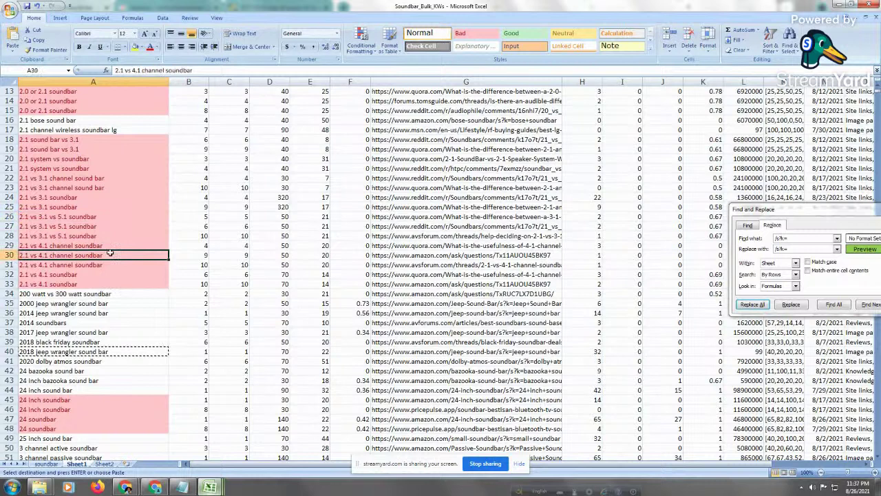
pyautogui.click(110, 246)
pyautogui.rightClick(114, 247)
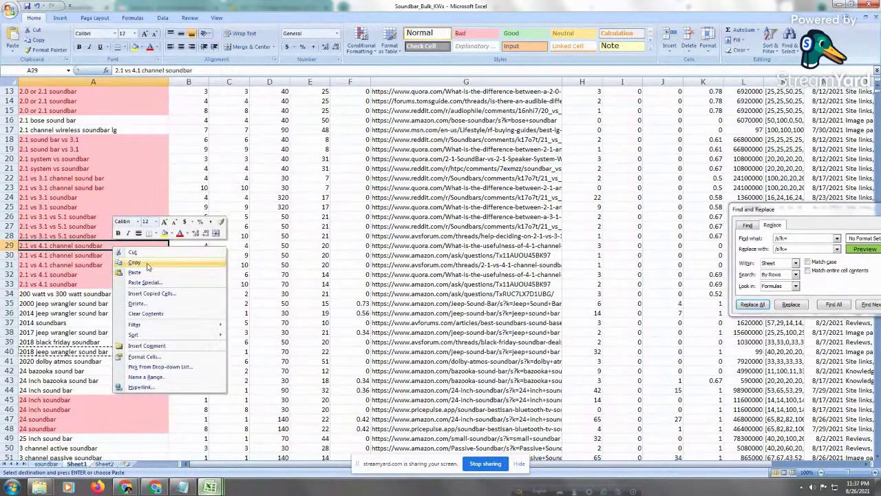
pyautogui.click(133, 263)
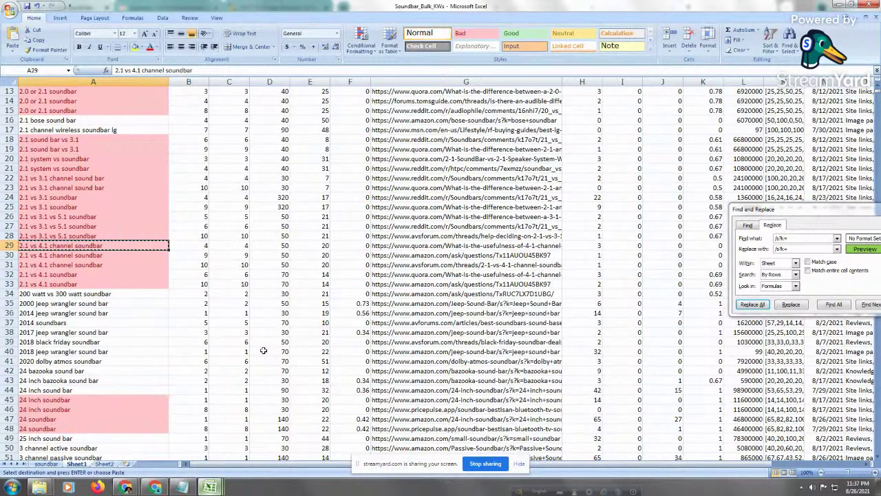
# Switch to Chrome and replace the Google query with the copied keyword "2.1 vs 4.1 channel soundbar" to search for it
pyautogui.click(156, 487)
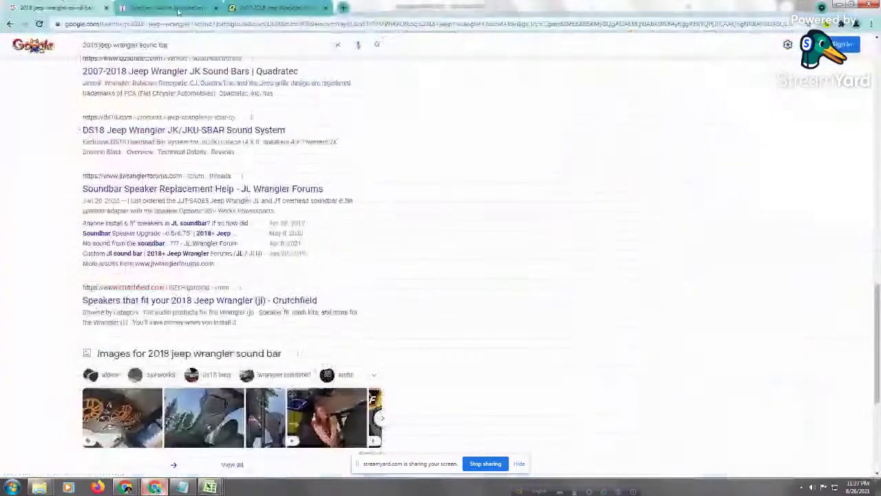
pyautogui.tripleClick(124, 45)
pyautogui.rightClick(97, 46)
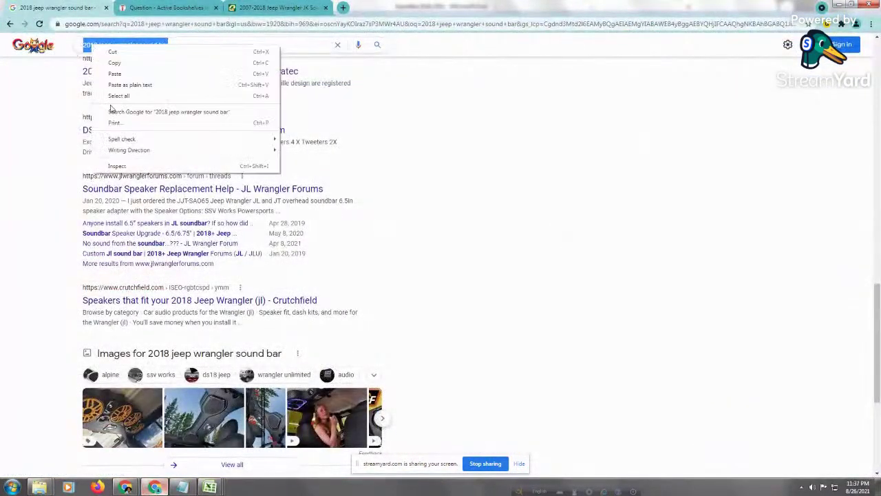
pyautogui.click(114, 74)
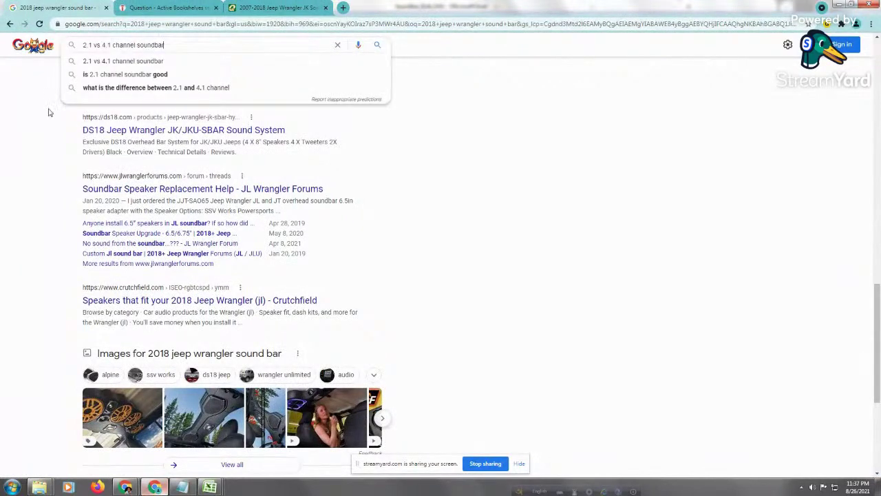
pyautogui.click(153, 62)
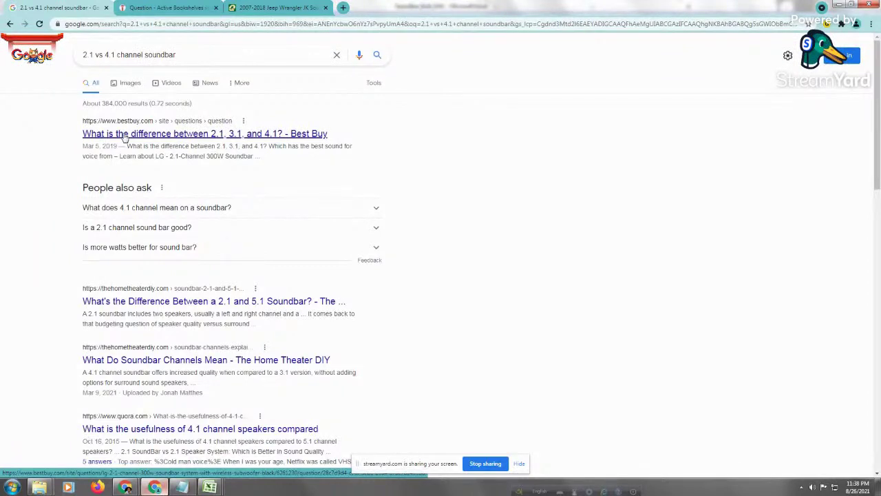
# Open The Home Theater DIY result "What's the Difference Between a 2.1 and 5.1 Soundbar?" in a new tab and view the article
pyautogui.rightClick(119, 304)
pyautogui.click(21, 313)
pyautogui.rightClick(171, 303)
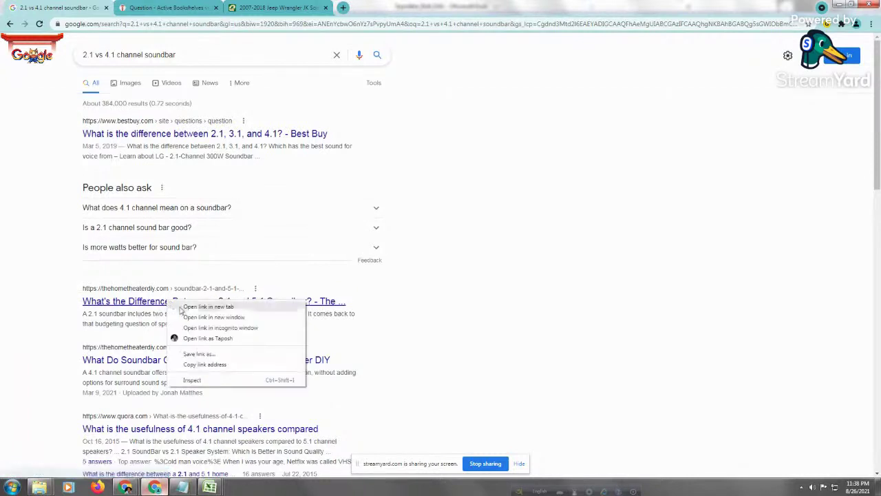
pyautogui.click(196, 307)
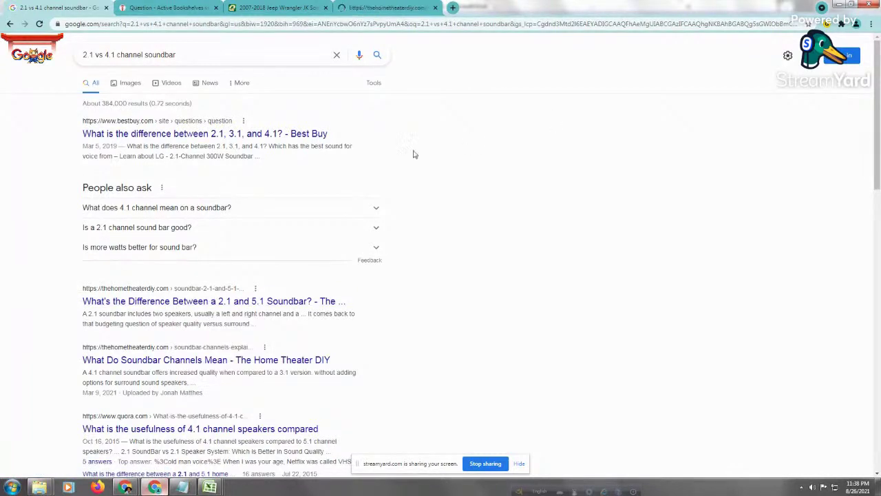
pyautogui.click(385, 8)
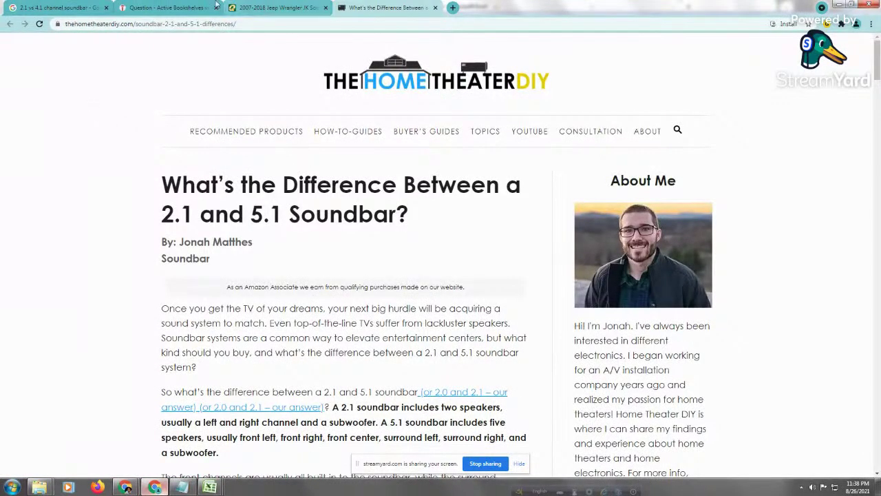
# Return to the "2.1 vs 4.1 channel soundbar" results and examine the remaining listings, including the date of the AVS Forum thread
pyautogui.hotkey('ctrl', '1')
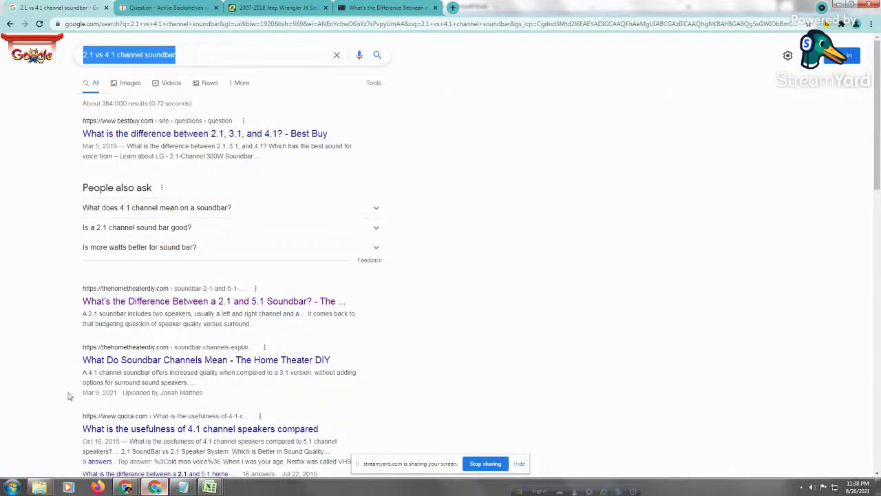
pyautogui.moveTo(79, 374); pyautogui.dragTo(100, 372)
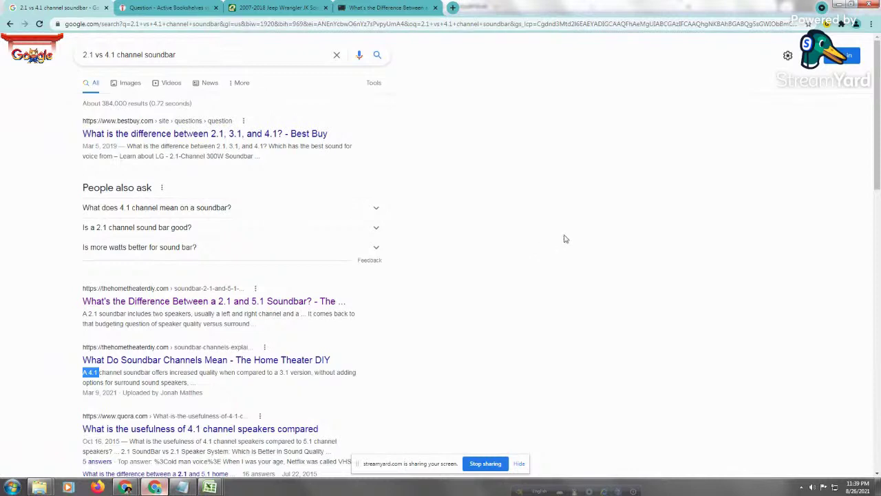
pyautogui.scroll(-5, 853, 110)
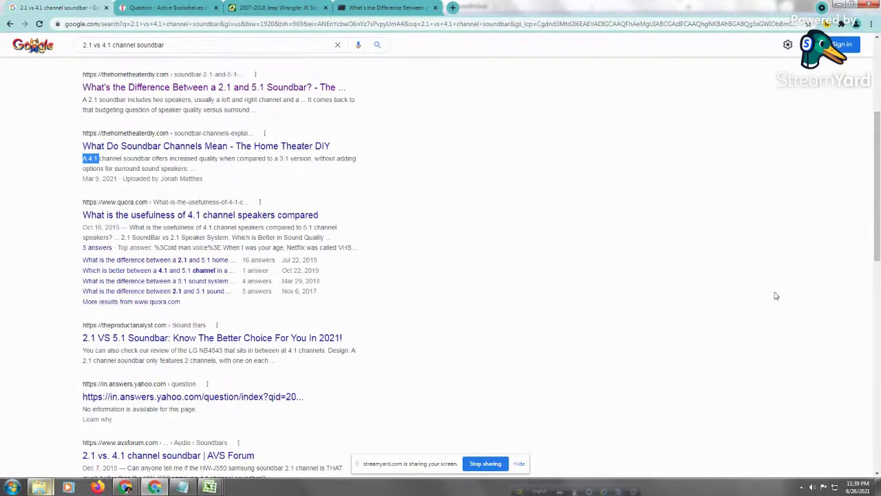
pyautogui.moveTo(878, 188); pyautogui.dragTo(879, 258)
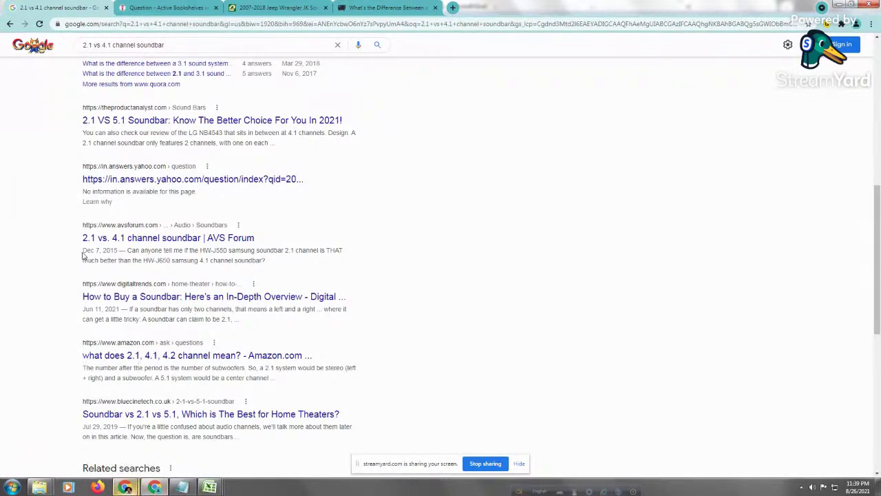
pyautogui.moveTo(83, 253); pyautogui.dragTo(118, 250)
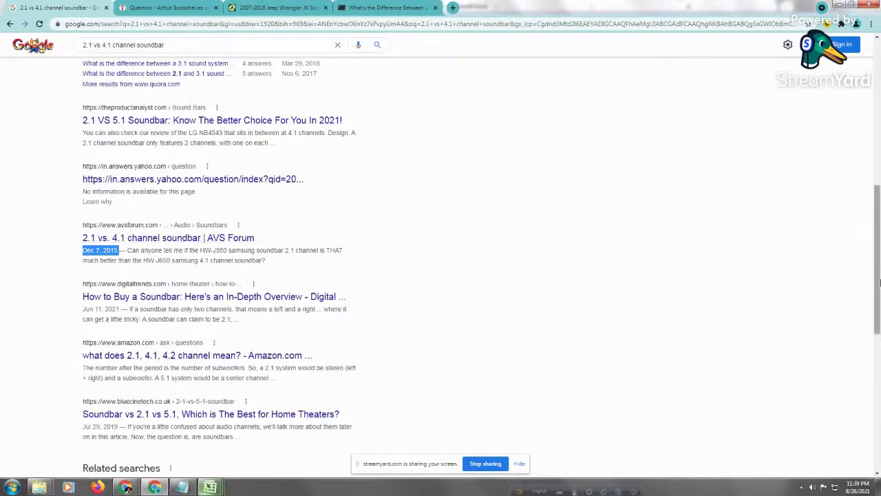
pyautogui.moveTo(877, 281); pyautogui.dragTo(868, 137)
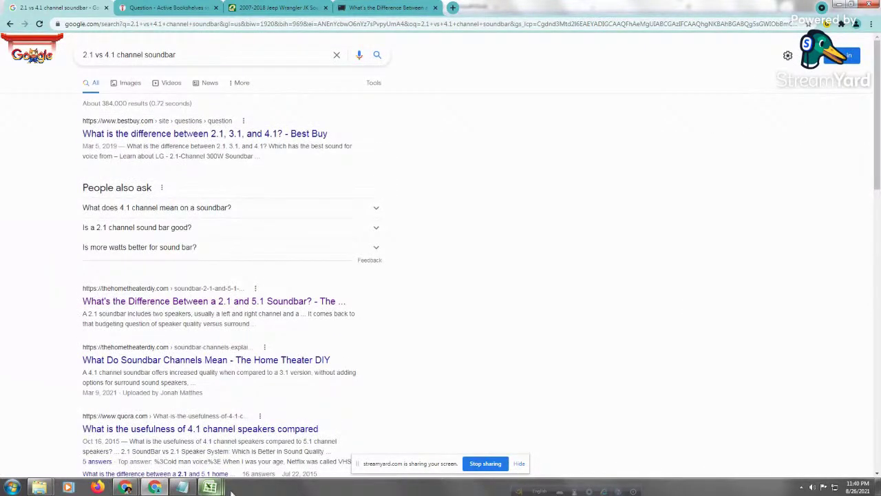
# Switch back to the Soundbar_Bulk_KWs workbook in Excel and browse the keyword list from row 33 down to row 337
pyautogui.moveTo(210, 488)
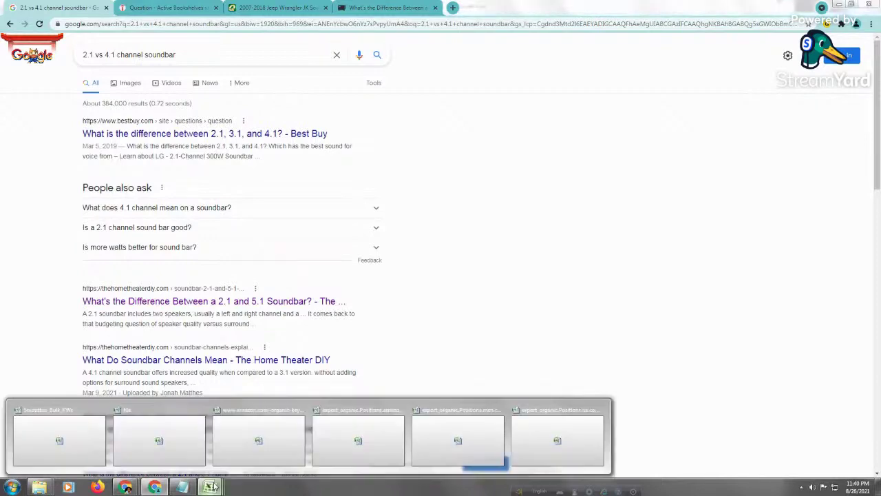
pyautogui.click(62, 435)
pyautogui.click(115, 281)
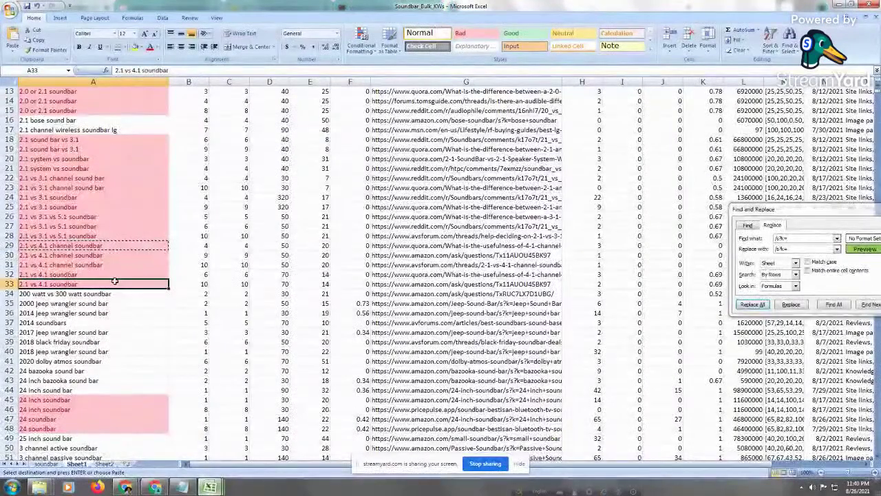
pyautogui.press('pagedown')
pyautogui.press('pagedown')
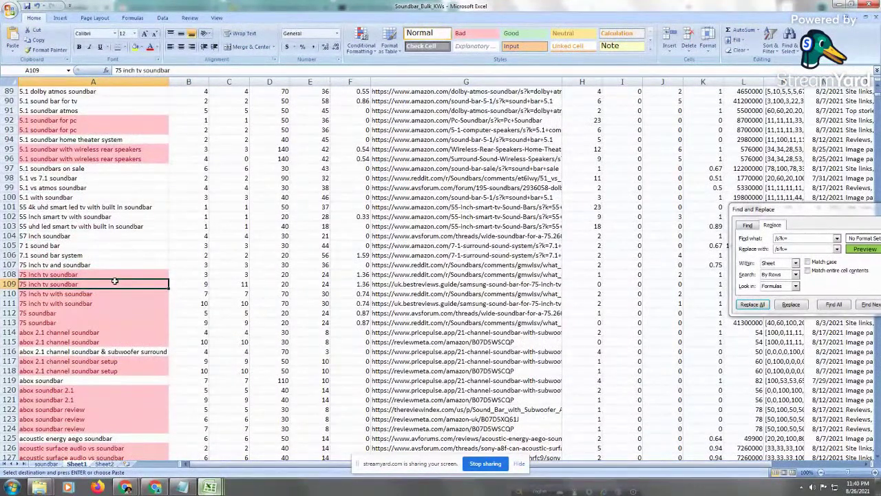
pyautogui.press('pagedown')
pyautogui.press('pagedown')
pyautogui.press('pagedown')
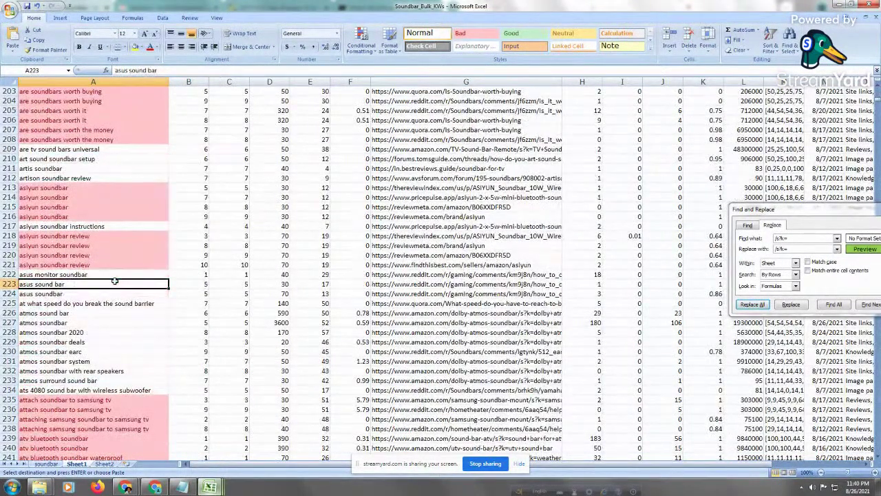
pyautogui.press('pagedown')
pyautogui.press('pagedown')
pyautogui.press('pagedown')
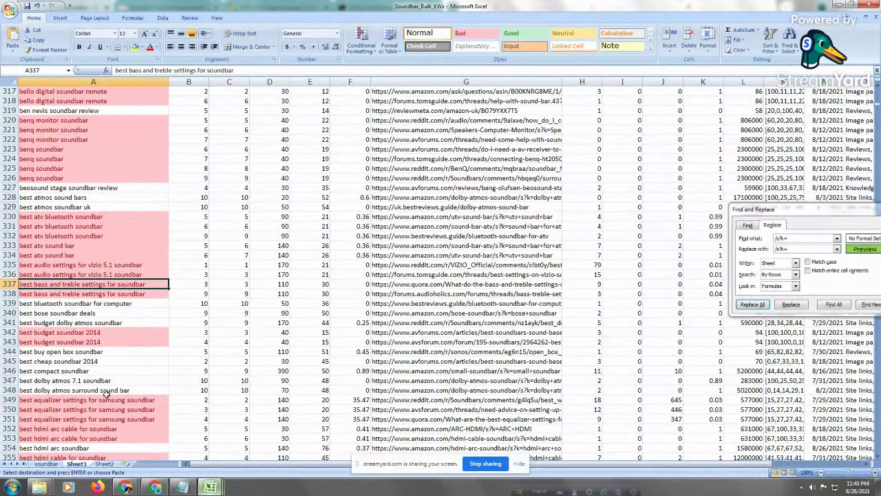
# Examine the highlighted duplicate "best atv", "best audio settings" and "best bass and treble settings" keywords in rows 330 to 338
pyautogui.click(101, 265)
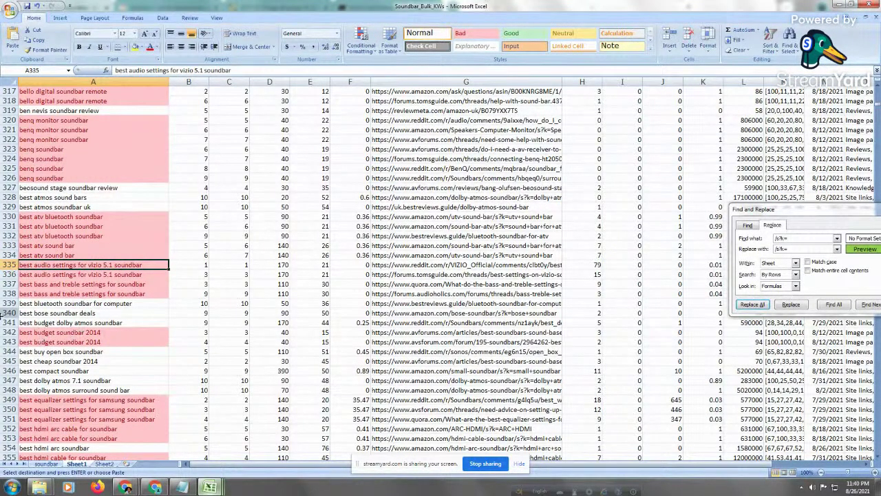
pyautogui.click(86, 293)
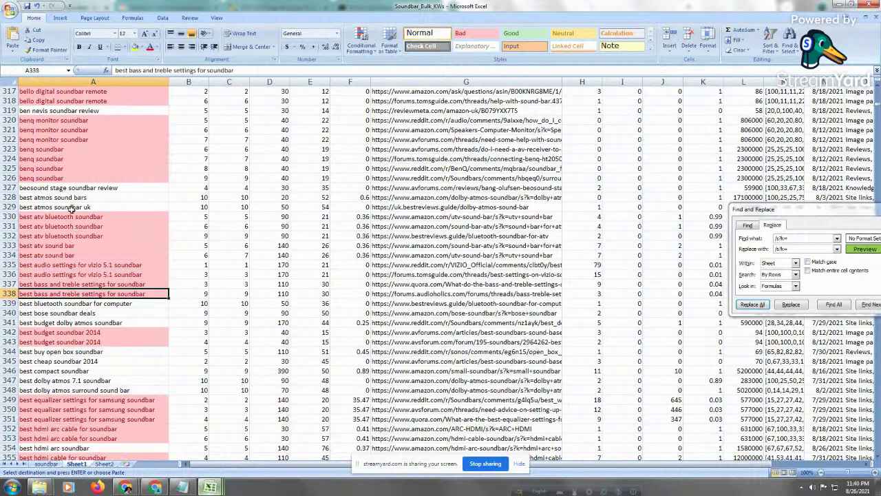
pyautogui.click(127, 274)
pyautogui.click(128, 255)
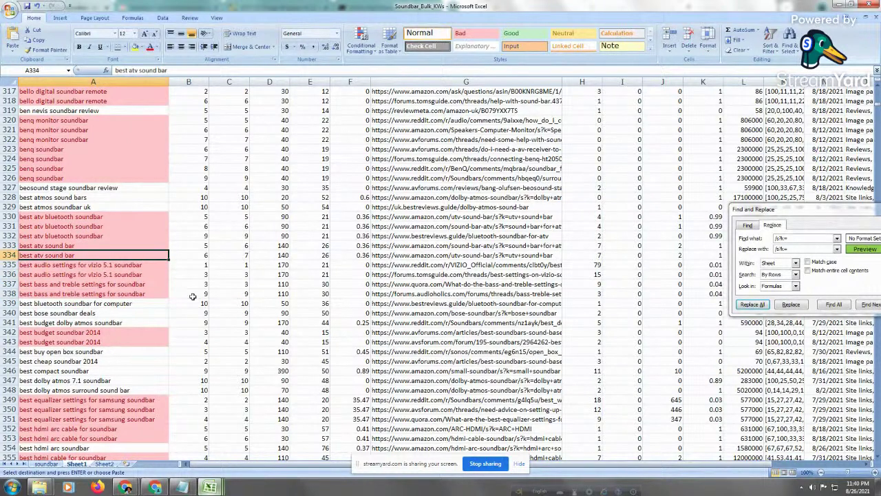
pyautogui.moveTo(160, 266); pyautogui.dragTo(153, 294)
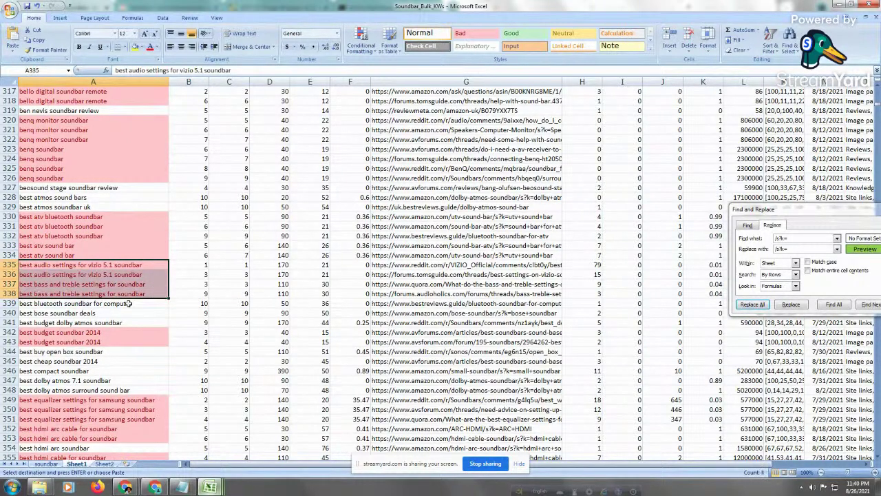
pyautogui.moveTo(89, 254); pyautogui.dragTo(87, 216)
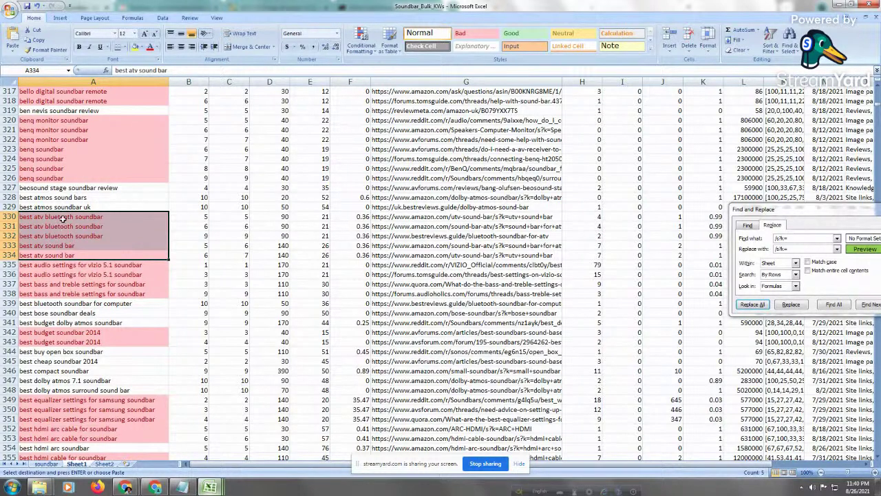
pyautogui.moveTo(62, 218); pyautogui.dragTo(73, 234)
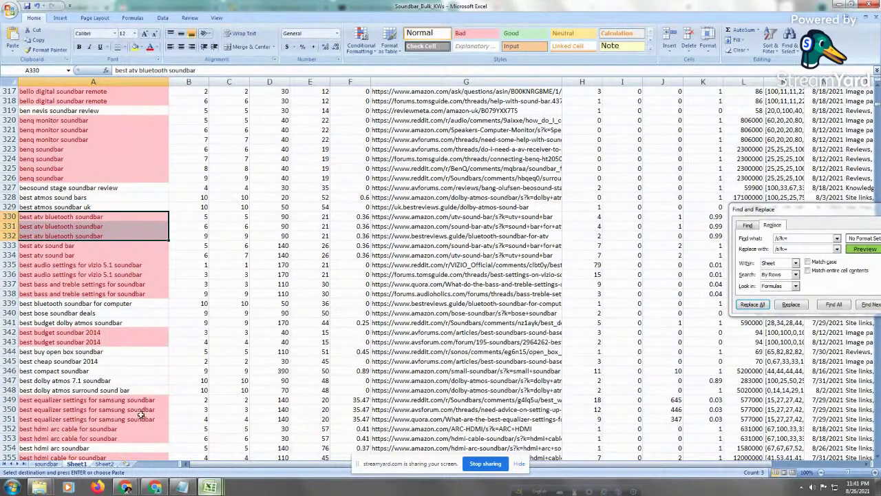
pyautogui.click(113, 229)
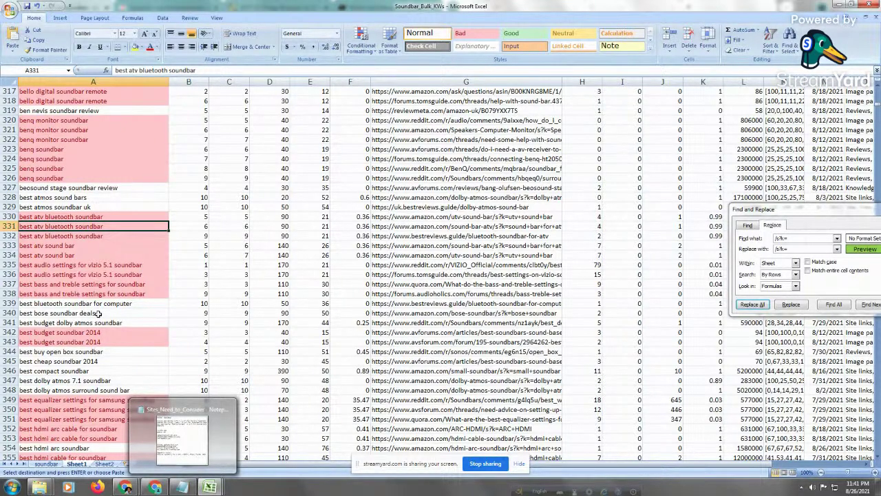
# Review the "best" soundbar keywords down to row 367, then back up to "best hdmi arc cable for soundbar" in row 352
pyautogui.press('Down')
pyautogui.press('Down')
pyautogui.press('Down')
pyautogui.press('Down')
pyautogui.press('Down')
pyautogui.press('Down')
pyautogui.press('Down')
pyautogui.press('Down')
pyautogui.press('Down')
pyautogui.press('Down')
pyautogui.press('Down')
pyautogui.press('Down')
pyautogui.press('Down')
pyautogui.press('Down')
pyautogui.press('Down')
pyautogui.press('Down')
pyautogui.press('Down')
pyautogui.press('Down')
pyautogui.press('Down')
pyautogui.press('Down')
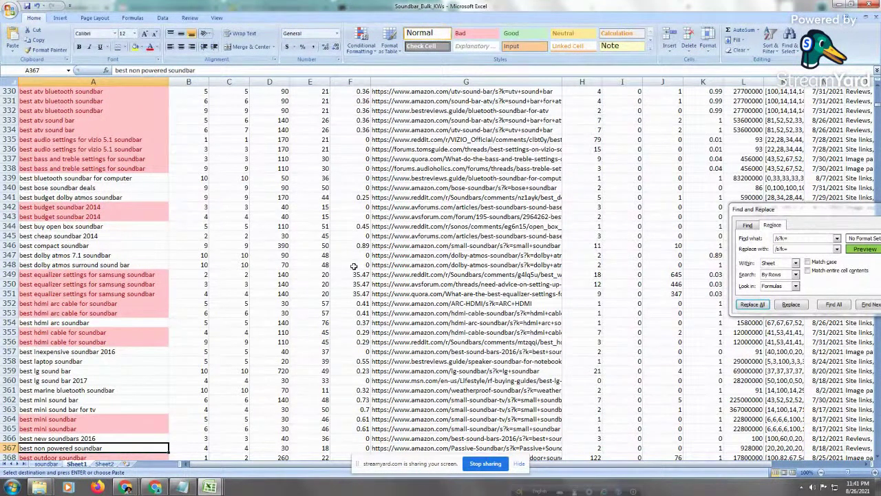
pyautogui.click(138, 371)
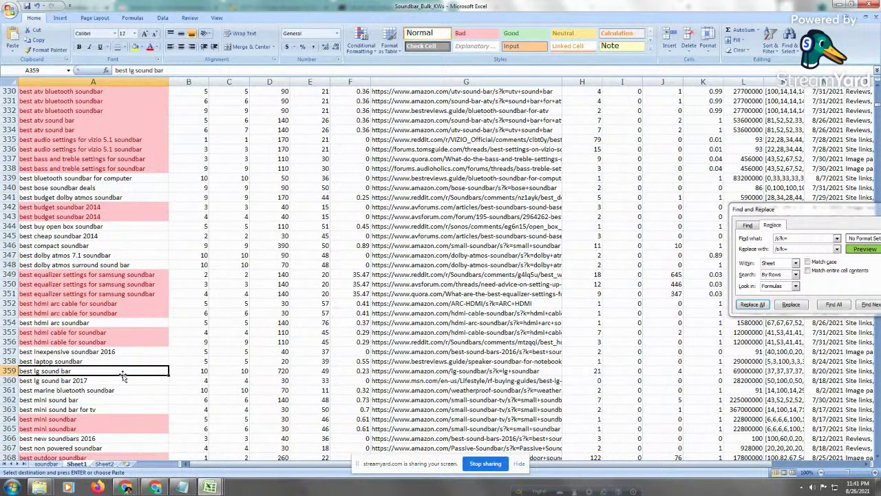
pyautogui.press('Up')
pyautogui.press('Up')
pyautogui.press('Up')
pyautogui.press('Up')
pyautogui.press('Up')
pyautogui.press('Up')
pyautogui.press('Up')
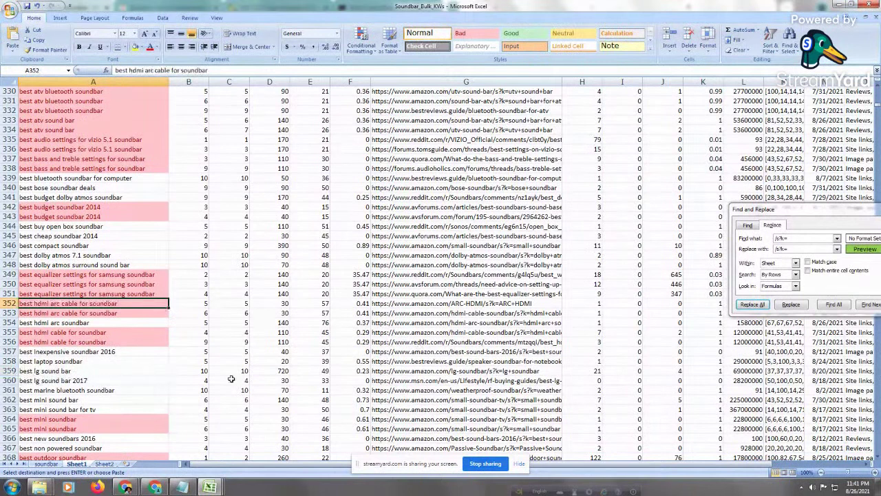
# Compare the duplicate "best hdmi cable for soundbar" and "best hdmi arc cable for soundbar" keywords in rows 352 to 356
pyautogui.click(90, 340)
pyautogui.press('Up')
pyautogui.press('Up')
pyautogui.press('Up')
pyautogui.press('Up')
pyautogui.click(199, 312)
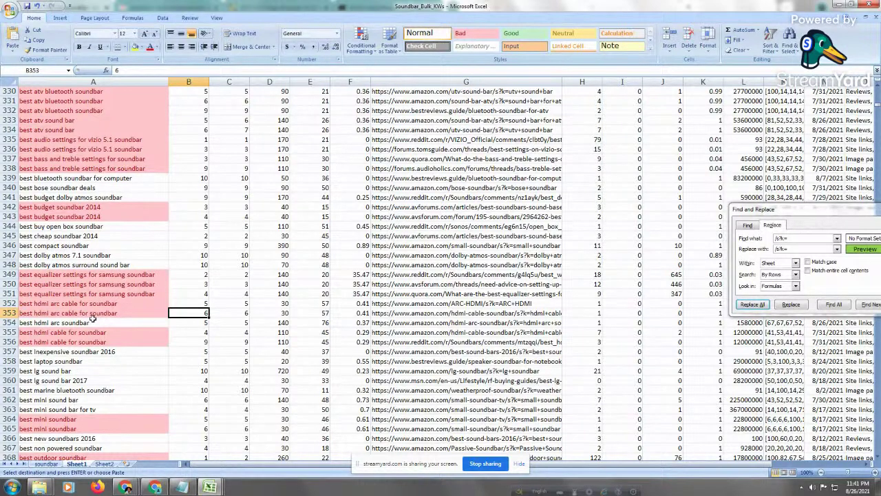
pyautogui.click(4, 332)
pyautogui.moveTo(3, 332); pyautogui.dragTo(8, 341)
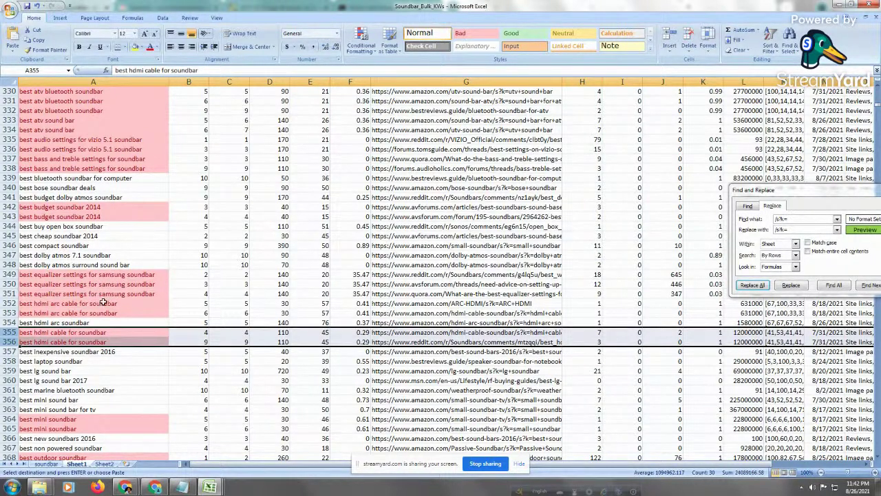
pyautogui.moveTo(104, 303); pyautogui.dragTo(106, 311)
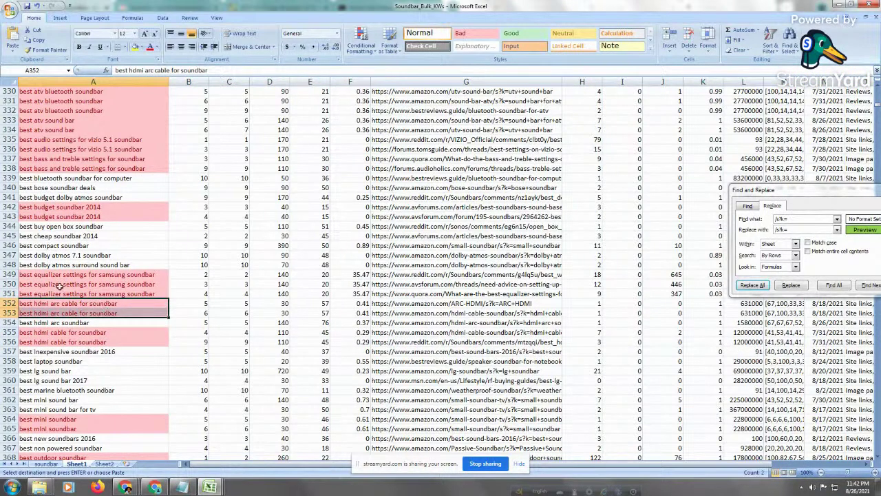
pyautogui.click(111, 293)
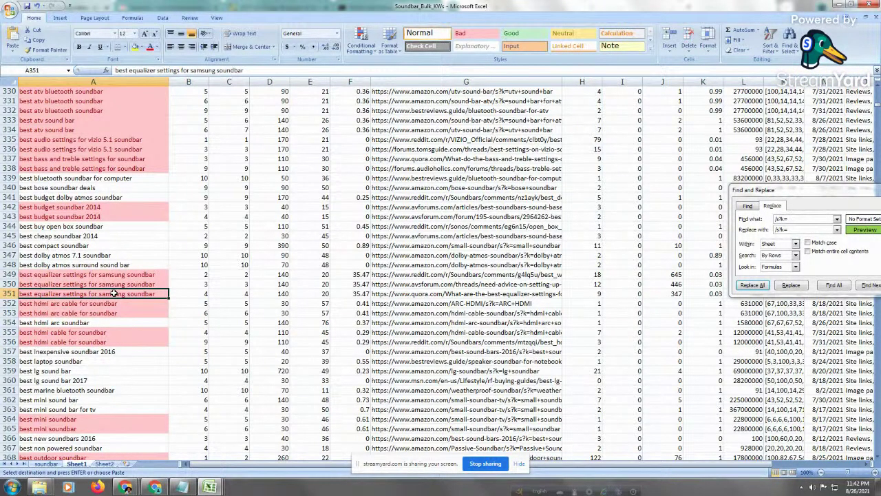
pyautogui.moveTo(114, 294); pyautogui.dragTo(112, 312)
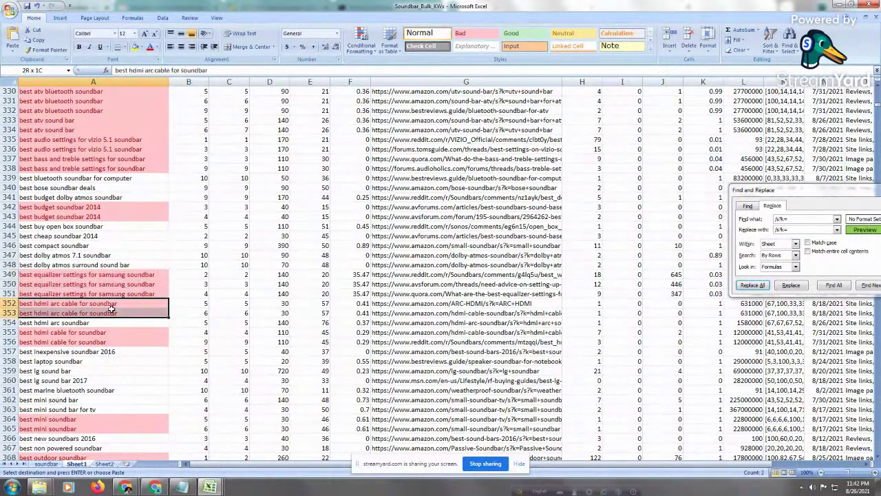
# Copy the "best equalizer settings for samsung soundbar" keyword from row 349 and search Google for it in Chrome
pyautogui.rightClick(125, 275)
pyautogui.click(150, 291)
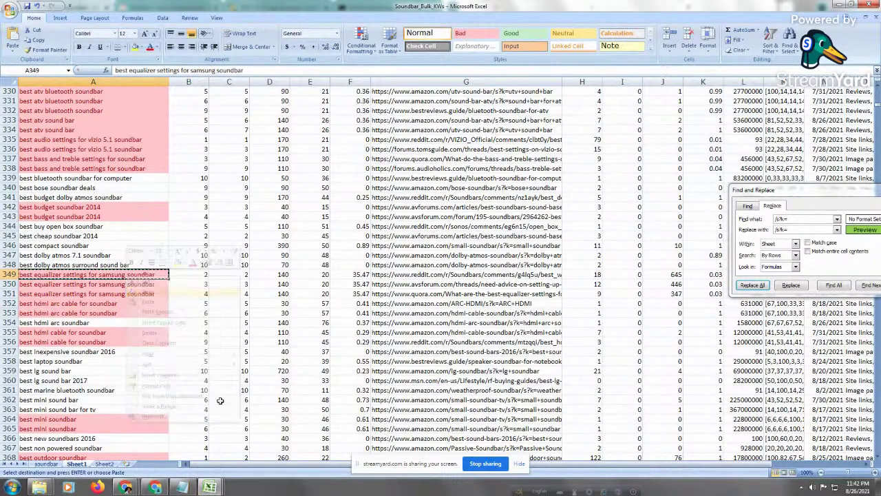
pyautogui.moveTo(126, 489)
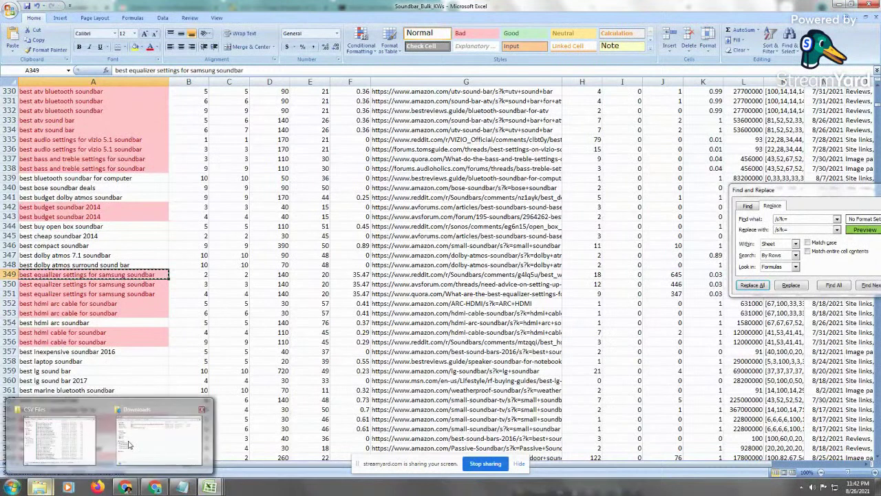
pyautogui.click(76, 432)
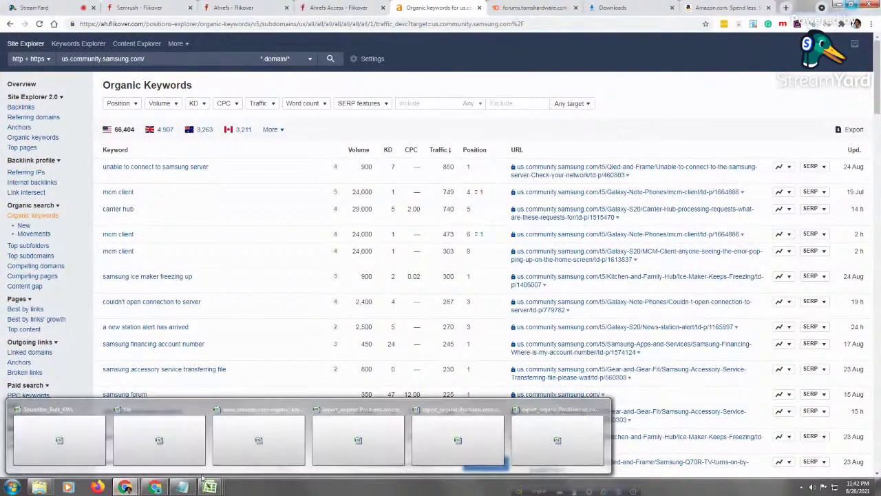
pyautogui.moveTo(142, 490)
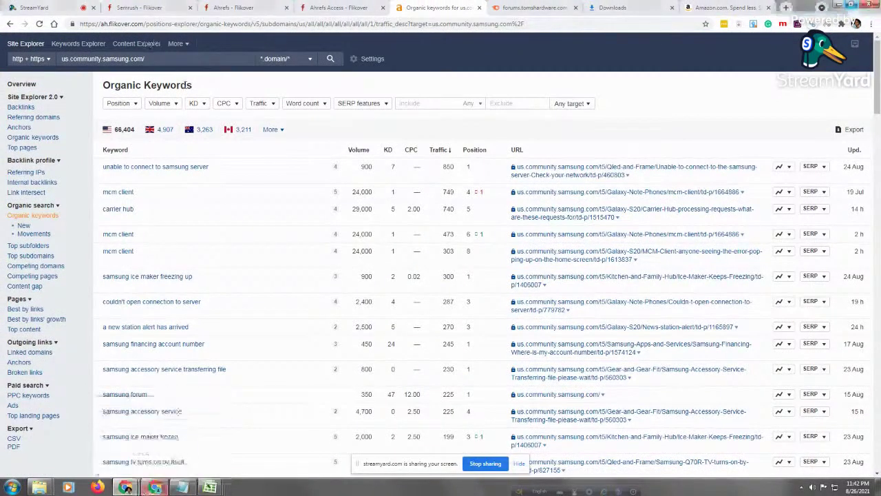
pyautogui.click(155, 487)
pyautogui.rightClick(167, 61)
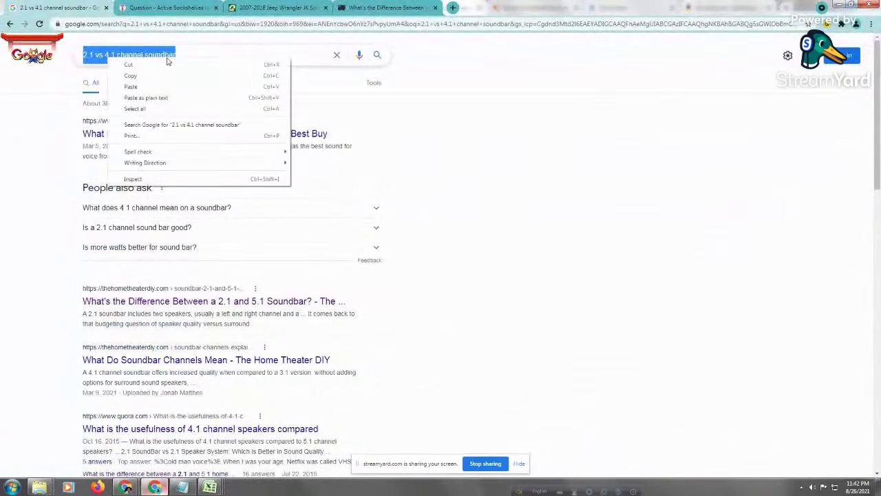
pyautogui.click(138, 87)
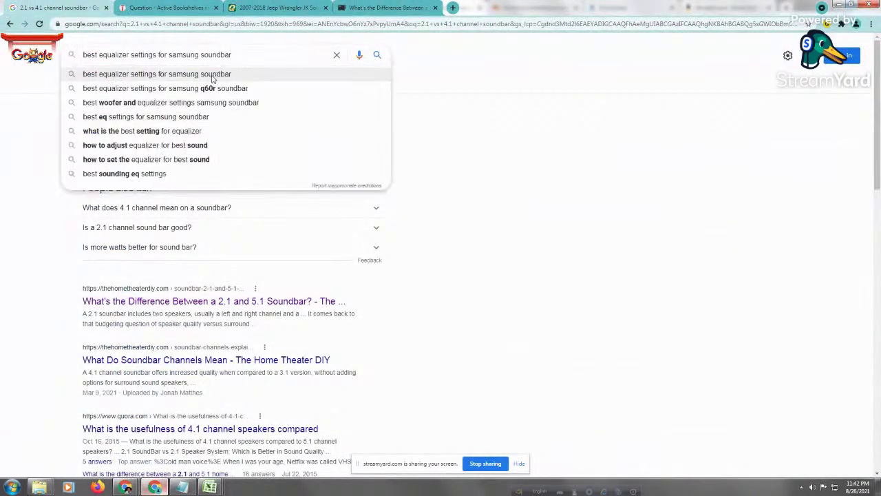
pyautogui.click(212, 76)
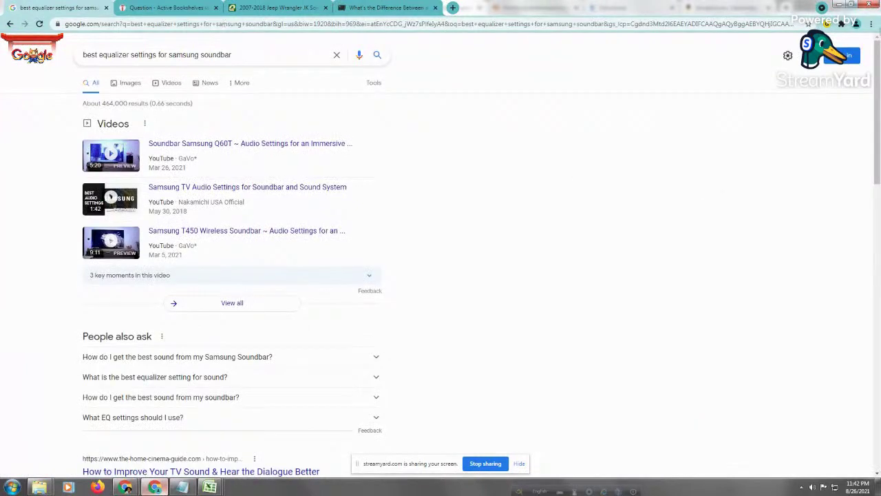
# Examine which sites rank in the Google results for "best equalizer settings for samsung soundbar"
pyautogui.moveTo(878, 107)
pyautogui.mouseDown()
pyautogui.moveTo(880, 237)
pyautogui.moveTo(880, 111)
pyautogui.mouseUp()
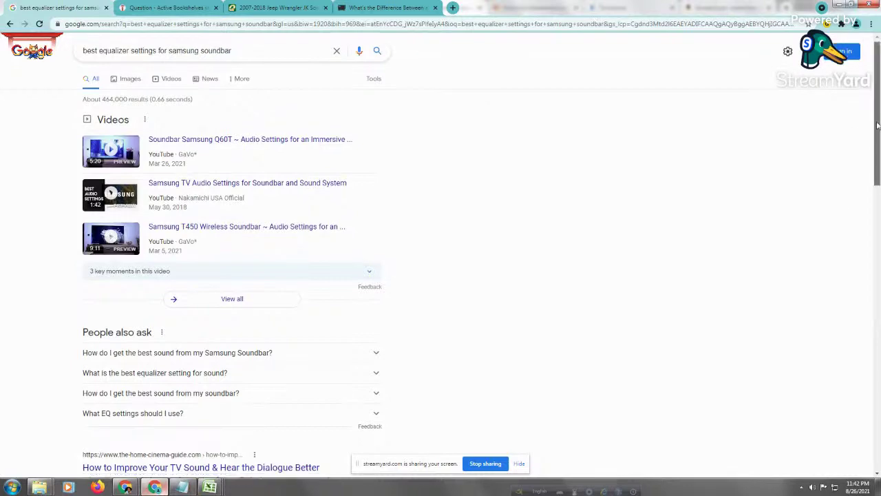
pyautogui.moveTo(879, 145); pyautogui.dragTo(879, 243)
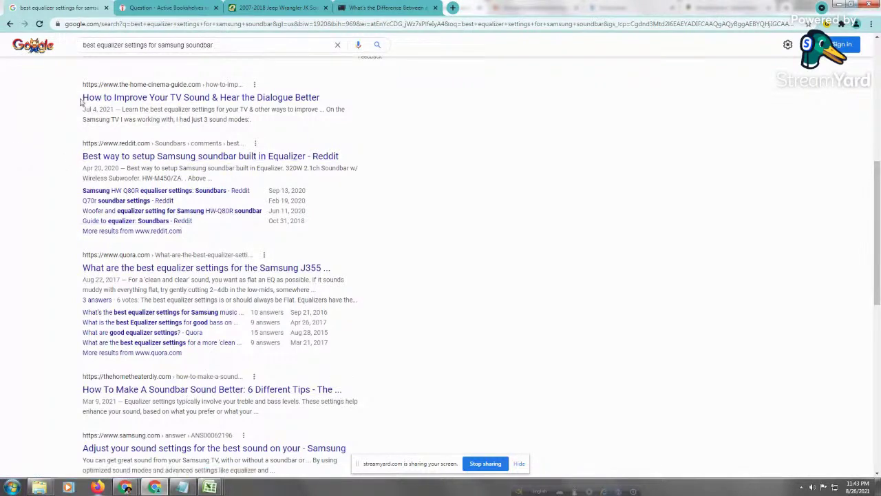
pyautogui.moveTo(82, 44); pyautogui.dragTo(231, 45)
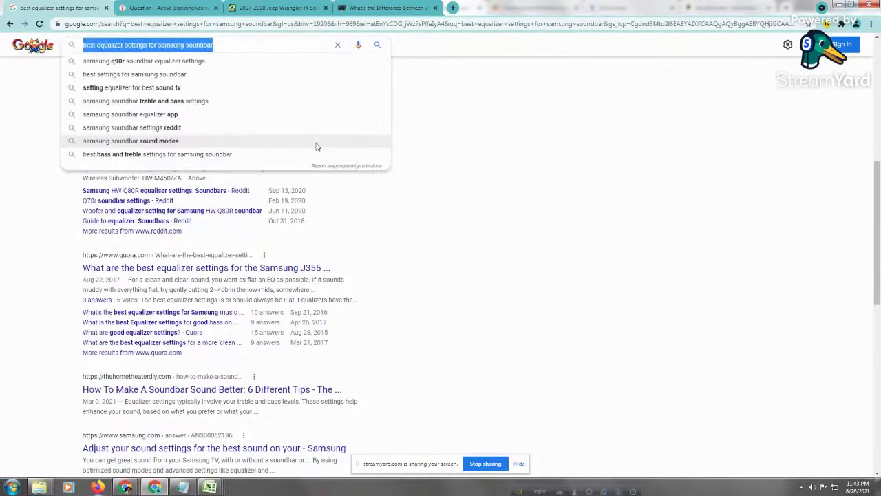
pyautogui.click(3, 261)
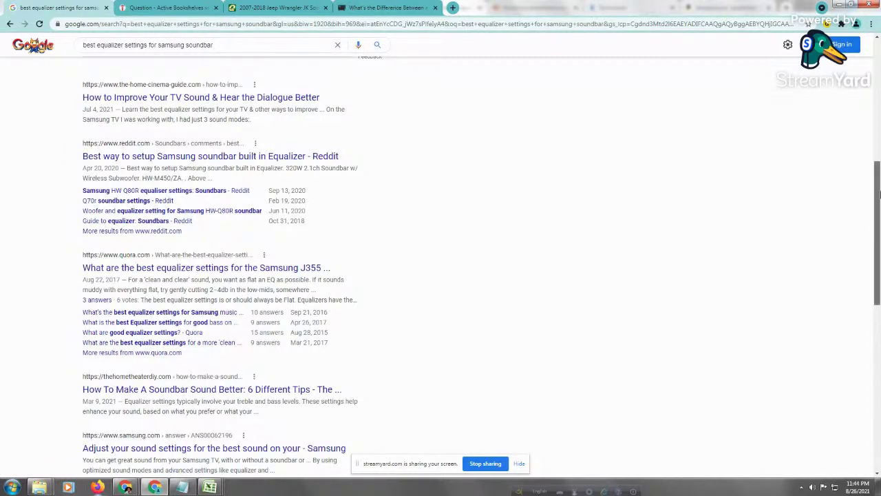
pyautogui.moveTo(879, 195); pyautogui.dragTo(879, 265)
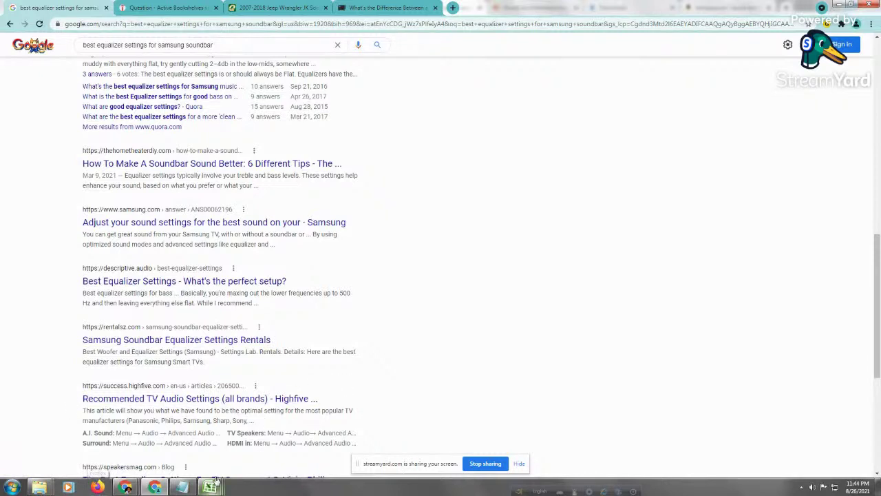
# Switch back to the Soundbar_Bulk_KWs workbook in Excel and revisit the keywords in rows 347 to 352
pyautogui.moveTo(220, 473)
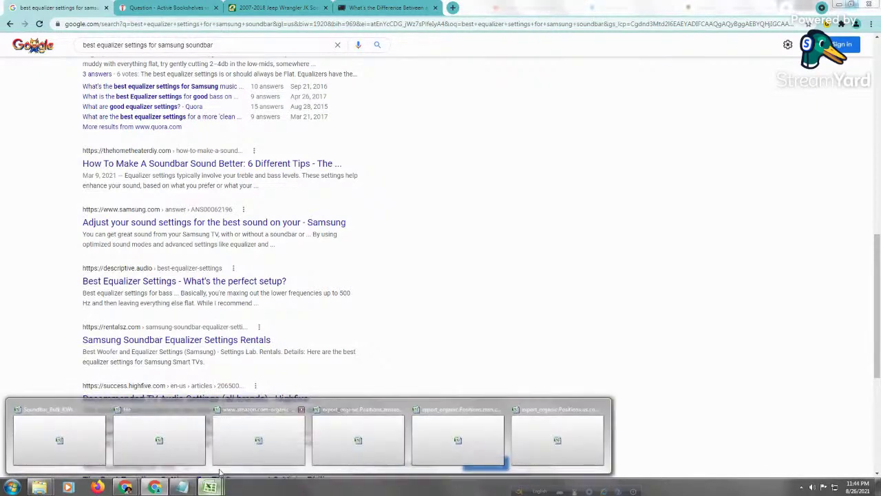
pyautogui.click(44, 441)
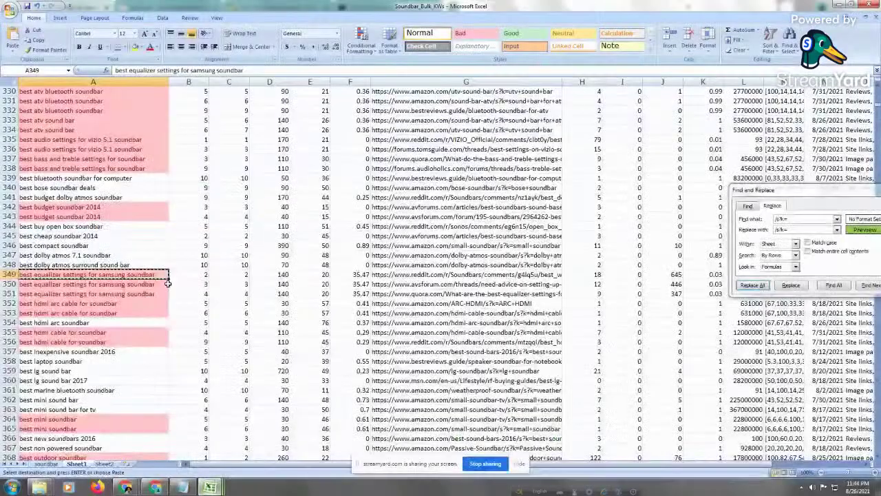
pyautogui.click(148, 255)
pyautogui.click(147, 305)
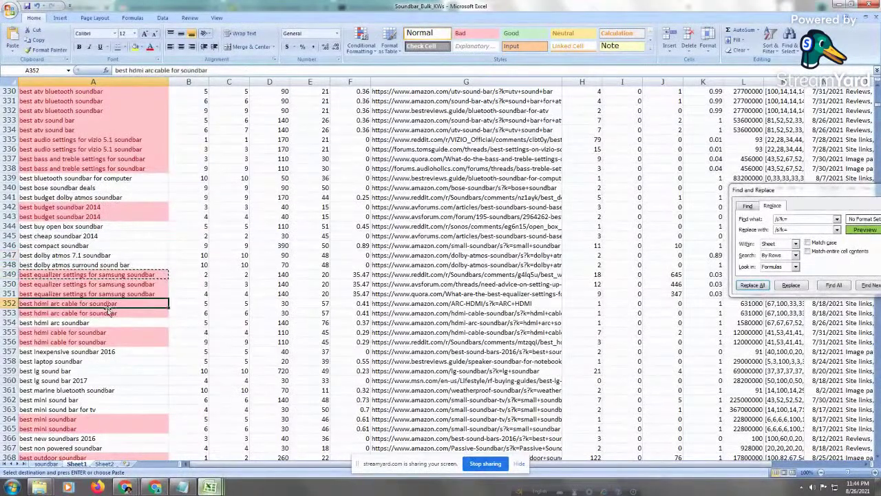
# Copy the "best atv bluetooth soundbar" keyword from row 331
pyautogui.click(127, 100)
pyautogui.rightClick(133, 101)
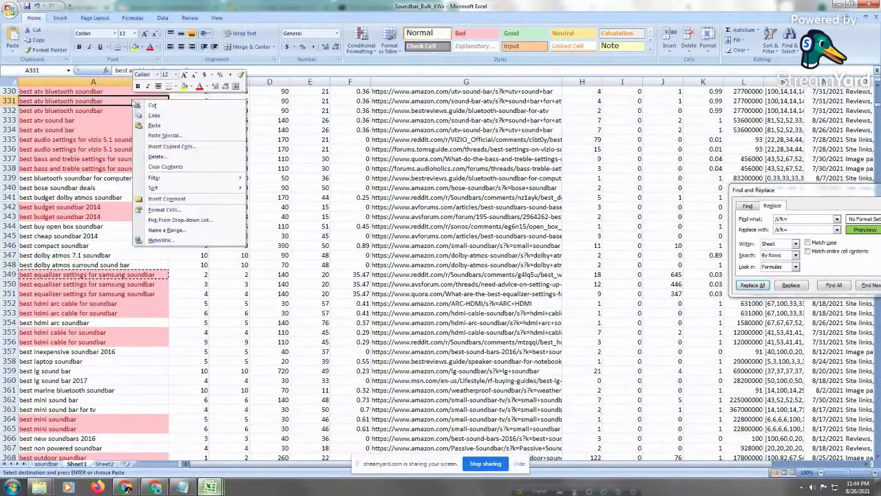
pyautogui.click(177, 117)
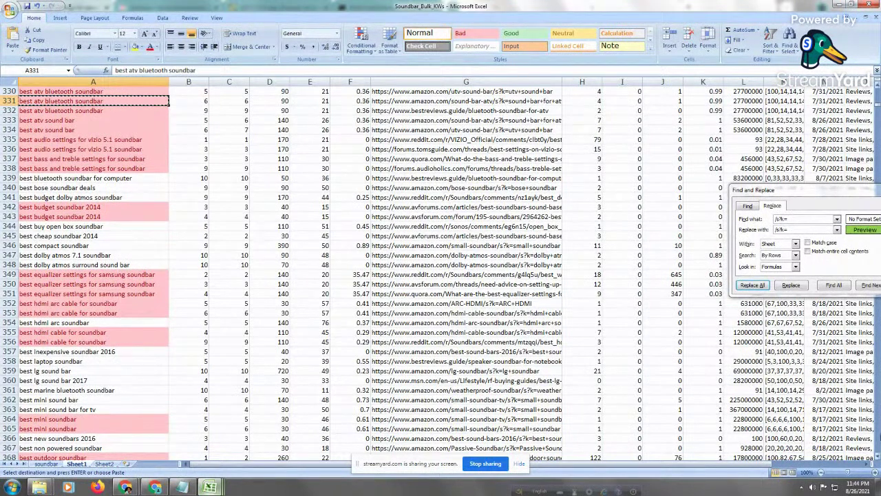
pyautogui.click(131, 120)
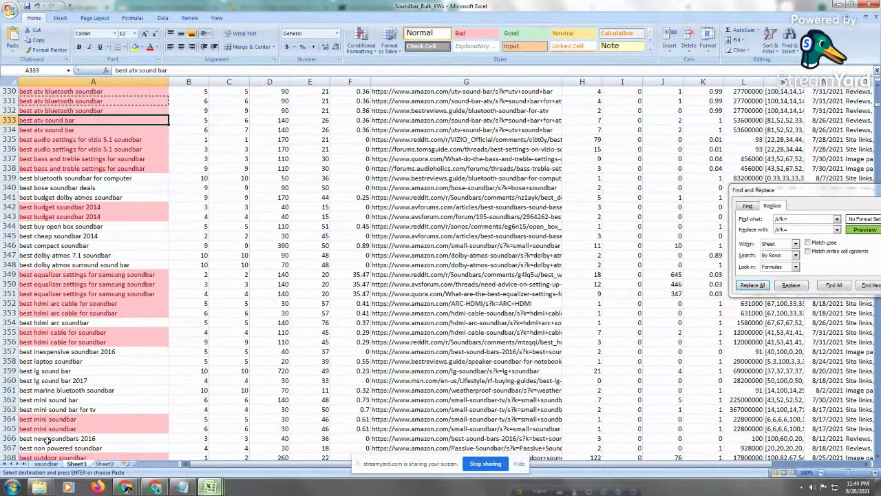
# Review the keywords from row 365 down to row 377 and select the duplicate "best panasonic sound bar" rows 370 to 372
pyautogui.click(81, 428)
pyautogui.press('Down')
pyautogui.press('Down')
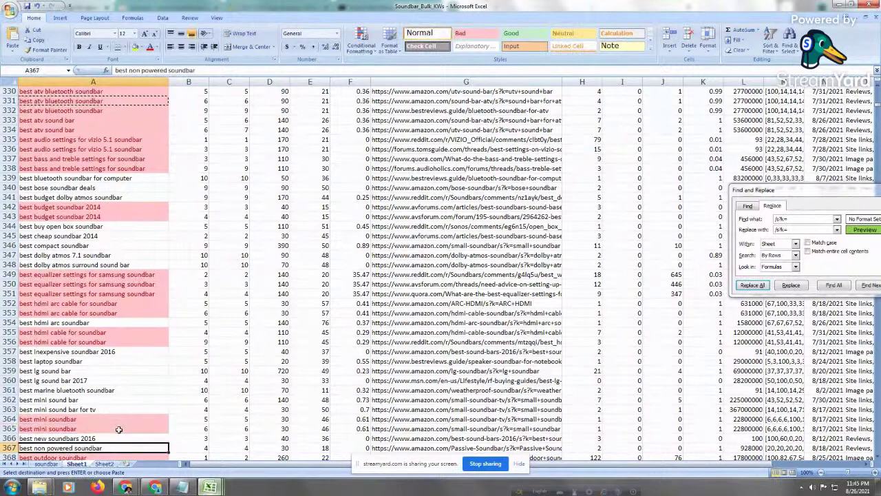
pyautogui.press('Down')
pyautogui.press('Down')
pyautogui.press('Down')
pyautogui.press('Down')
pyautogui.press('Down')
pyautogui.press('Down')
pyautogui.press('Down')
pyautogui.press('Down')
pyautogui.press('Down')
pyautogui.press('Down')
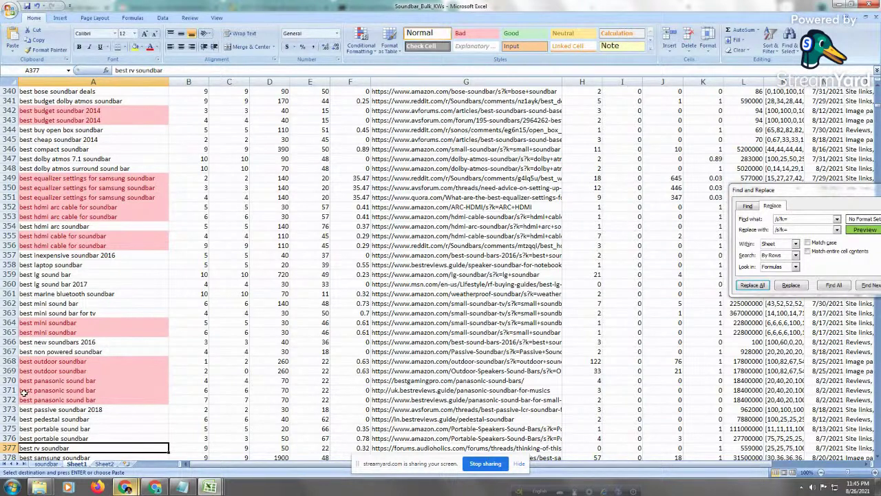
pyautogui.moveTo(10, 380); pyautogui.dragTo(9, 399)
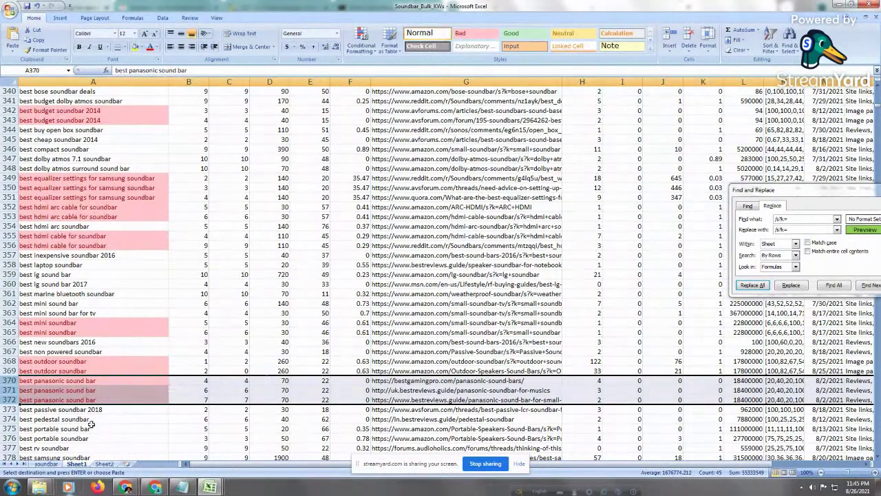
# Copy the "best panasonic sound bar" keyword from row 370 and search Google for it in Chrome
pyautogui.click(90, 381)
pyautogui.rightClick(90, 380)
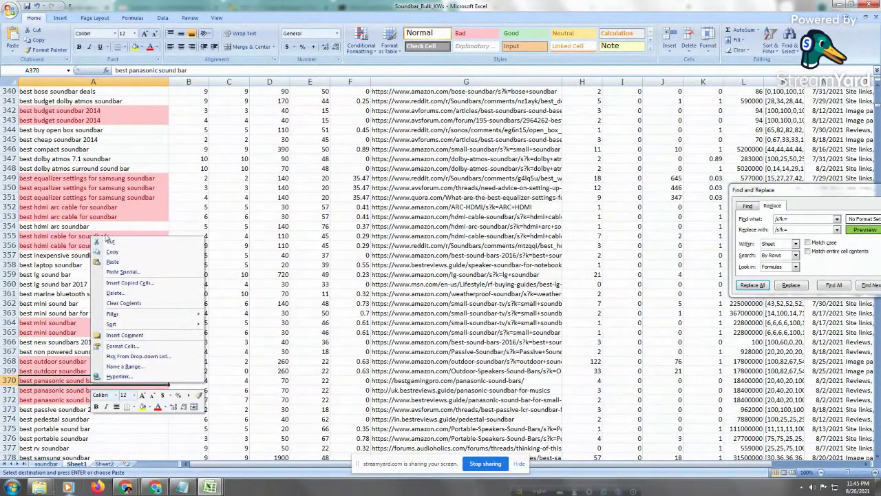
pyautogui.click(114, 253)
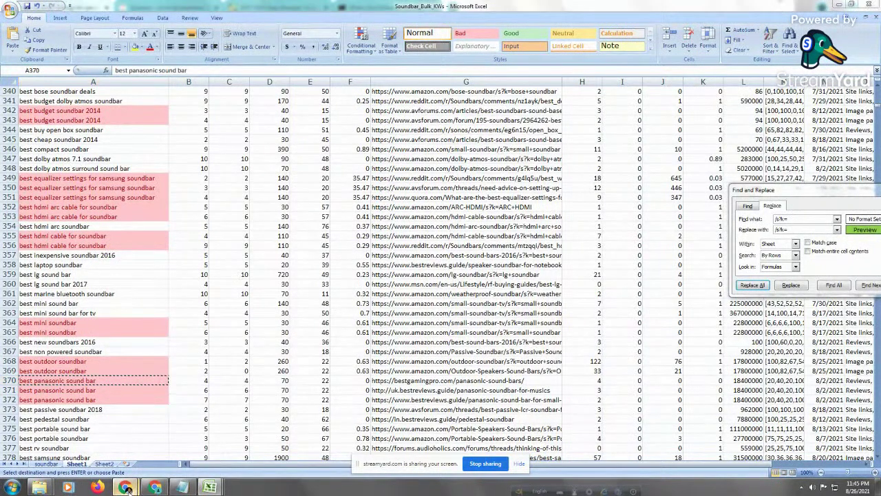
pyautogui.moveTo(126, 487)
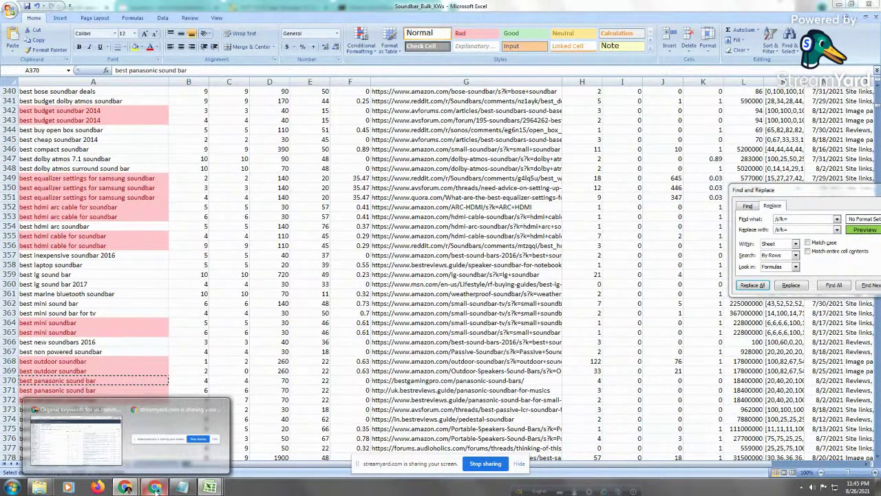
pyautogui.click(76, 437)
pyautogui.tripleClick(245, 49)
pyautogui.rightClick(103, 40)
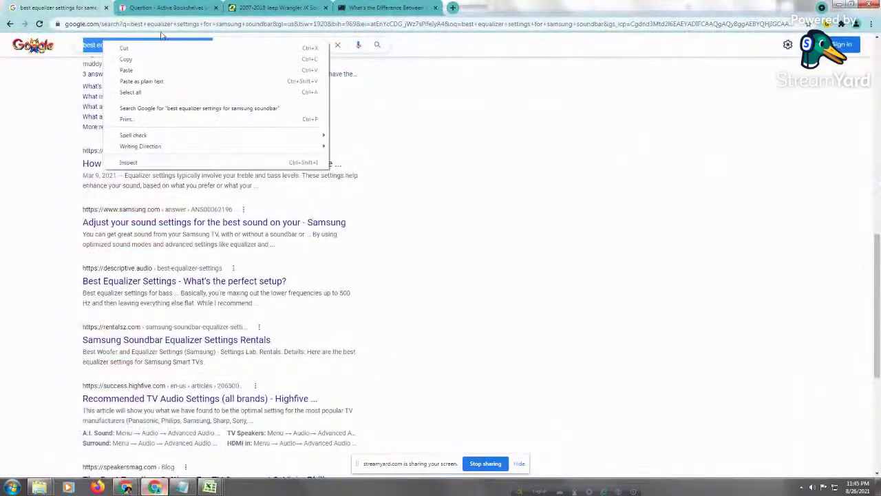
pyautogui.click(148, 69)
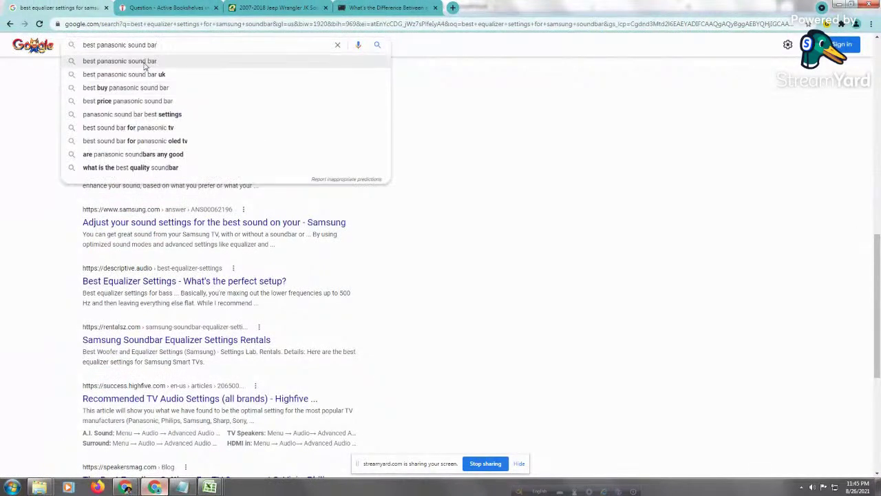
pyautogui.click(146, 62)
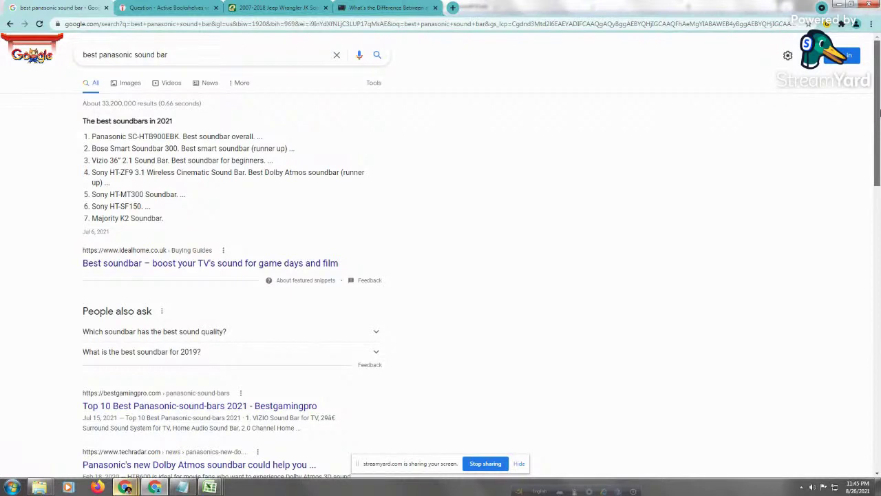
# Review the first Google results and open Bestgamingpro's "Top 10 Best Panasonic-sound-bars 2021" in a new tab
pyautogui.moveTo(878, 112); pyautogui.dragTo(879, 138)
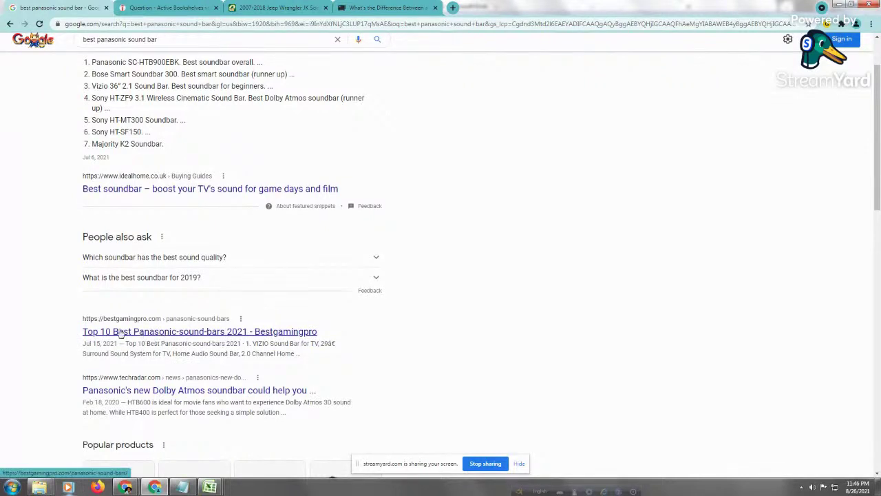
pyautogui.rightClick(174, 333)
pyautogui.click(212, 338)
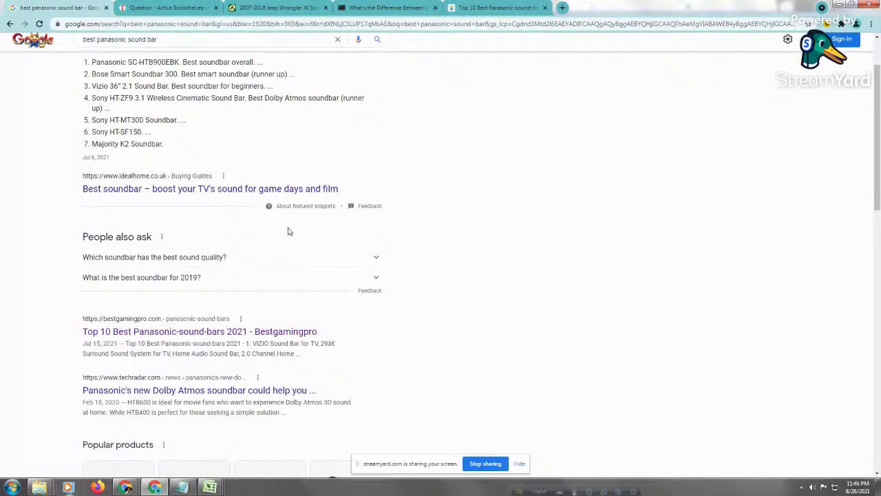
# Close the Tom's Hardware, Quadratec and Home Theater DIY tabs and examine the Bestgamingpro Panasonic sound bars article down to its first product
pyautogui.click(196, 8)
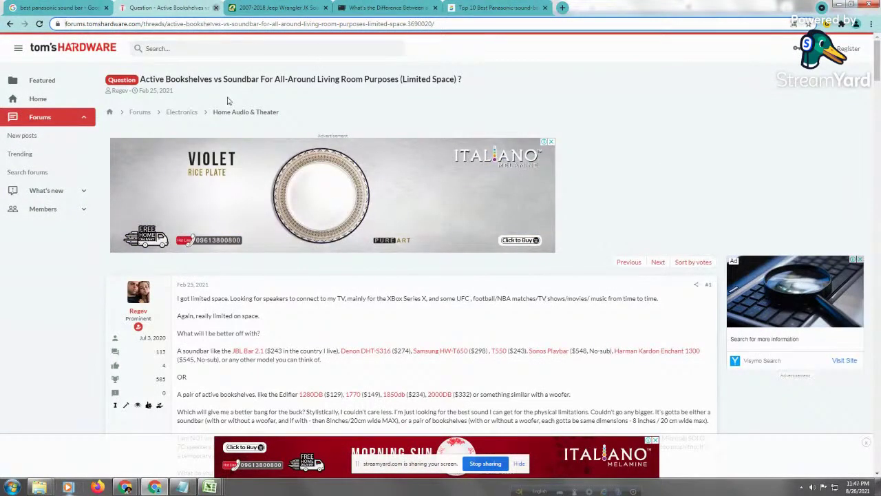
pyautogui.click(216, 7)
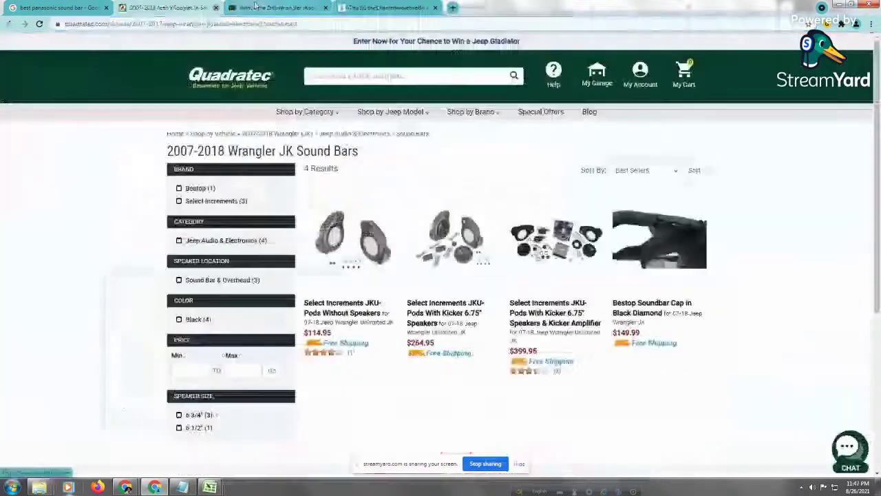
pyautogui.click(216, 8)
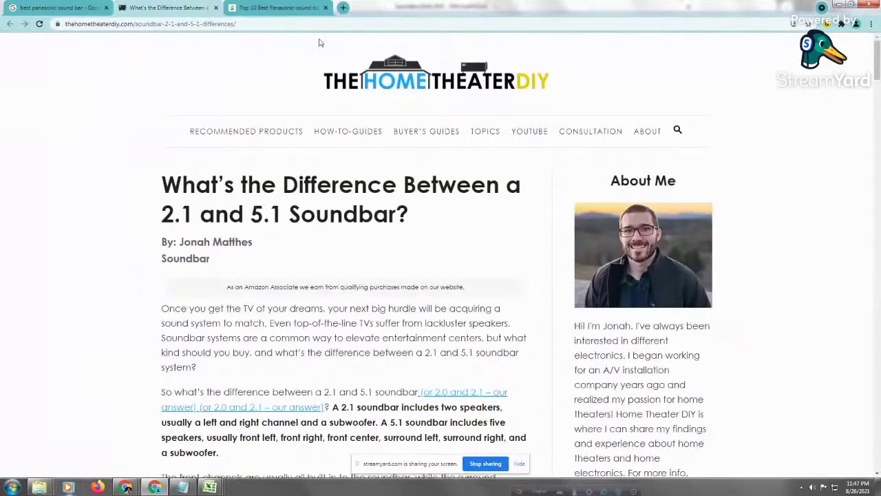
pyautogui.click(215, 7)
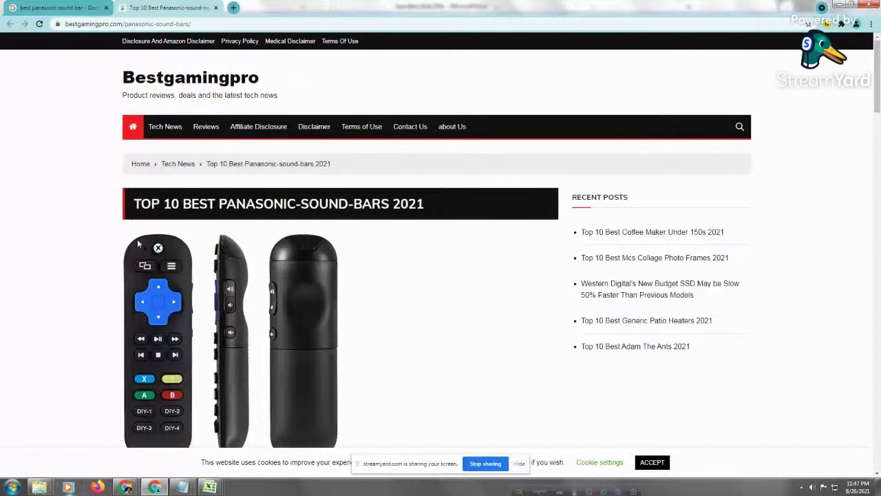
pyautogui.moveTo(879, 58); pyautogui.dragTo(879, 152)
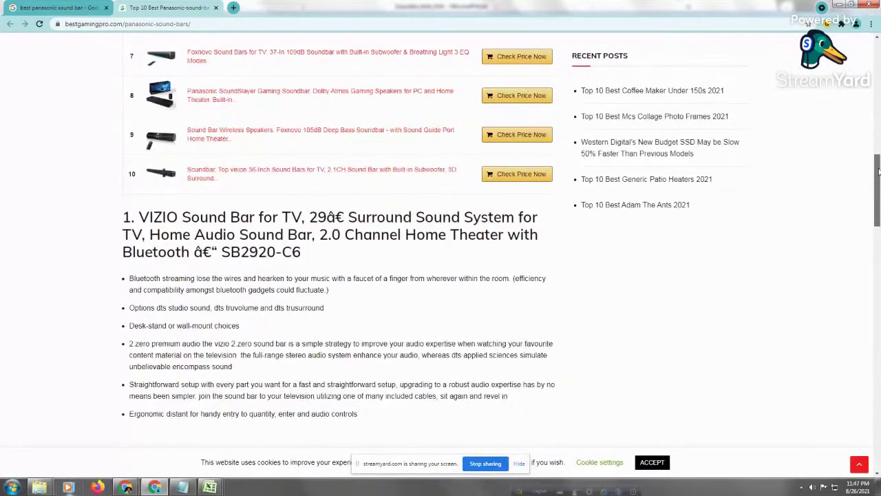
pyautogui.scroll(-2, 879, 171)
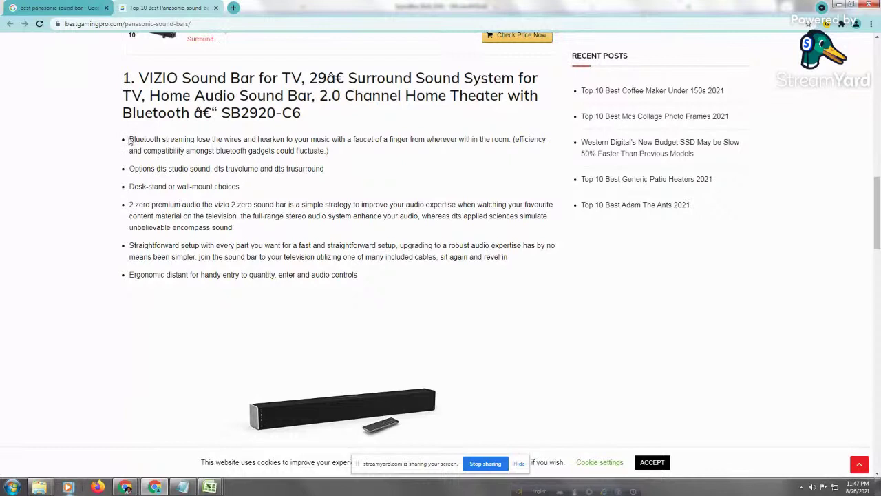
# Open the Amazon listing for the VIZIO SB2920-C6 sound bar from the article's first product heading in a new tab
pyautogui.moveTo(131, 142); pyautogui.dragTo(260, 147)
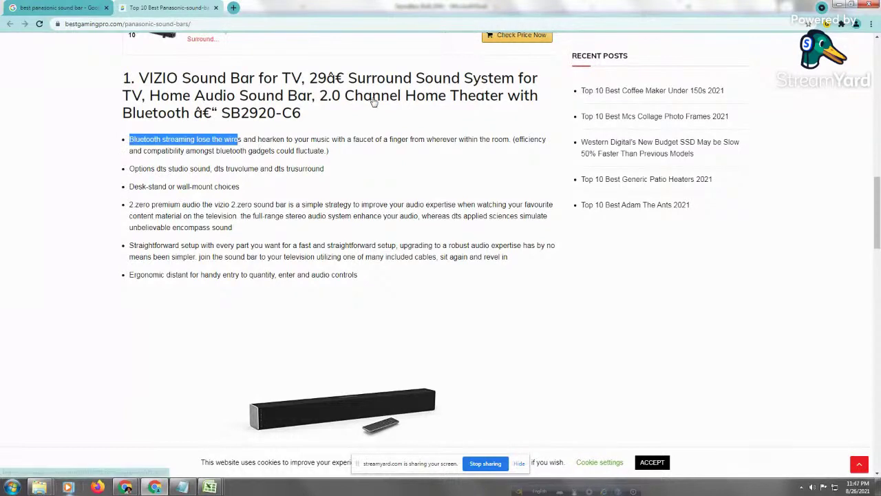
pyautogui.rightClick(373, 98)
pyautogui.click(396, 104)
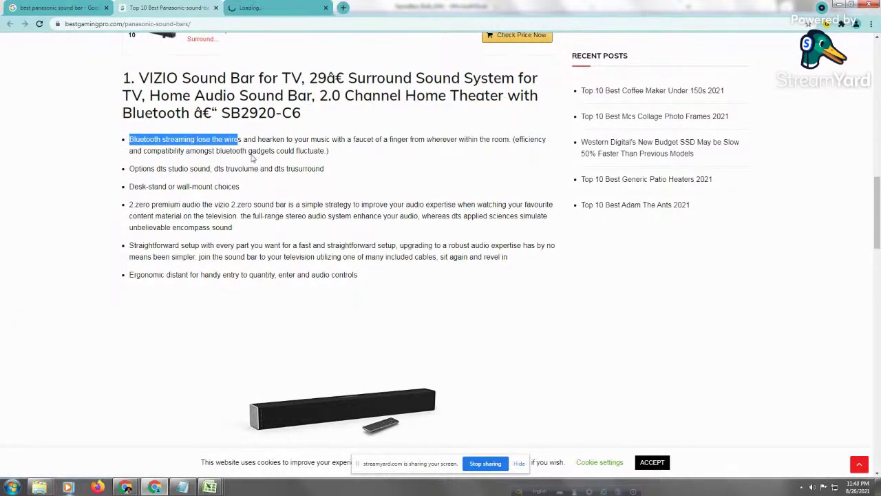
pyautogui.moveTo(875, 171); pyautogui.dragTo(878, 217)
pyautogui.scroll(1, 340, 126)
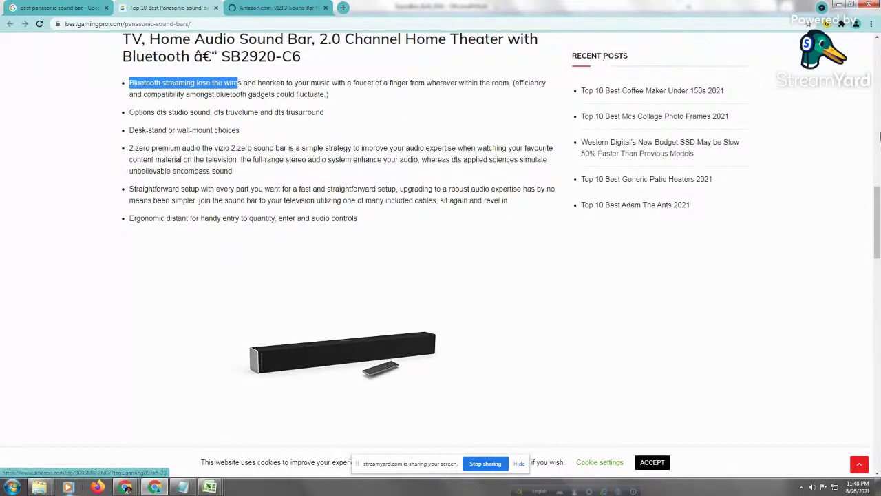
pyautogui.scroll(2, 861, 189)
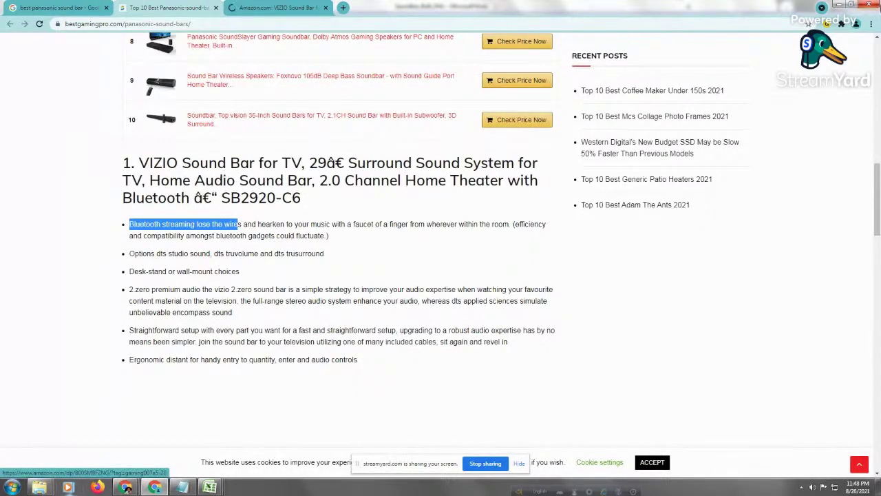
pyautogui.moveTo(878, 200)
pyautogui.mouseDown()
pyautogui.moveTo(878, 147)
pyautogui.moveTo(879, 190)
pyautogui.mouseUp()
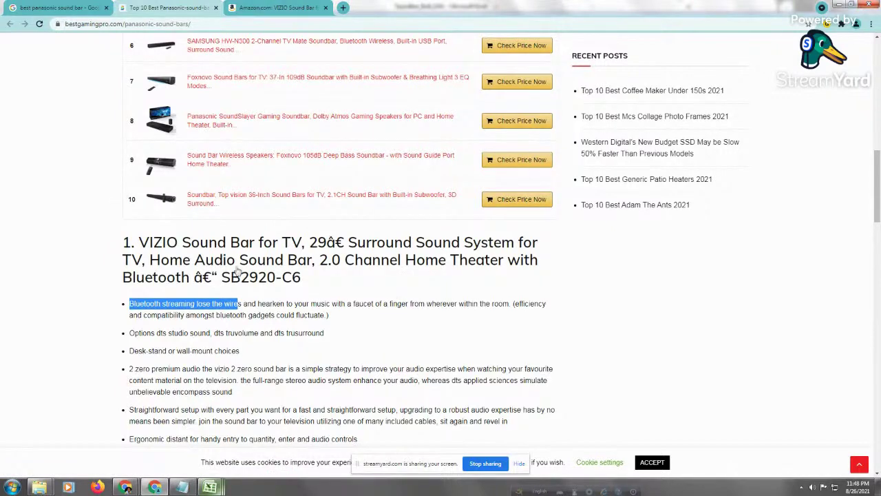
# Compare the Bluetooth streaming bullet in the VIZIO sound bar's Amazon listing with the matching first bullet in the Bestgamingpro article
pyautogui.hotkey('ctrl', 'Tab')
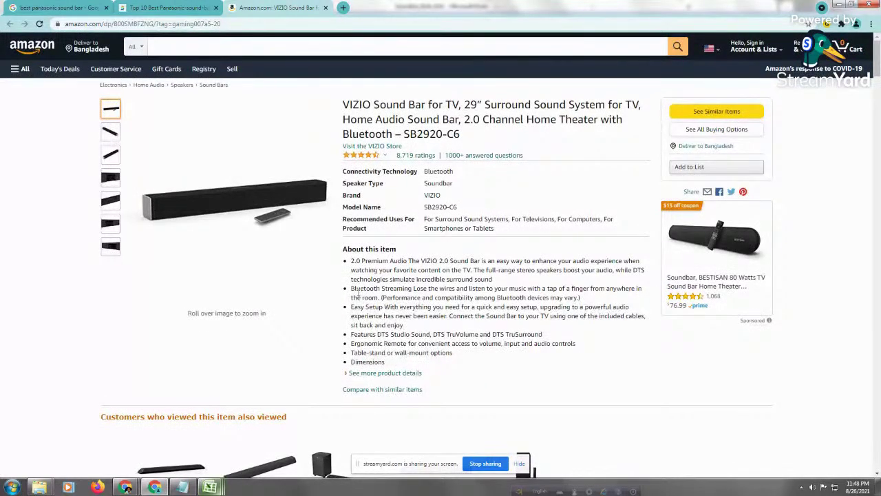
pyautogui.moveTo(351, 288); pyautogui.dragTo(587, 301)
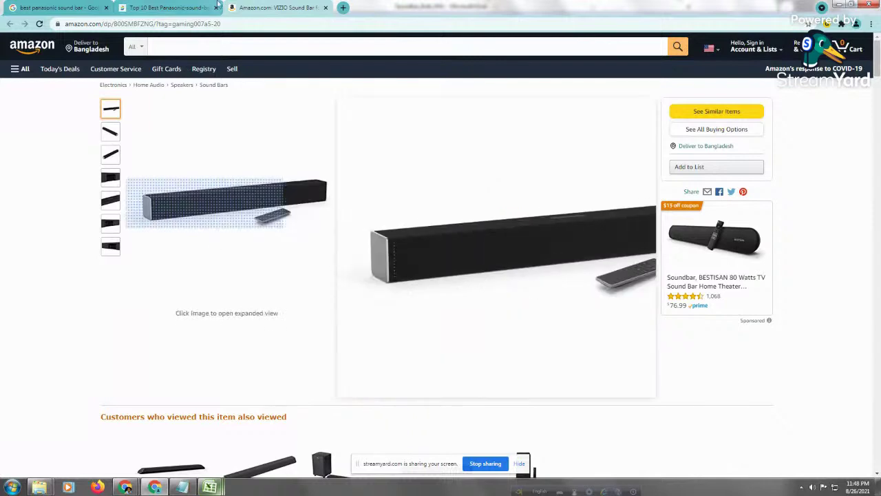
pyautogui.click(176, 8)
pyautogui.moveTo(341, 315); pyautogui.dragTo(248, 314)
pyautogui.click(236, 317)
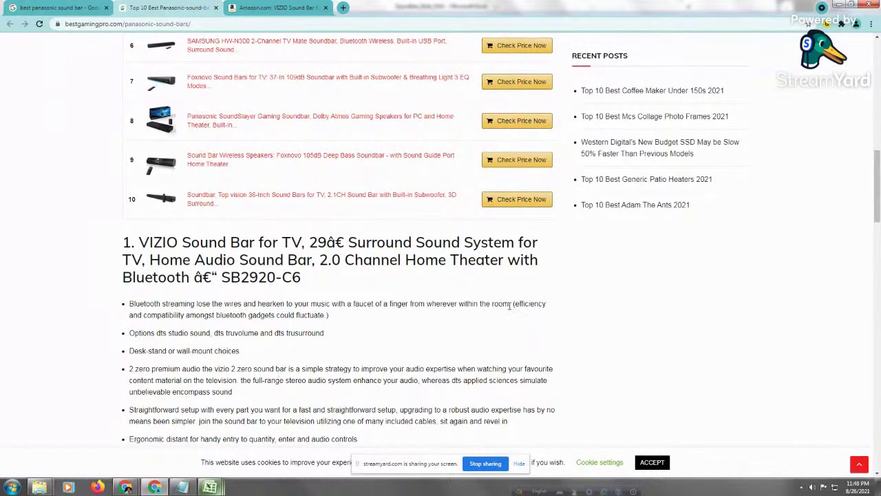
pyautogui.moveTo(509, 306); pyautogui.dragTo(129, 304)
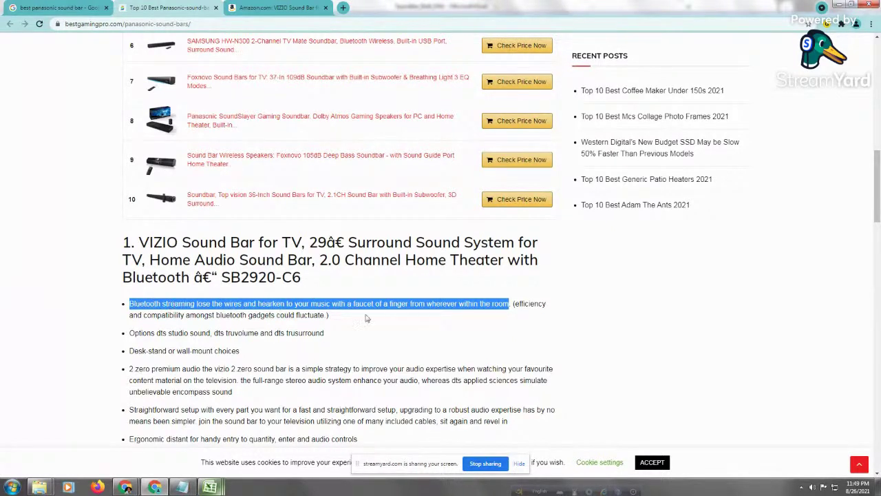
# Recheck the Bluetooth bullet on Amazon and examine the wording "wires and hearken" in the Bestgamingpro version
pyautogui.click(240, 6)
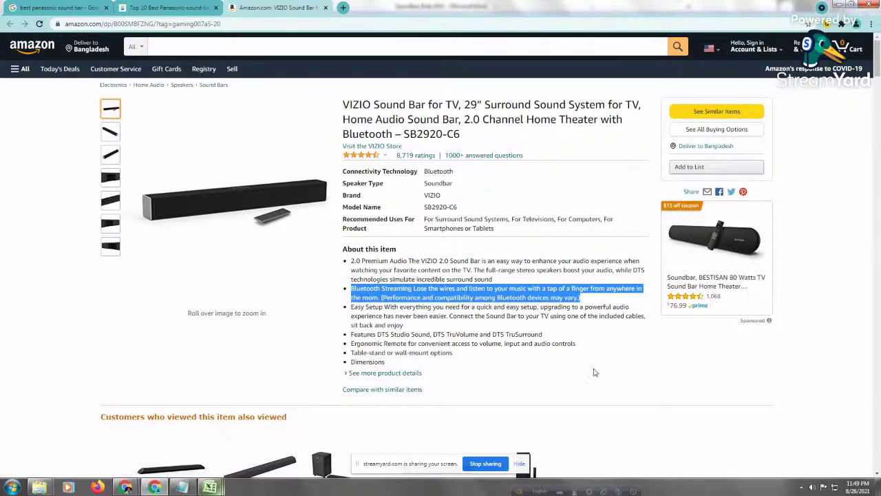
pyautogui.click(168, 9)
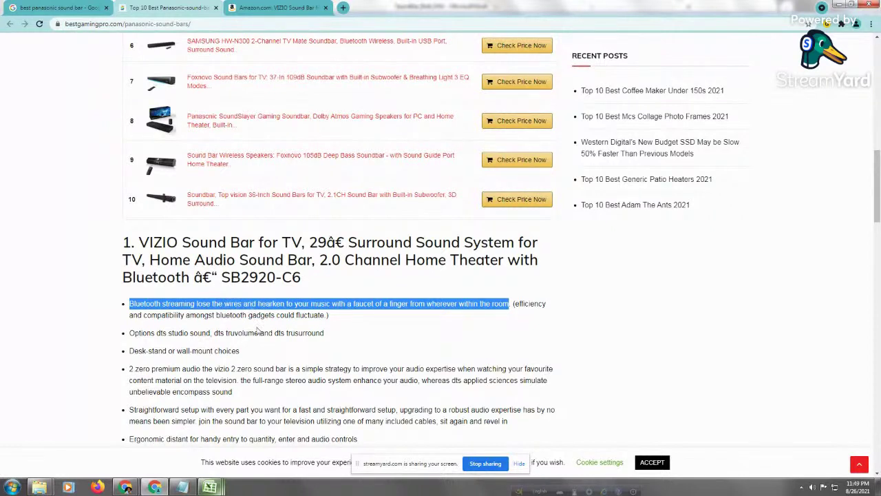
pyautogui.click(238, 311)
pyautogui.moveTo(227, 300); pyautogui.dragTo(285, 304)
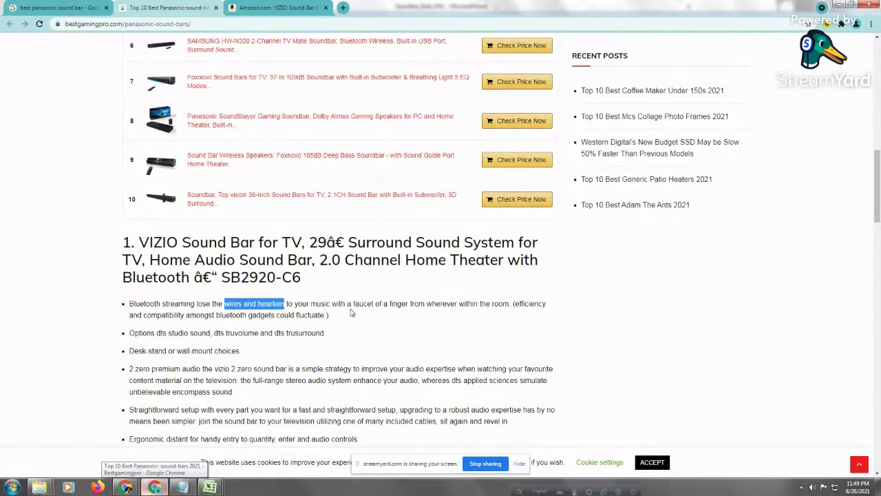
pyautogui.click(311, 394)
# Examine the article's second product, the Universal Remote Control for Xbox One, for garbled characters and poor wording in its bullets
pyautogui.scroll(-8, 869, 163)
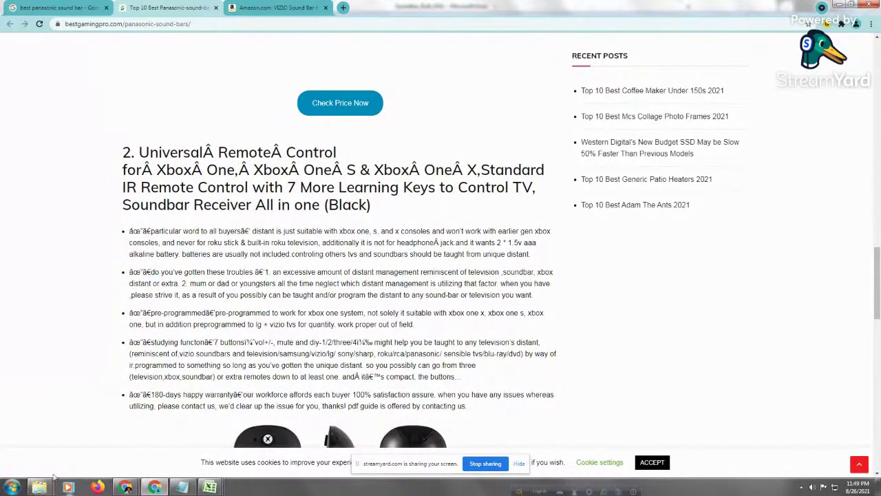
pyautogui.moveTo(200, 342); pyautogui.dragTo(241, 342)
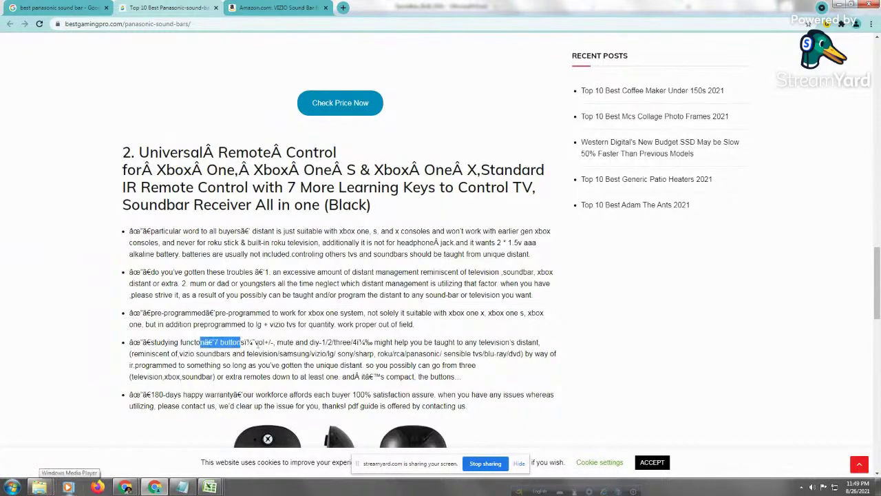
pyautogui.click(273, 346)
pyautogui.moveTo(211, 313); pyautogui.dragTo(218, 313)
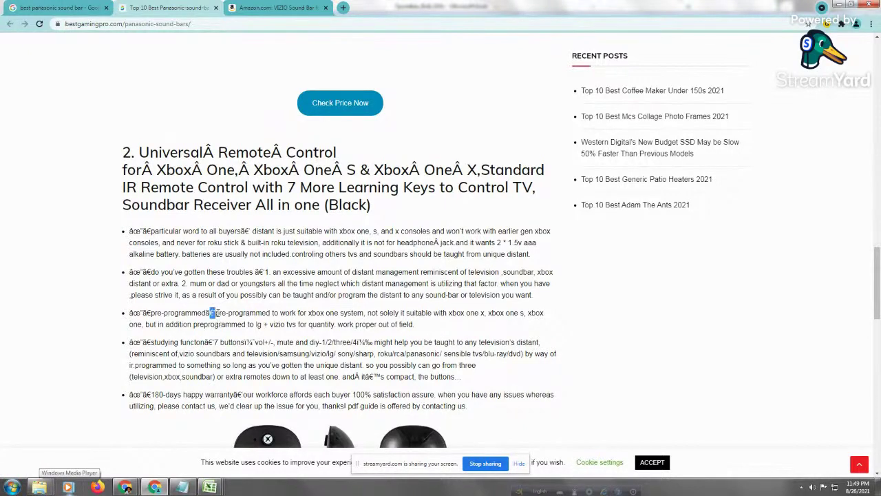
pyautogui.click(148, 349)
pyautogui.moveTo(147, 342); pyautogui.dragTo(140, 342)
pyautogui.moveTo(311, 353); pyautogui.dragTo(337, 353)
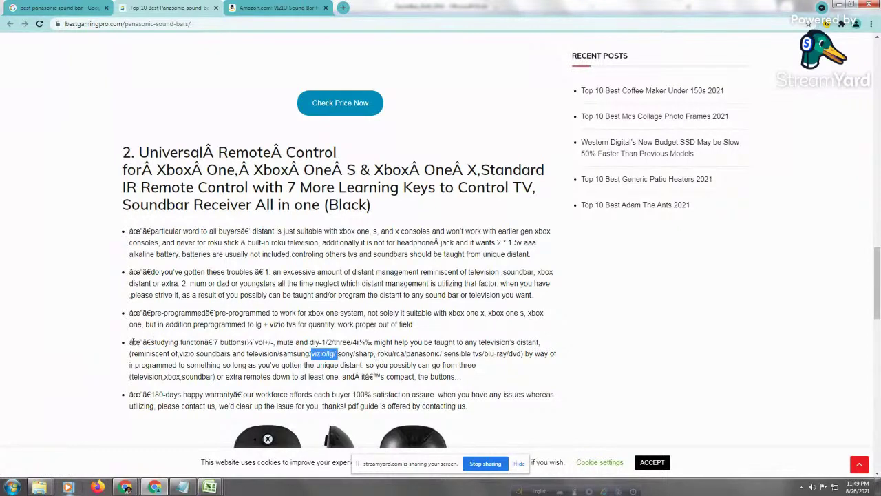
pyautogui.moveTo(145, 342); pyautogui.dragTo(130, 342)
pyautogui.click(167, 314)
# Return to the "best panasonic sound bar" Google results and open BestReviews Guide's "Top 8 Panasonic Soundbar For Musics of 2021" in a new tab
pyautogui.click(41, 8)
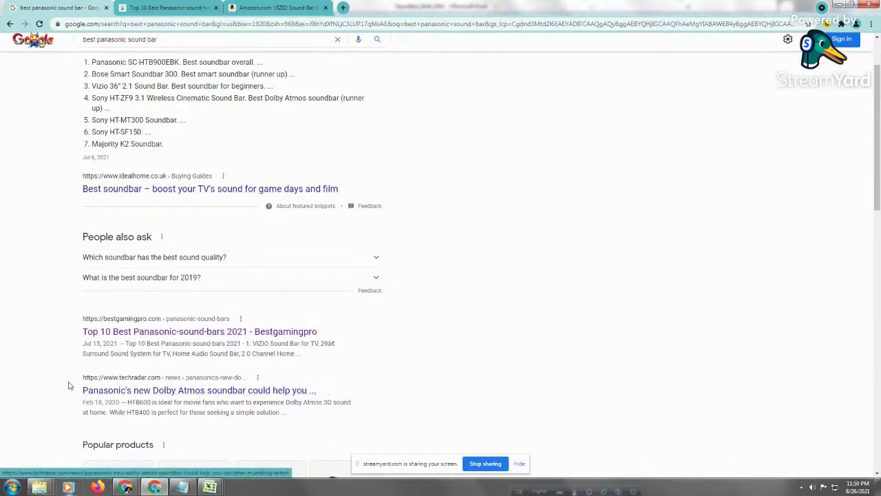
pyautogui.moveTo(69, 386); pyautogui.dragTo(176, 373)
pyautogui.click(283, 375)
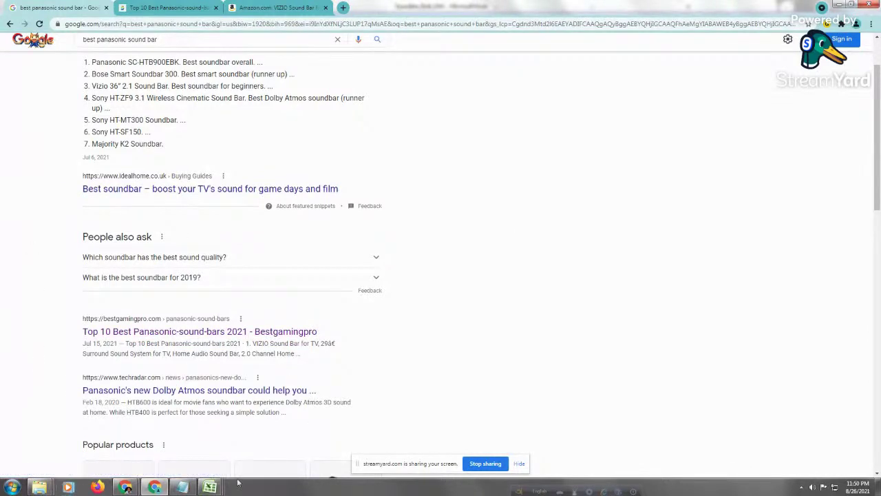
pyautogui.scroll(-2, 871, 172)
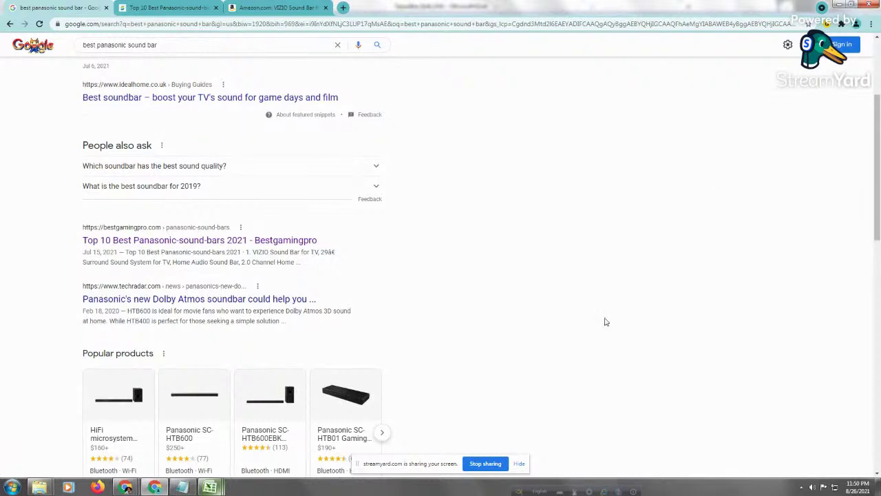
pyautogui.moveTo(878, 131); pyautogui.dragTo(878, 223)
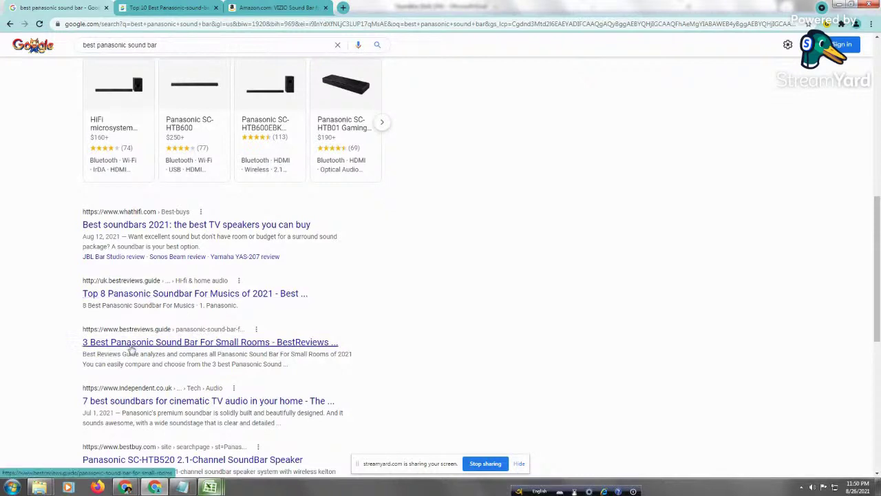
pyautogui.rightClick(195, 296)
pyautogui.click(225, 301)
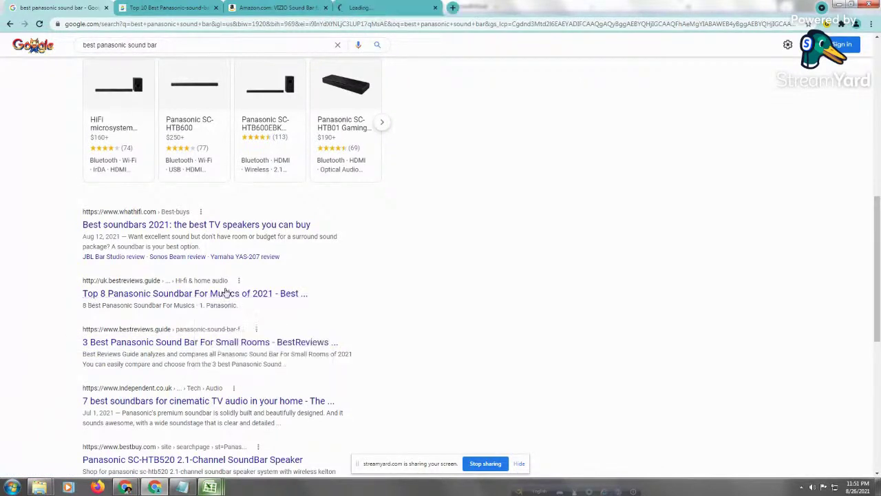
# Examine the BestReviews Guide Panasonic soundbar page from its top pick through the product list to the footer
pyautogui.click(374, 7)
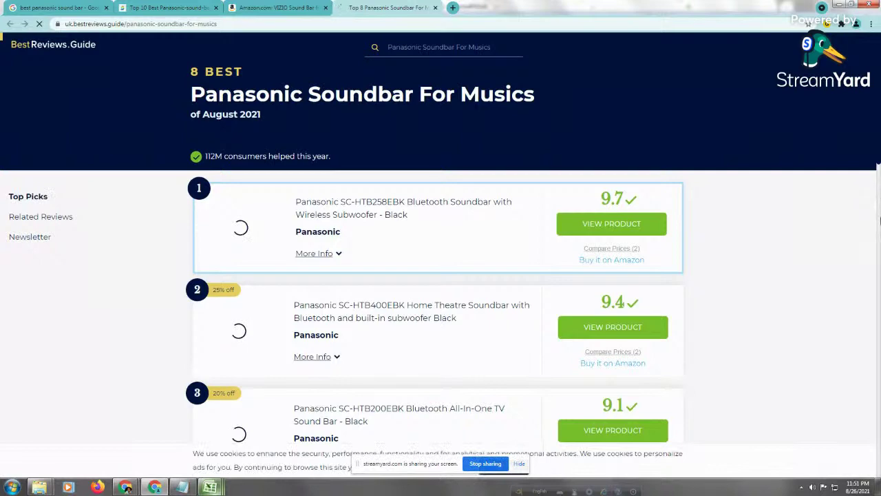
pyautogui.scroll(-5, 866, 199)
pyautogui.scroll(-2, 870, 205)
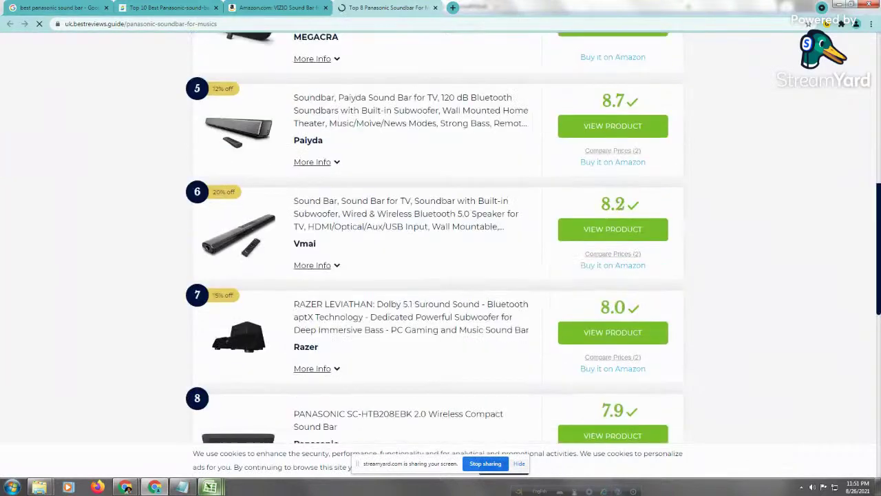
pyautogui.scroll(-3, 440, 248)
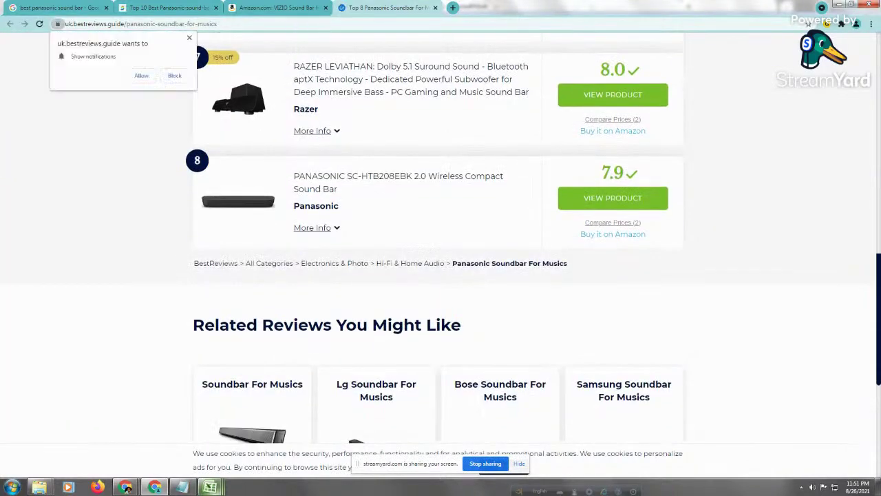
pyautogui.scroll(-4, 879, 430)
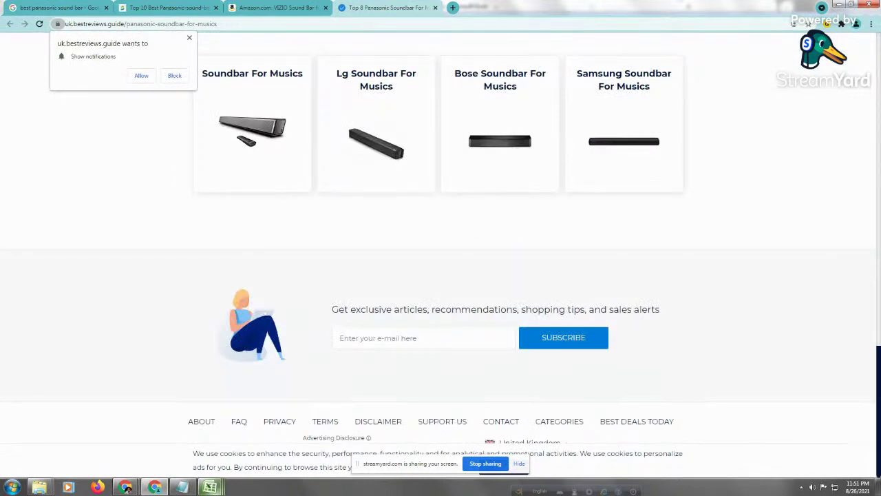
pyautogui.scroll(1, 879, 430)
pyautogui.moveTo(878, 431); pyautogui.dragTo(877, 328)
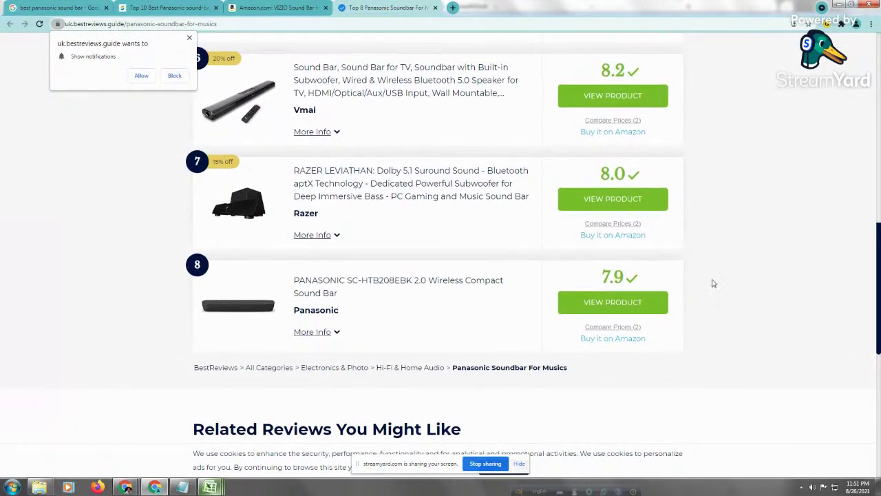
# Expand the details of the eighth product, the Panasonic SC-HTB208EBK, and check what content they offer
pyautogui.click(329, 334)
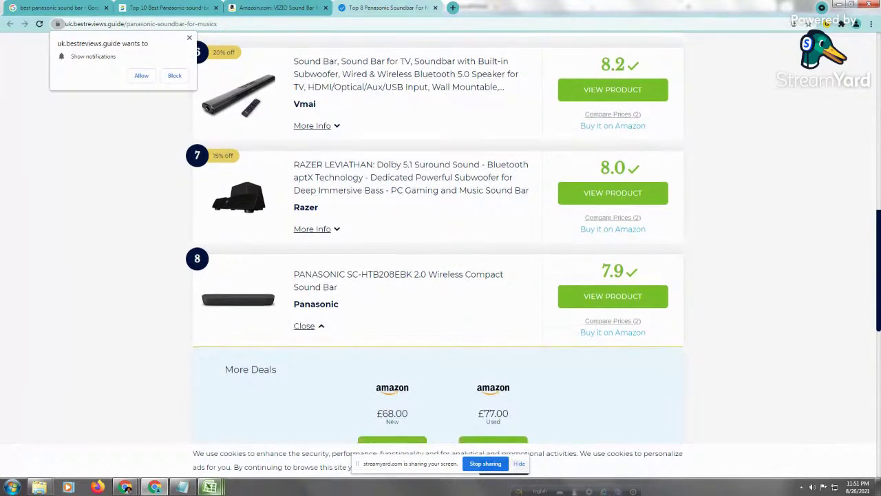
pyautogui.scroll(-2, 453, 399)
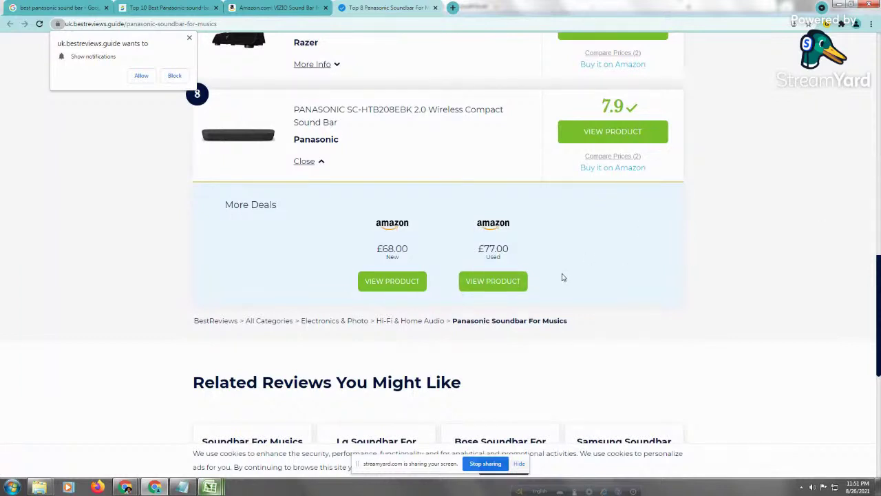
pyautogui.scroll(-2, 878, 325)
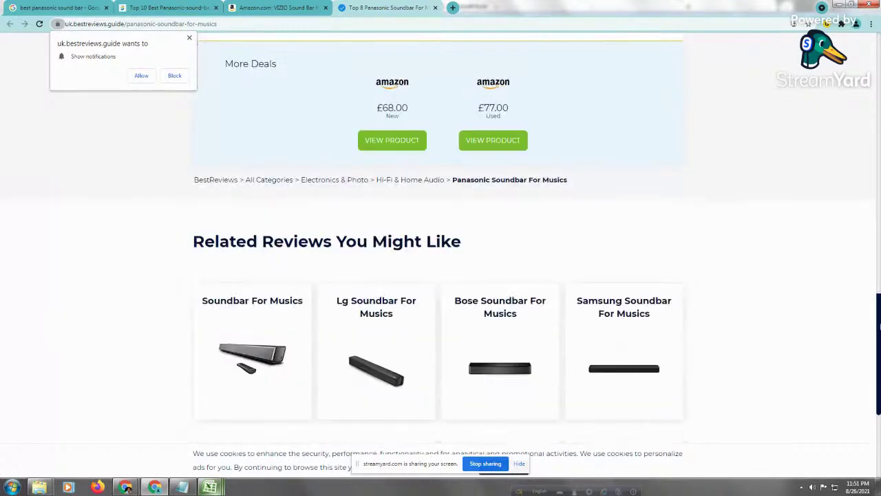
pyautogui.moveTo(879, 325); pyautogui.dragTo(866, 212)
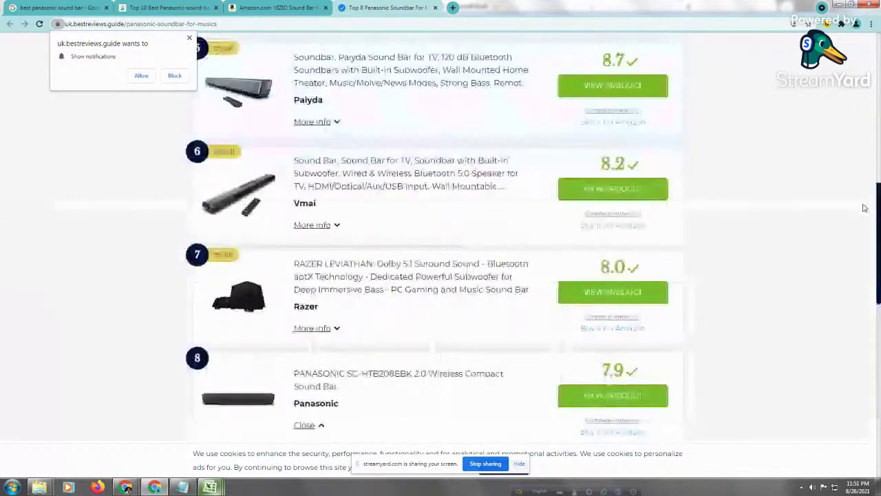
# Expand and read the details of the sixth-ranked Vmai and seventh-ranked Razer Leviathan sound bars, collapsing the Razer details after reading
pyautogui.click(335, 226)
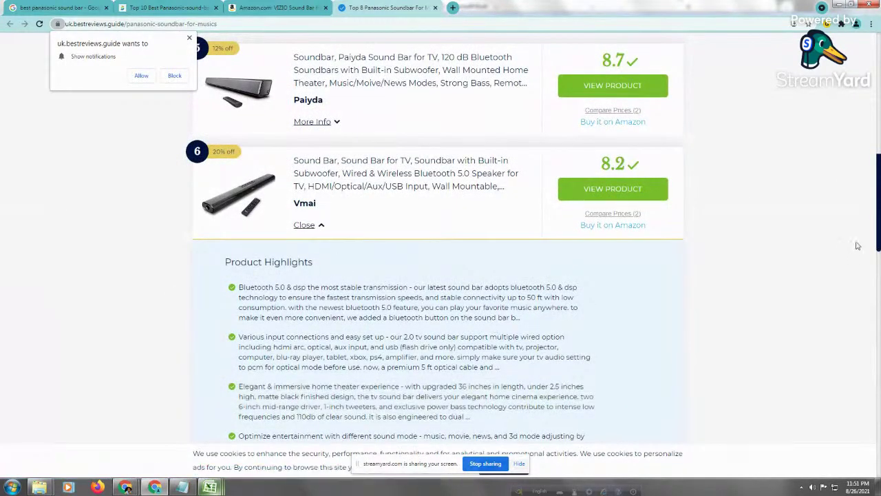
pyautogui.scroll(-1, 879, 209)
pyautogui.scroll(-5, 879, 208)
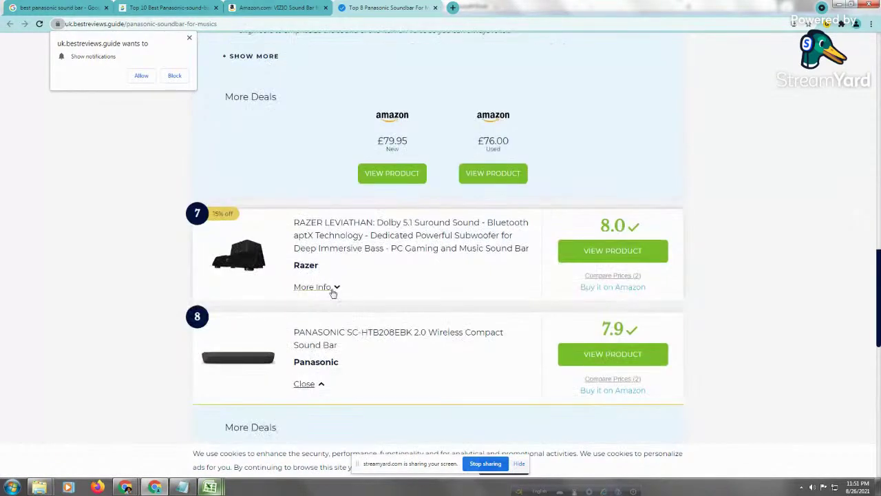
pyautogui.click(330, 288)
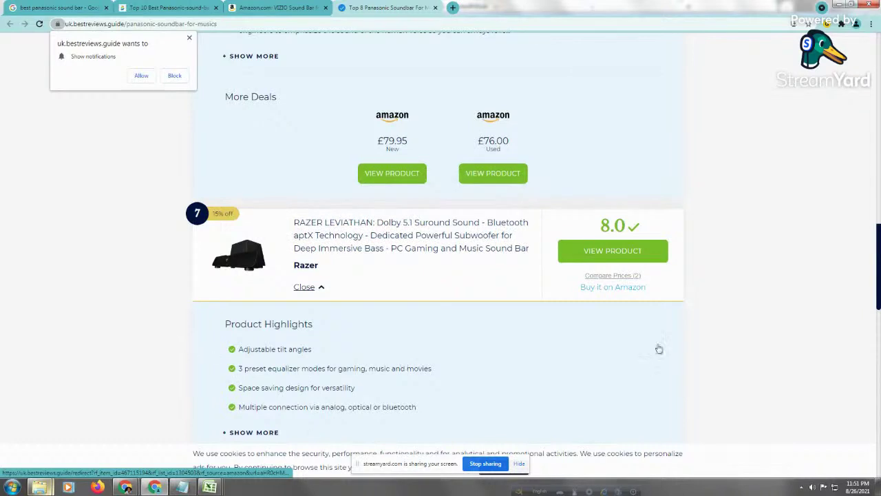
pyautogui.moveTo(879, 297); pyautogui.dragTo(878, 310)
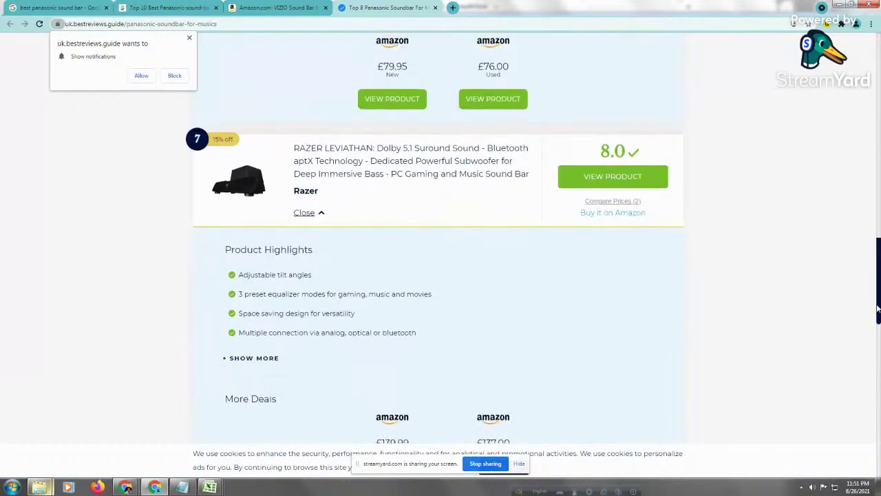
pyautogui.click(320, 213)
pyautogui.scroll(5, 877, 234)
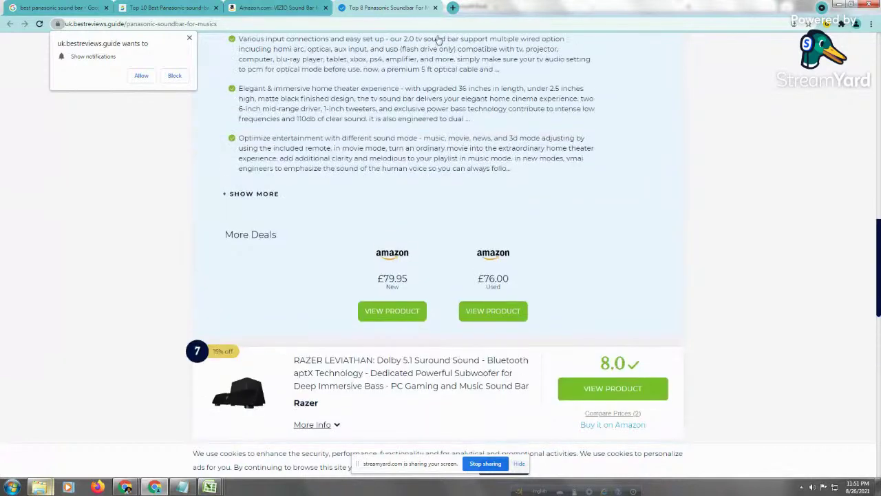
# Return to the "best panasonic sound bar" Google results and look through the remaining ranking pages
pyautogui.scroll(3, 880, 179)
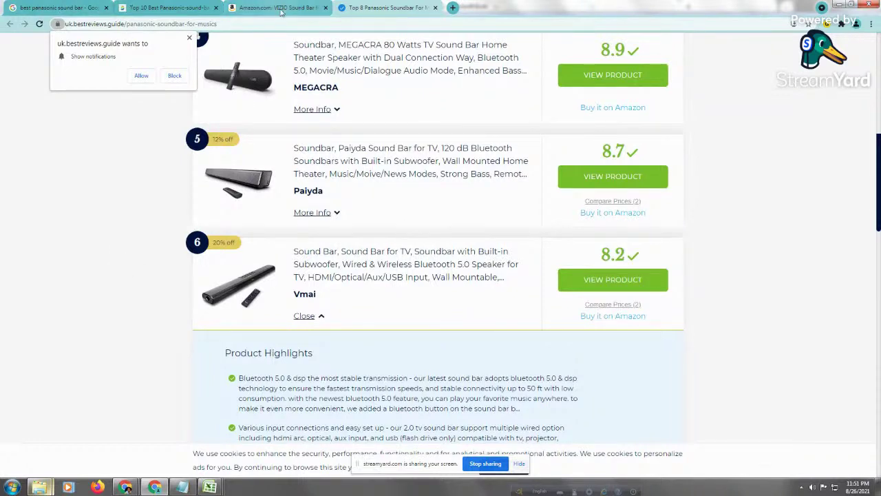
pyautogui.click(58, 7)
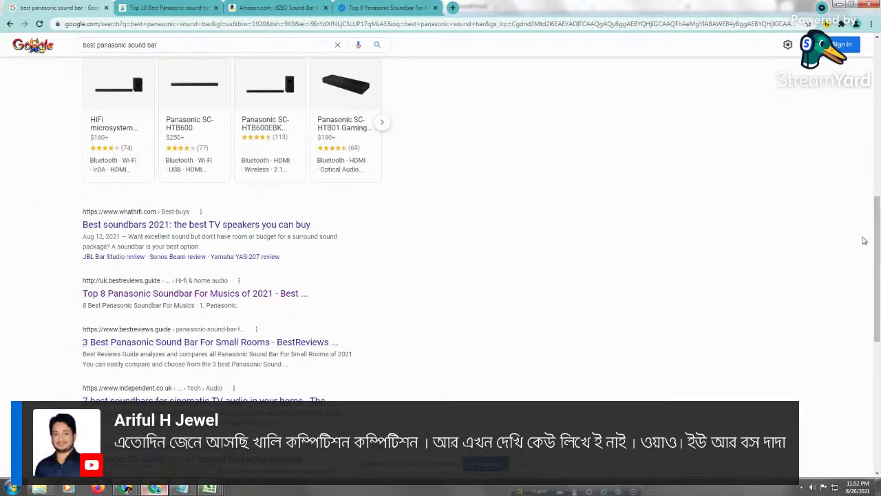
pyautogui.moveTo(877, 235); pyautogui.dragTo(878, 292)
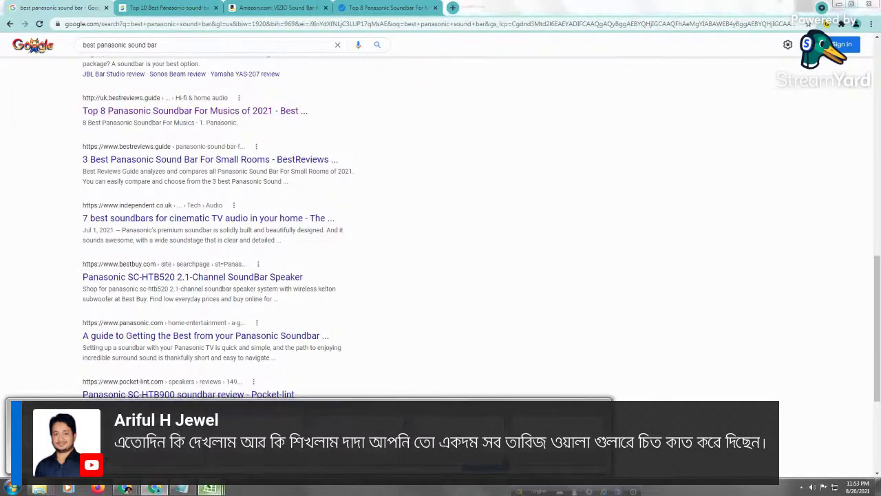
# Switch to the Soundbar_Bulk_KWs workbook in Excel and copy the keyword "best hdmi arc cable for soundbar" from row 352
pyautogui.hotkey('alt', 'Tab')
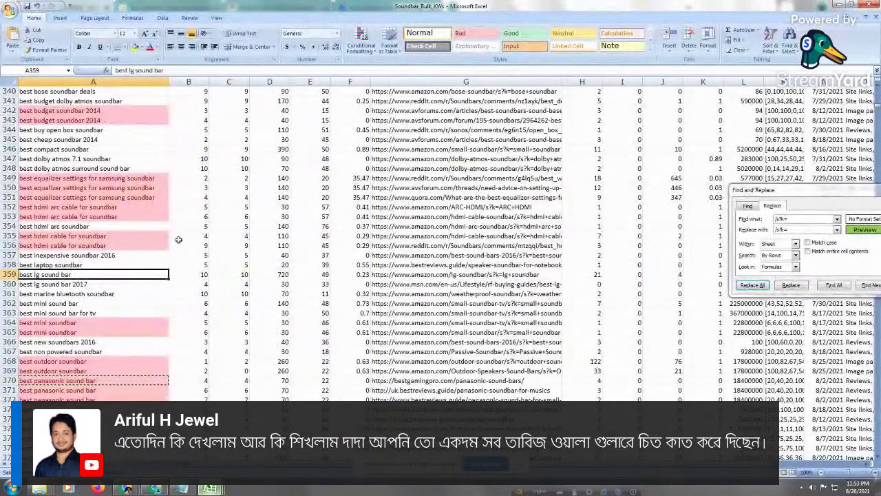
pyautogui.click(141, 216)
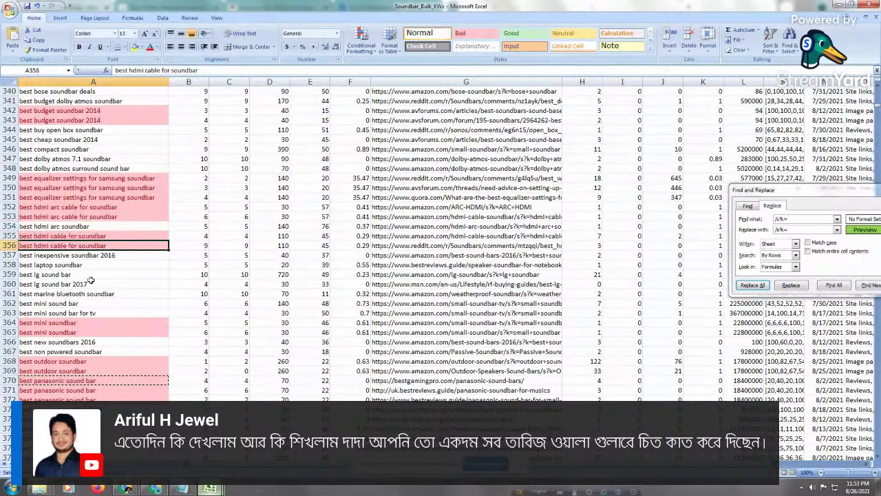
pyautogui.rightClick(131, 207)
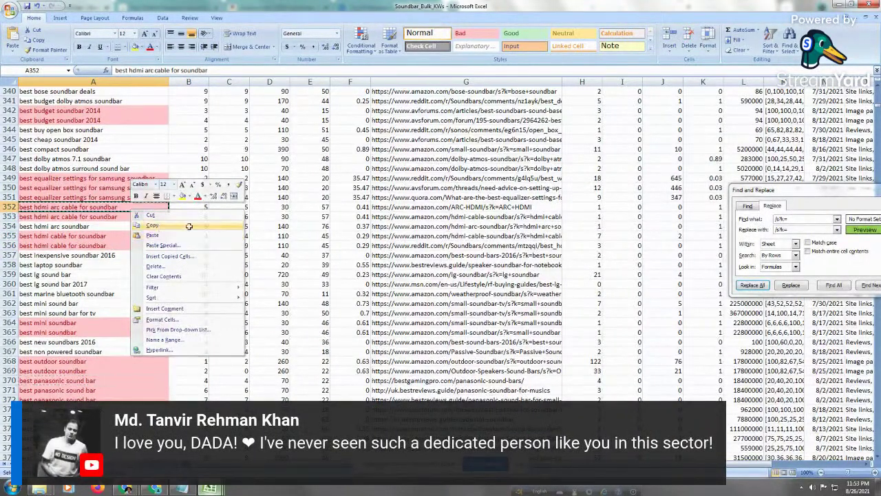
pyautogui.click(152, 225)
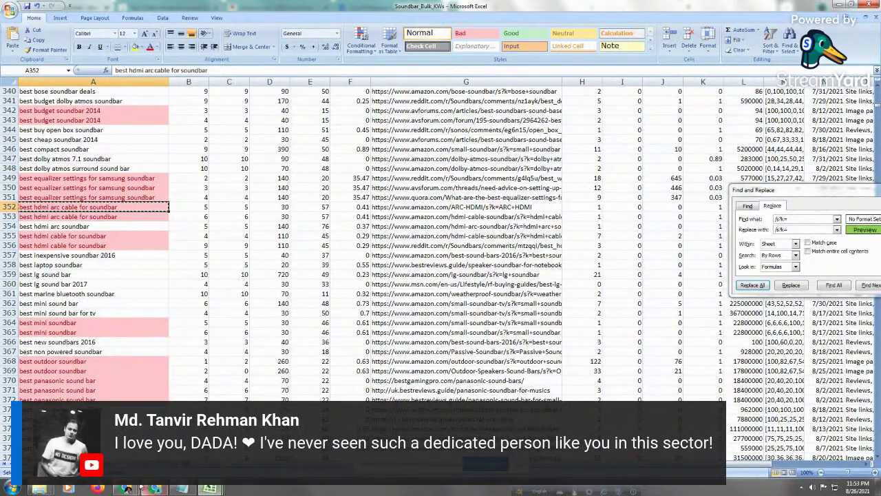
# Switch back to Chrome and search Google for "best hdmi arc cable for soundbar", replacing the previous query
pyautogui.moveTo(126, 489)
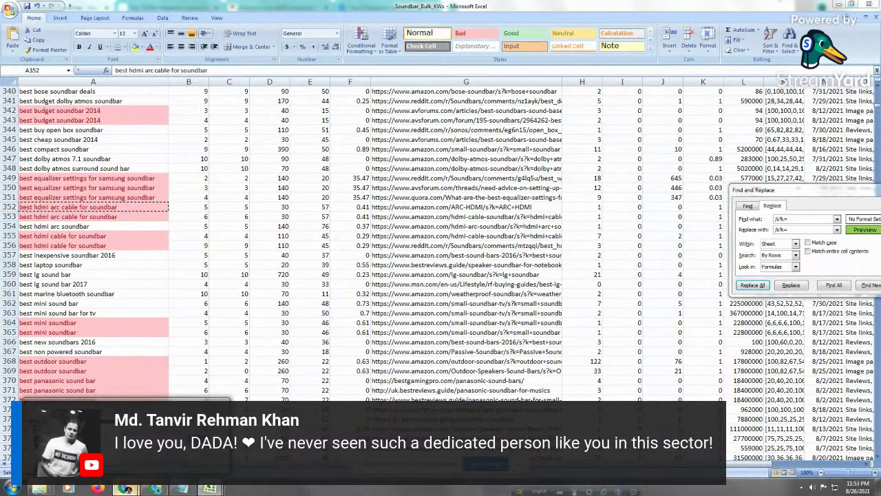
pyautogui.click(125, 489)
pyautogui.tripleClick(174, 46)
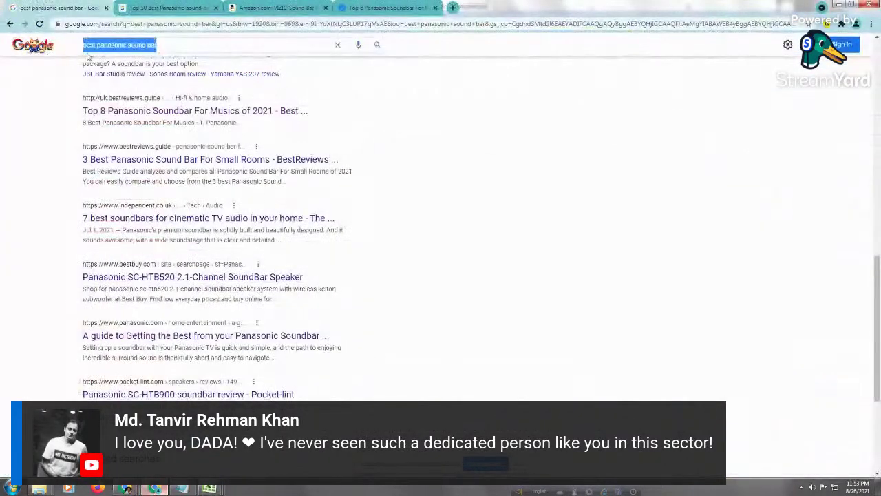
pyautogui.rightClick(174, 45)
pyautogui.click(153, 77)
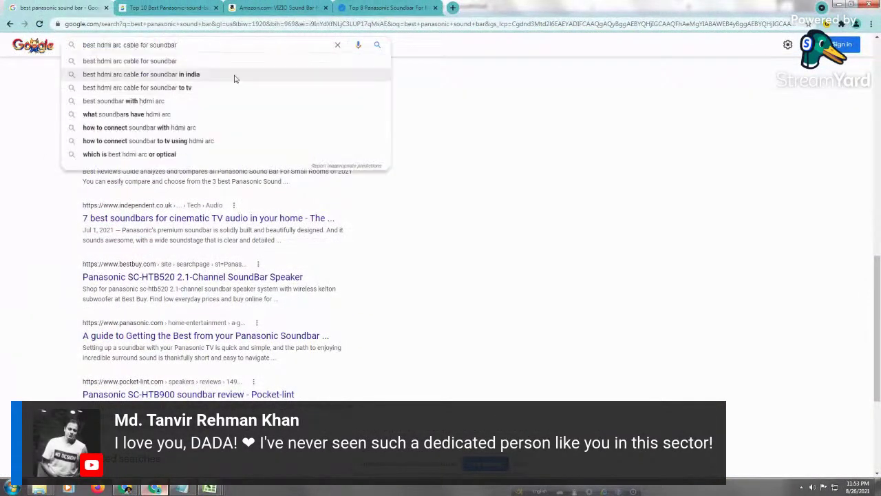
pyautogui.click(188, 65)
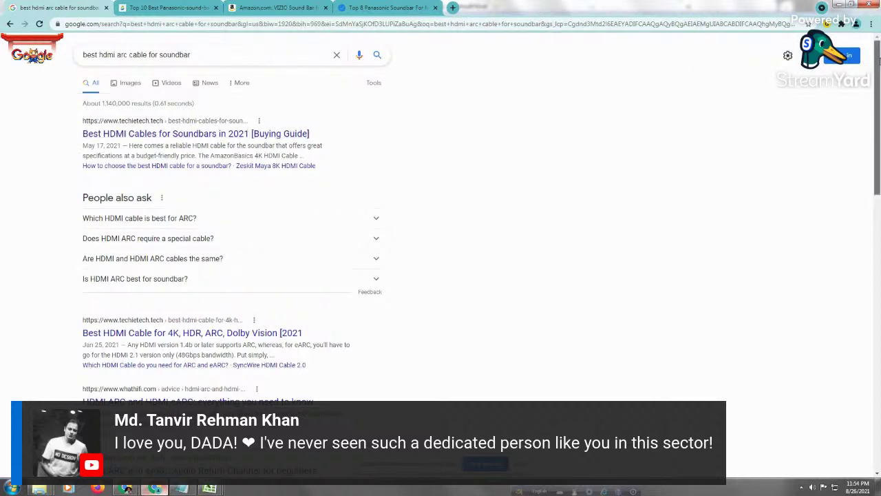
# Compare the ranking titles for "best hdmi arc cable for soundbar" against the keyword, from the techietech.tech pages to the Amazon and retailer results
pyautogui.moveTo(875, 65); pyautogui.dragTo(879, 109)
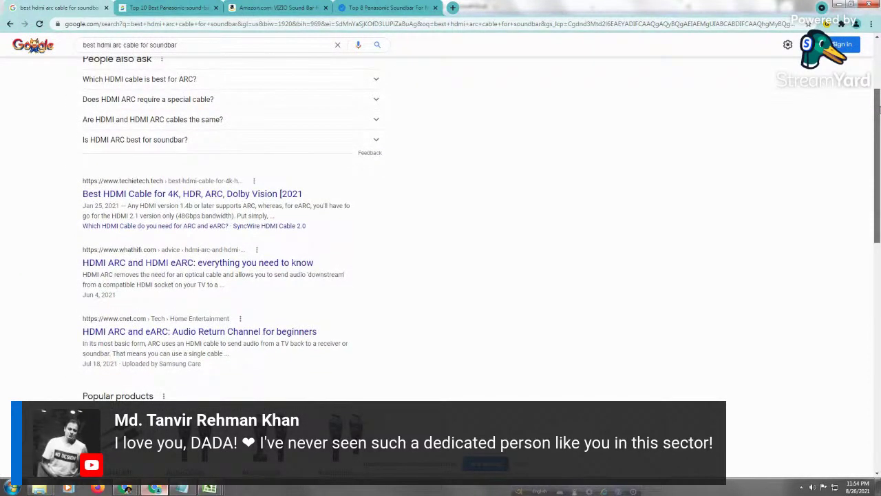
pyautogui.moveTo(879, 109)
pyautogui.mouseDown()
pyautogui.moveTo(869, 71)
pyautogui.moveTo(876, 109)
pyautogui.mouseUp()
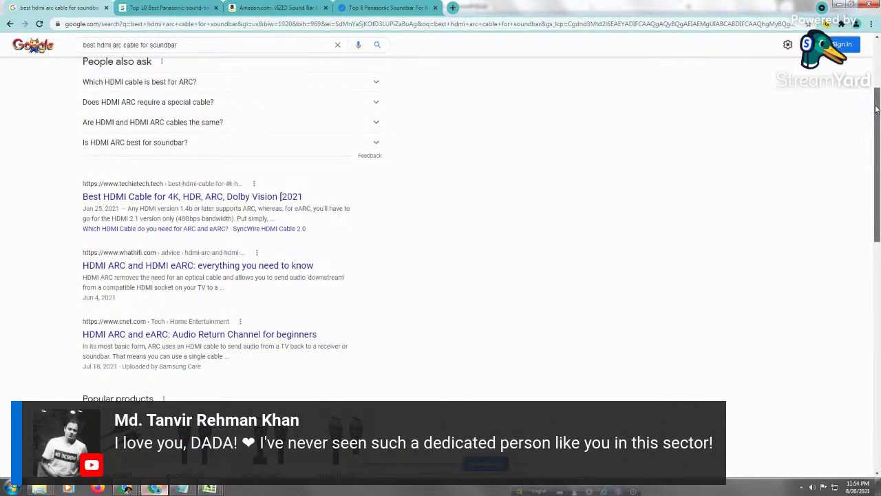
pyautogui.moveTo(877, 109); pyautogui.dragTo(877, 140)
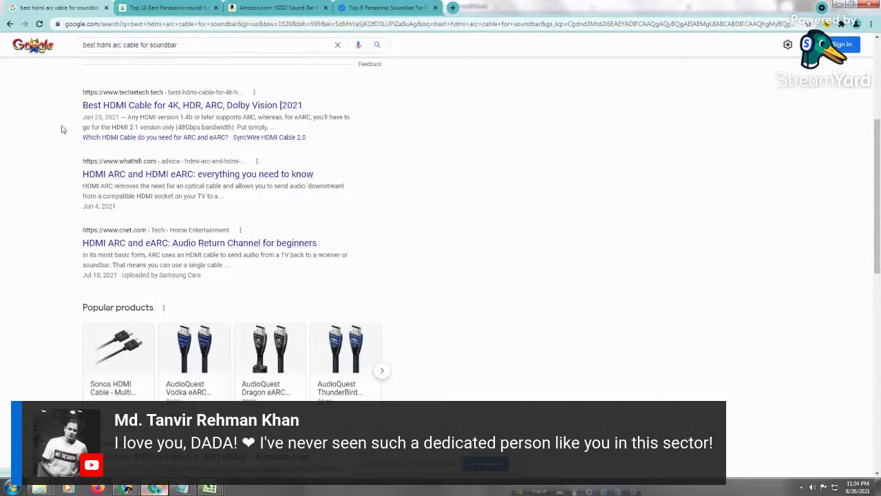
pyautogui.moveTo(186, 46); pyautogui.dragTo(72, 46)
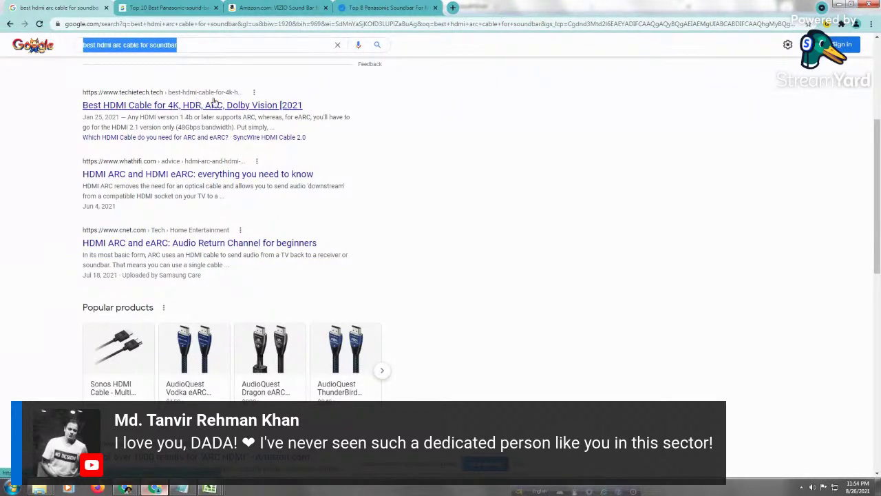
pyautogui.scroll(-5, 879, 137)
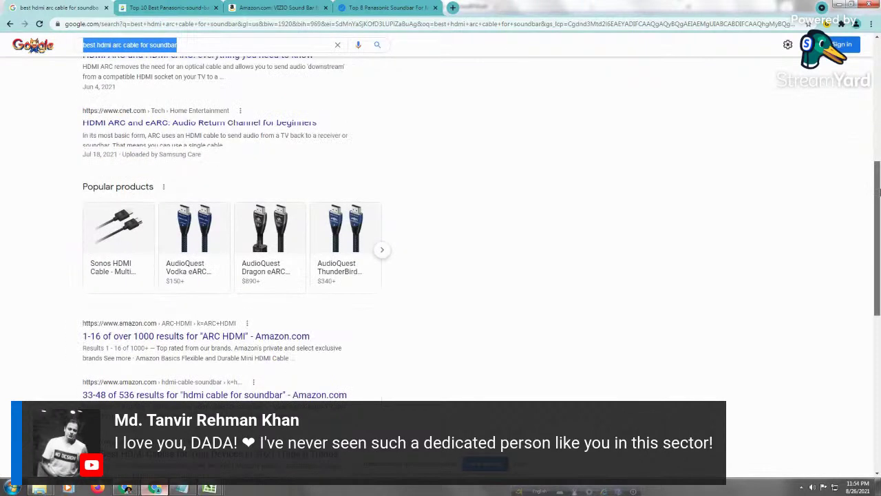
pyautogui.moveTo(879, 228); pyautogui.dragTo(879, 270)
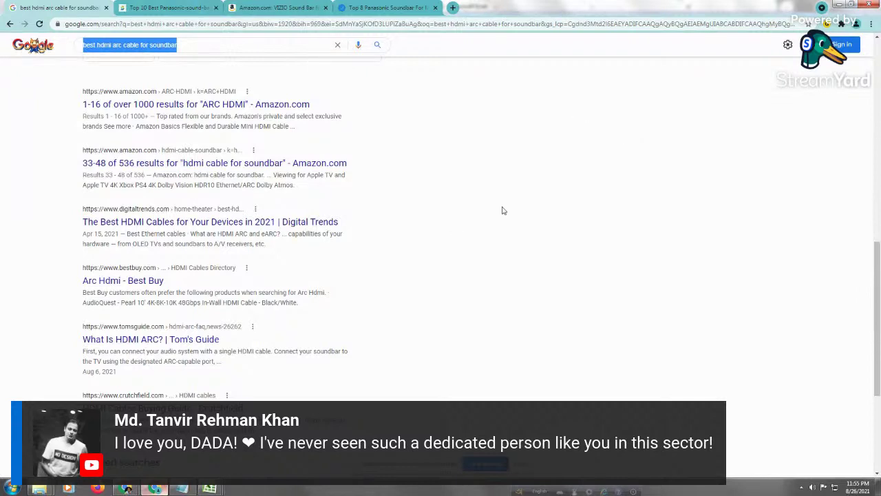
# Check the publication date of the top techietech.tech buying guide and glance over the results below it
pyautogui.scroll(10, 878, 255)
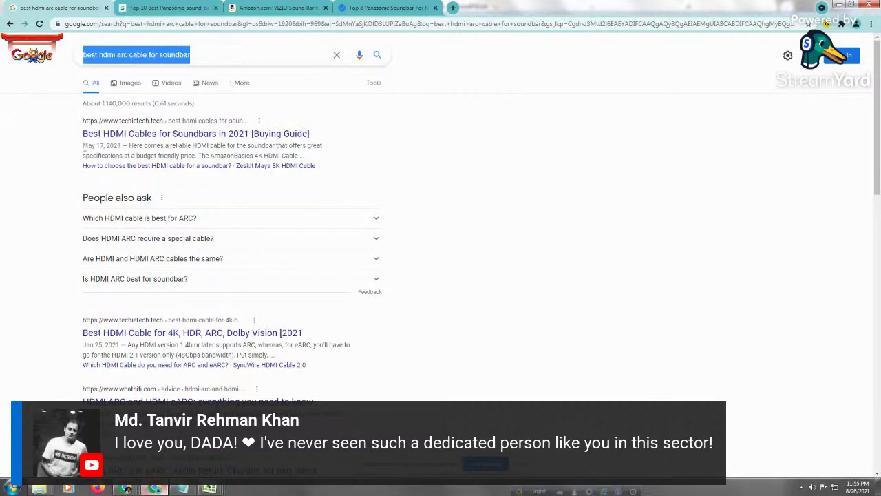
pyautogui.moveTo(84, 145); pyautogui.dragTo(123, 145)
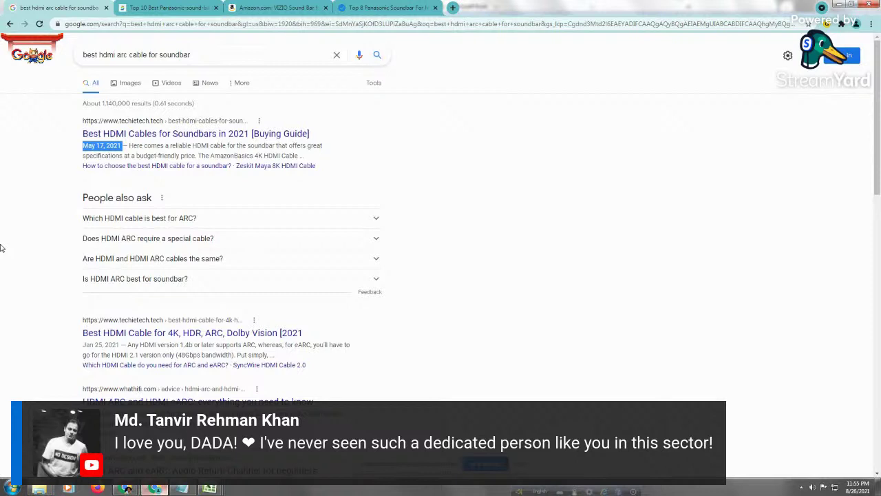
pyautogui.click(19, 196)
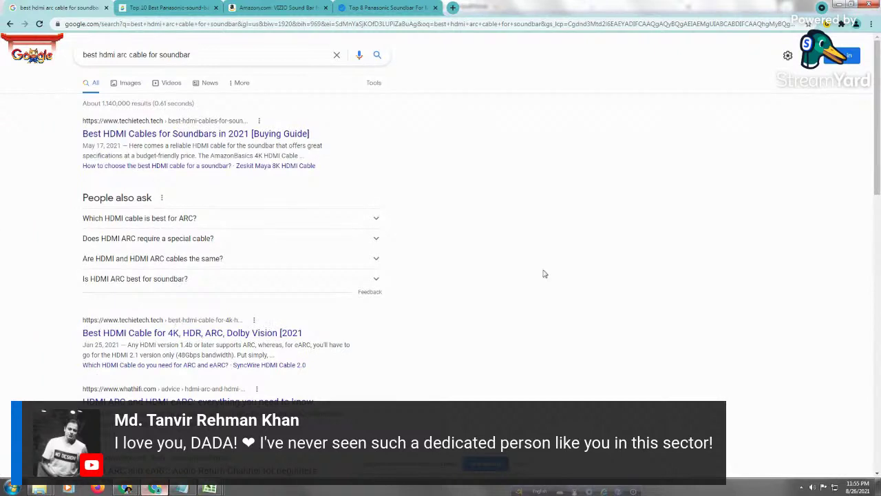
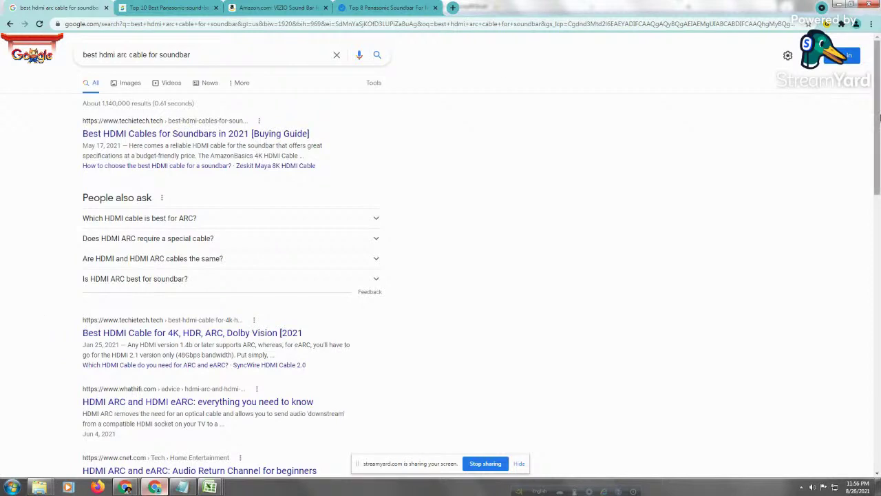
pyautogui.scroll(-5, 879, 111)
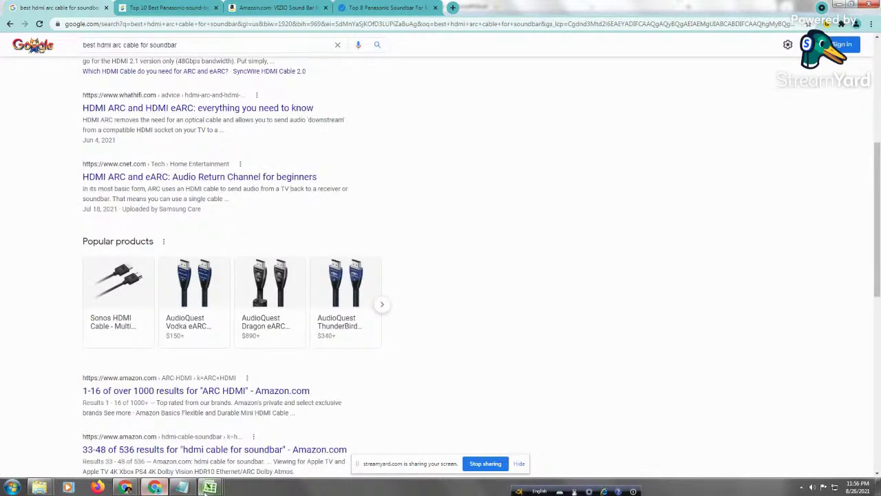
# Return to the Soundbar_Bulk_KWs workbook in Excel and review the keywords between rows 348 and 370 for further candidates
pyautogui.moveTo(211, 486)
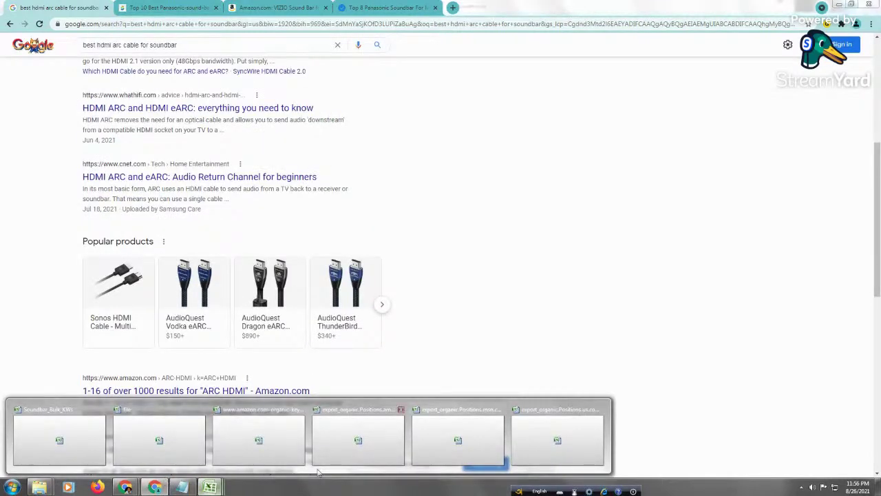
pyautogui.click(50, 449)
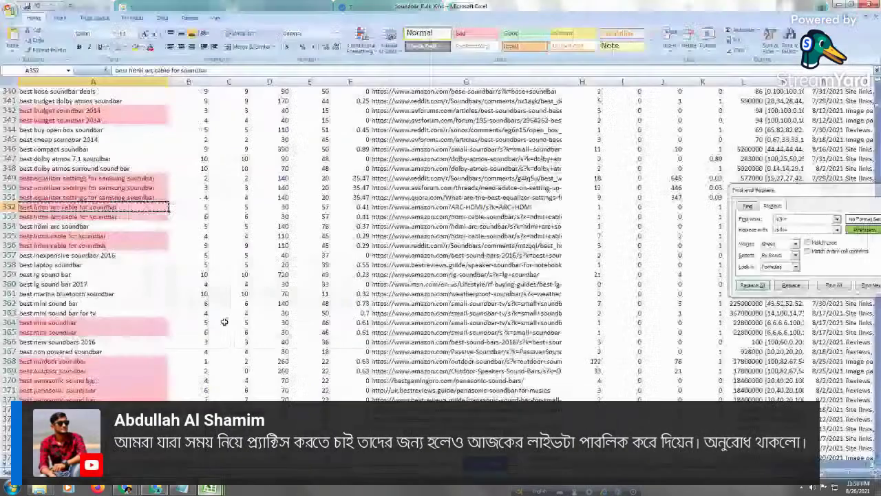
pyautogui.click(89, 380)
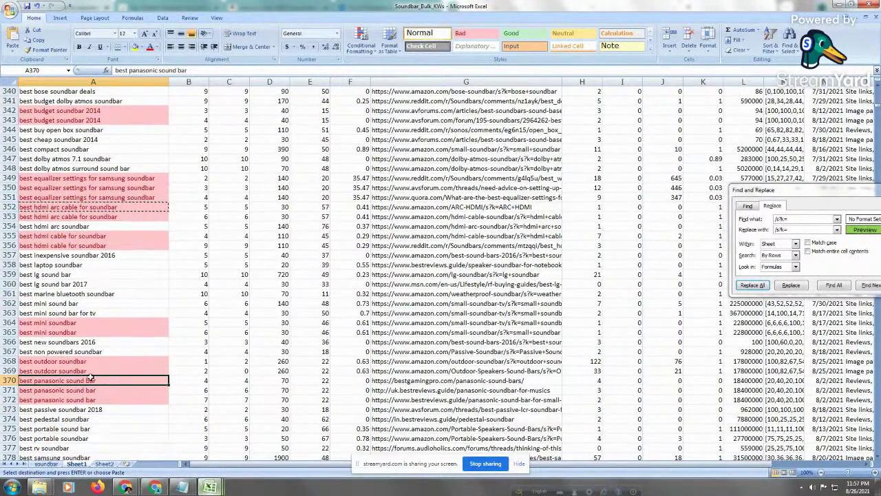
pyautogui.click(64, 168)
pyautogui.moveTo(97, 256); pyautogui.dragTo(118, 309)
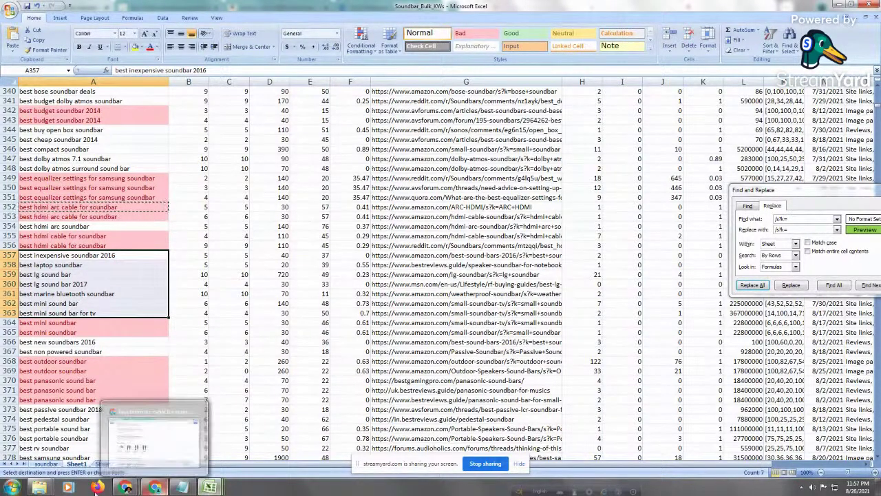
pyautogui.click(86, 350)
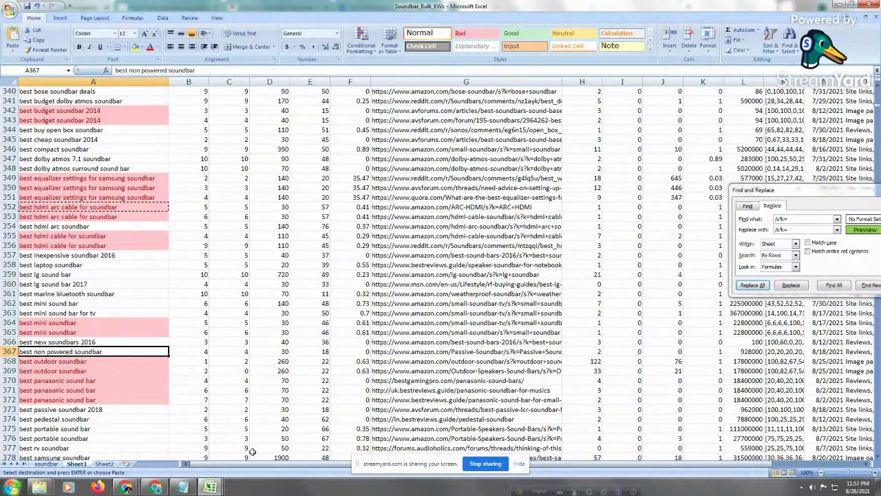
pyautogui.click(165, 377)
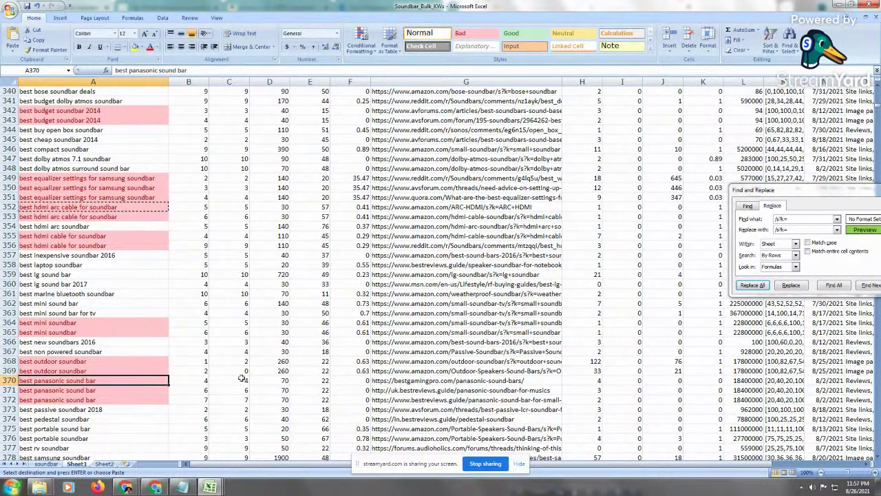
# Select the first "best outdoor soundbar" row and widen the URL column G to show more of the addresses
pyautogui.click(10, 360)
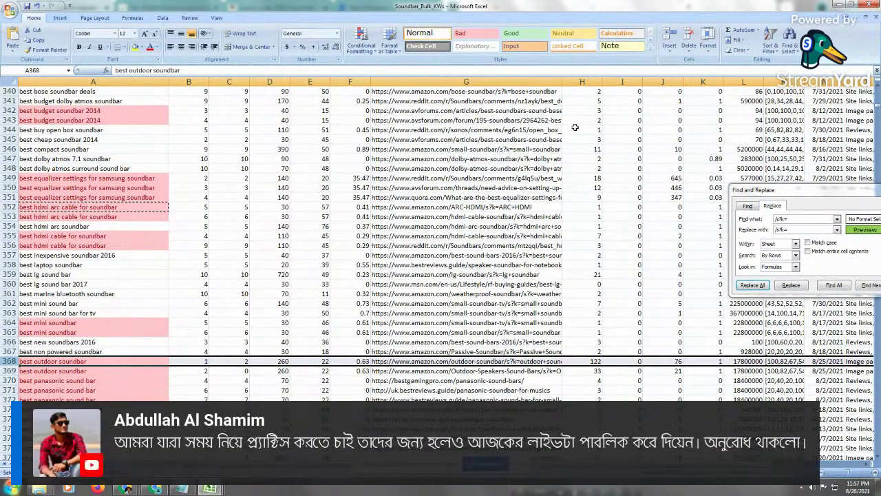
pyautogui.moveTo(561, 82); pyautogui.dragTo(642, 82)
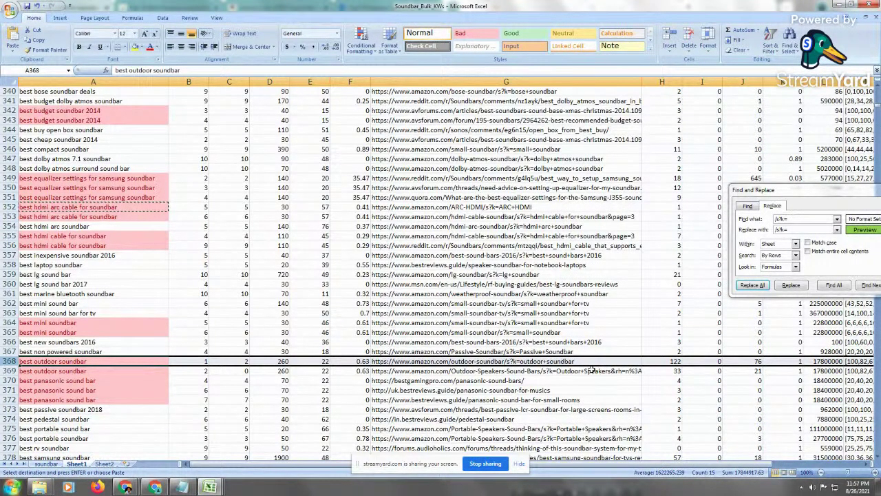
pyautogui.click(94, 361)
pyautogui.rightClick(95, 363)
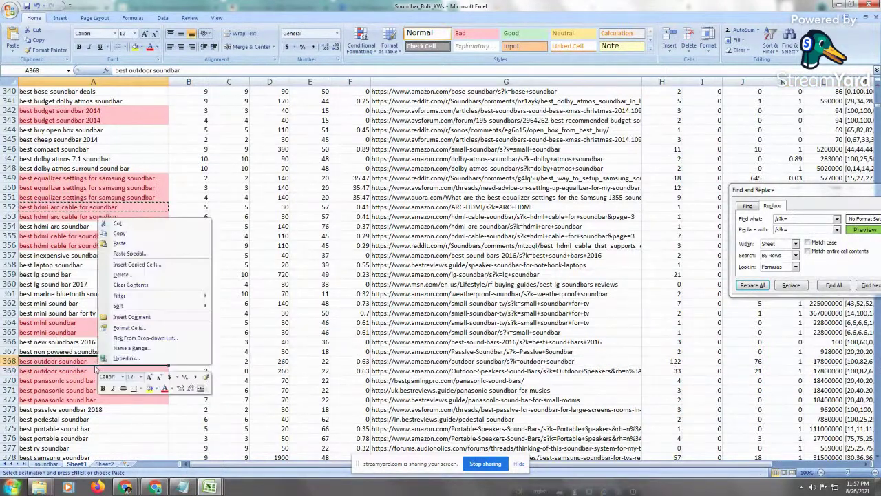
pyautogui.click(120, 243)
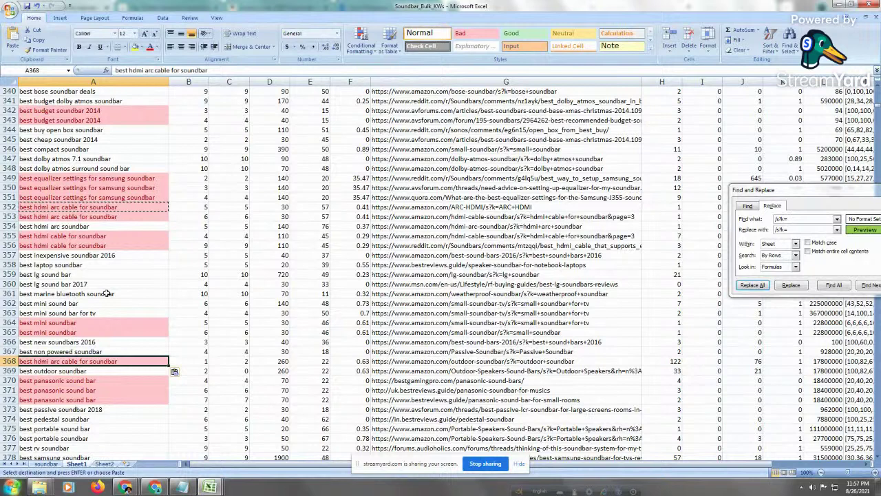
pyautogui.hotkey('ctrl', 'z')
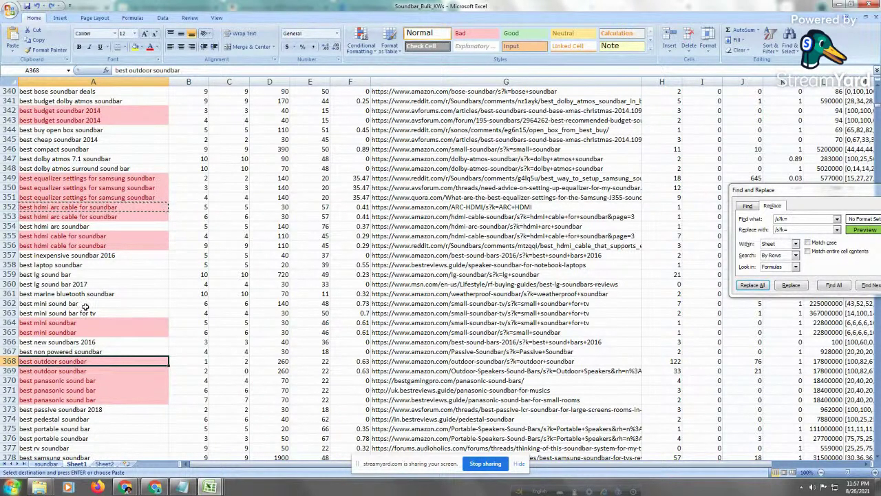
# Copy the keyword "best outdoor soundbar" from row 368 and search Google for it in Chrome
pyautogui.rightClick(97, 364)
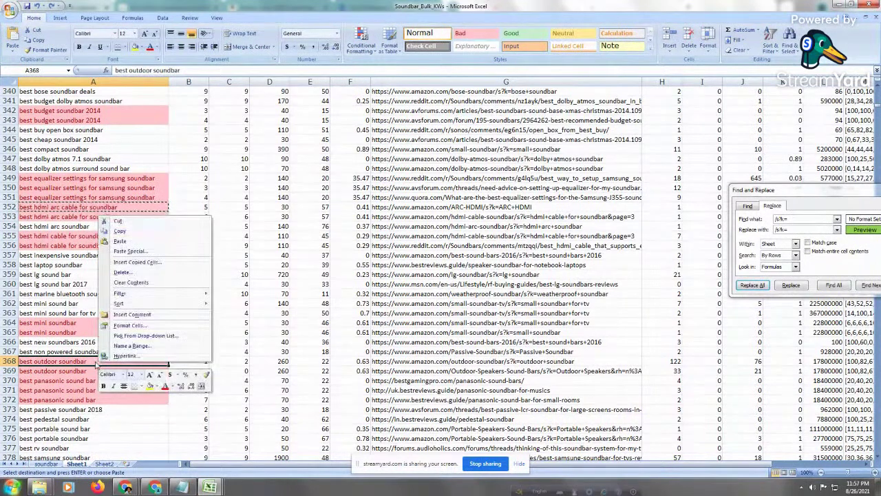
pyautogui.click(119, 230)
pyautogui.moveTo(125, 488)
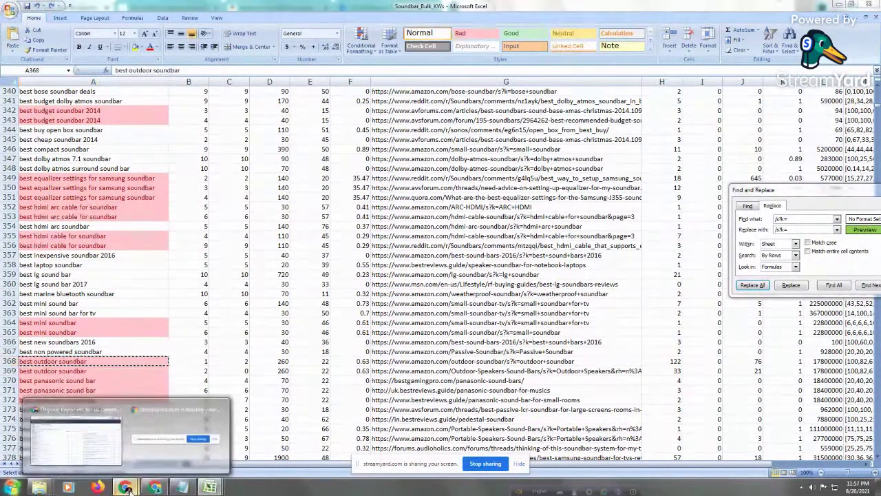
pyautogui.click(156, 485)
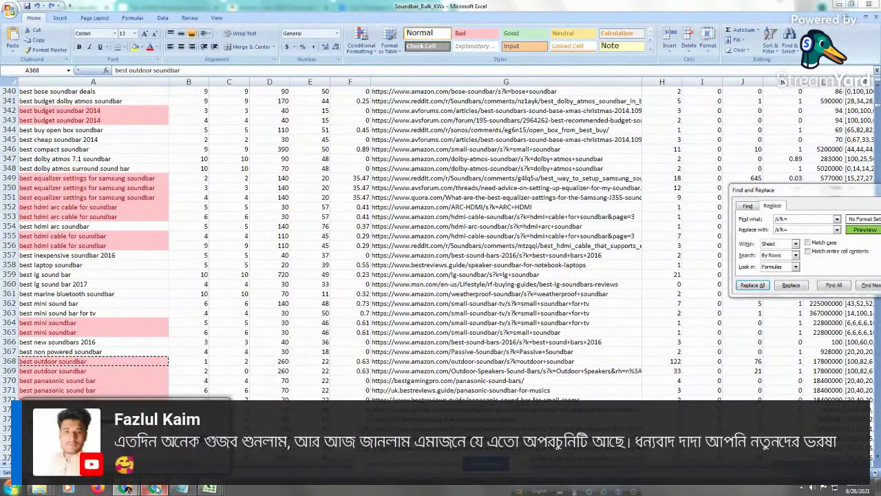
pyautogui.tripleClick(90, 45)
pyautogui.rightClick(90, 45)
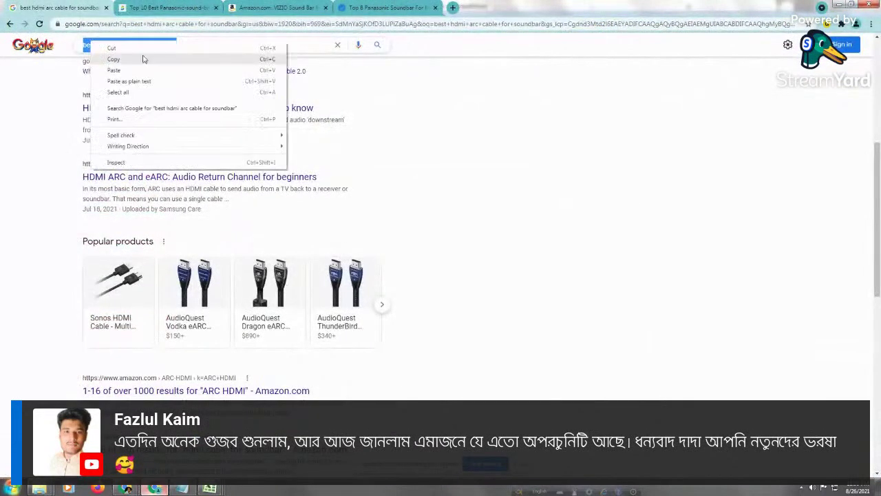
pyautogui.click(127, 71)
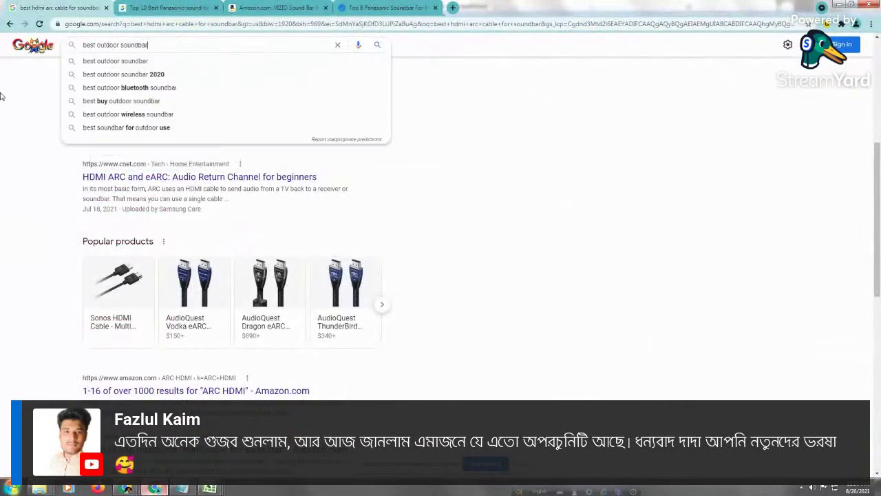
pyautogui.click(164, 66)
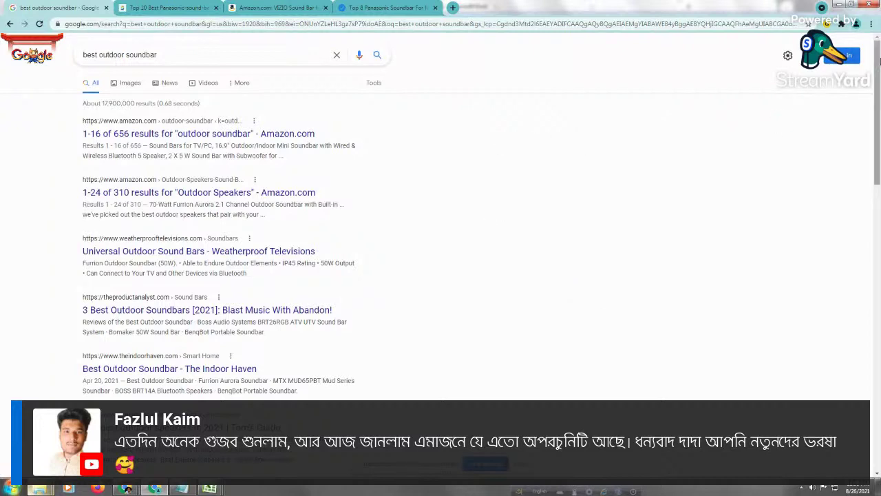
# Compare the ranking titles for "best outdoor soundbar" with the keyword, from the Amazon listings down to the Best Buy and bestsoundbarsystems.com pages
pyautogui.moveTo(879, 63); pyautogui.dragTo(879, 240)
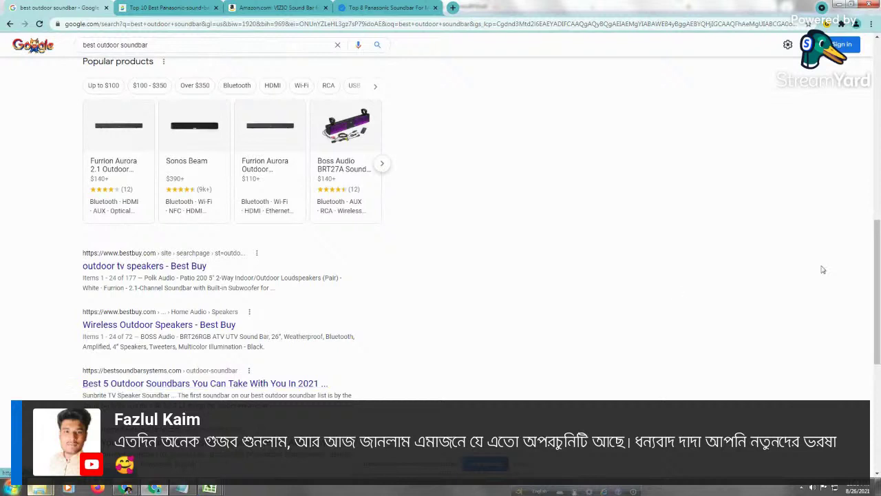
pyautogui.scroll(8, 822, 269)
pyautogui.scroll(2, 856, 137)
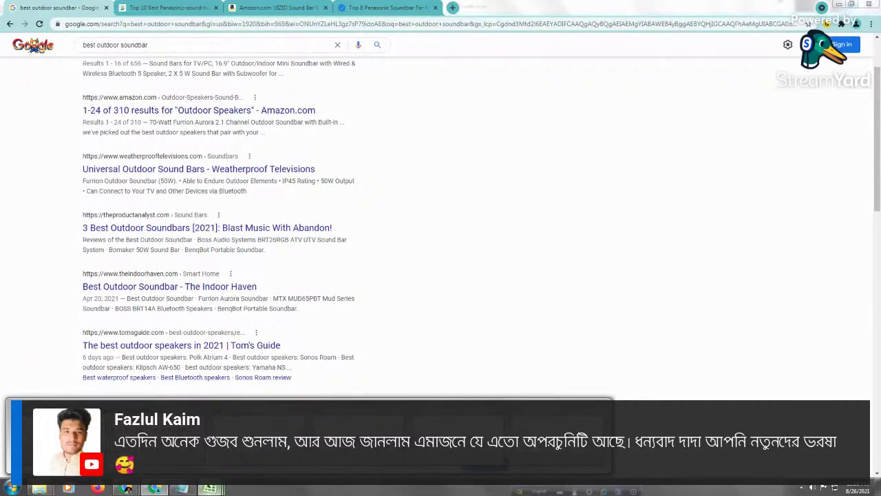
# Return to the Soundbar_Bulk_KWs workbook in Excel and review the keywords upward from row 368 to row 319 for another candidate
pyautogui.hotkey('alt', 'Tab')
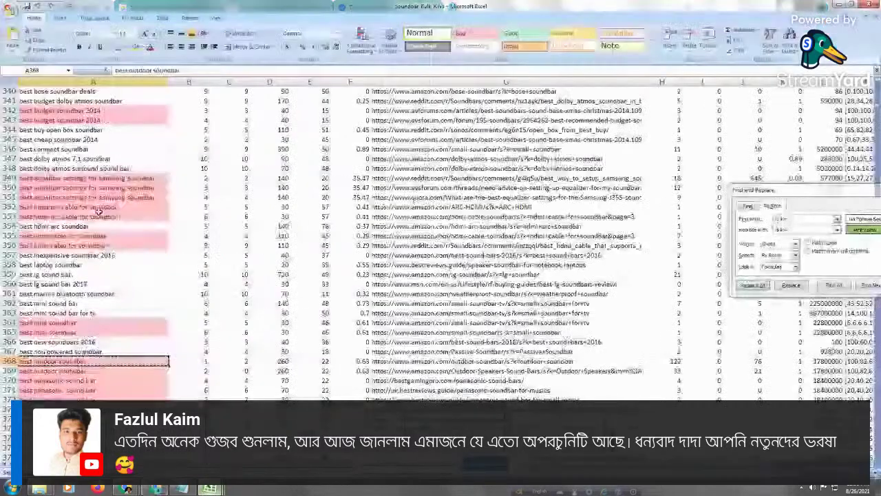
pyautogui.press('Up')
pyautogui.press('Up')
pyautogui.press('Up')
pyautogui.press('Up')
pyautogui.press('Up')
pyautogui.press('Up')
pyautogui.press('Up')
pyautogui.press('Up')
pyautogui.press('Up')
pyautogui.press('Up')
pyautogui.press('Up')
pyautogui.press('Up')
pyautogui.press('Up')
pyautogui.press('Up')
pyautogui.press('Up')
pyautogui.press('Up')
pyautogui.press('Up')
pyautogui.press('Up')
pyautogui.press('Up')
pyautogui.press('Up')
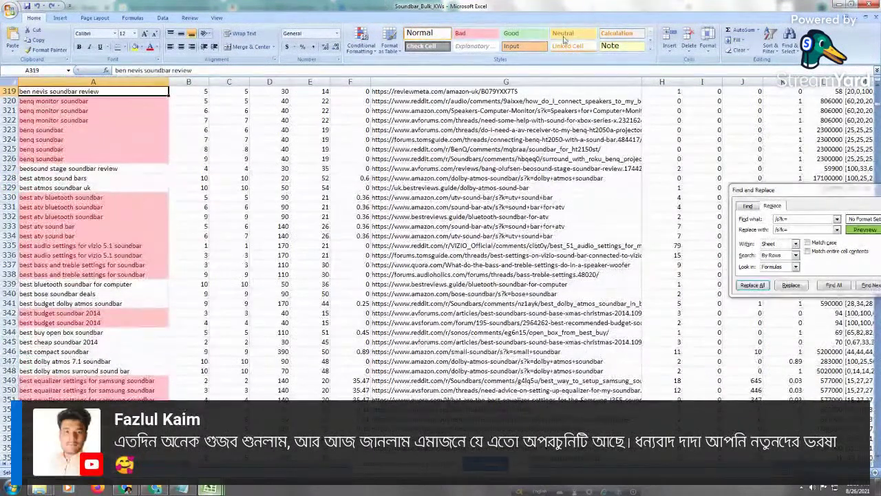
# Copy the keyword "best atv bluetooth soundbar" from row 330 and search Google for it in Chrome
pyautogui.click(109, 198)
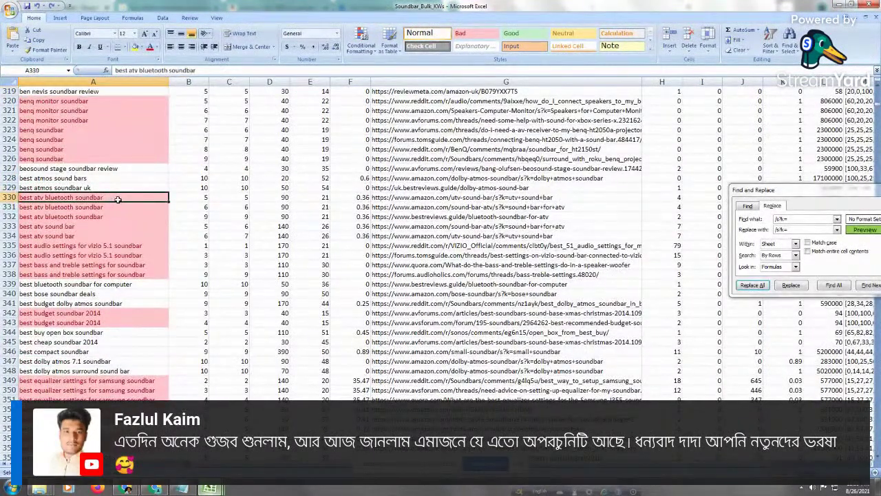
pyautogui.rightClick(110, 198)
pyautogui.click(137, 215)
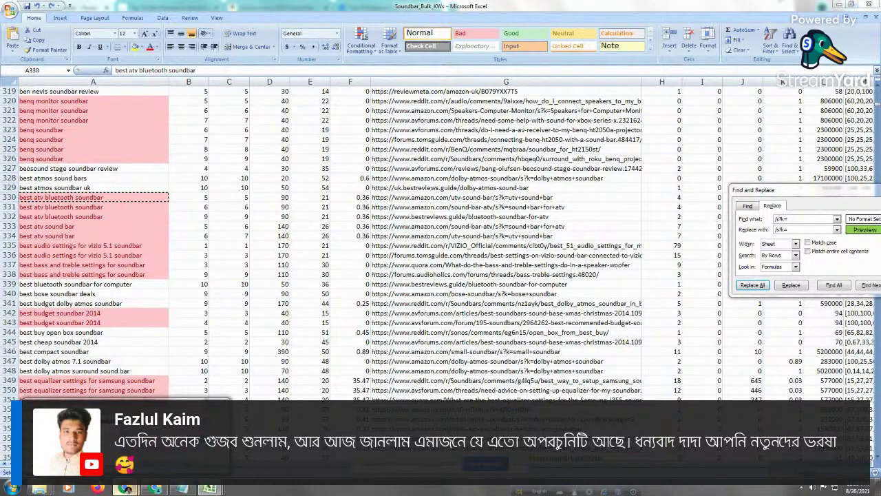
pyautogui.click(124, 488)
pyautogui.tripleClick(108, 45)
pyautogui.rightClick(110, 45)
pyautogui.click(157, 74)
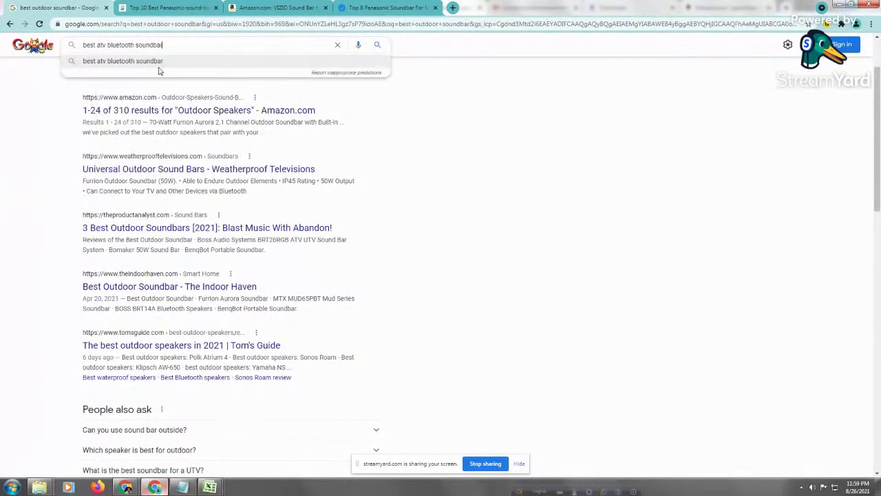
pyautogui.click(158, 64)
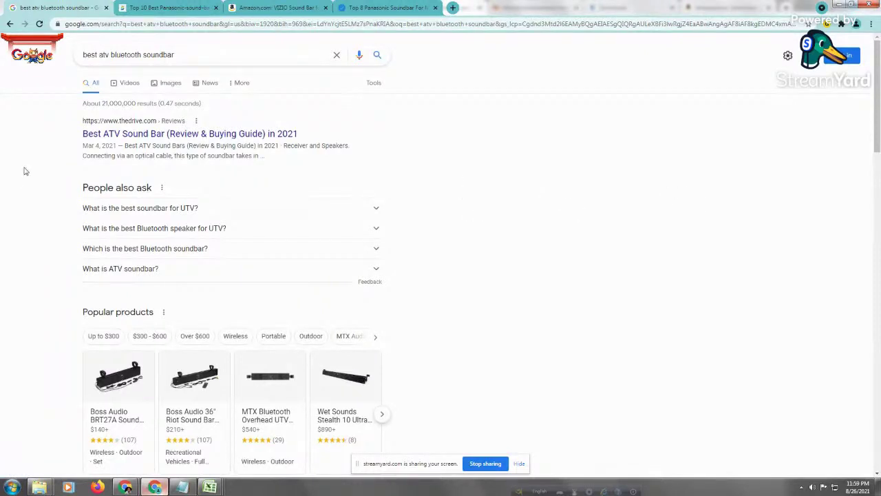
# Highlight "atv" and part of "bluetooth soundbar" in the query to check those terms against the top thedrive.com title
pyautogui.doubleClick(103, 55)
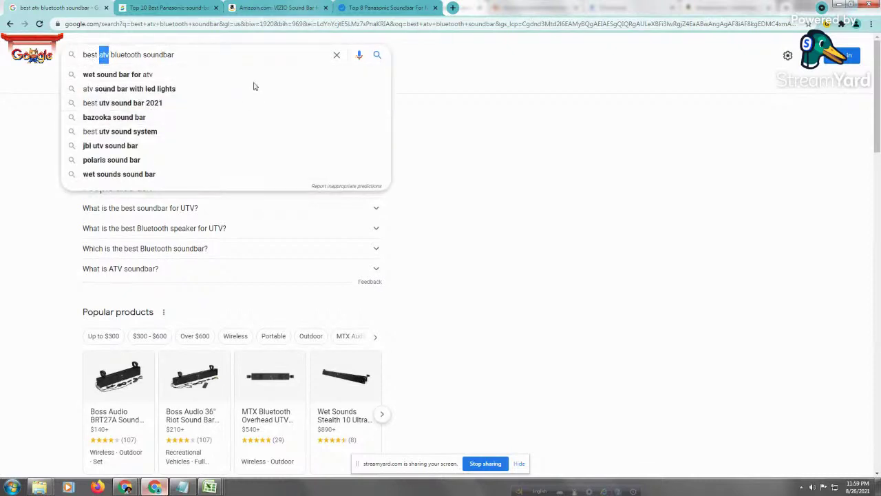
pyautogui.click(7, 339)
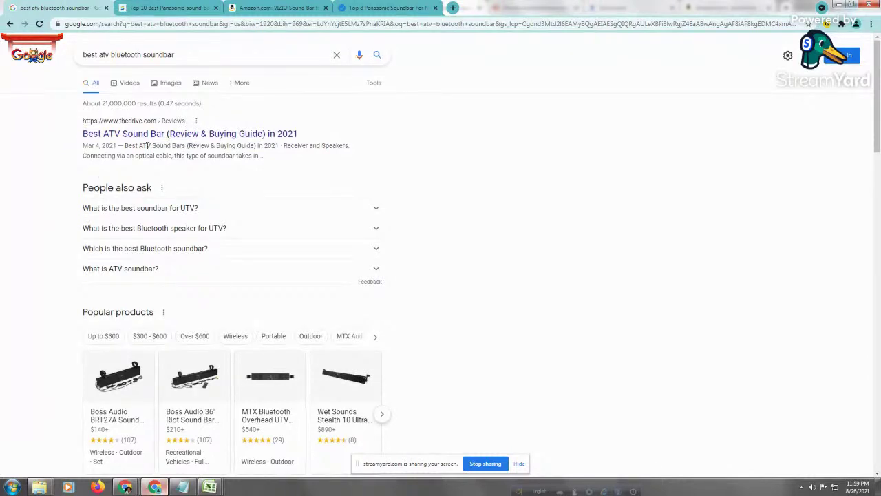
pyautogui.moveTo(111, 55); pyautogui.dragTo(156, 55)
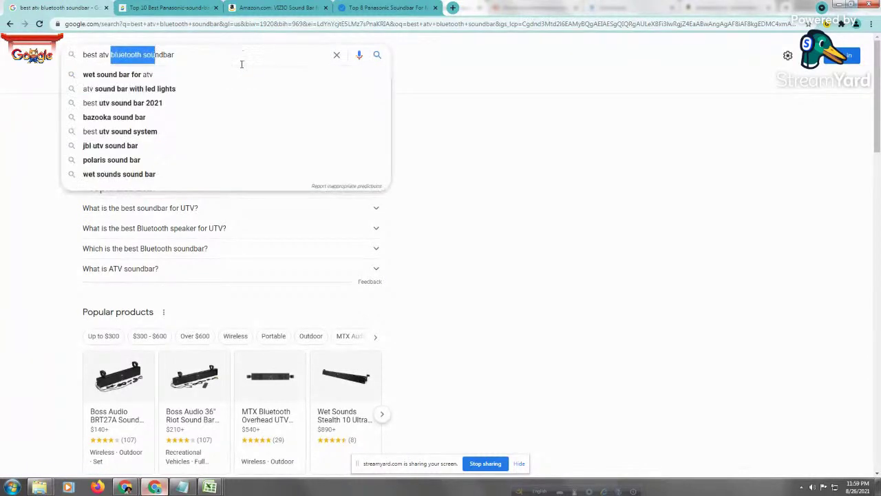
pyautogui.click(5, 269)
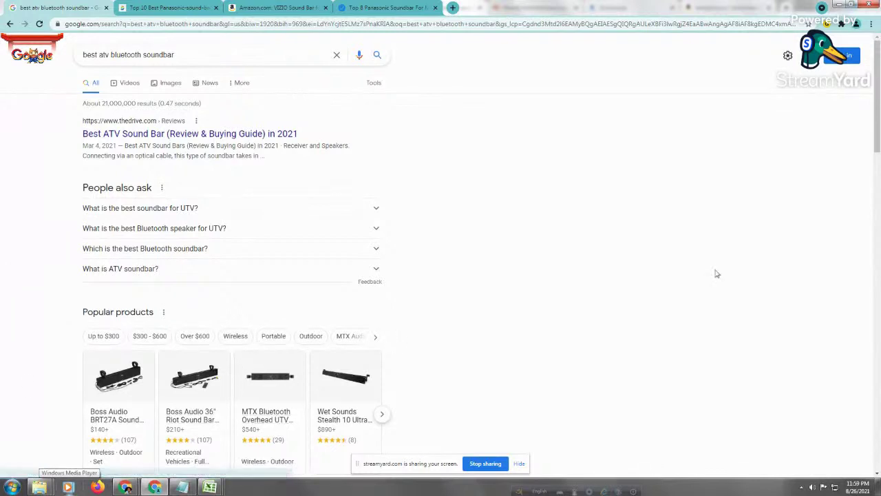
# Examine how the pages ranking for "best atv bluetooth soundbar" target it, including the atv.com, Amazon and bestreviews.guide results
pyautogui.moveTo(879, 78); pyautogui.dragTo(877, 308)
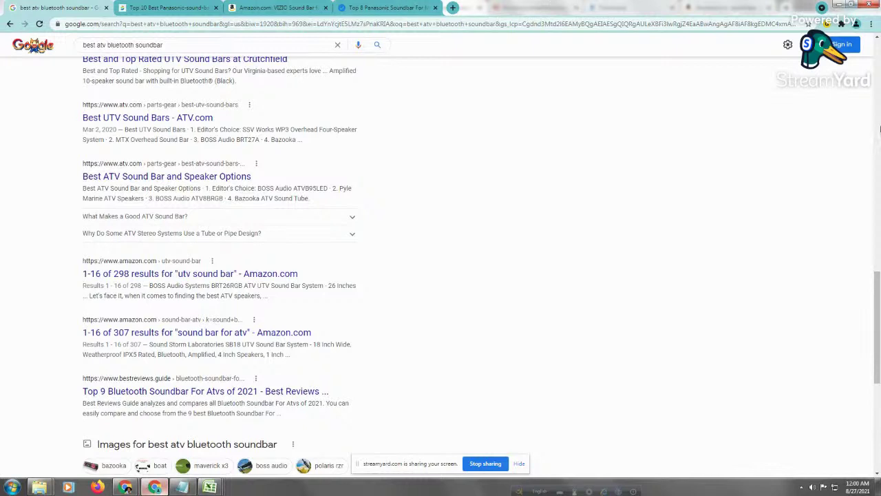
pyautogui.moveTo(877, 275); pyautogui.dragTo(877, 110)
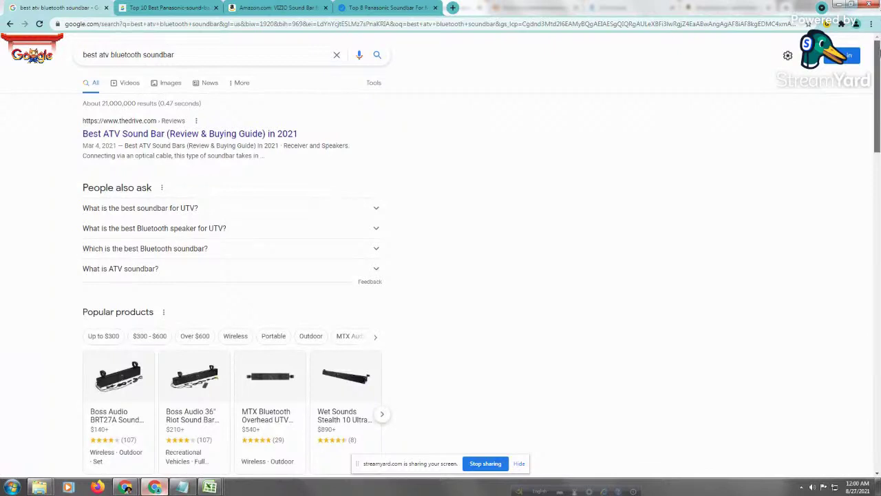
pyautogui.moveTo(878, 51); pyautogui.dragTo(879, 91)
pyautogui.moveTo(878, 103)
pyautogui.mouseDown()
pyautogui.moveTo(878, 117)
pyautogui.moveTo(878, 86)
pyautogui.mouseUp()
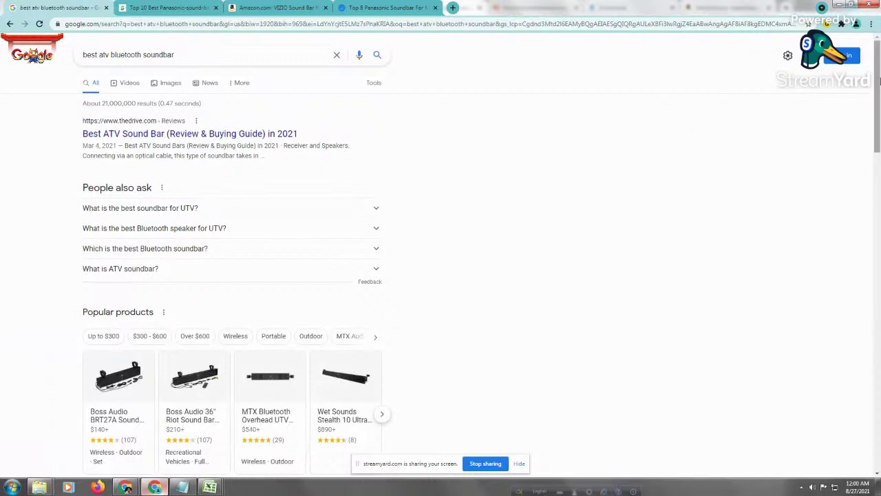
pyautogui.scroll(-1, 879, 86)
pyautogui.moveTo(878, 86); pyautogui.dragTo(878, 311)
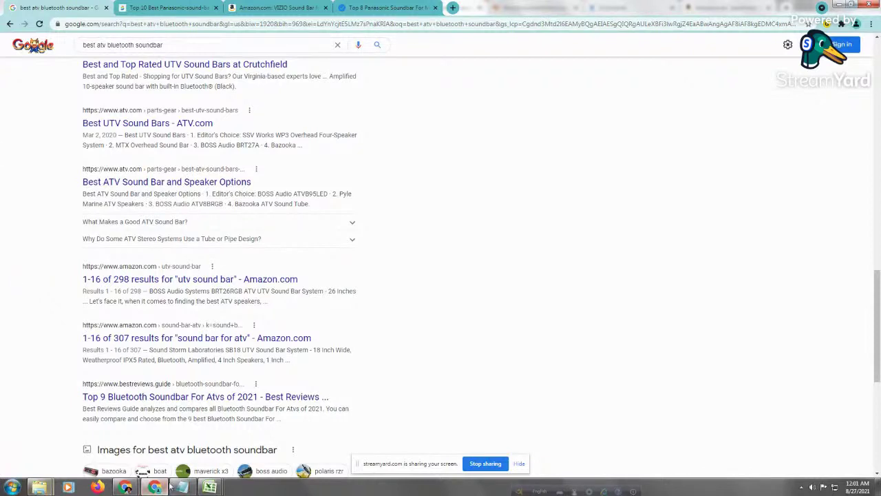
# Return to the Soundbar_Bulk_KWs workbook in Excel and review the keywords from row 352 down to the "best small tv soundbar" rows
pyautogui.moveTo(209, 487)
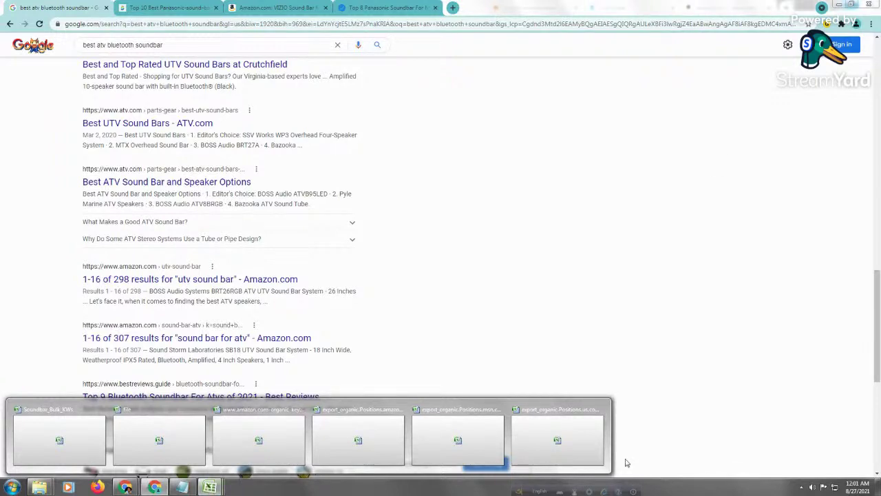
pyautogui.click(79, 449)
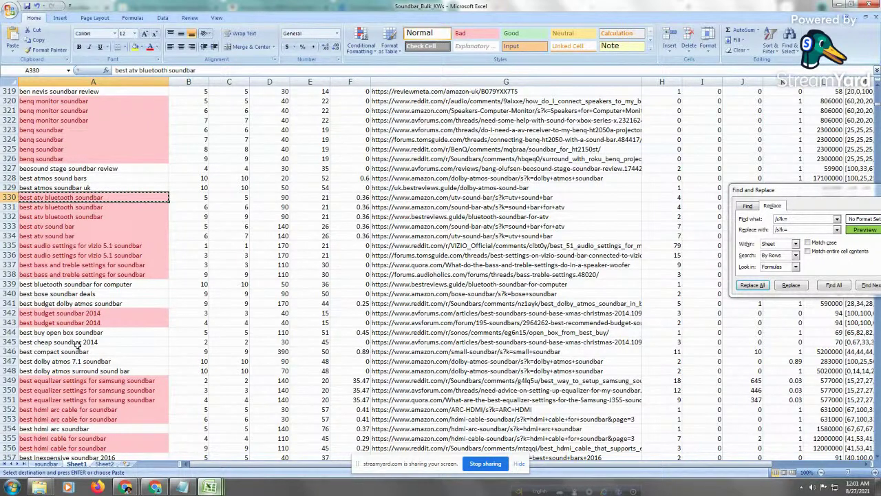
pyautogui.click(124, 401)
pyautogui.press('Down')
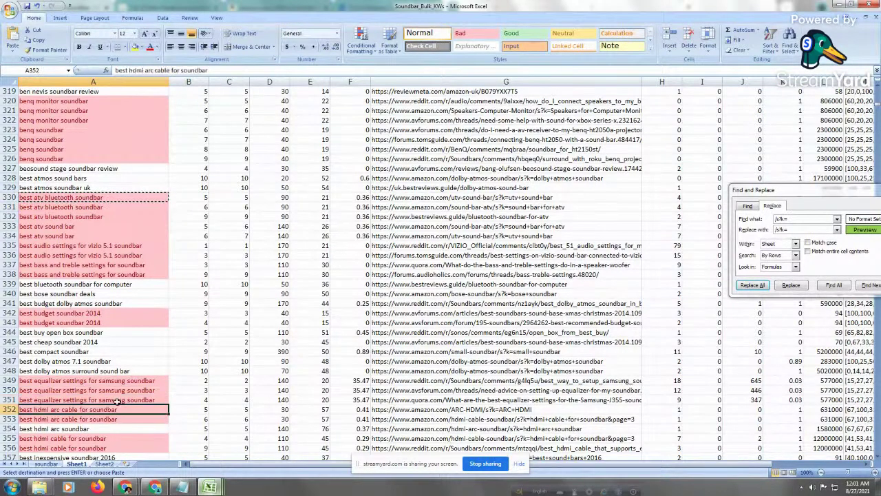
pyautogui.press('Down')
pyautogui.press('Down')
pyautogui.press('Down')
pyautogui.press('Down')
pyautogui.press('Down')
pyautogui.press('Down')
pyautogui.press('Down')
pyautogui.press('Down')
pyautogui.press('Down')
pyautogui.press('Down')
pyautogui.press('Down')
pyautogui.press('Down')
pyautogui.press('Down')
pyautogui.press('Down')
pyautogui.press('Down')
pyautogui.press('Down')
pyautogui.press('Down')
pyautogui.press('Down')
pyautogui.press('Down')
pyautogui.press('Down')
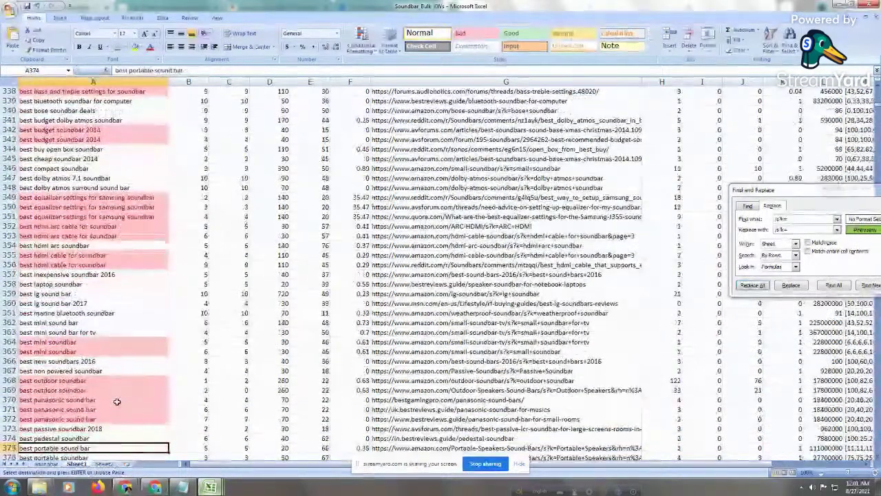
pyautogui.press('Down')
pyautogui.press('Down')
pyautogui.press('Down')
pyautogui.press('Down')
pyautogui.press('Down')
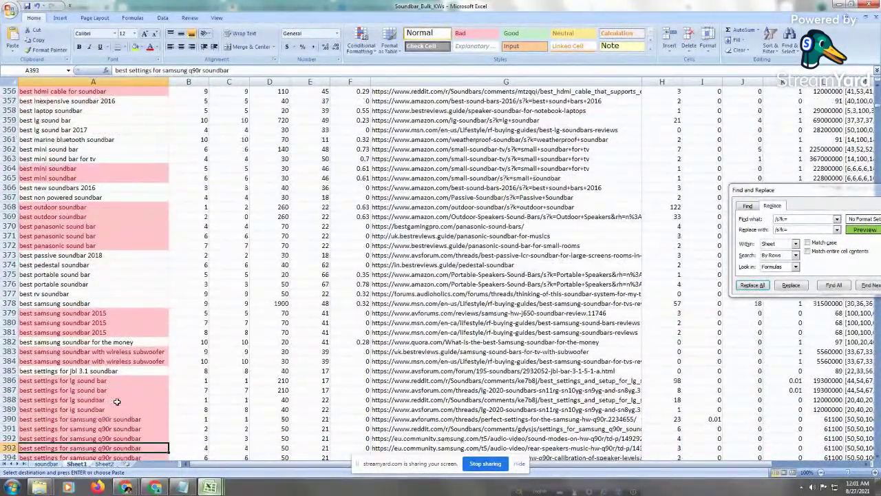
pyautogui.press('Down')
pyautogui.press('Down')
pyautogui.press('Down')
pyautogui.press('Down')
pyautogui.press('Down')
pyautogui.press('Down')
pyautogui.press('Down')
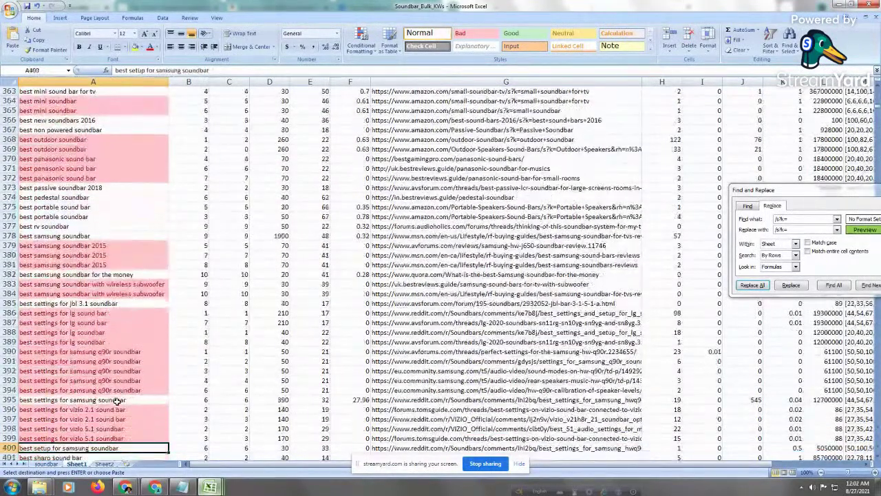
pyautogui.press('Down')
pyautogui.press('Down')
pyautogui.press('Down')
pyautogui.press('Down')
pyautogui.press('Down')
pyautogui.press('Down')
pyautogui.press('Down')
pyautogui.press('Down')
pyautogui.press('Down')
pyautogui.press('Down')
pyautogui.press('Down')
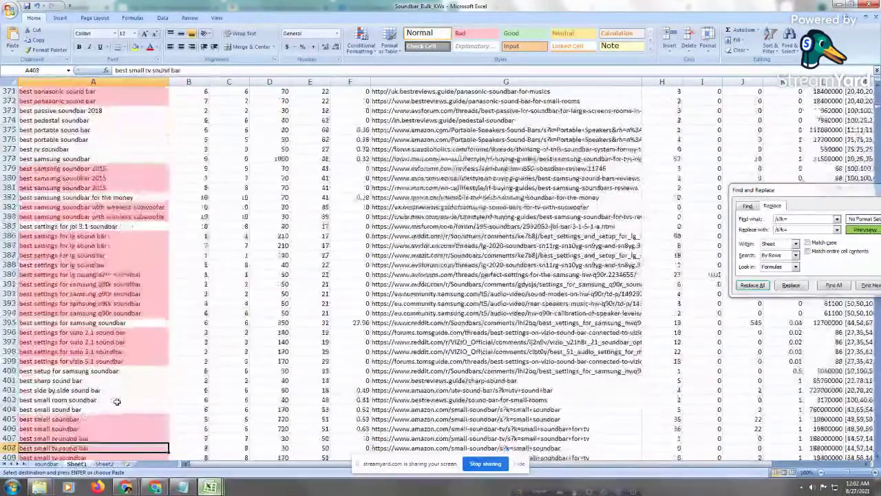
pyautogui.press('Up')
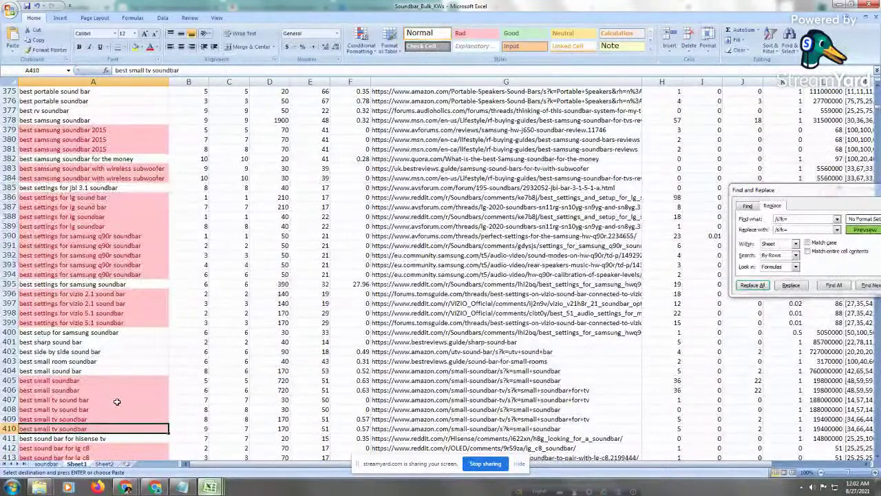
pyautogui.press('Up')
pyautogui.press('Up')
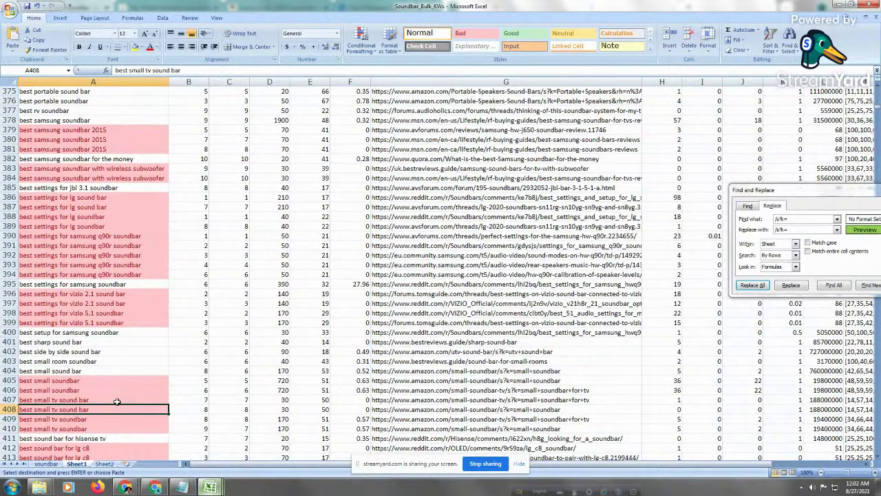
# Examine the first "best small soundbar" row across columns A to G, finishing with its keyword cell A405 selected
pyautogui.hotkey('shift', 'F4')
pyautogui.press('Up')
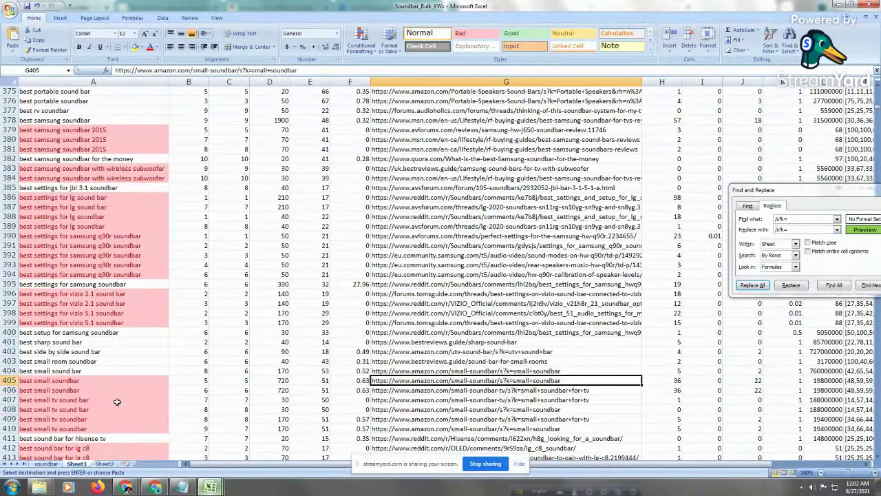
pyautogui.press('Left')
pyautogui.press('Left')
pyautogui.press('Left')
pyautogui.press('Left')
pyautogui.press('Left')
pyautogui.press('Left')
pyautogui.press('Right')
pyautogui.press('Right')
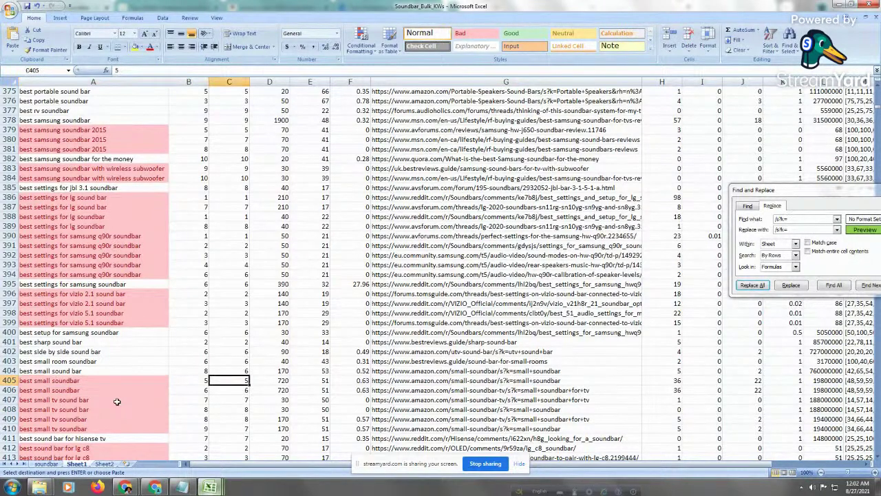
pyautogui.press('Right')
pyautogui.press('Right')
pyautogui.press('Right')
pyautogui.press('Right')
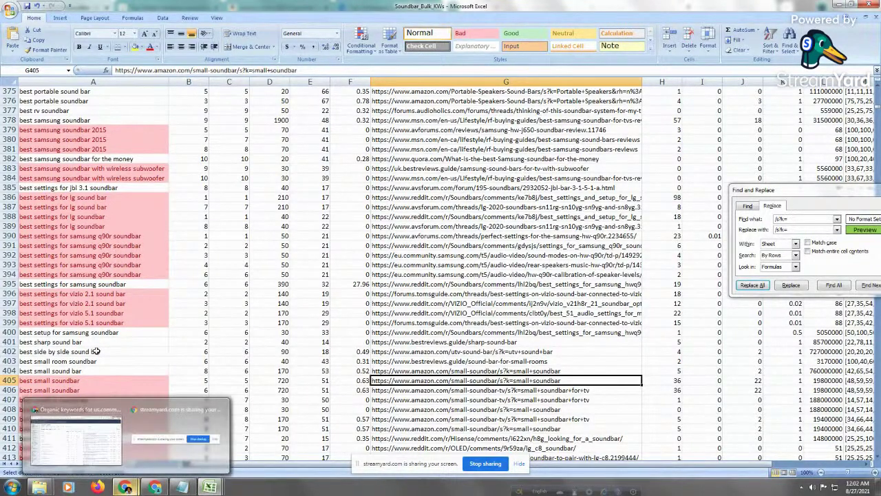
pyautogui.press('Home')
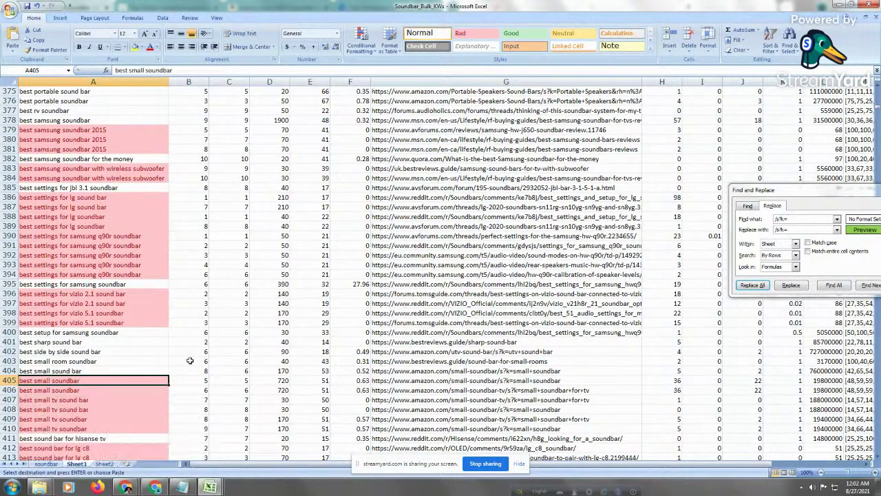
# Review the keywords down to row 412 and examine the first "best sound bar for lg c8" row across to its URL in G412
pyautogui.press('Down')
pyautogui.press('Down')
pyautogui.press('Down')
pyautogui.press('Down')
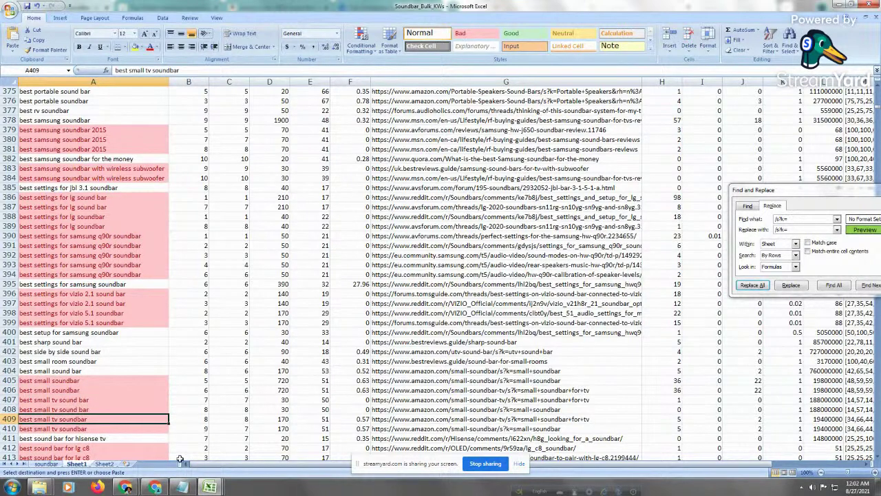
pyautogui.moveTo(182, 487)
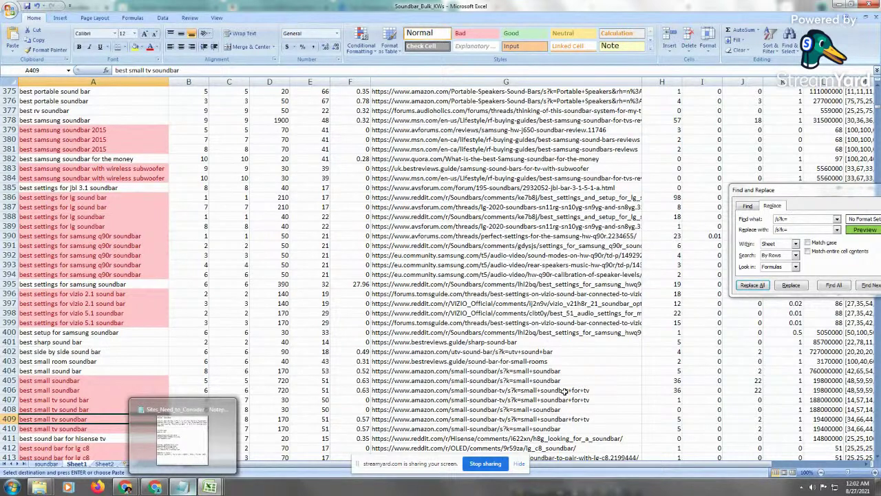
pyautogui.click(101, 448)
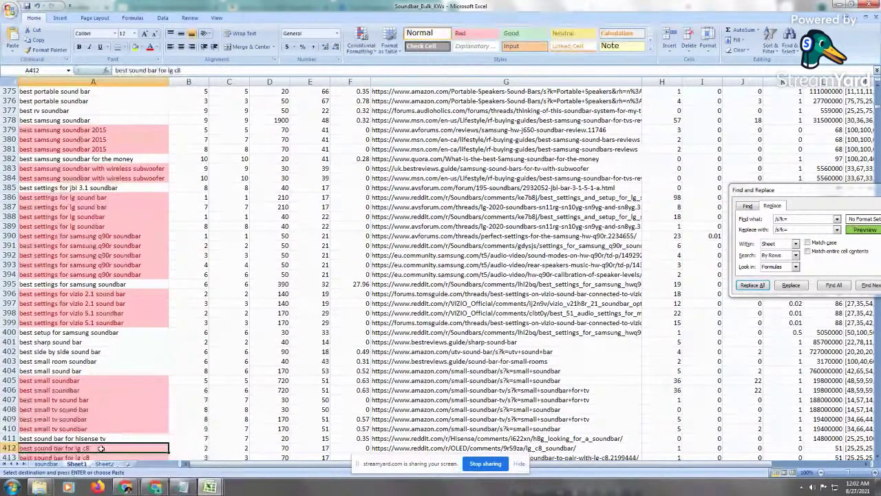
pyautogui.scroll(-1, 101, 448)
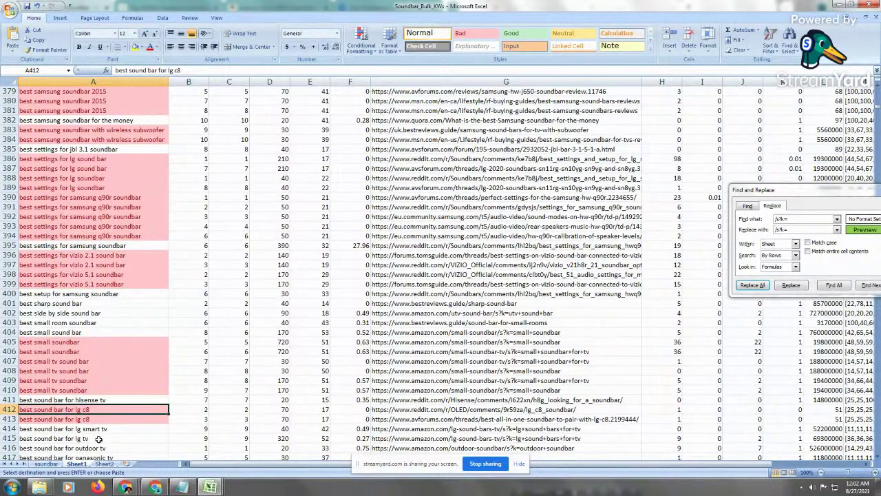
pyautogui.press('Right')
pyautogui.press('Right')
pyautogui.press('Right')
pyautogui.press('Right')
pyautogui.press('Right')
pyautogui.press('Right')
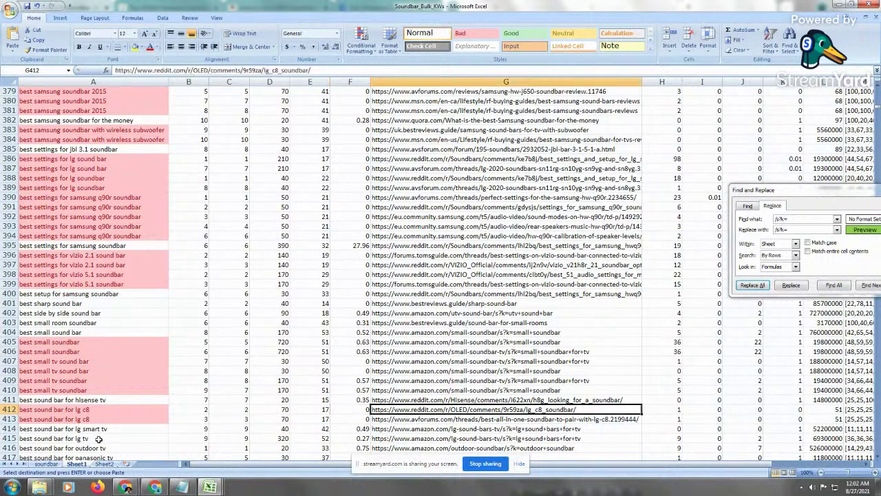
# Examine the second "best sound bar for lg c8" row from its URL in G413 back to its keyword in A413
pyautogui.press('Down')
pyautogui.press('Left')
pyautogui.press('Left')
pyautogui.press('Left')
pyautogui.press('Left')
pyautogui.press('Left')
pyautogui.press('Left')
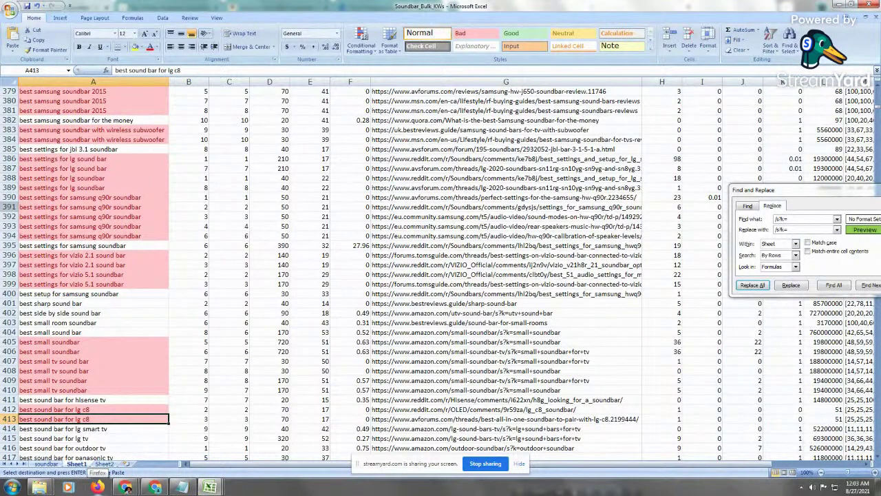
# Copy the keyword "best sound bar for lg c8" from A412 and switch to the Chrome window with the Google results
pyautogui.click(112, 409)
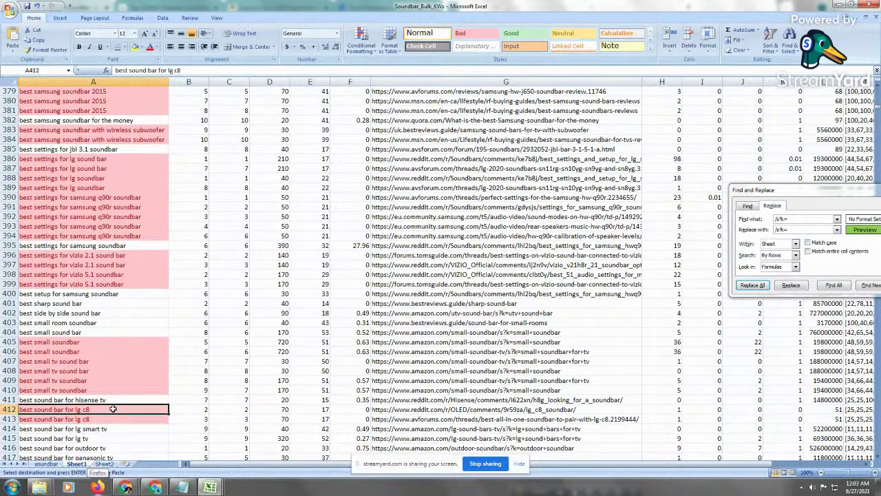
pyautogui.rightClick(113, 409)
pyautogui.click(137, 288)
pyautogui.moveTo(140, 480)
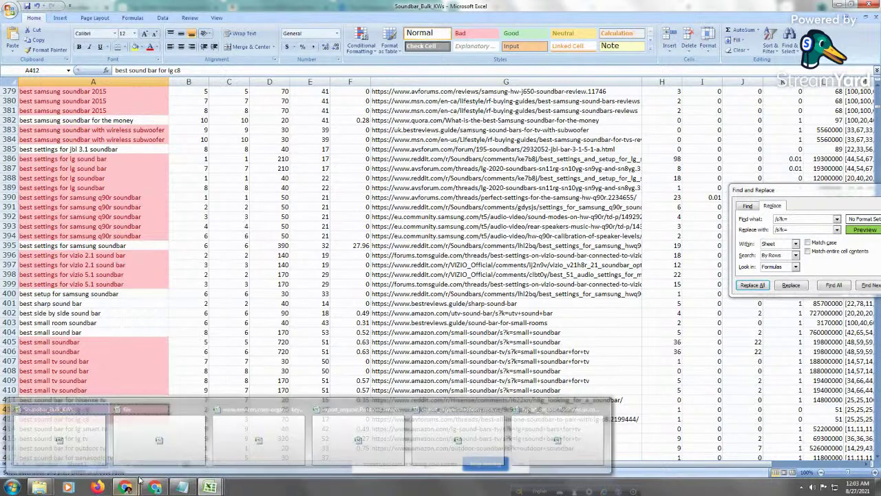
pyautogui.click(85, 430)
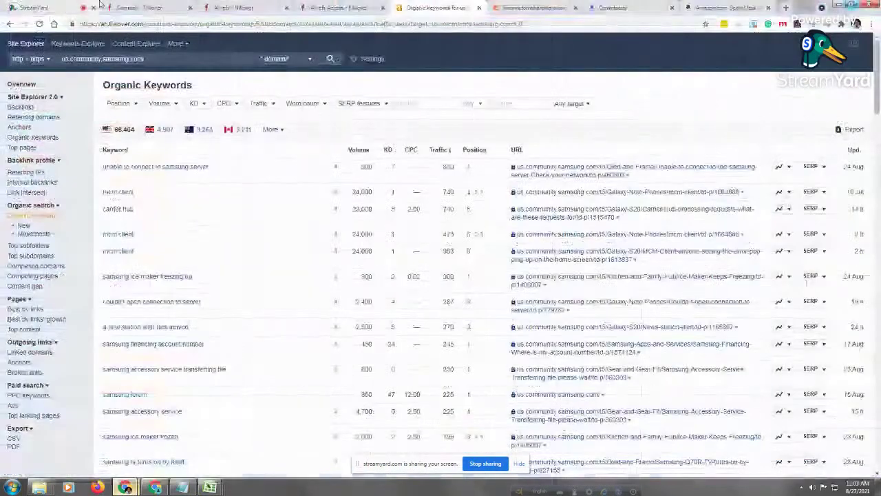
pyautogui.moveTo(156, 487)
pyautogui.click(234, 432)
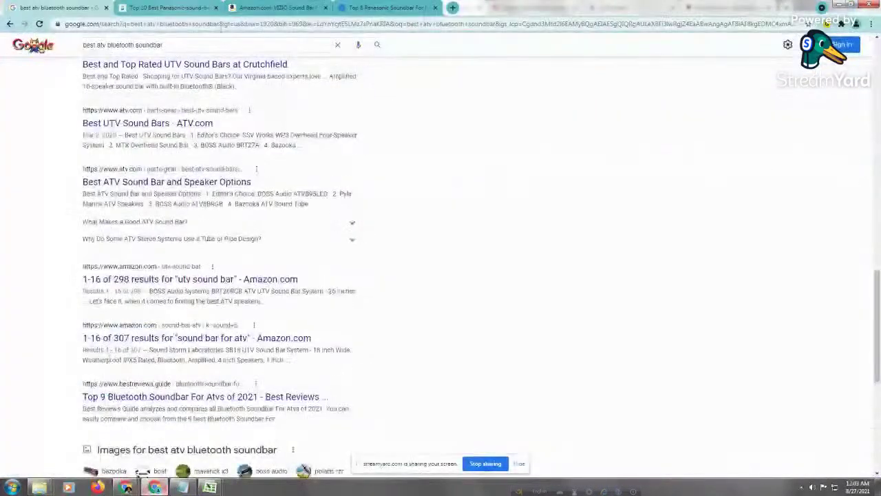
# Replace the Google query with the copied keyword and search for the suggestion "best soundbar for lg c8"
pyautogui.tripleClick(124, 44)
pyautogui.rightClick(109, 44)
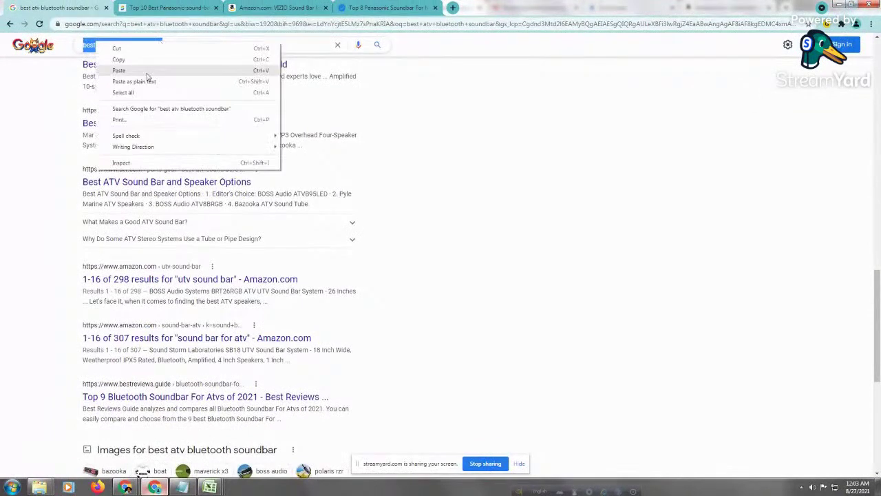
pyautogui.click(119, 71)
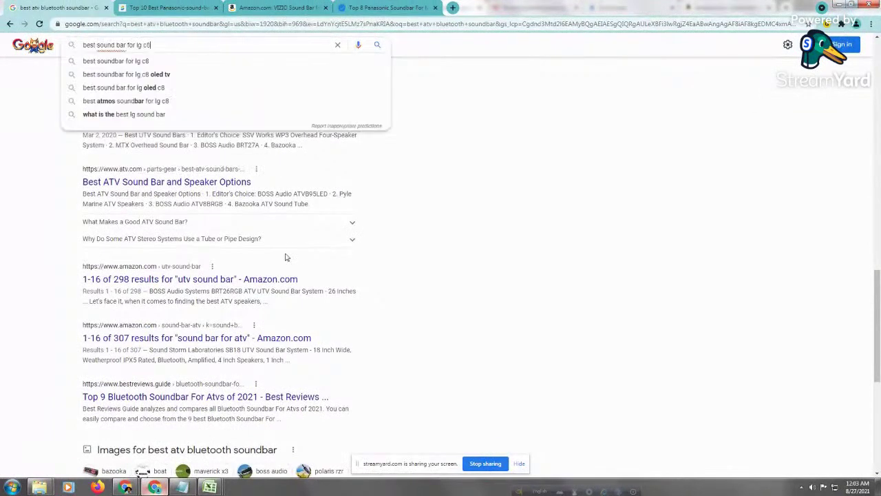
pyautogui.click(163, 63)
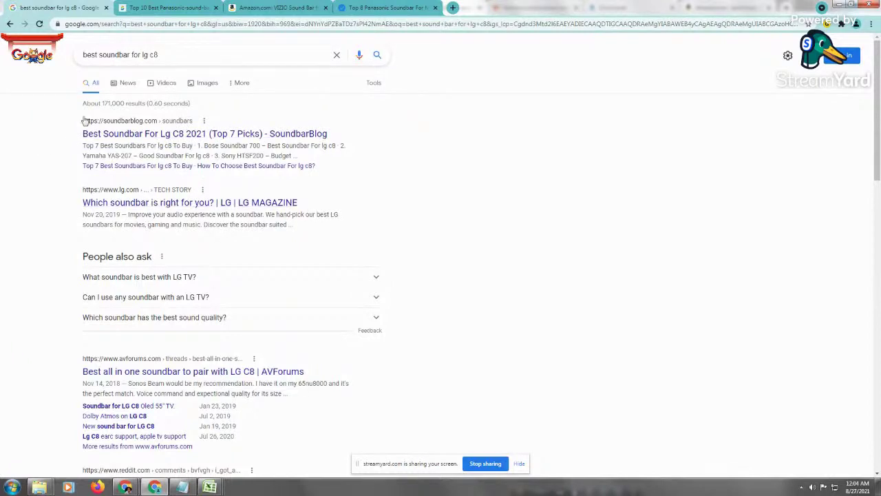
# Open the SoundbarBlog "Best Soundbar For Lg C8 2021" result in a new tab and examine the other ranking results
pyautogui.rightClick(148, 140)
pyautogui.click(180, 146)
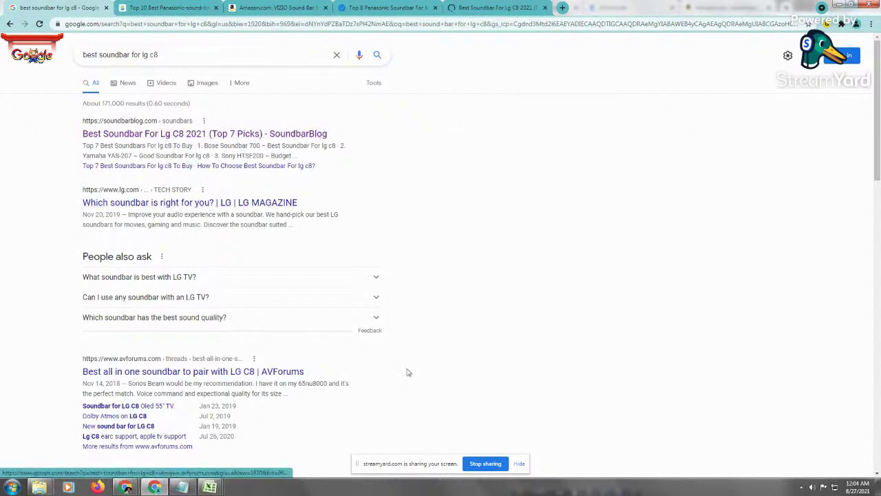
pyautogui.moveTo(878, 68); pyautogui.dragTo(879, 160)
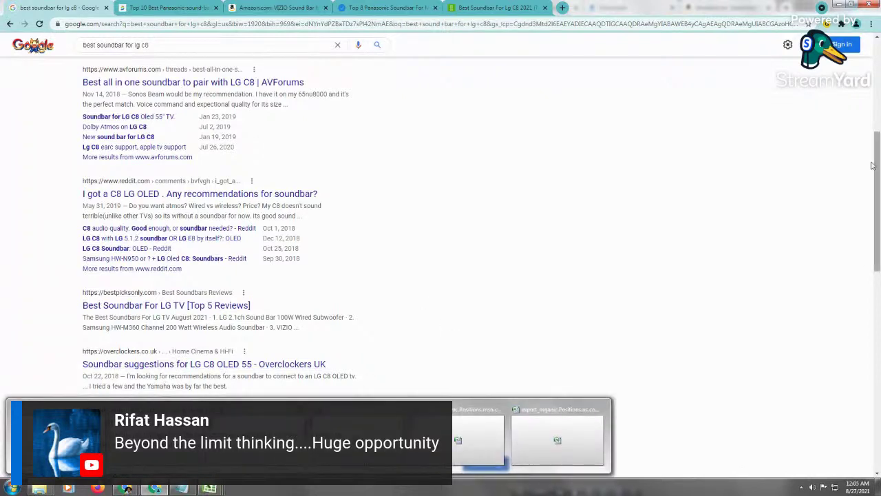
pyautogui.moveTo(879, 210); pyautogui.dragTo(793, 83)
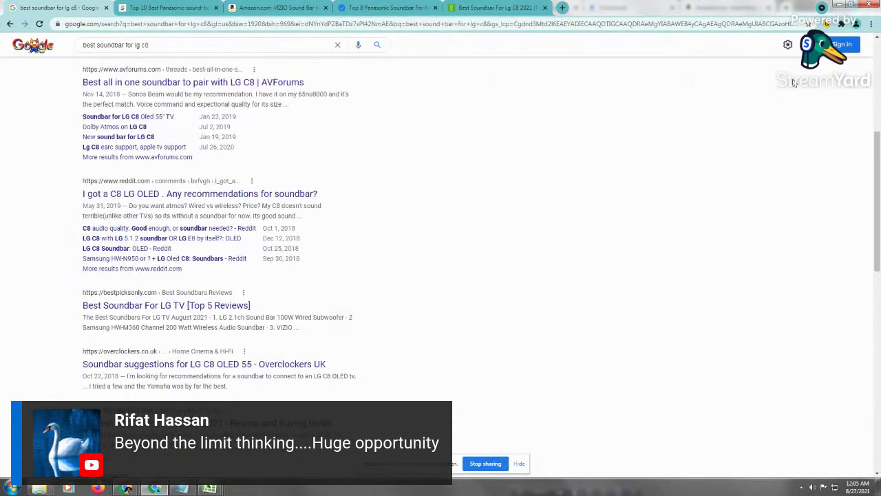
pyautogui.scroll(5, 783, 165)
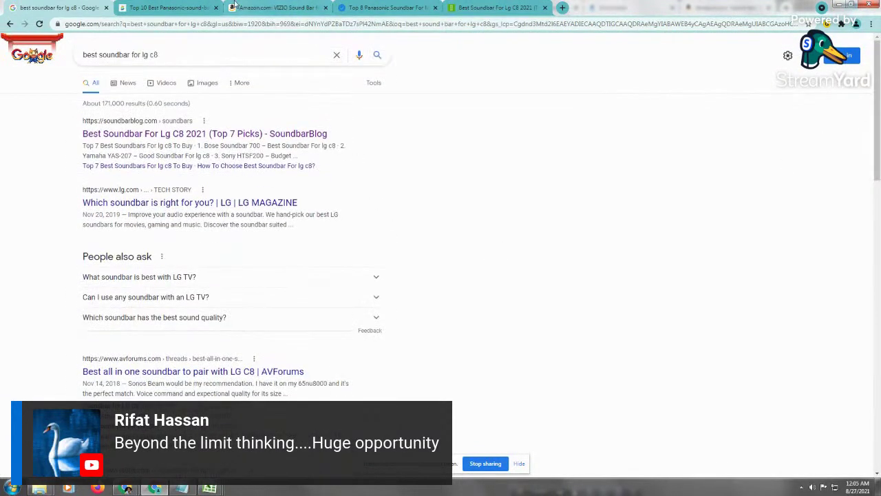
# Close the old bestgamingpro.com, Amazon VIZIO and Top 8 Panasonic Soundbar tabs, leaving the SoundbarBlog article open
pyautogui.click(203, 7)
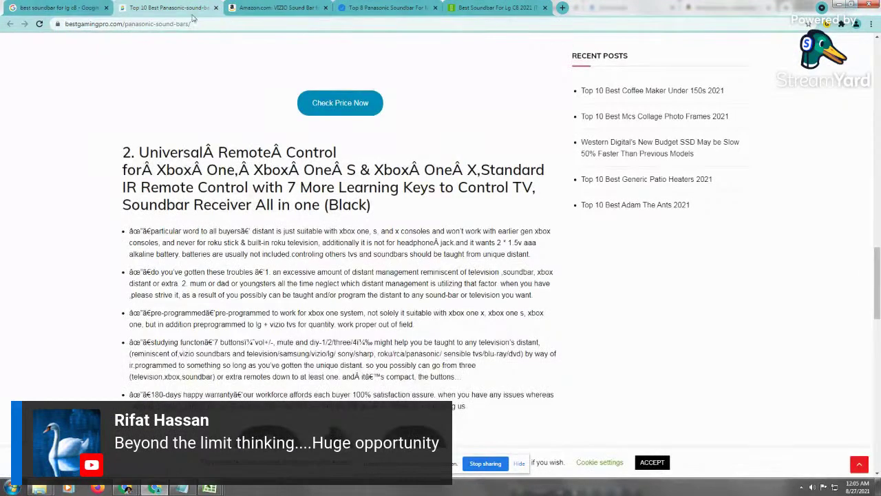
pyautogui.click(215, 8)
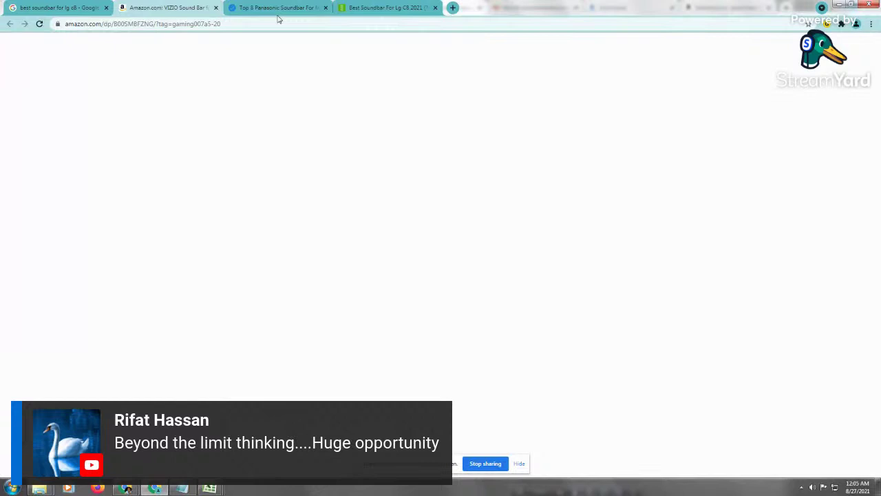
pyautogui.click(215, 8)
pyautogui.click(216, 8)
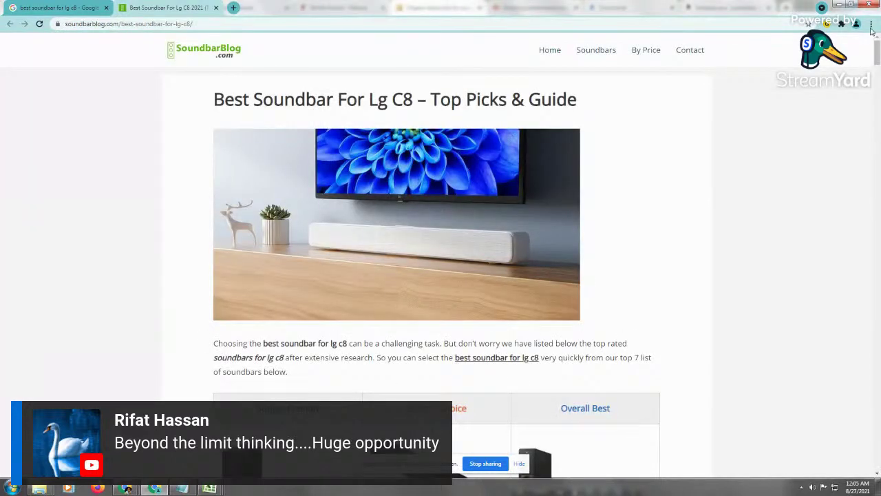
# Skim the SoundbarBlog "Best Soundbar For Lg C8" article through its FAQ section and return to the Google results
pyautogui.moveTo(877, 52); pyautogui.dragTo(877, 419)
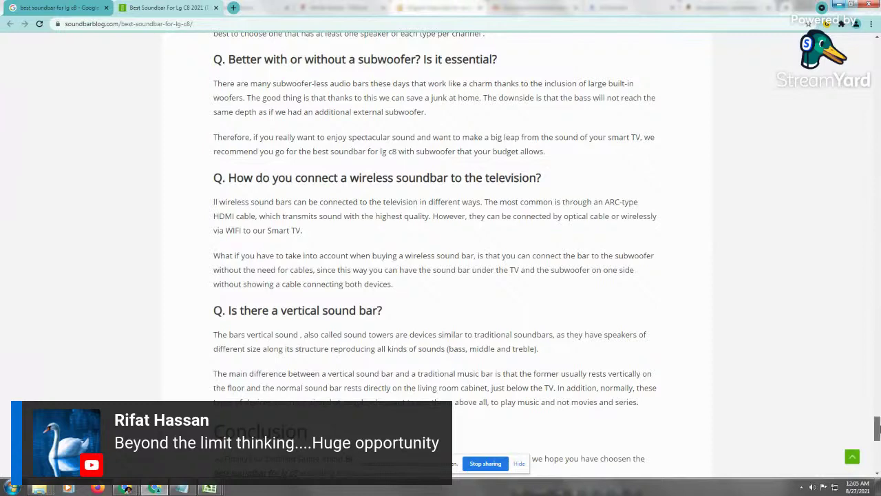
pyautogui.moveTo(877, 427); pyautogui.dragTo(858, 36)
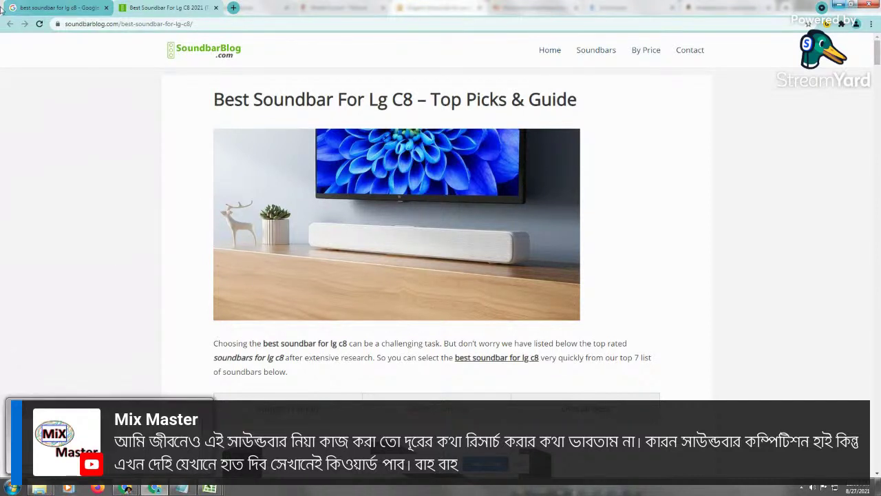
pyautogui.click(52, 6)
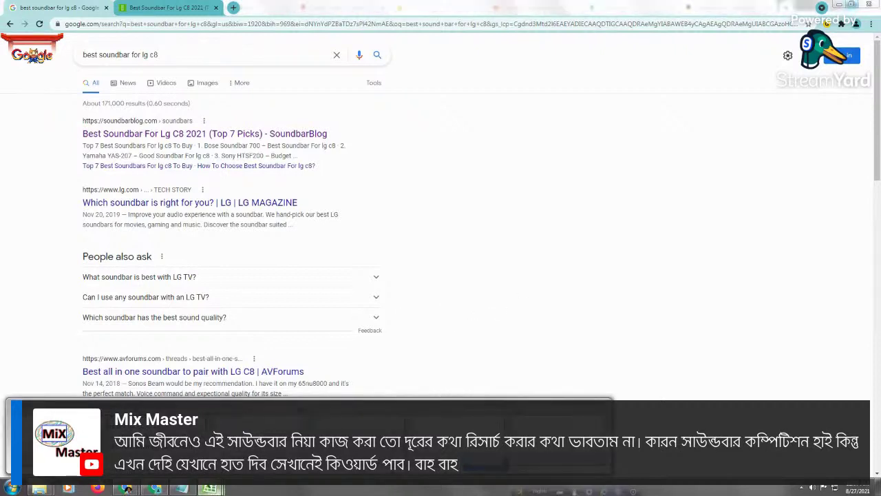
# Return to the Soundbar_Bulk_KWs workbook in Excel and check the "best settings for" rows for Samsung Q90R, Vizio and LG soundbars
pyautogui.click(210, 489)
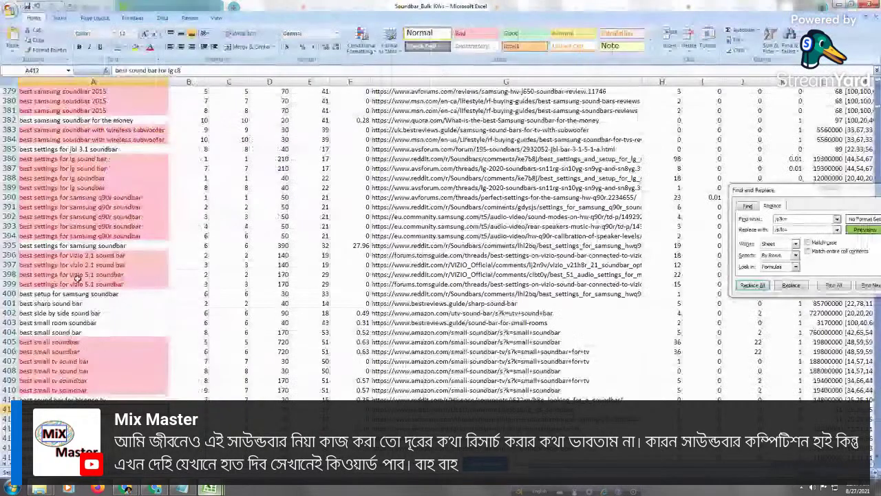
pyautogui.click(97, 198)
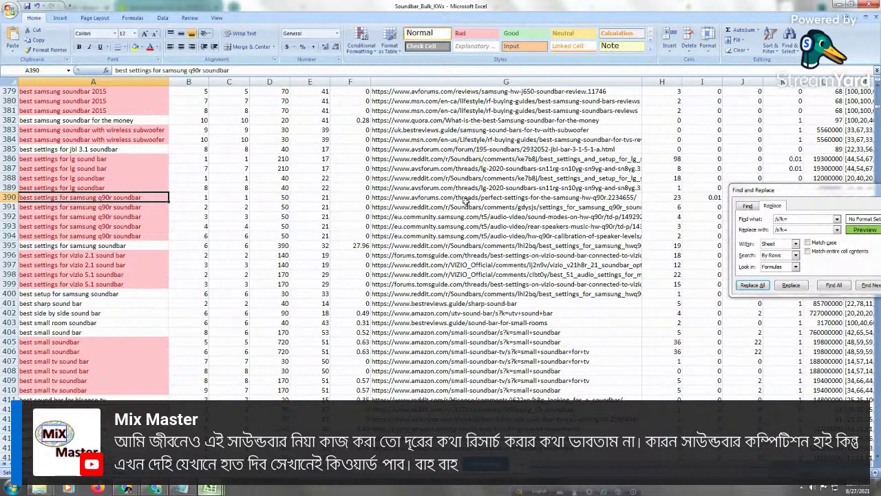
pyautogui.moveTo(117, 285); pyautogui.dragTo(116, 256)
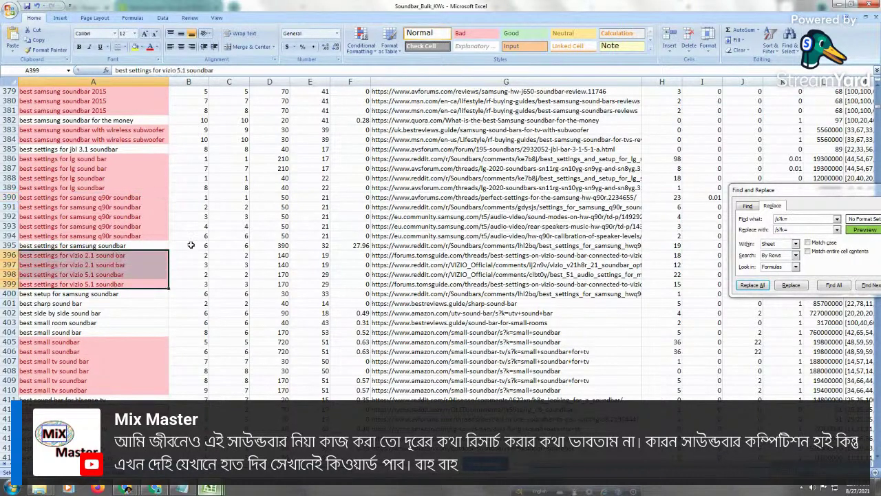
pyautogui.click(143, 255)
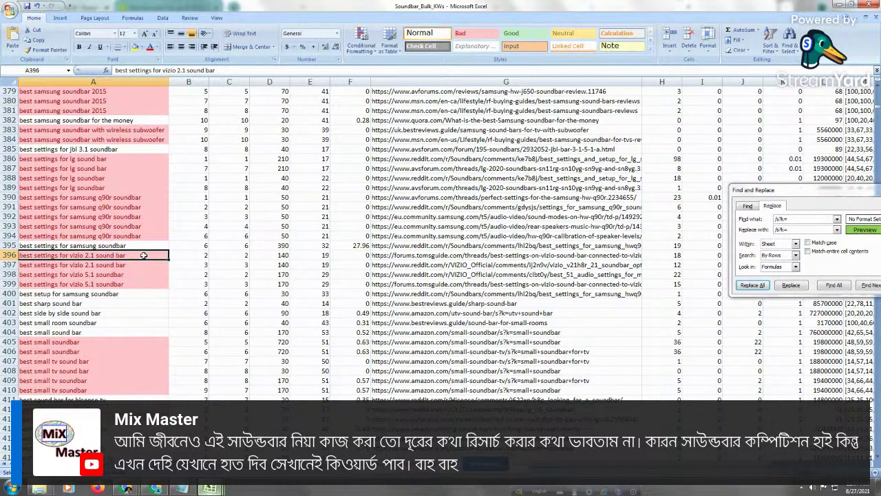
pyautogui.click(110, 215)
pyautogui.click(129, 187)
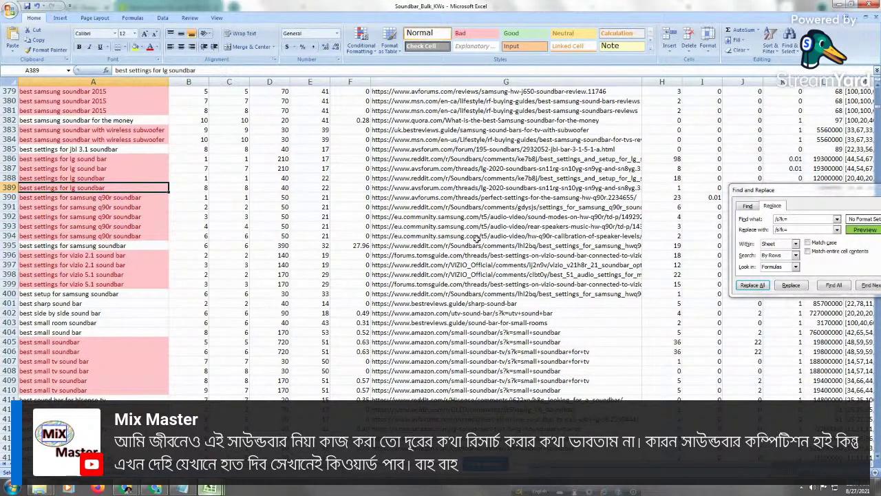
# Highlight the duplicate "best settings for samsung q90r soundbar" keywords in A390:A394 and check the rows at A392 and A394
pyautogui.moveTo(145, 198); pyautogui.dragTo(141, 235)
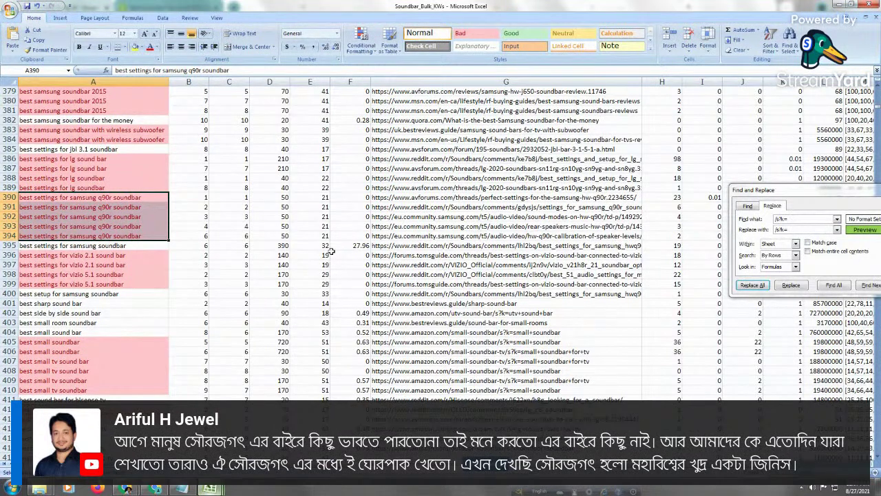
pyautogui.click(127, 217)
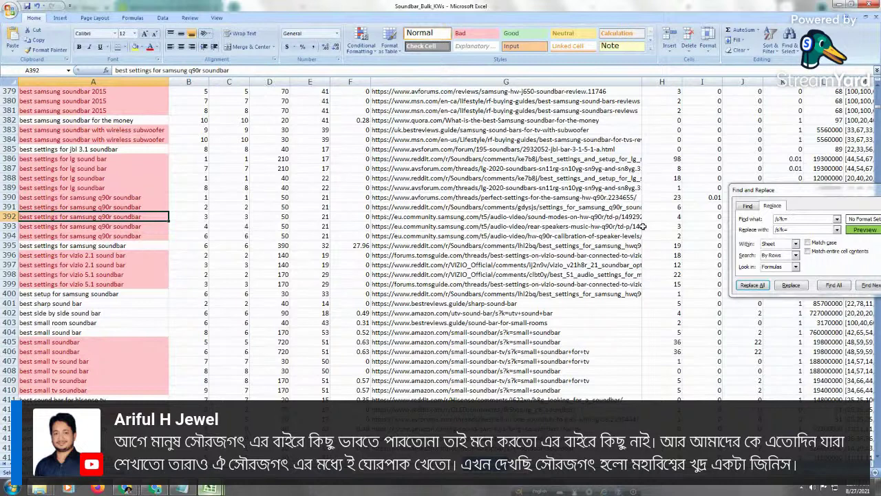
pyautogui.click(104, 234)
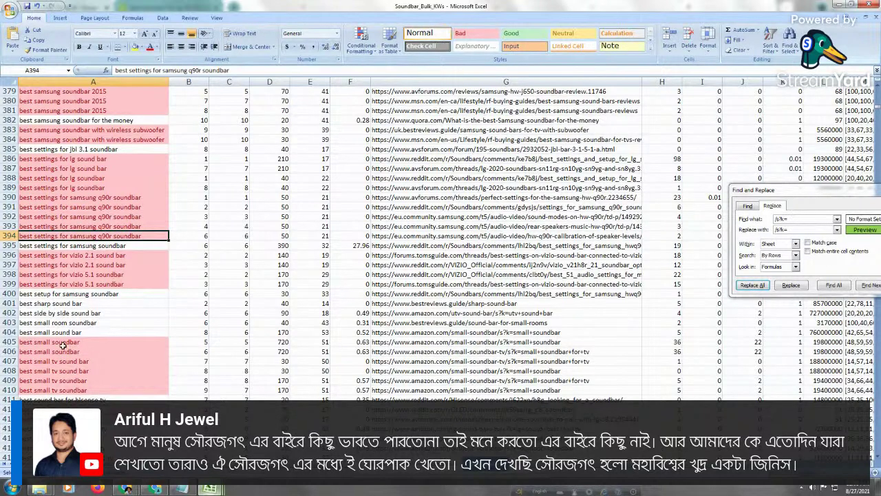
# Review the keywords from A397 down to A412 and copy "best sound bar for lg c8"
pyautogui.click(96, 261)
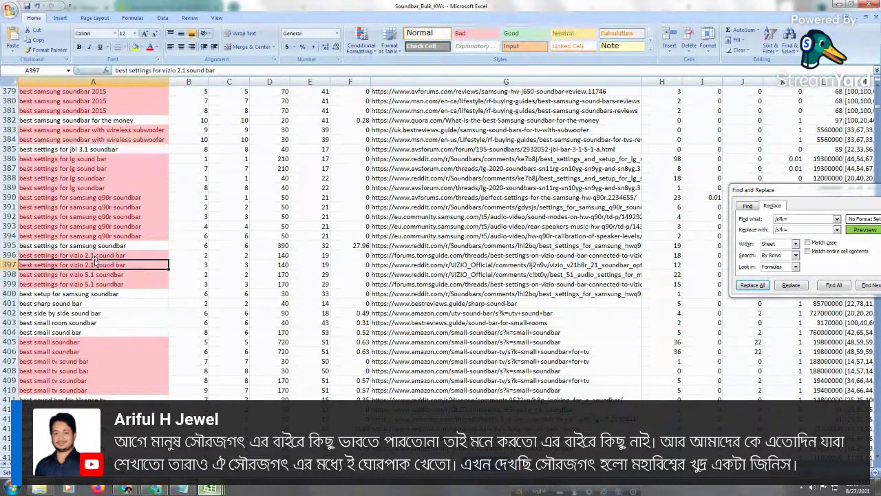
pyautogui.press('Down')
pyautogui.press('Down')
pyautogui.press('Down')
pyautogui.press('Down')
pyautogui.press('Down')
pyautogui.press('Down')
pyautogui.press('Down')
pyautogui.press('Down')
pyautogui.press('Down')
pyautogui.press('Down')
pyautogui.press('Down')
pyautogui.press('Down')
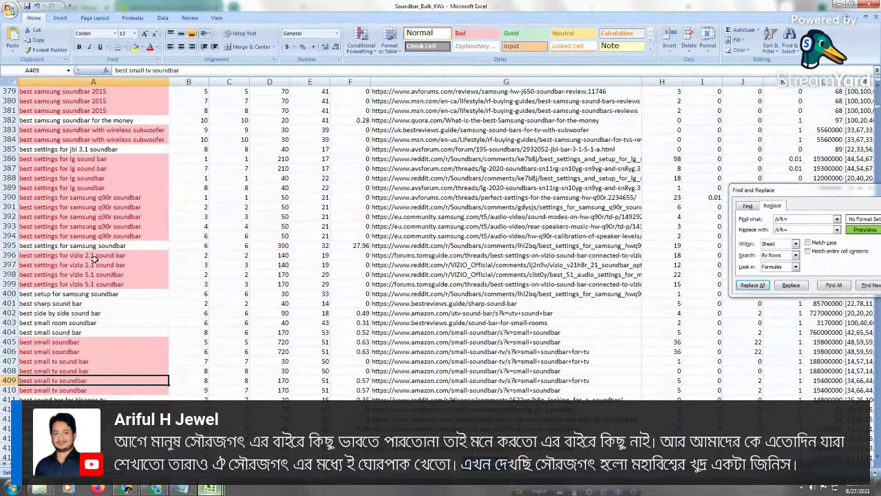
pyautogui.press('Down')
pyautogui.press('Down')
pyautogui.press('Down')
pyautogui.hotkey('ctrl', 'c')
# Review the keywords down to A448 and highlight A414:A429, from "best sound bar for lg smart tv" to "best soundbar below 10000"
pyautogui.press('Down')
pyautogui.press('Down')
pyautogui.press('Down')
pyautogui.press('Down')
pyautogui.press('Down')
pyautogui.press('Down')
pyautogui.press('Down')
pyautogui.press('Down')
pyautogui.press('Down')
pyautogui.press('Down')
pyautogui.press('Down')
pyautogui.press('Down')
pyautogui.press('Down')
pyautogui.press('Down')
pyautogui.press('Down')
pyautogui.press('Down')
pyautogui.press('Down')
pyautogui.press('Down')
pyautogui.press('Down')
pyautogui.press('Down')
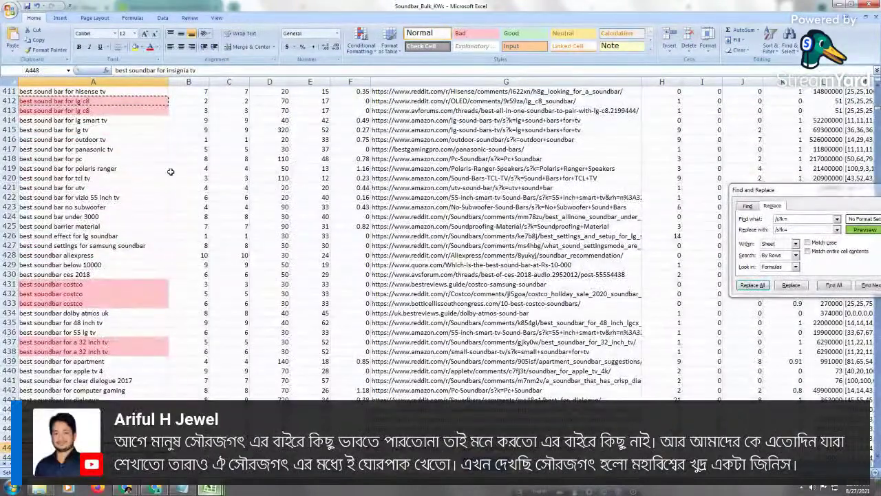
pyautogui.moveTo(109, 120); pyautogui.dragTo(109, 269)
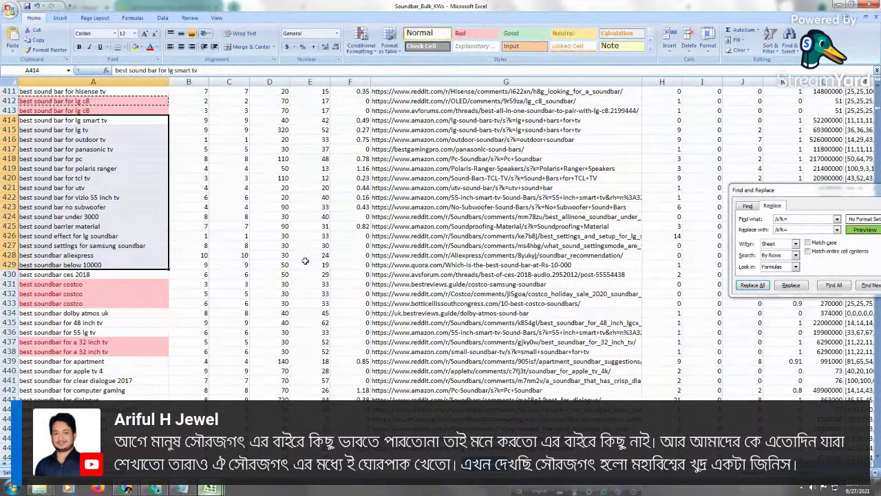
# Copy "best sound bar for panasonic tv" from A417 and search Google for it in Chrome
pyautogui.click(106, 150)
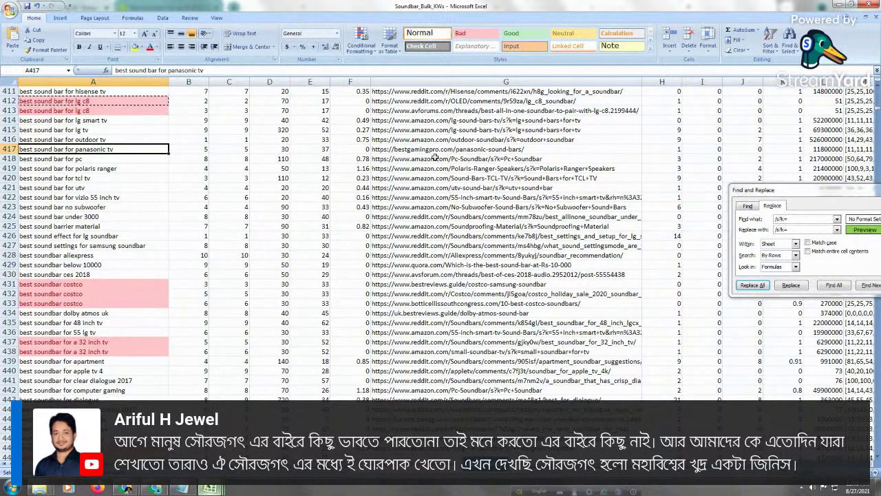
pyautogui.rightClick(128, 150)
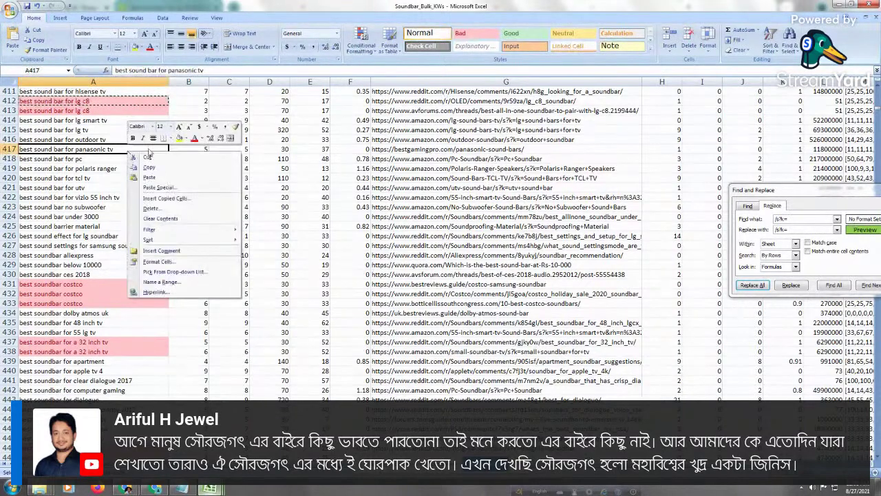
pyautogui.click(215, 169)
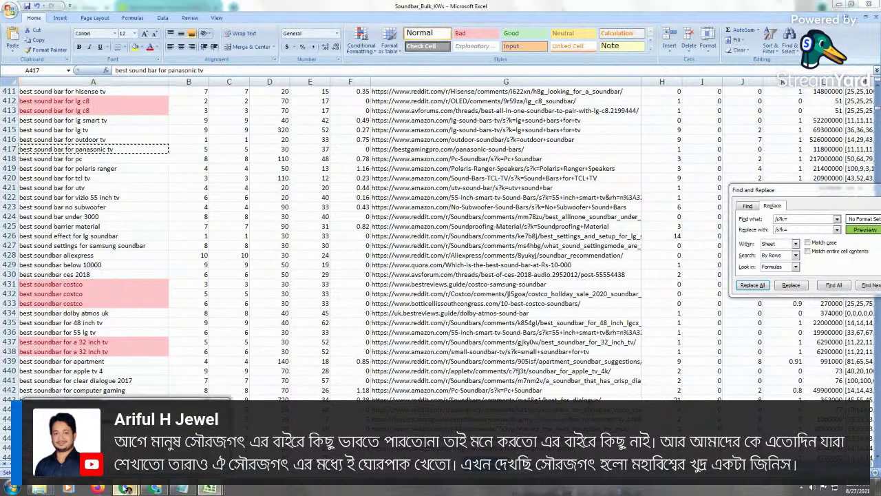
pyautogui.click(155, 488)
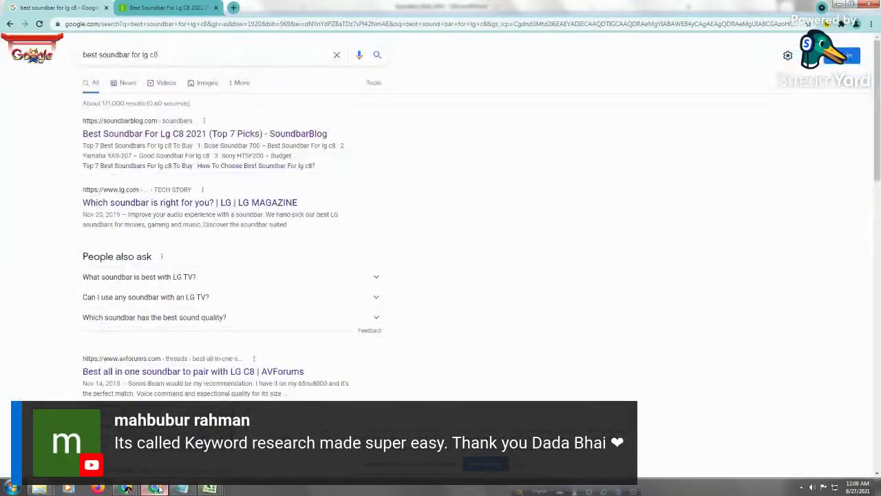
pyautogui.press('/')
pyautogui.rightClick(124, 54)
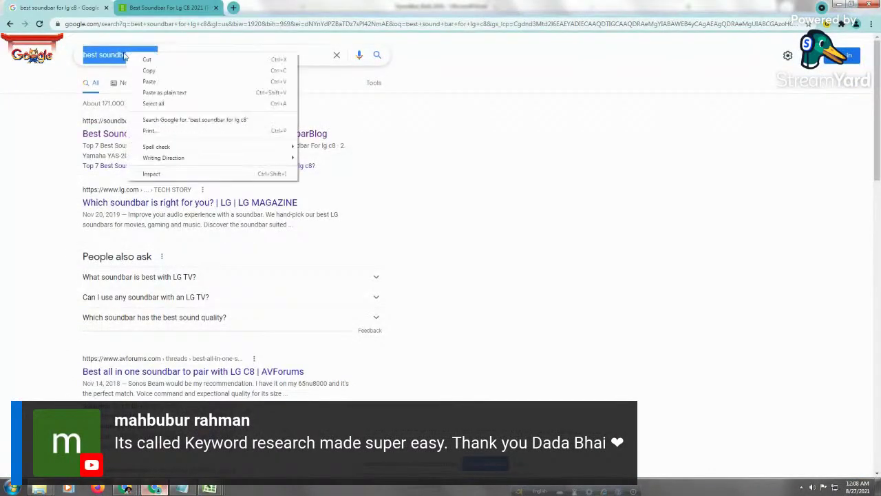
pyautogui.click(141, 80)
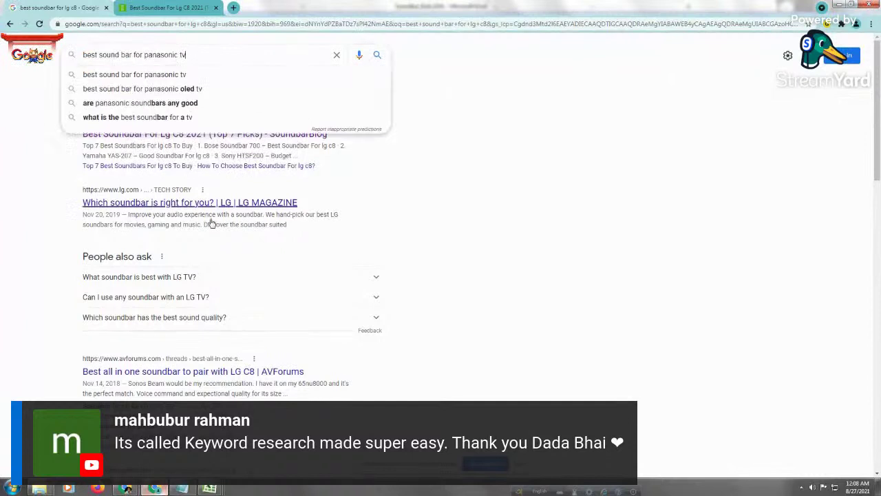
pyautogui.click(209, 77)
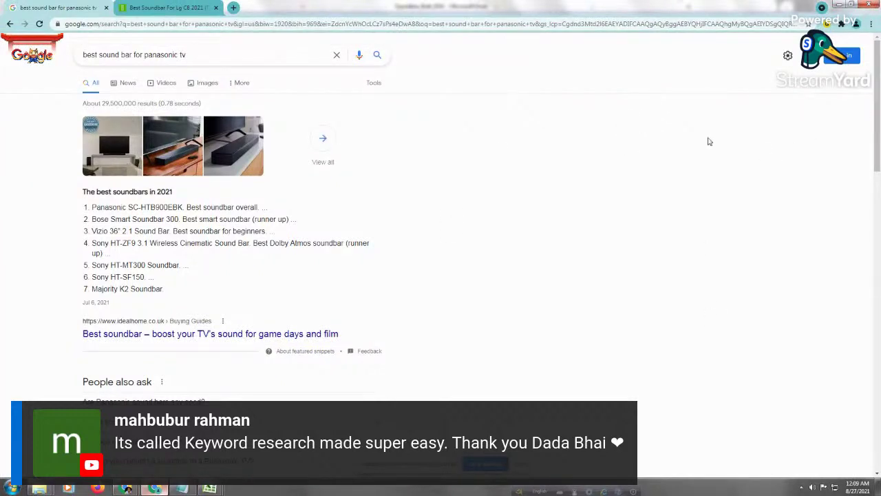
# Examine how well the Google results target the Panasonic TV keyword, highlighting the Bestgamingpro "Top 10 Best Panasonic-sound-bars 2021" result
pyautogui.moveTo(877, 79); pyautogui.dragTo(877, 226)
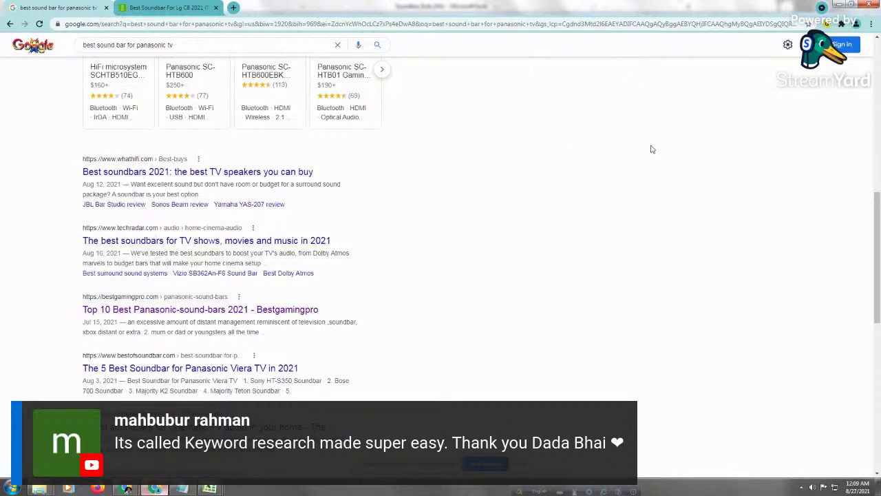
pyautogui.moveTo(877, 201); pyautogui.dragTo(878, 301)
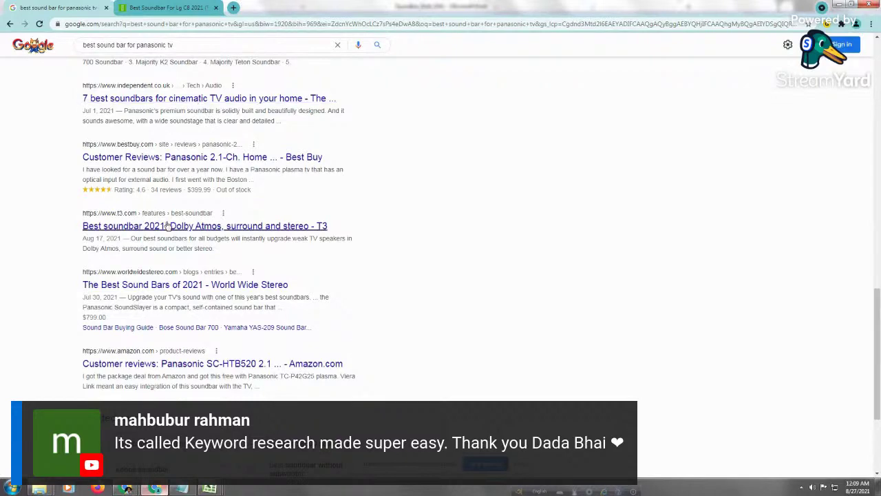
pyautogui.moveTo(876, 323); pyautogui.dragTo(873, 231)
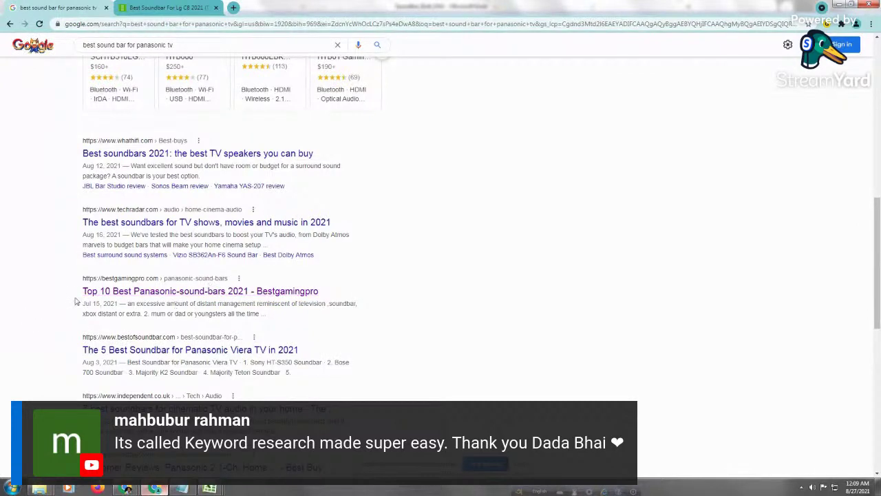
pyautogui.moveTo(81, 291); pyautogui.dragTo(226, 282)
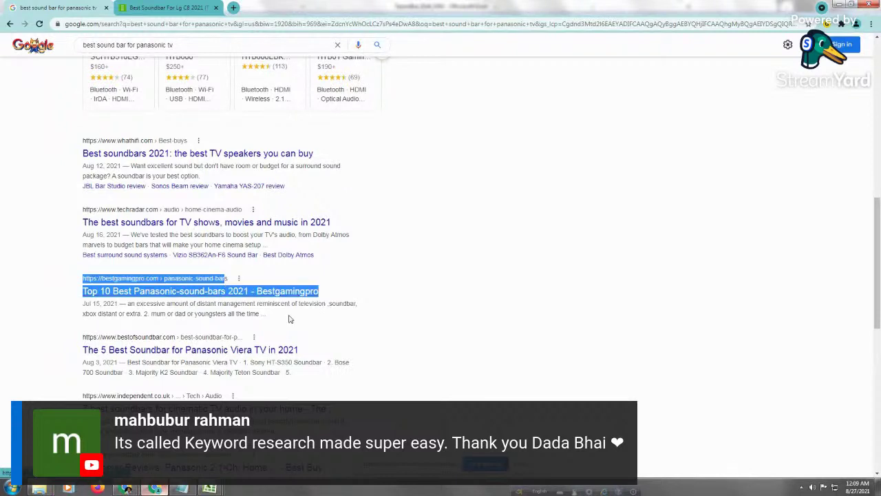
pyautogui.click(172, 291)
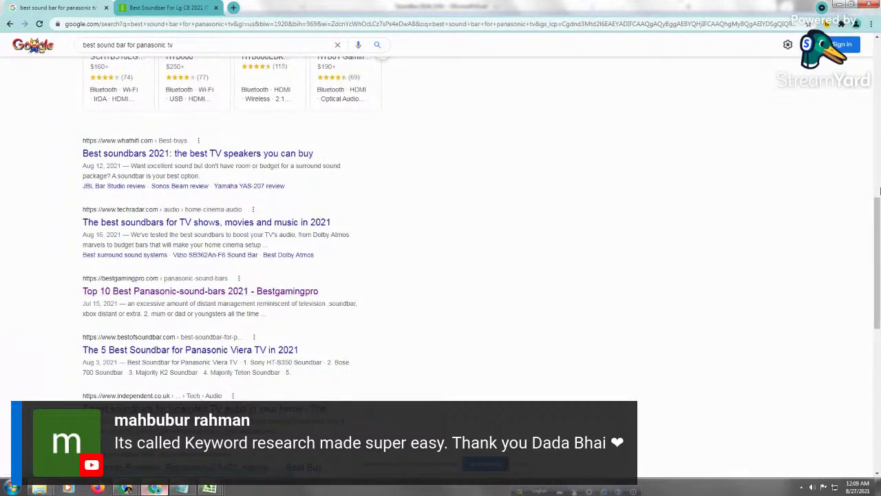
# Highlight the "panasonic tv" and "best sound bar" parts of the Google search query to compare them with the results
pyautogui.scroll(8, 2, 136)
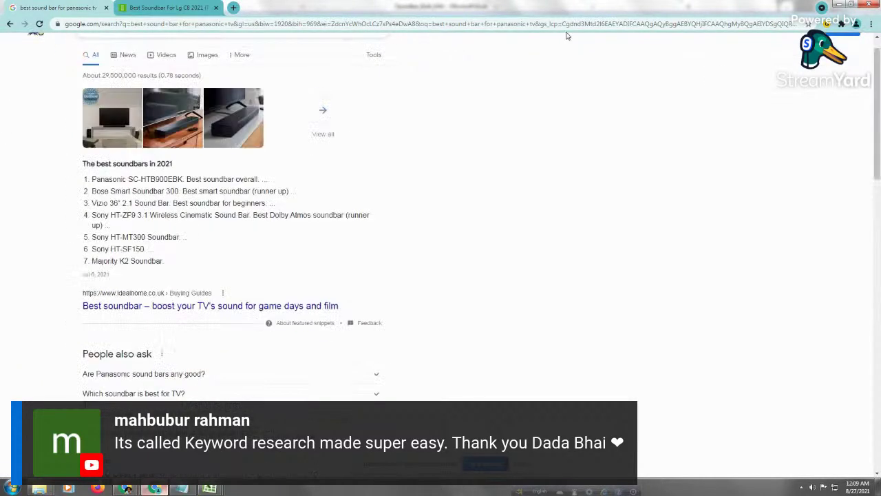
pyautogui.scroll(1, 854, 72)
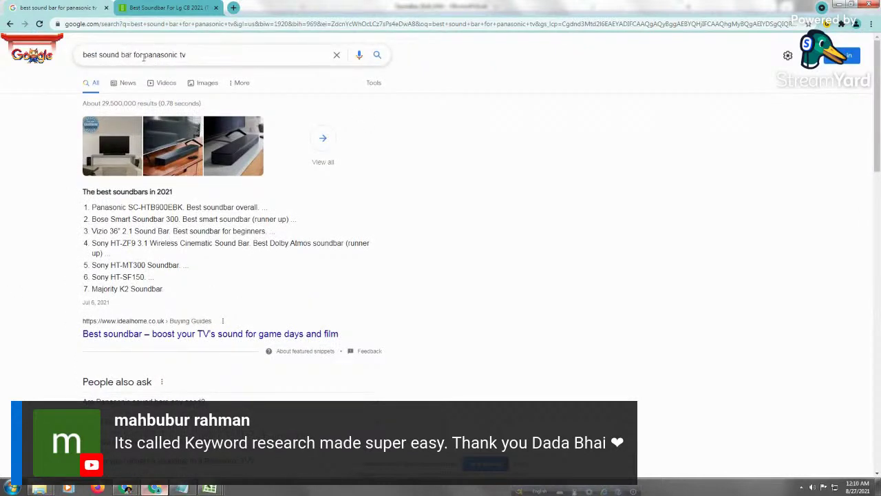
pyautogui.moveTo(146, 54); pyautogui.dragTo(210, 53)
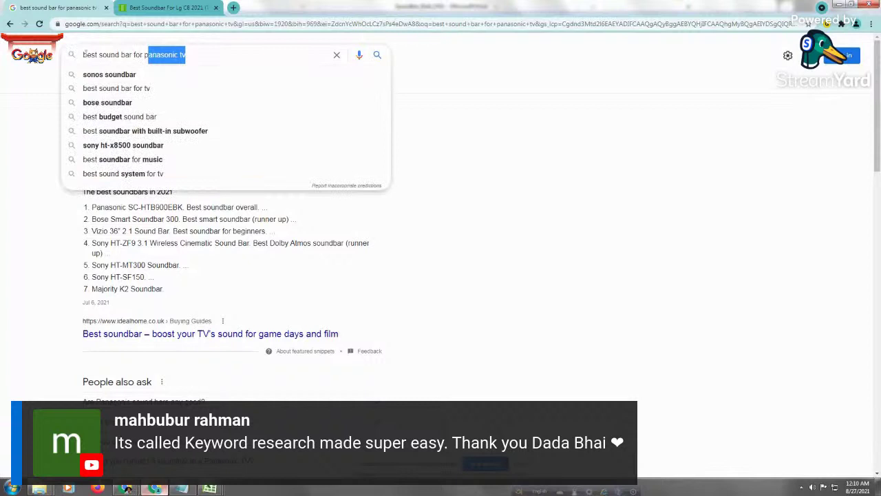
pyautogui.click(84, 55)
pyautogui.moveTo(143, 54); pyautogui.dragTo(197, 56)
pyautogui.moveTo(129, 54); pyautogui.dragTo(81, 54)
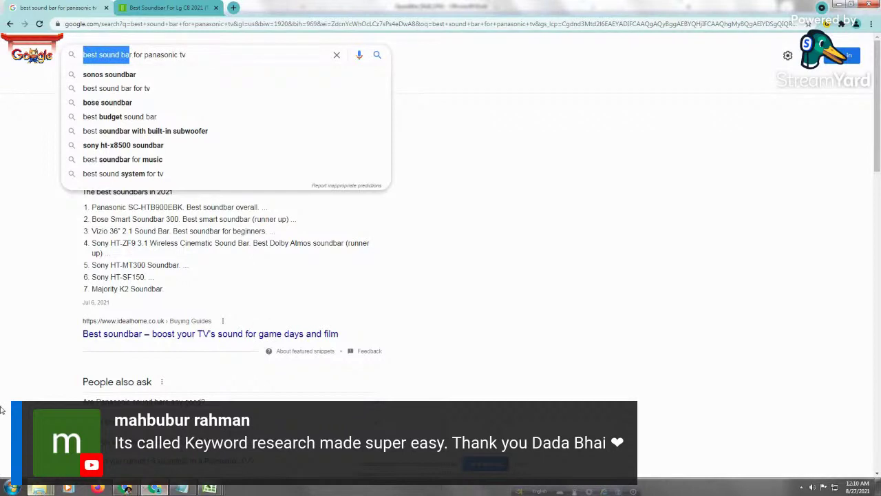
pyautogui.press('Escape')
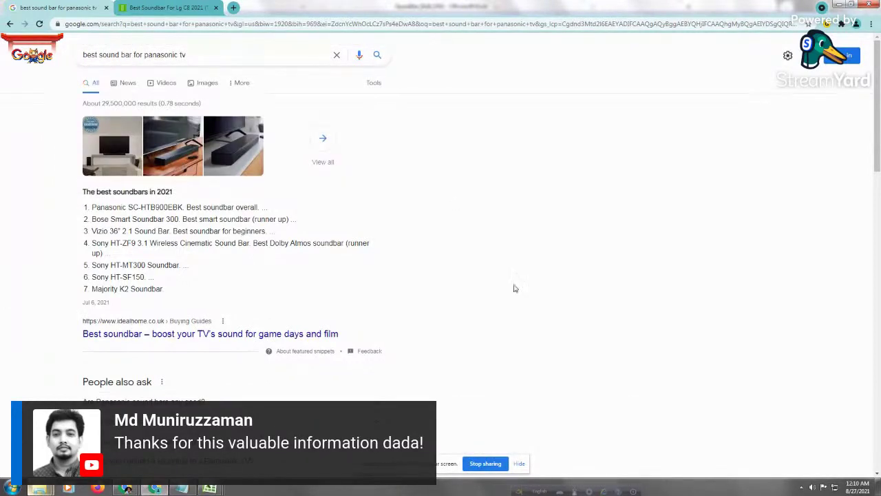
# Recheck the result titles from What Hi-Fi down to Best Buy for pages that target Panasonic TV soundbars
pyautogui.scroll(-10, 880, 273)
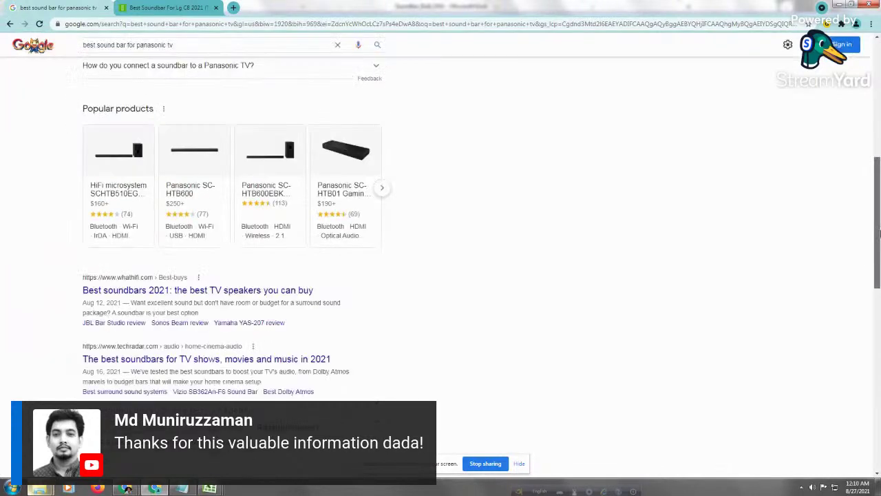
pyautogui.scroll(-1, 879, 238)
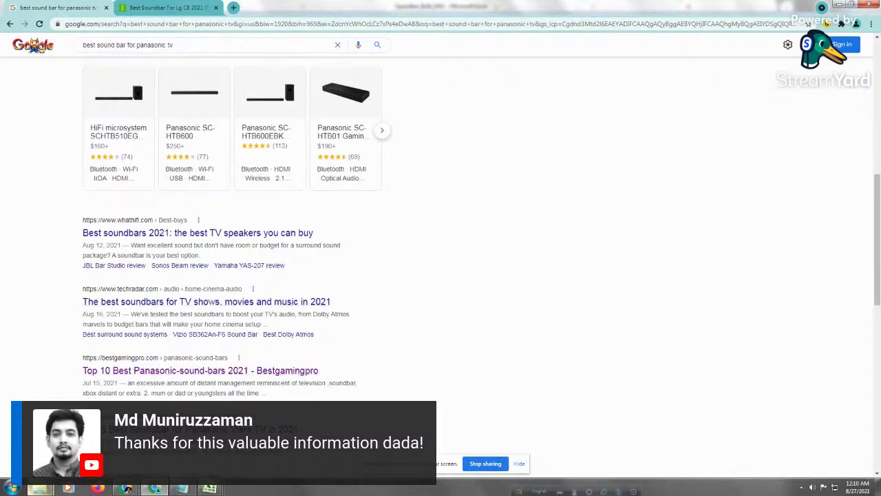
pyautogui.scroll(-3, 855, 288)
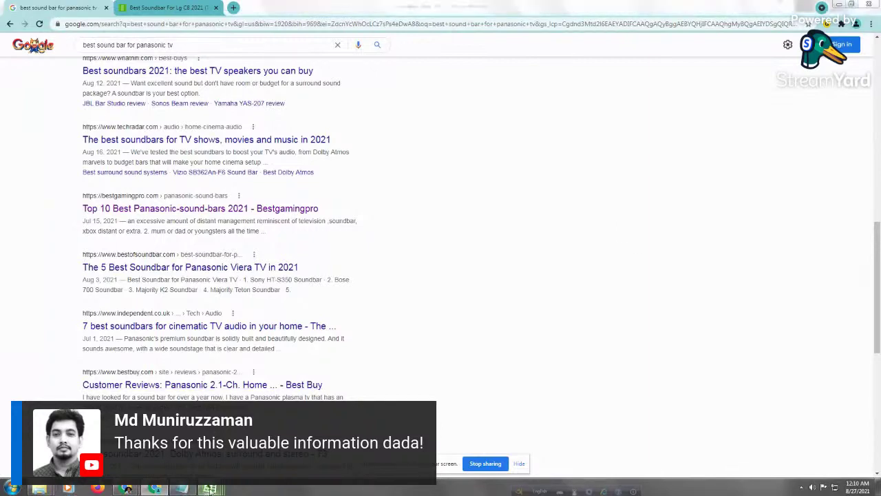
# Return to the Soundbar_Bulk_KWs workbook in Excel and check keywords between A422 and A447, including Costco, Vizio 55 inch, 48 inch and clear dialogue
pyautogui.moveTo(210, 489)
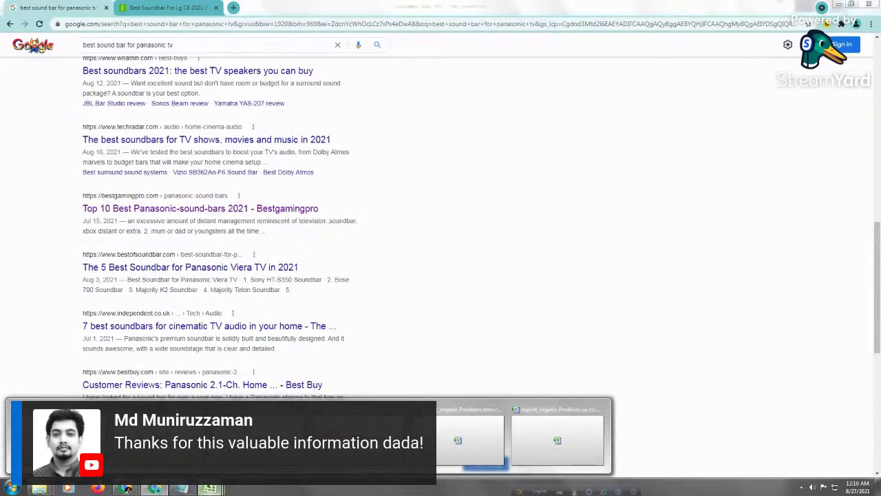
pyautogui.click(382, 437)
pyautogui.click(126, 293)
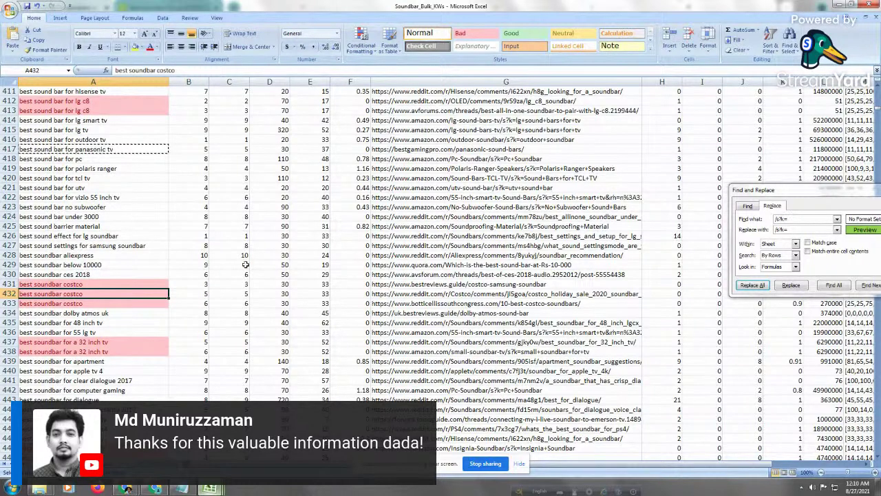
pyautogui.click(137, 197)
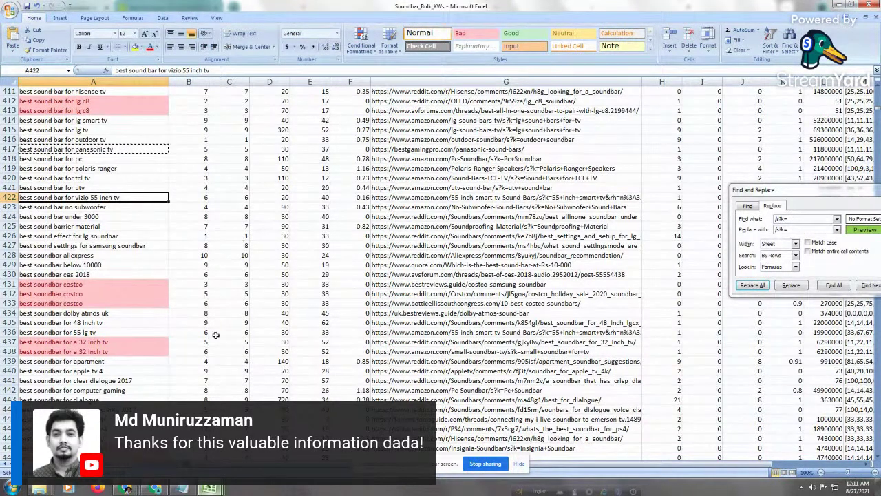
pyautogui.click(153, 324)
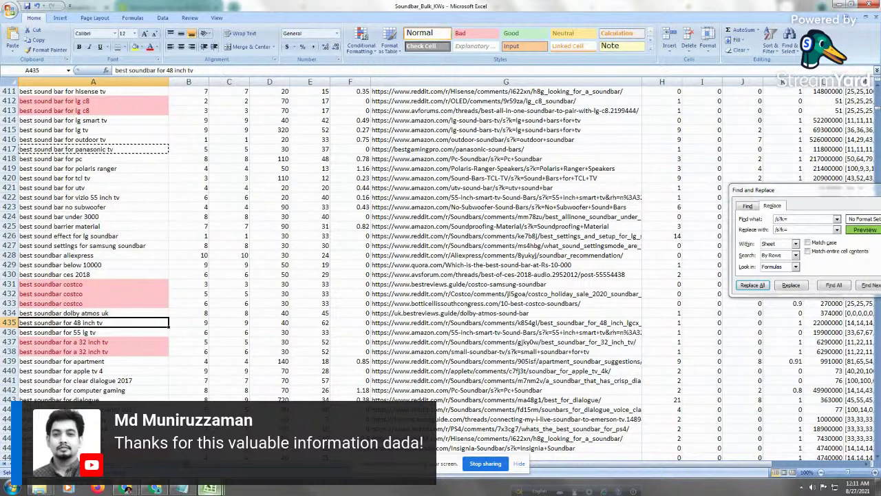
pyautogui.click(103, 438)
pyautogui.press('Up')
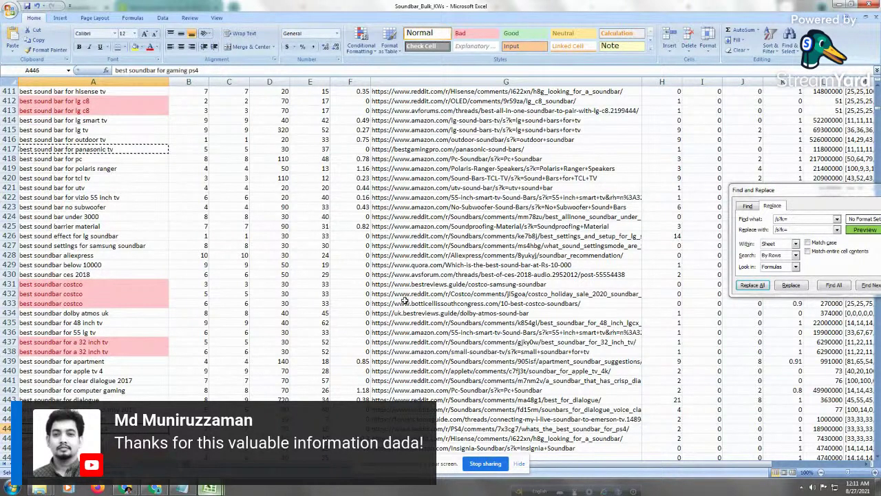
pyautogui.click(124, 380)
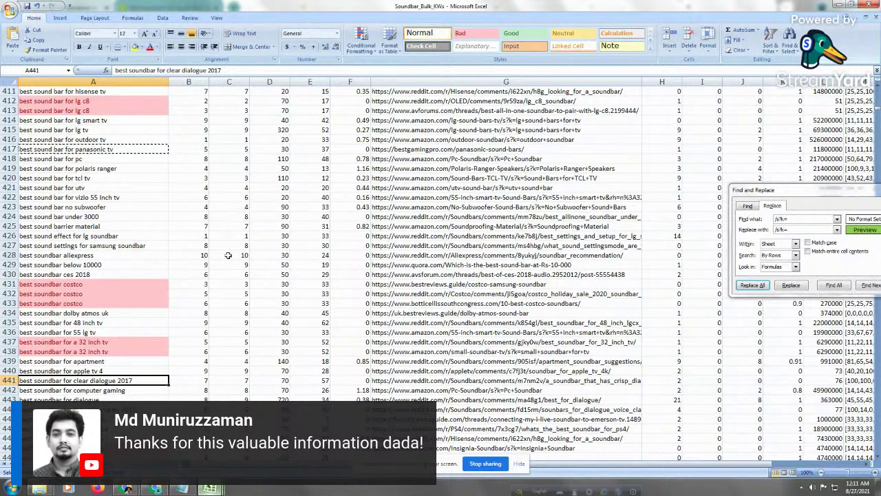
pyautogui.click(143, 283)
pyautogui.click(129, 219)
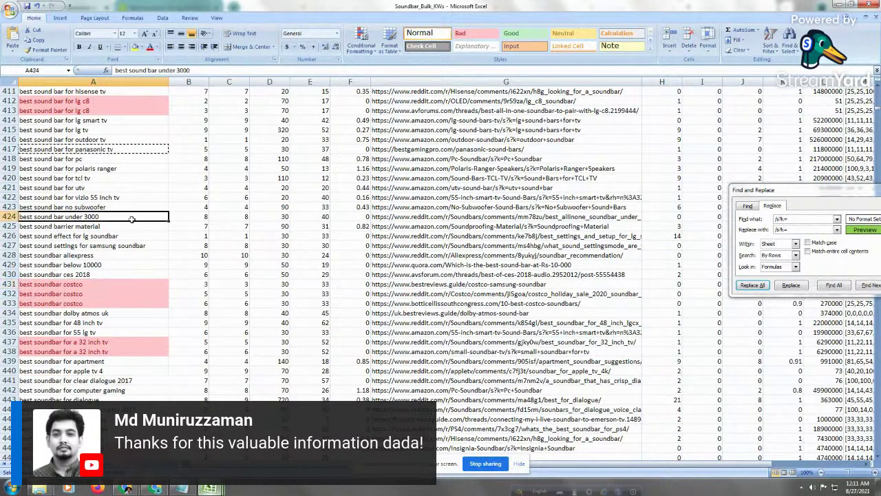
# Copy "best soundbar for a 32 inch tv" from A437 and search Google for it in Chrome
pyautogui.click(153, 342)
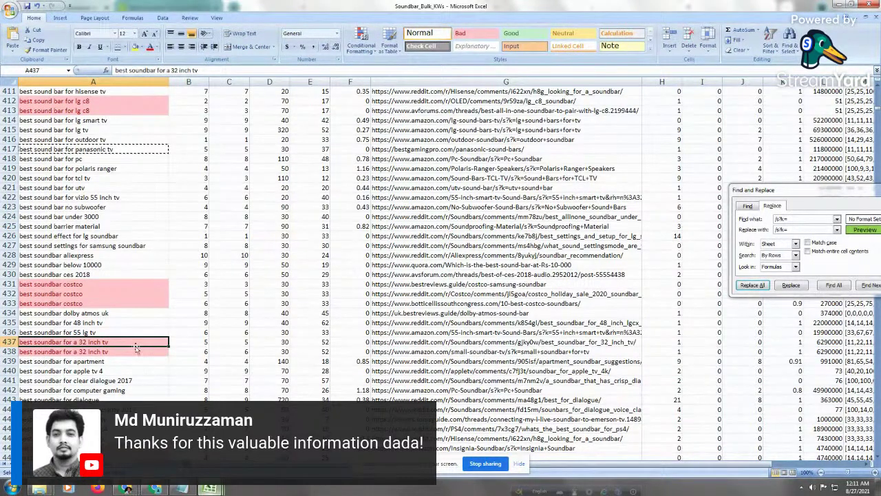
pyautogui.rightClick(126, 343)
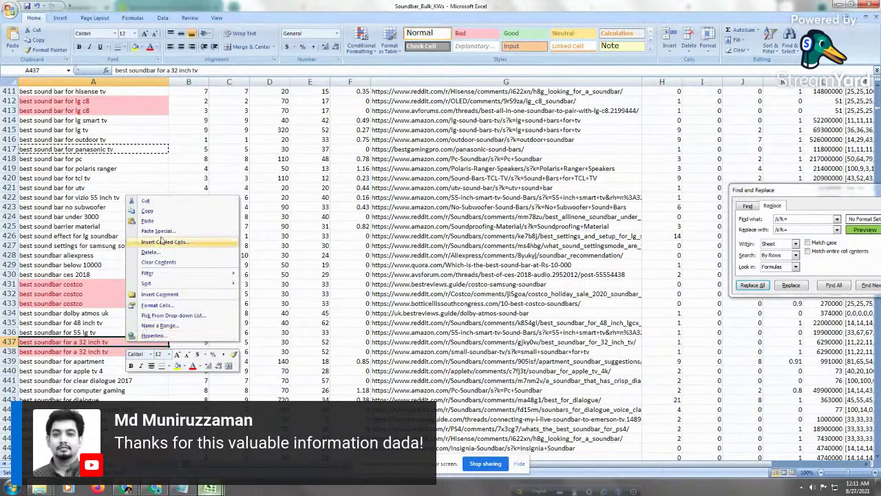
pyautogui.click(147, 211)
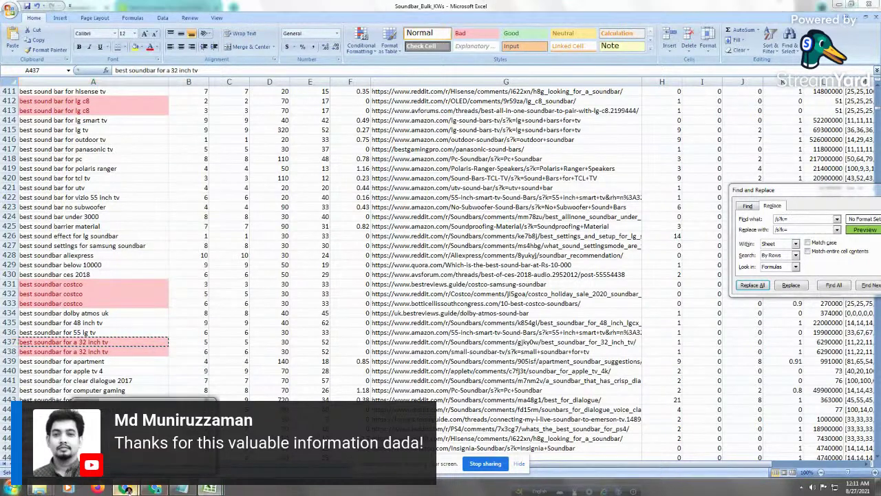
pyautogui.click(126, 488)
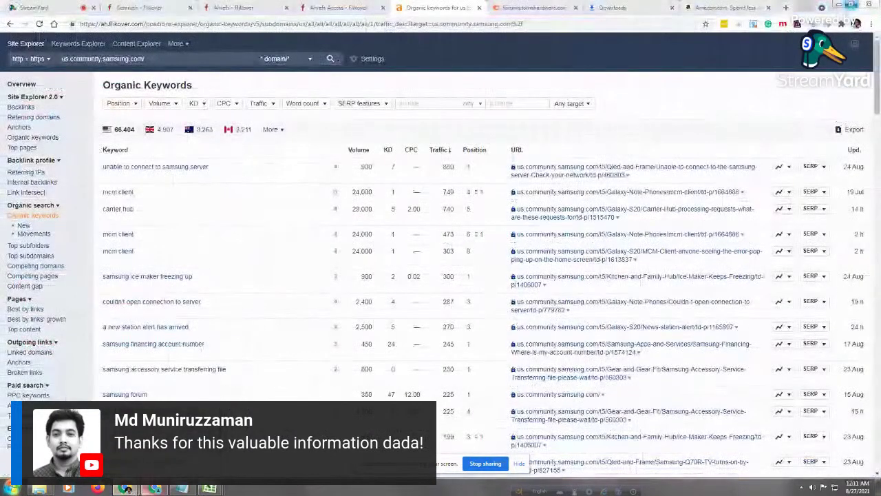
pyautogui.click(156, 489)
pyautogui.moveTo(172, 45); pyautogui.dragTo(84, 45)
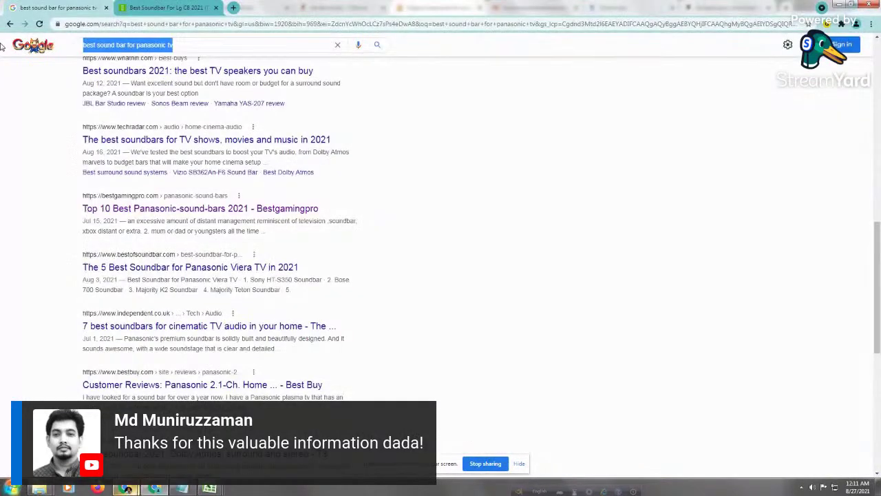
pyautogui.rightClick(124, 48)
pyautogui.click(158, 78)
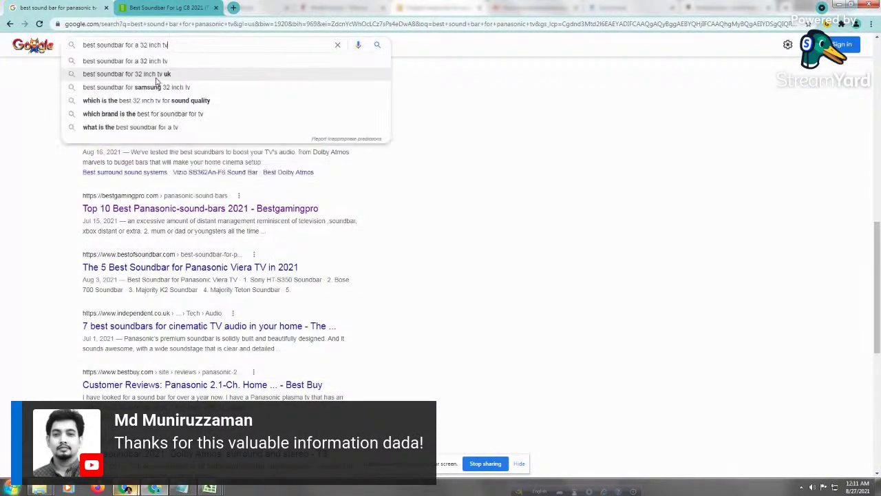
pyautogui.click(192, 65)
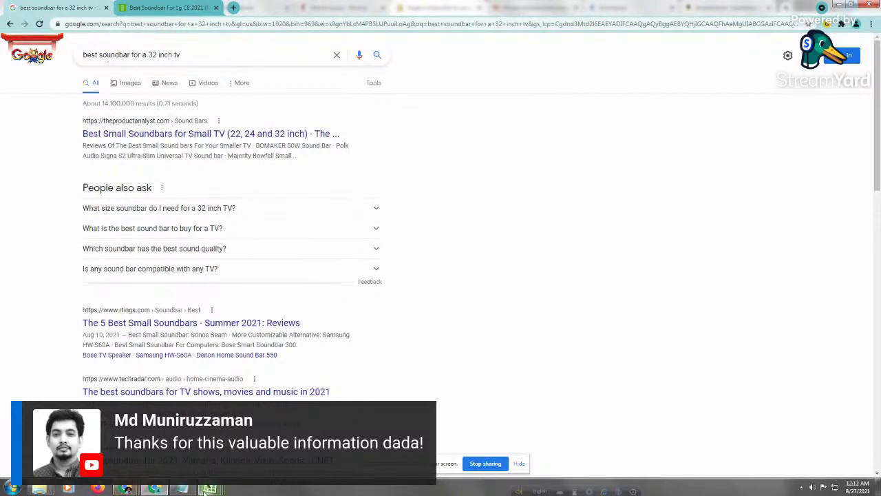
pyautogui.moveTo(209, 489)
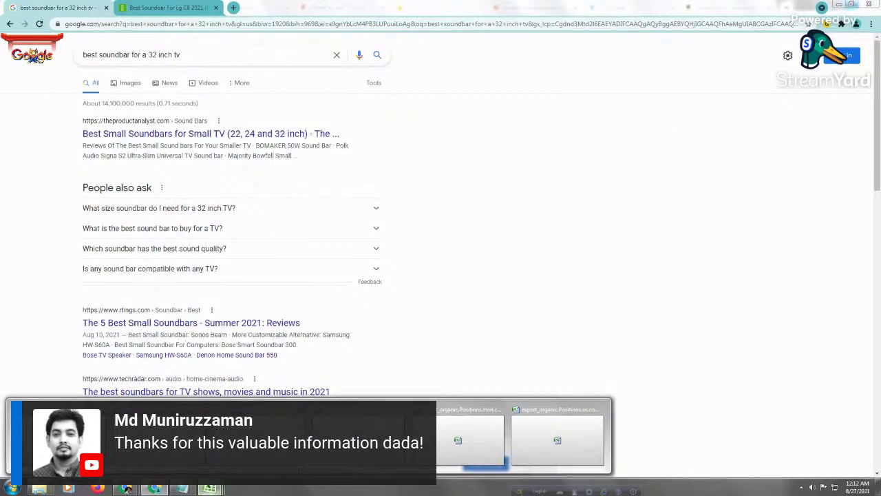
# Glance at the keywords around A428 in the Excel workbook and return to Chrome to examine the Google results for "best soundbar for a 32 inch tv"
pyautogui.click(210, 441)
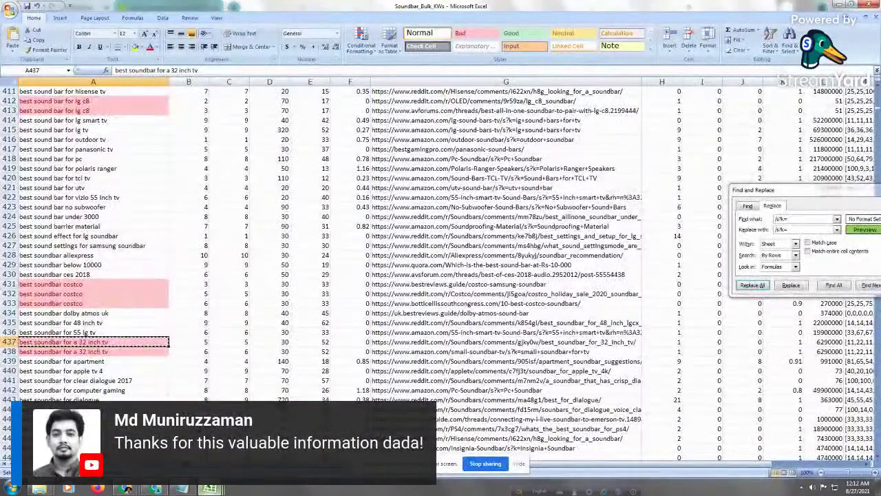
pyautogui.click(103, 256)
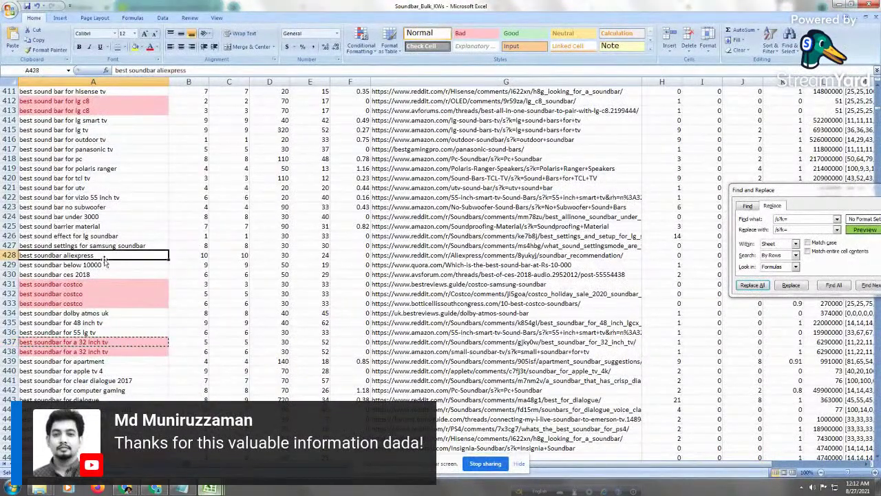
pyautogui.click(126, 489)
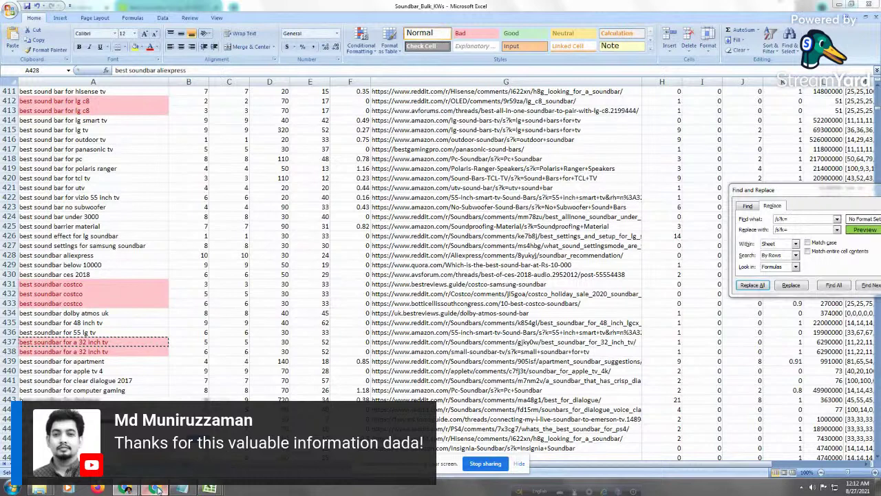
pyautogui.click(157, 489)
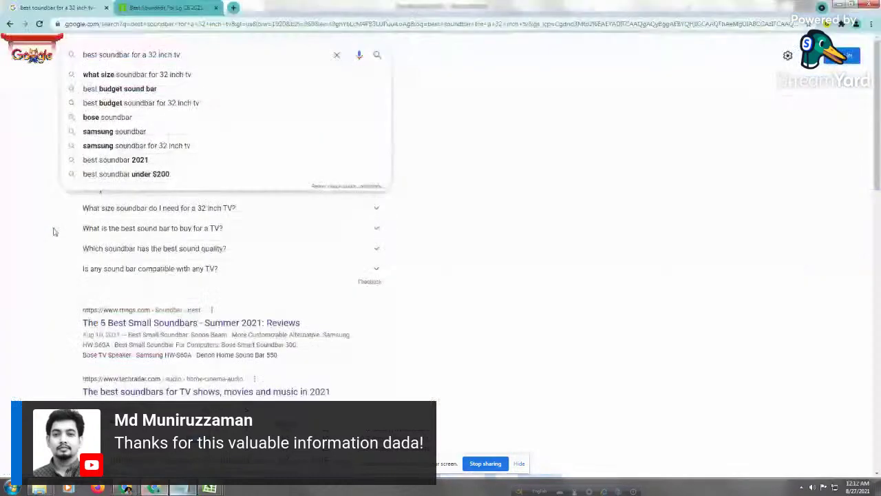
pyautogui.click(49, 228)
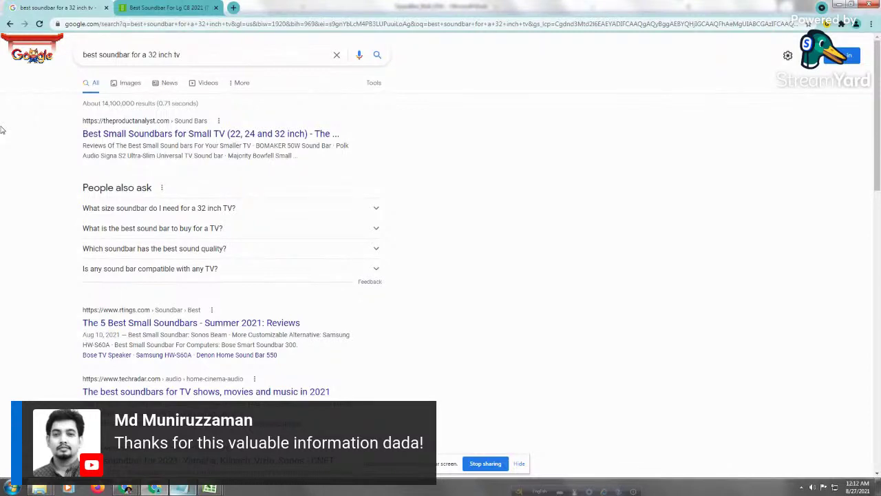
pyautogui.scroll(-5, 878, 136)
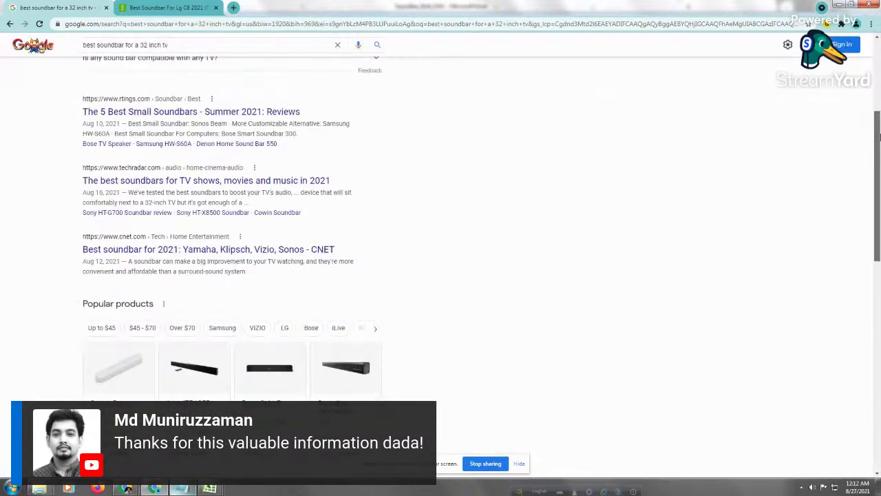